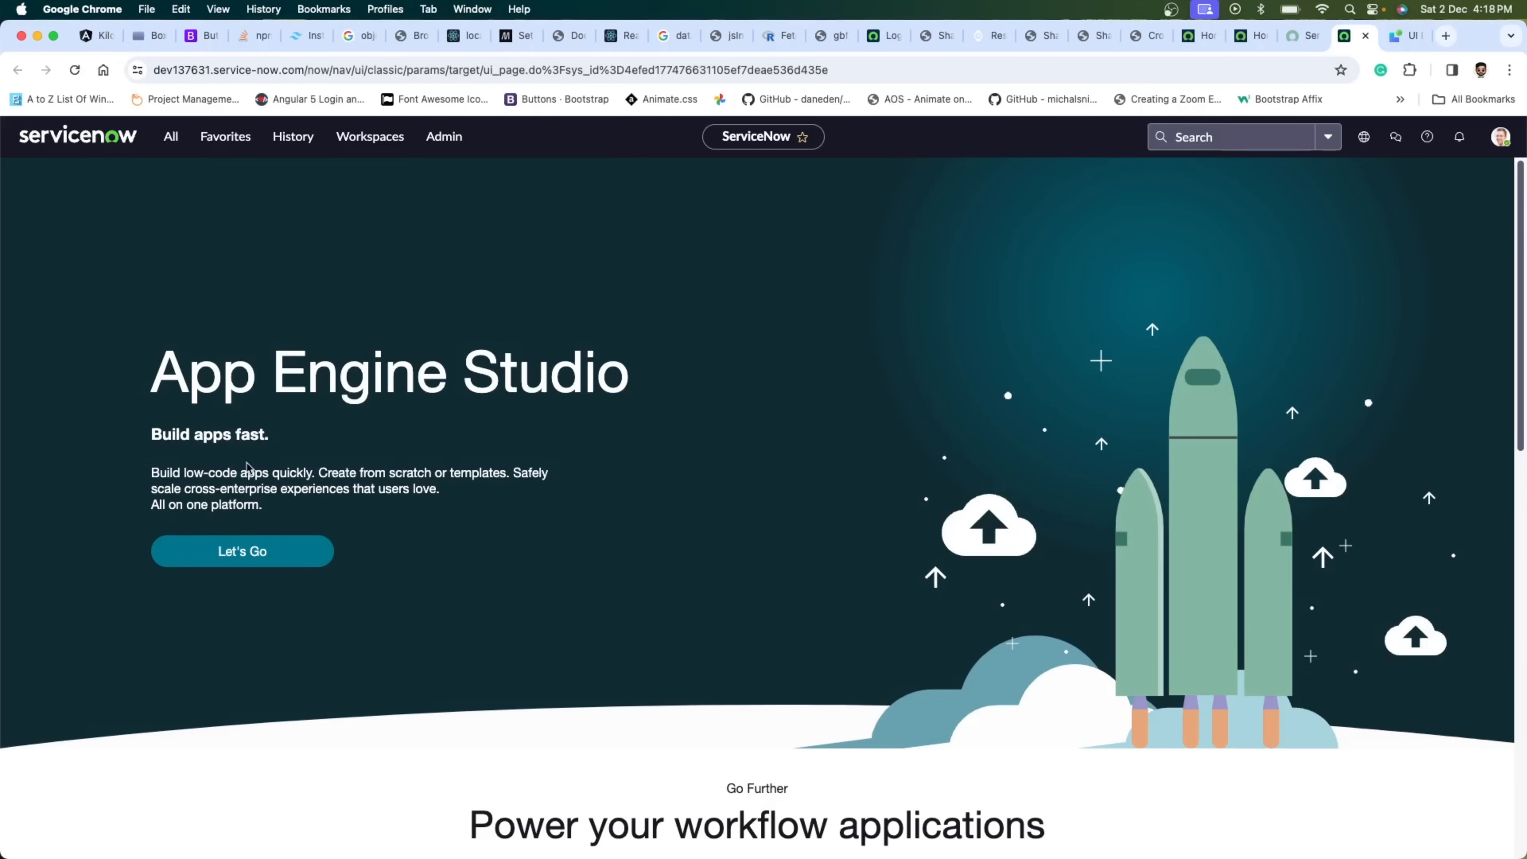
# - Find UI Builder in the ServiceNow application navigator and open it
pyautogui.click(158, 137)
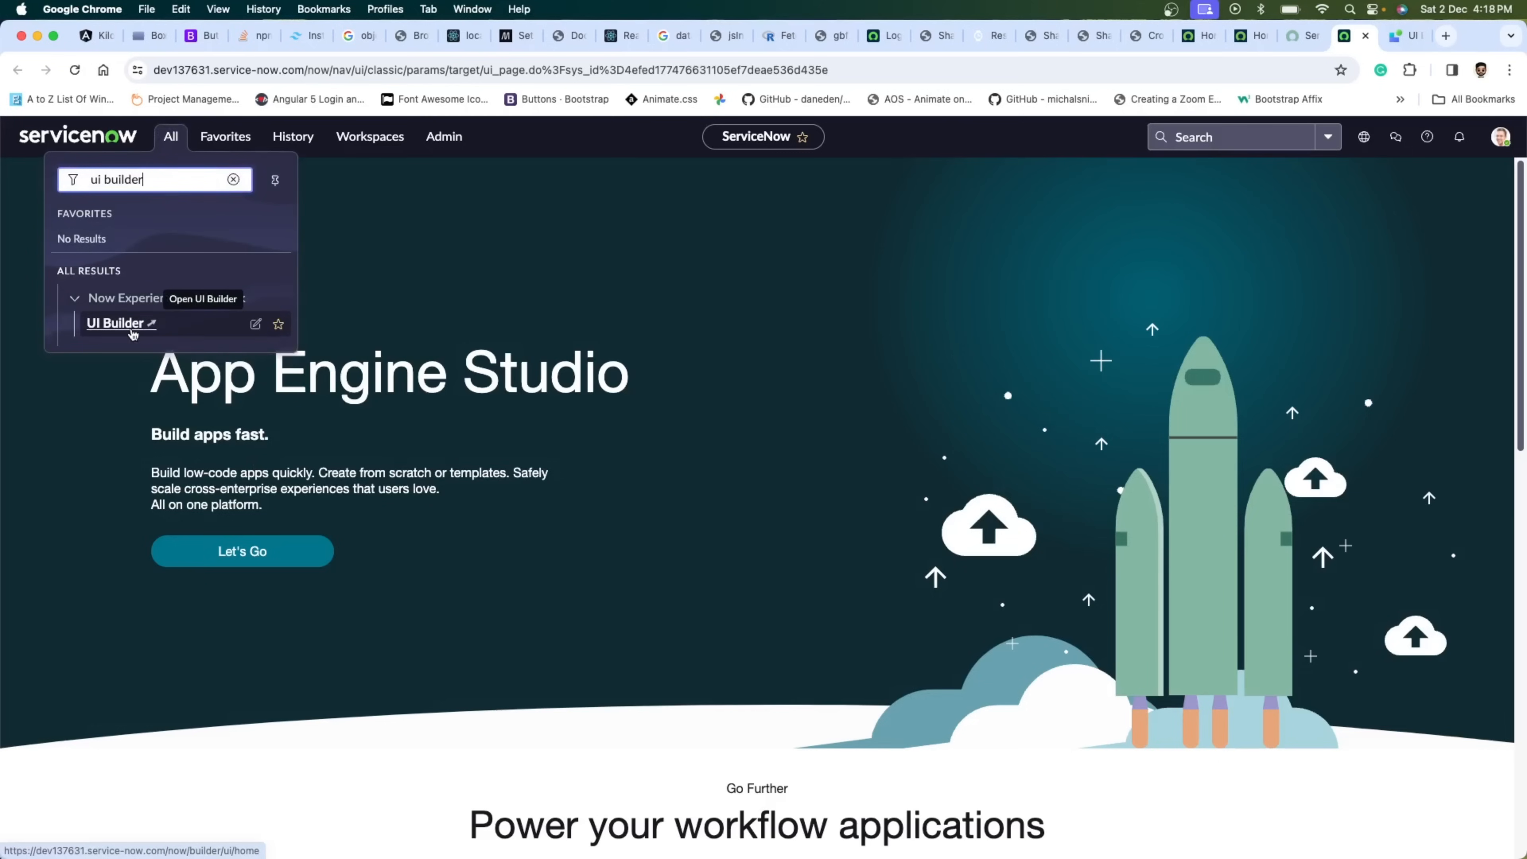
pyautogui.click(115, 323)
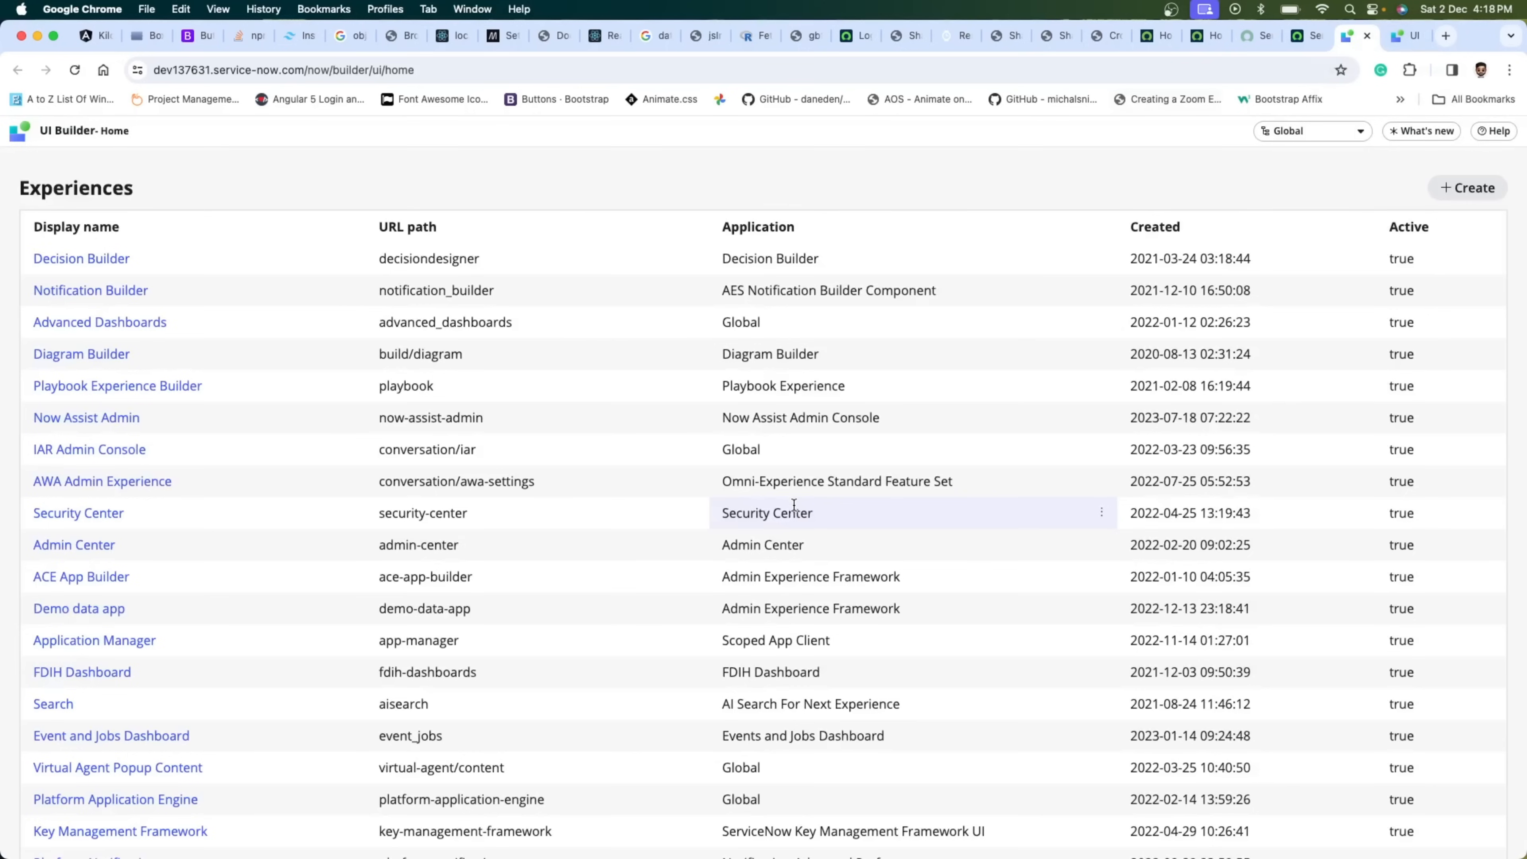
# - Examine all three pages of the Experiences list and the Page collections below it
pyautogui.scroll(-5, 373, 669)
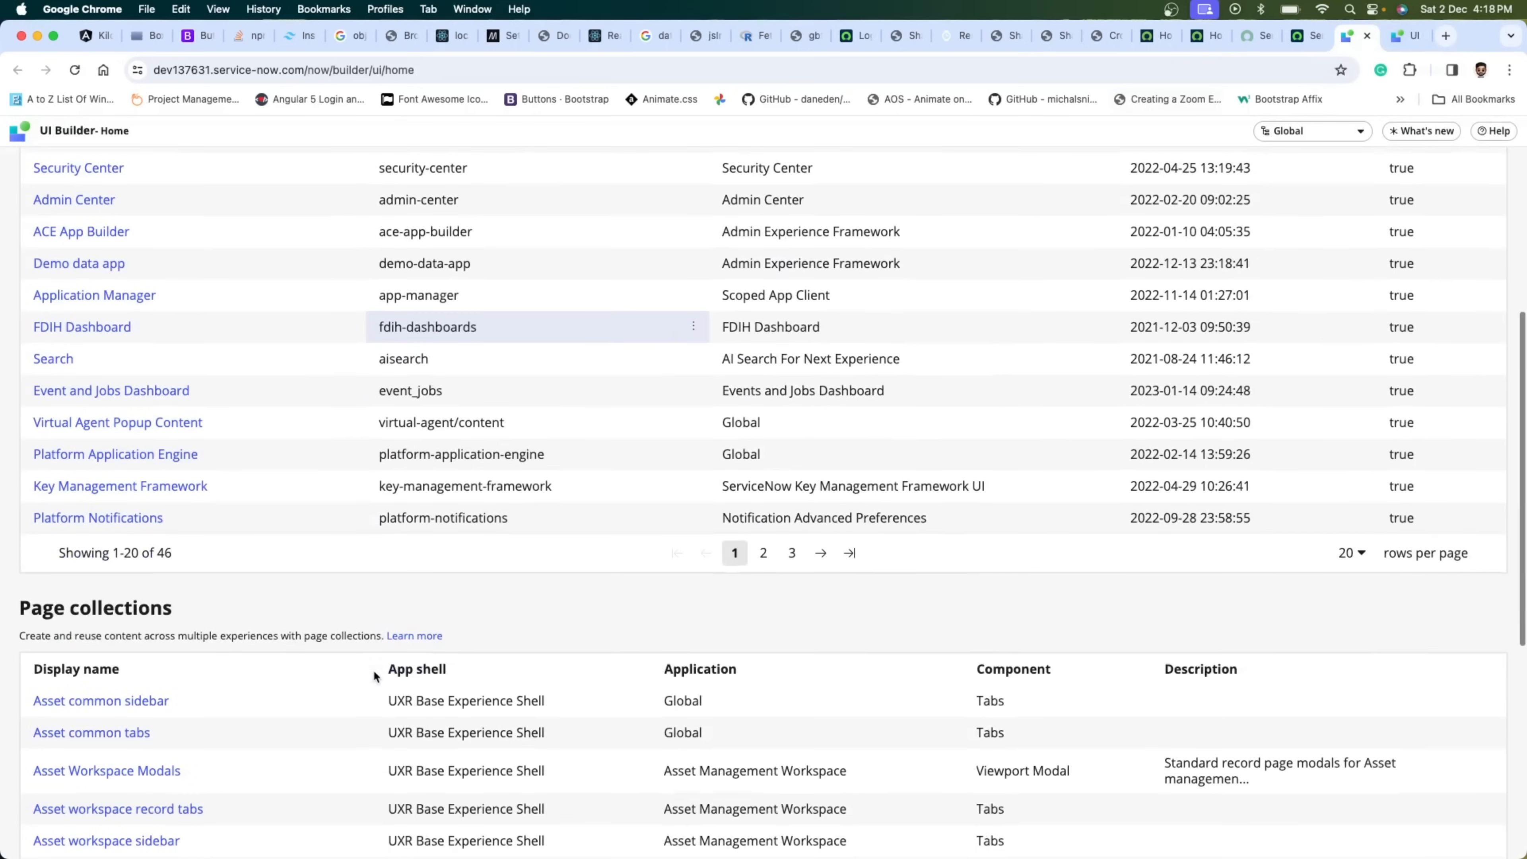
pyautogui.scroll(5, 373, 669)
pyautogui.scroll(-2, 374, 668)
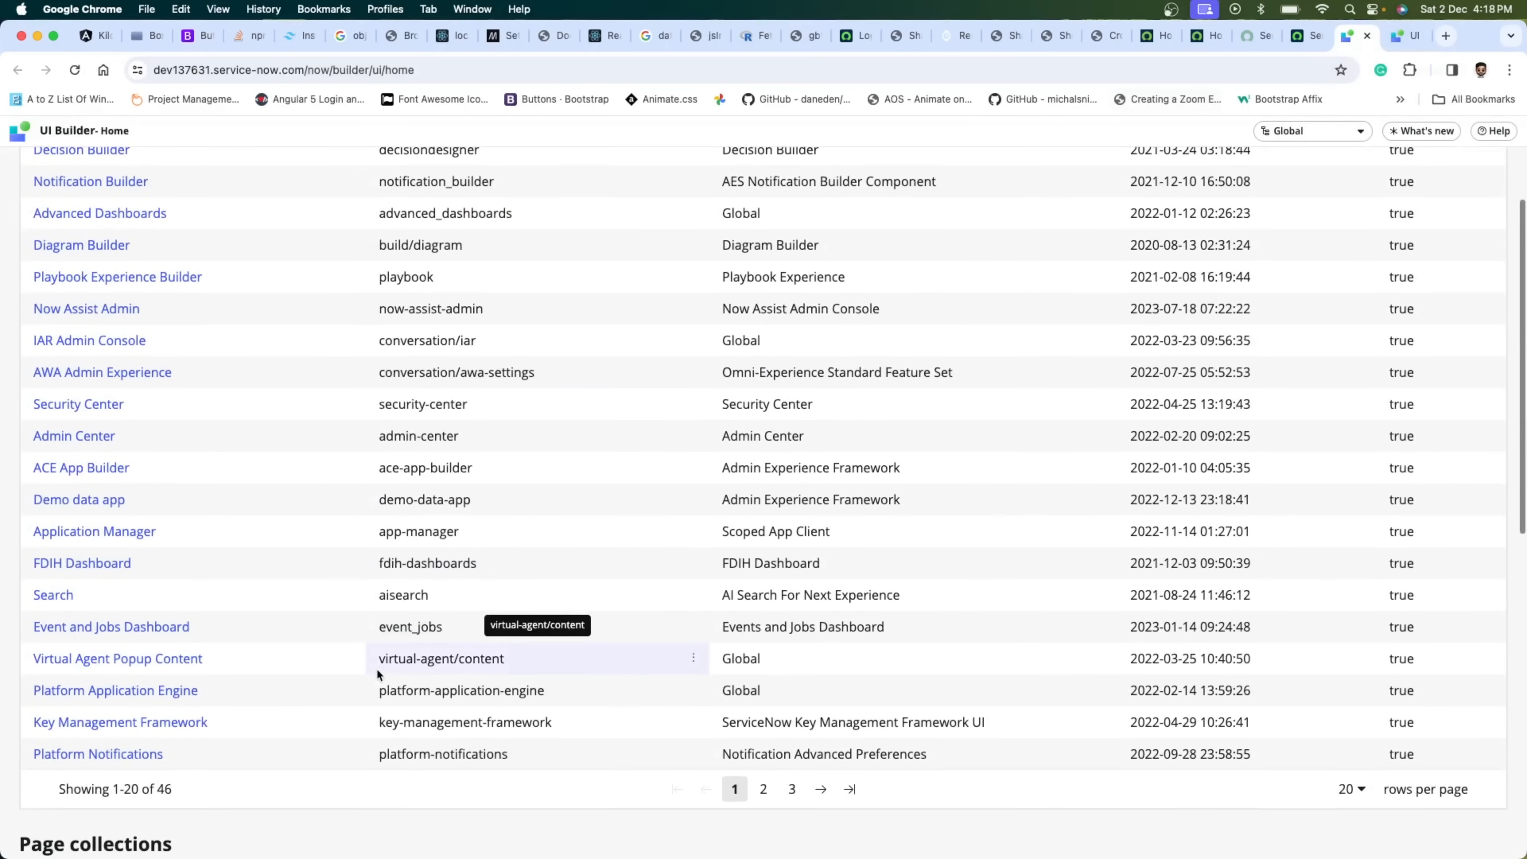
pyautogui.click(764, 789)
pyautogui.scroll(2, 222, 527)
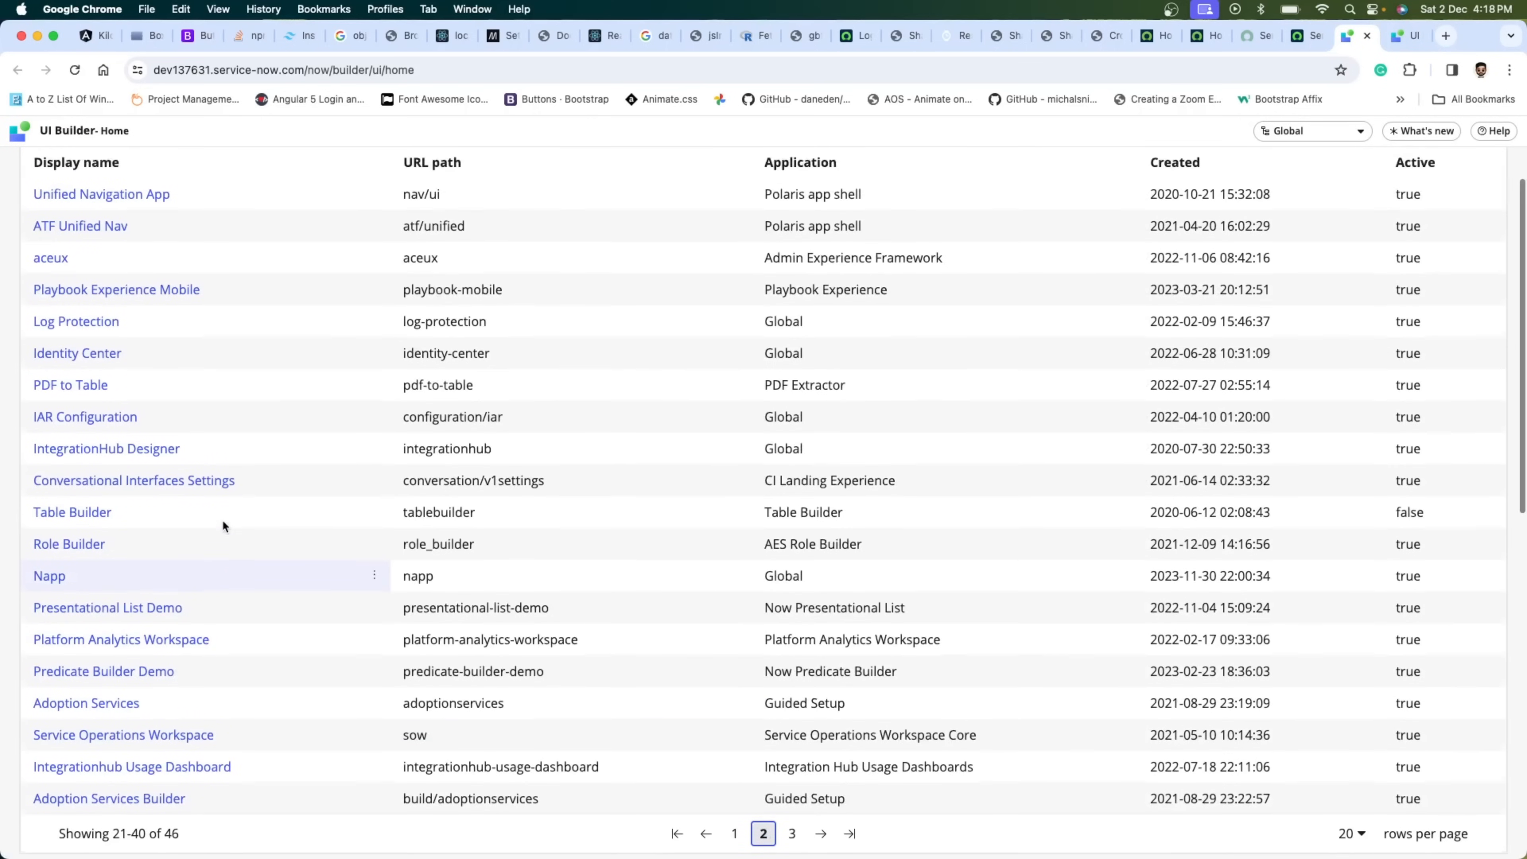
pyautogui.scroll(-1, 223, 527)
pyautogui.scroll(1, 223, 527)
pyautogui.scroll(-3, 222, 526)
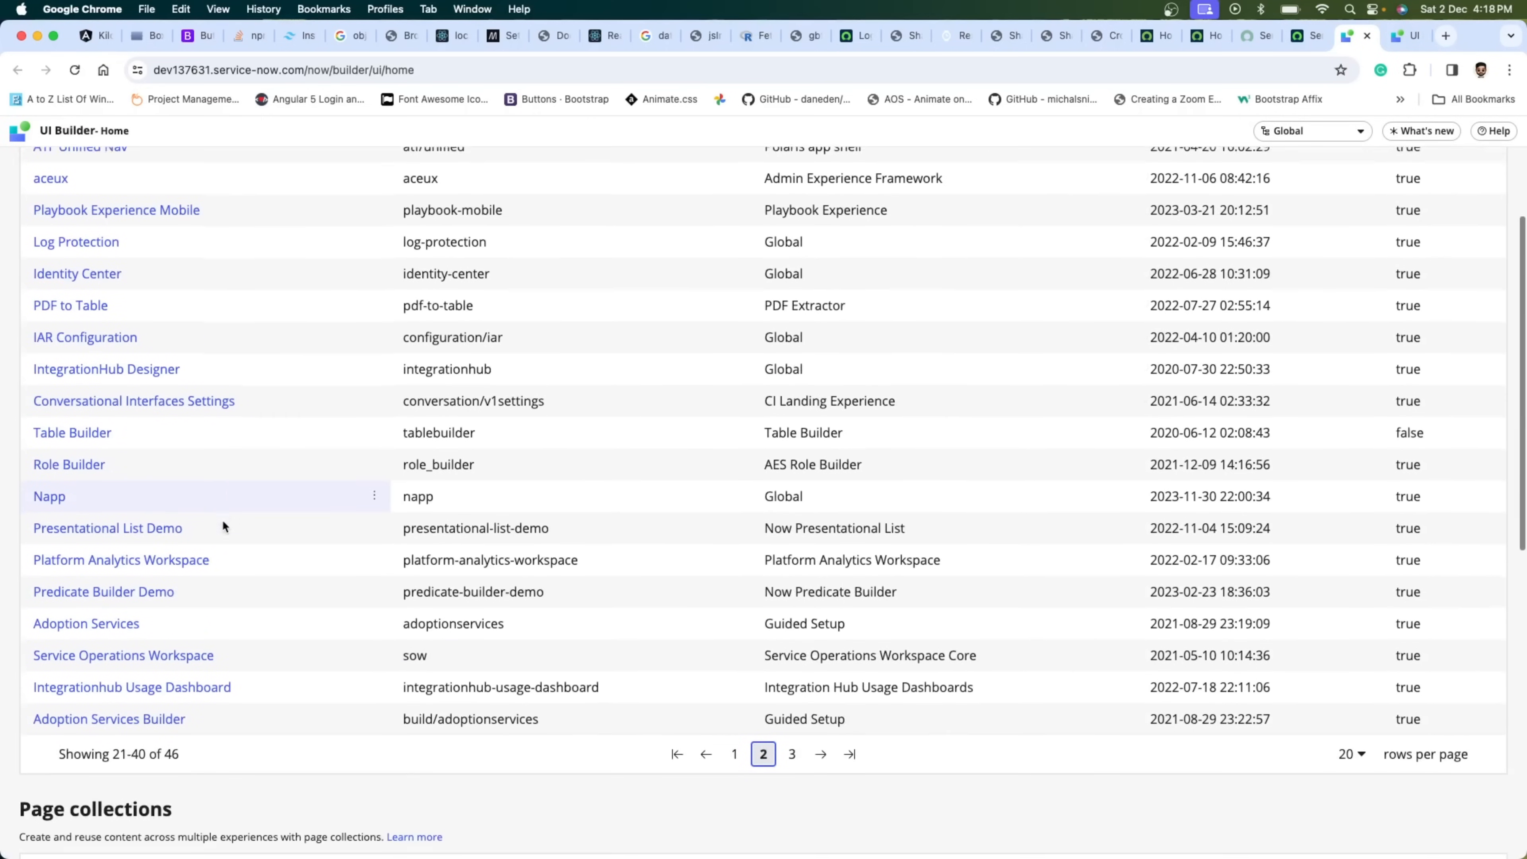
pyautogui.click(794, 746)
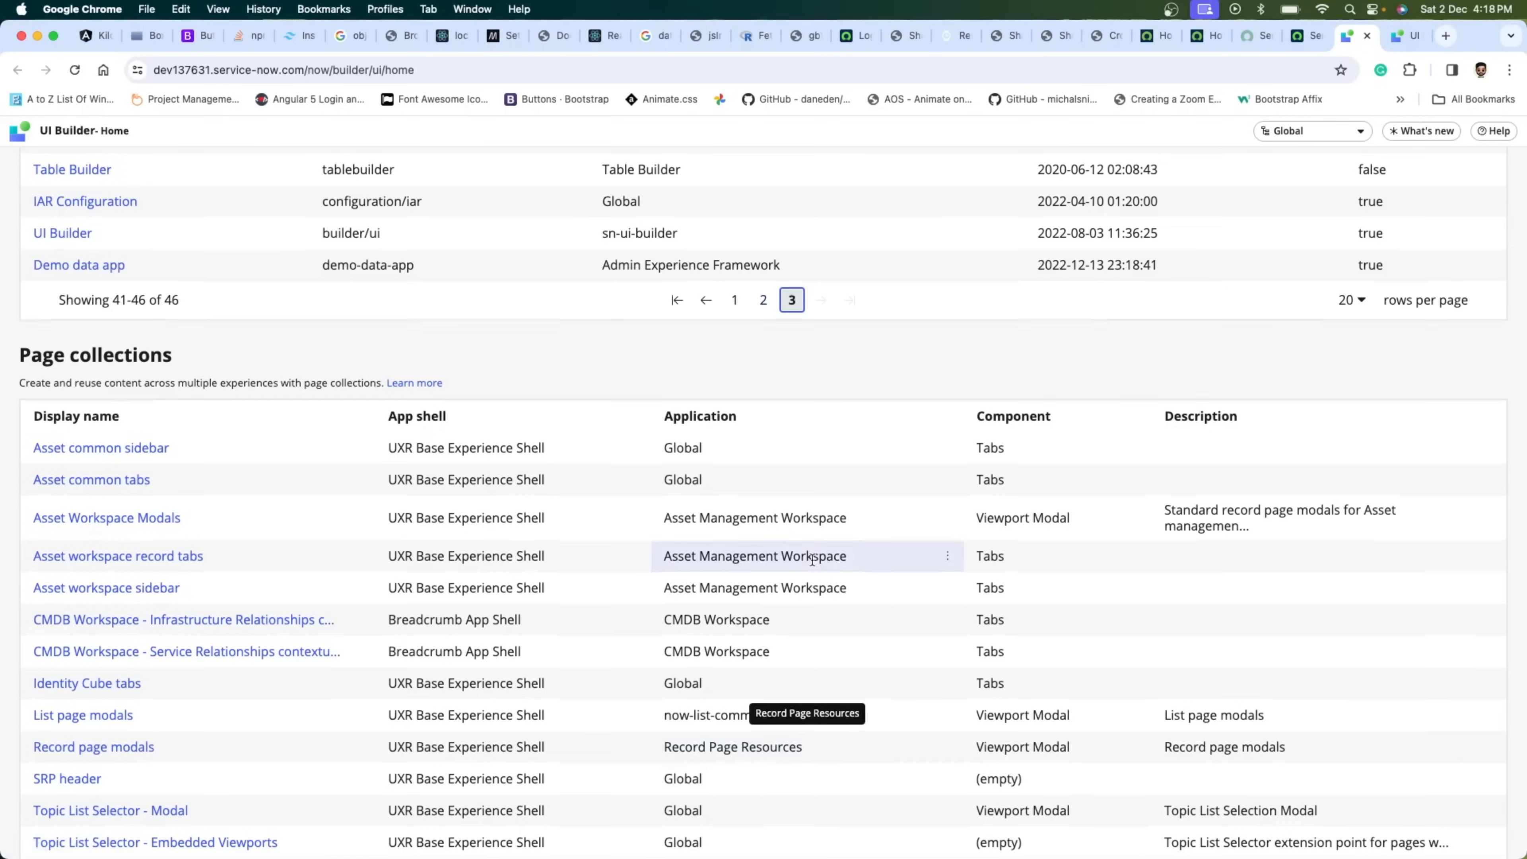
pyautogui.scroll(3, 811, 560)
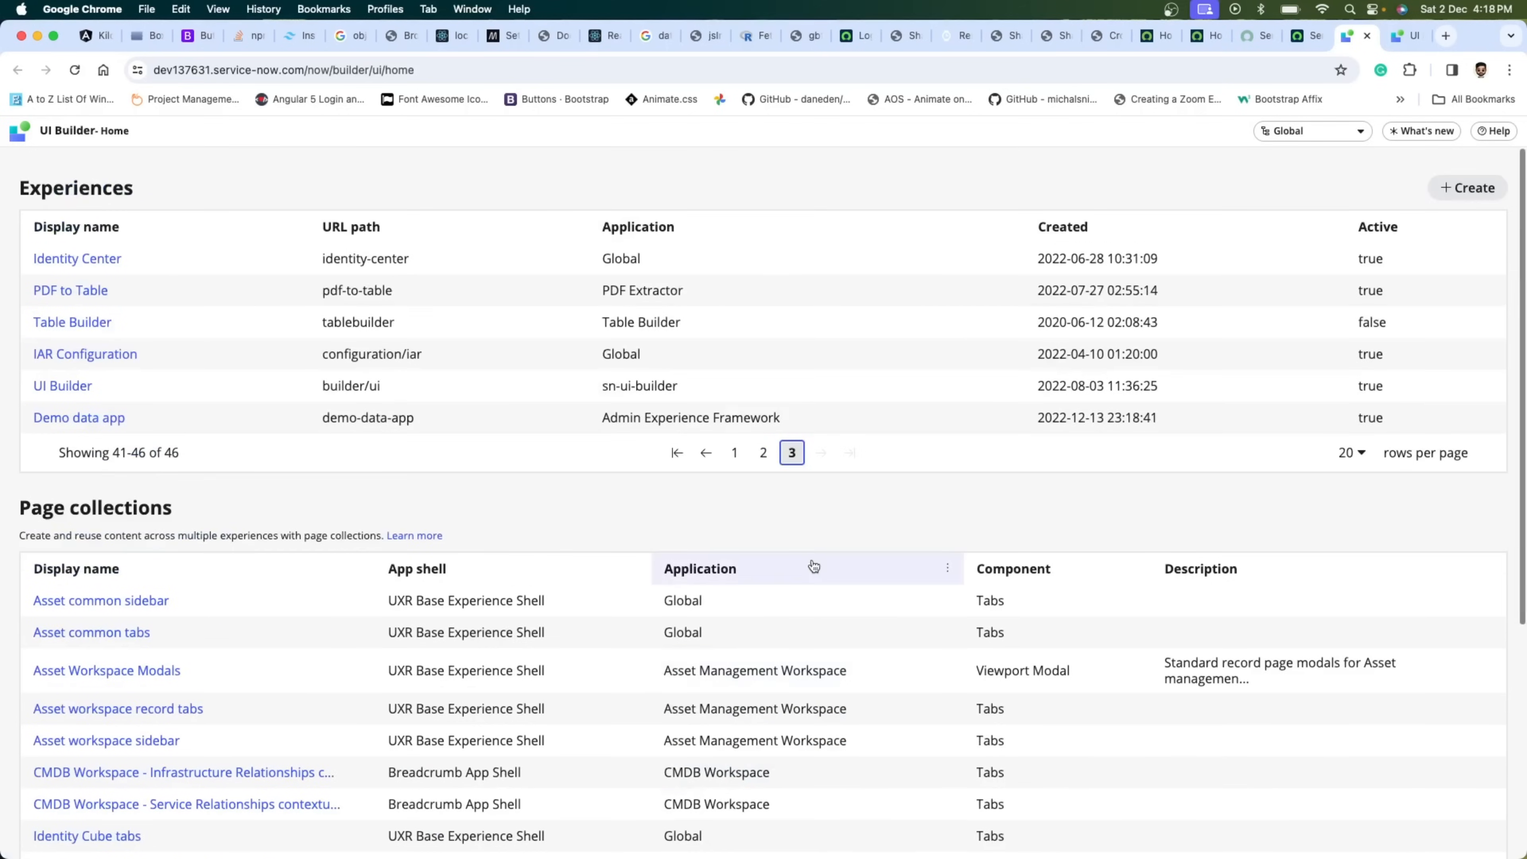
# - Start a new experience named CwApp and choose Portal App Shell as its app shell UI
pyautogui.click(1467, 189)
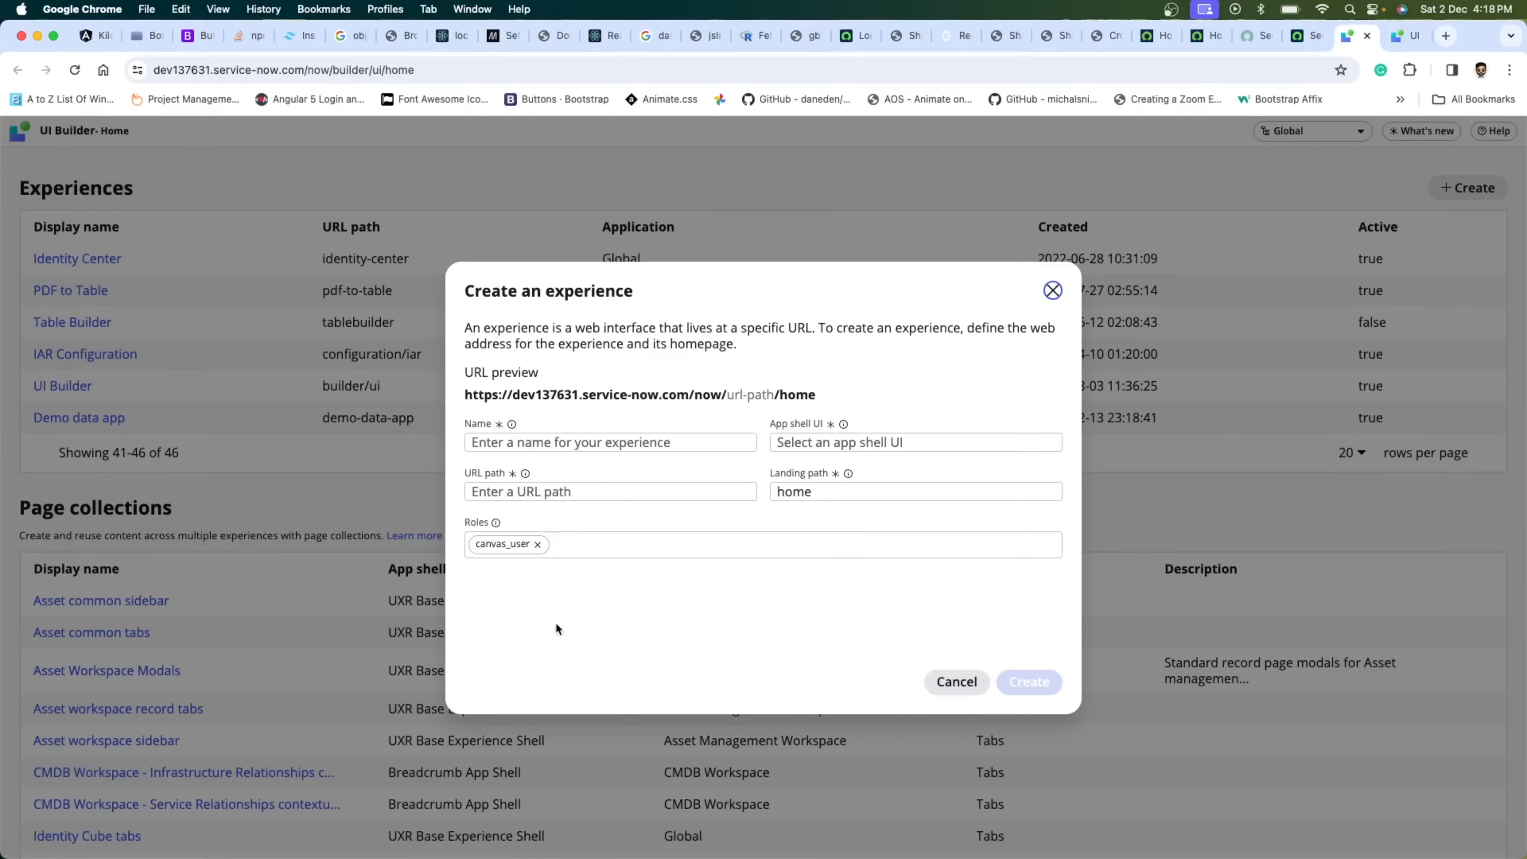
pyautogui.click(711, 441)
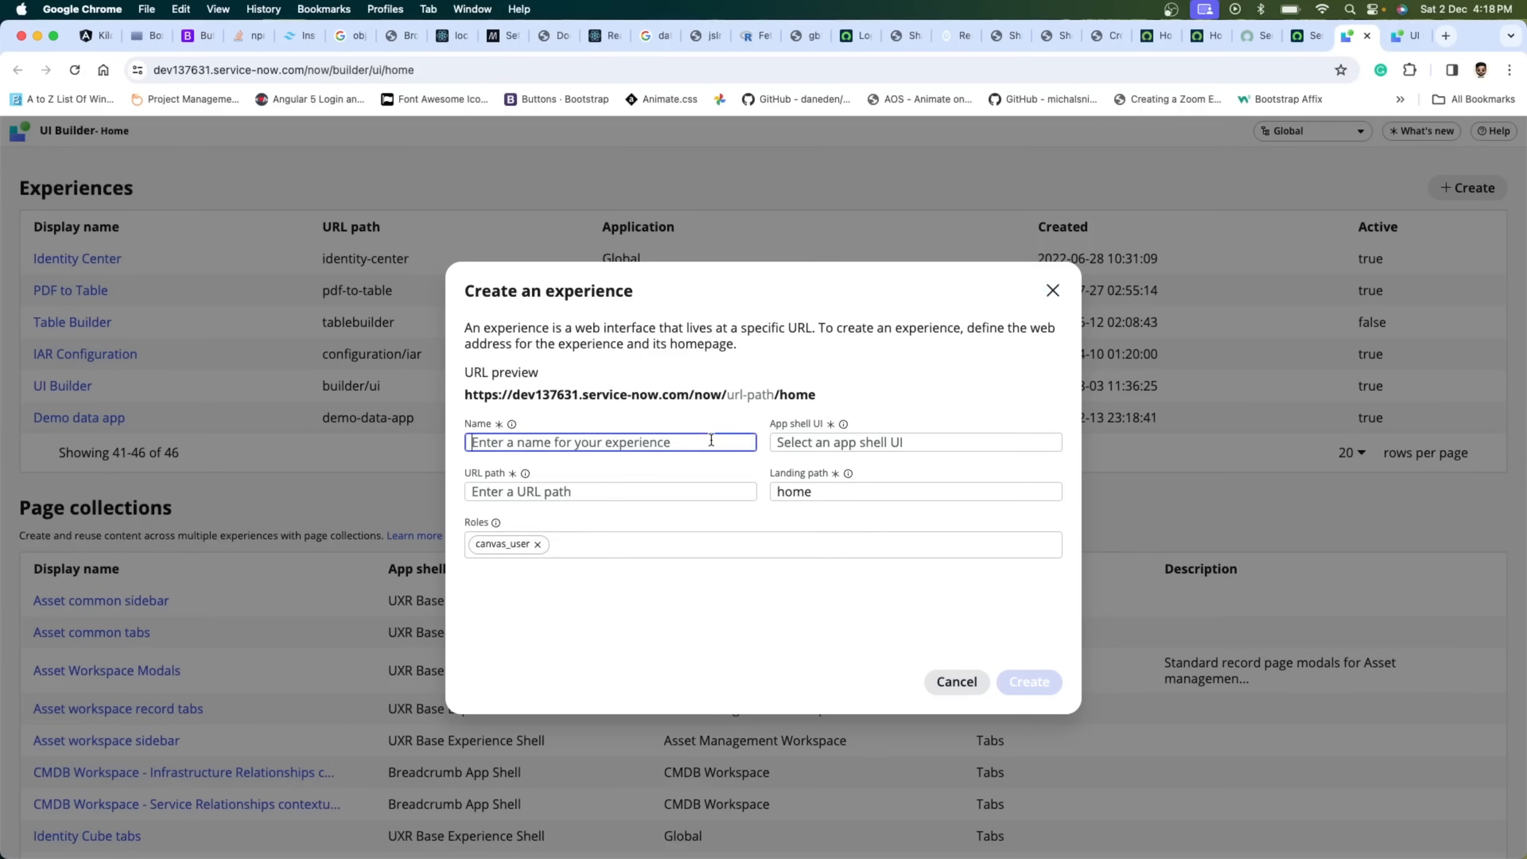
pyautogui.write('Cw')
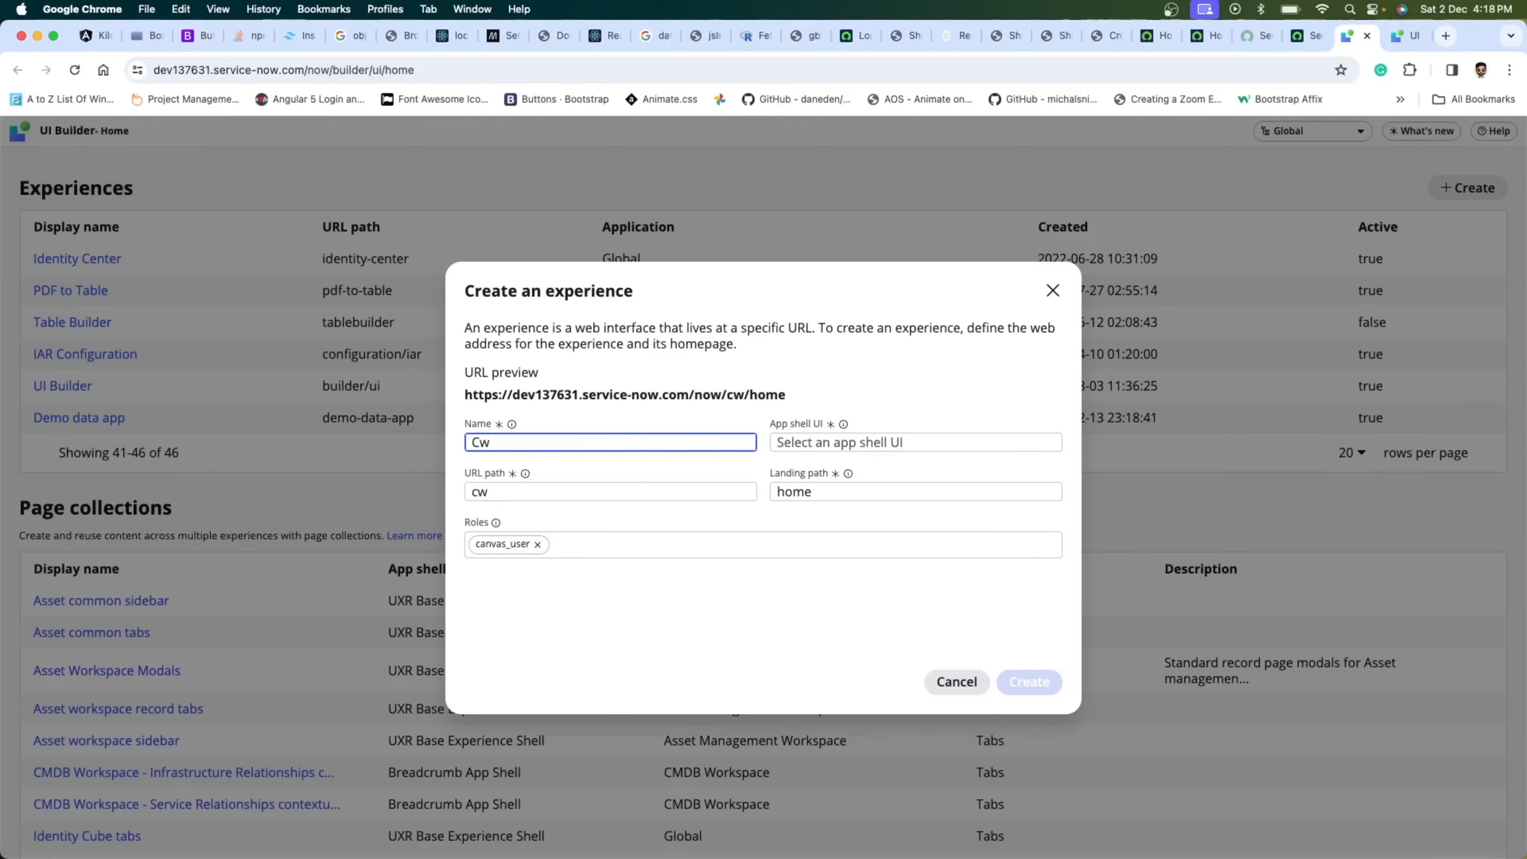
pyautogui.write('APP')
pyautogui.press('BackSpace')
pyautogui.press('BackSpace')
pyautogui.write('pp')
pyautogui.click(947, 442)
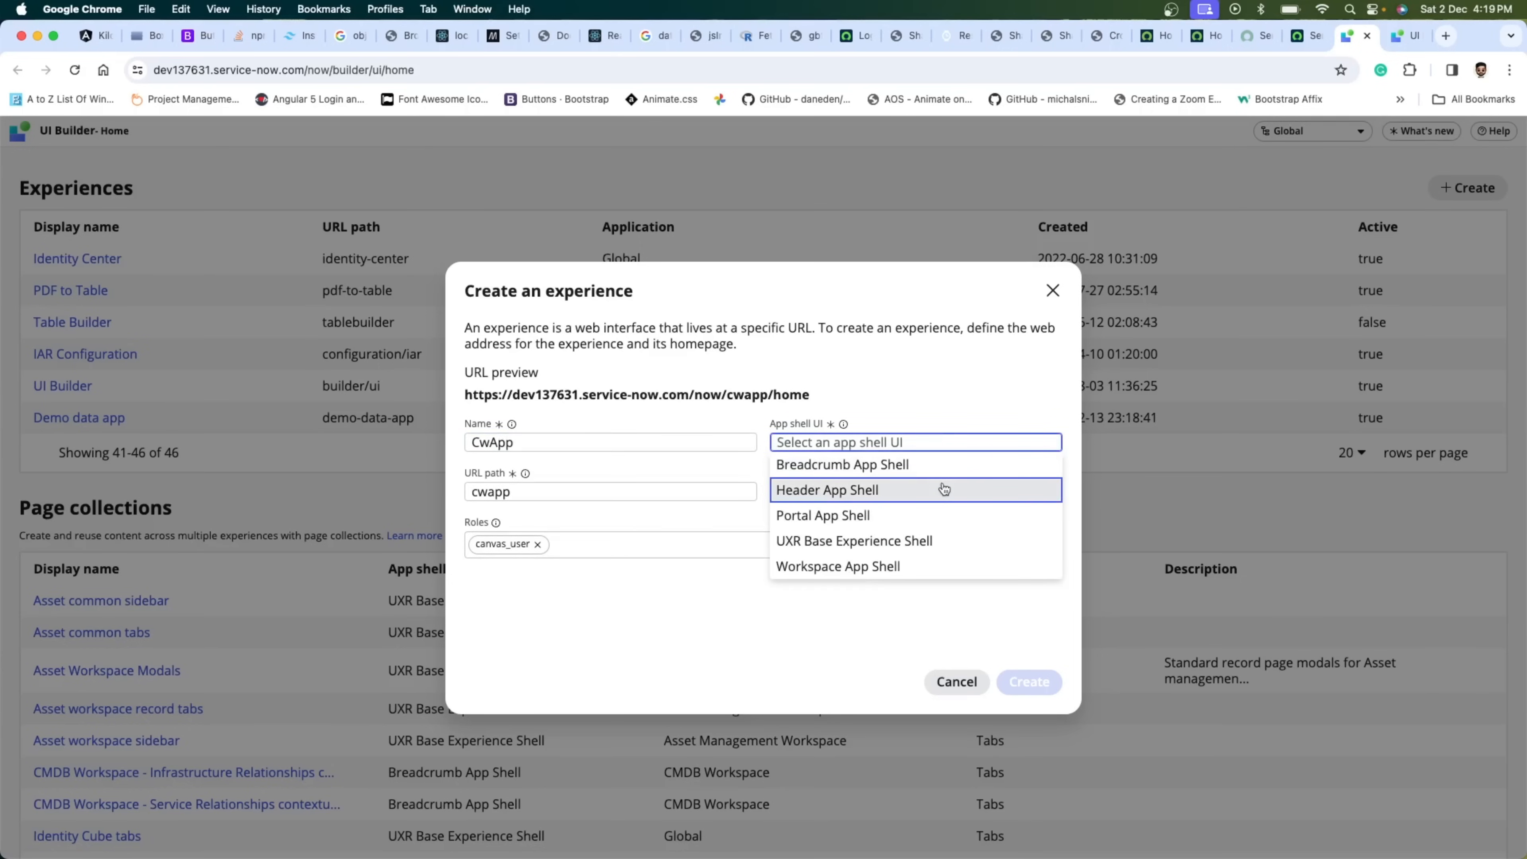
pyautogui.click(918, 517)
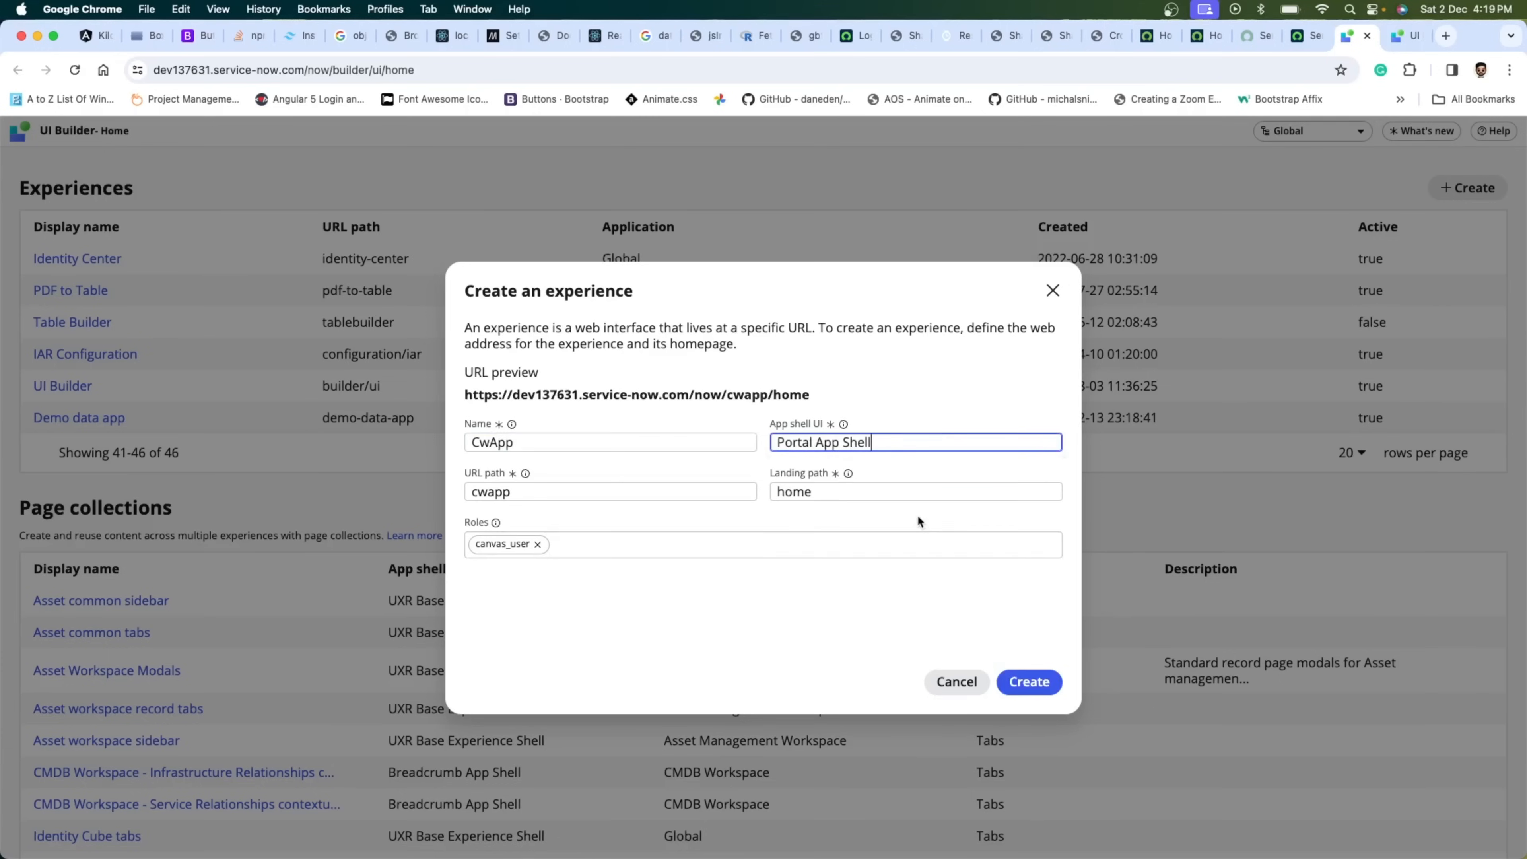
# - Add the admin role to the new experience, create it and open it for editing
pyautogui.doubleClick(847, 491)
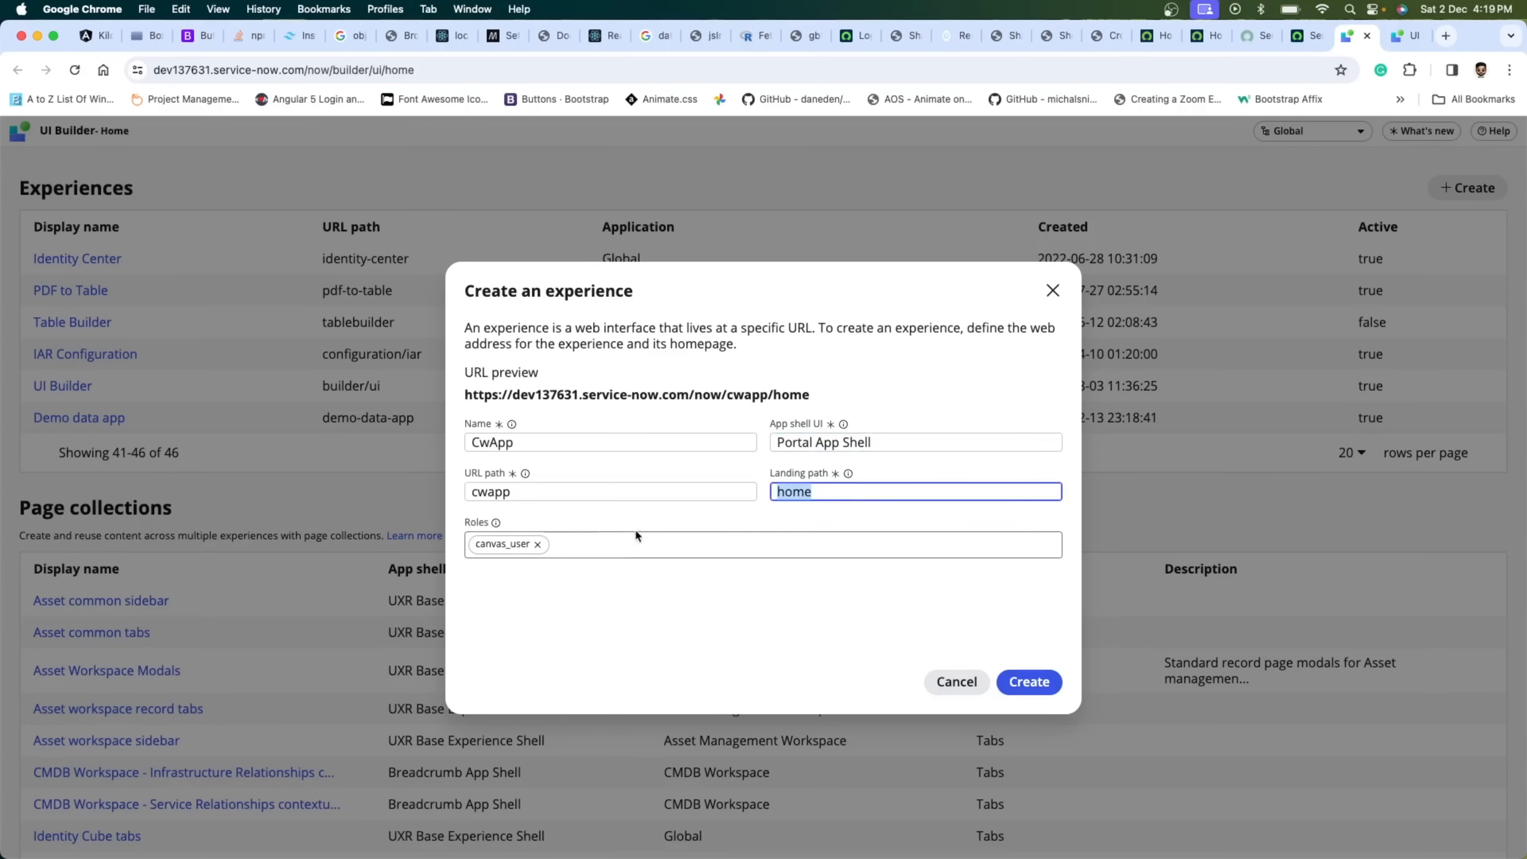
pyautogui.click(606, 544)
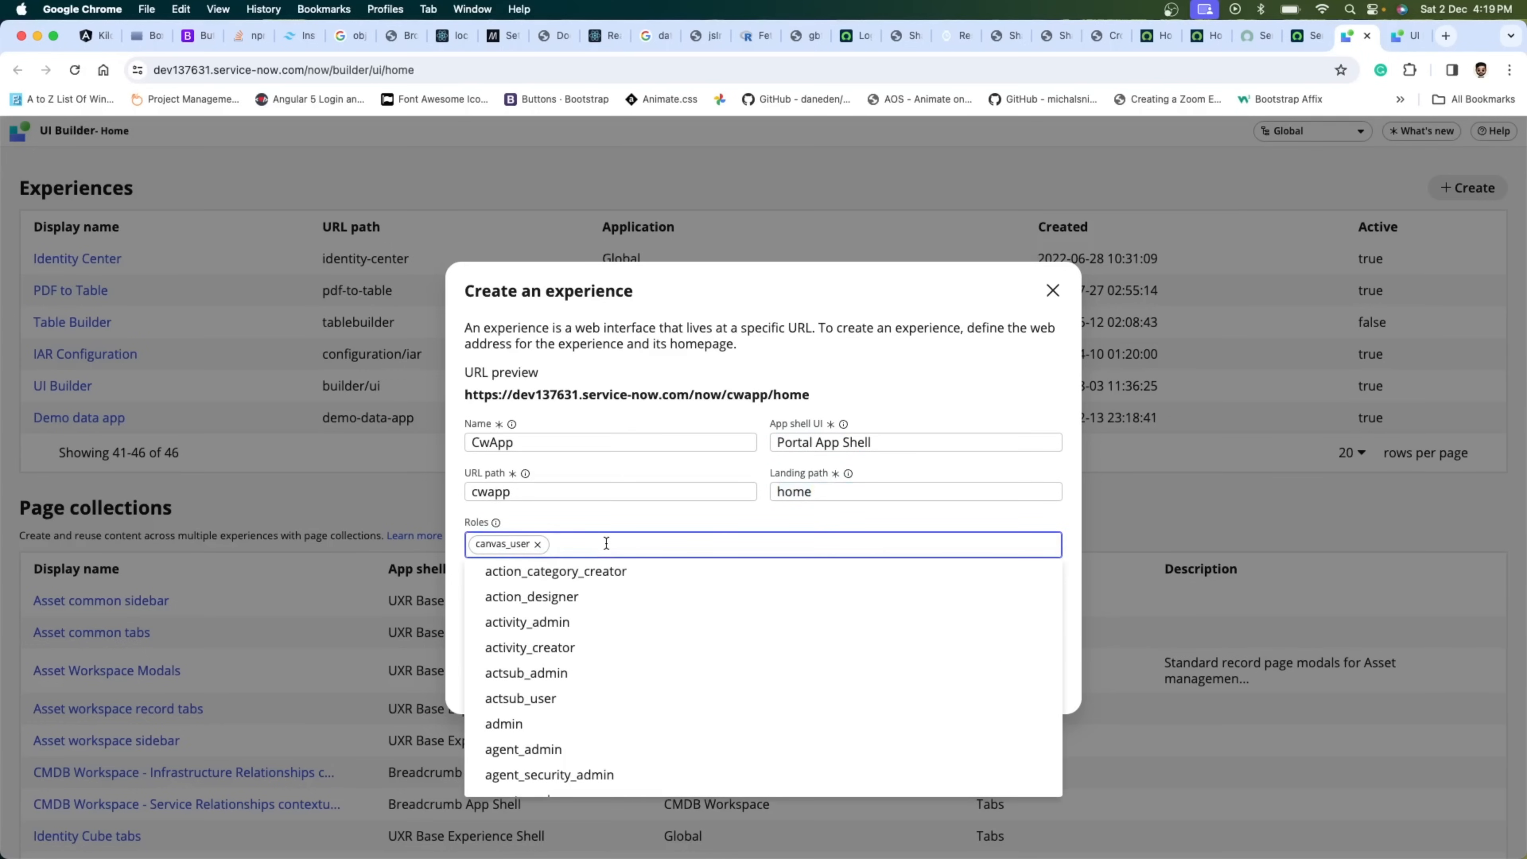
pyautogui.click(536, 724)
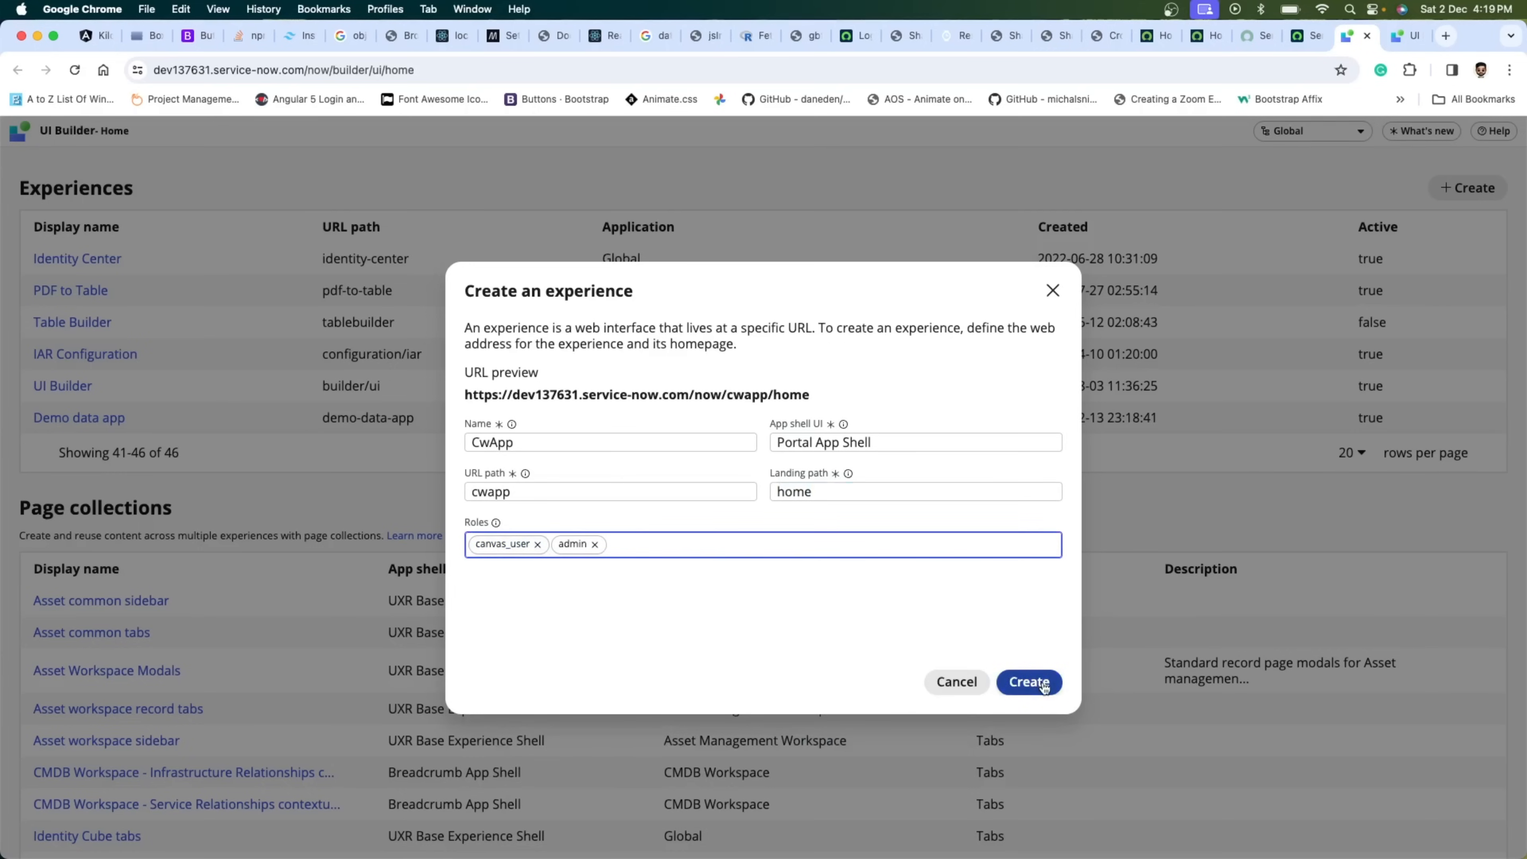
pyautogui.click(1043, 684)
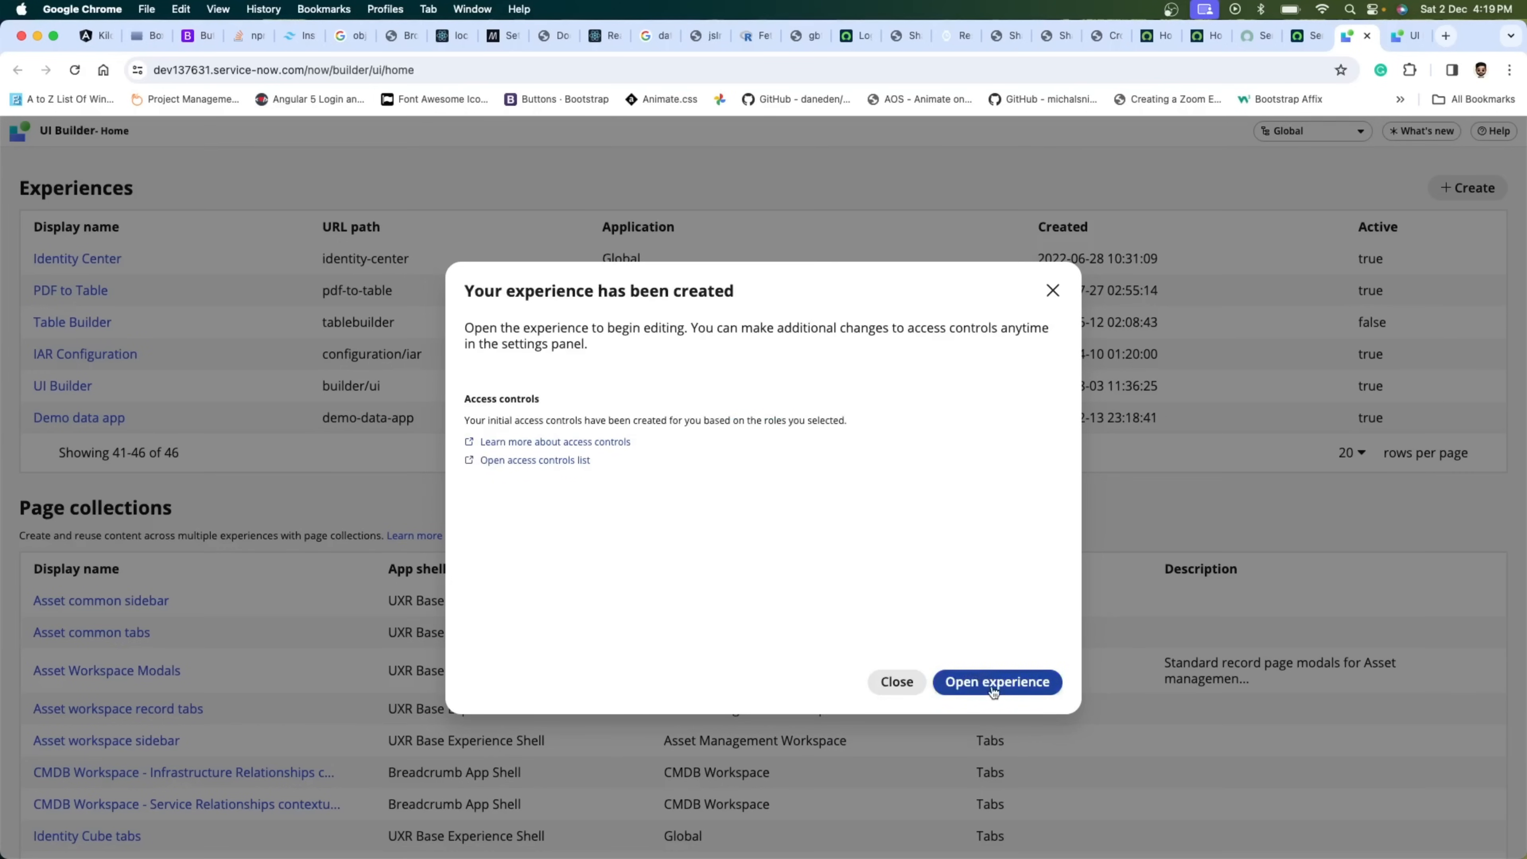
pyautogui.click(993, 687)
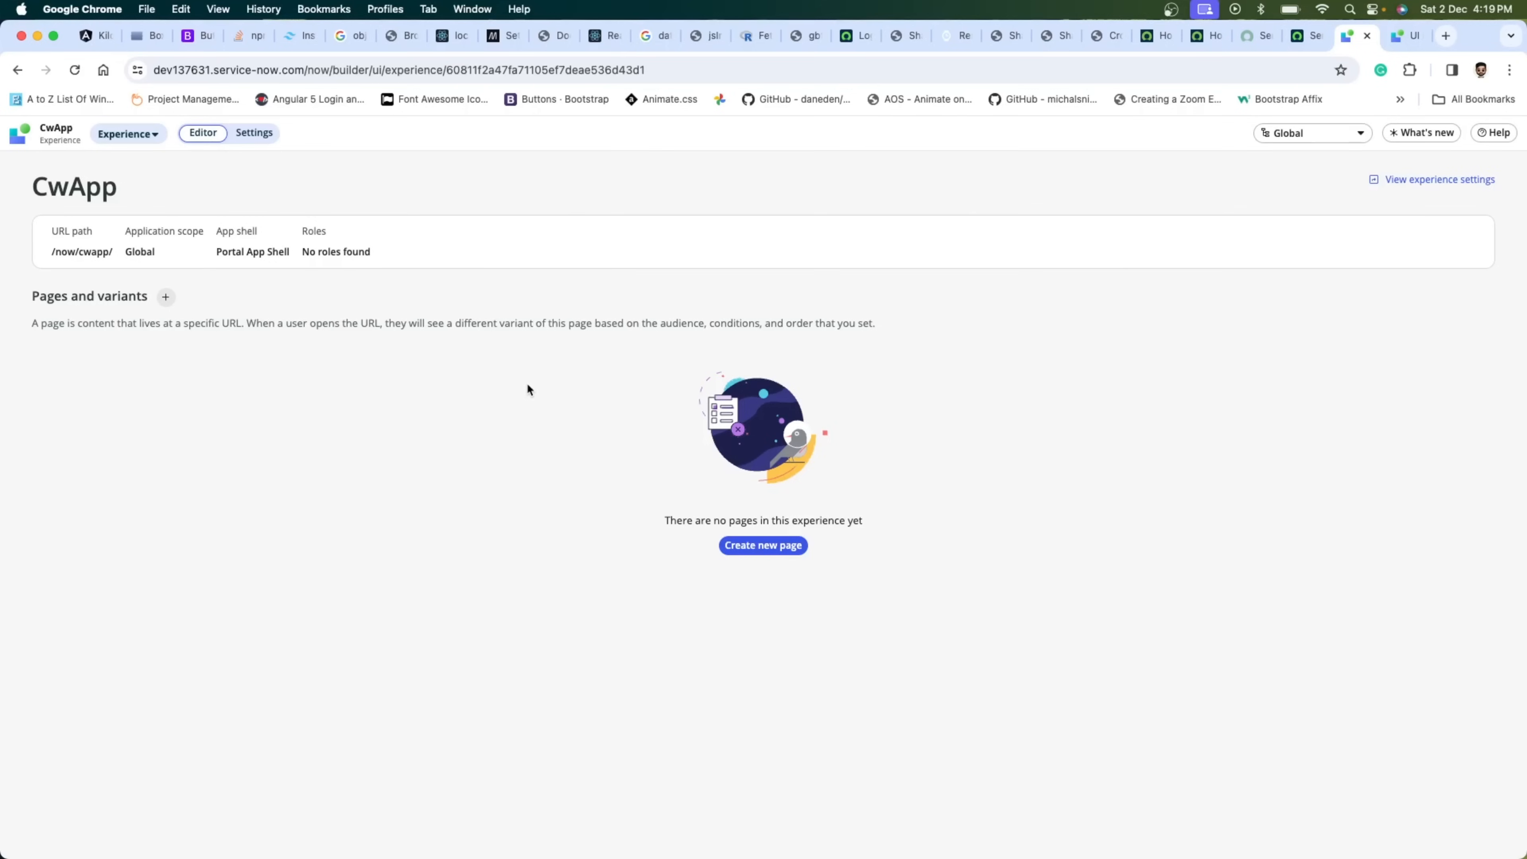
# - Start a new page in the CwApp experience from scratch instead of using a template
pyautogui.click(771, 545)
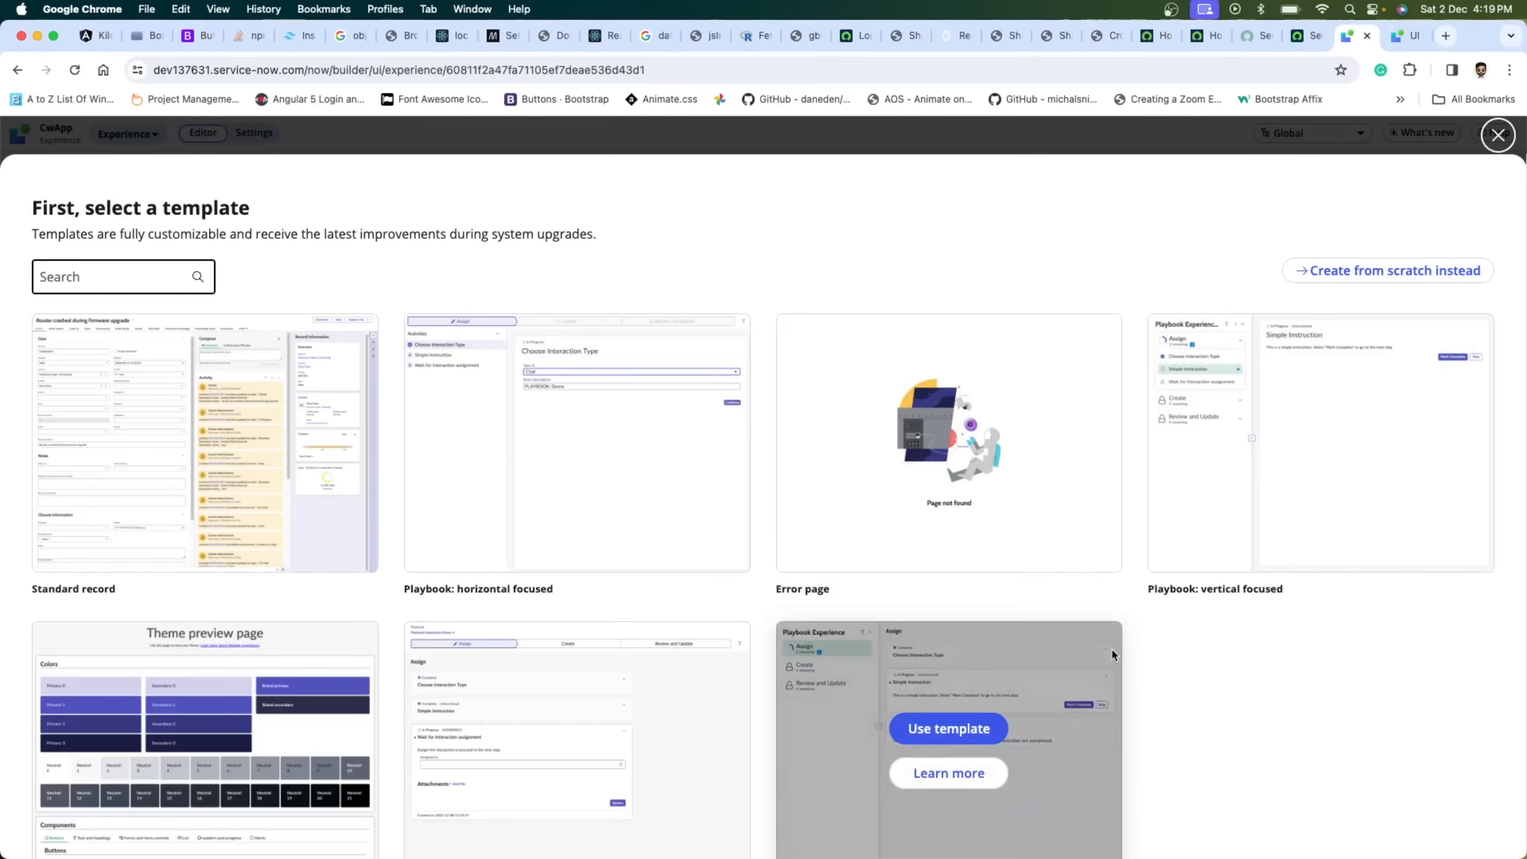
pyautogui.scroll(-2, 1246, 685)
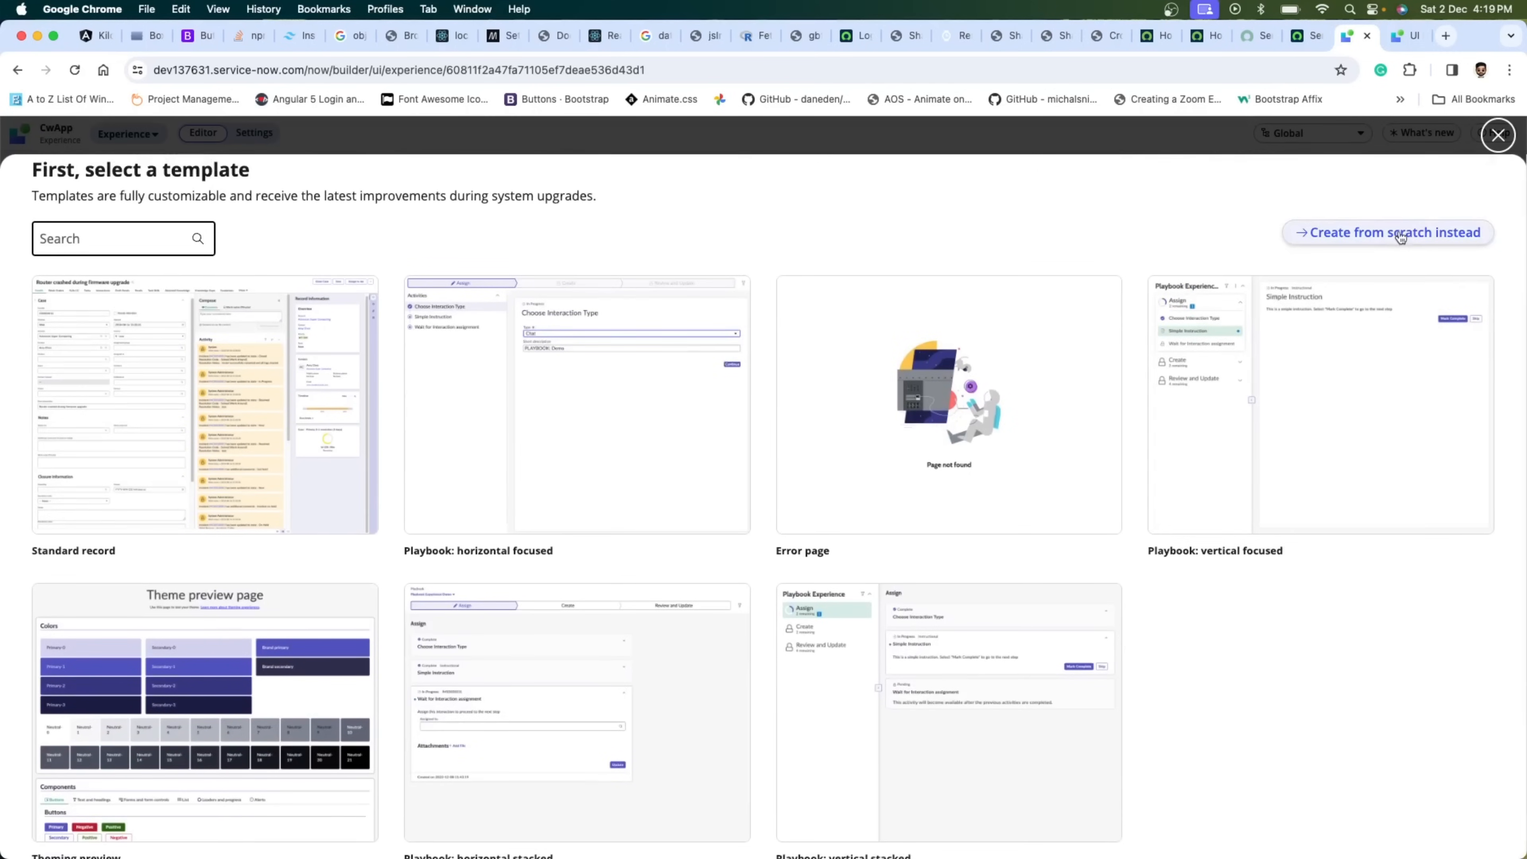
pyautogui.click(1398, 233)
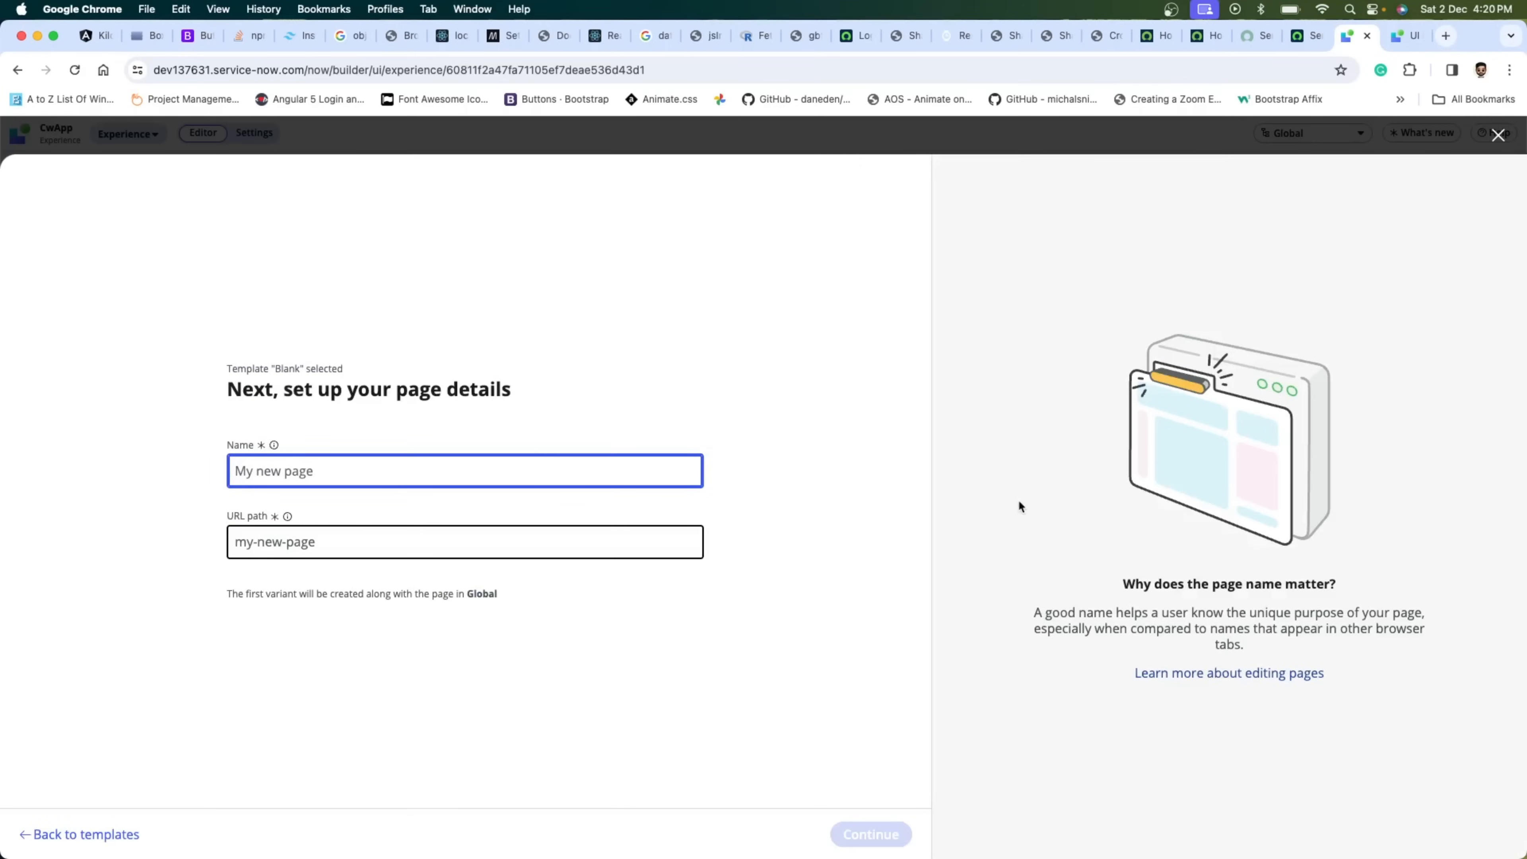
# - Name the page Dashboard with the URL path dashboard and continue to its URL parameters
pyautogui.write('dashb')
pyautogui.press('BackSpace')
pyautogui.press('BackSpace')
pyautogui.press('BackSpace')
pyautogui.press('BackSpace')
pyautogui.press('BackSpace')
pyautogui.write('Da')
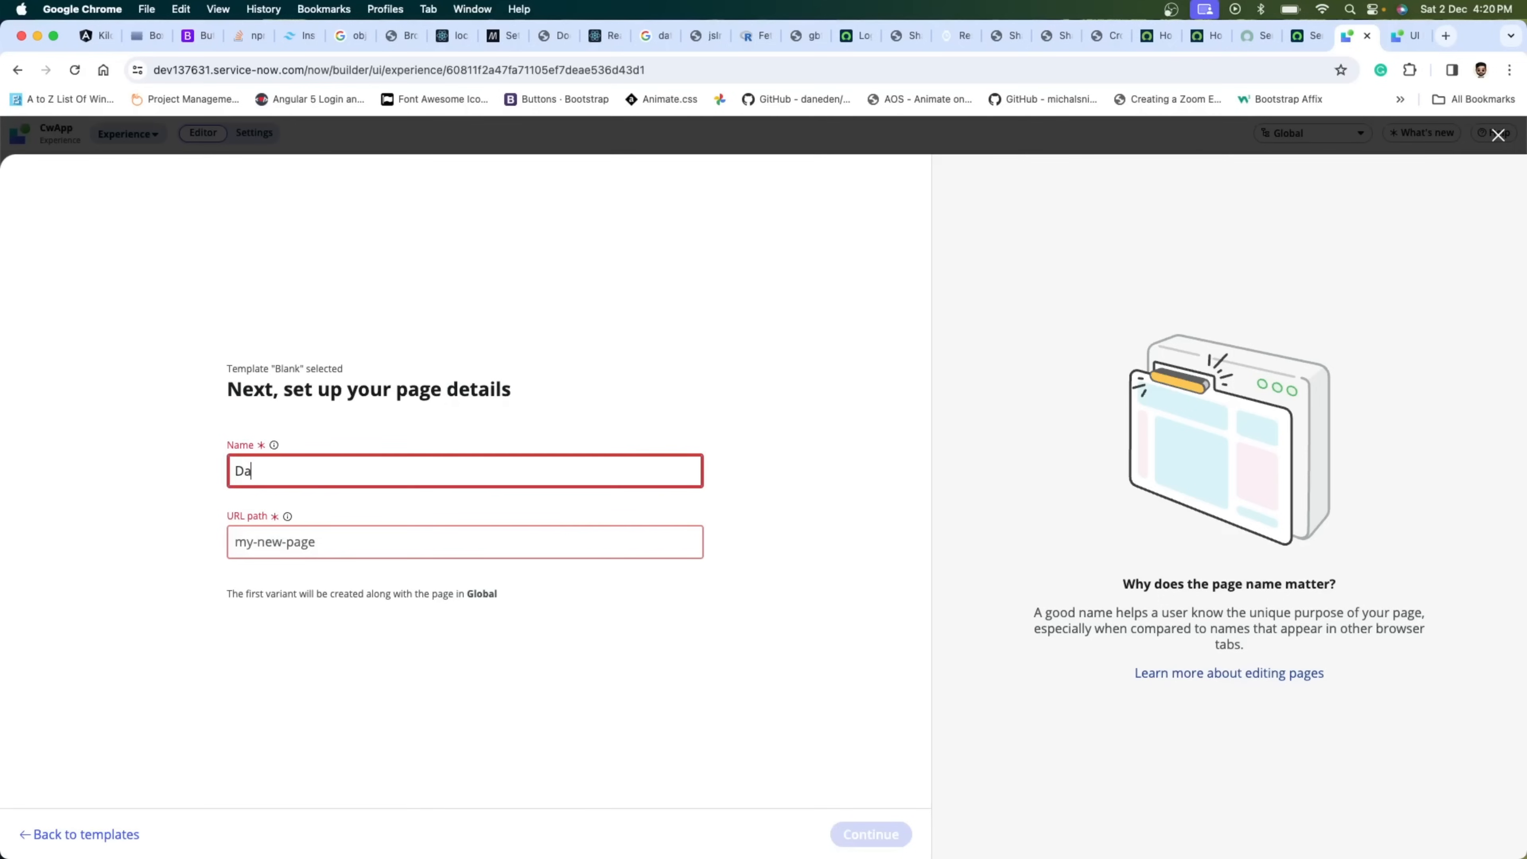
pyautogui.write('shboard')
pyautogui.click(334, 542)
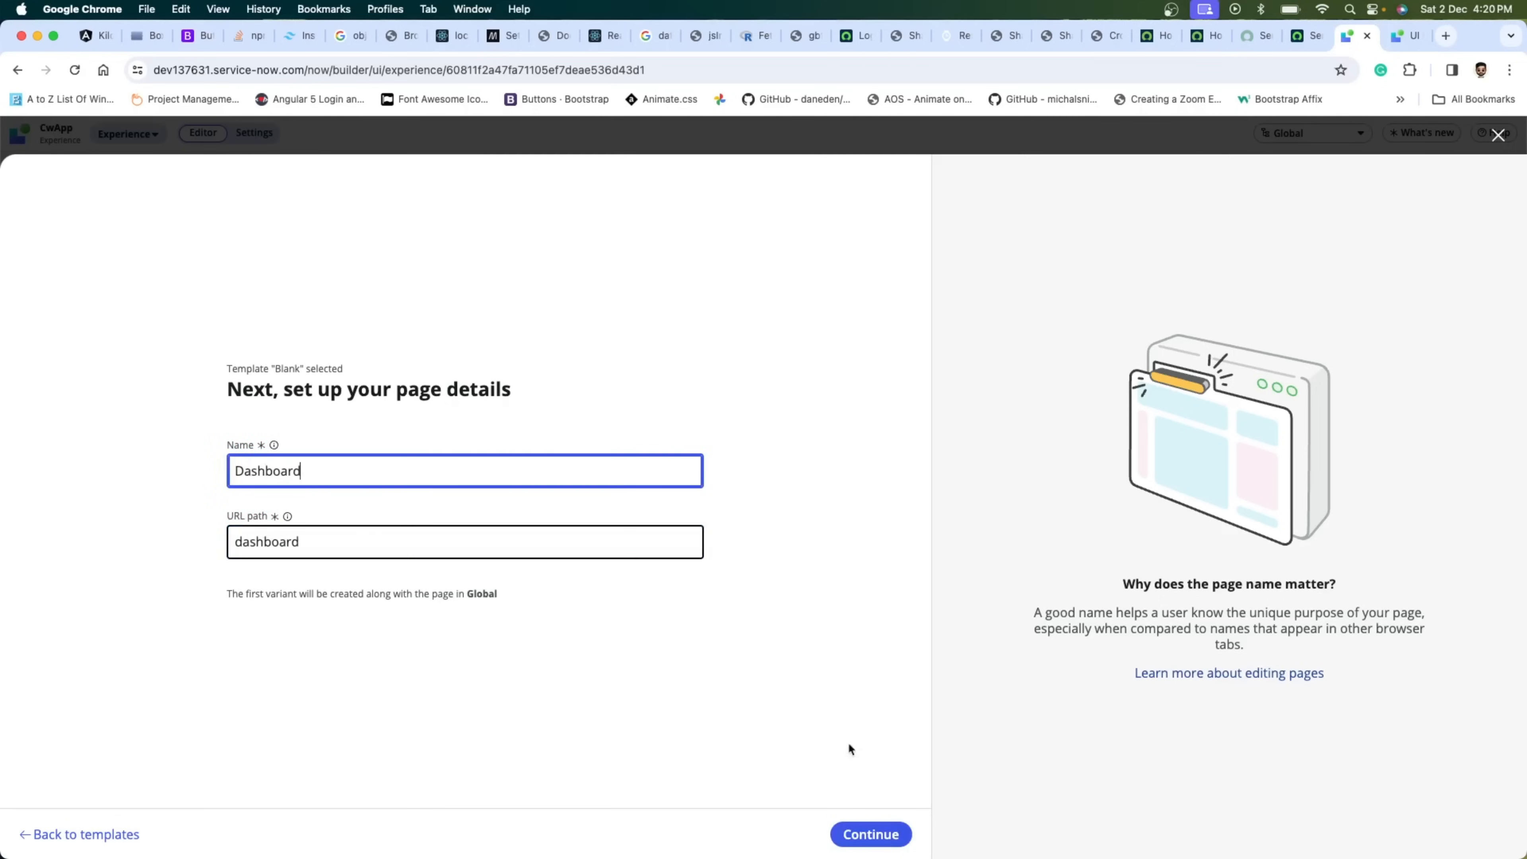
pyautogui.click(859, 834)
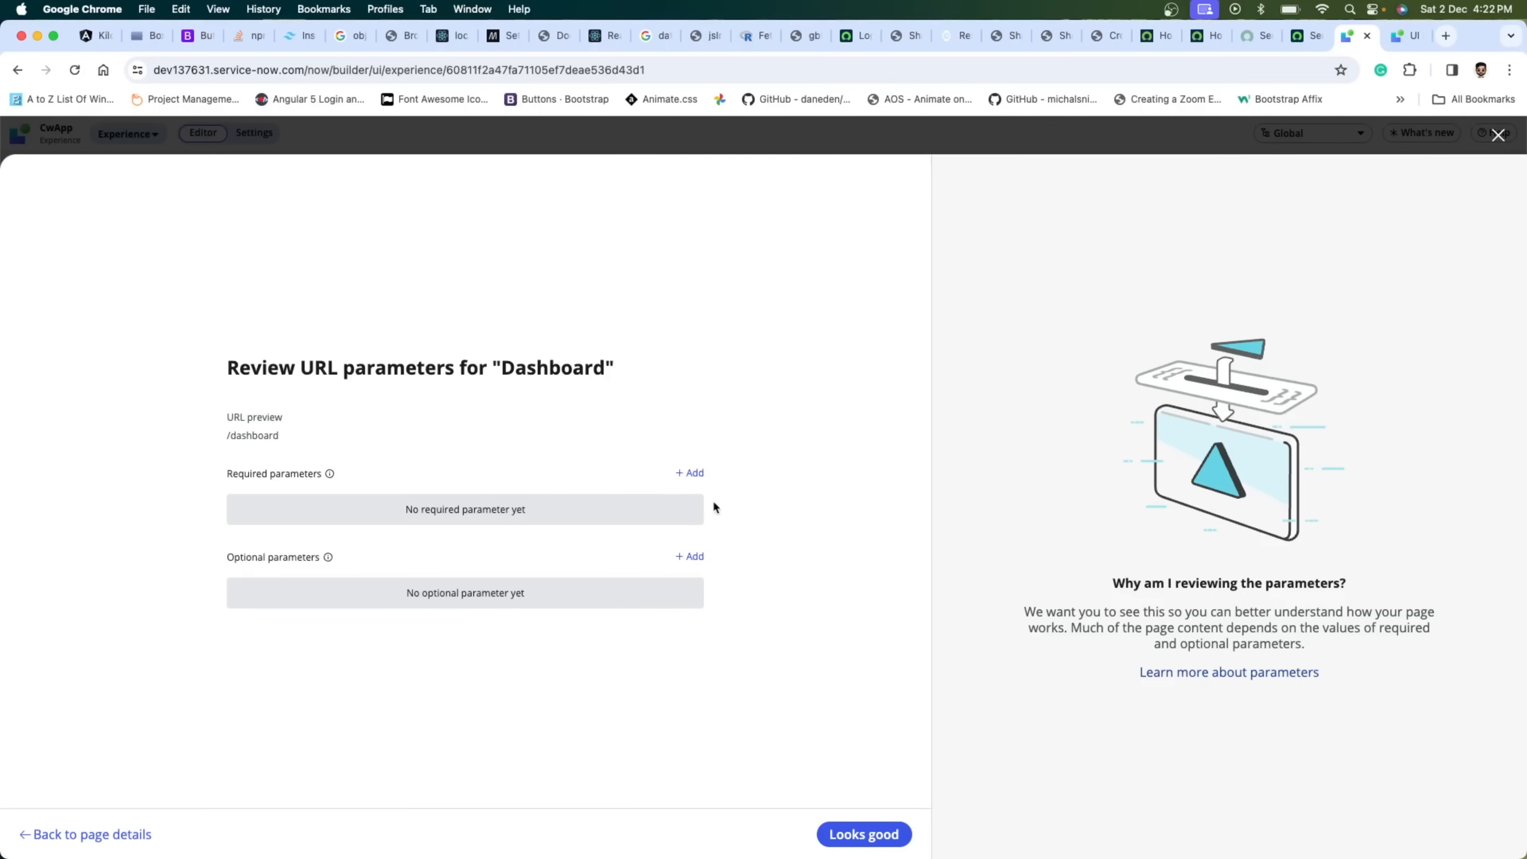
pyautogui.click(684, 473)
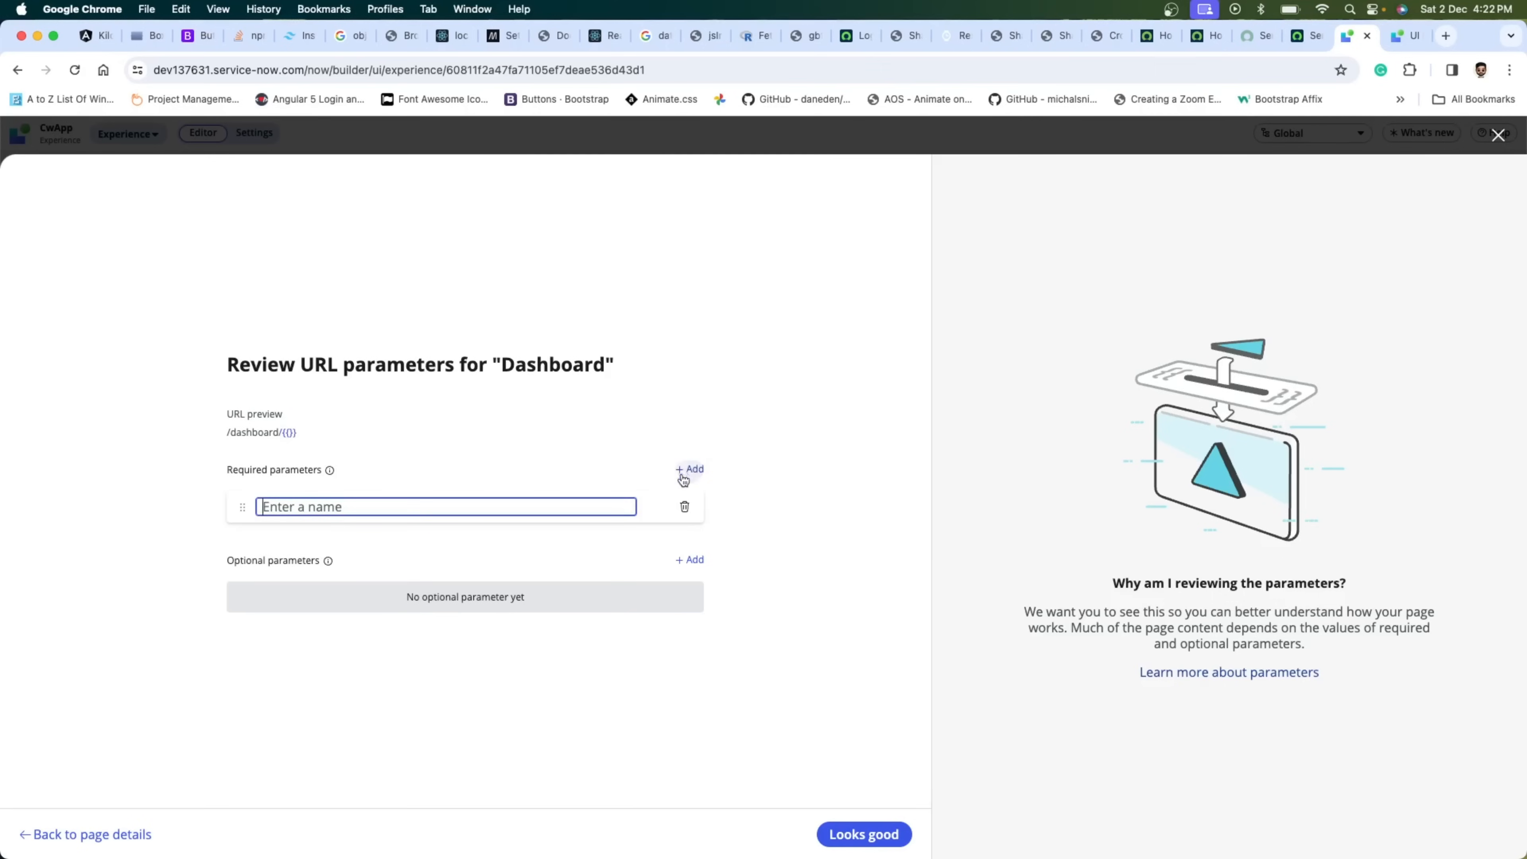
pyautogui.write('table')
pyautogui.click(743, 467)
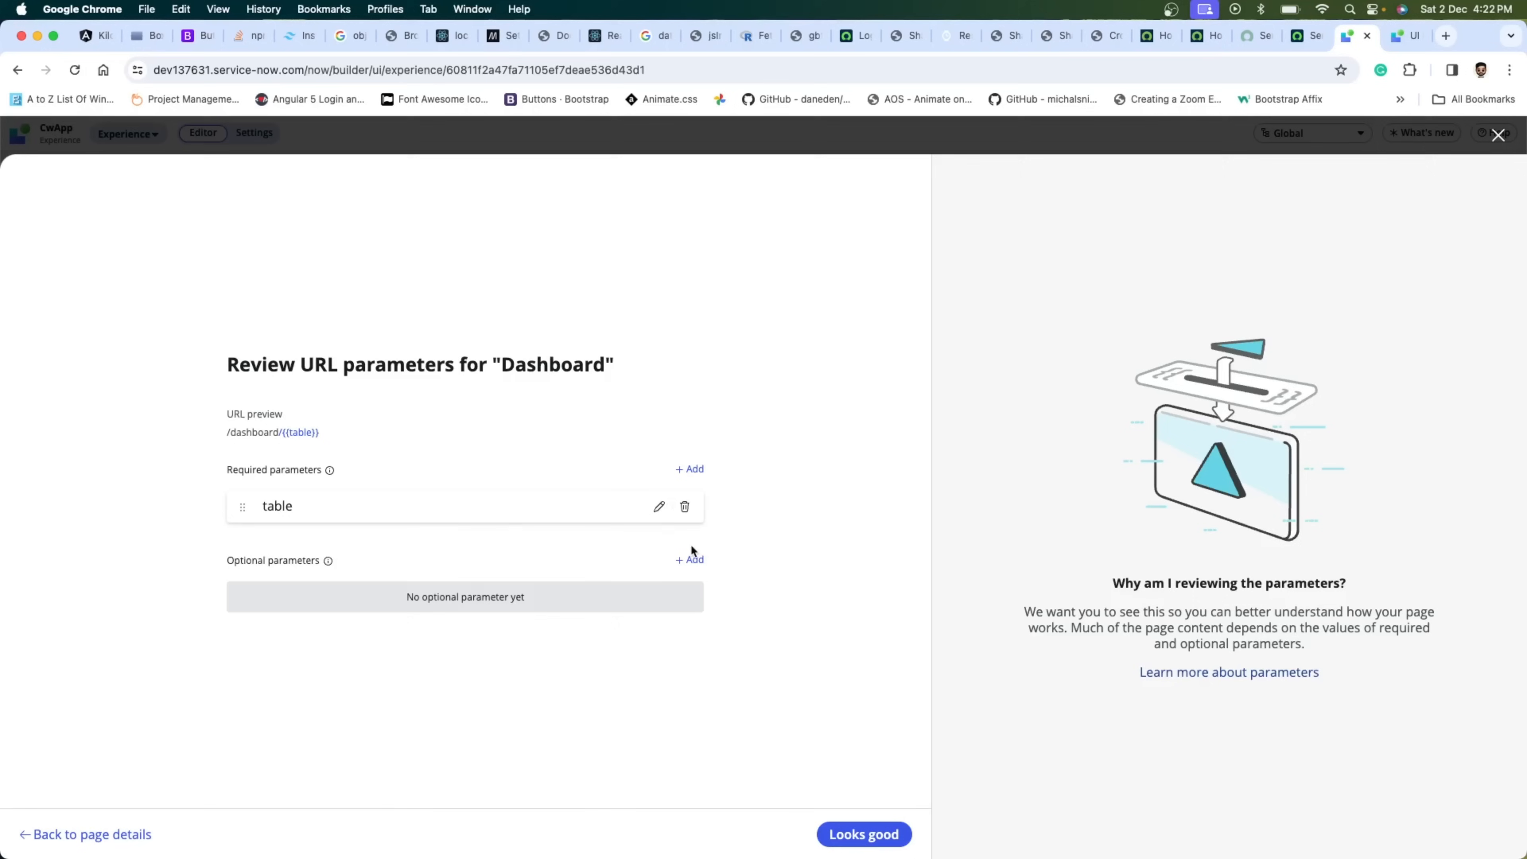
pyautogui.click(685, 508)
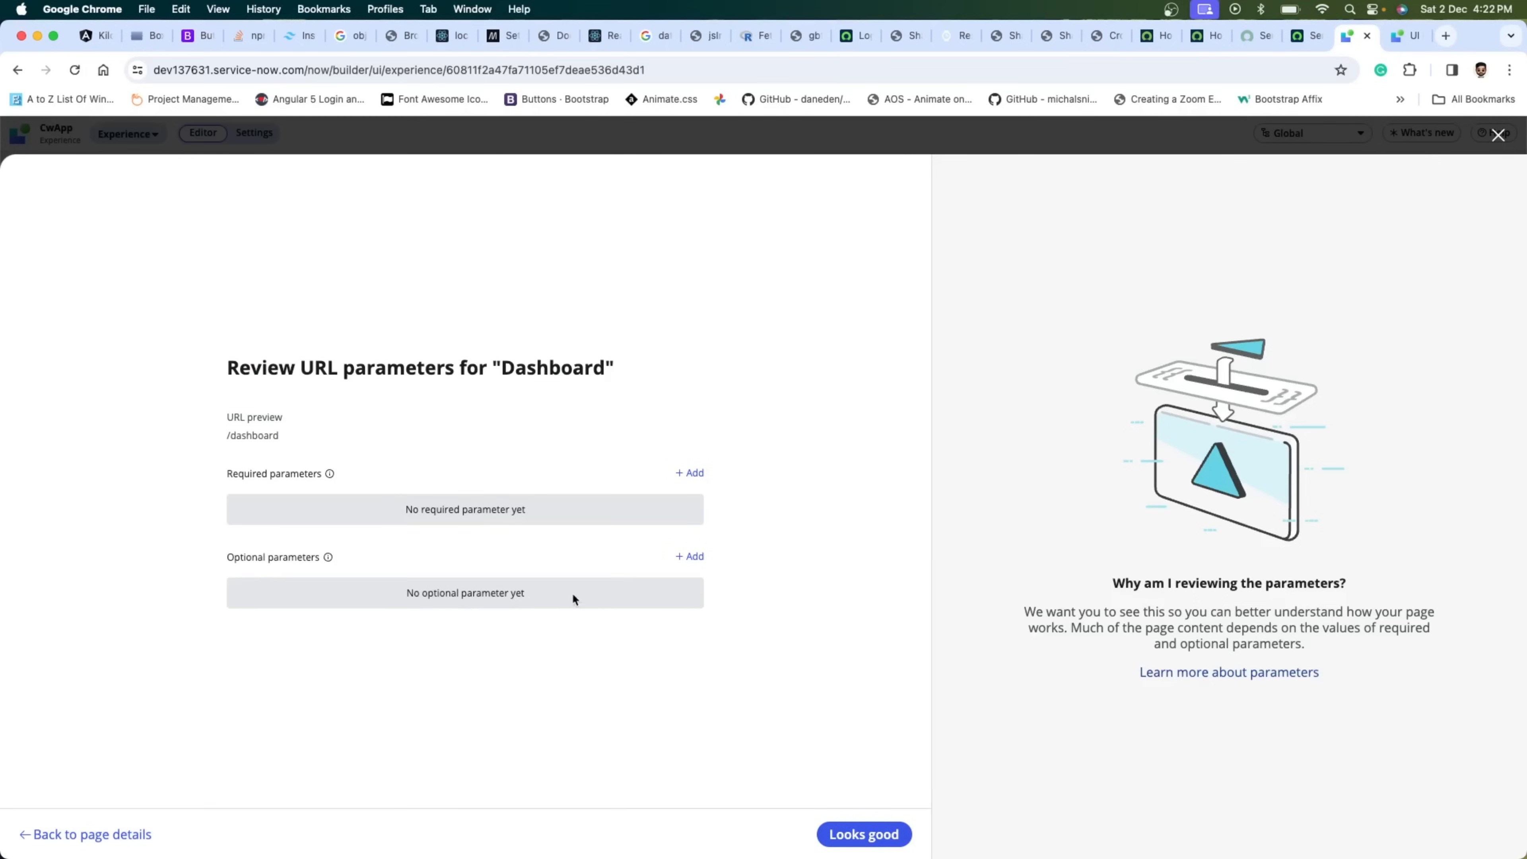
# - Accept the page without URL parameters, name its variant dashboard and create the page
pyautogui.click(861, 836)
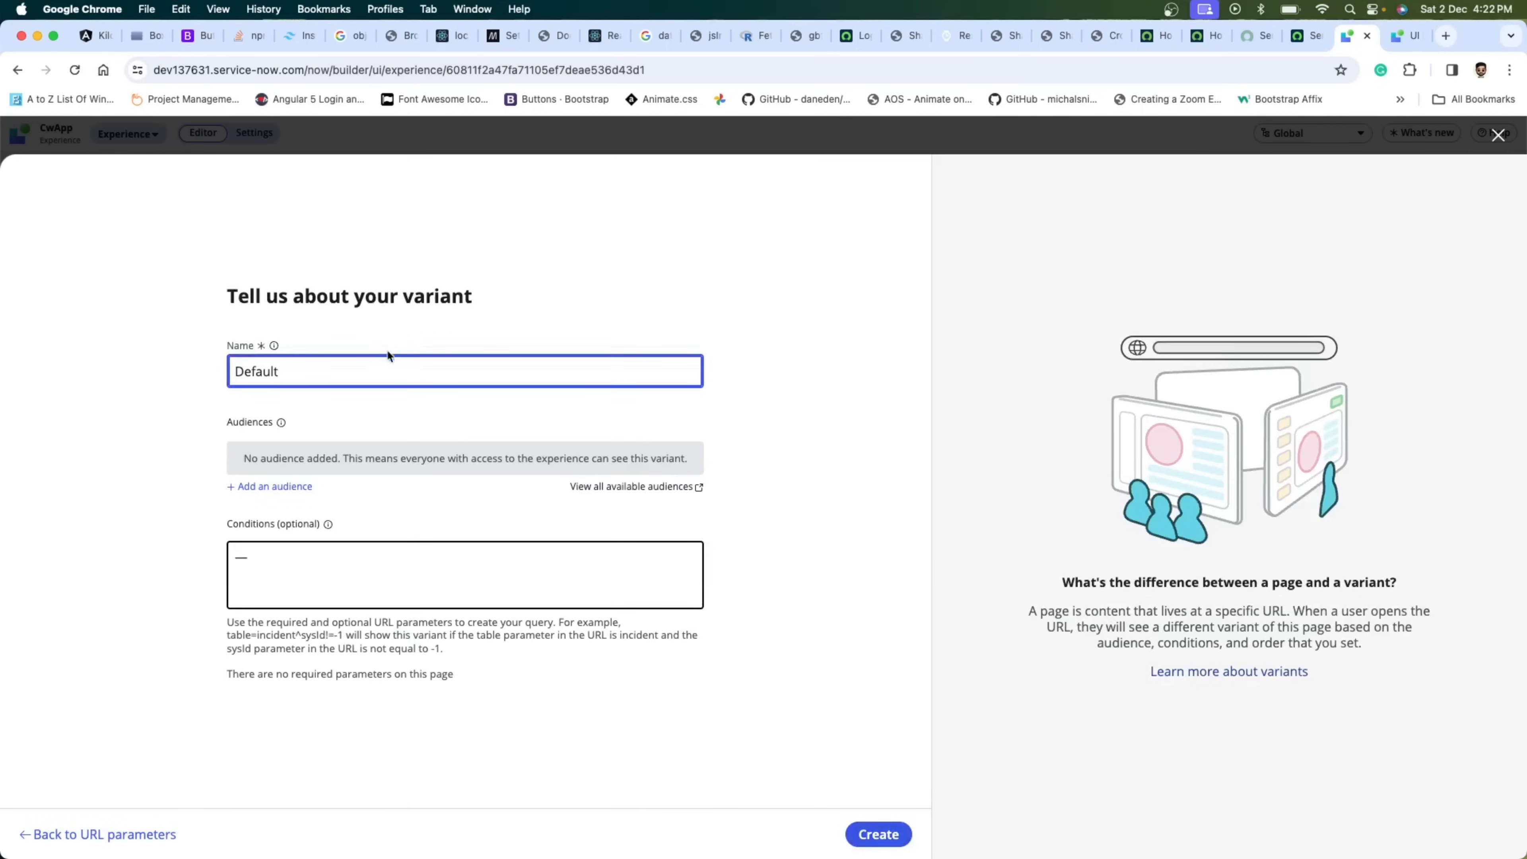
pyautogui.doubleClick(364, 370)
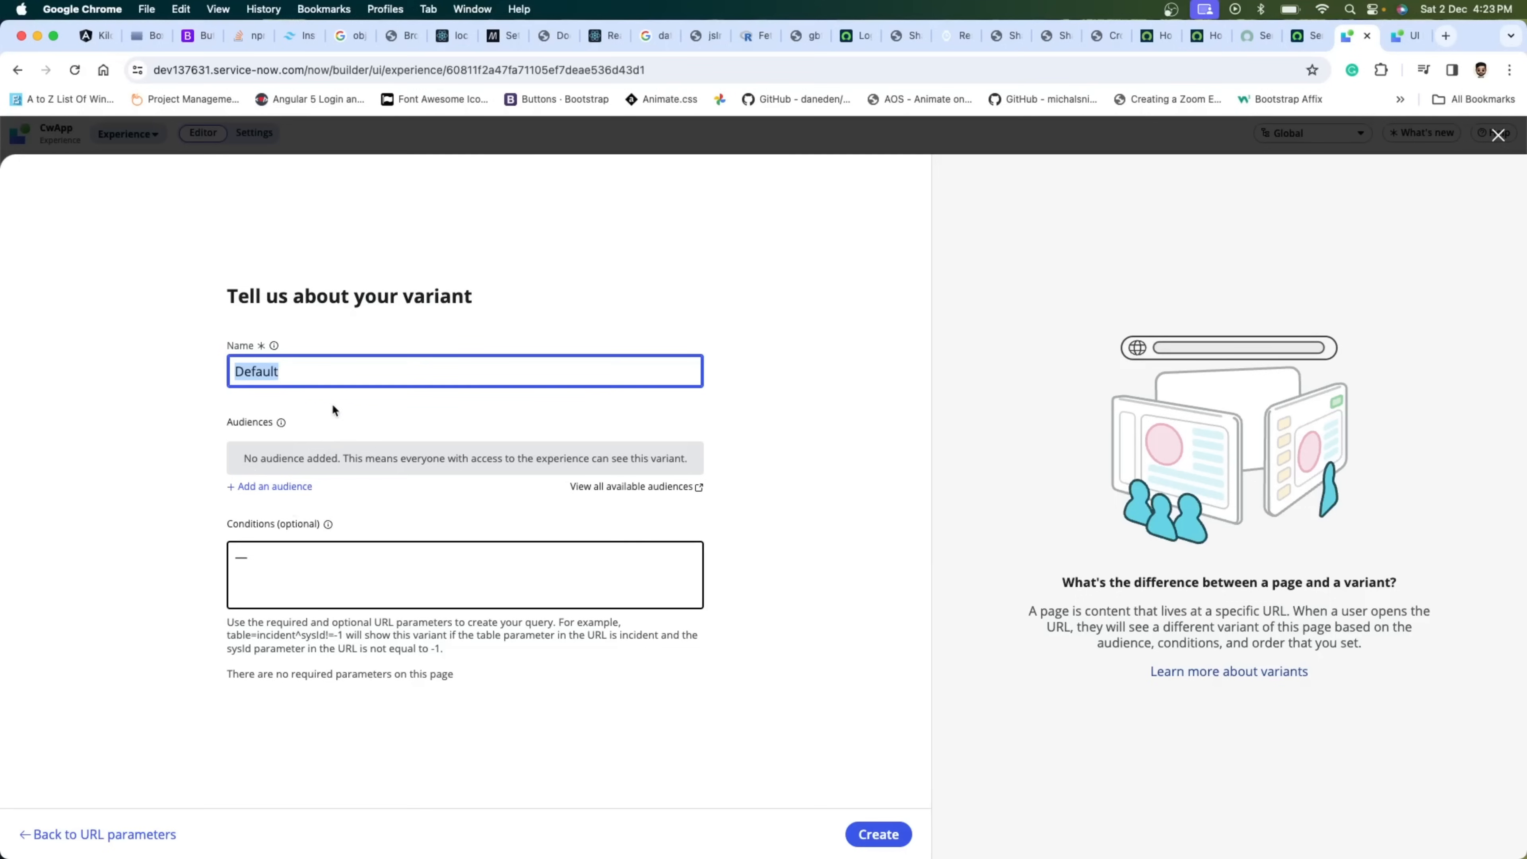
pyautogui.click(335, 374)
pyautogui.doubleClick(334, 374)
pyautogui.write('dashboard')
pyautogui.click(878, 835)
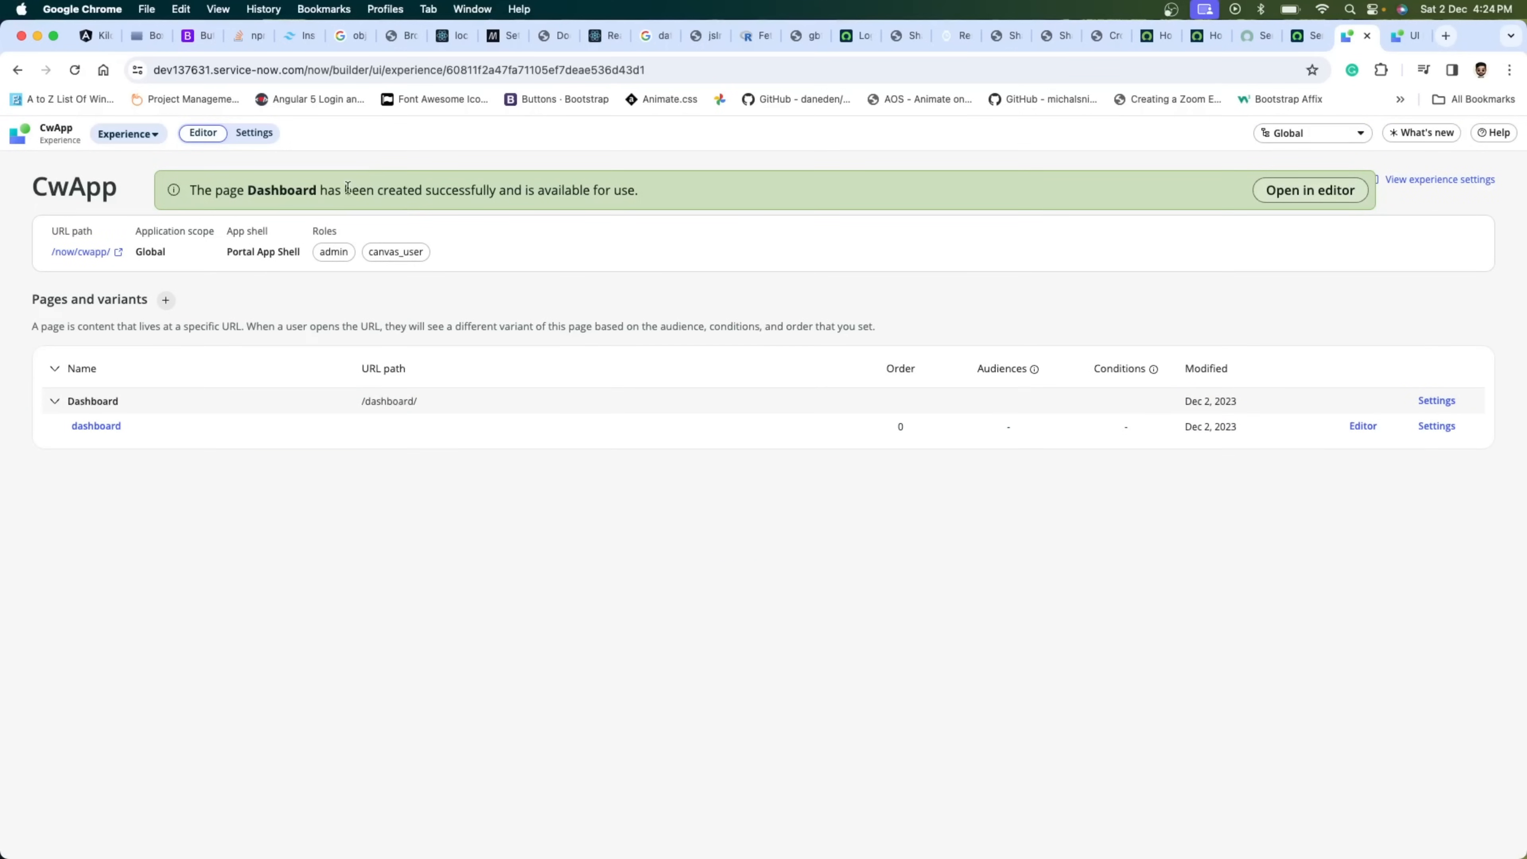
# - Open the dashboard variant of the Dashboard page in the page editor
pyautogui.moveTo(666, 190); pyautogui.dragTo(475, 191)
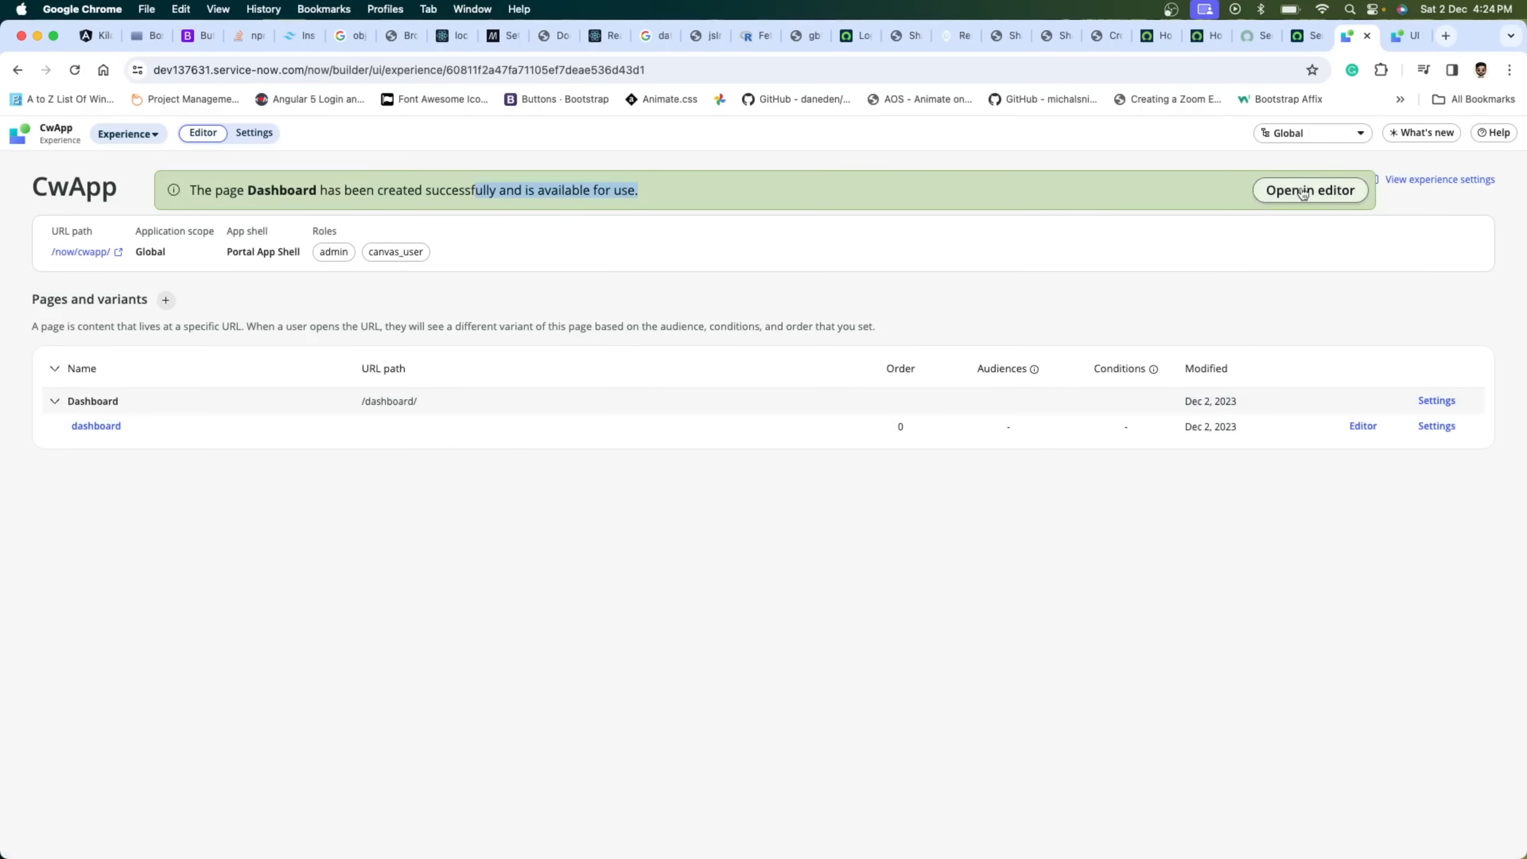
pyautogui.click(95, 425)
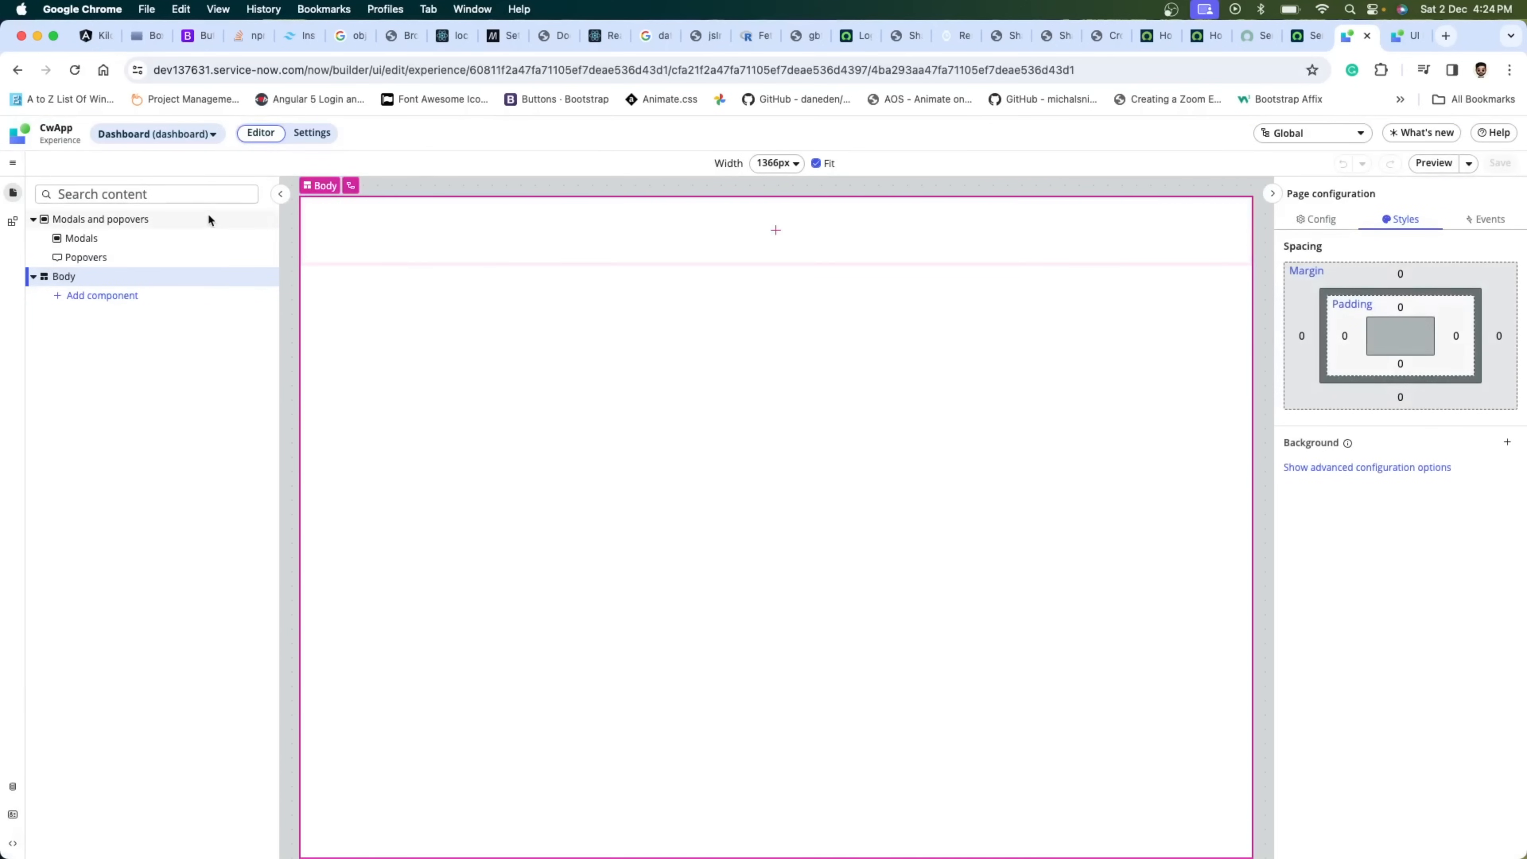
pyautogui.click(210, 135)
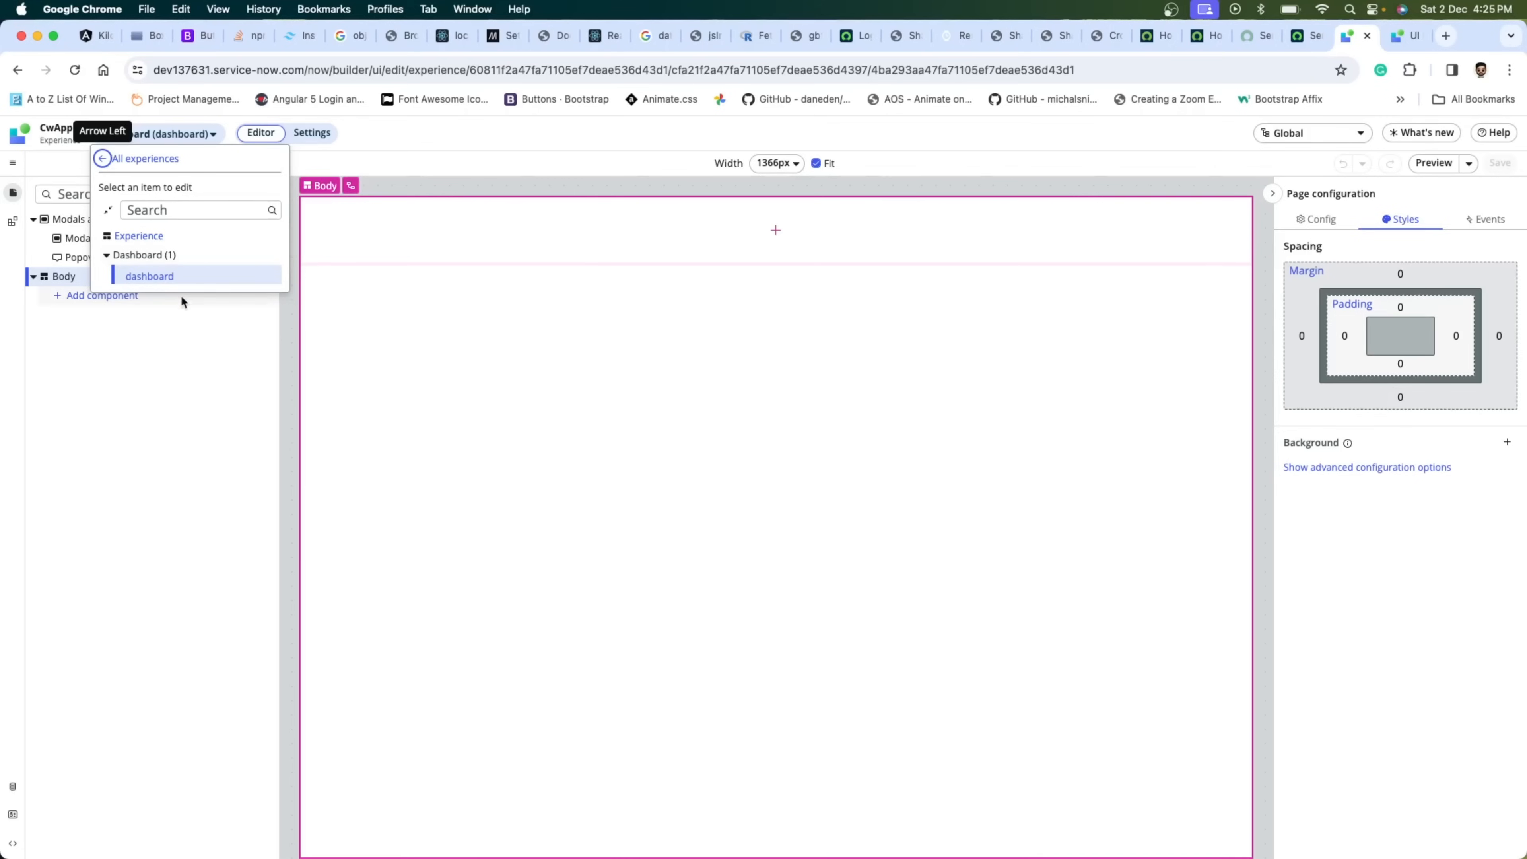
pyautogui.click(185, 413)
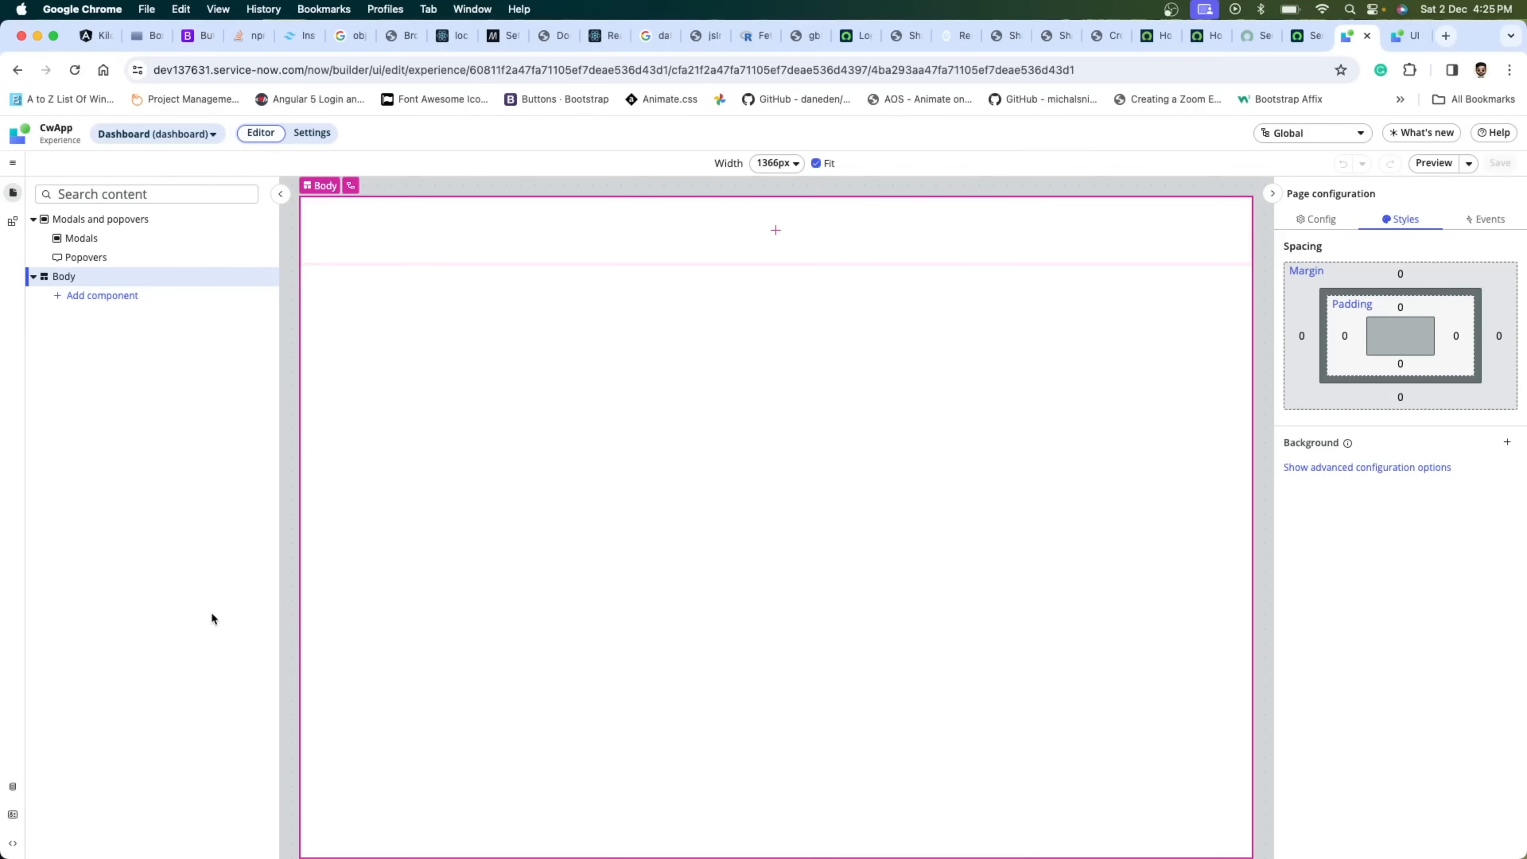
pyautogui.click(256, 285)
pyautogui.click(13, 165)
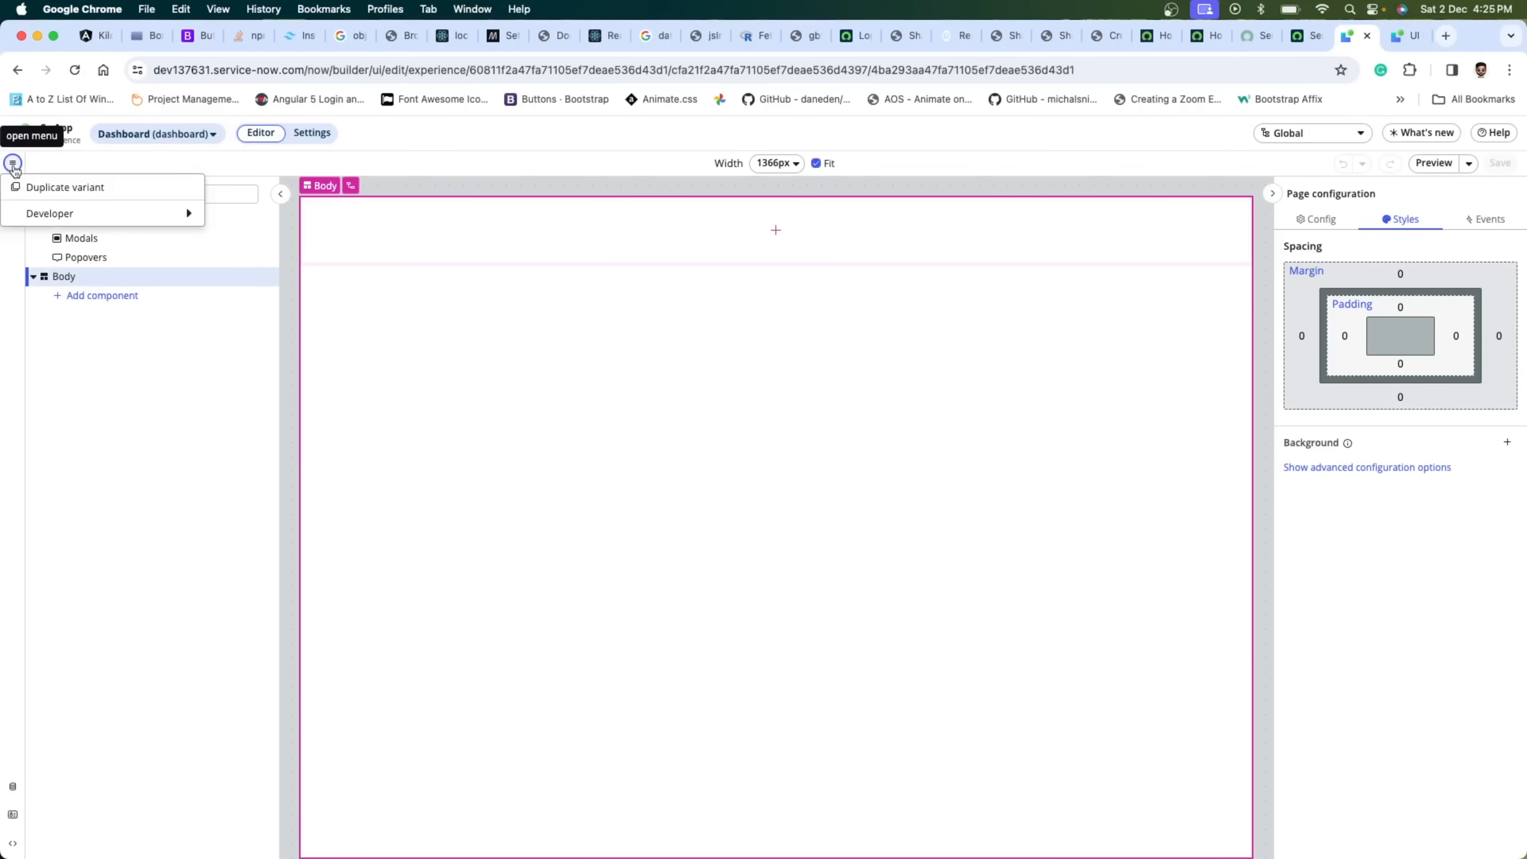
pyautogui.click(84, 165)
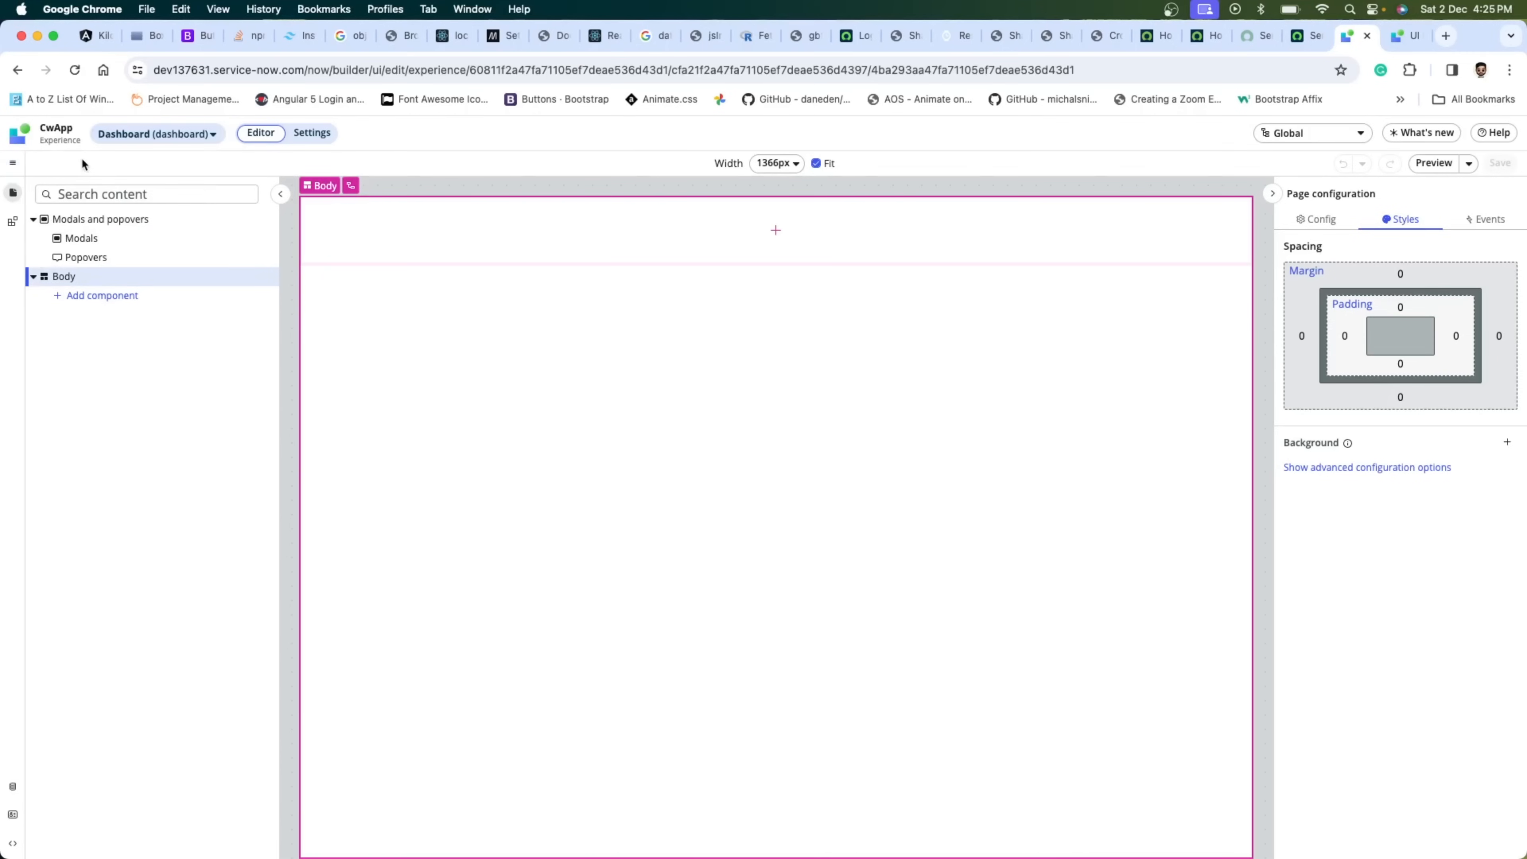
pyautogui.click(13, 162)
pyautogui.moveTo(178, 213)
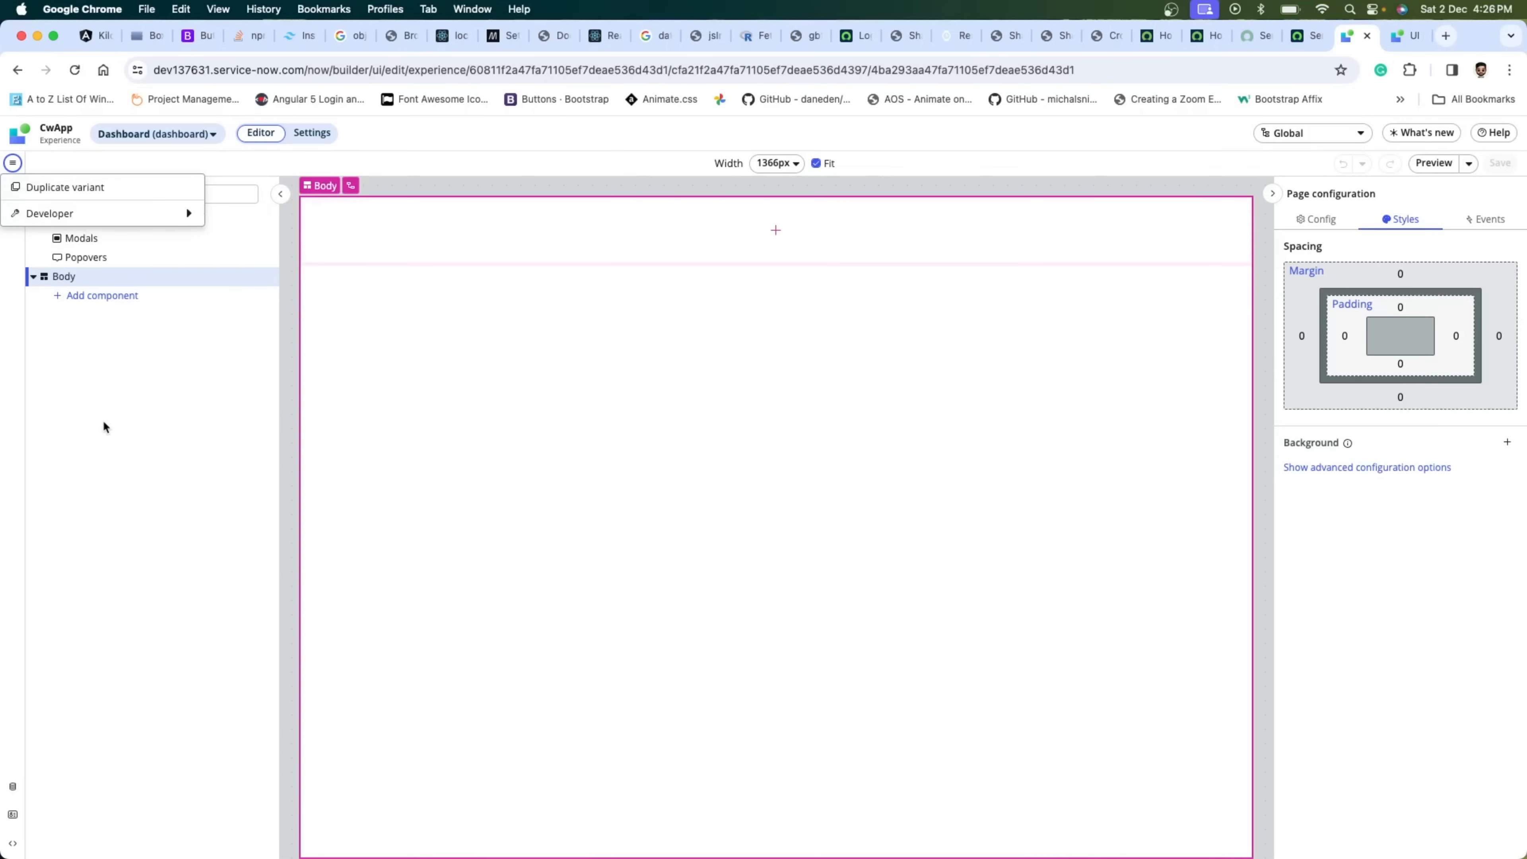
pyautogui.click(106, 376)
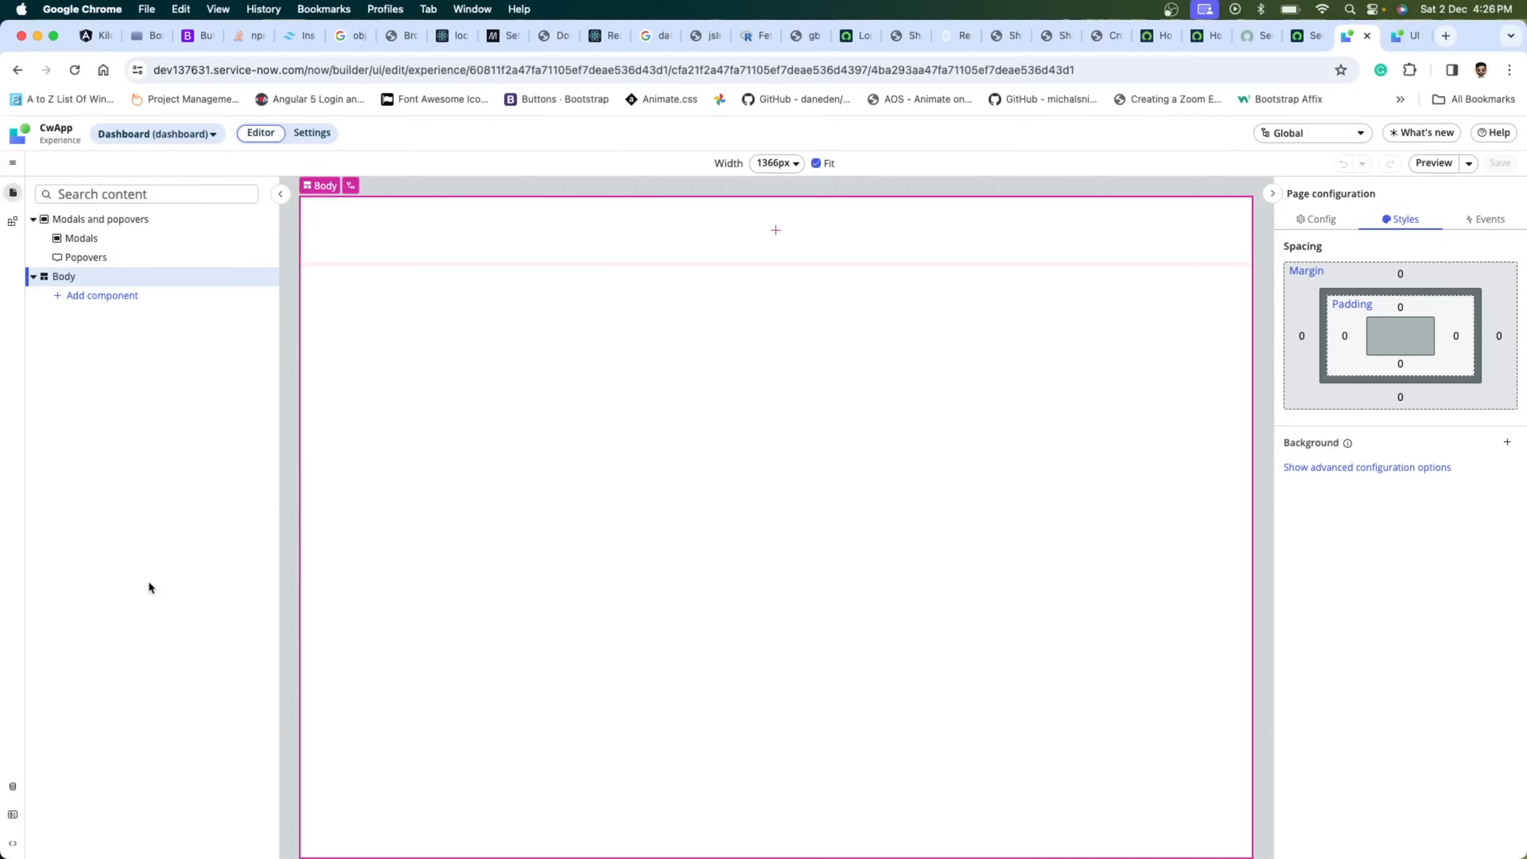
pyautogui.click(173, 282)
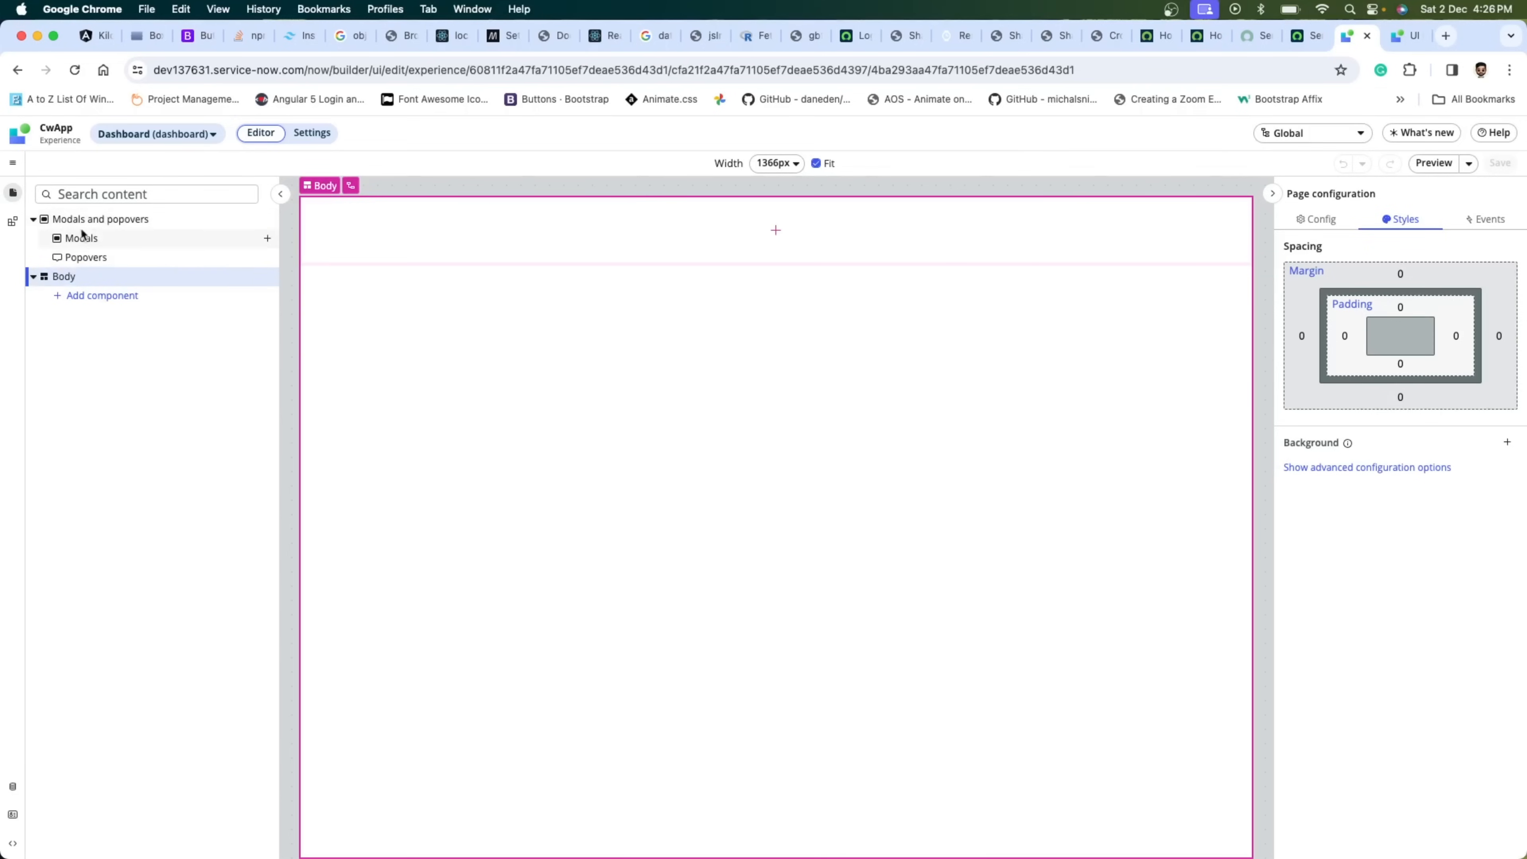
pyautogui.click(93, 243)
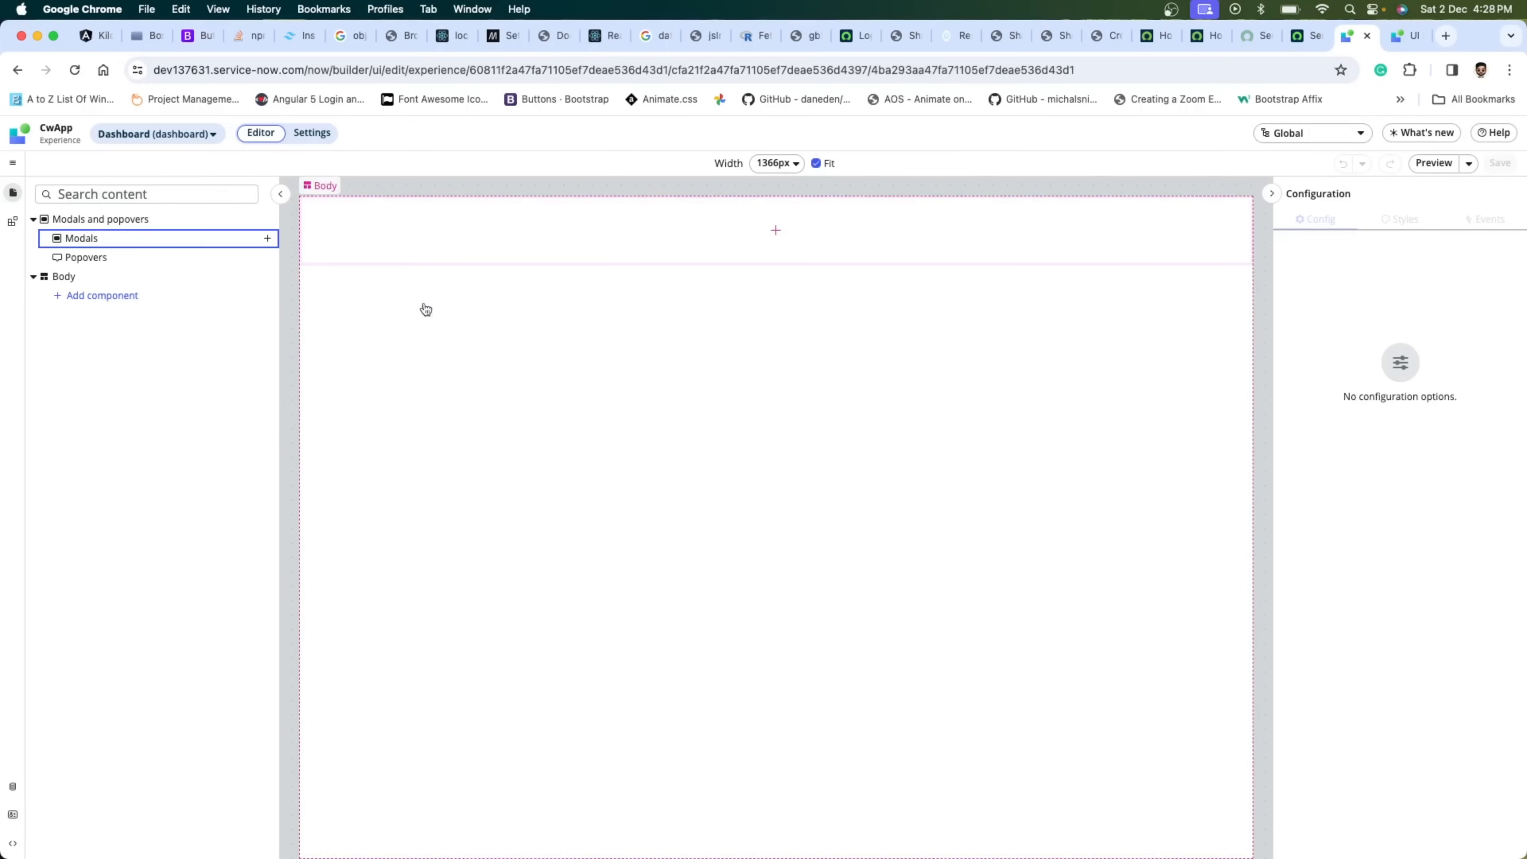
# - Browse the available components and add a Button component to the empty page body
pyautogui.click(12, 222)
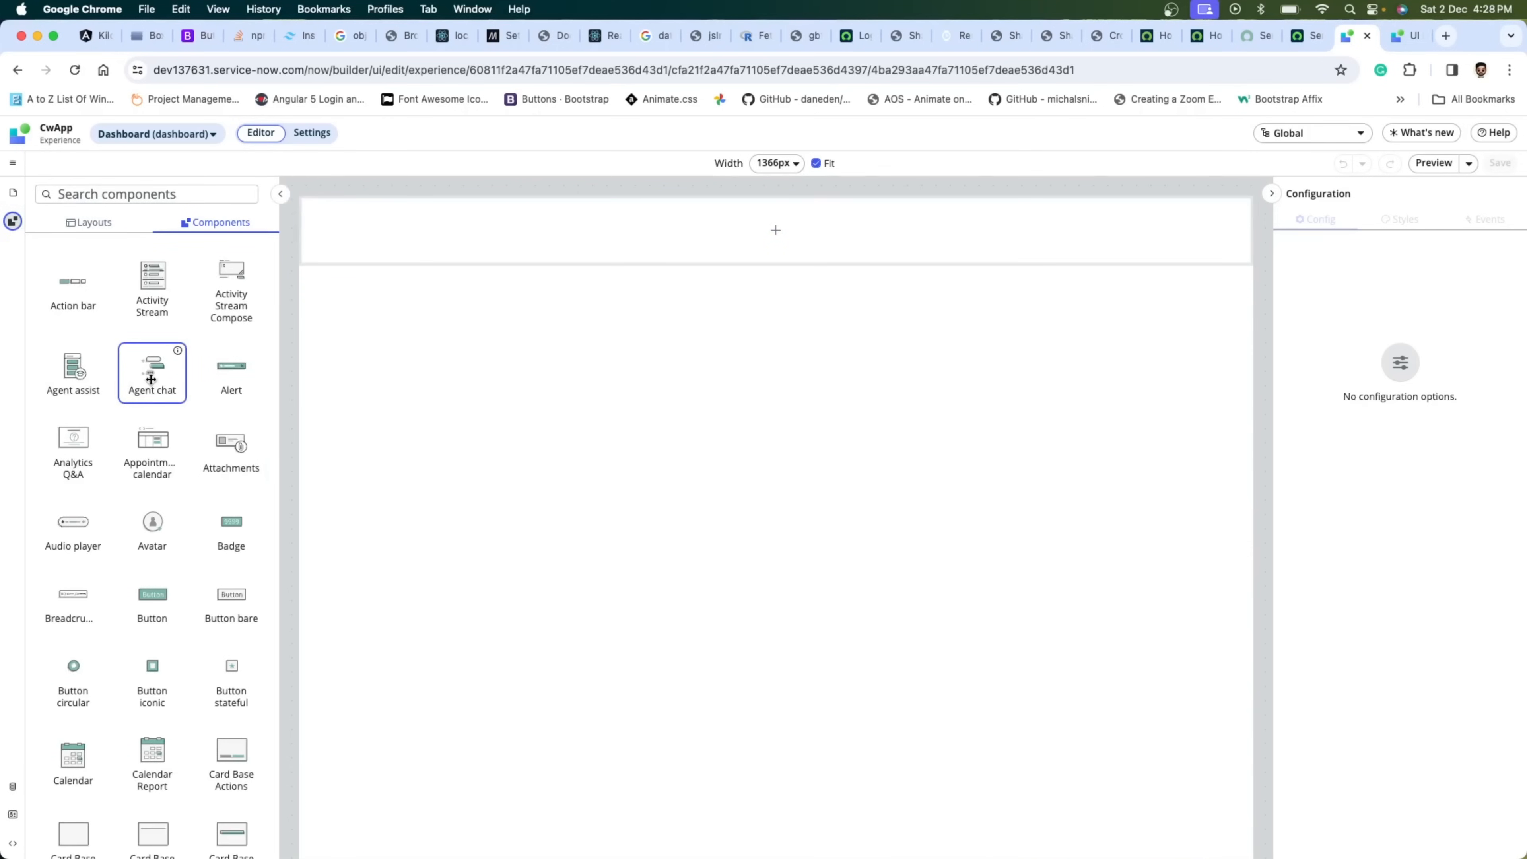
pyautogui.scroll(-3, 154, 526)
pyautogui.moveTo(157, 507); pyautogui.dragTo(837, 331)
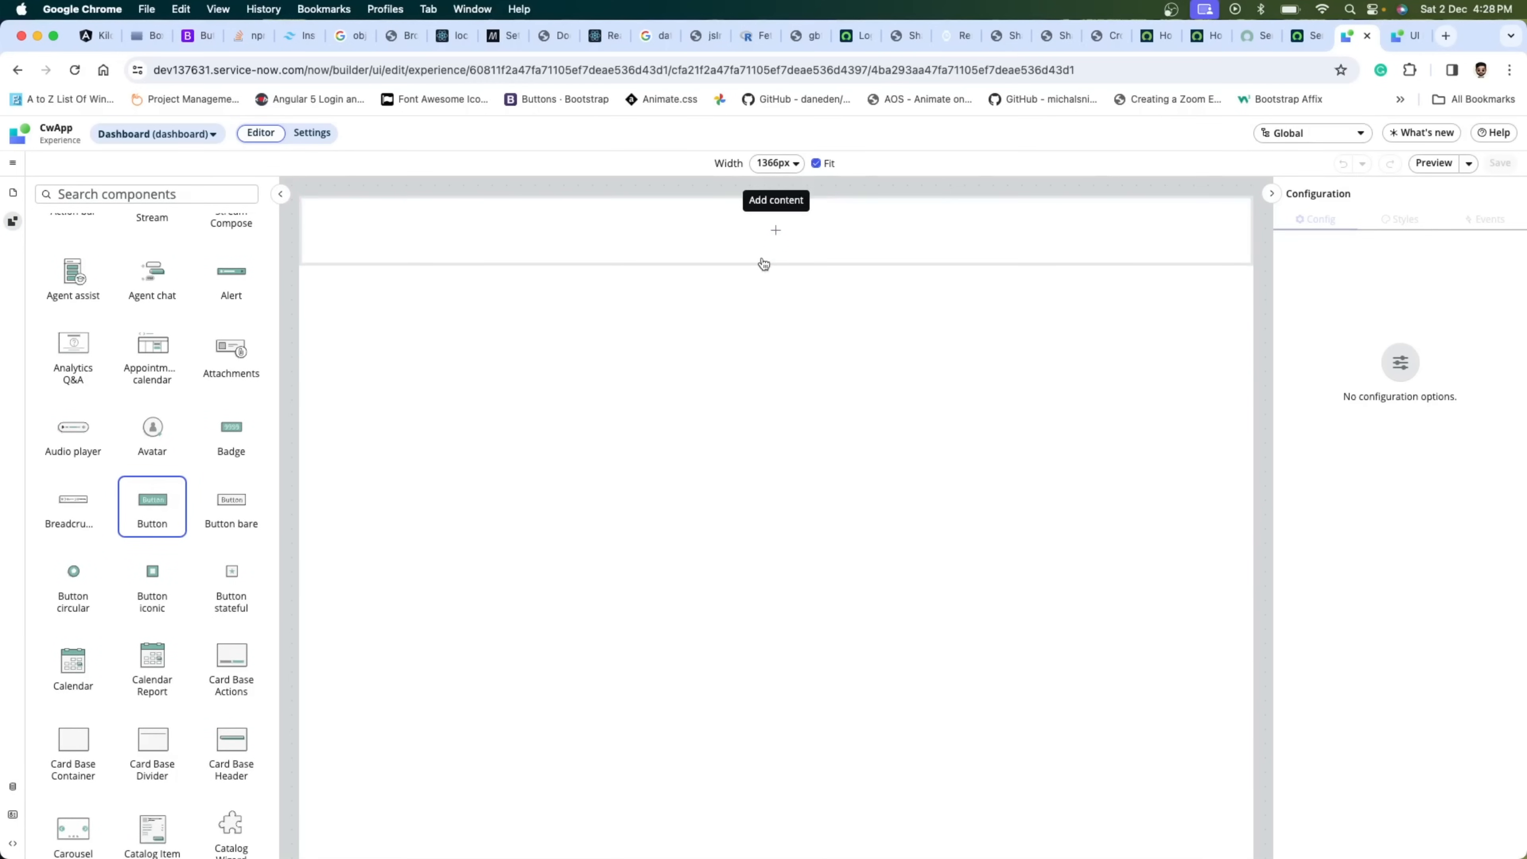
pyautogui.click(775, 230)
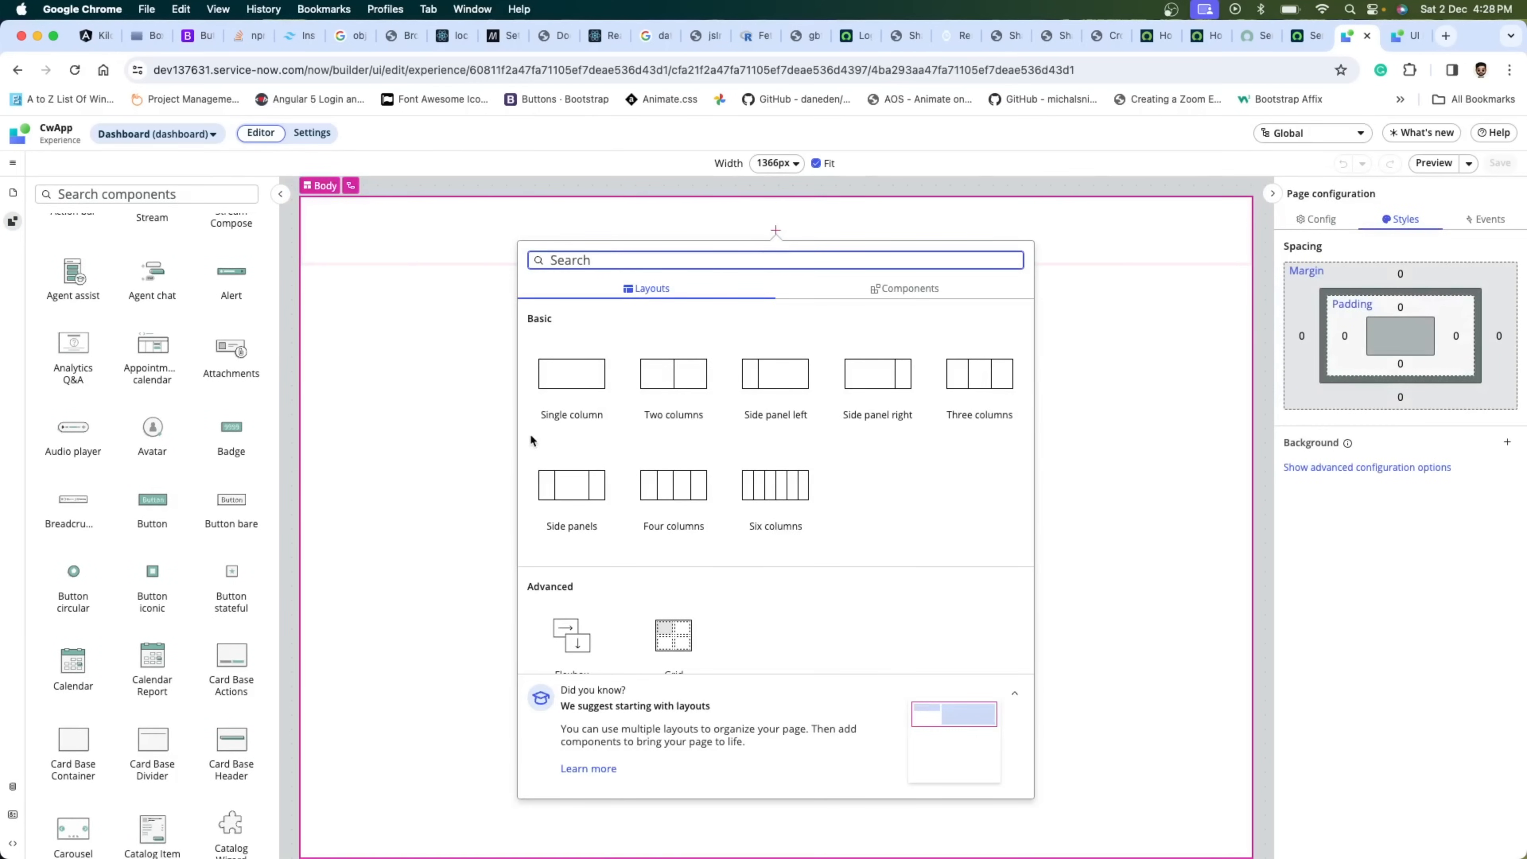
pyautogui.write('but')
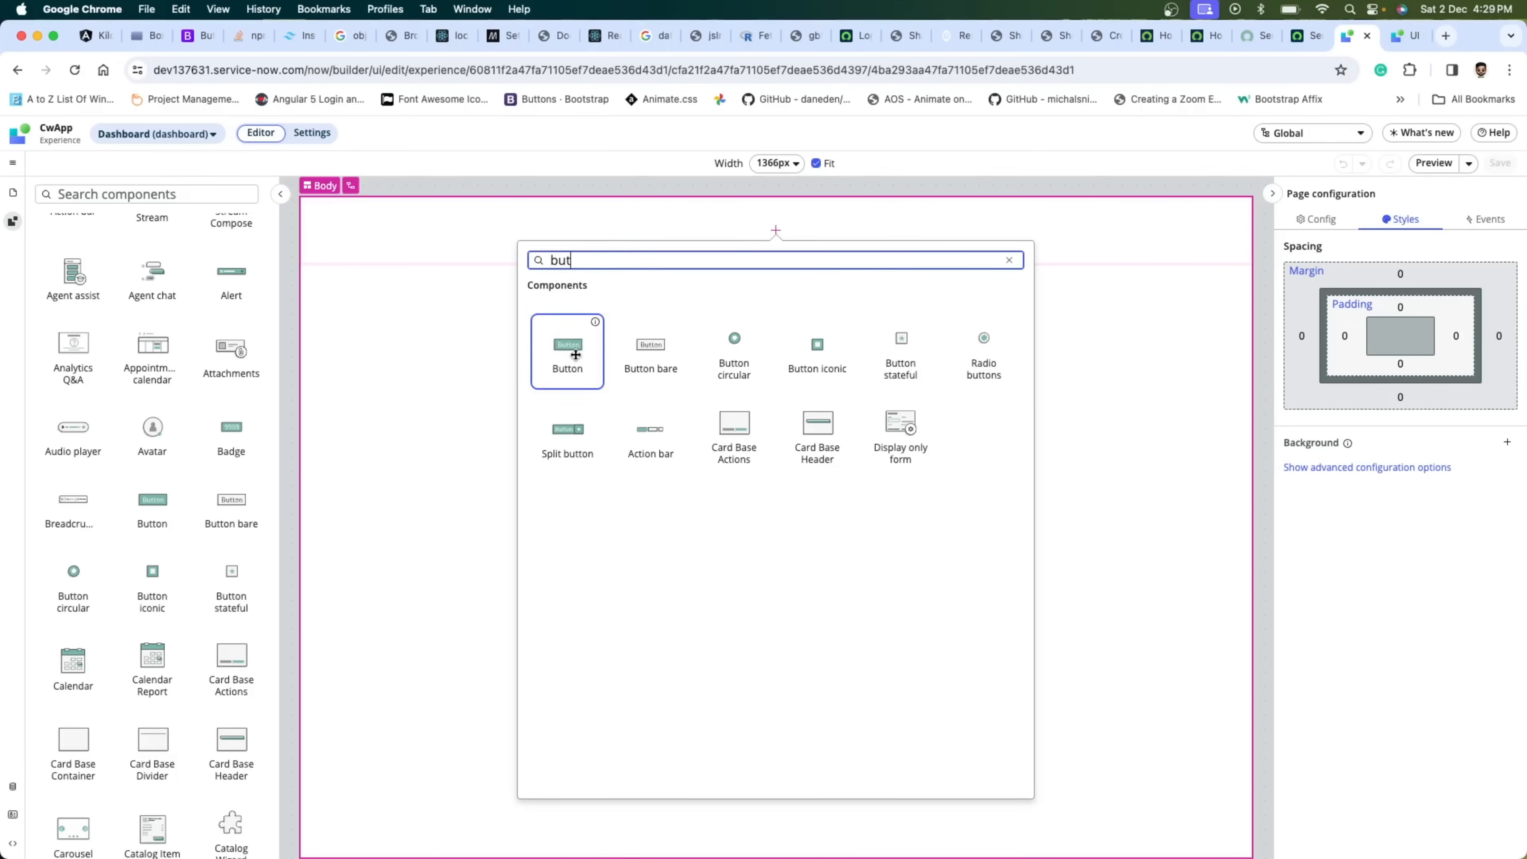
pyautogui.click(575, 357)
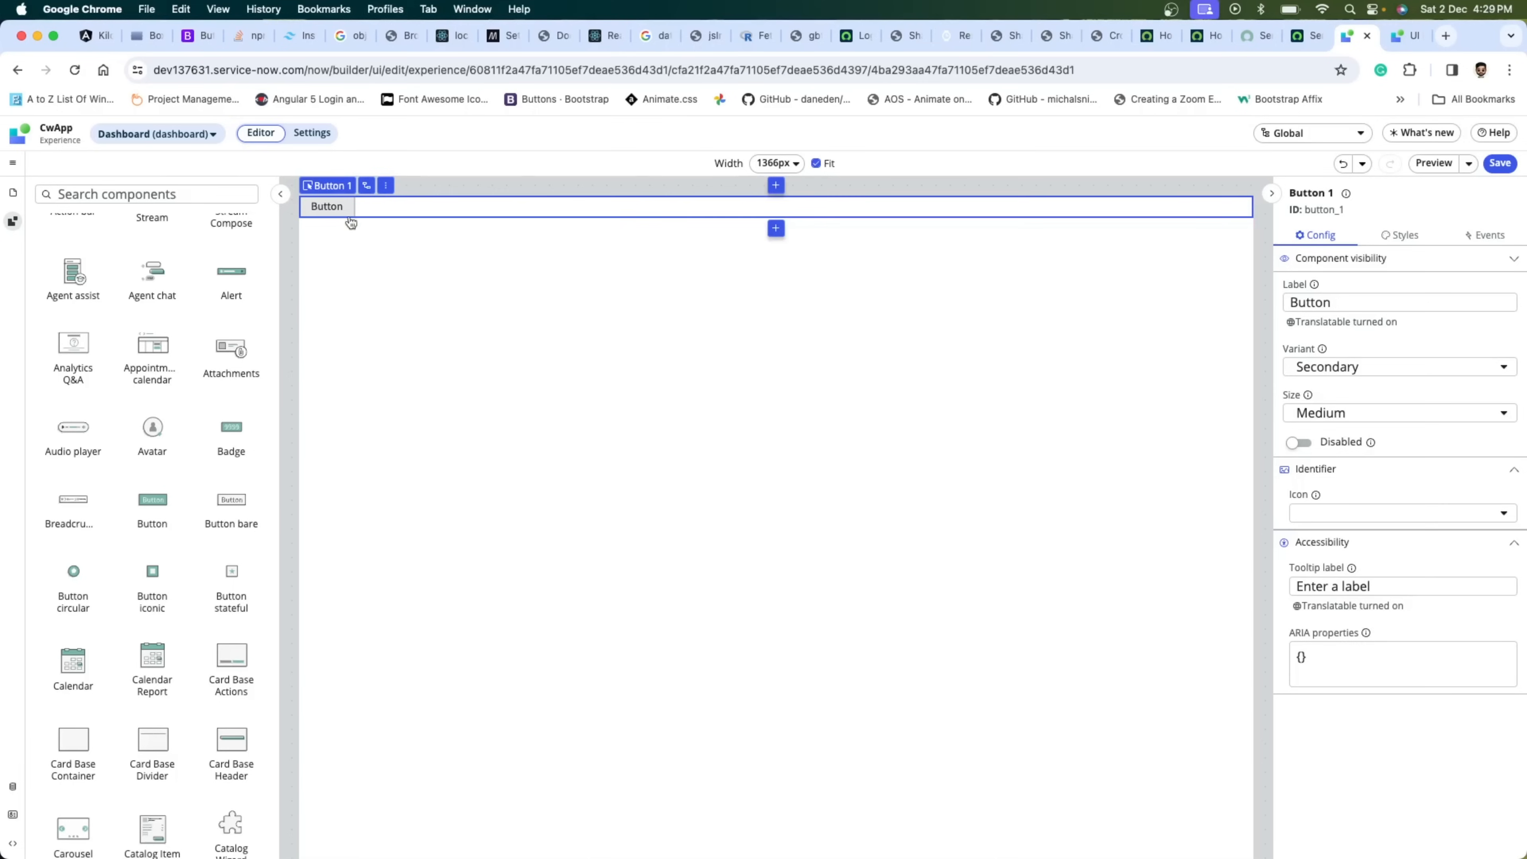
# - Delete the Button component from the page, return to the content tree and open the body's add-content picker
pyautogui.click(386, 186)
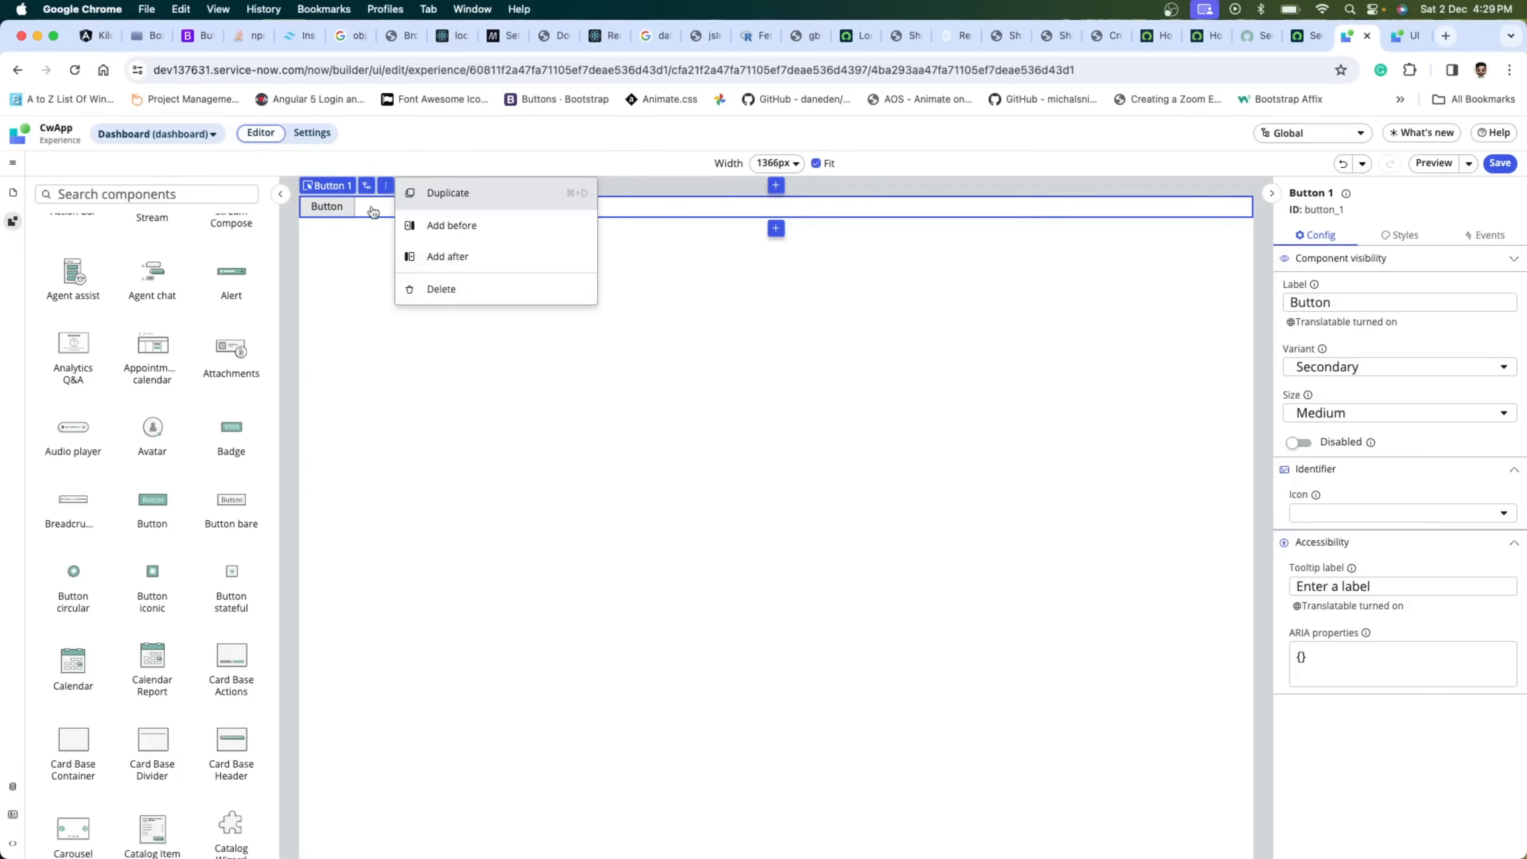
pyautogui.click(456, 290)
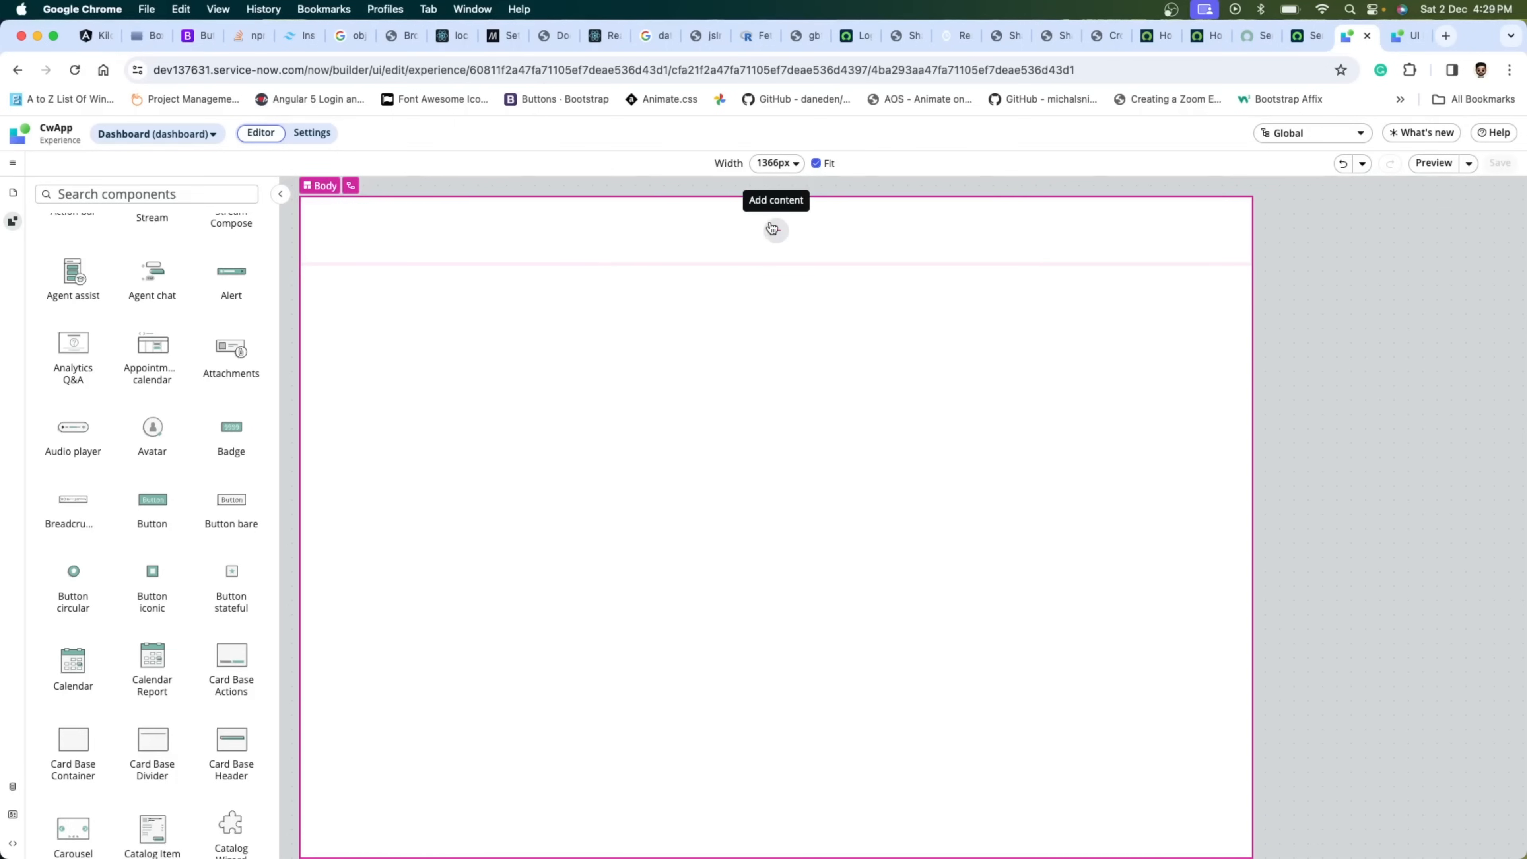
pyautogui.click(12, 221)
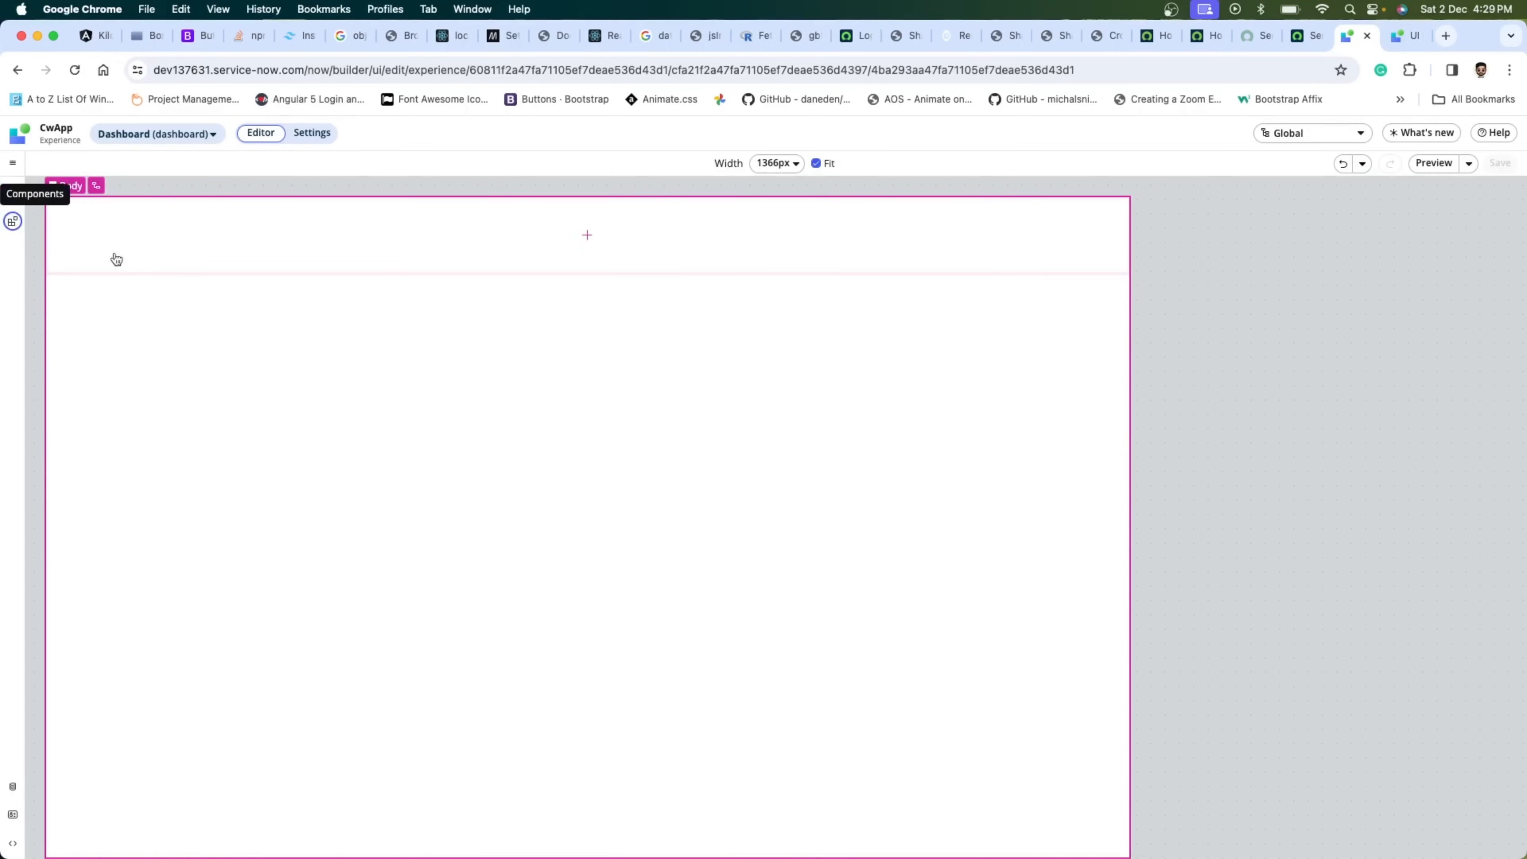
pyautogui.click(13, 222)
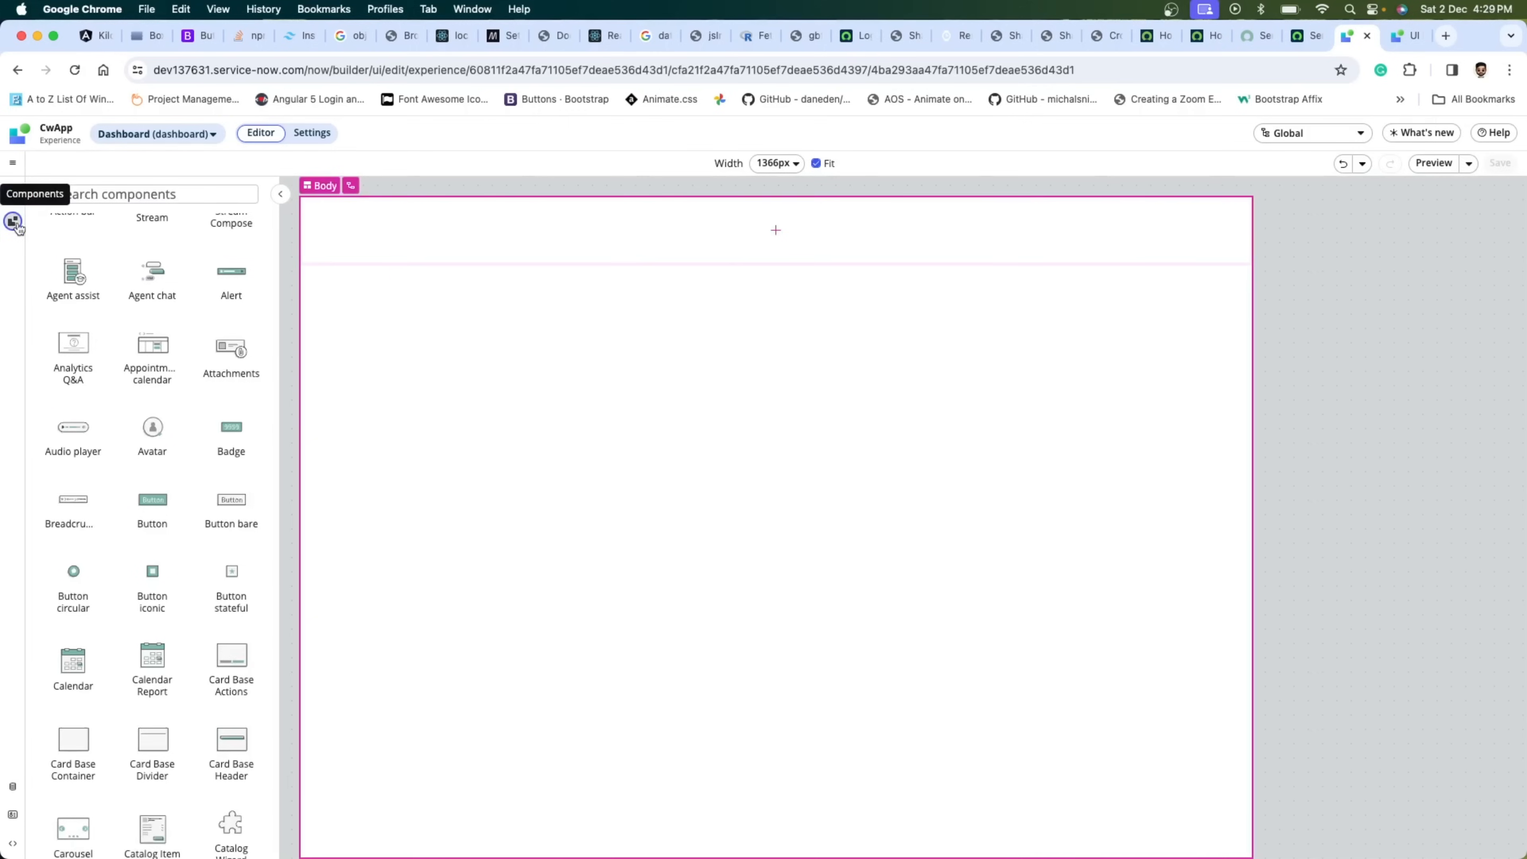
pyautogui.click(13, 191)
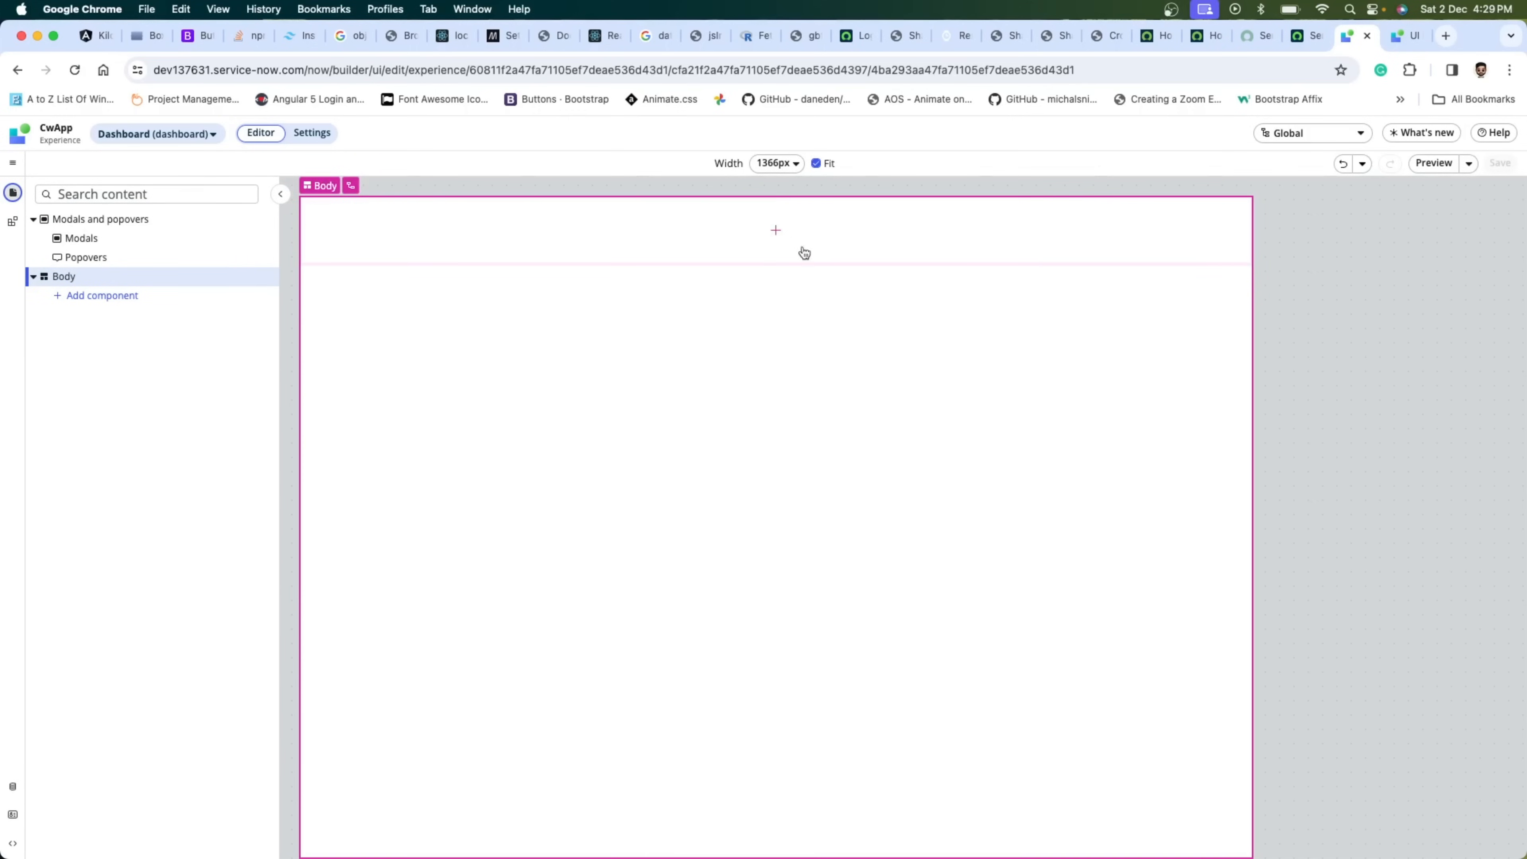
pyautogui.click(775, 234)
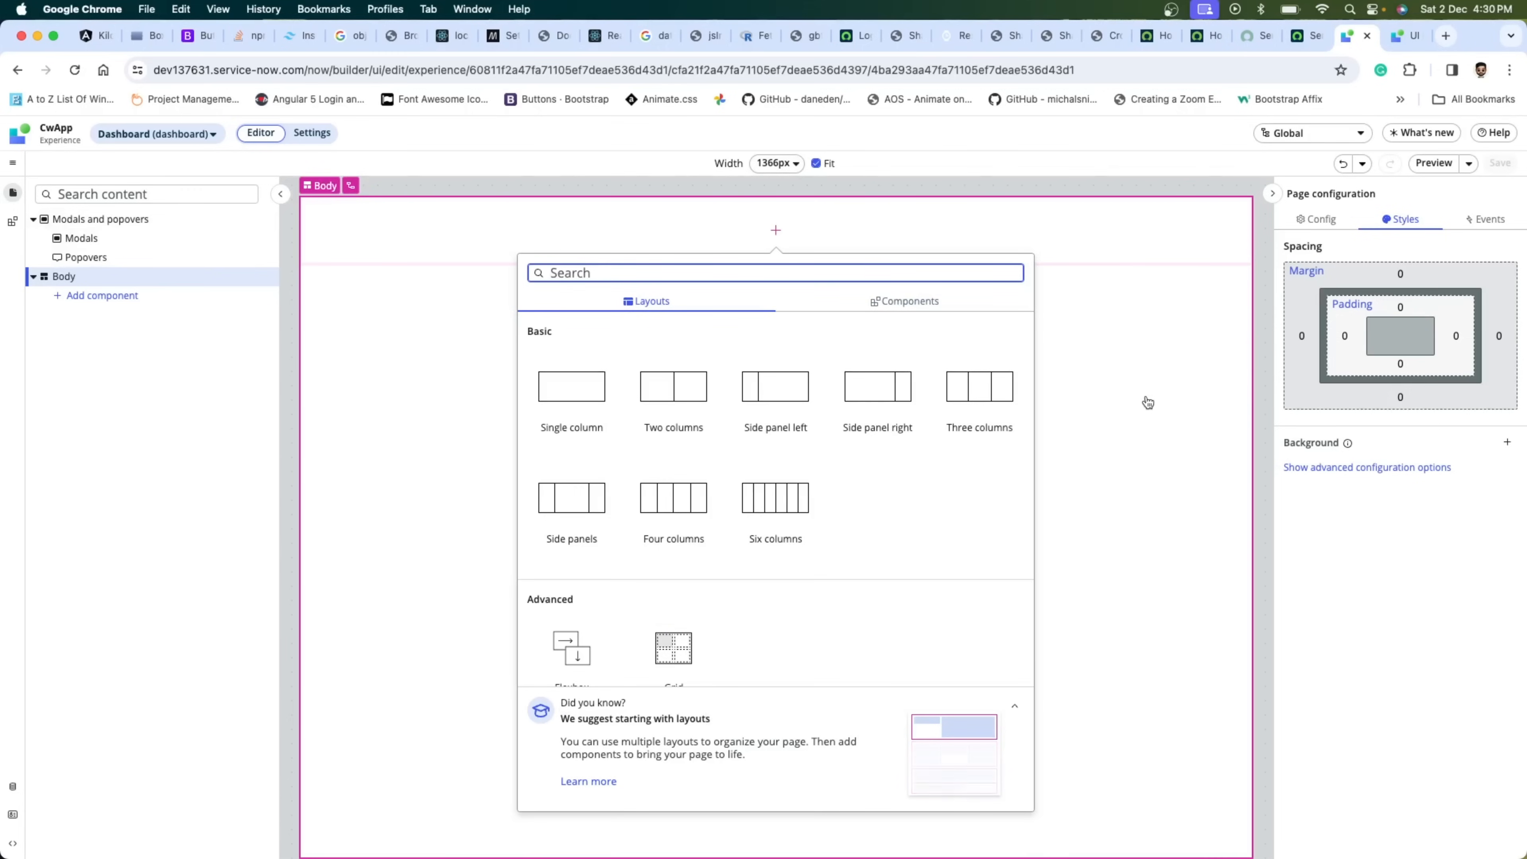
# - Find Gmail through a web search in a new browser tab and view its inbox page layout
pyautogui.click(1445, 36)
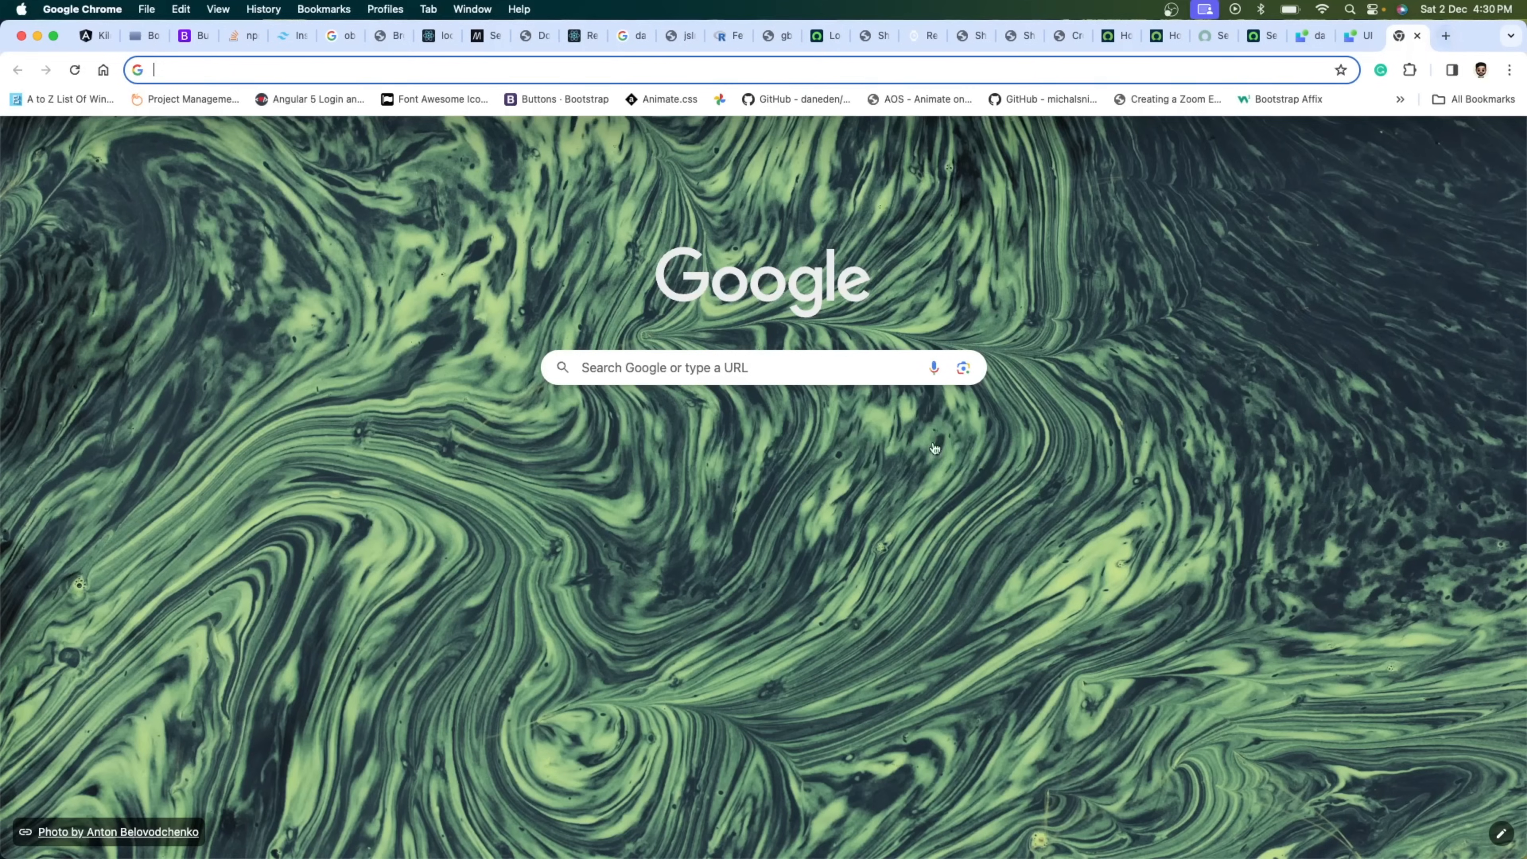
pyautogui.write('g')
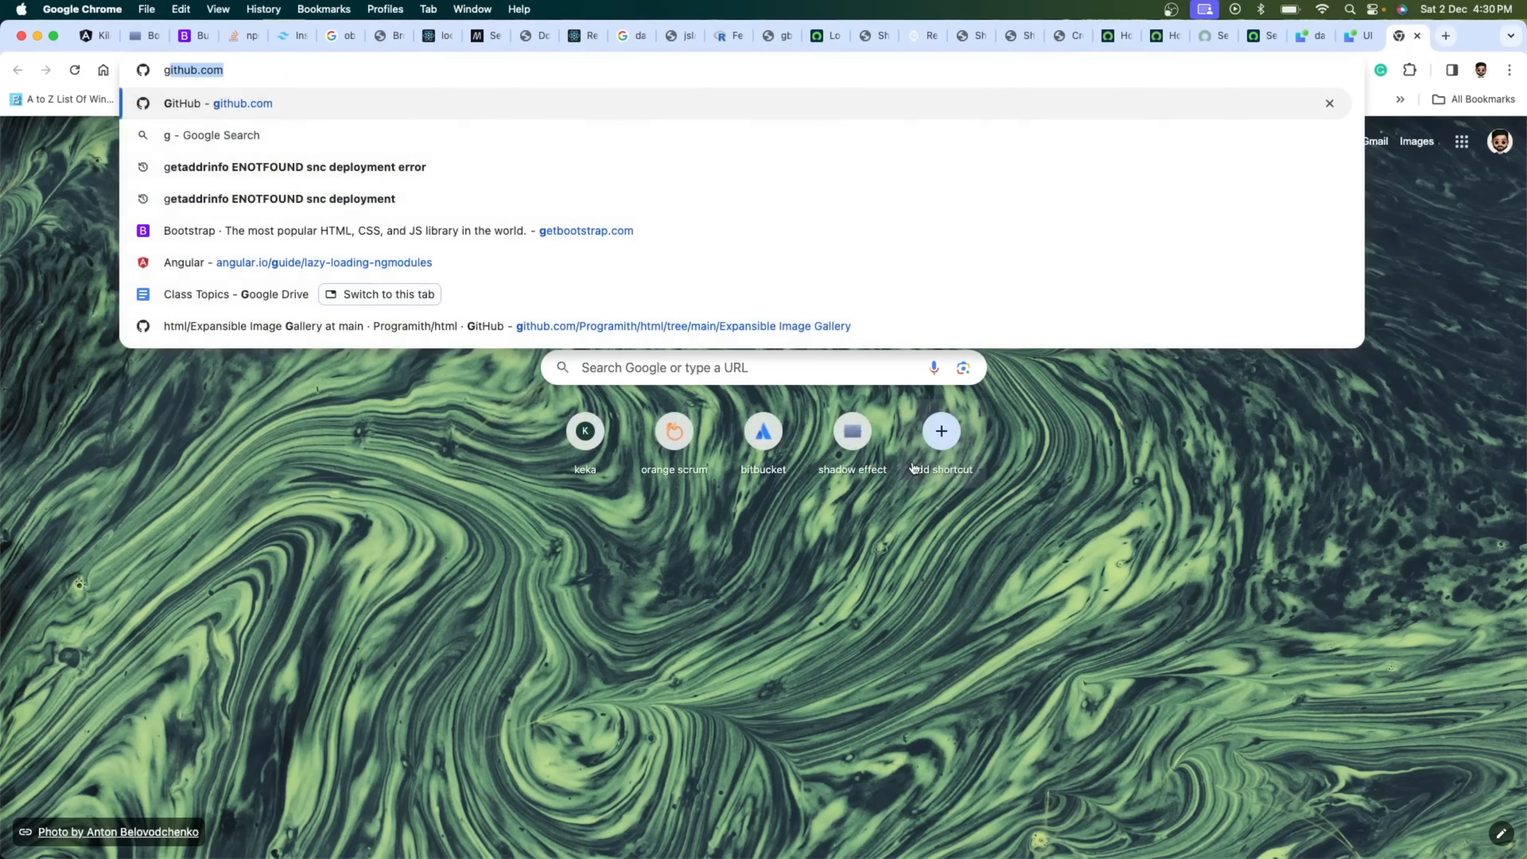
pyautogui.write('mail')
pyautogui.press('Return')
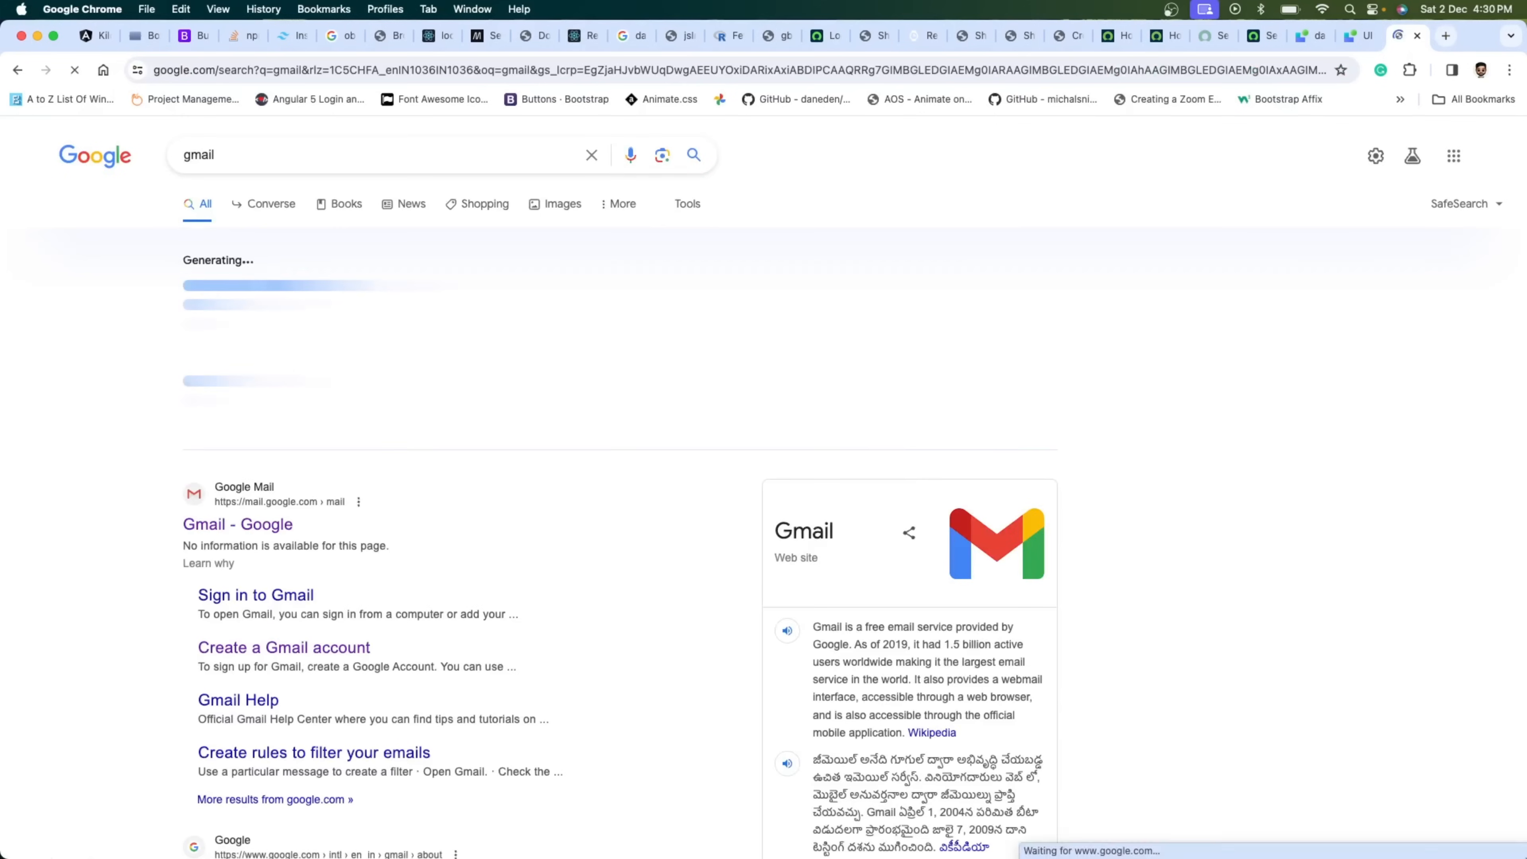
pyautogui.click(208, 524)
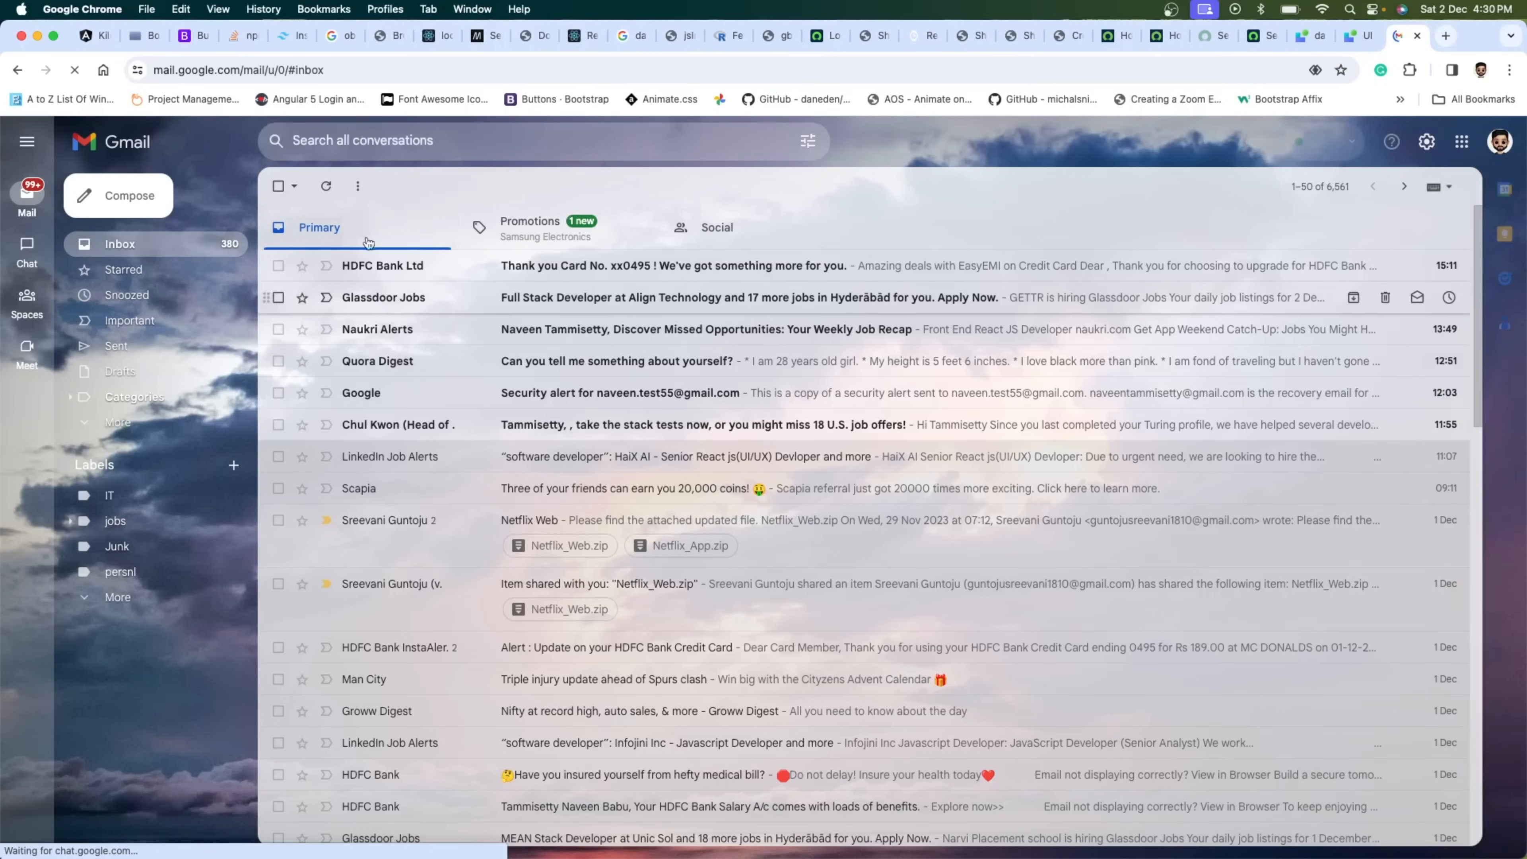
# - Find YouTube through a web search, look over its home page layout and close that browser tab
pyautogui.click(17, 69)
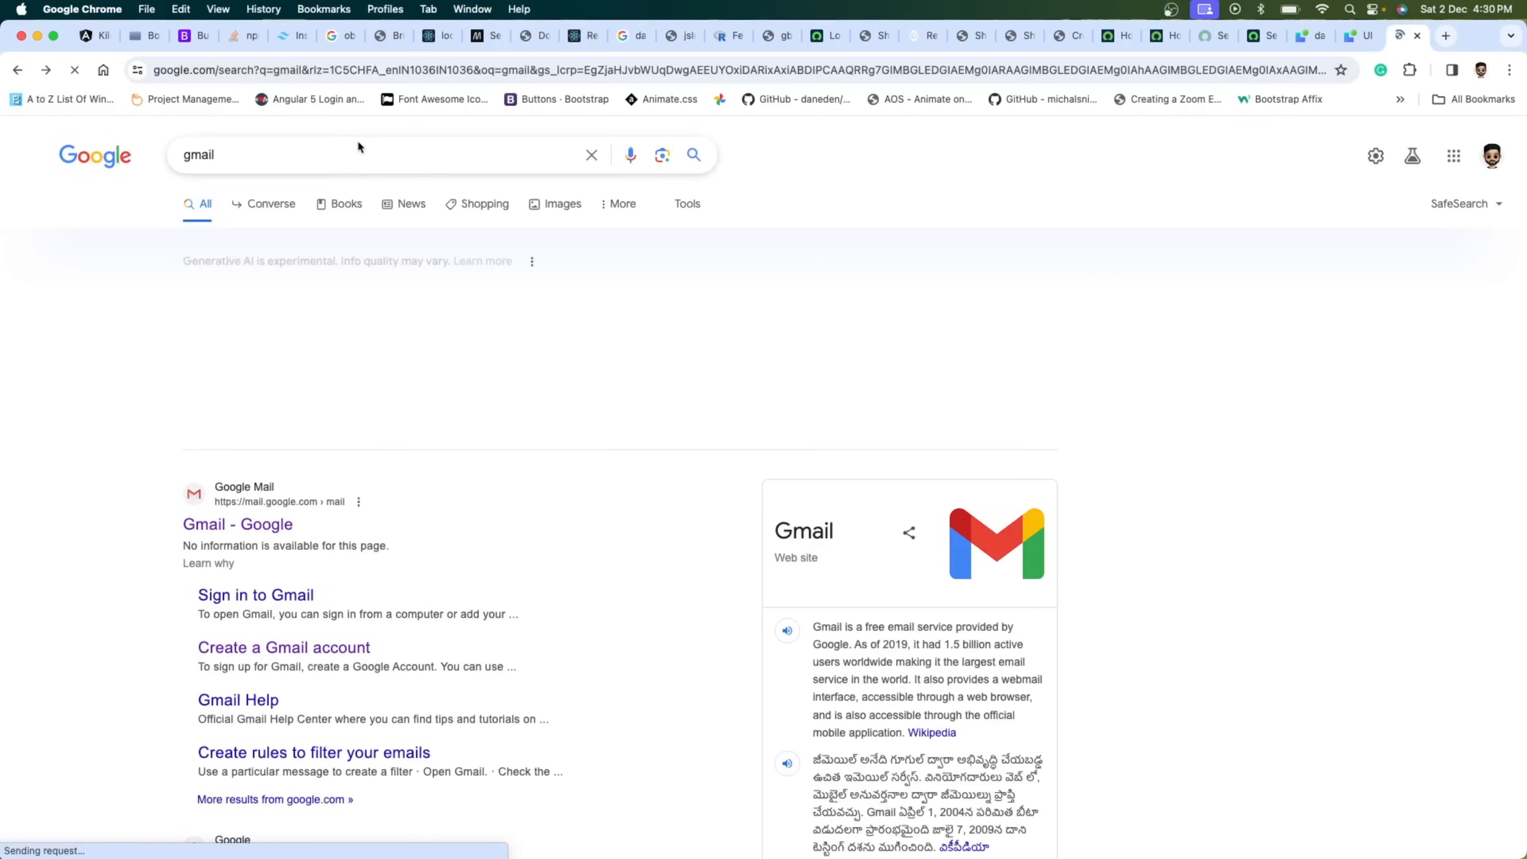
pyautogui.doubleClick(216, 157)
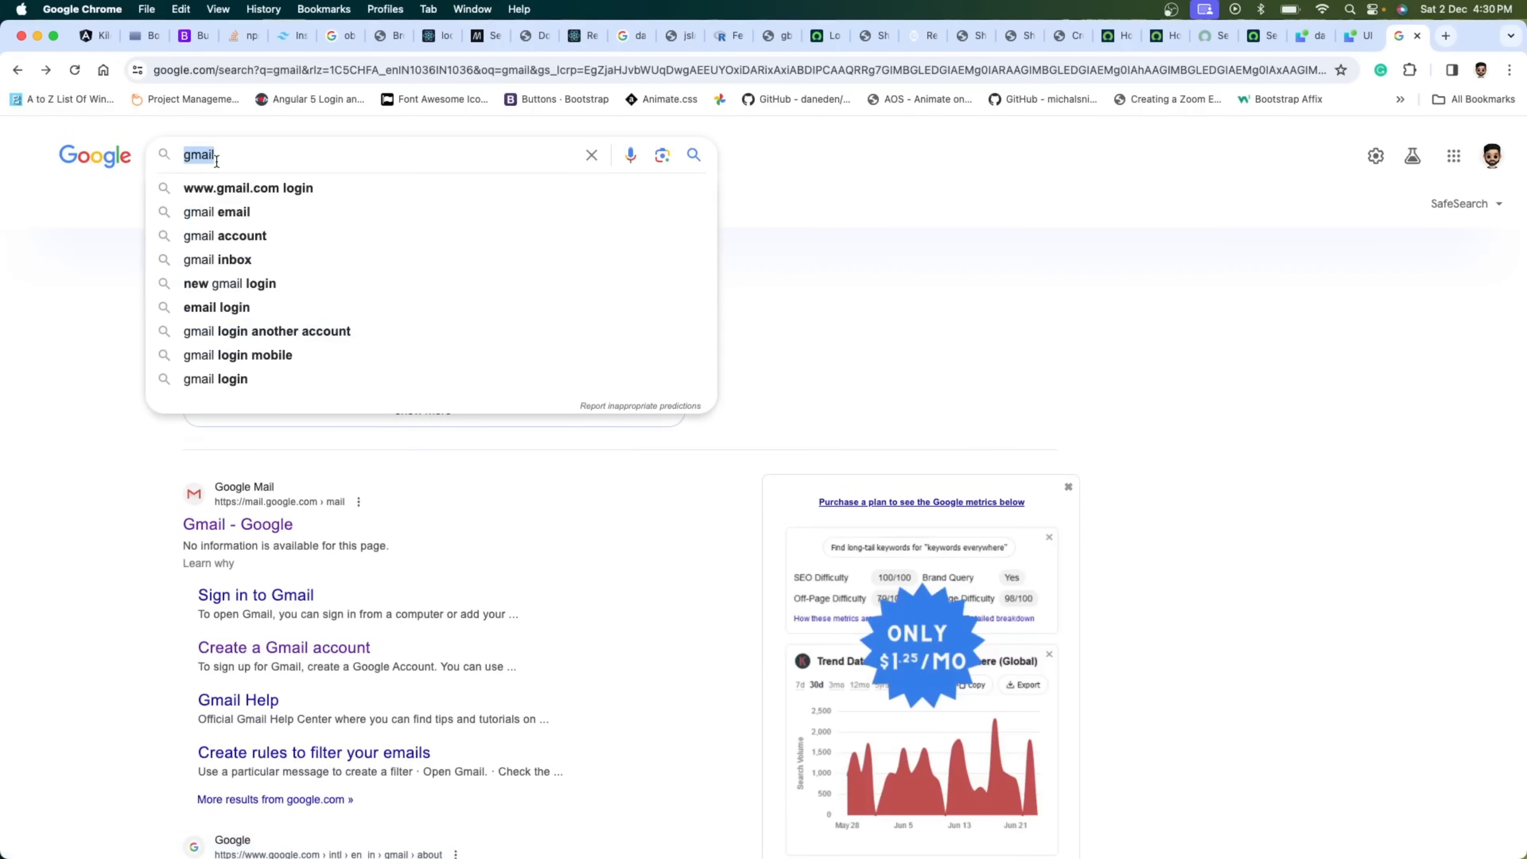
pyautogui.write('you')
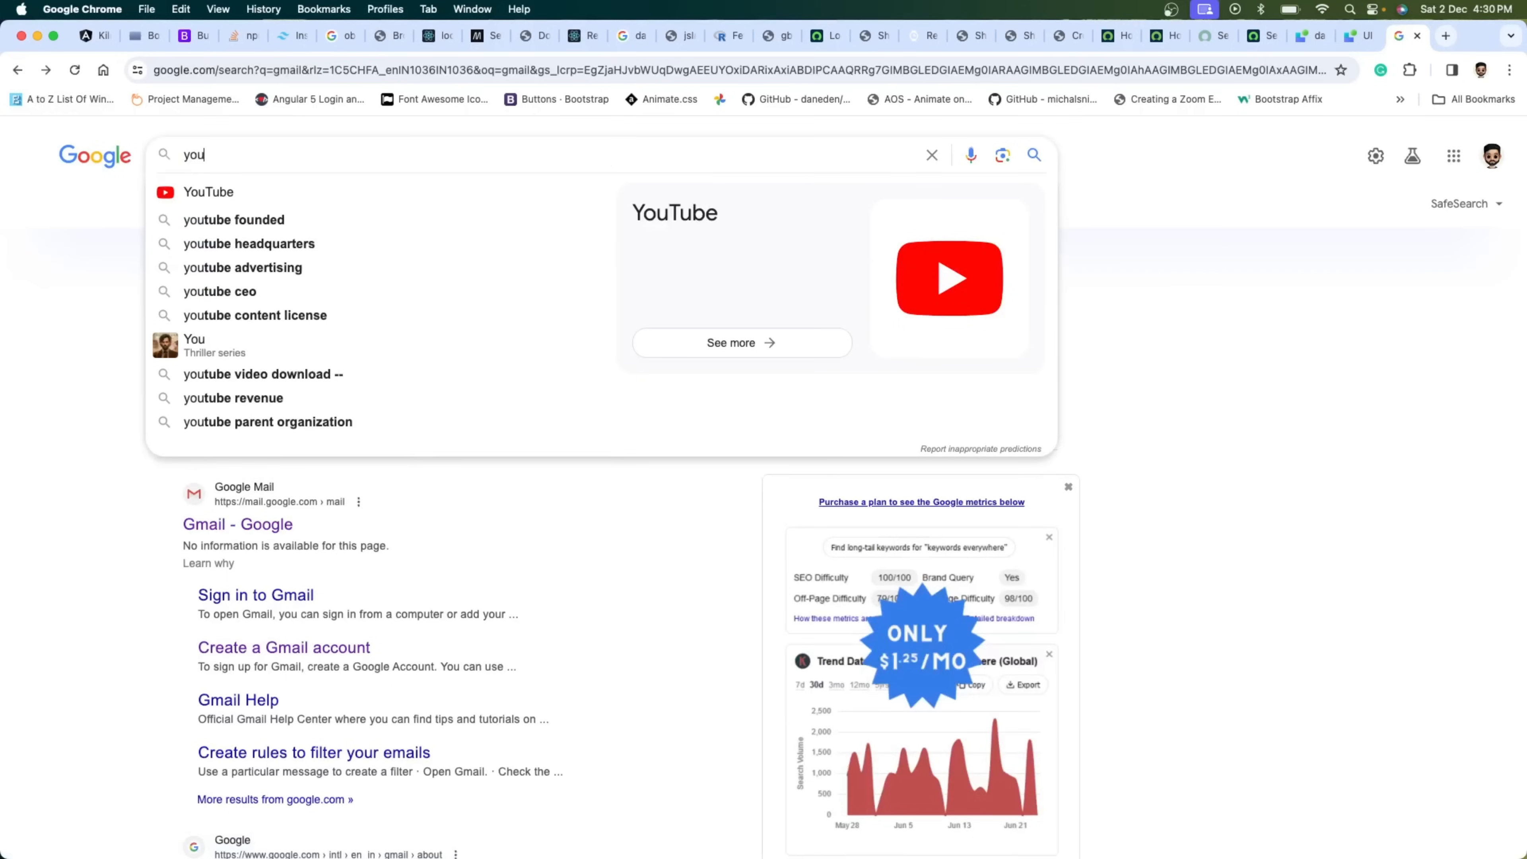
pyautogui.click(210, 191)
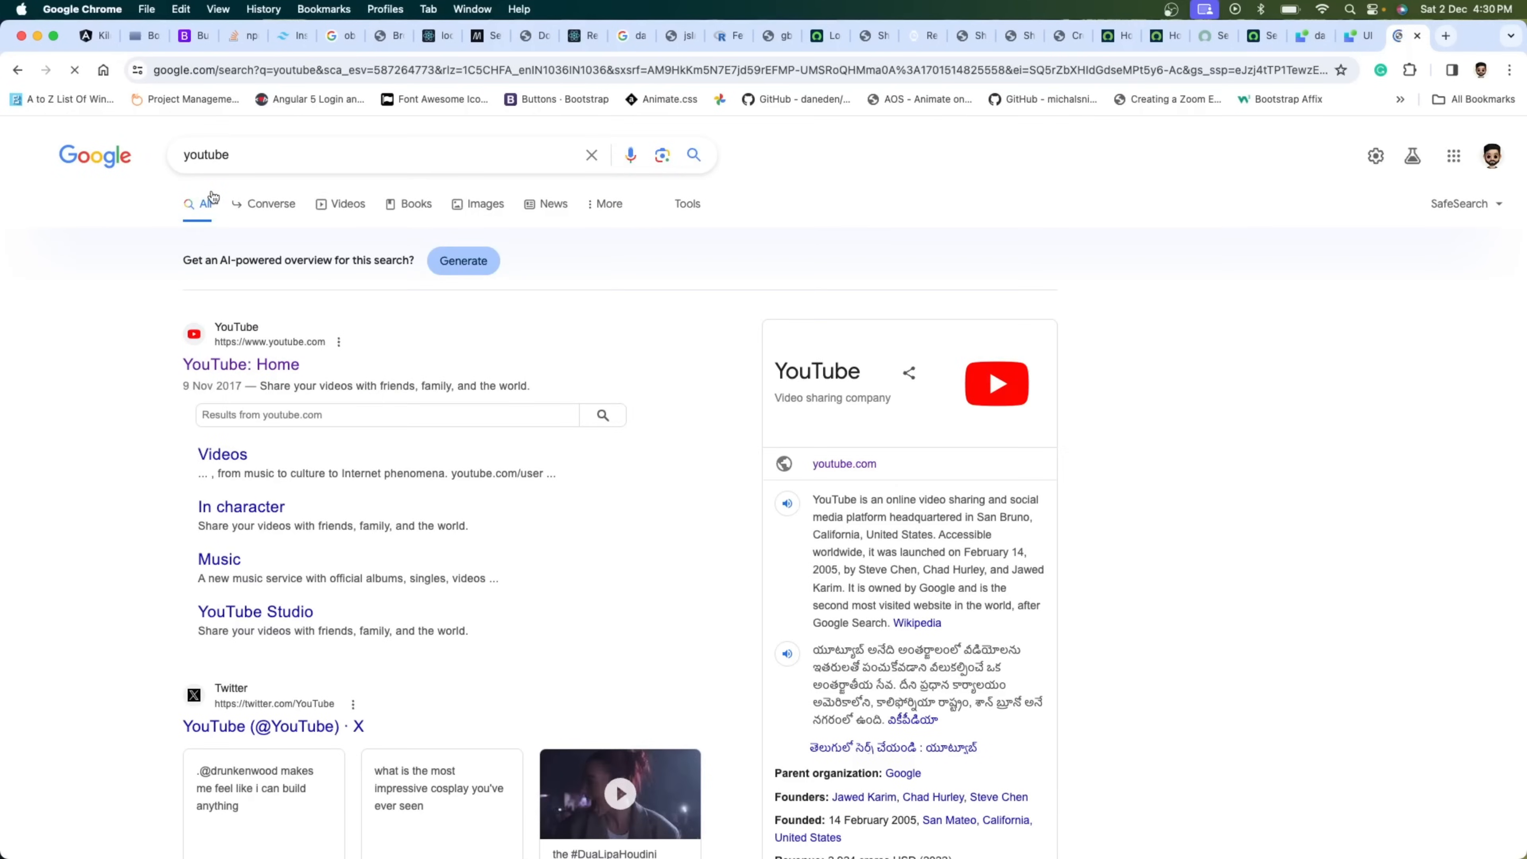
pyautogui.click(236, 367)
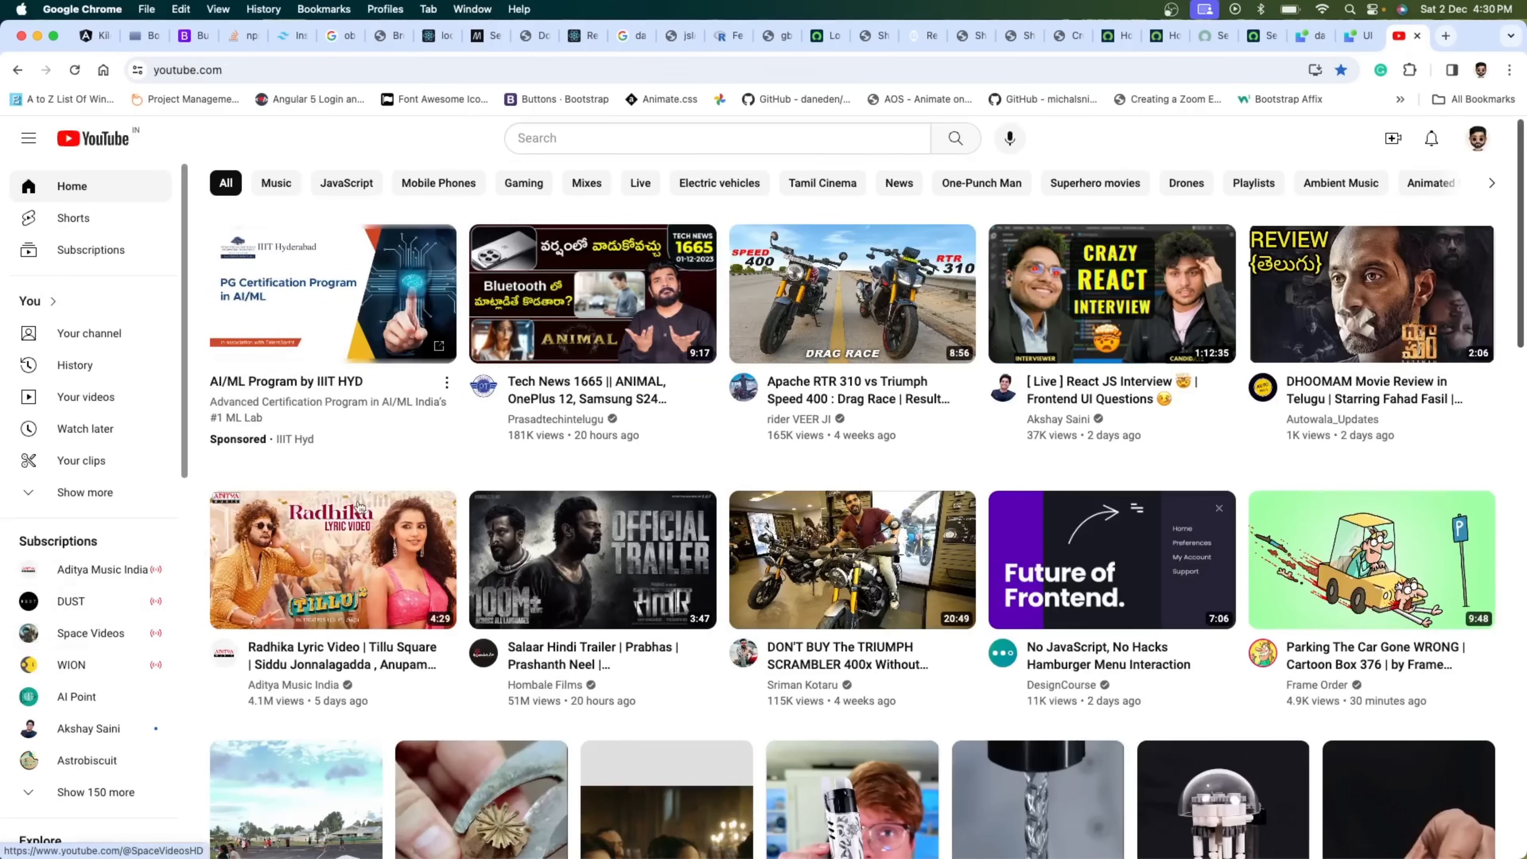
pyautogui.scroll(-3, 1202, 541)
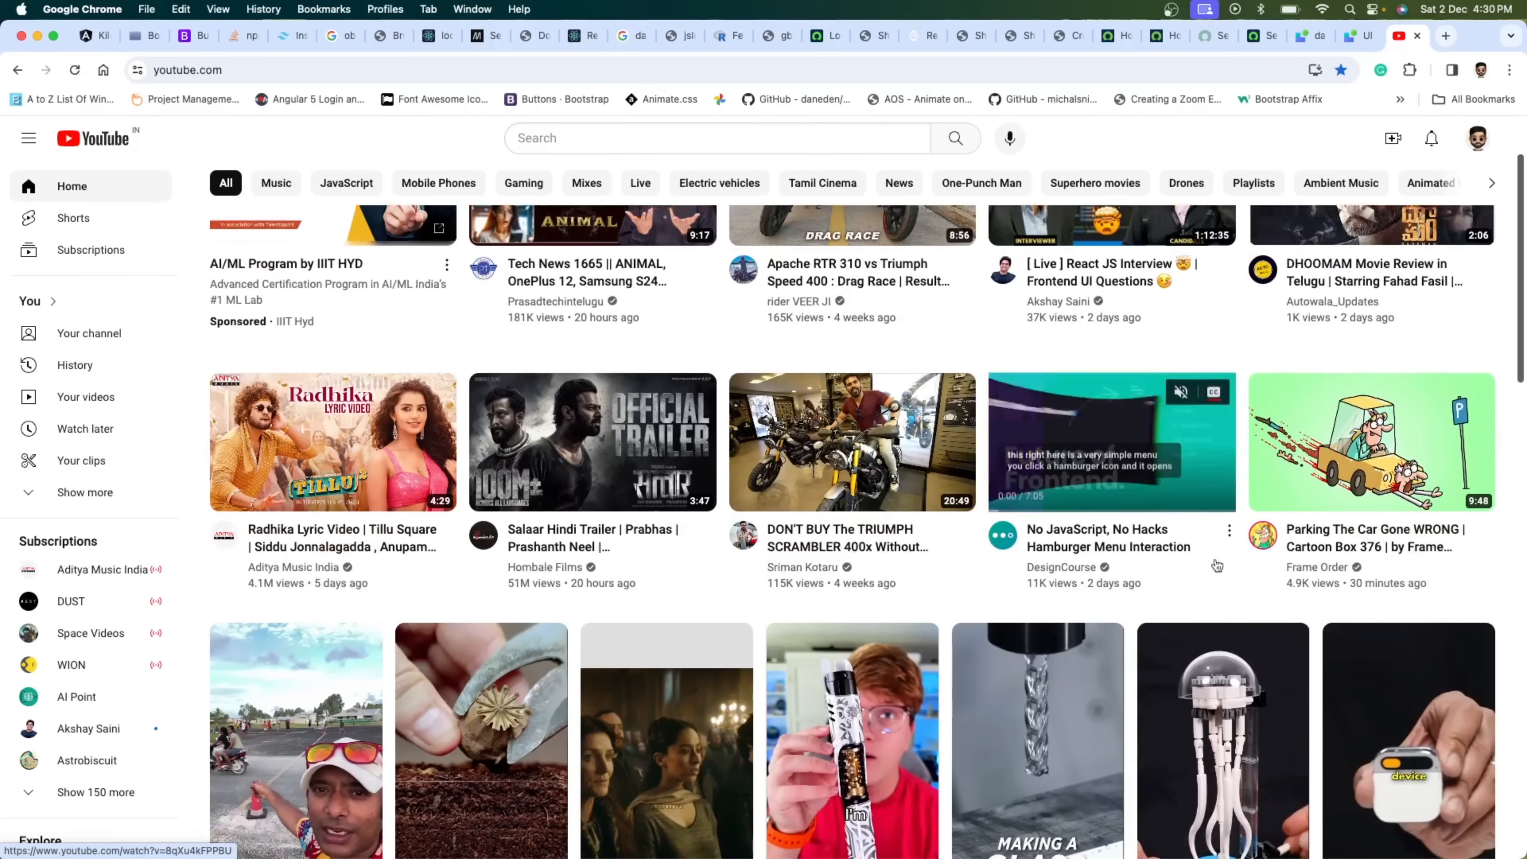
pyautogui.scroll(3, 1058, 373)
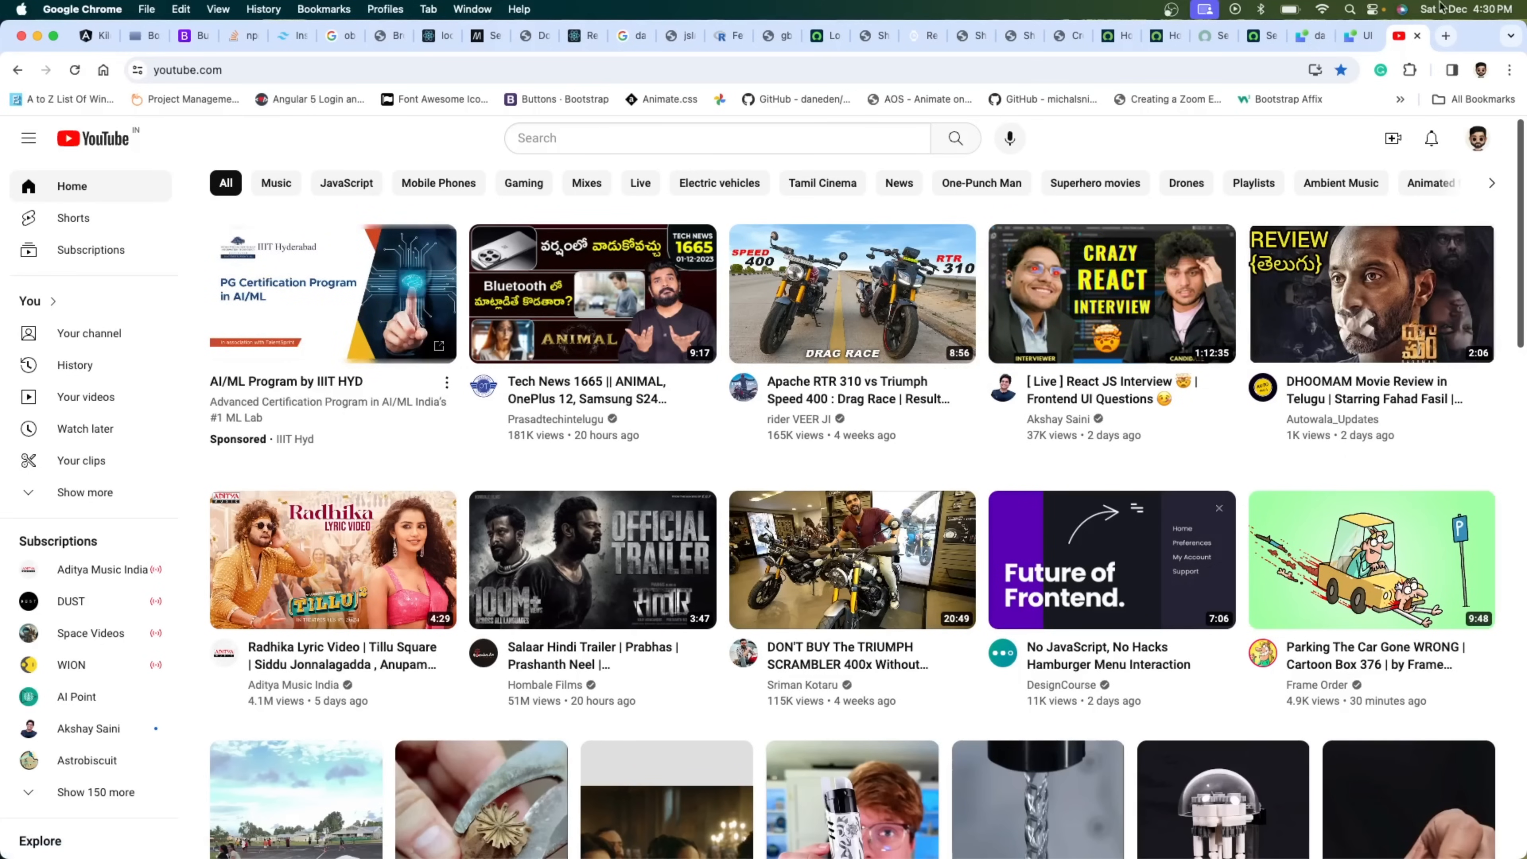
pyautogui.click(1417, 37)
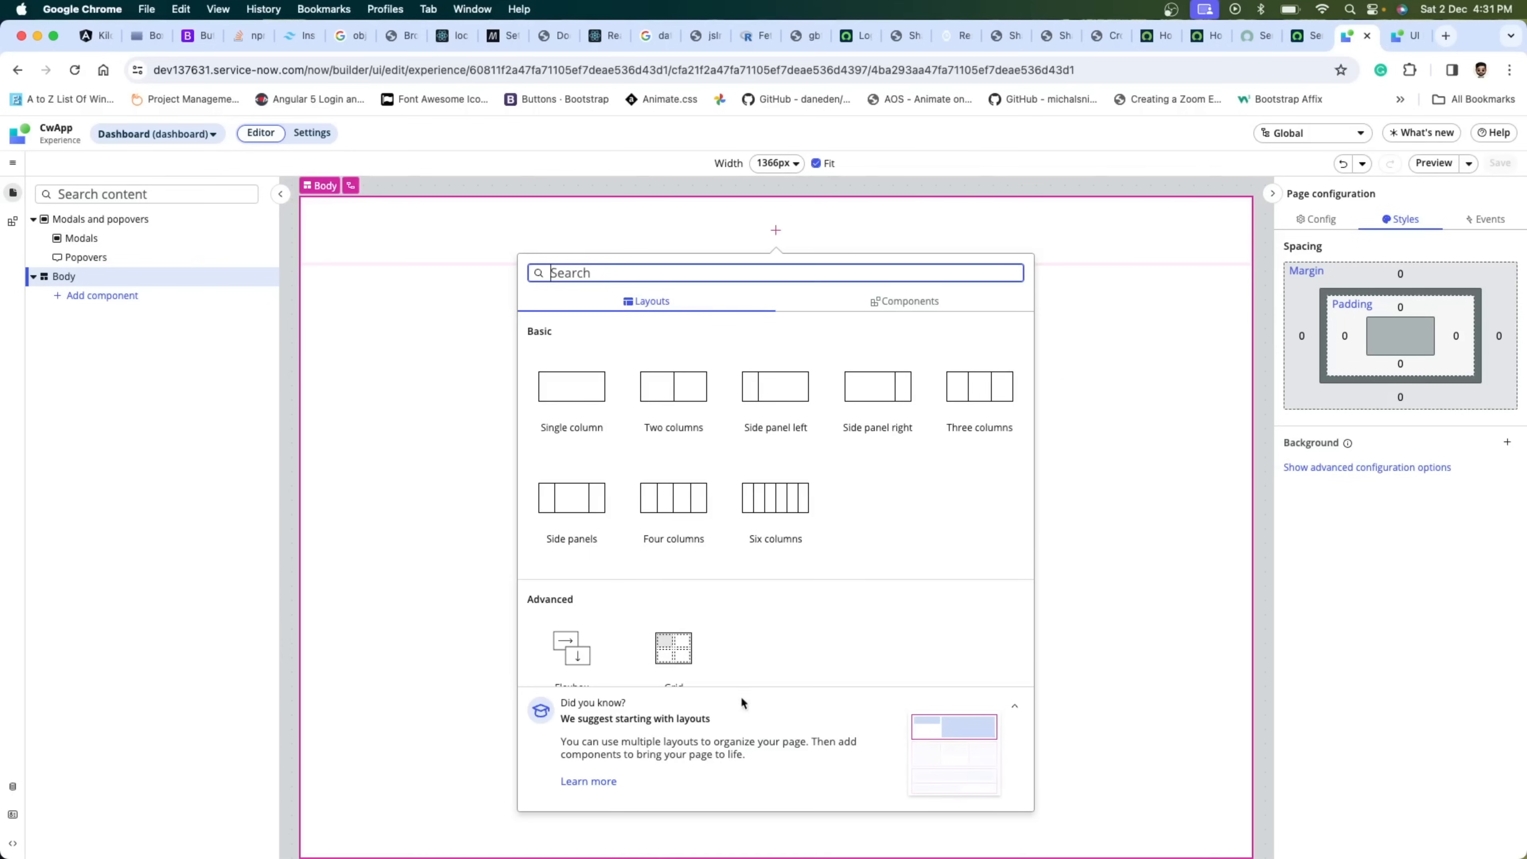
# - Look over the basic and advanced layouts offered for the page body and close the picker
pyautogui.scroll(-2, 797, 609)
pyautogui.scroll(2, 797, 608)
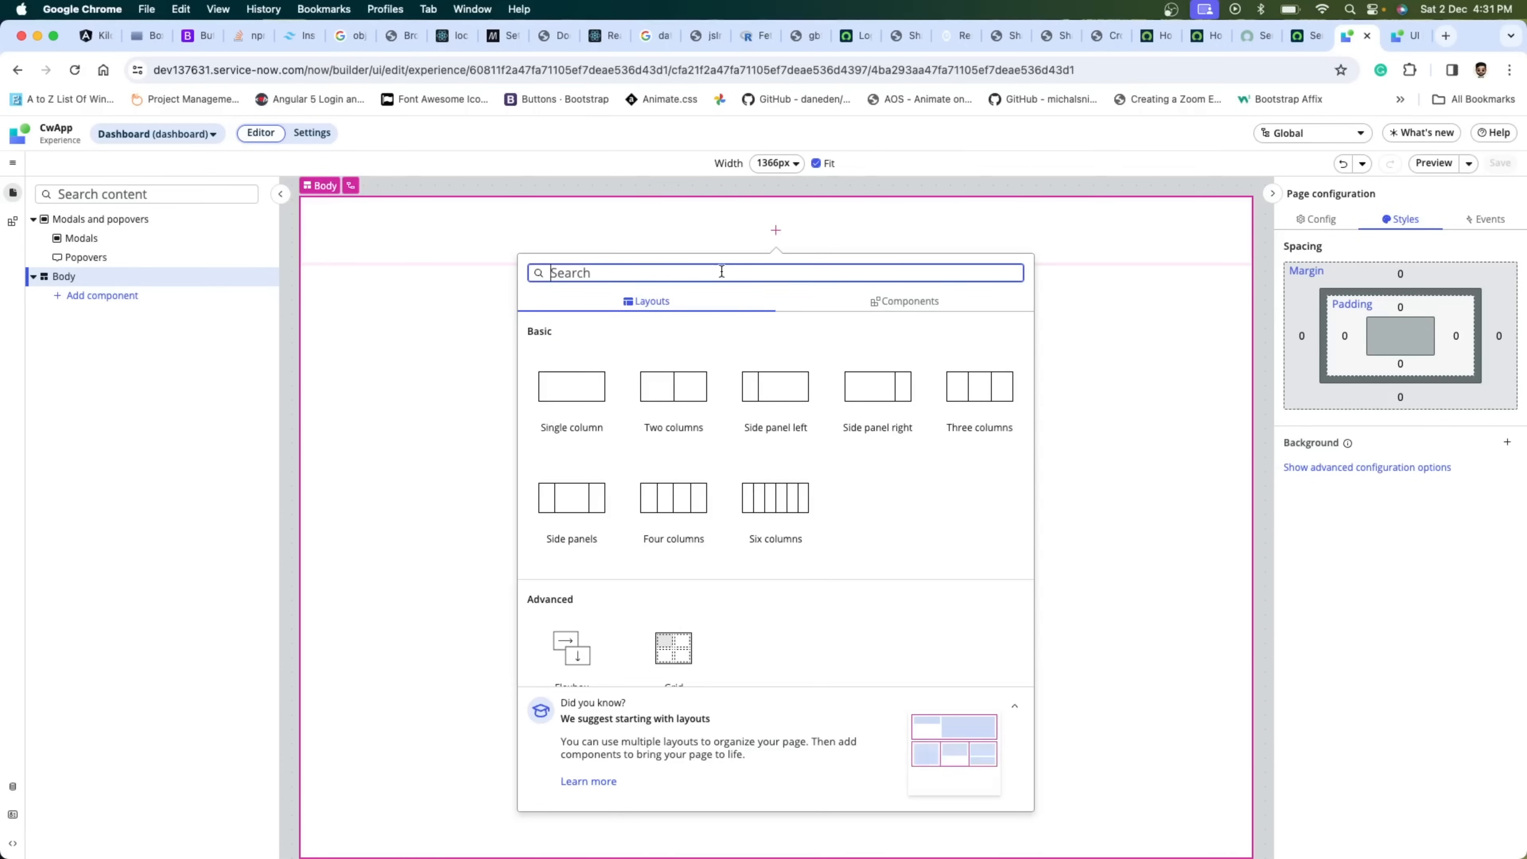
pyautogui.click(1096, 294)
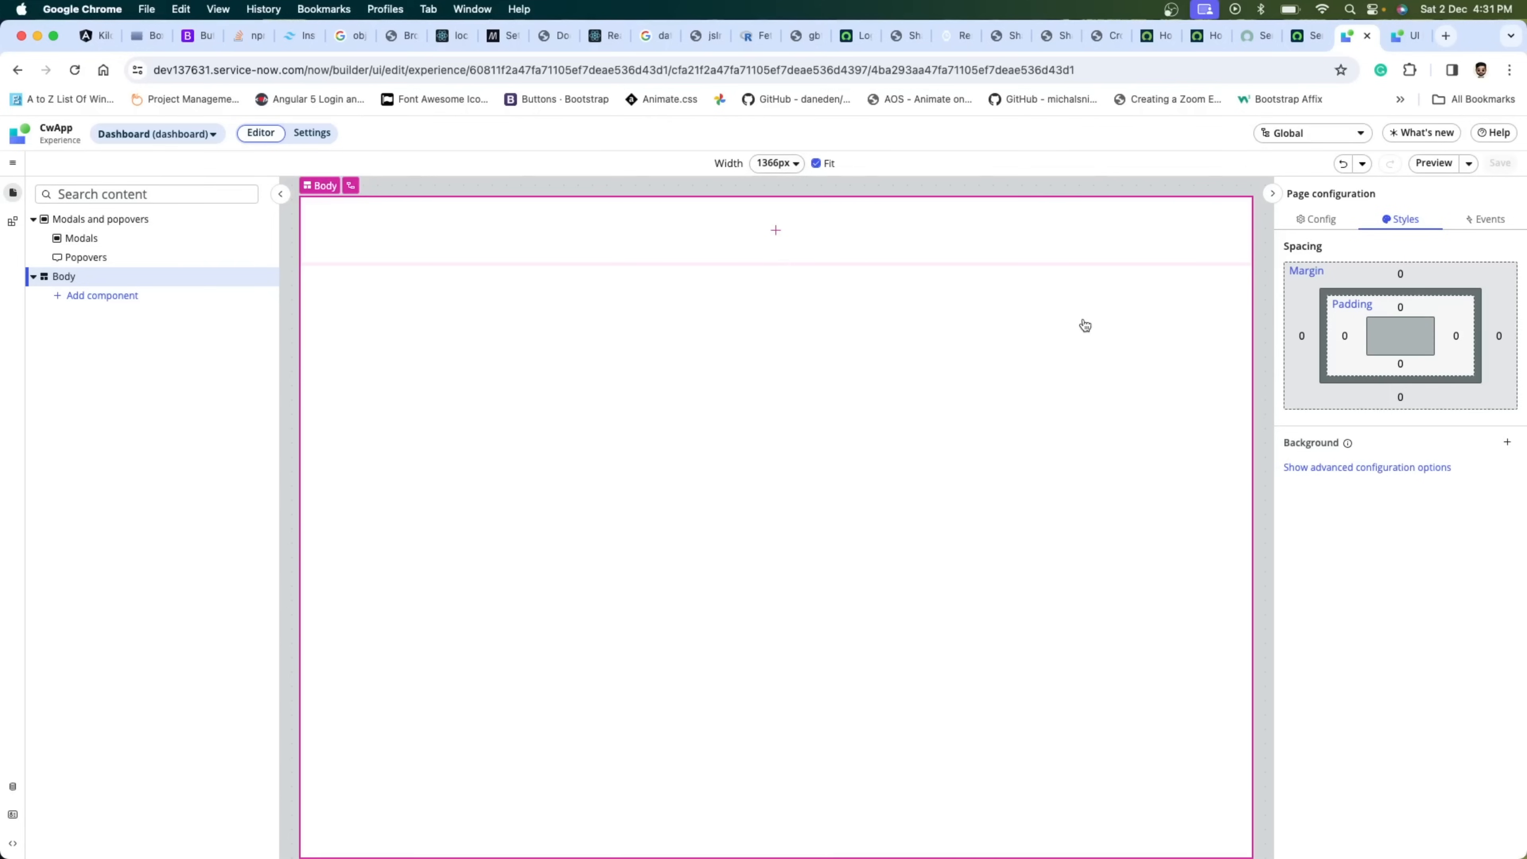
# - Find the Input component by searching for input and add it to the page body
pyautogui.click(776, 230)
pyautogui.write('input')
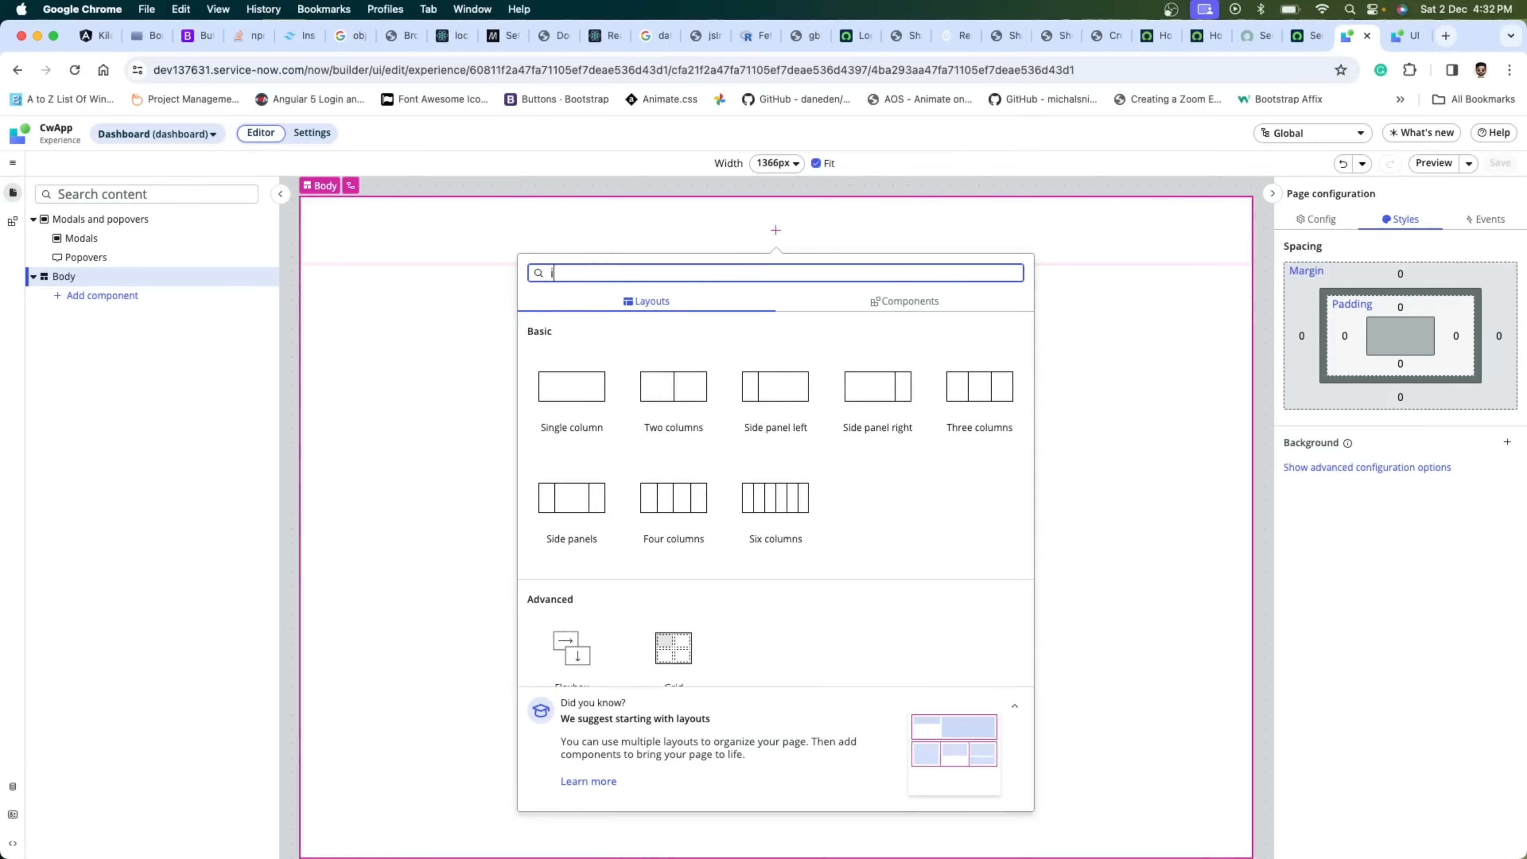
pyautogui.click(571, 366)
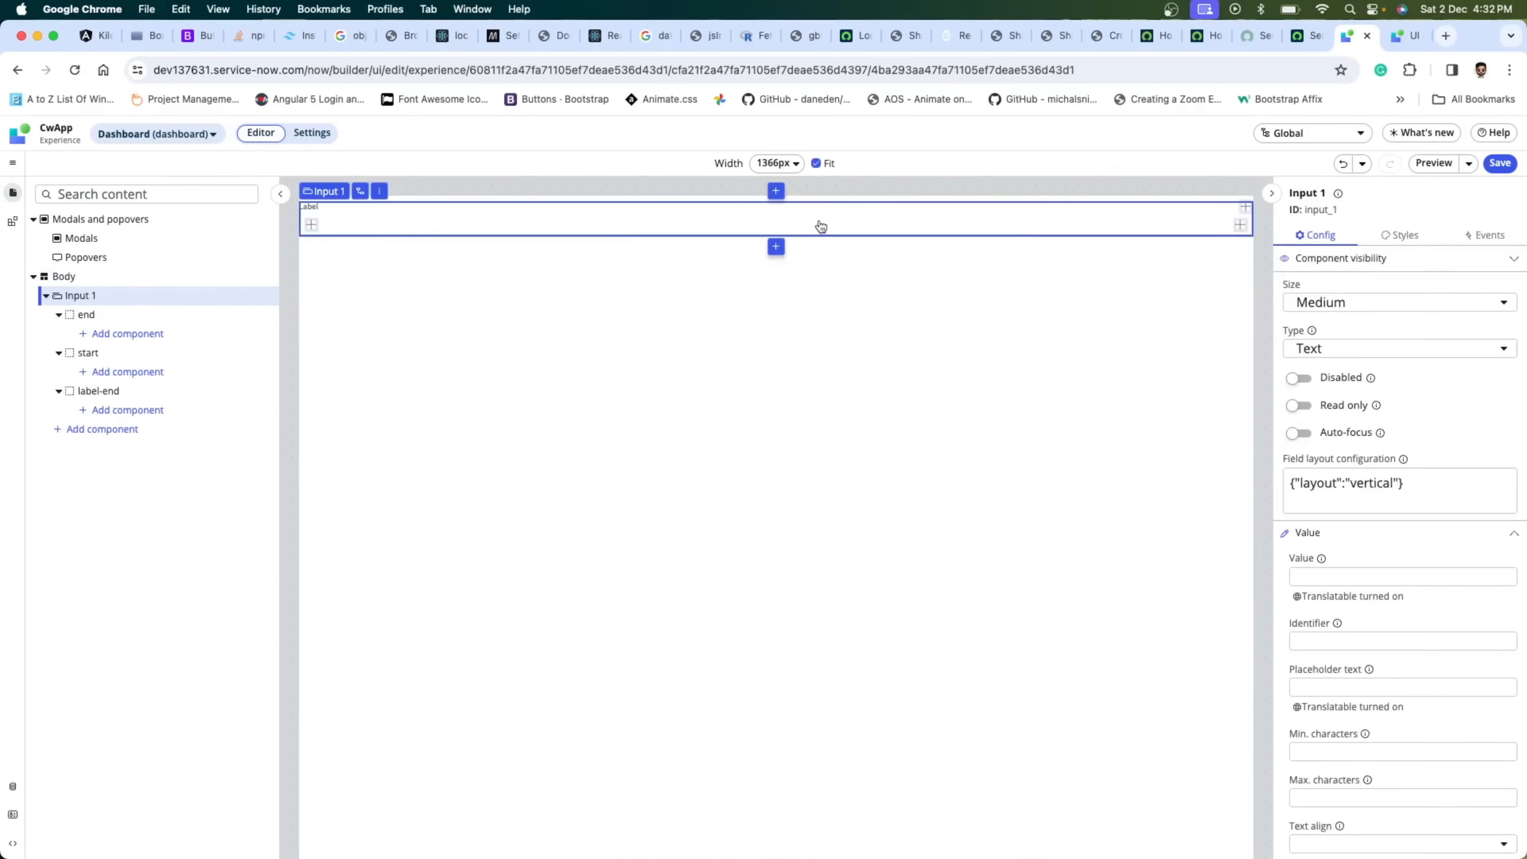
# - Find the Button component by searching for button and add it directly below the Input component
pyautogui.click(775, 246)
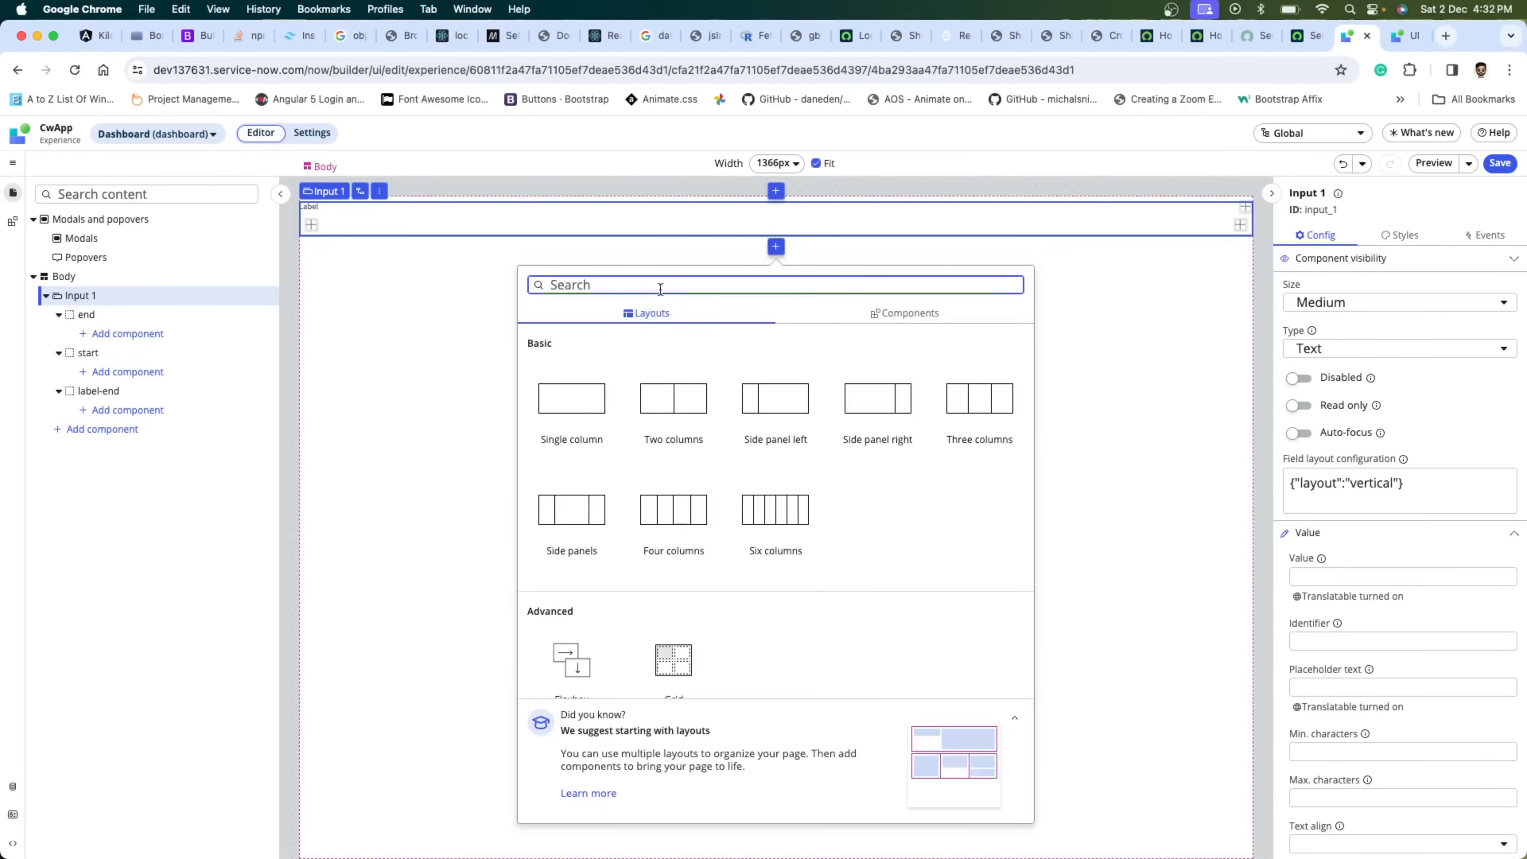
pyautogui.write('button')
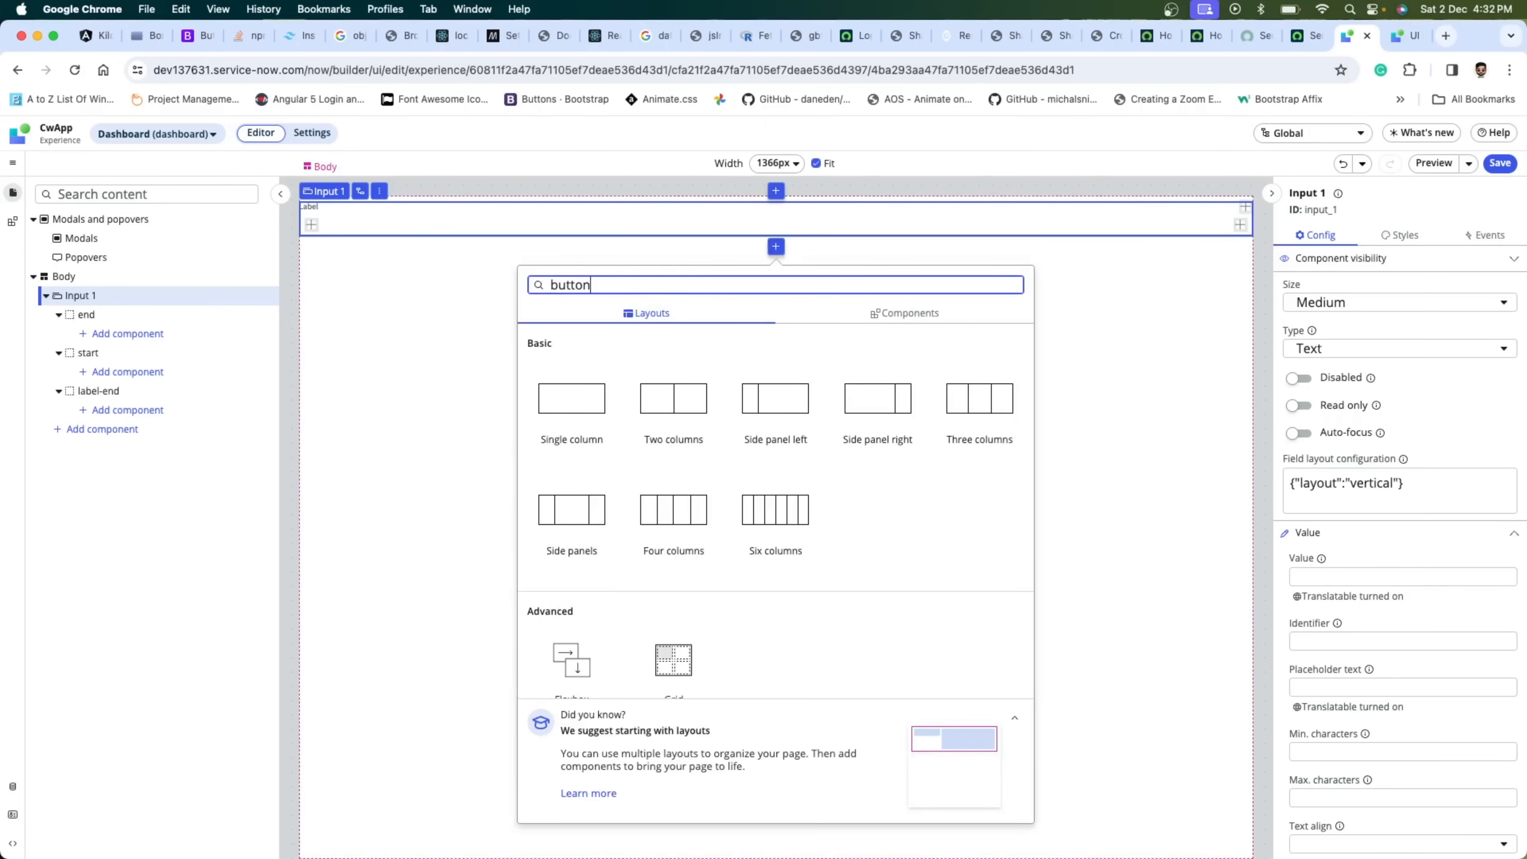
pyautogui.click(574, 376)
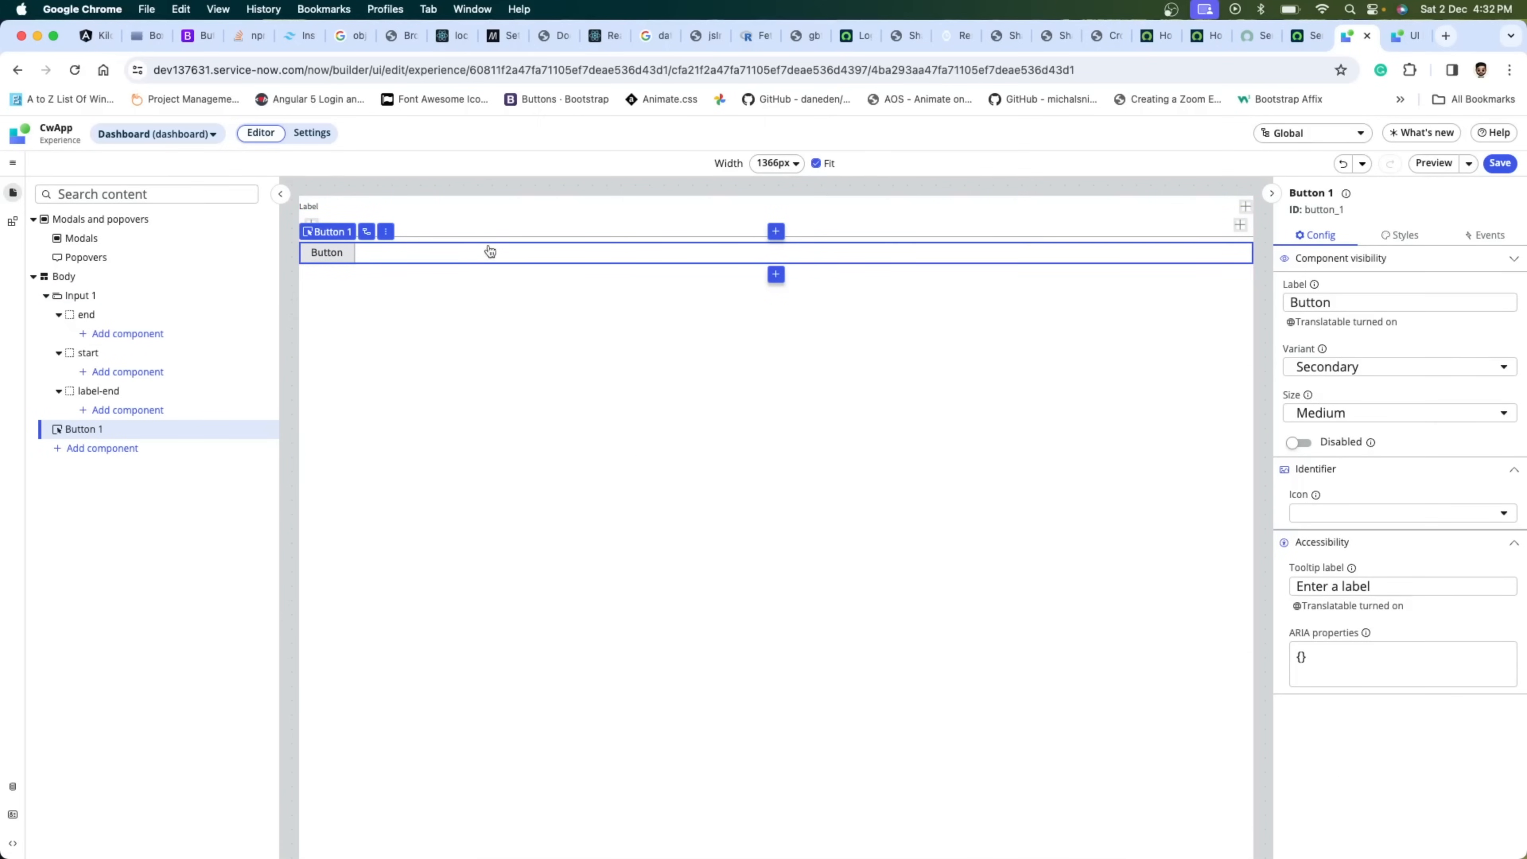
# - Look over the Input component's configuration properties, from size and type through value, label, validation and accessibility
pyautogui.click(462, 229)
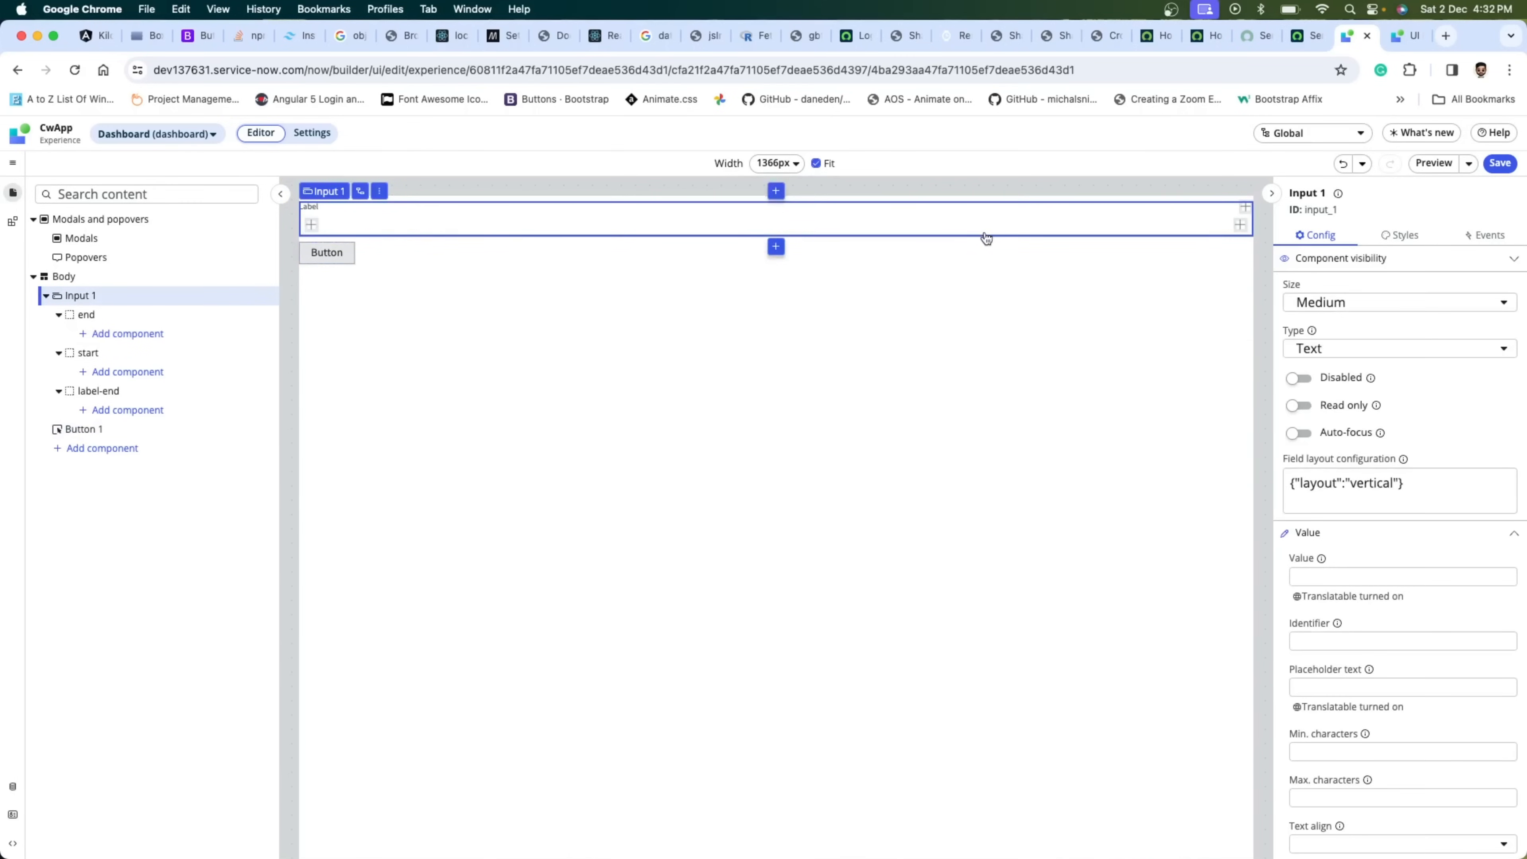
pyautogui.moveTo(1293, 466)
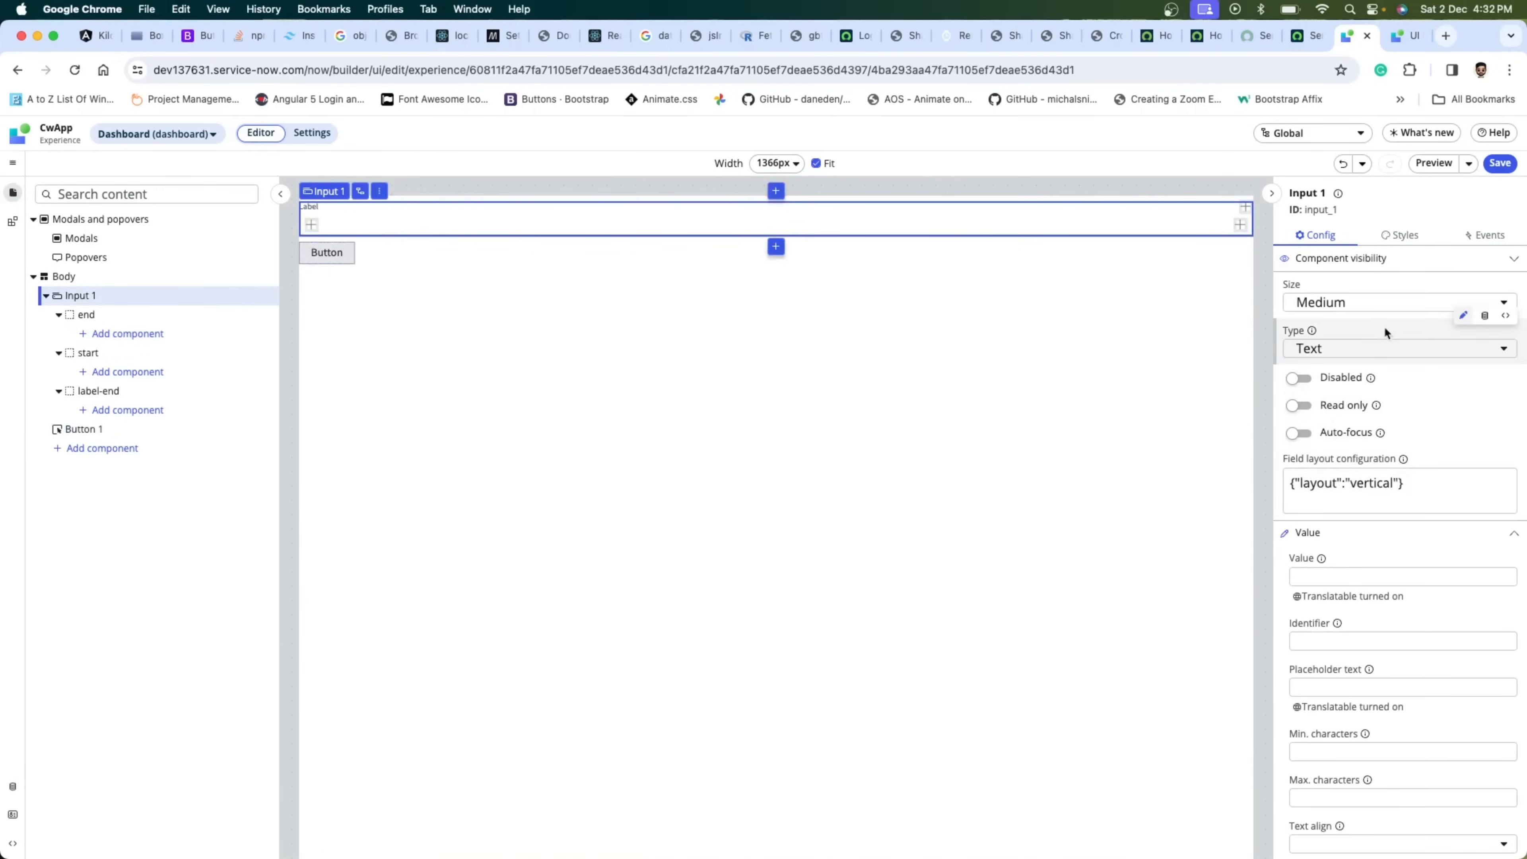
pyautogui.scroll(-6, 1371, 734)
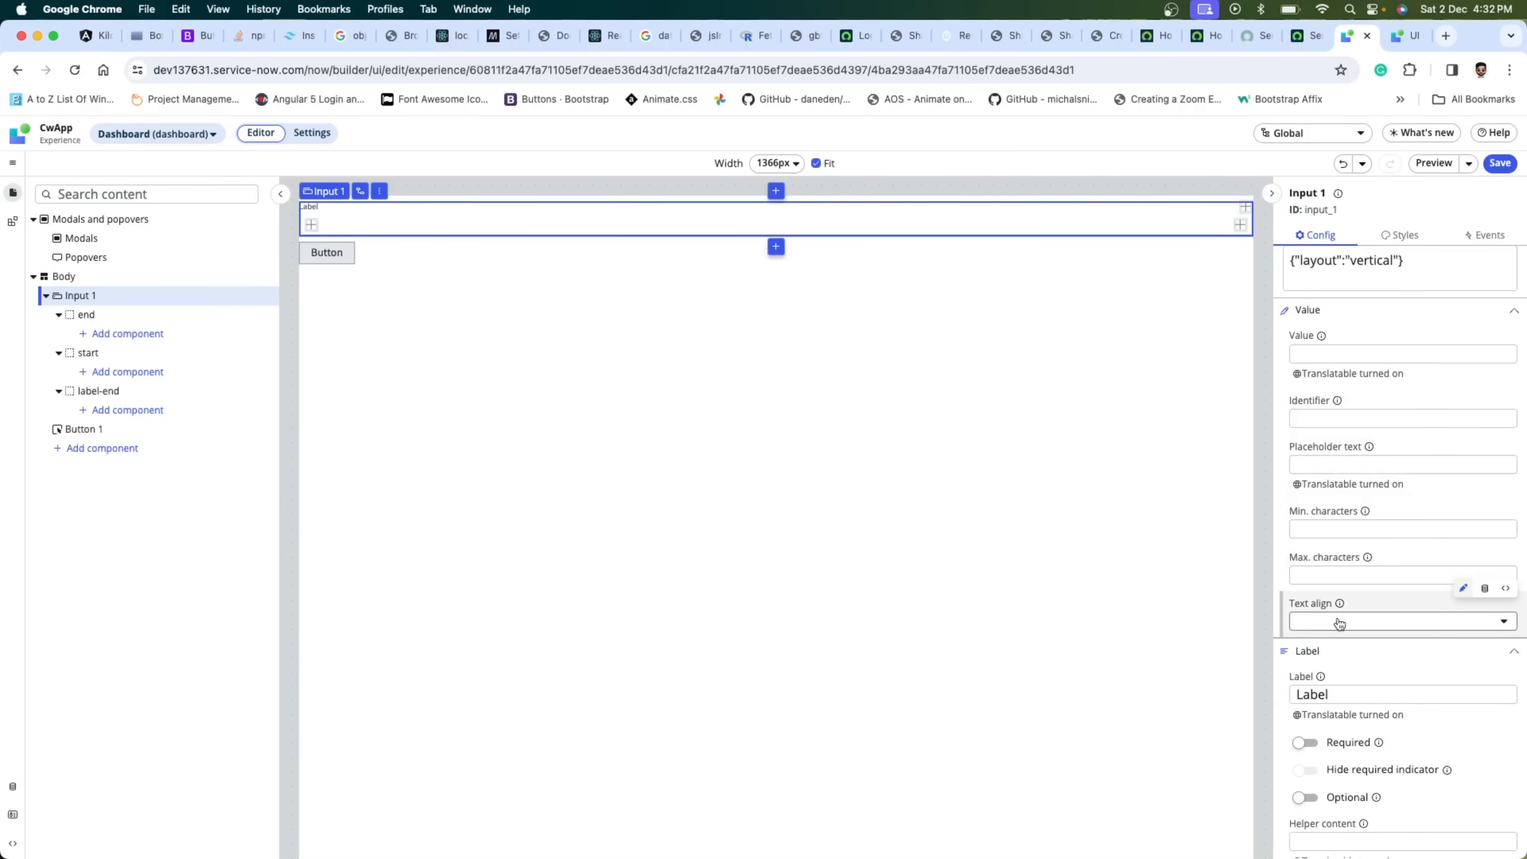
pyautogui.scroll(6, 1333, 487)
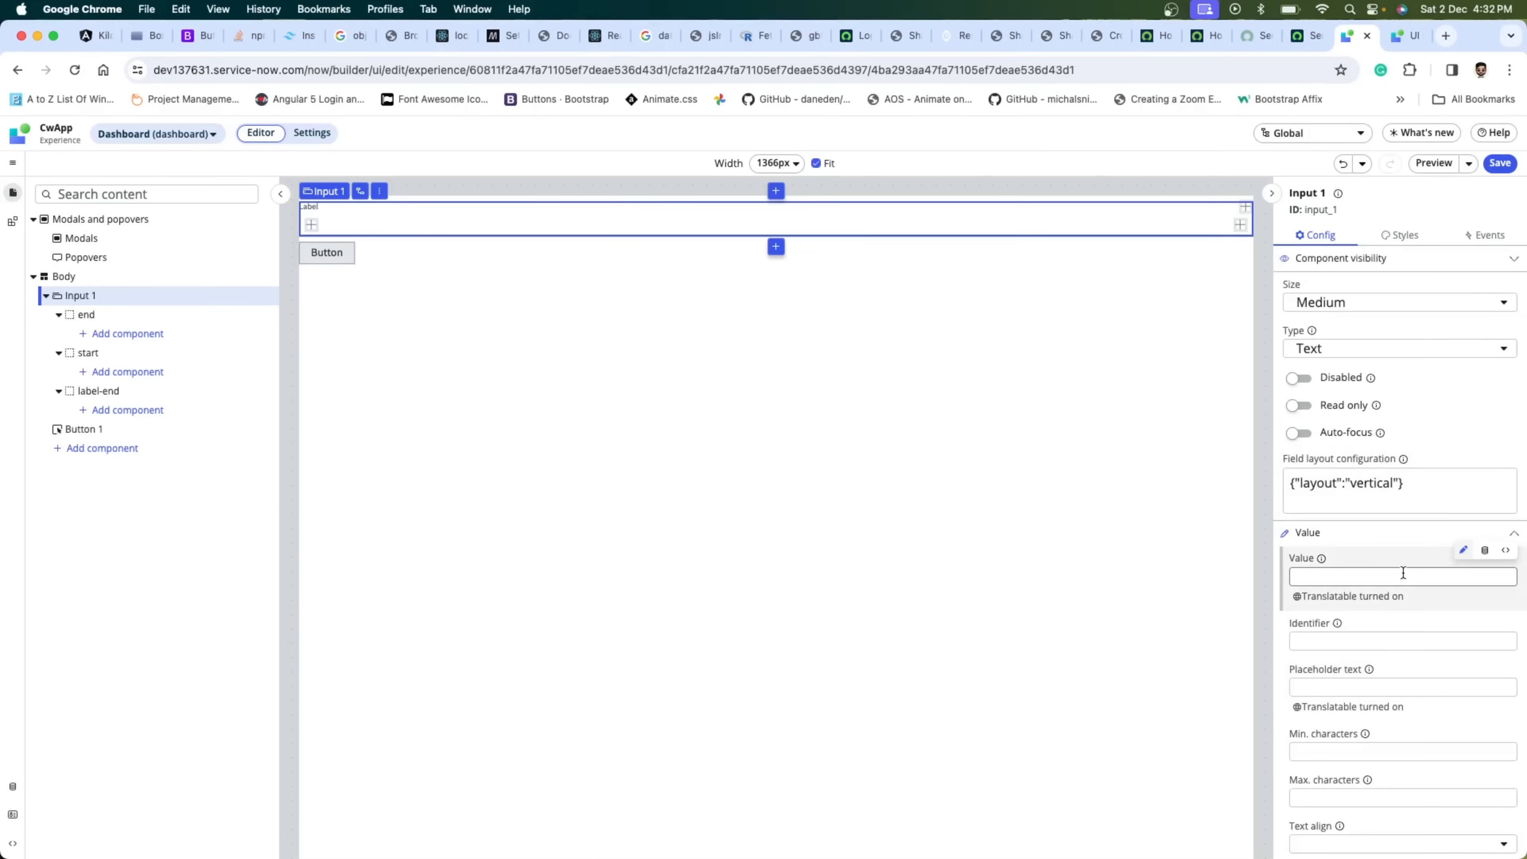
pyautogui.scroll(-2, 1403, 572)
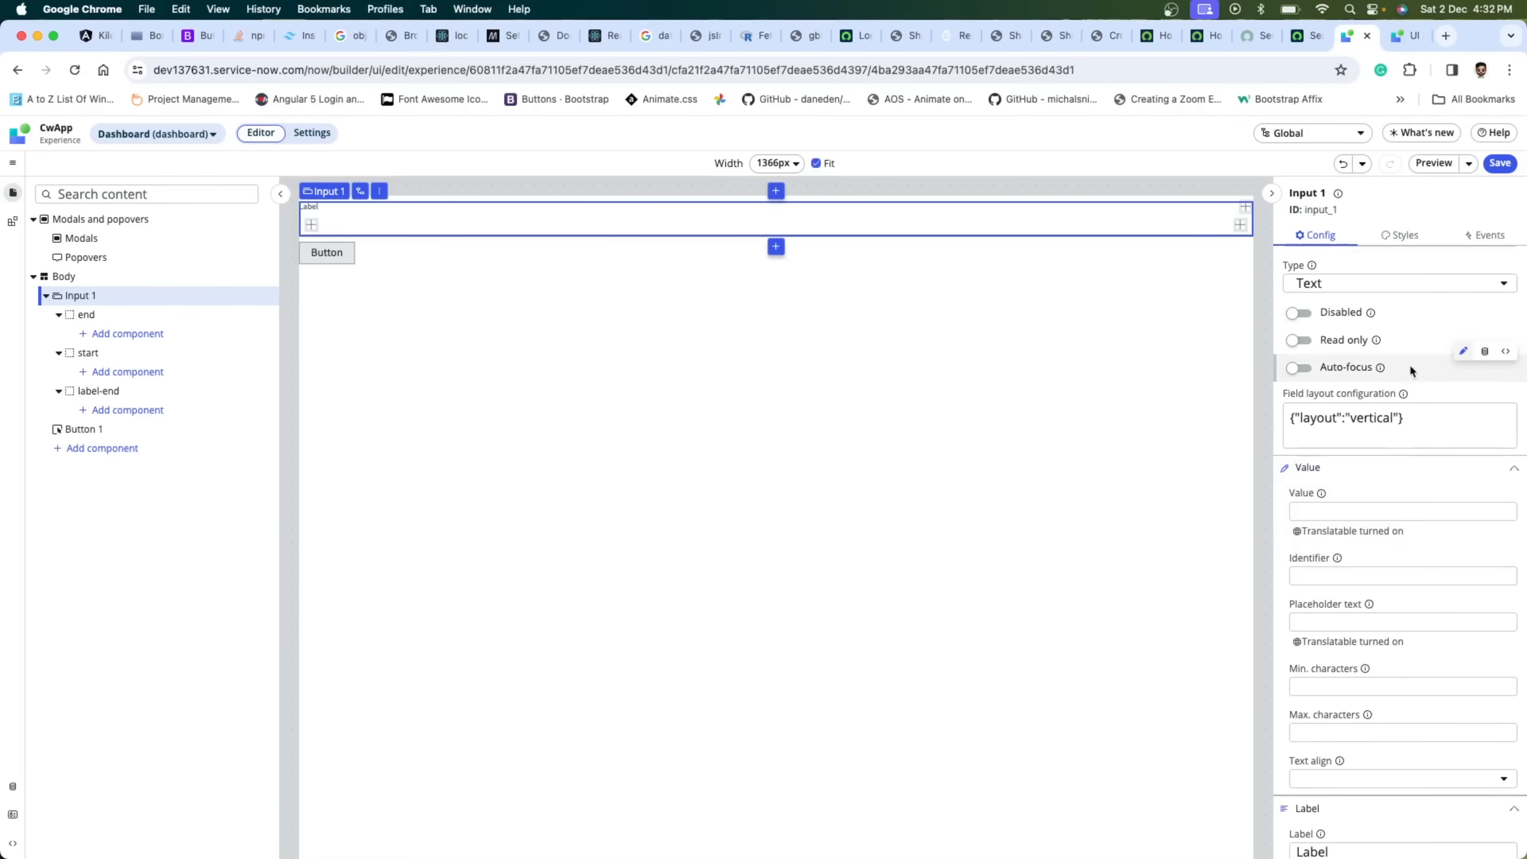
pyautogui.scroll(-12, 1385, 630)
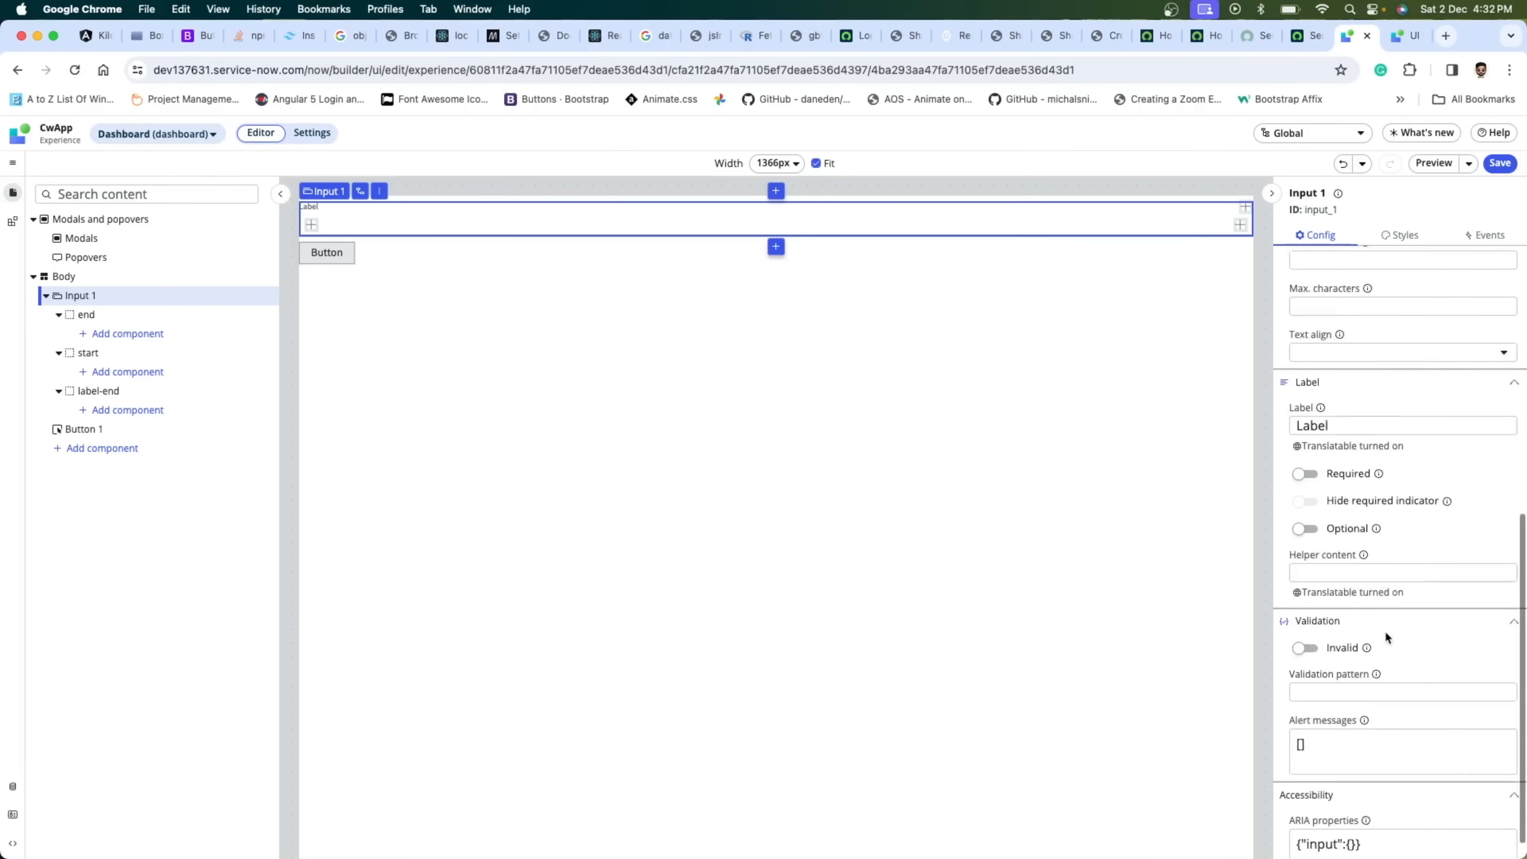
pyautogui.scroll(12, 1385, 630)
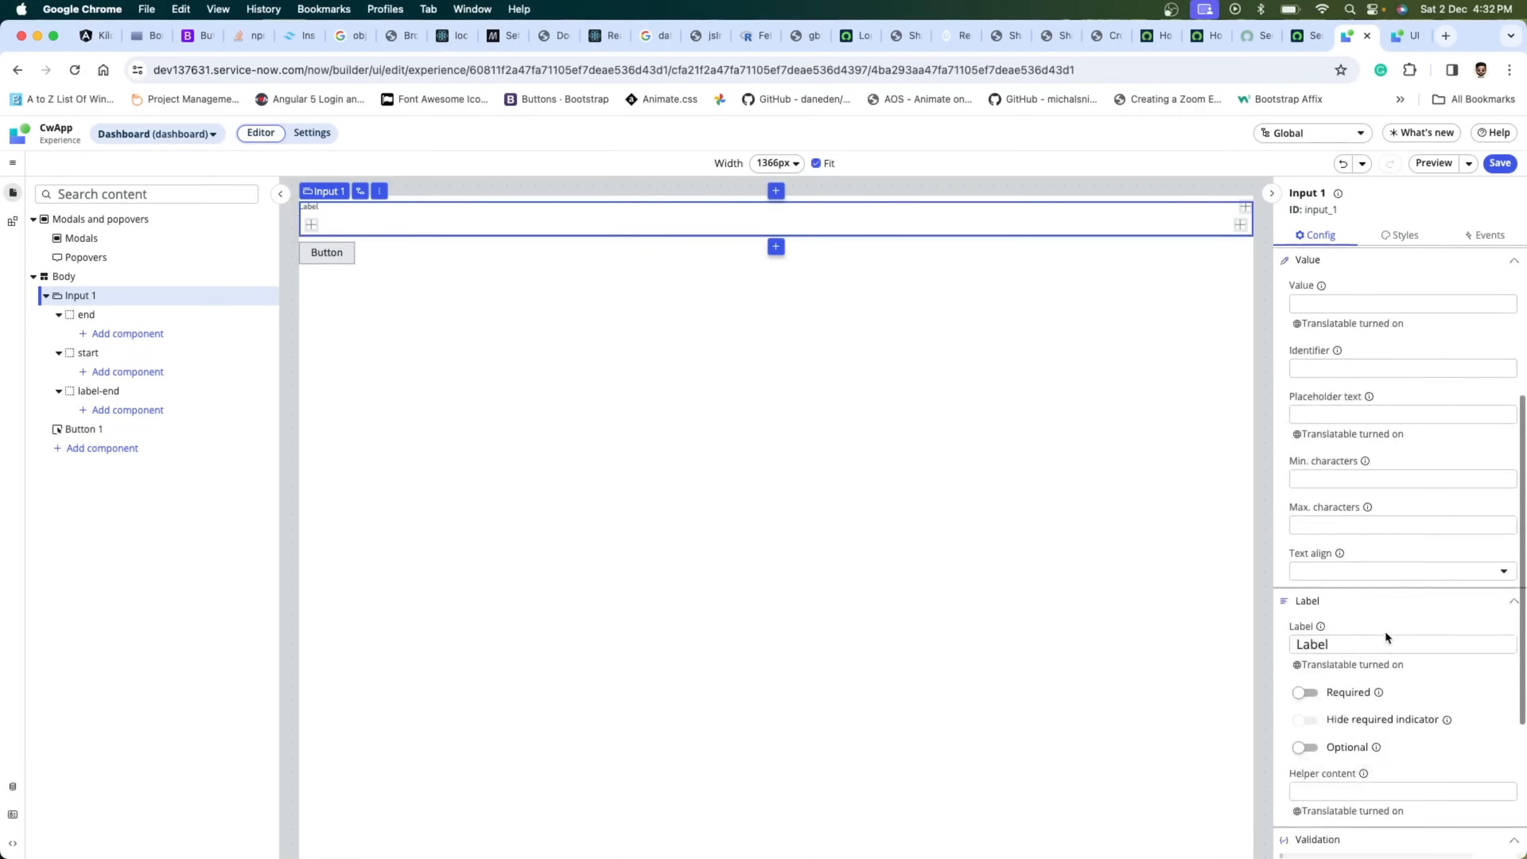
pyautogui.scroll(2, 1385, 631)
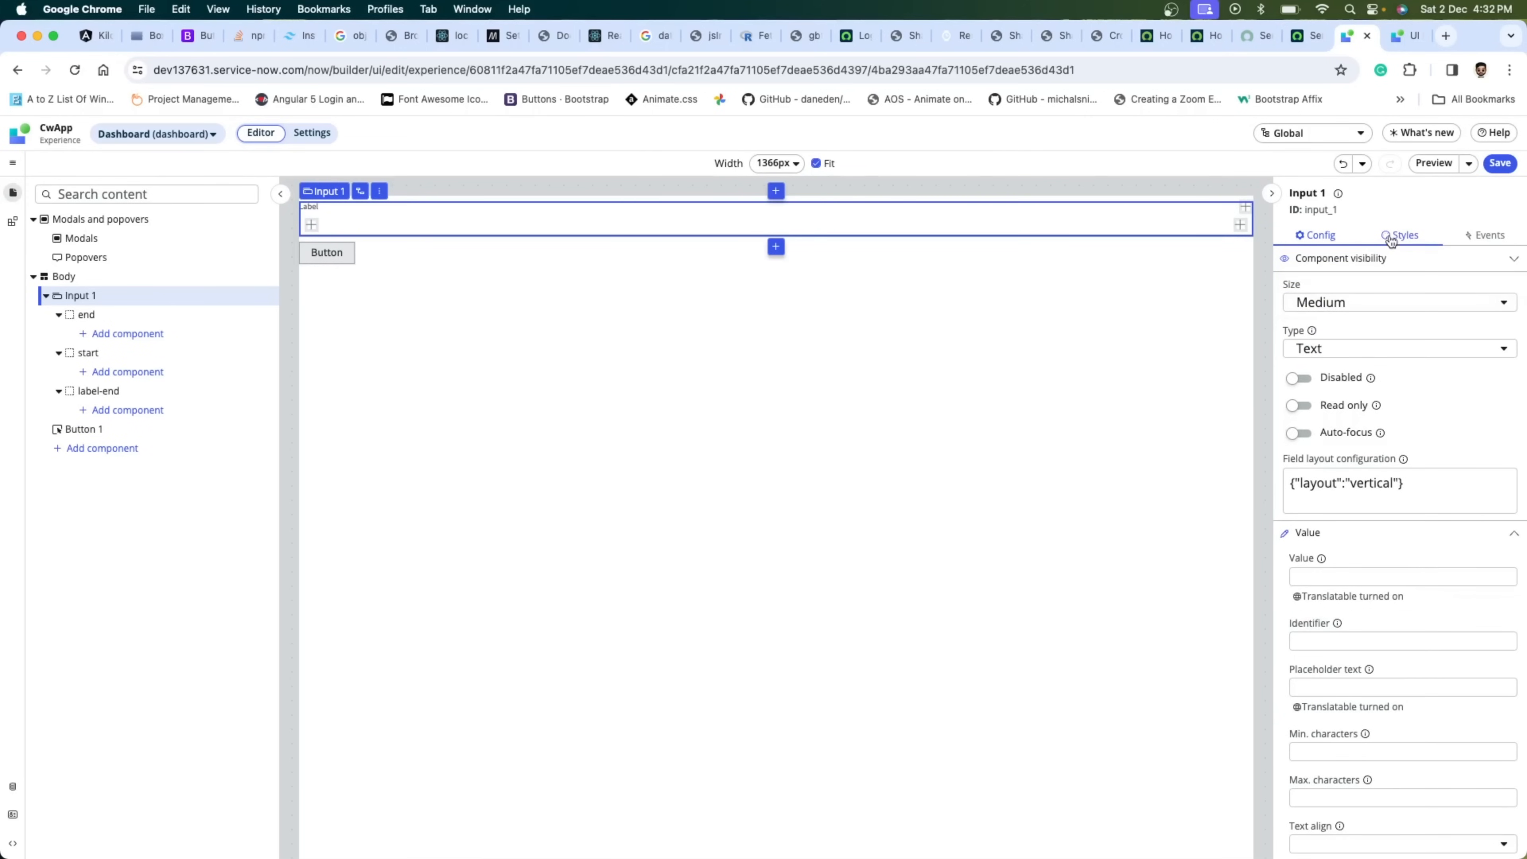
# - Try a display:block; rule in the Input component's custom CSS, then remove it and leave the CSS editor
pyautogui.click(1411, 236)
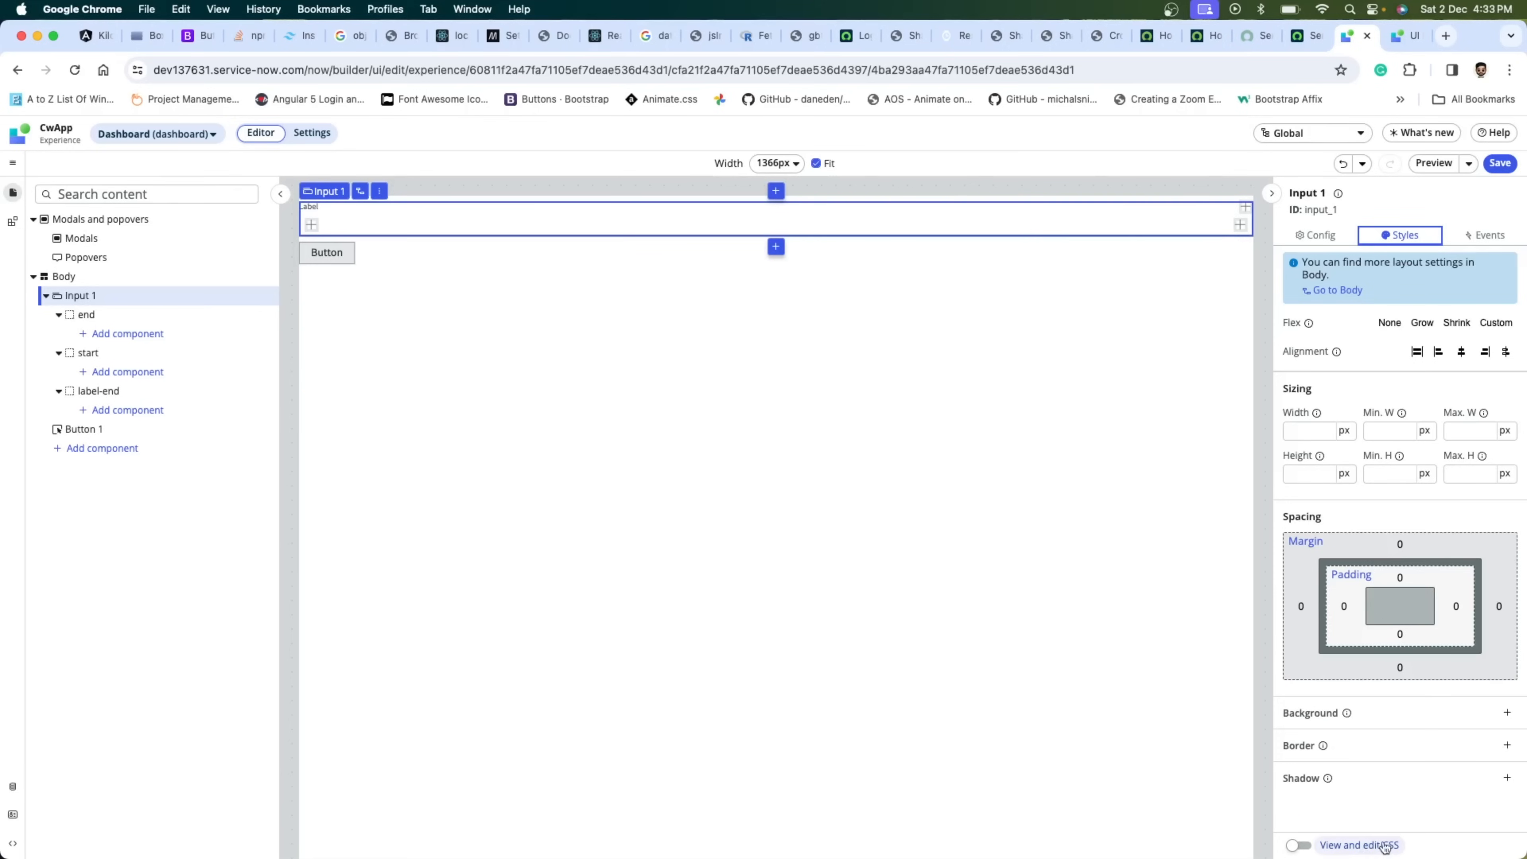
pyautogui.click(1352, 846)
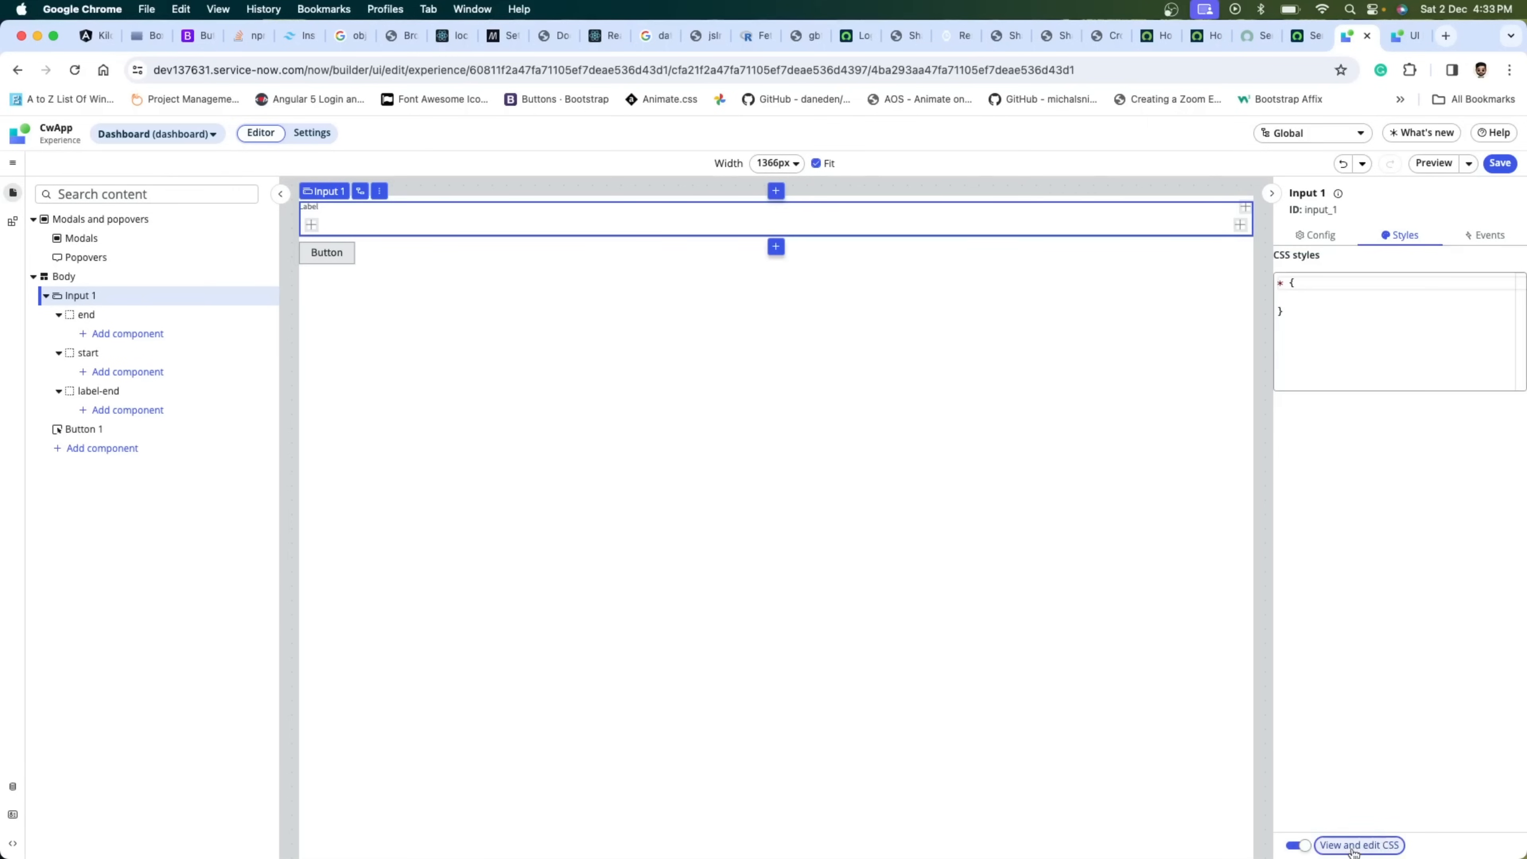
pyautogui.click(1320, 300)
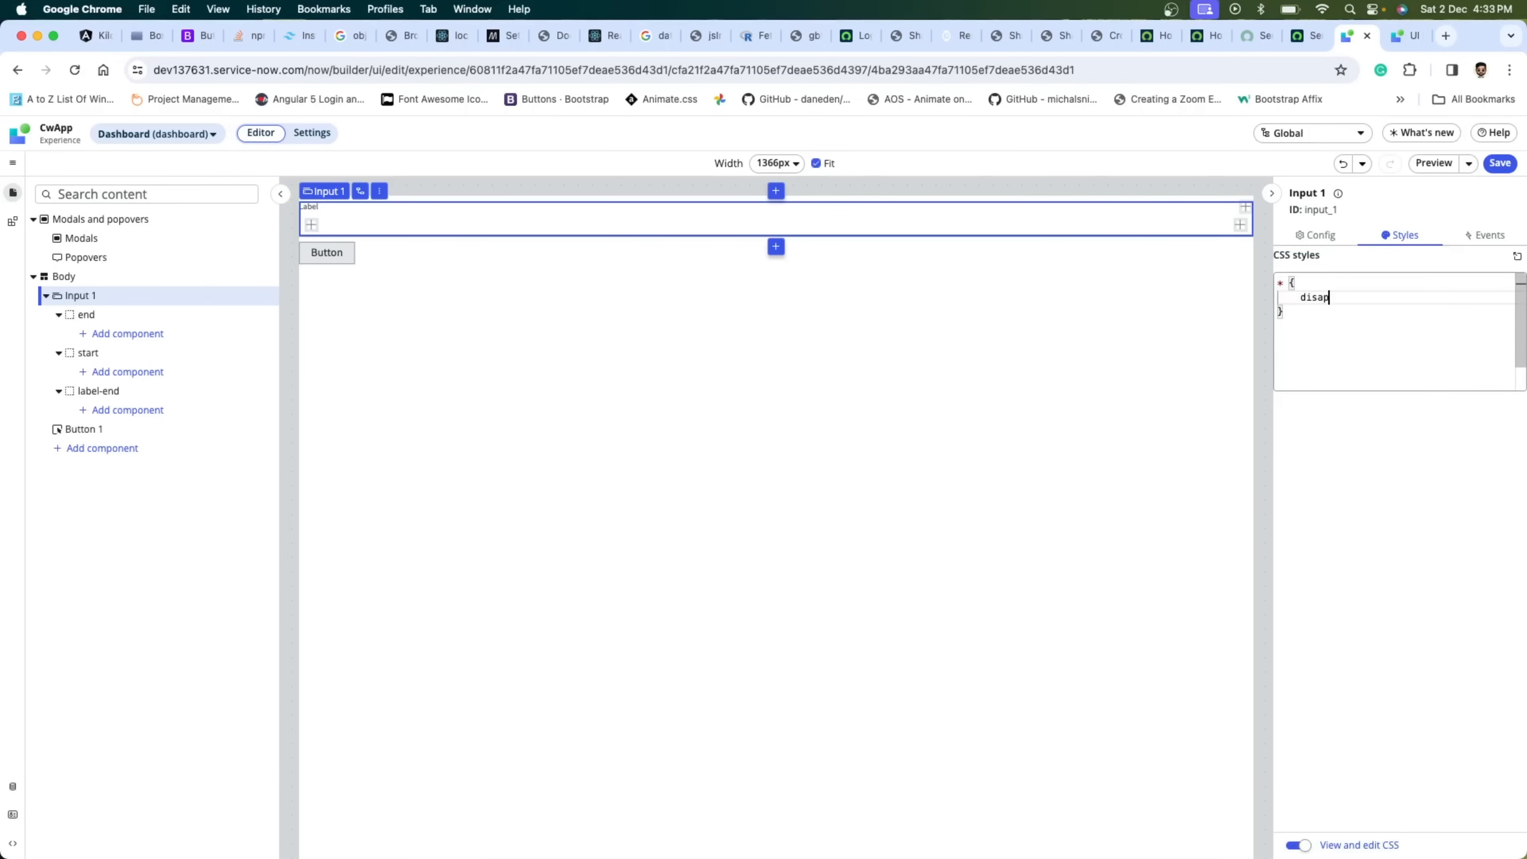
pyautogui.write('display:block')
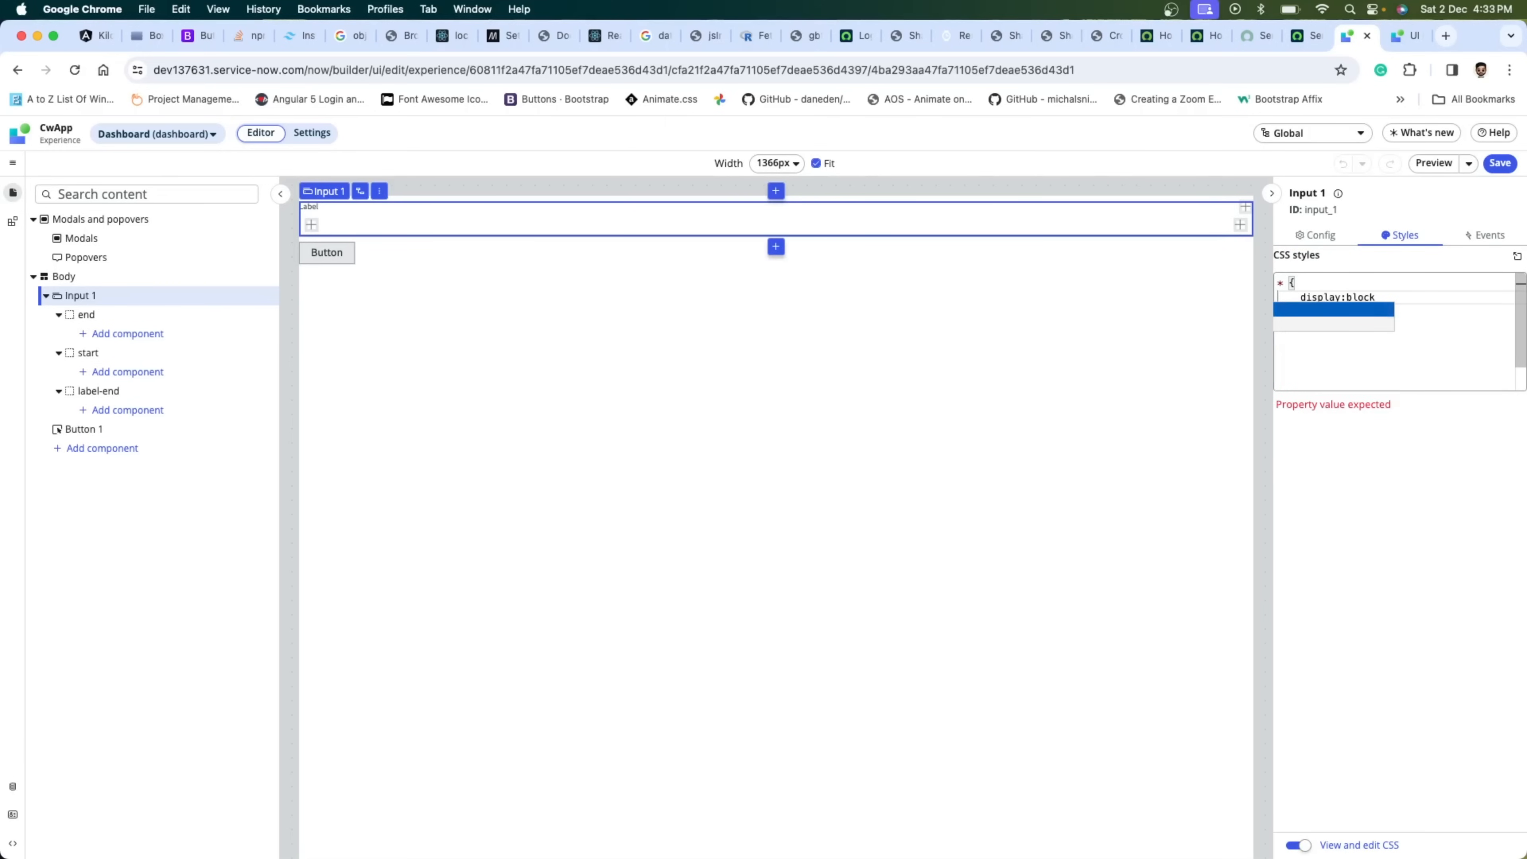
pyautogui.write(';')
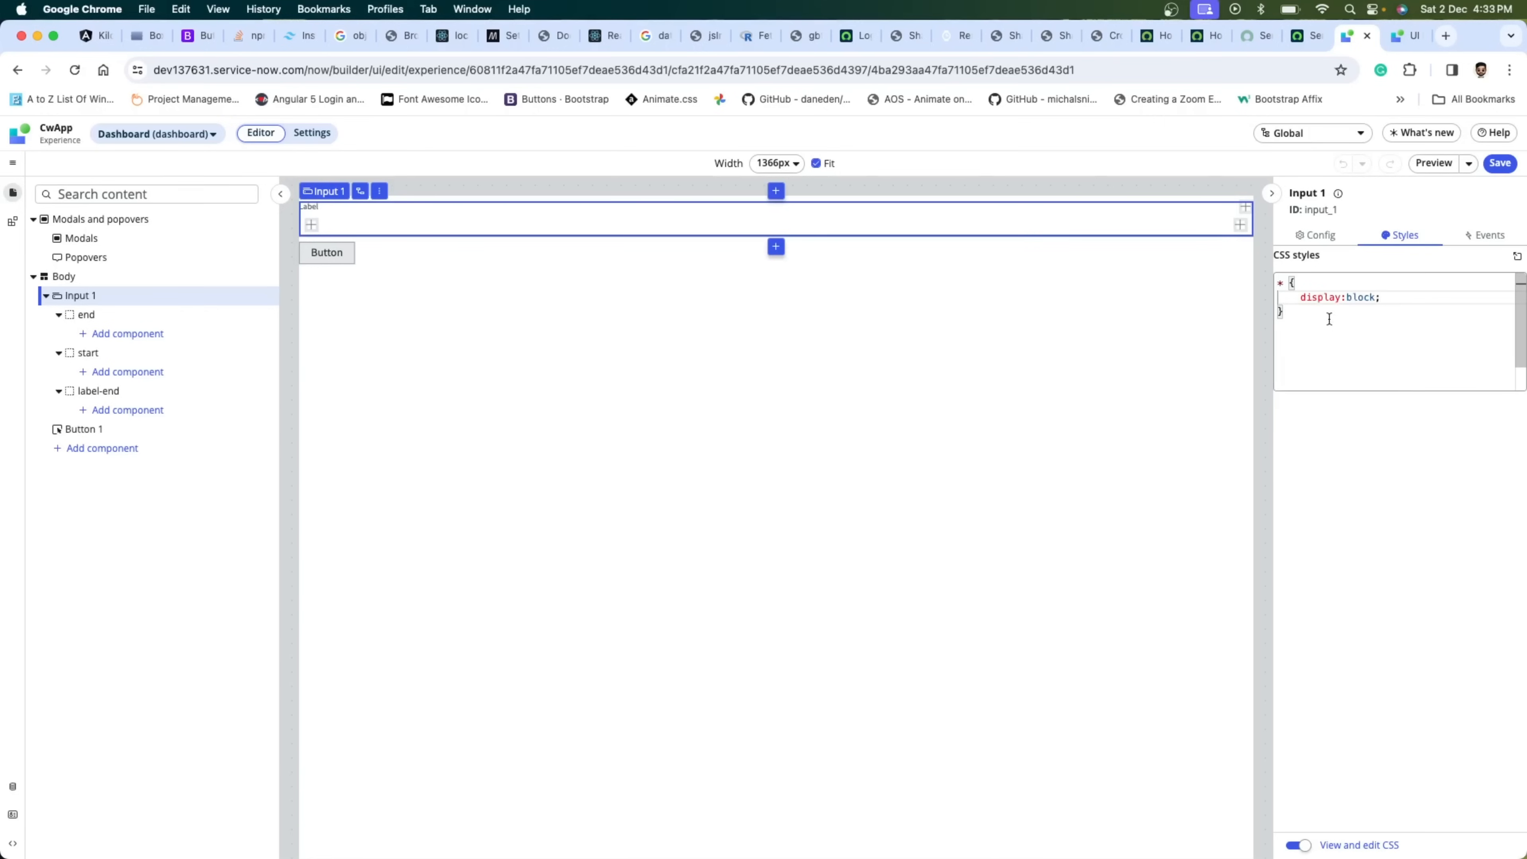
pyautogui.moveTo(1392, 298); pyautogui.dragTo(1304, 294)
pyautogui.press('BackSpace')
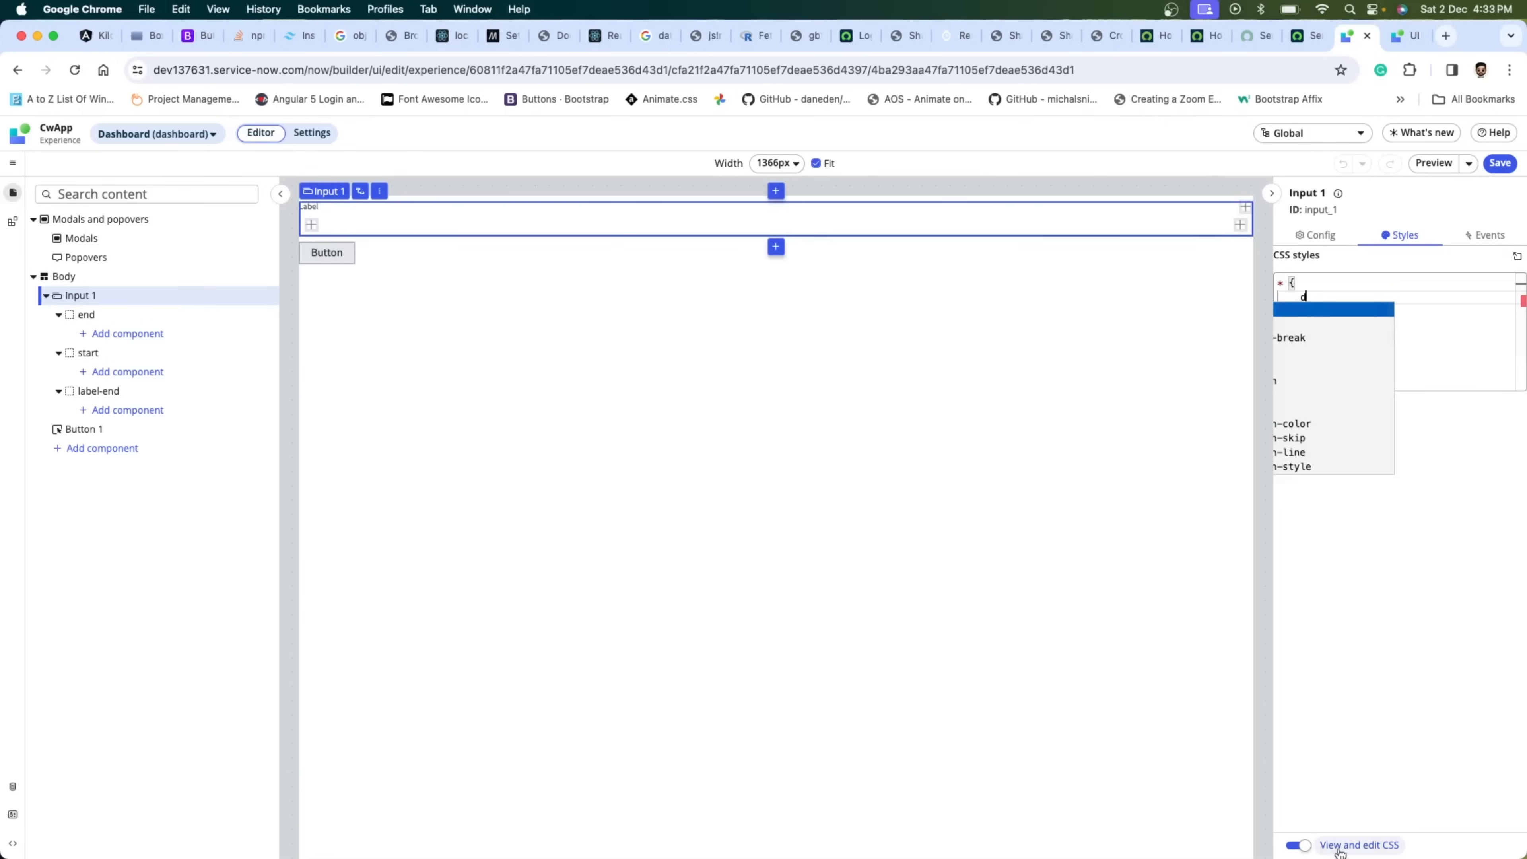
pyautogui.click(1340, 848)
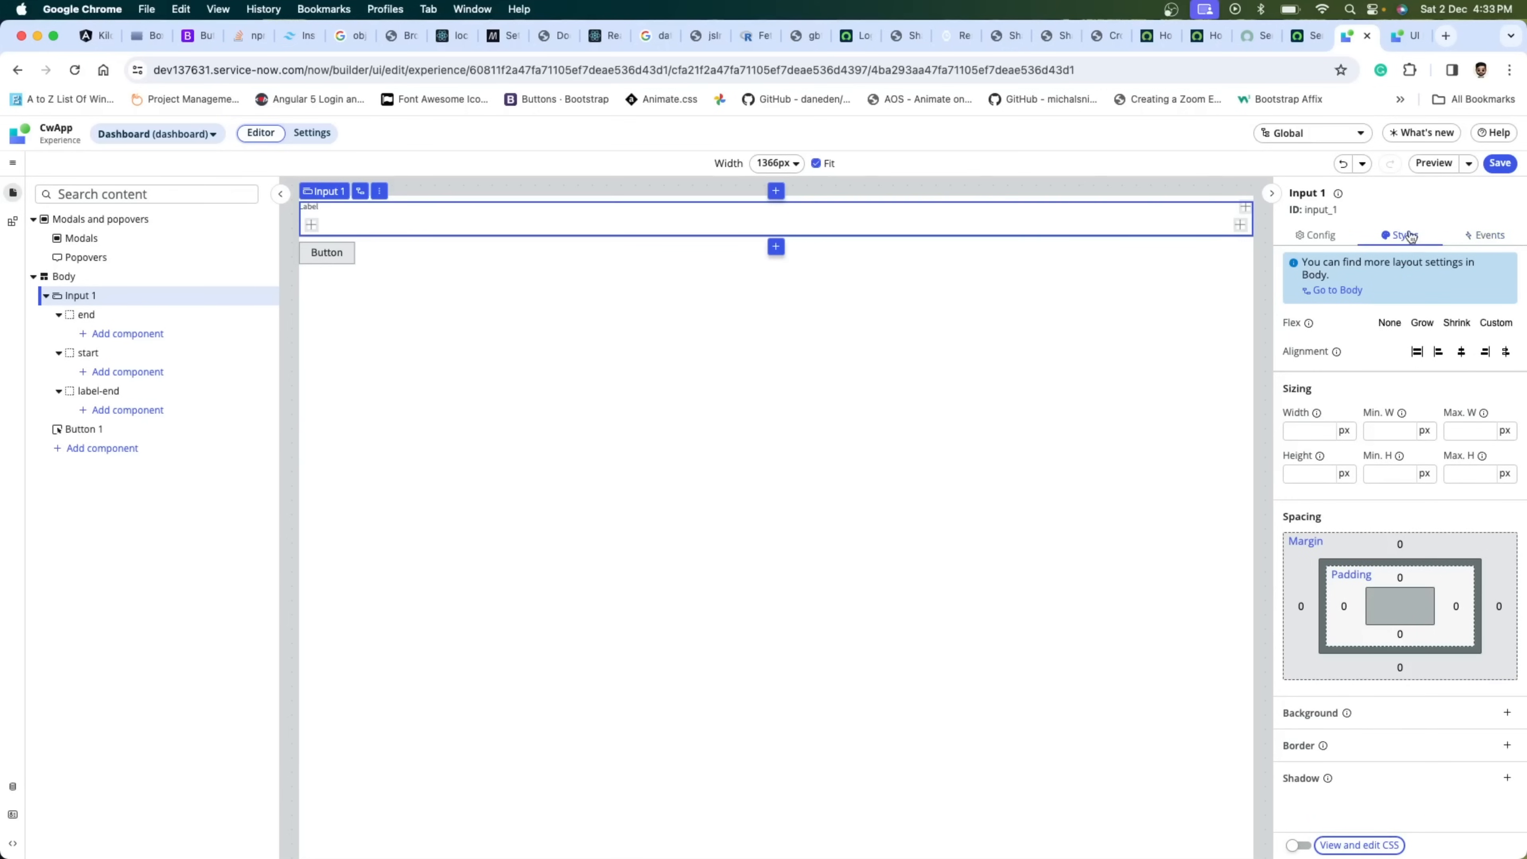
# - Look over the events that can be mapped on the Input component, search them for key events and clear the search
pyautogui.click(1479, 238)
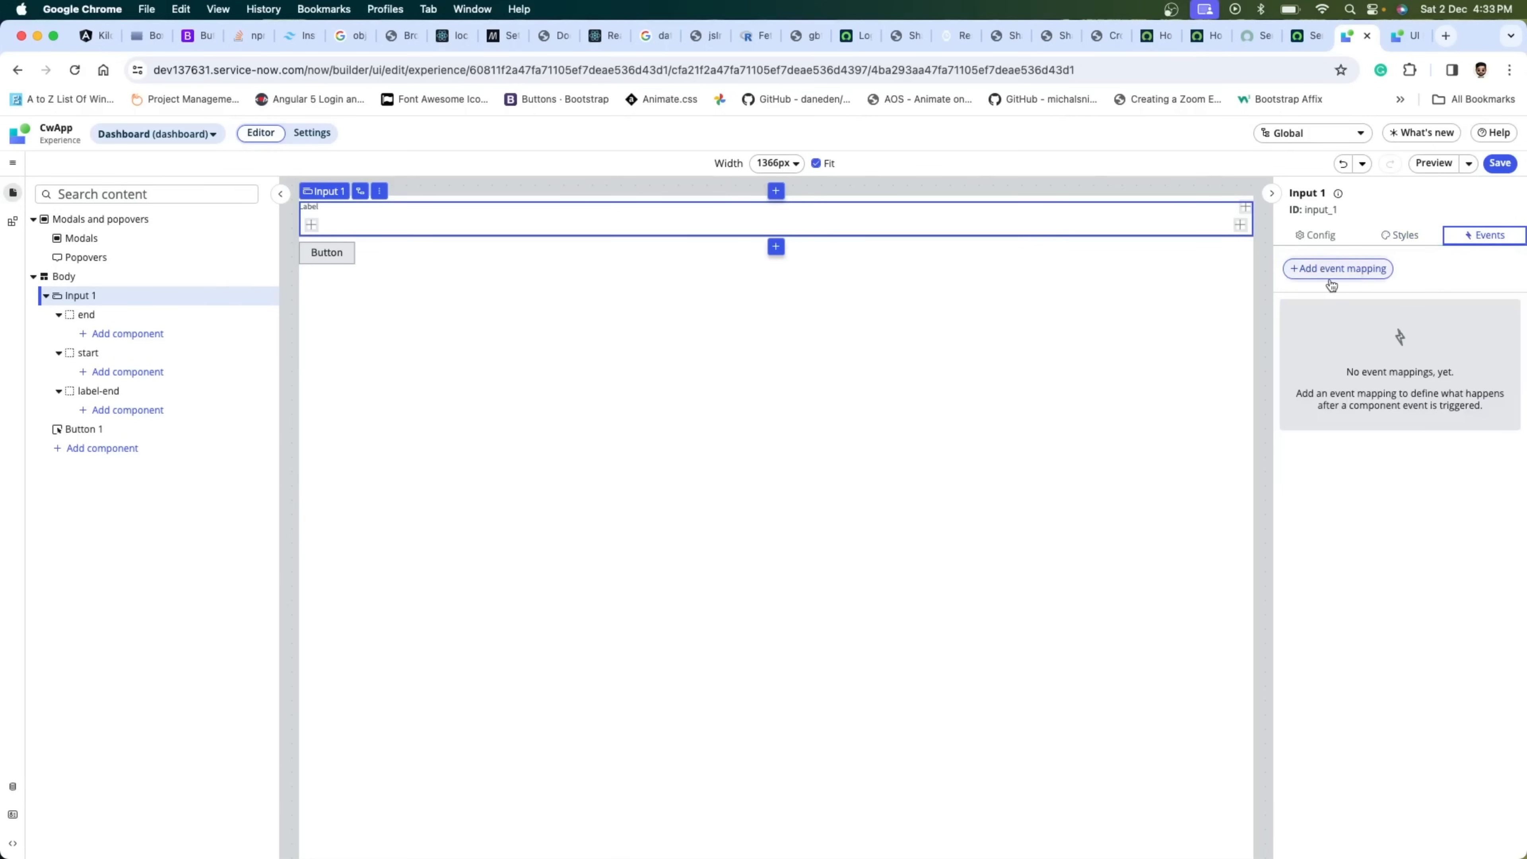
pyautogui.click(1352, 275)
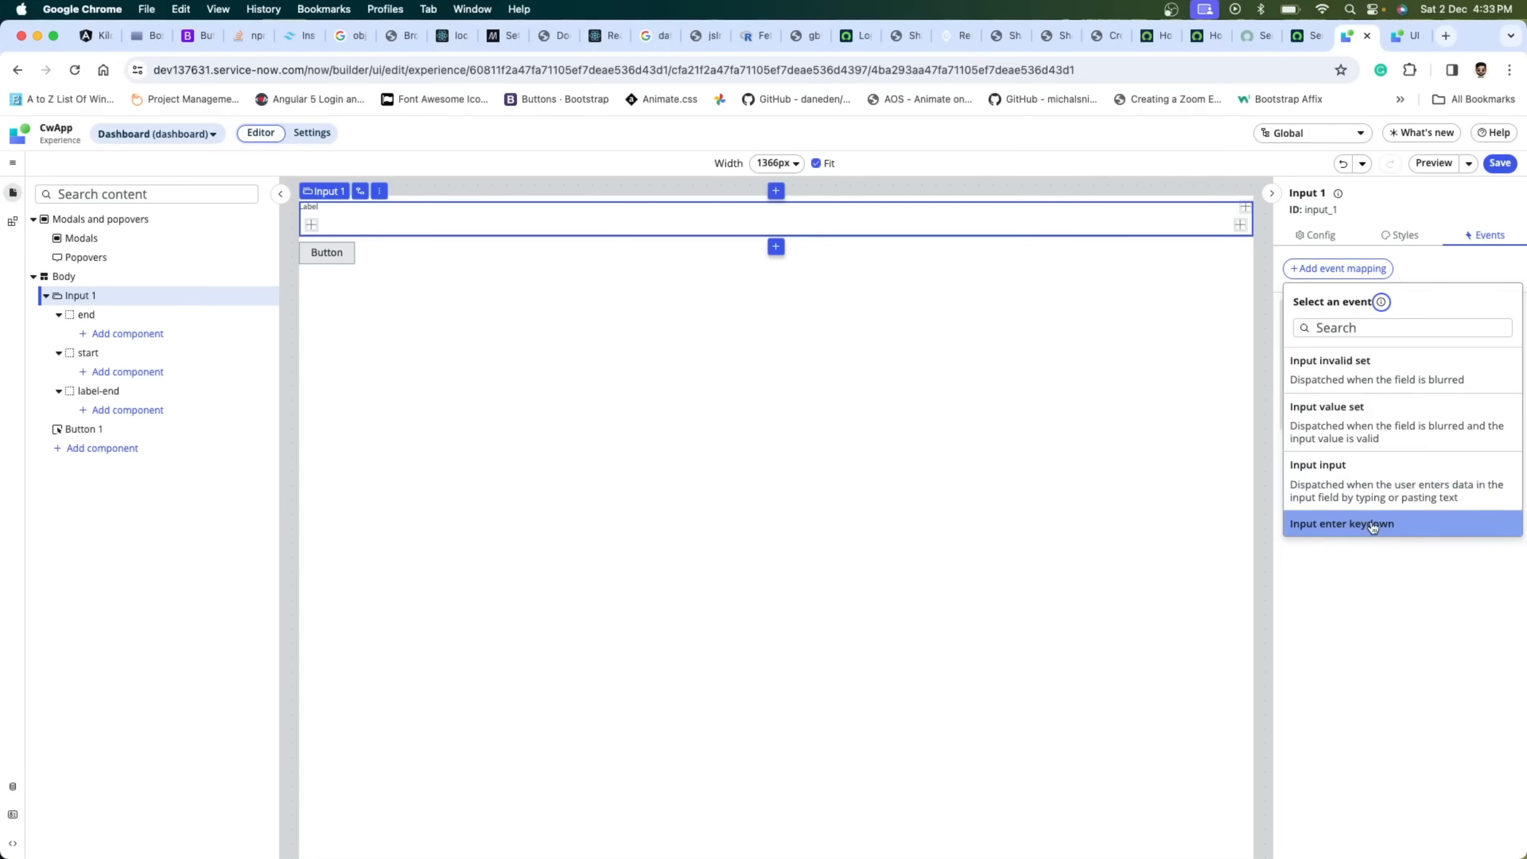
pyautogui.click(1441, 328)
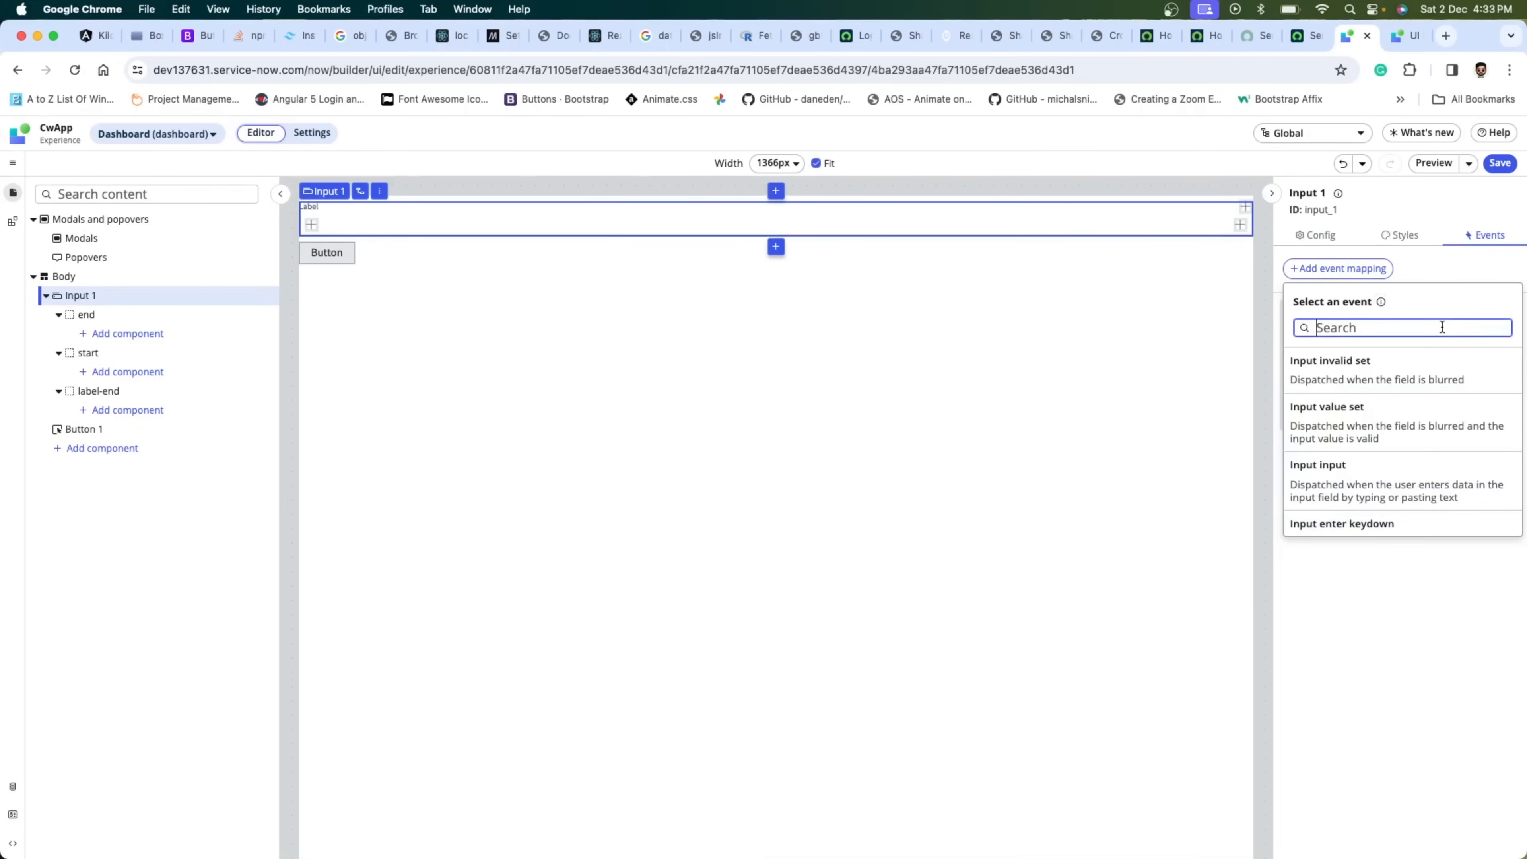
pyautogui.write('ke')
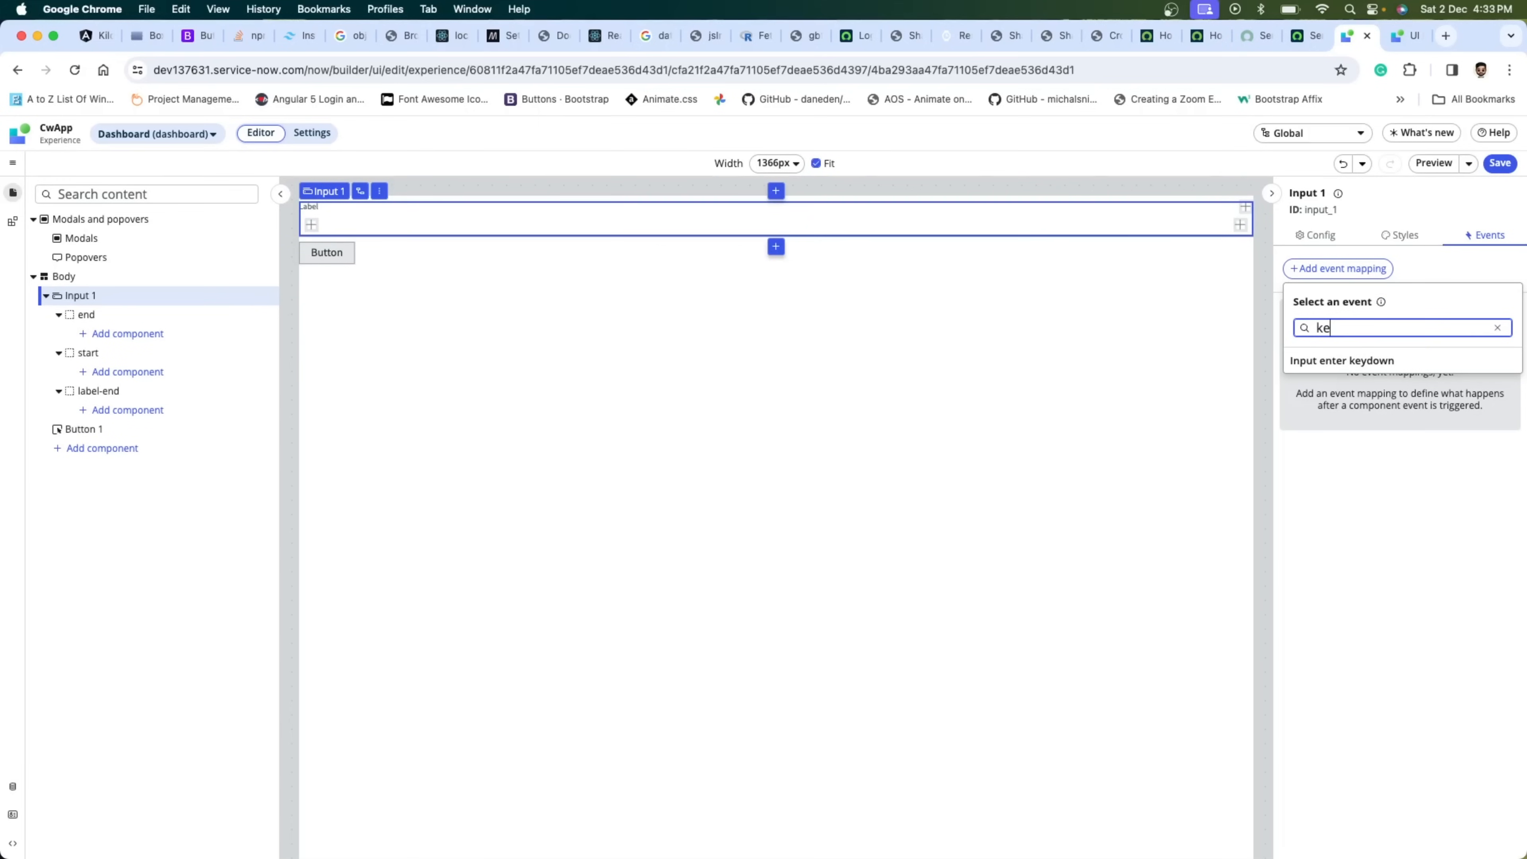
pyautogui.press('BackSpace')
pyautogui.write('key')
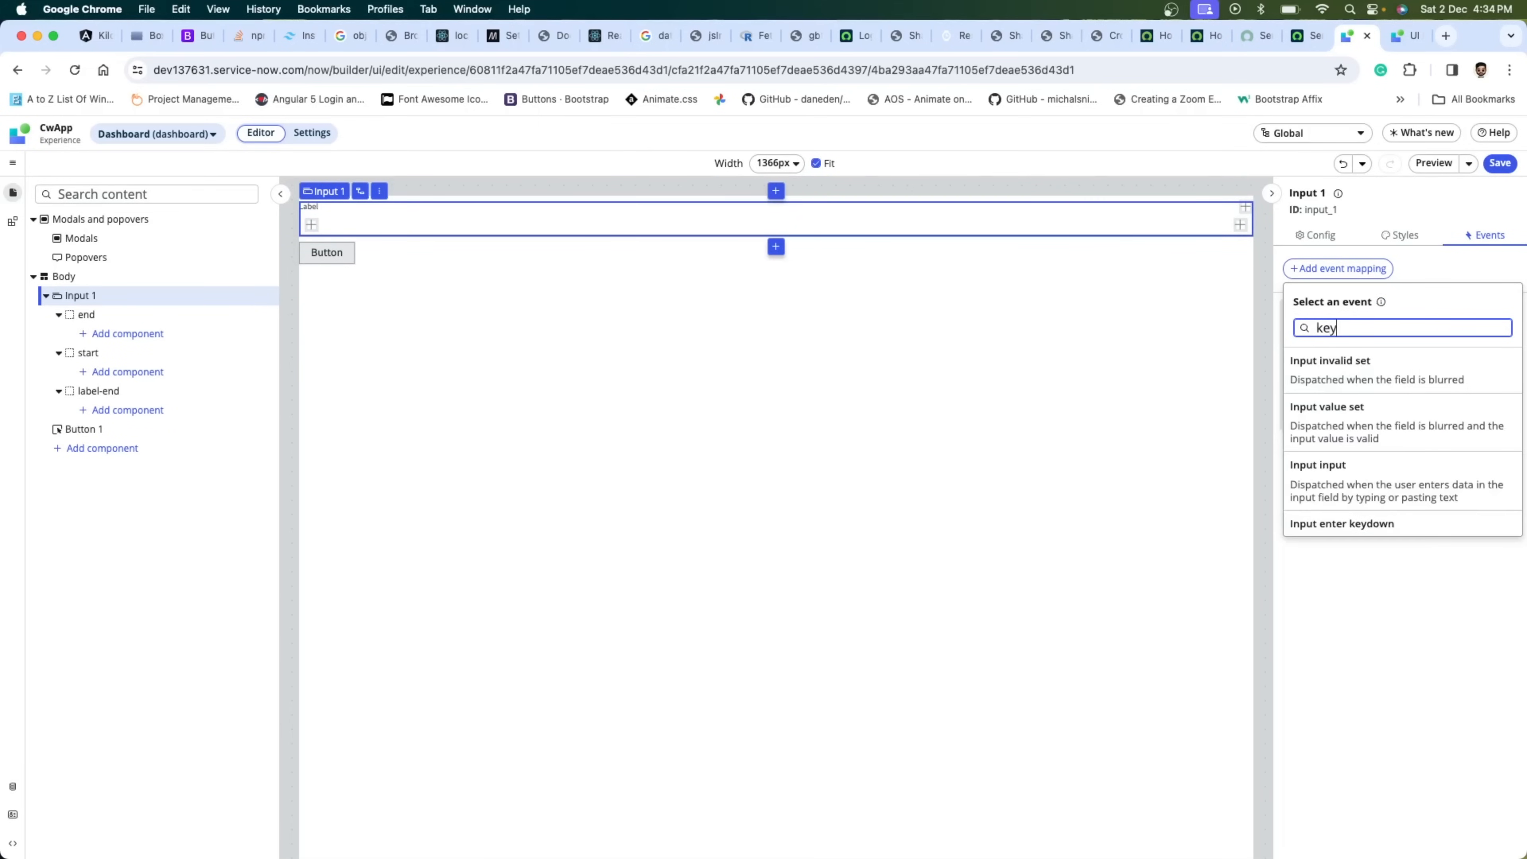
pyautogui.write('up')
pyautogui.press('BackSpace')
pyautogui.press('BackSpace')
pyautogui.press('BackSpace')
pyautogui.press('BackSpace')
pyautogui.press('BackSpace')
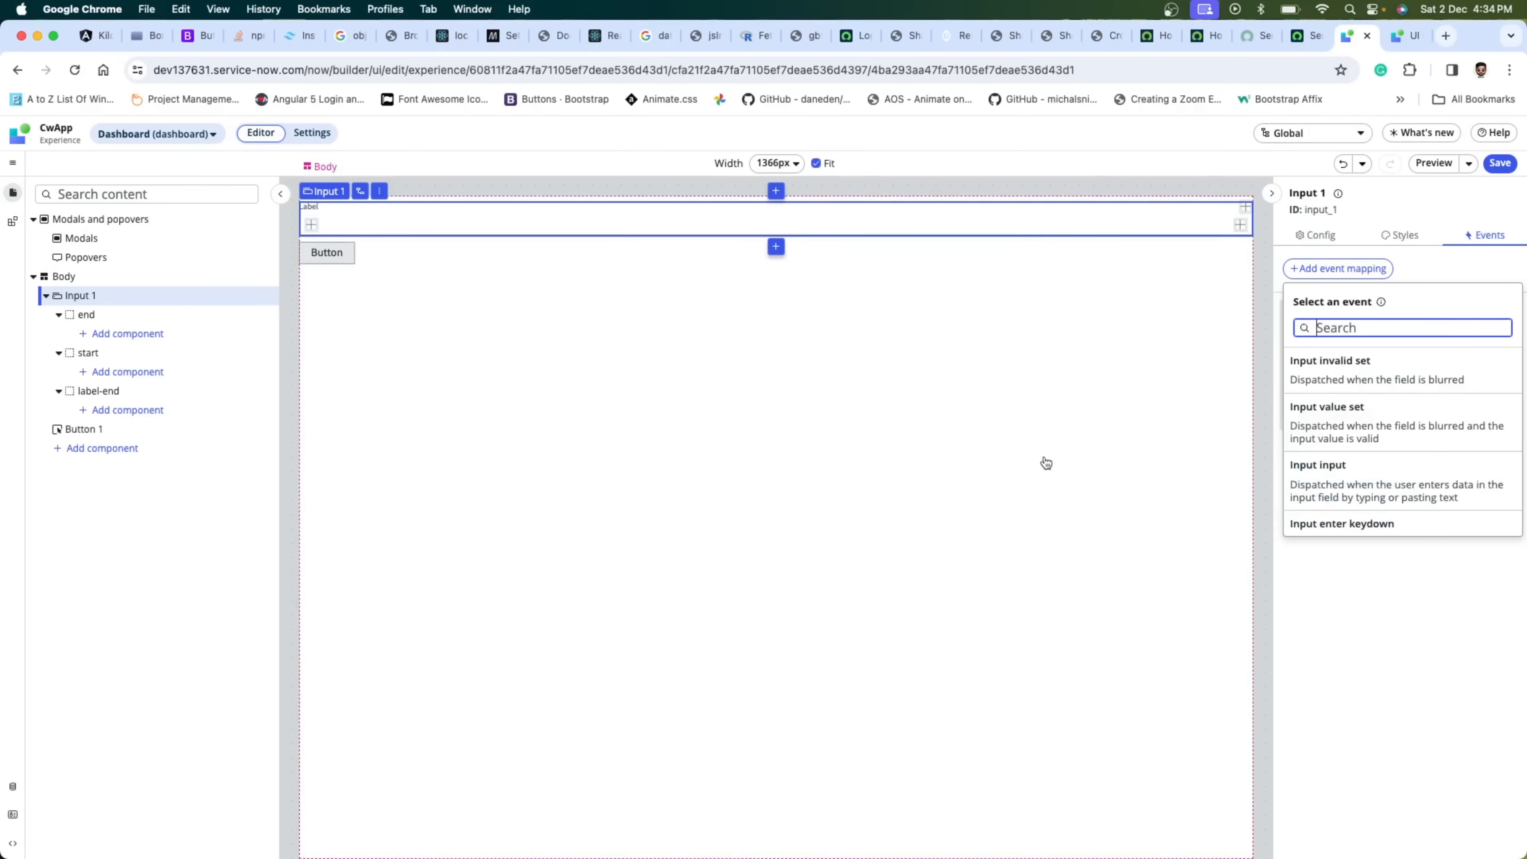
# - Examine the page body's event settings, including page and variant event mappings, dispatched events and handled events
pyautogui.click(1108, 433)
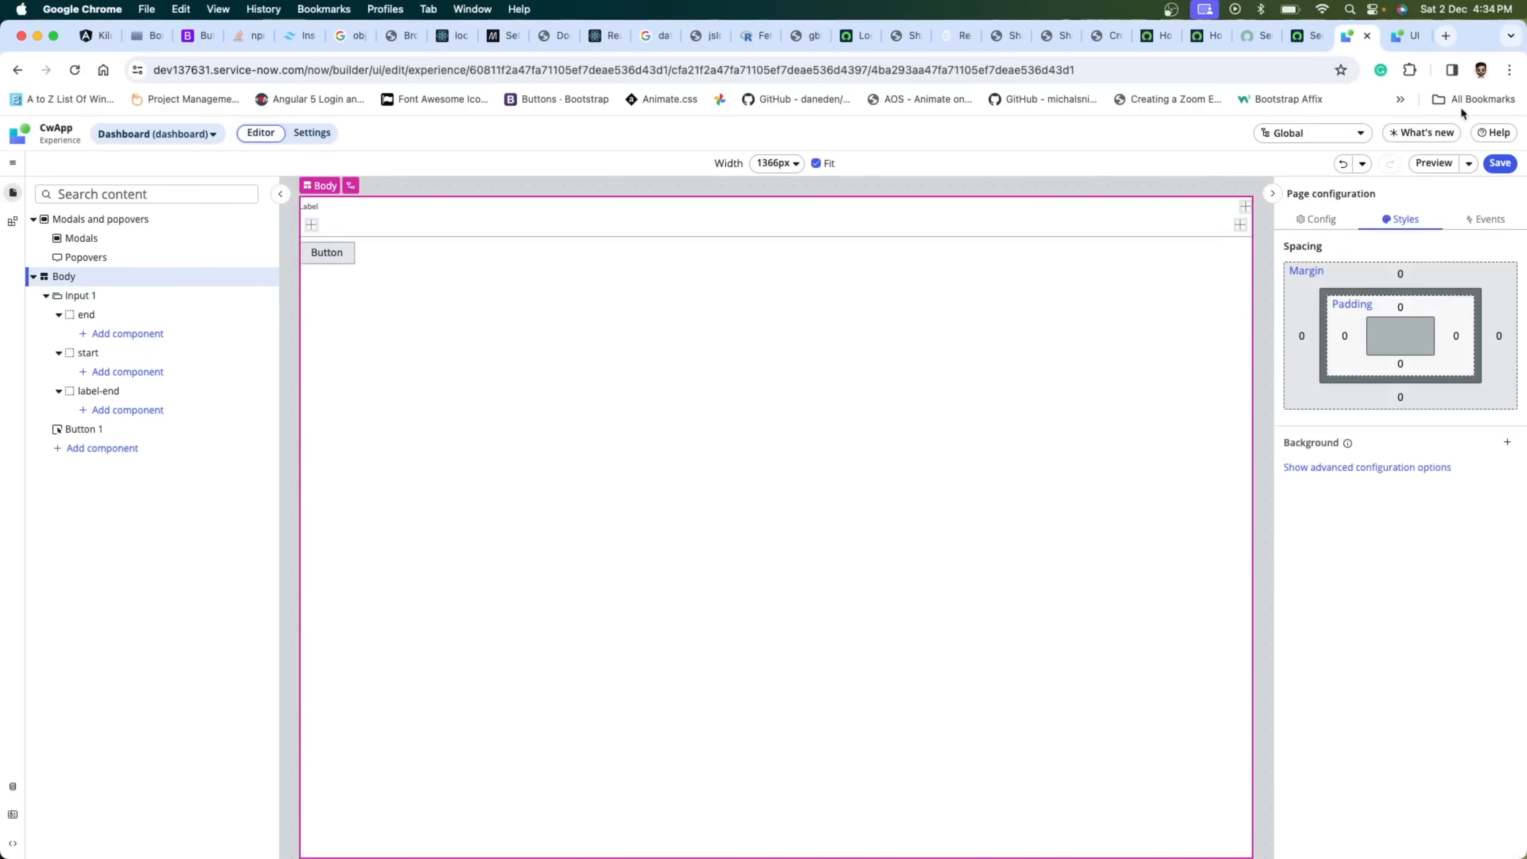
pyautogui.click(1492, 219)
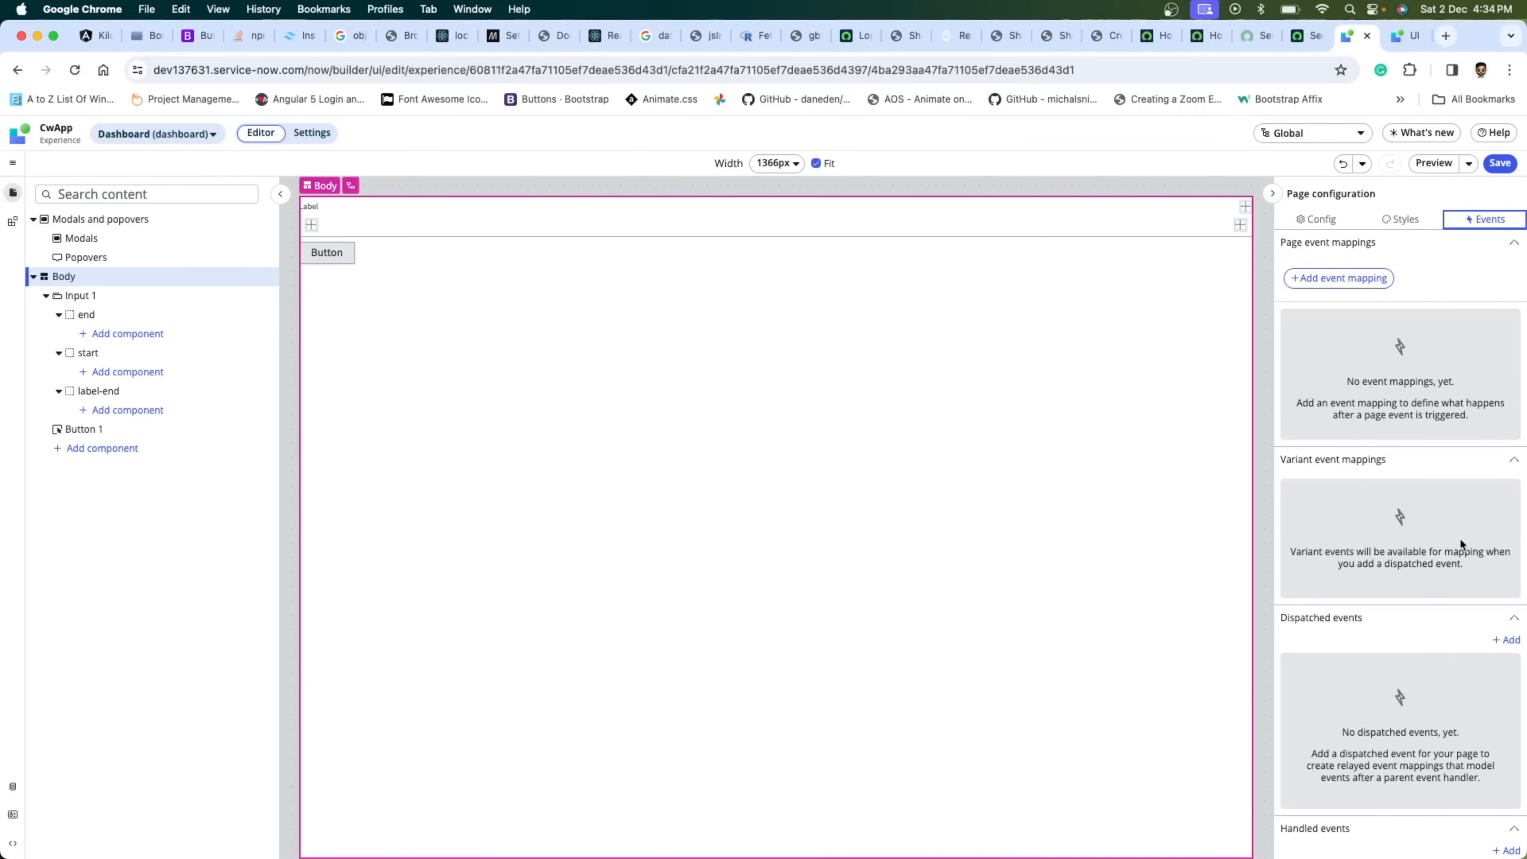
pyautogui.scroll(-3, 1461, 539)
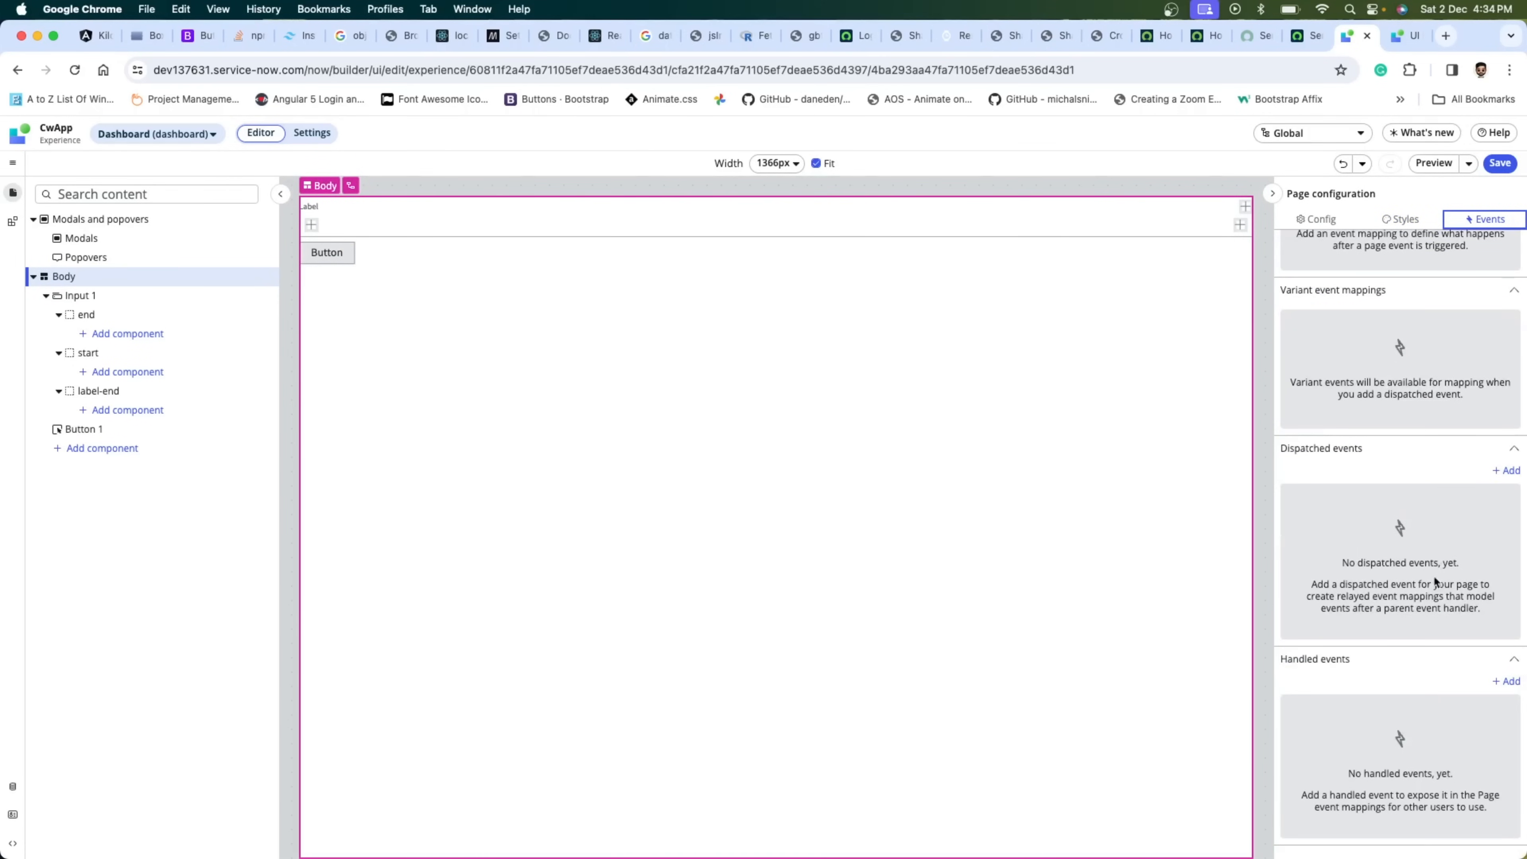
pyautogui.scroll(3, 1436, 577)
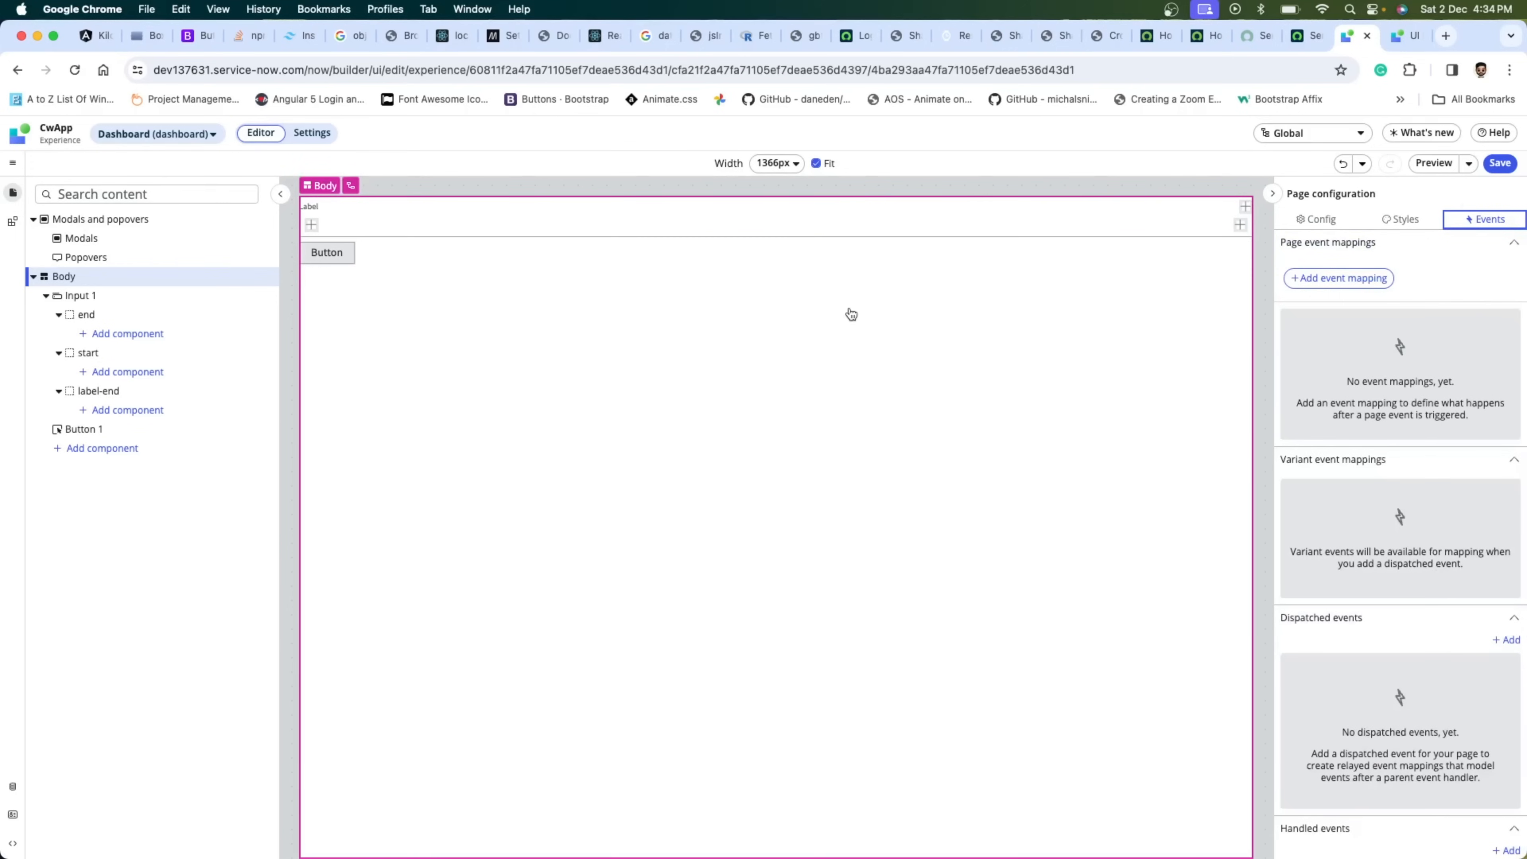
# - Compare the settings of the Input and Button components by selecting each in turn on the page
pyautogui.click(460, 232)
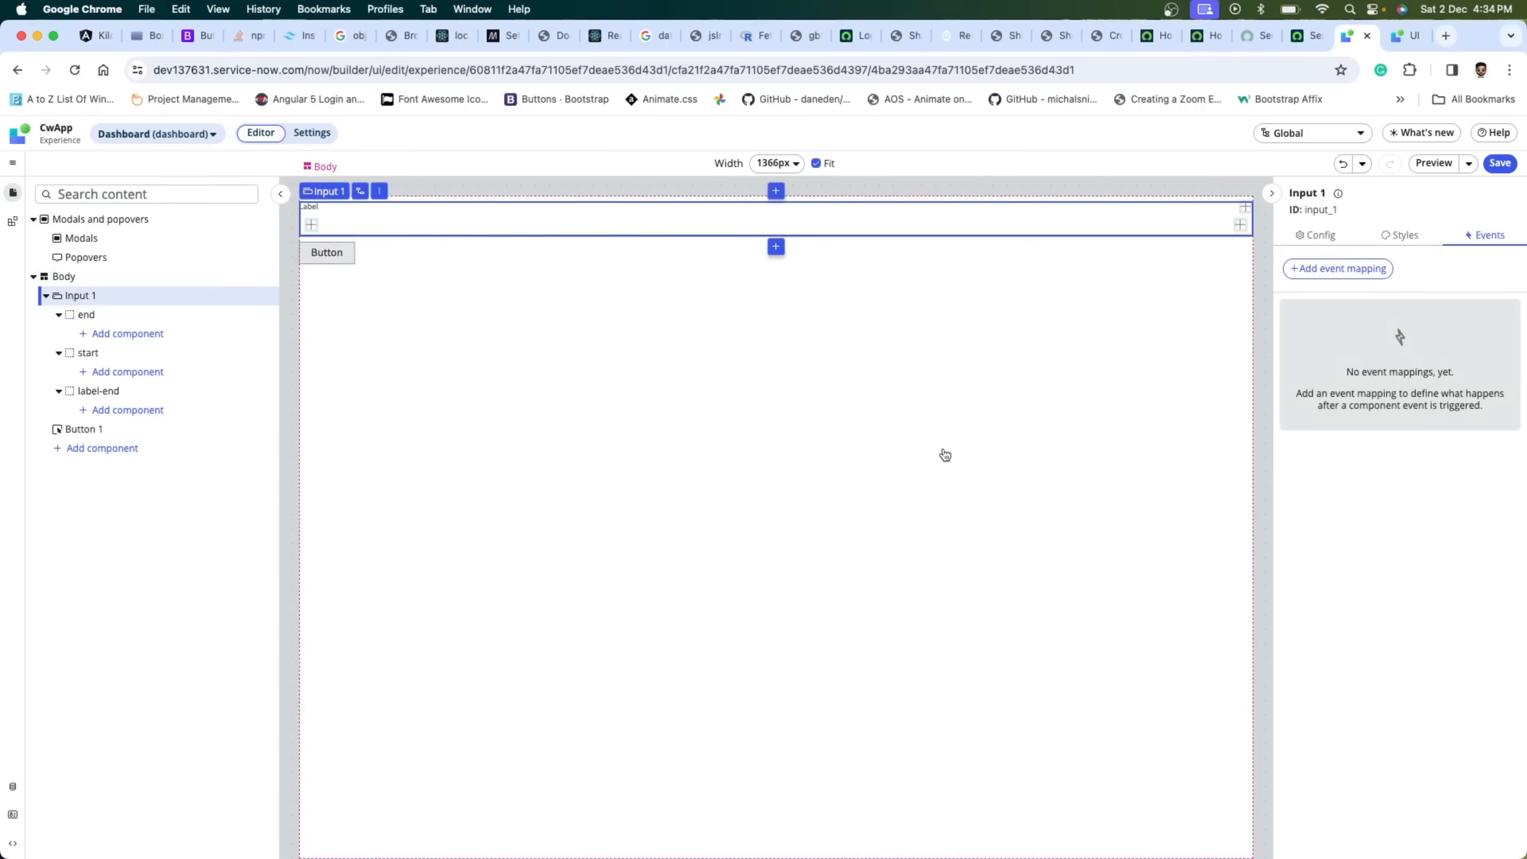
pyautogui.click(331, 252)
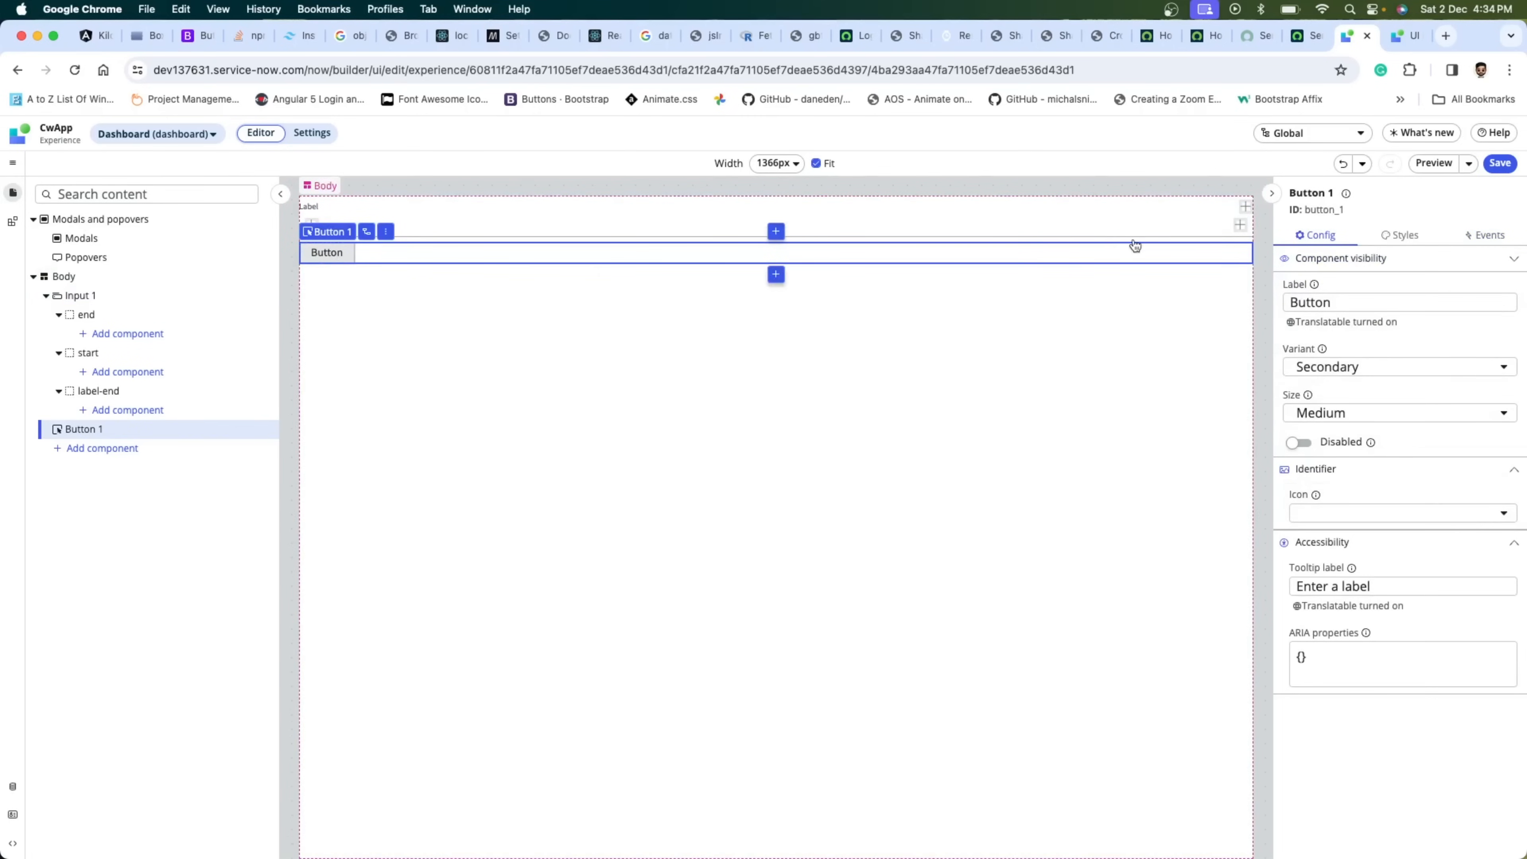
pyautogui.click(1130, 225)
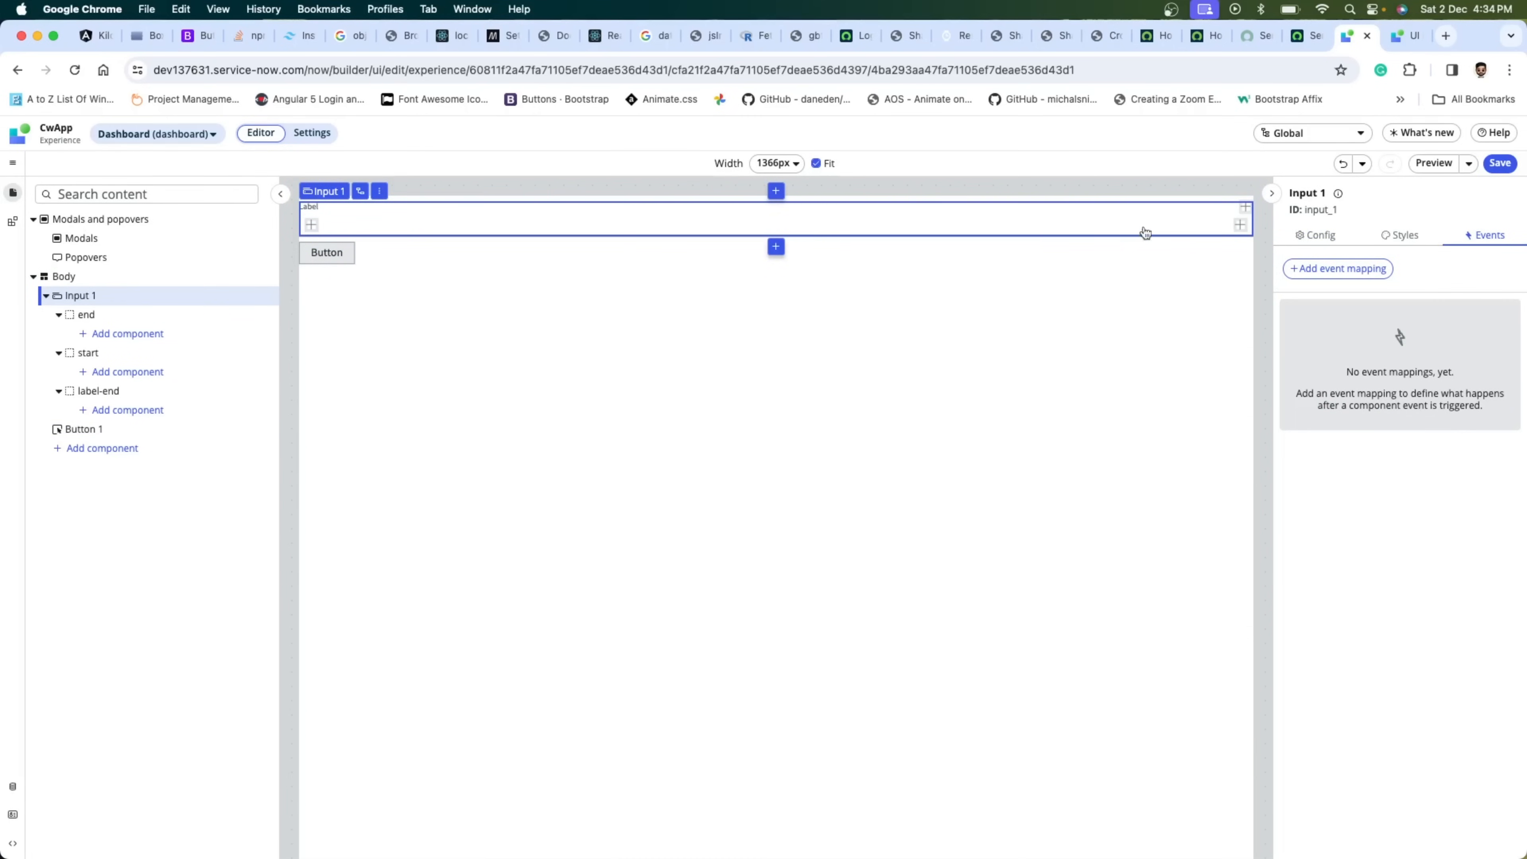
pyautogui.click(1316, 236)
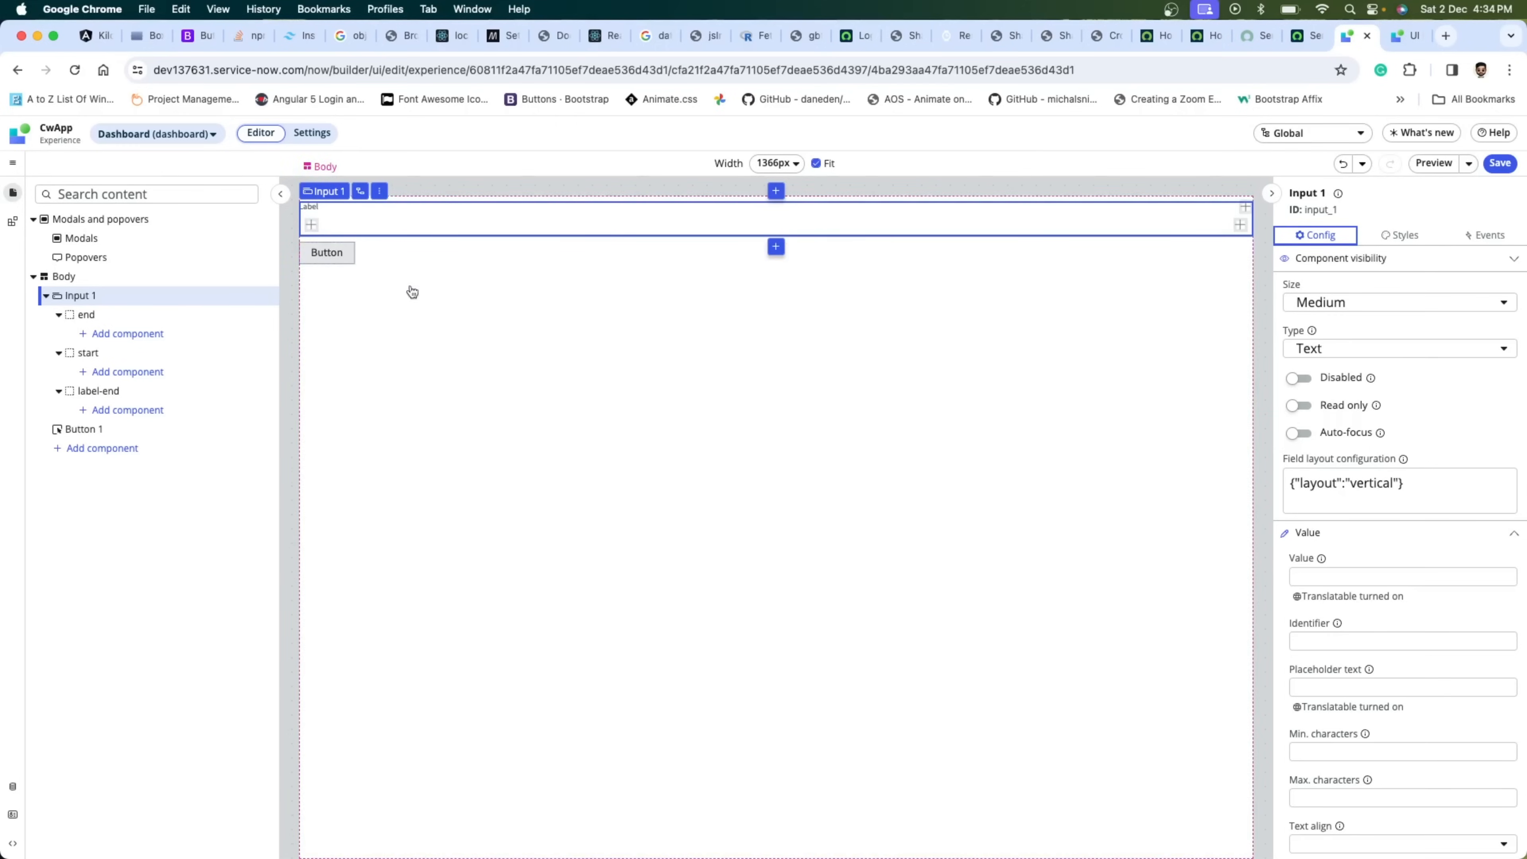
pyautogui.click(328, 255)
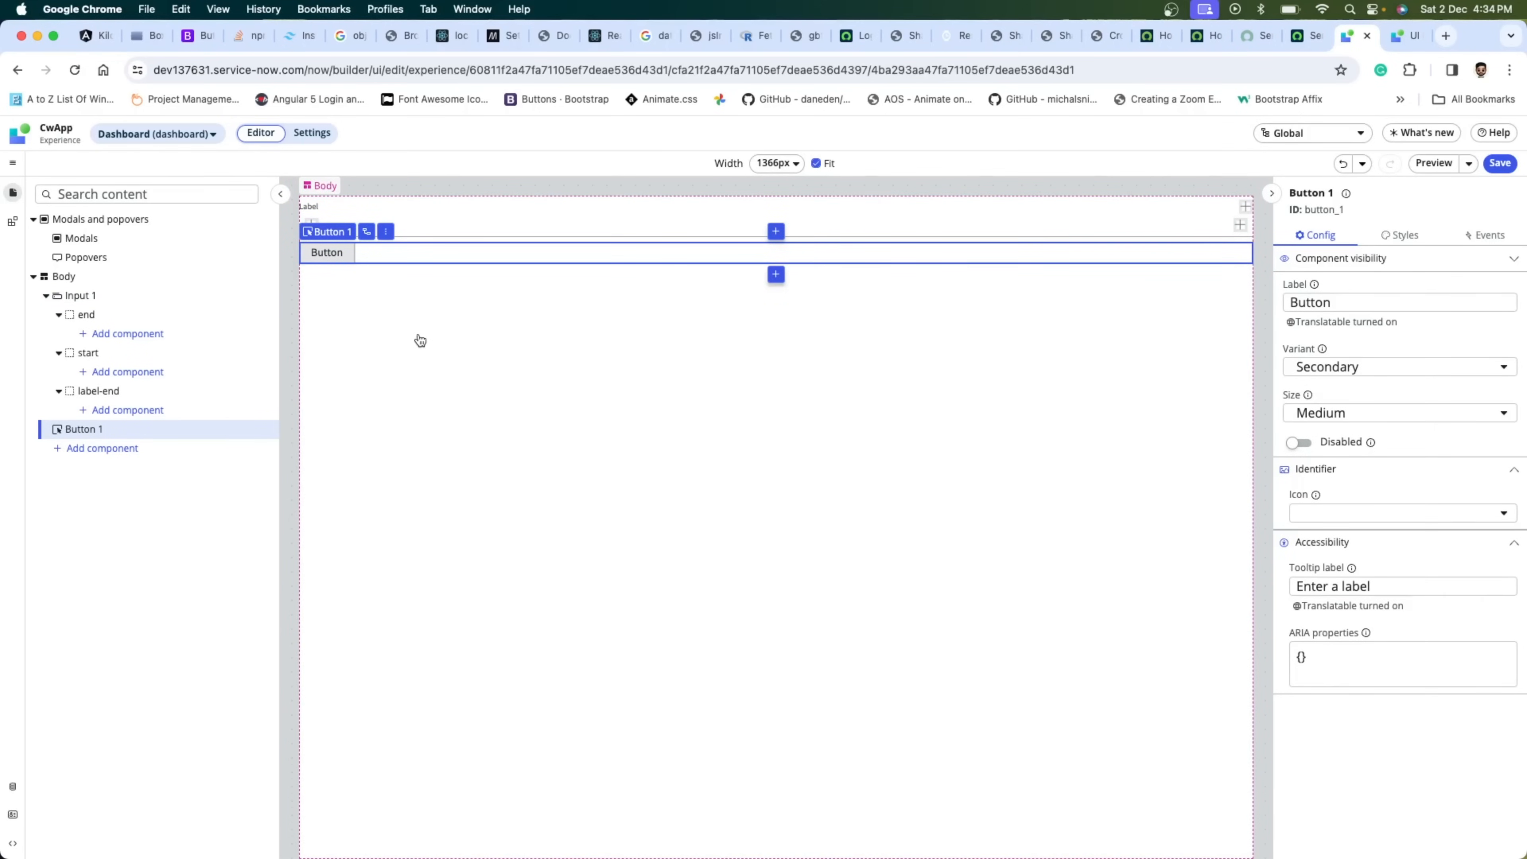
pyautogui.click(737, 224)
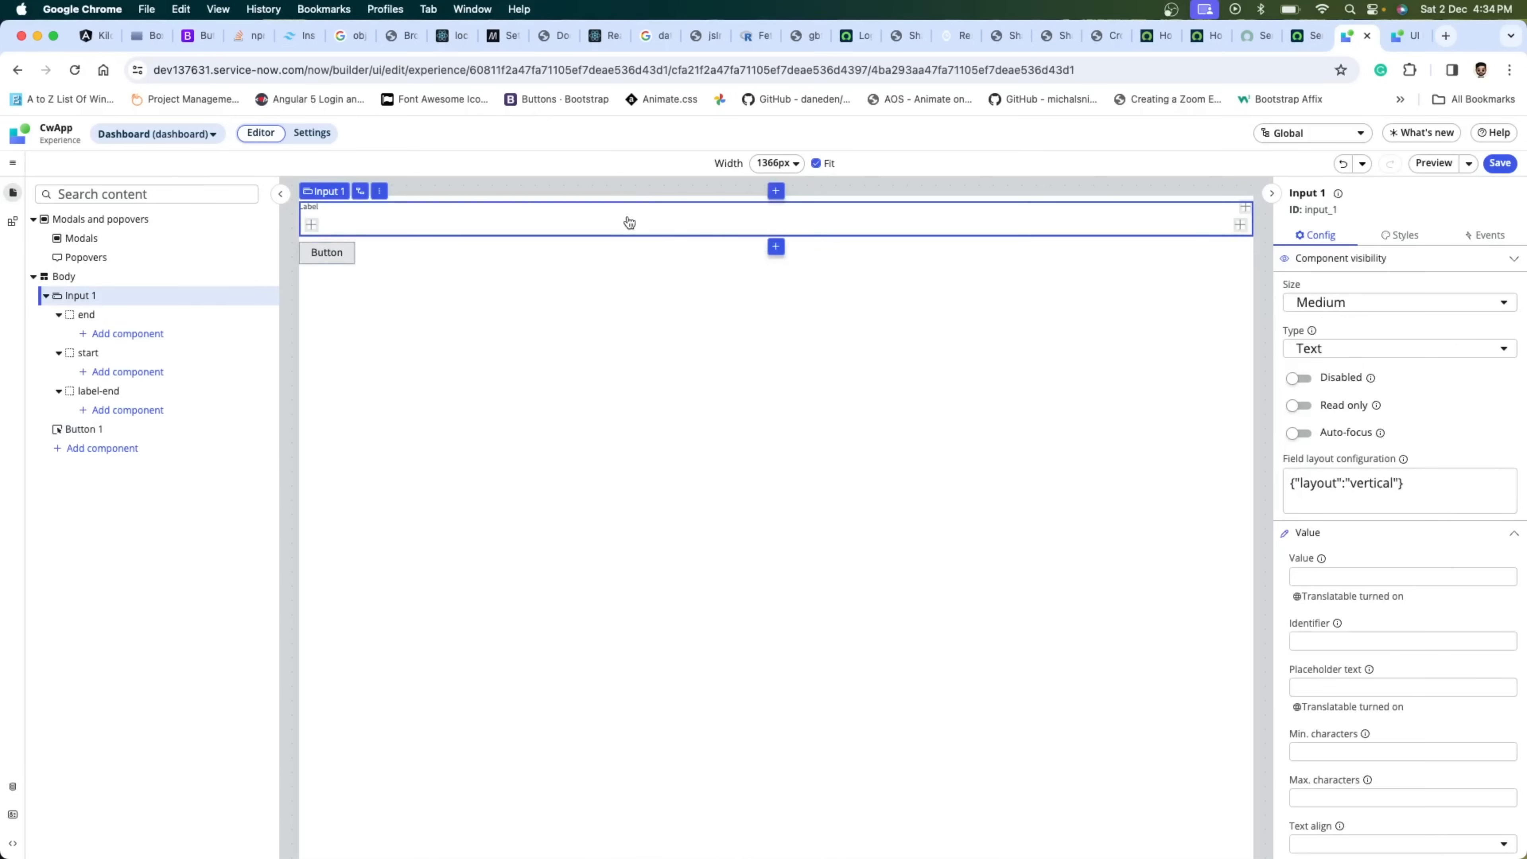
pyautogui.moveTo(1446, 497)
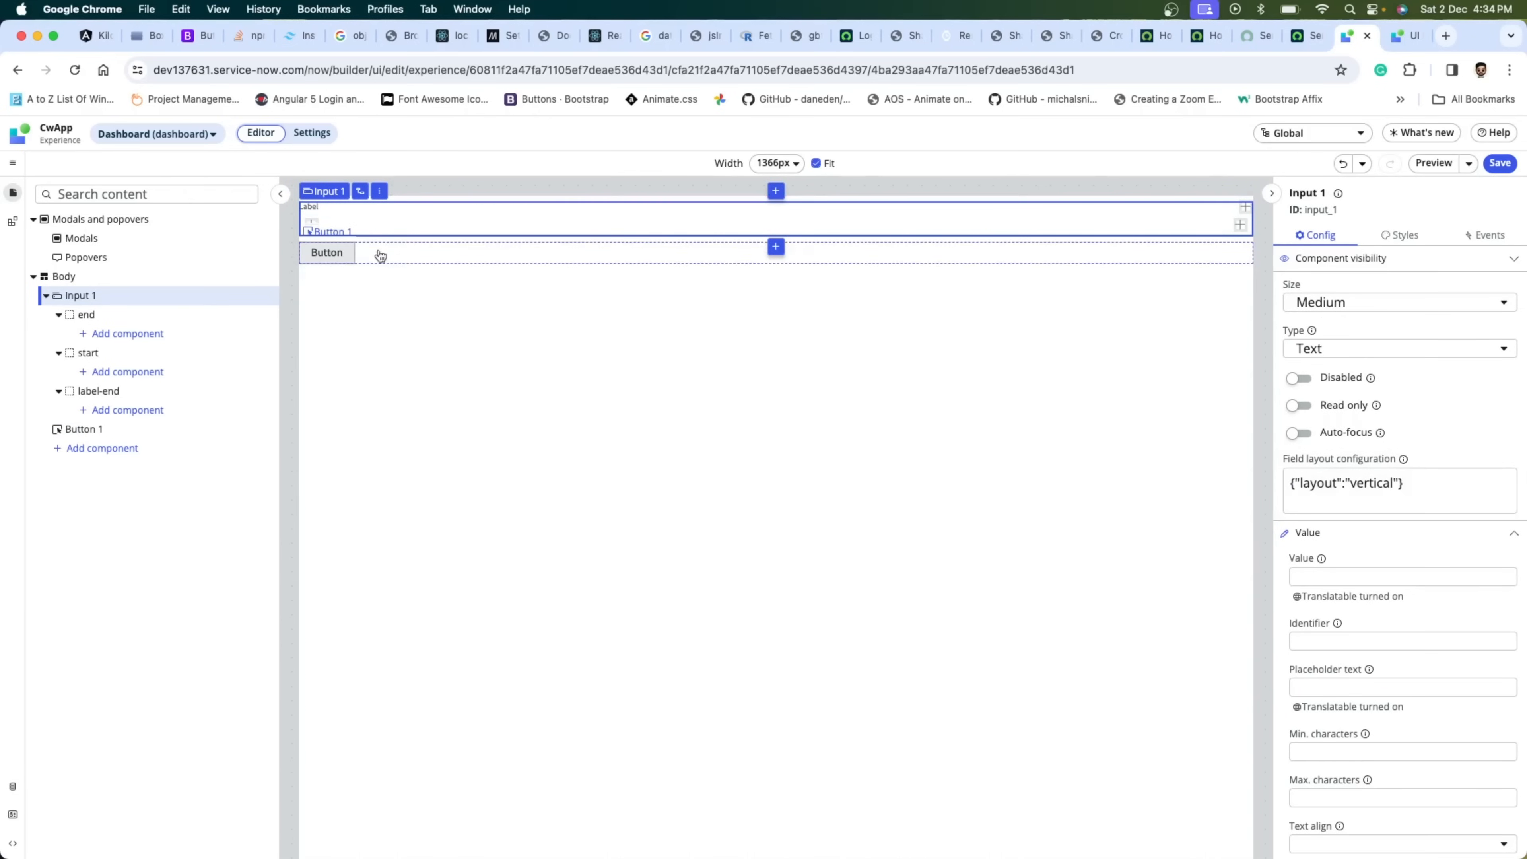
# - Look over the event handlers offered for the Button's clicked event, then its style settings
pyautogui.click(341, 252)
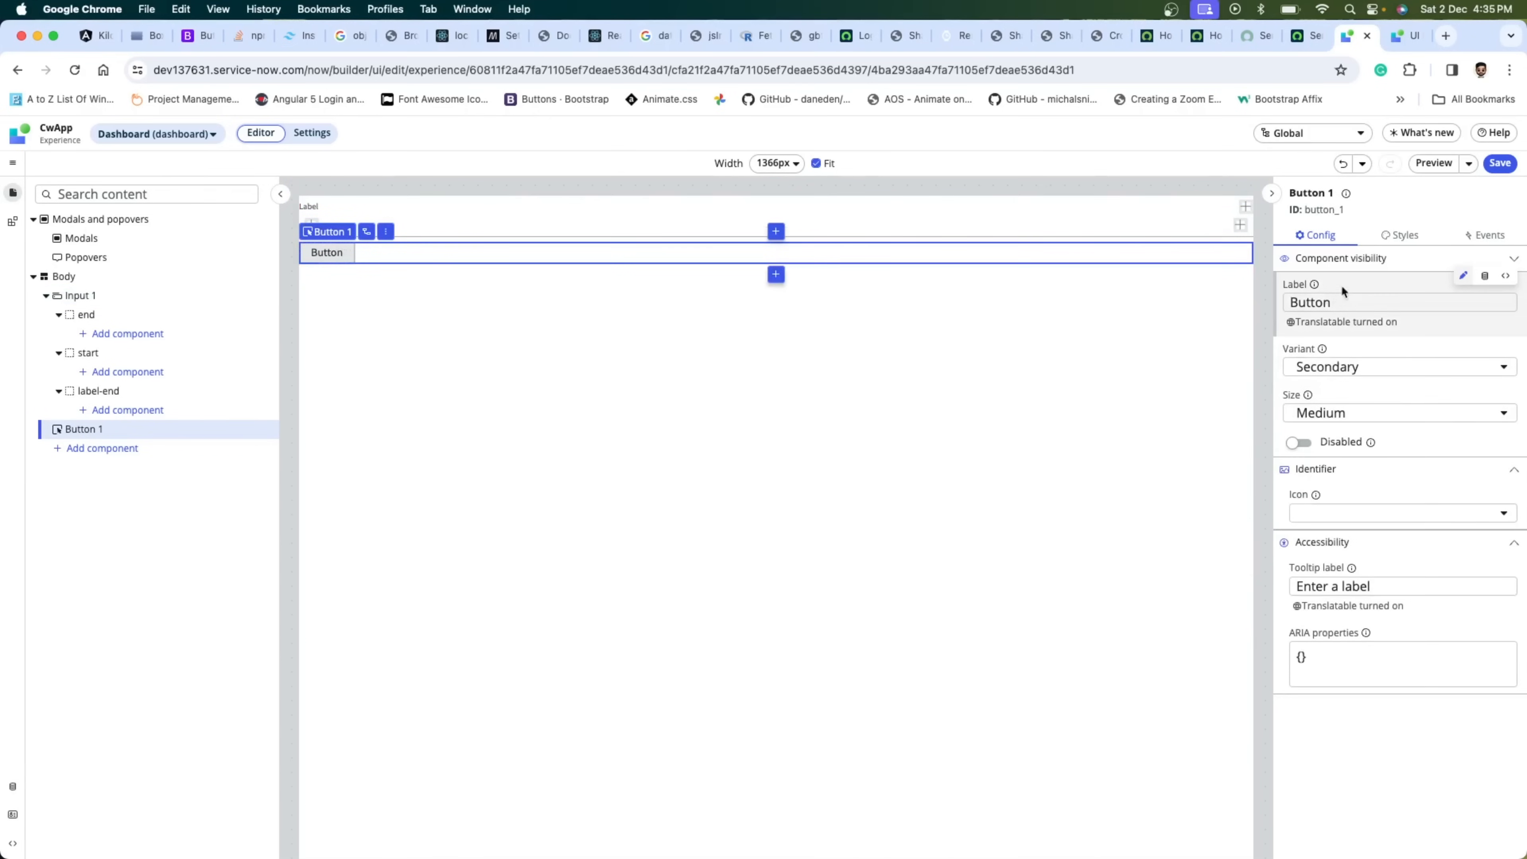
pyautogui.click(1485, 236)
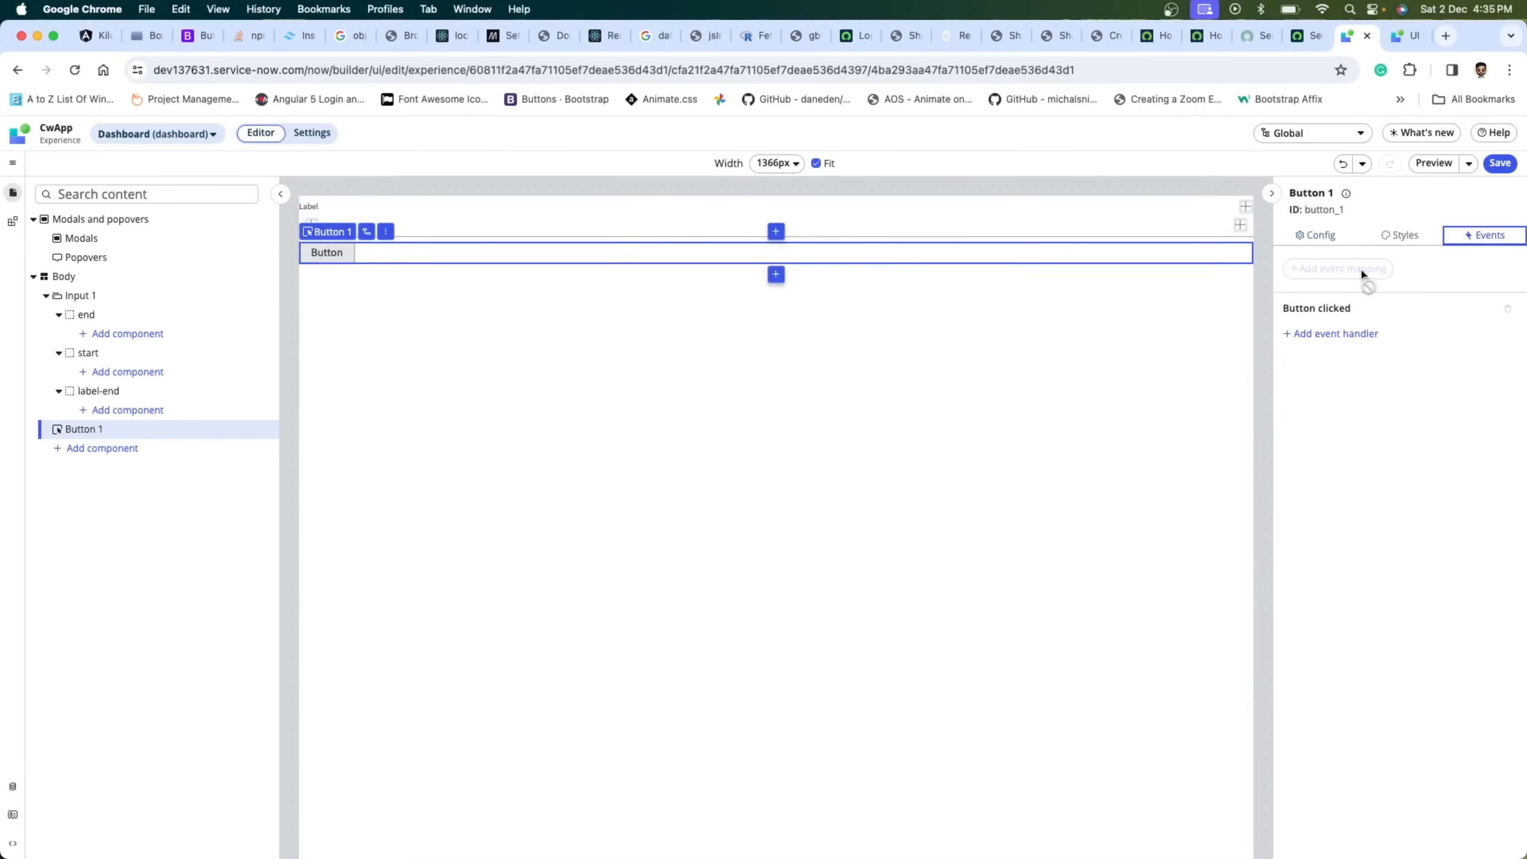
pyautogui.click(1320, 339)
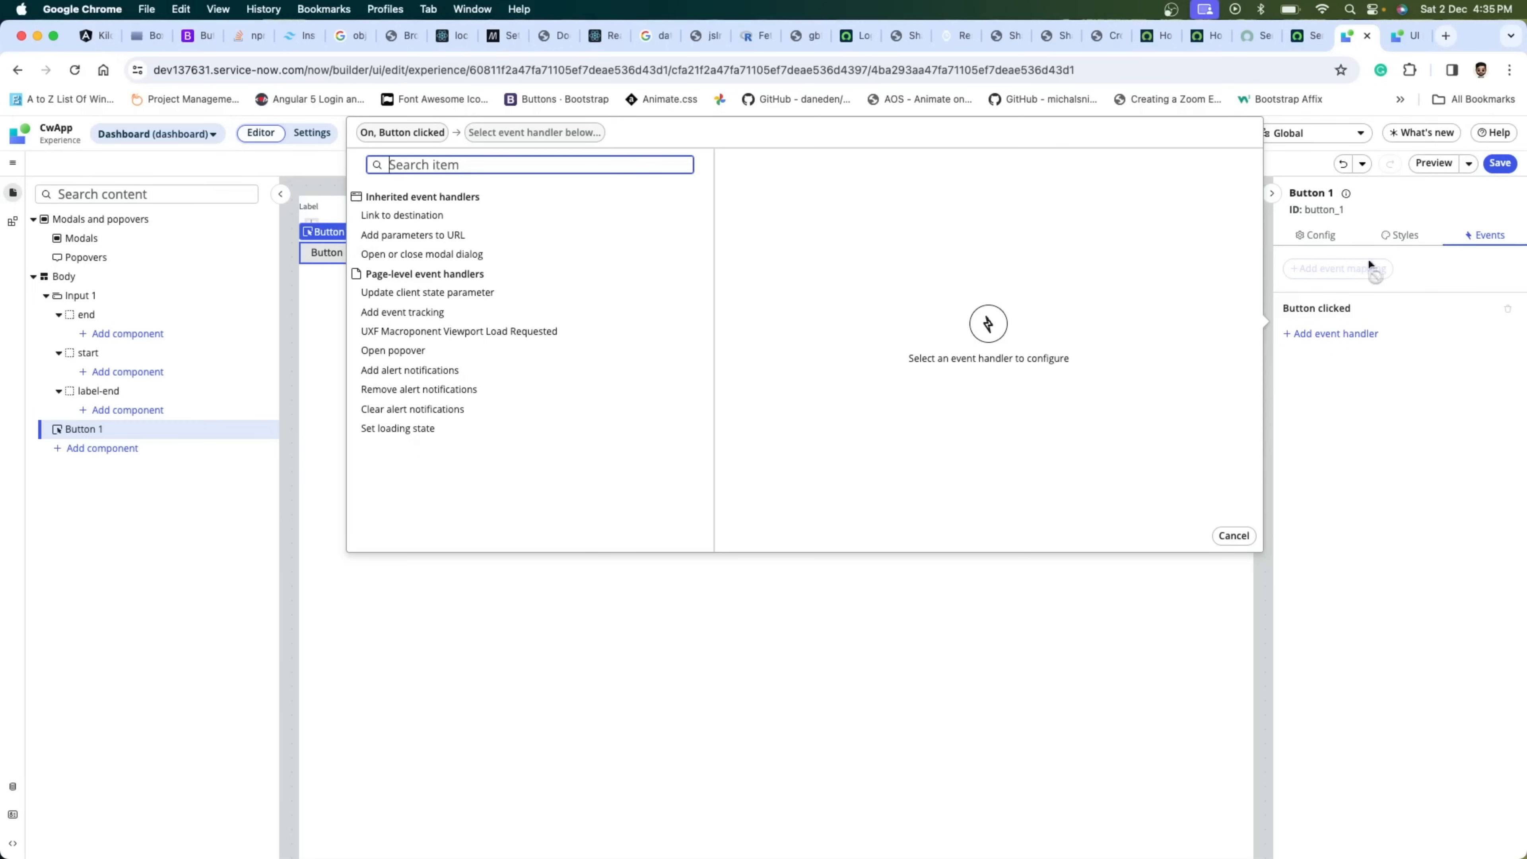
pyautogui.click(1386, 236)
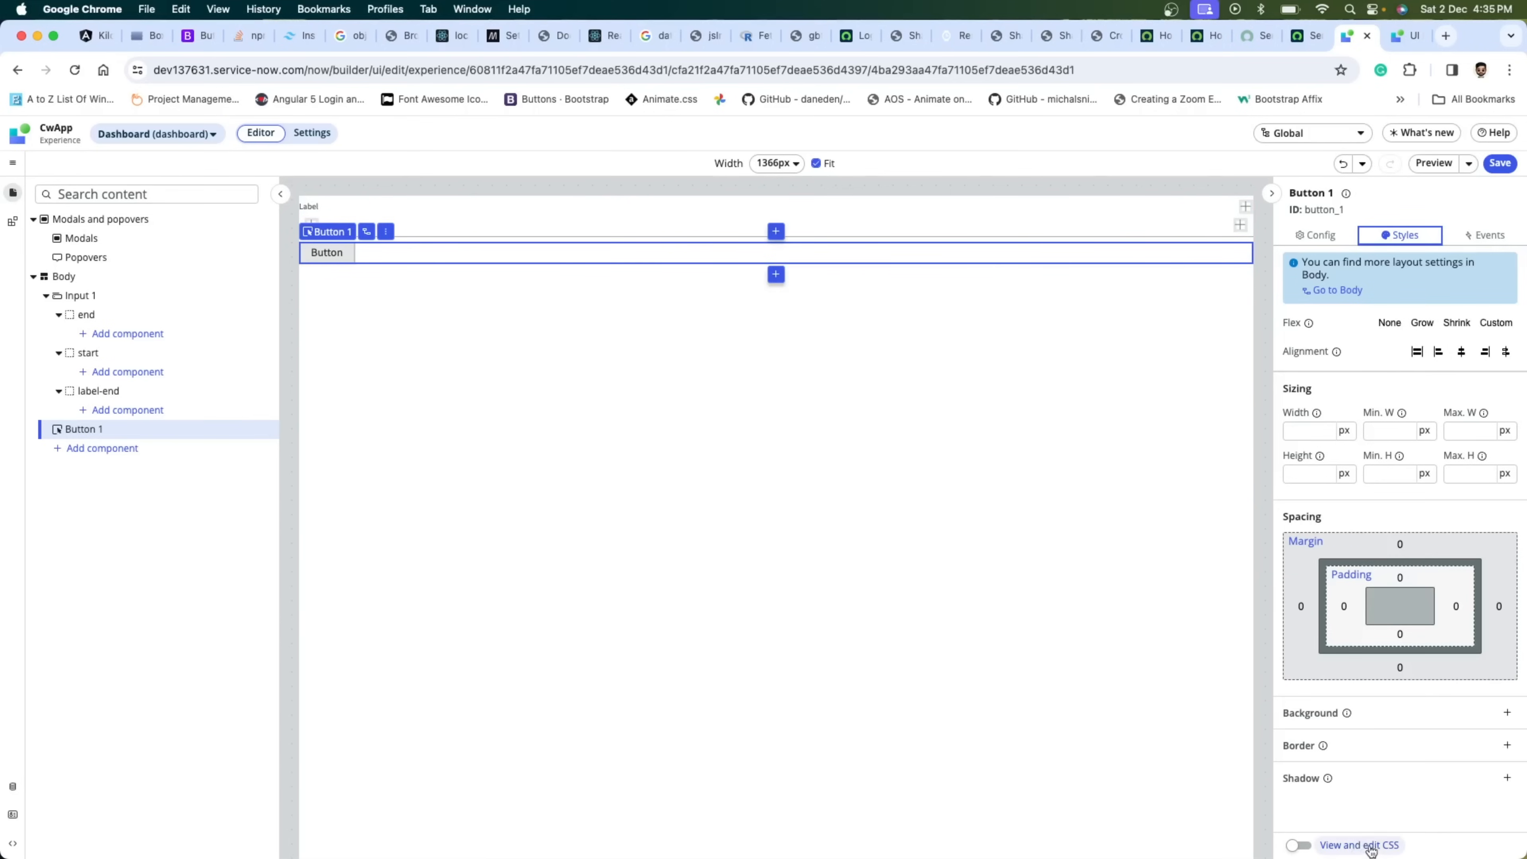
# - Review the page's content tree by selecting the Body, Input 1 and Button 1, and collapse the Input's nested slots
pyautogui.click(721, 484)
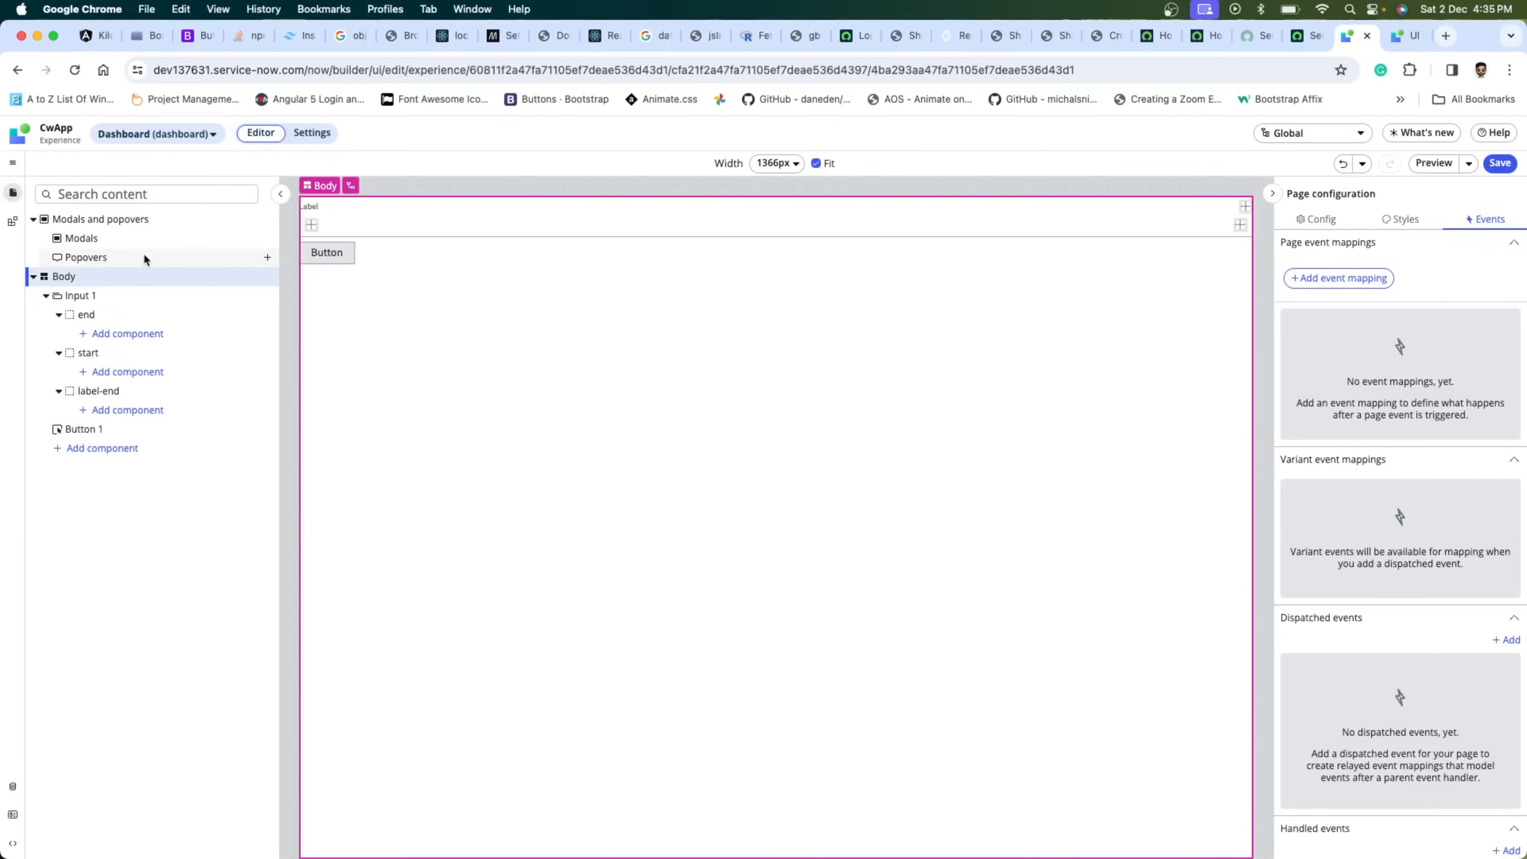
pyautogui.click(35, 277)
pyautogui.click(35, 277)
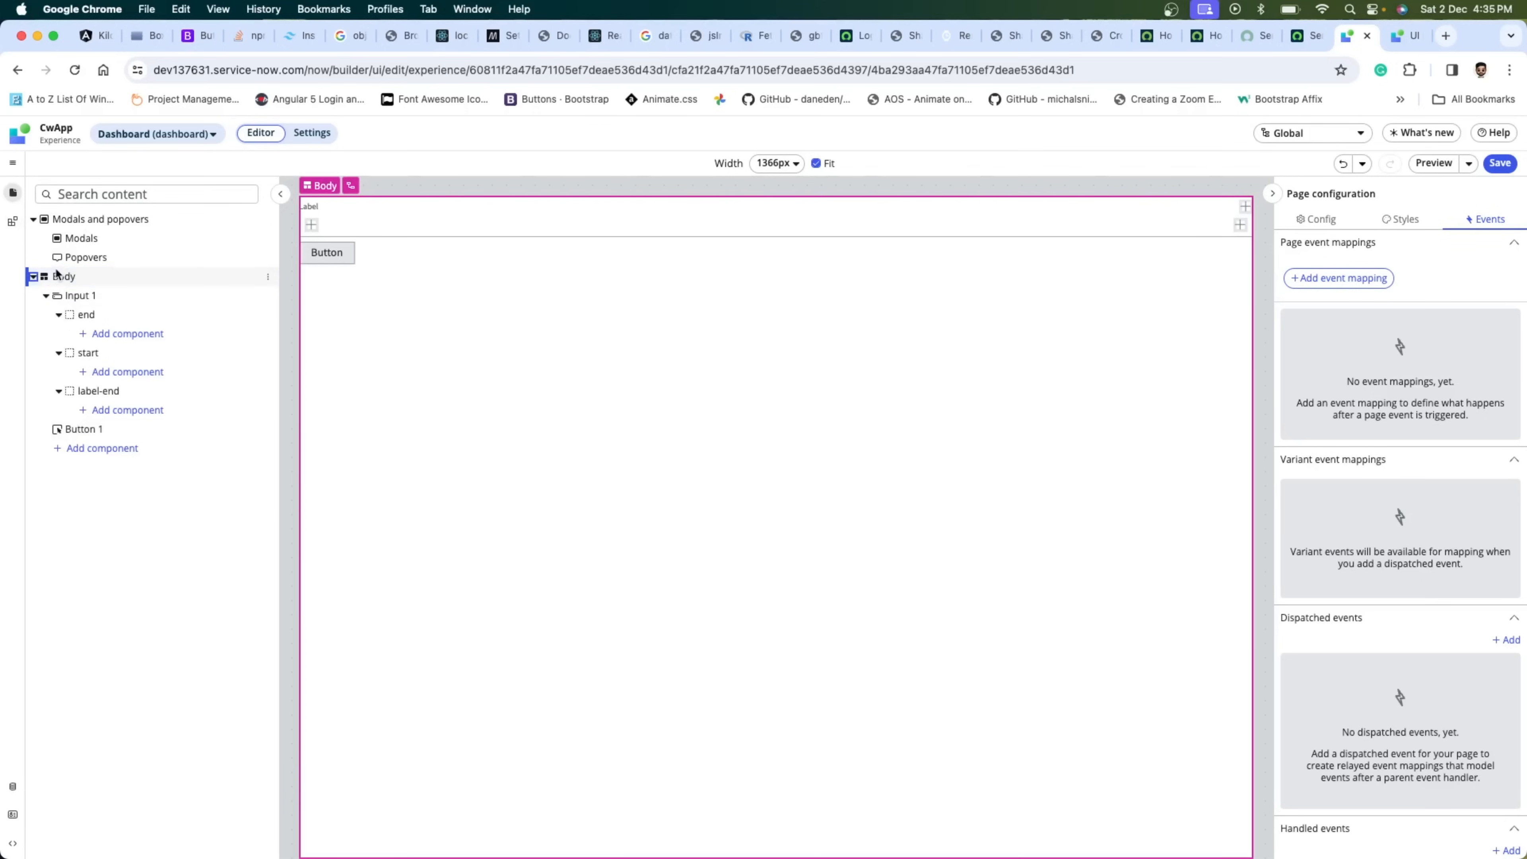
pyautogui.click(341, 258)
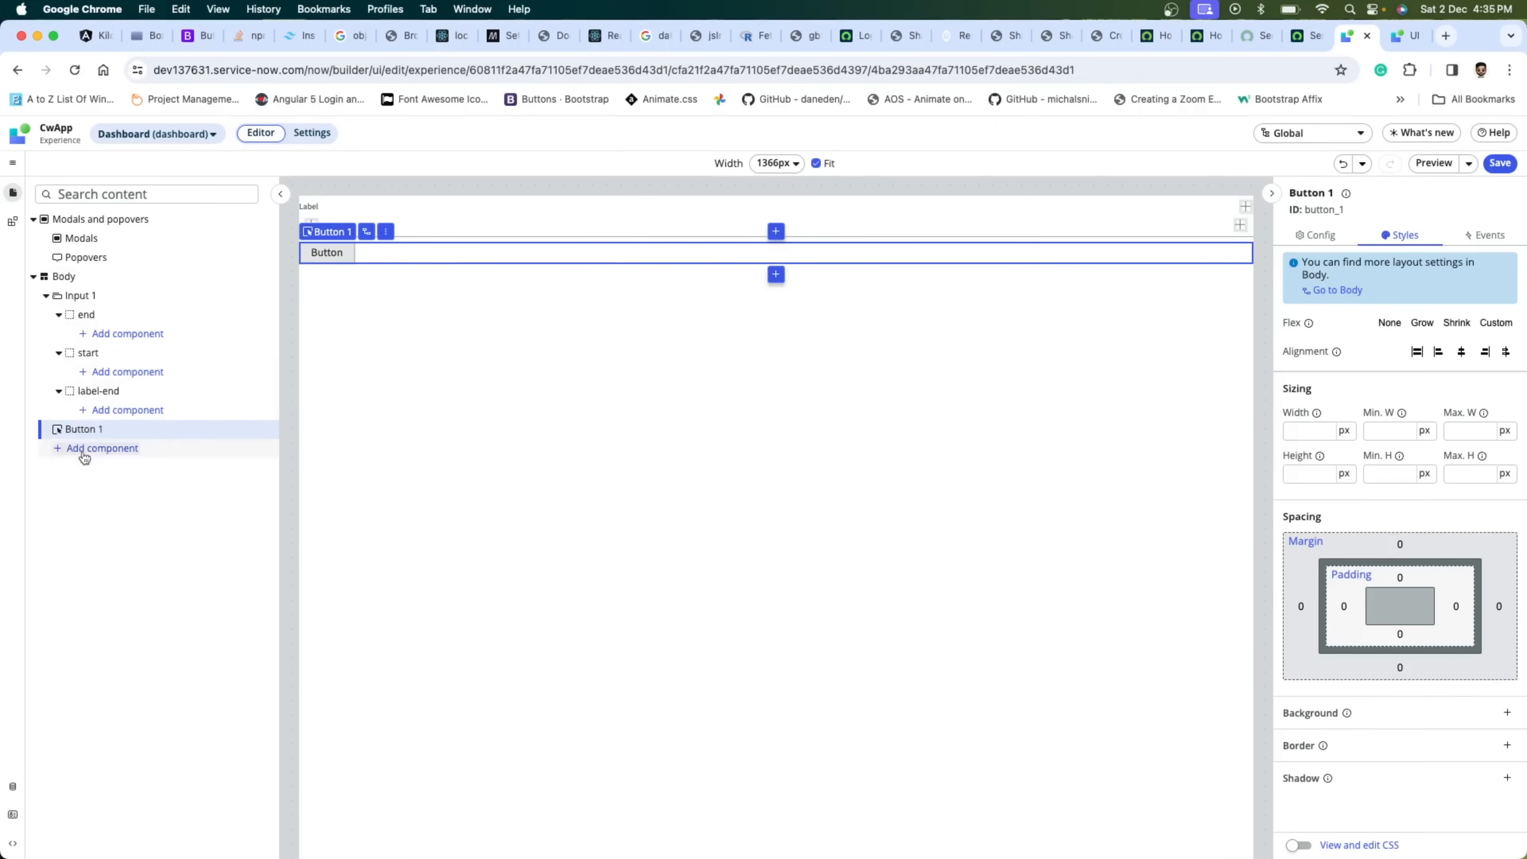
pyautogui.click(99, 295)
pyautogui.click(45, 296)
pyautogui.click(82, 315)
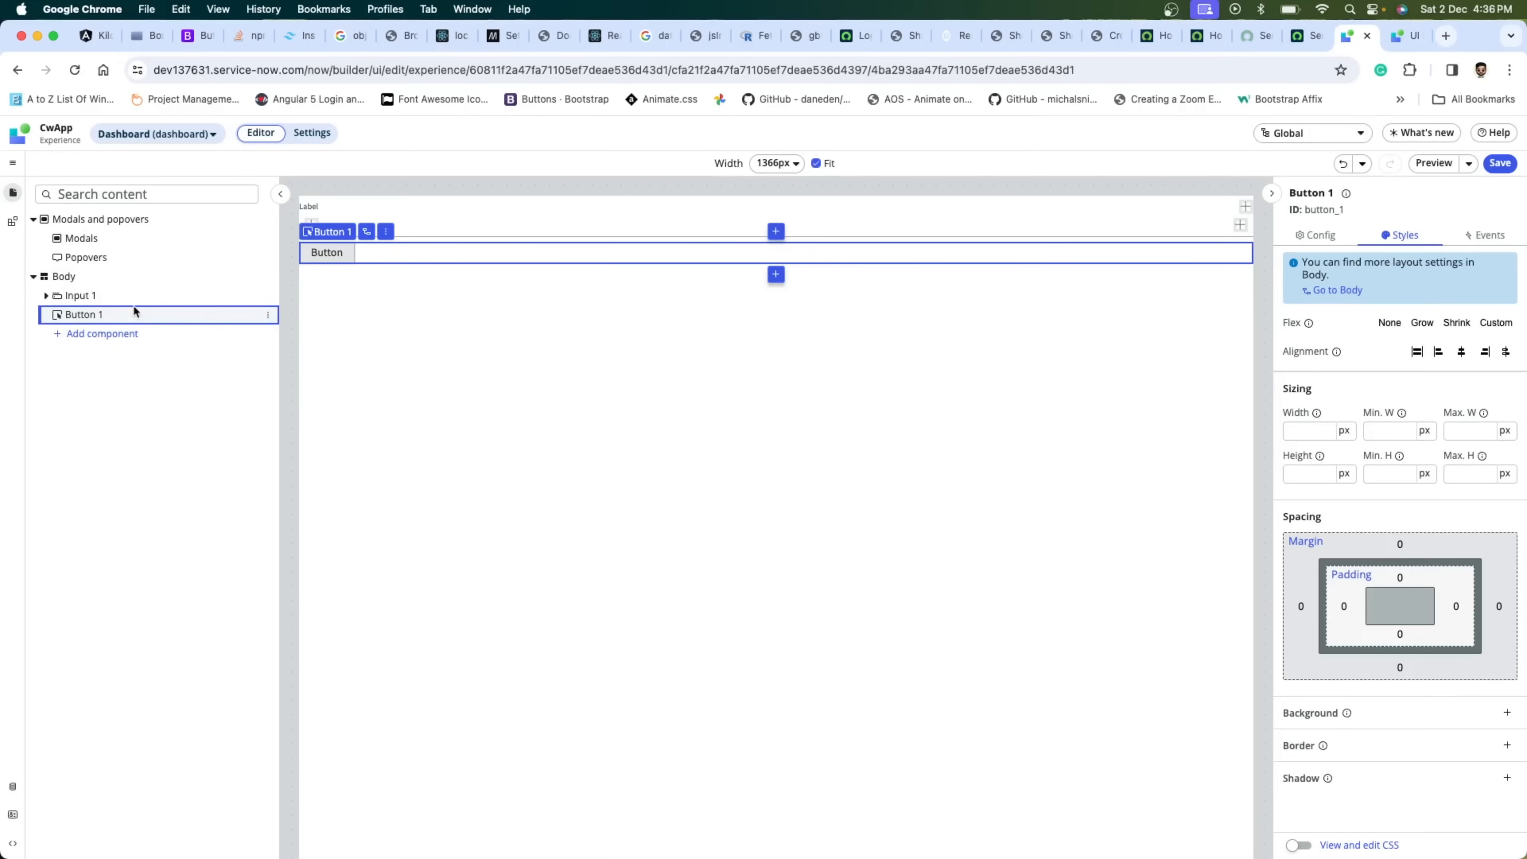
pyautogui.click(125, 296)
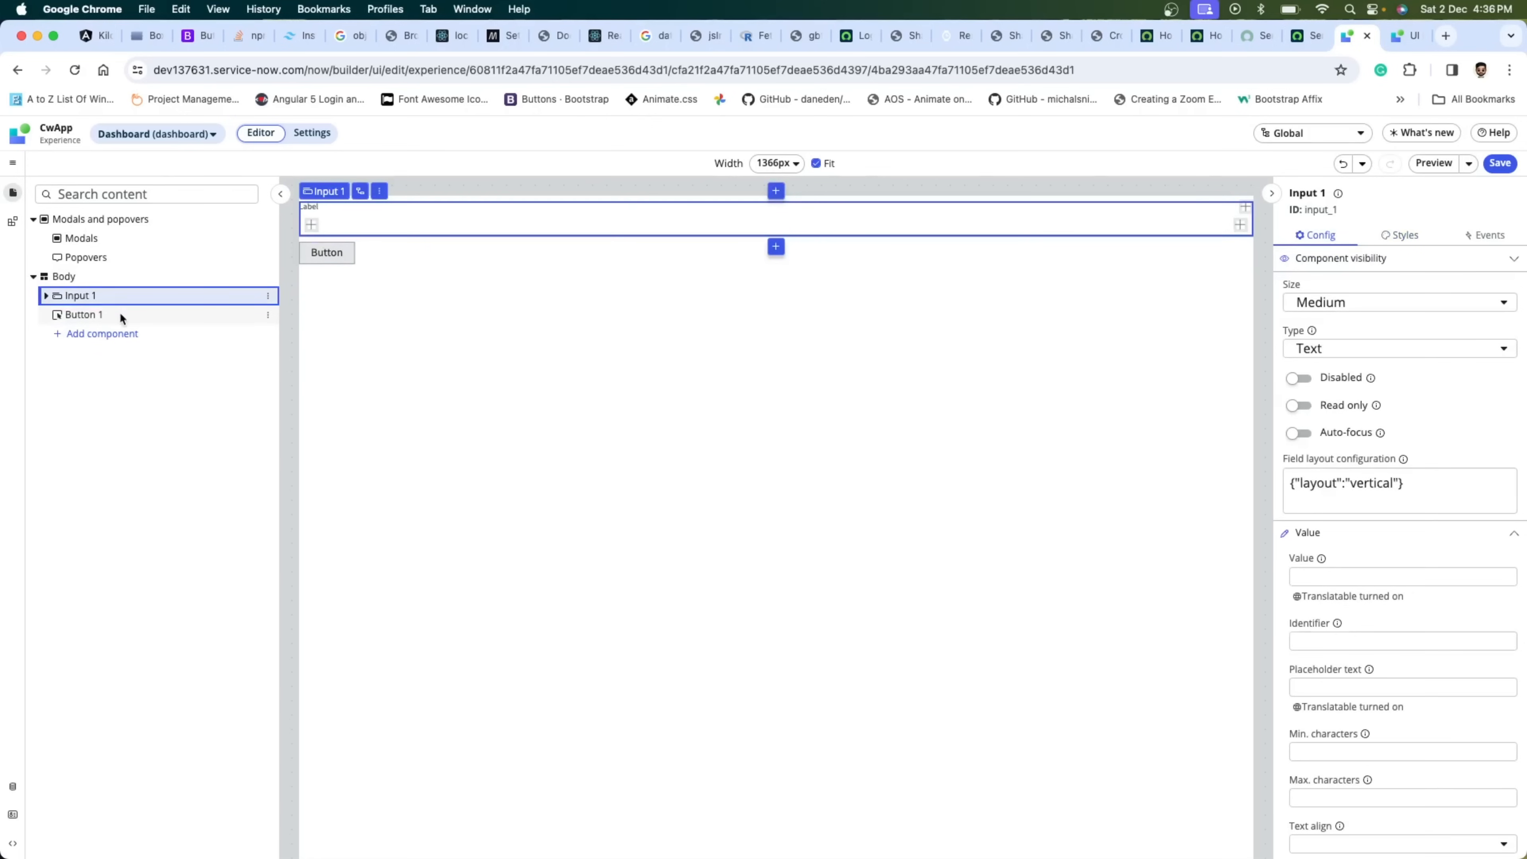
pyautogui.click(120, 315)
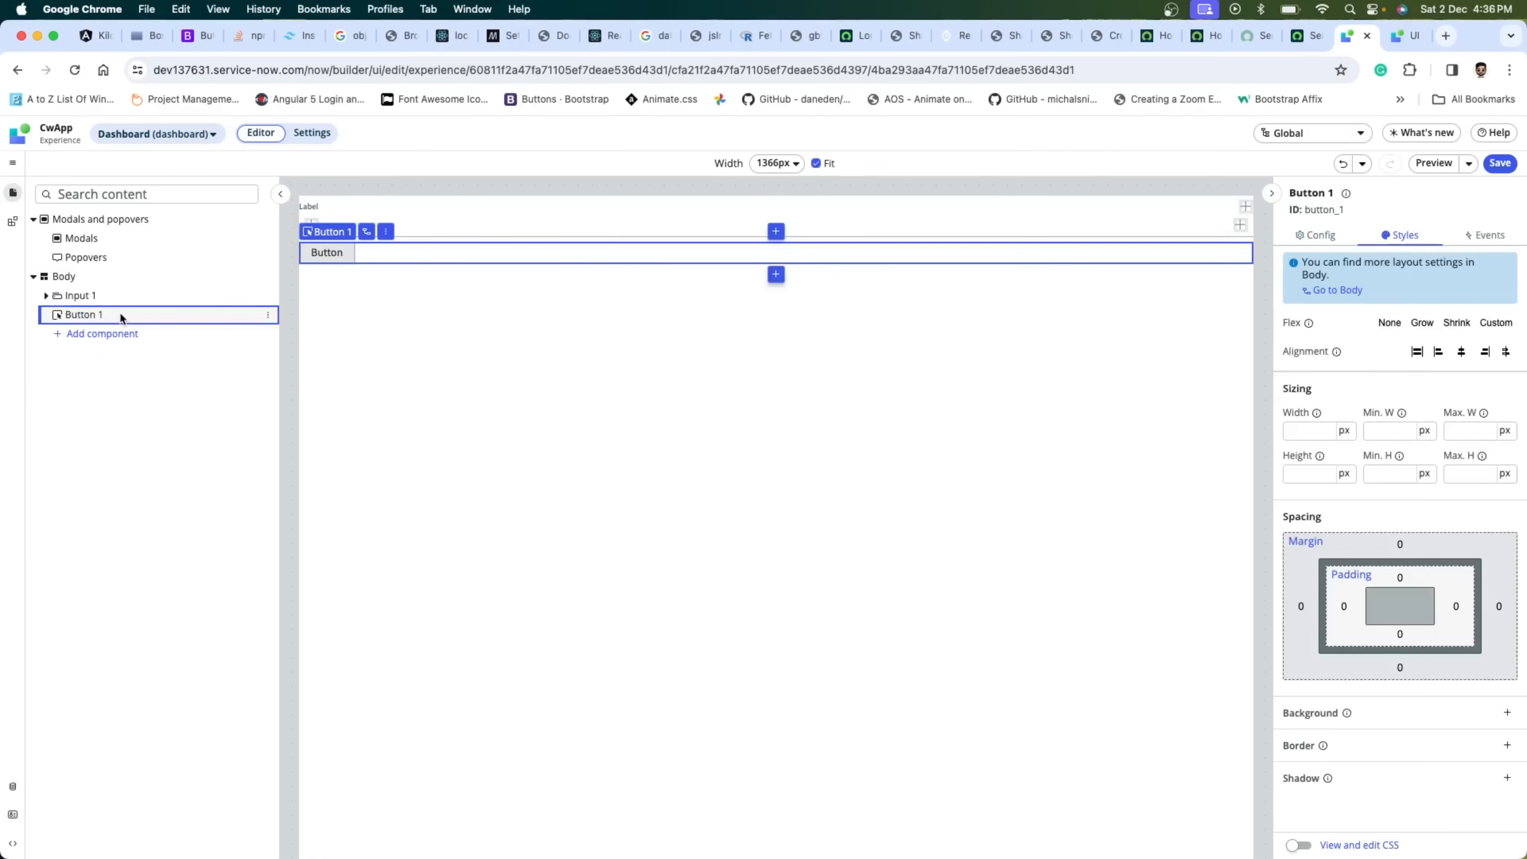
# - Add a single-column layout to the Body after Button 1 and look over the components offered for its column
pyautogui.click(126, 339)
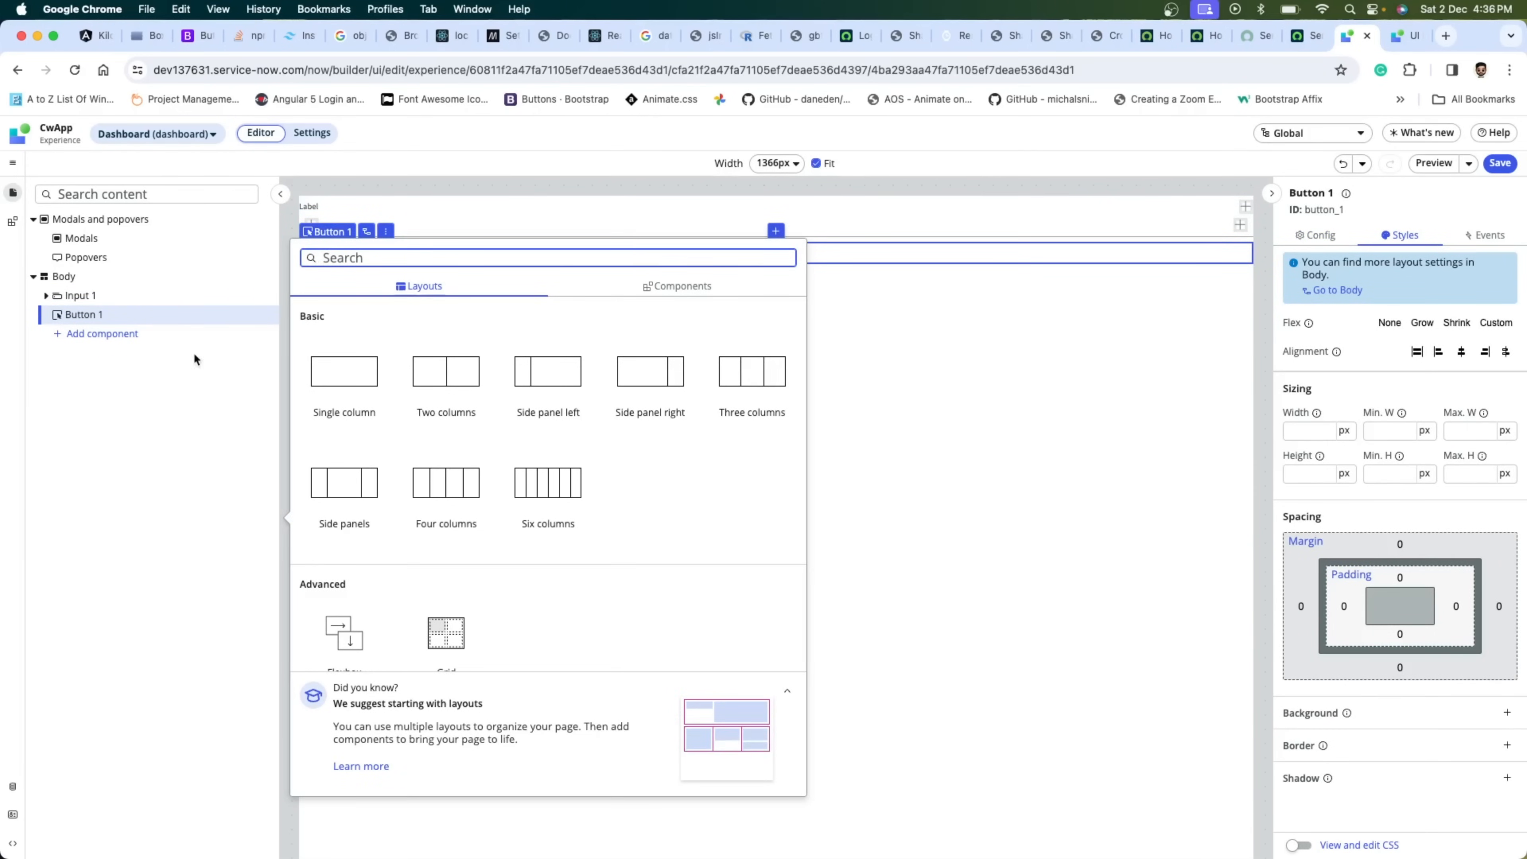
pyautogui.click(344, 371)
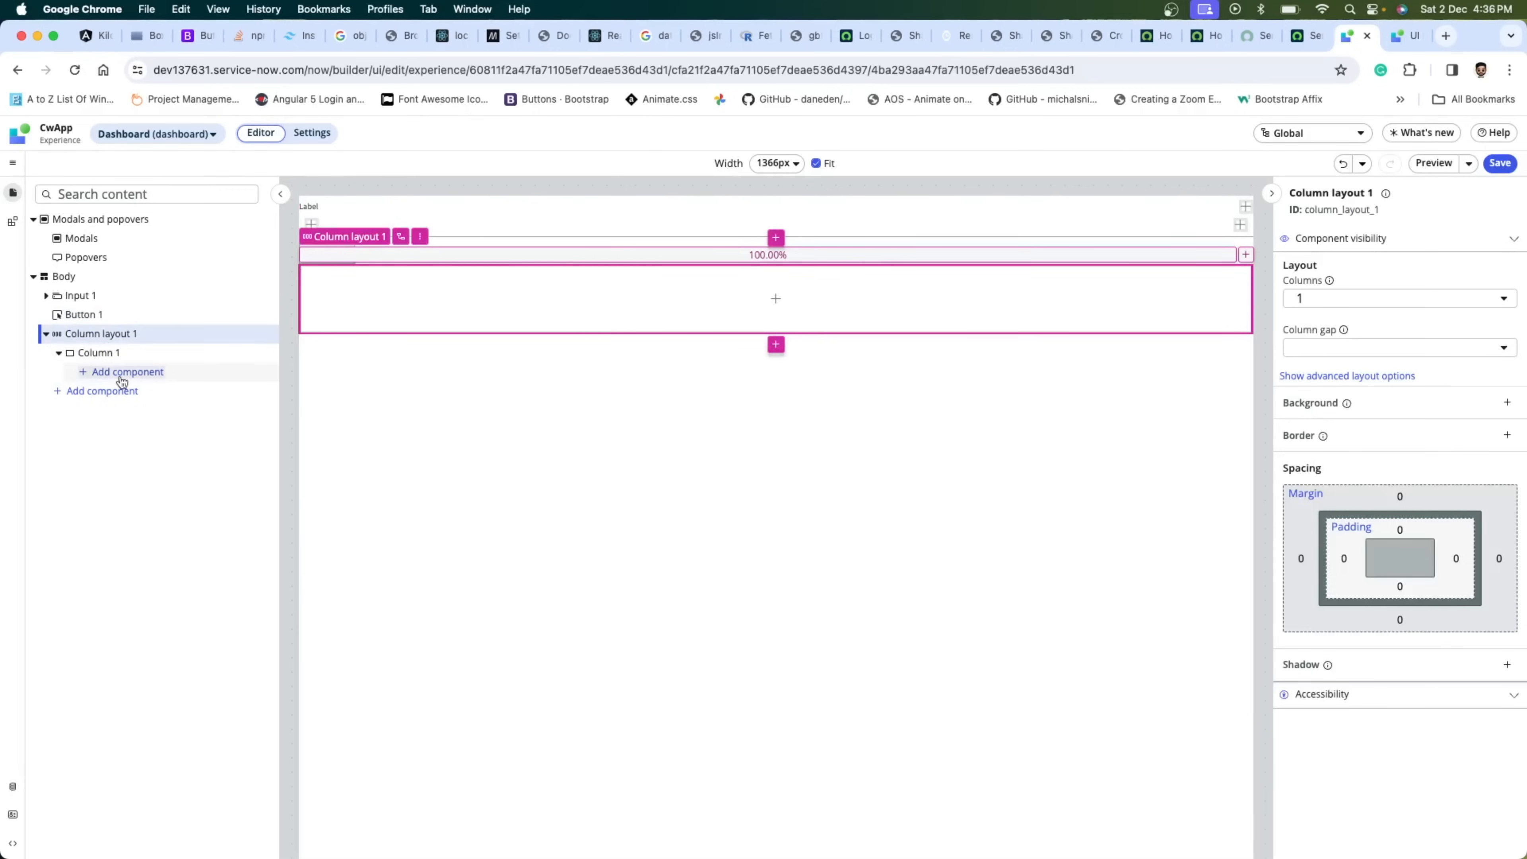
pyautogui.click(46, 334)
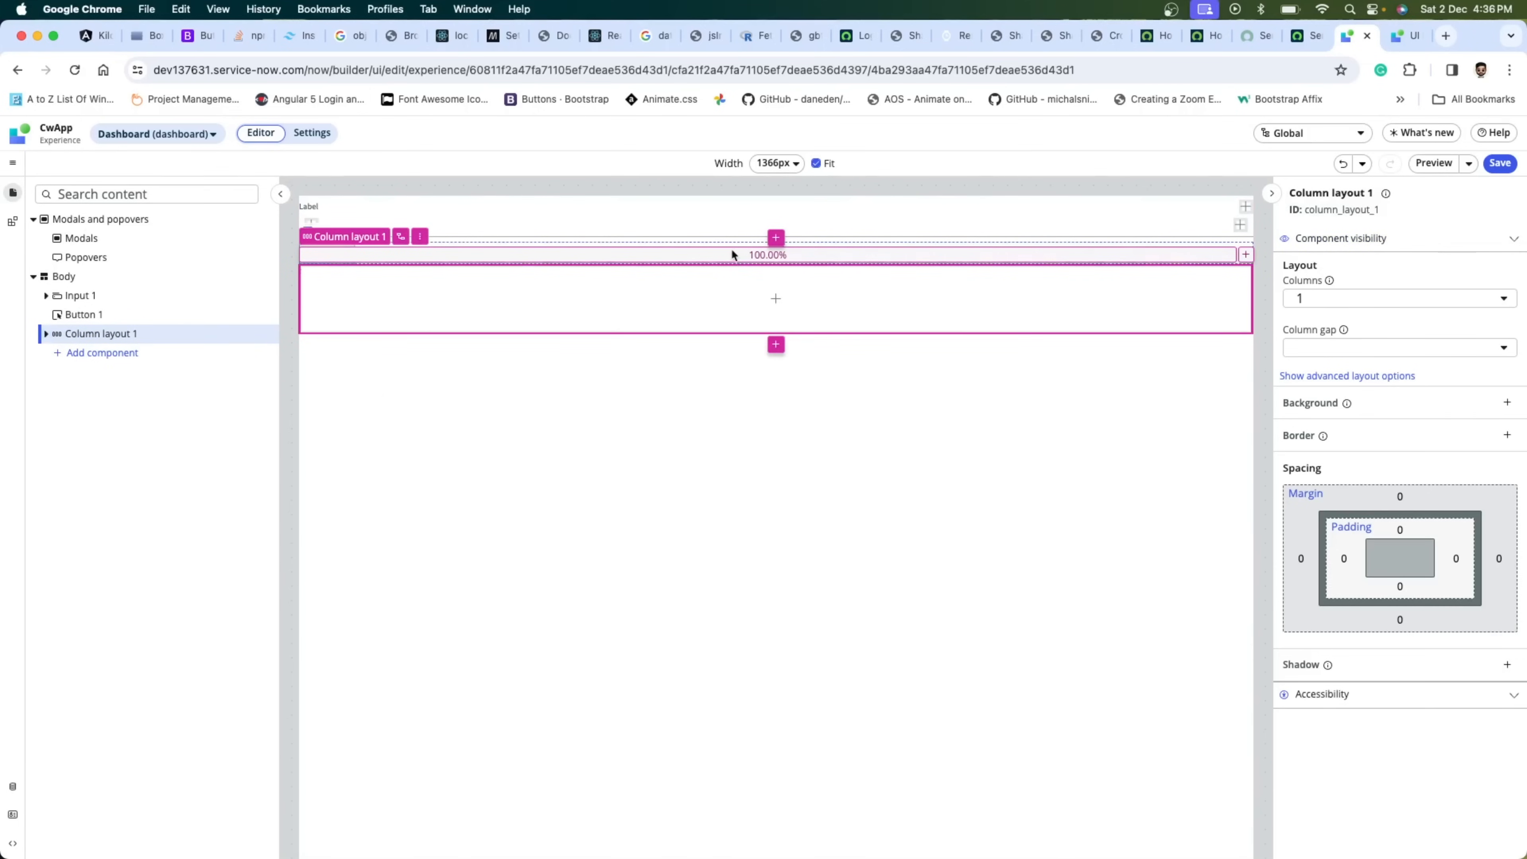
pyautogui.click(647, 311)
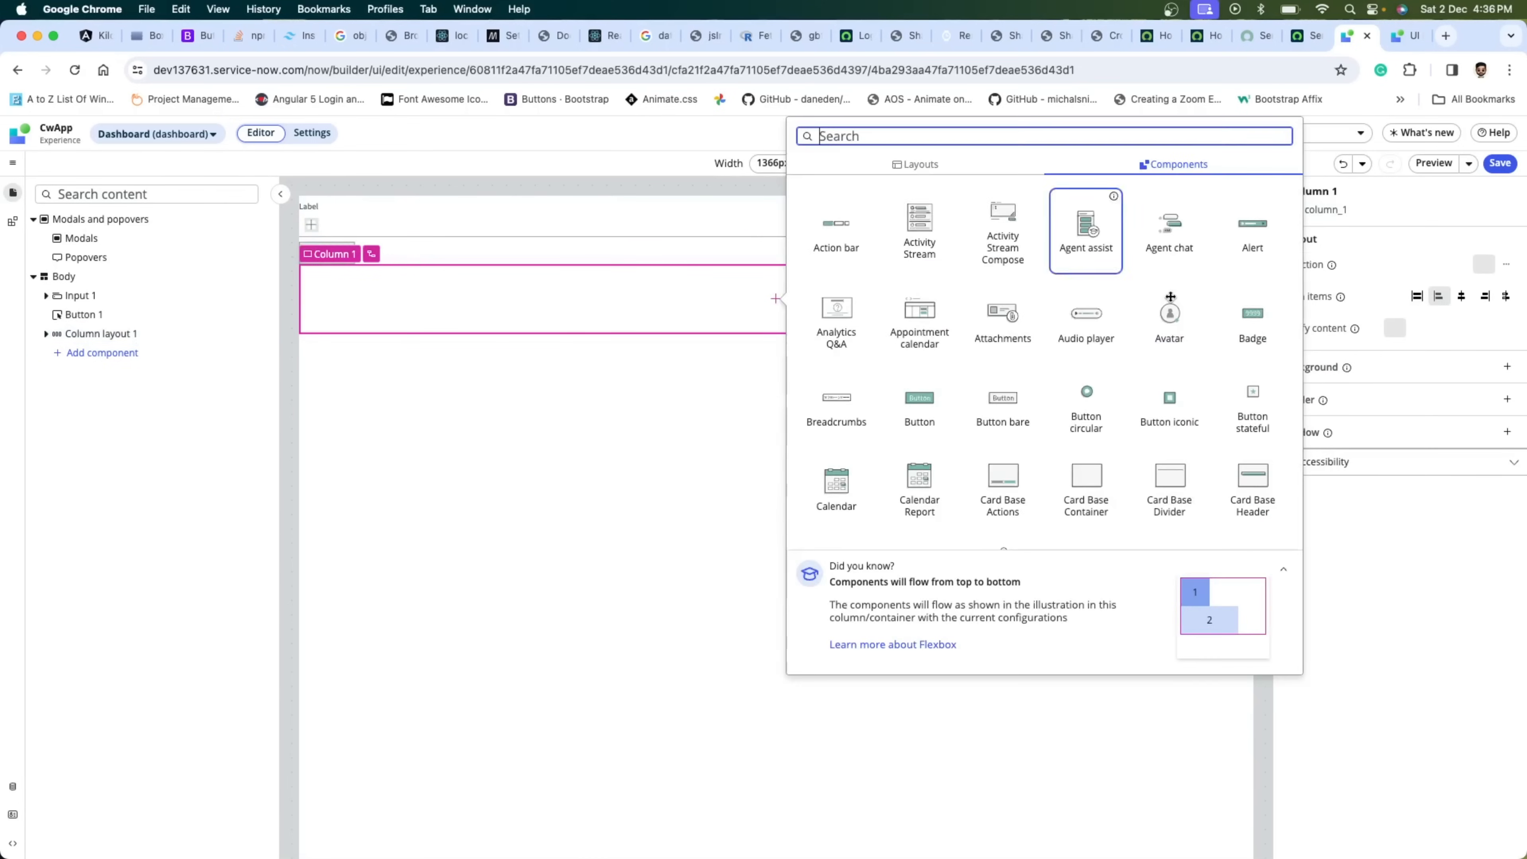
pyautogui.click(673, 456)
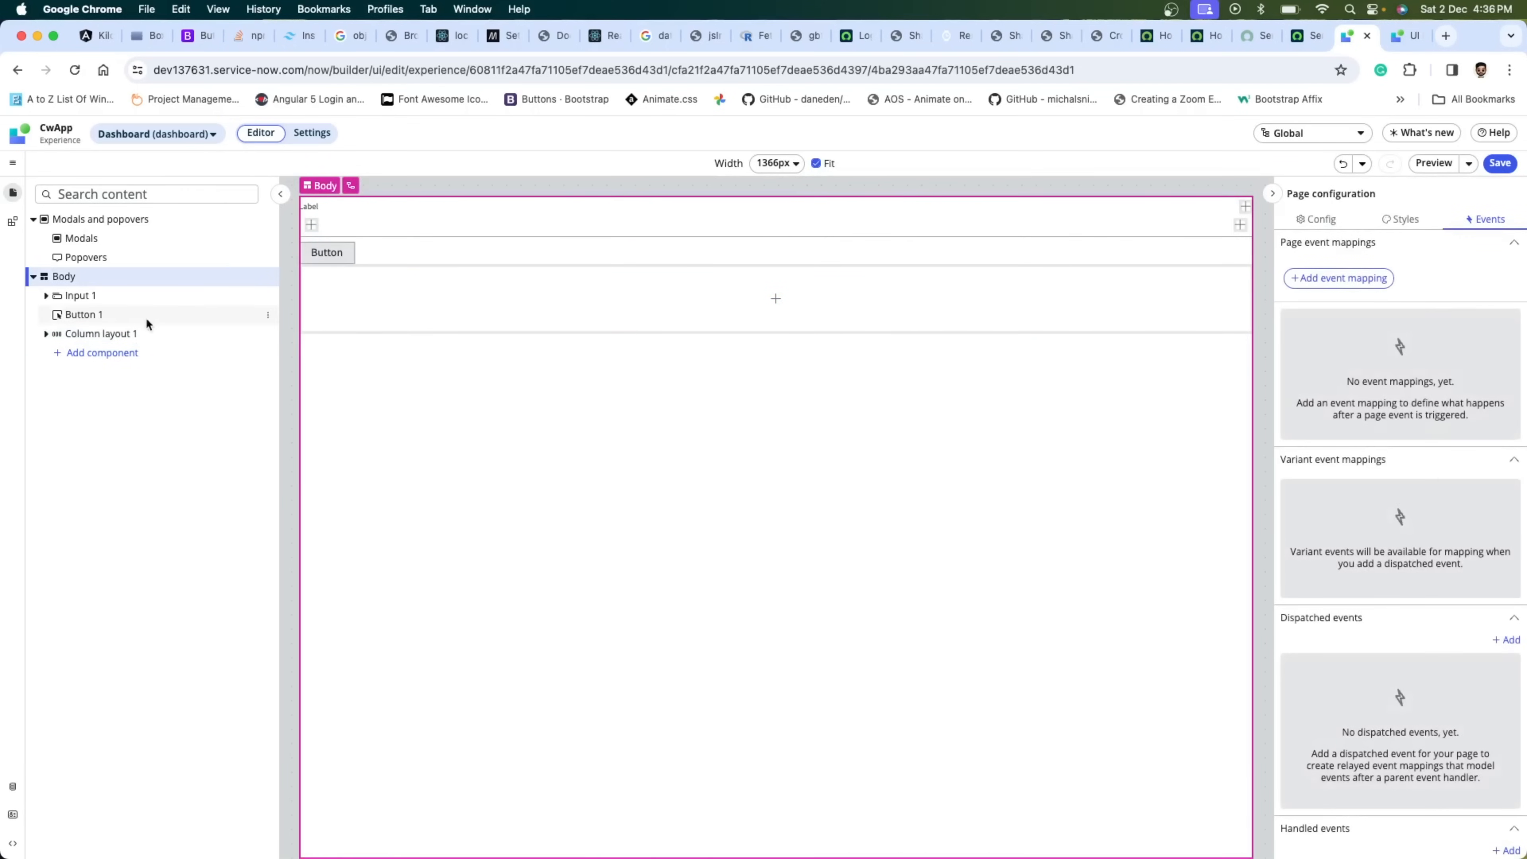
pyautogui.click(161, 334)
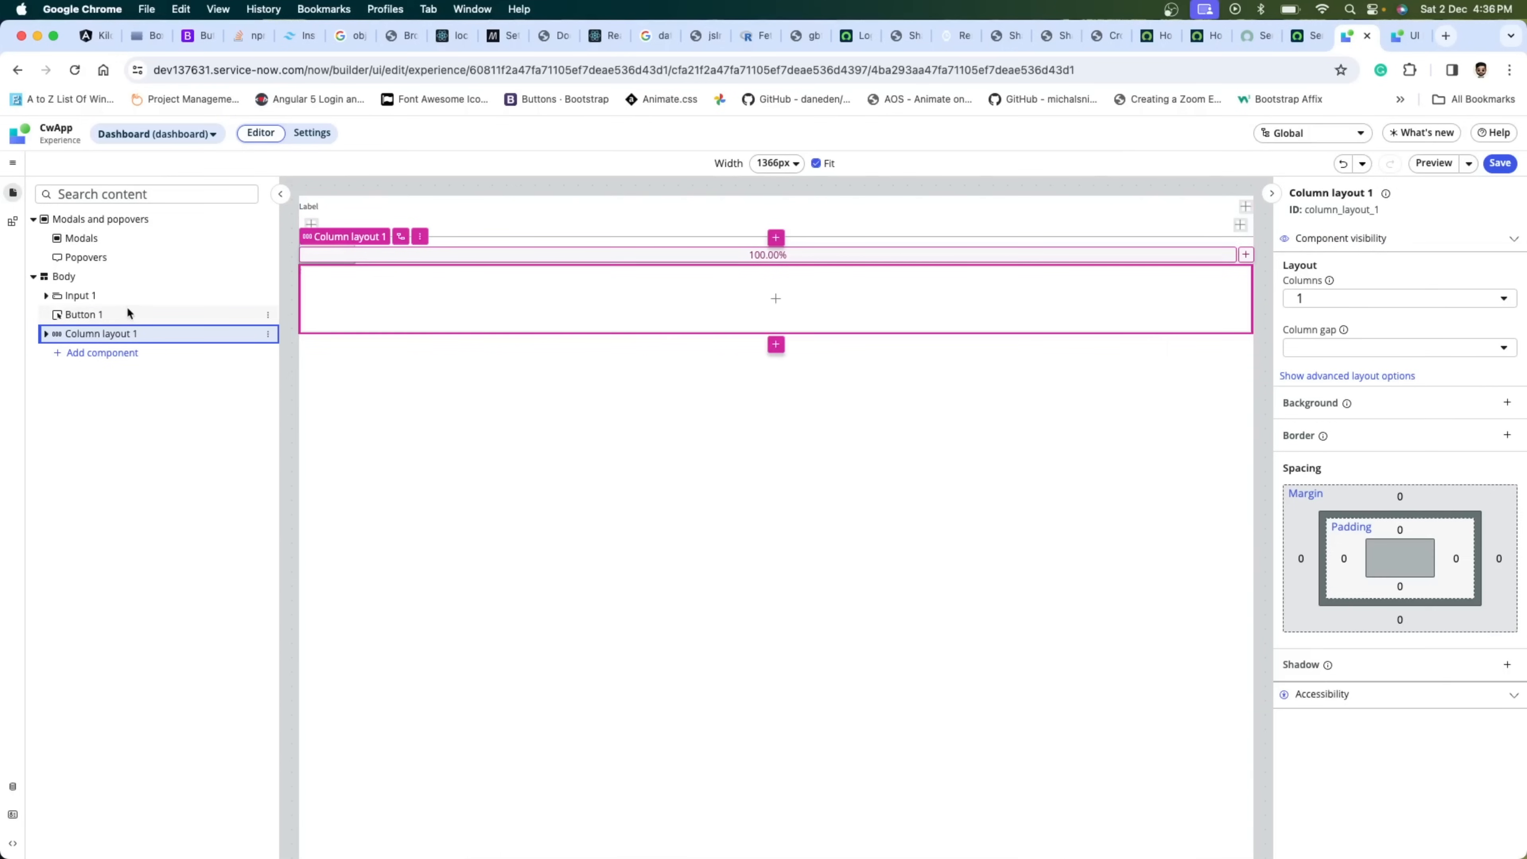
# - Reexamine the handlers available for Button 1's clicked event, then leave the handler selection without choosing one
pyautogui.click(135, 297)
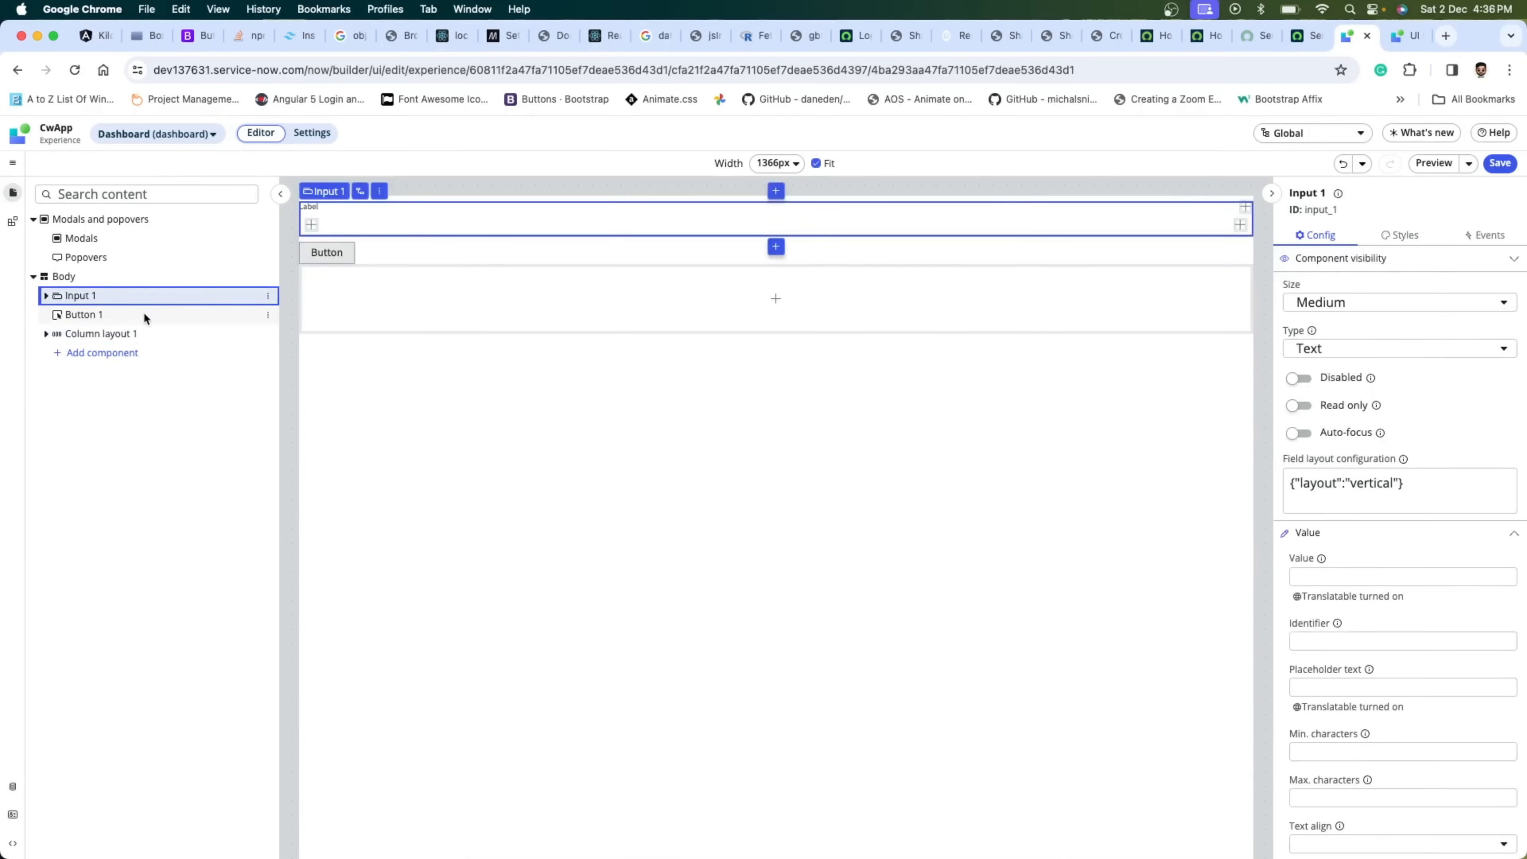
pyautogui.click(144, 313)
pyautogui.click(1490, 236)
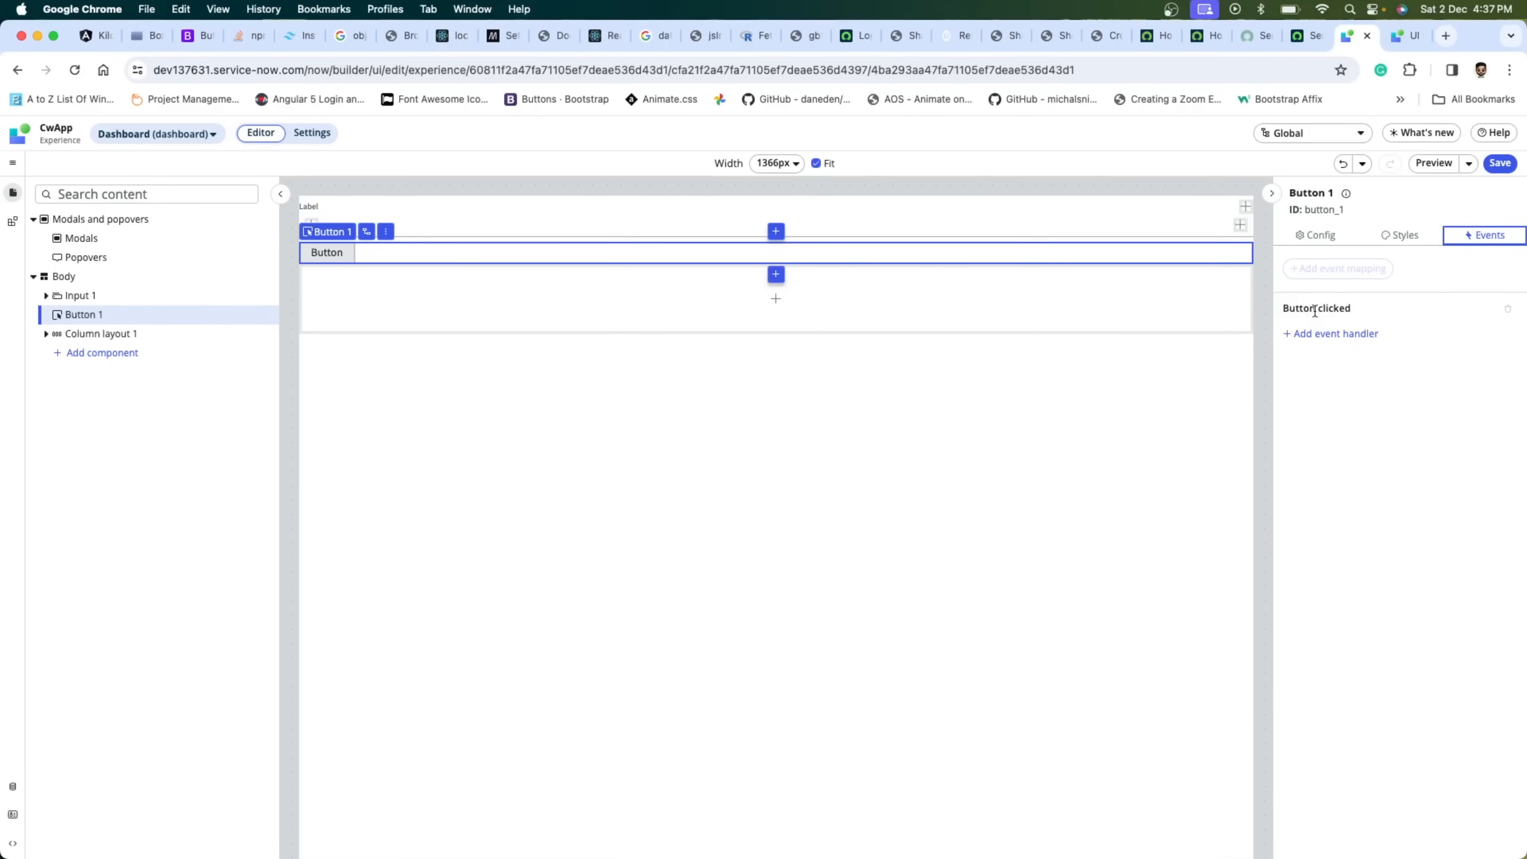
pyautogui.click(1344, 336)
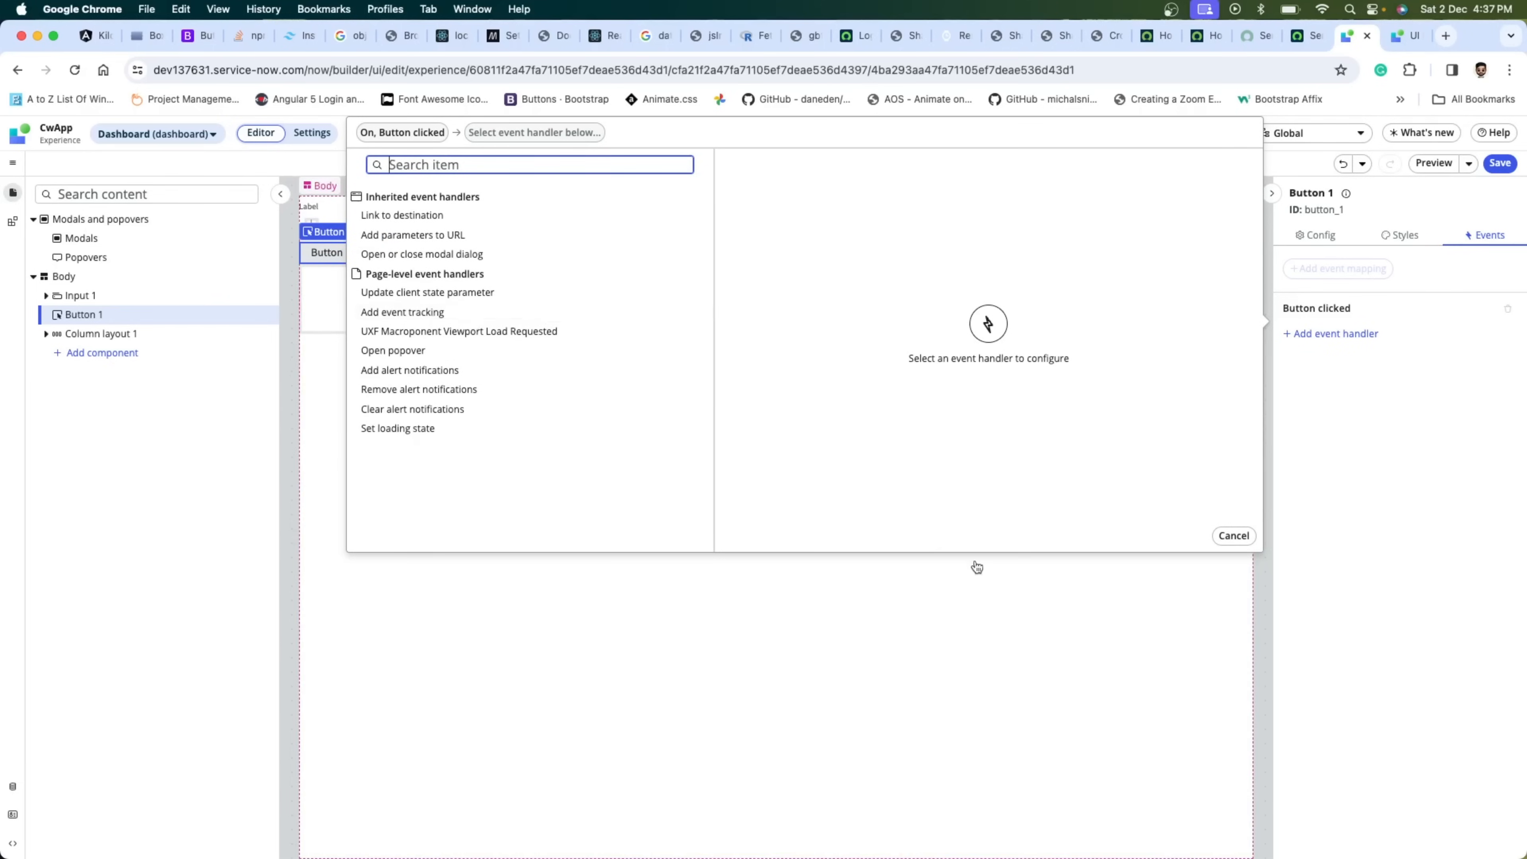
pyautogui.click(1232, 536)
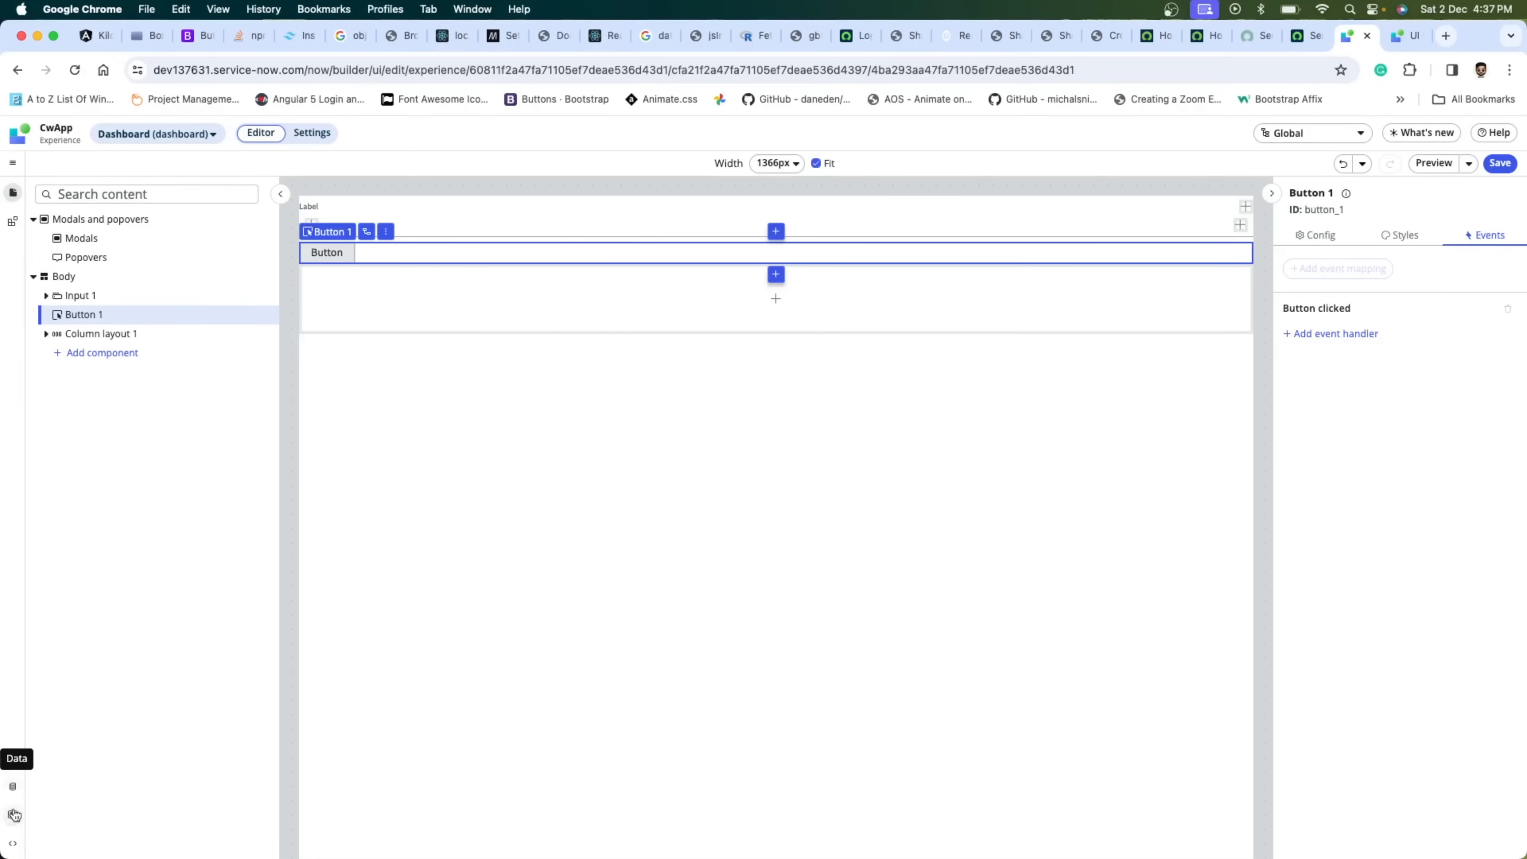
# - Check the page's client state and data resources, and add a page client script named onSubmitButton
pyautogui.click(13, 847)
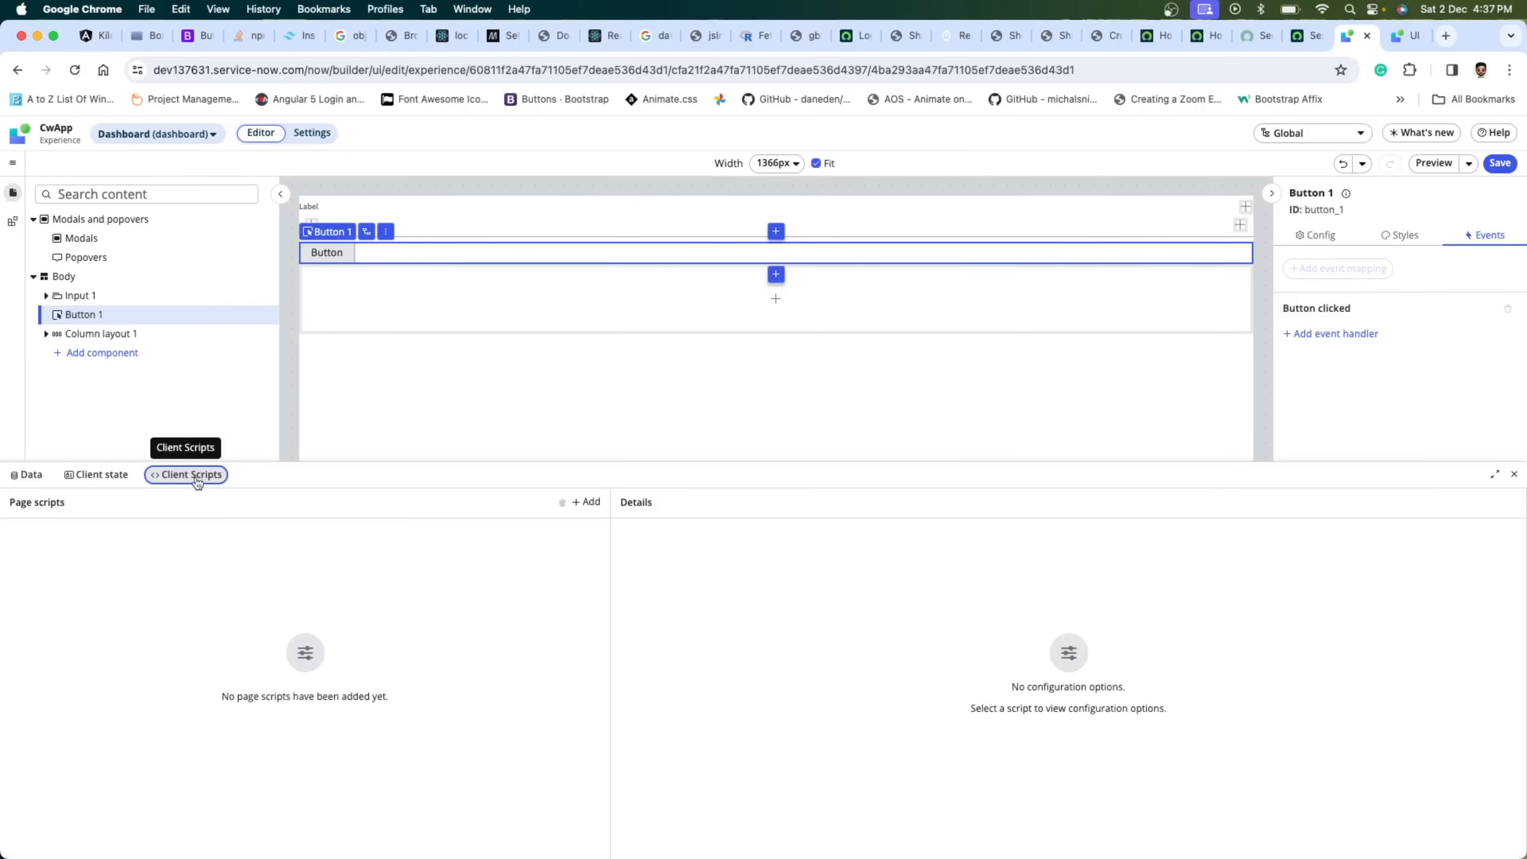
pyautogui.click(115, 474)
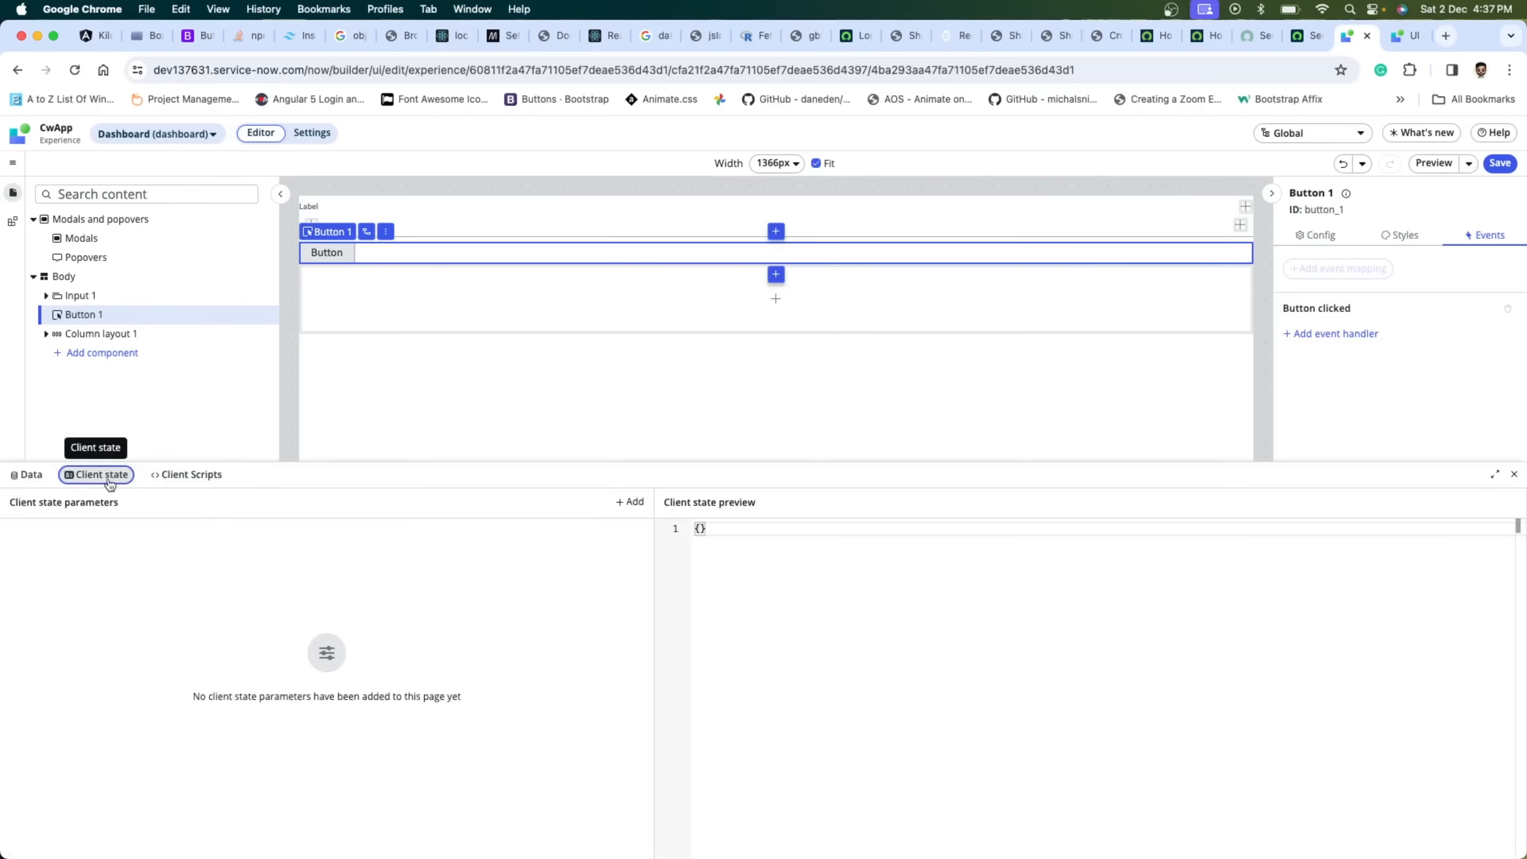
pyautogui.click(29, 474)
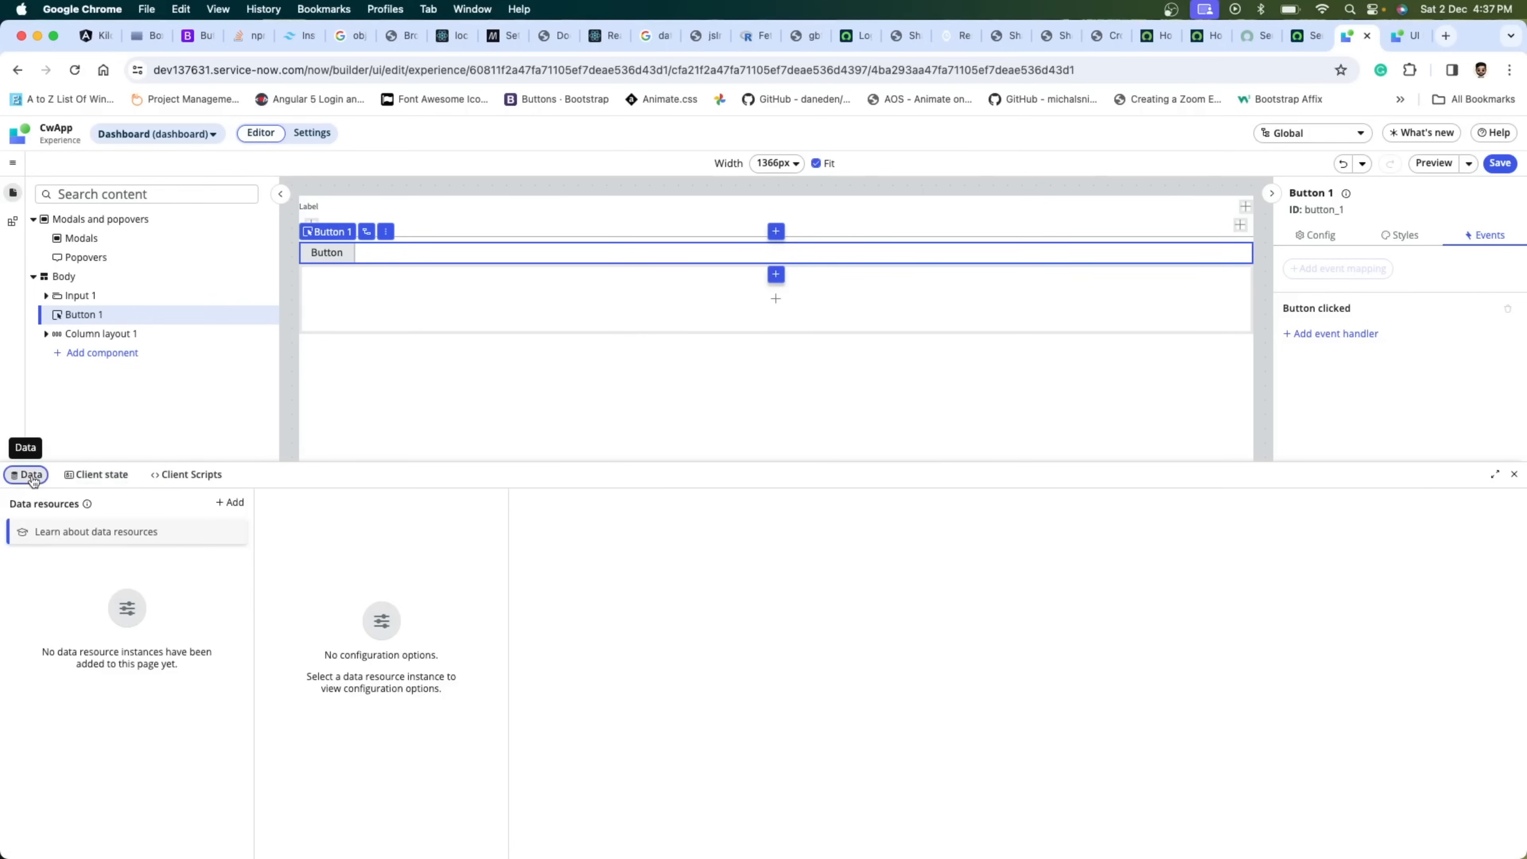
pyautogui.click(194, 476)
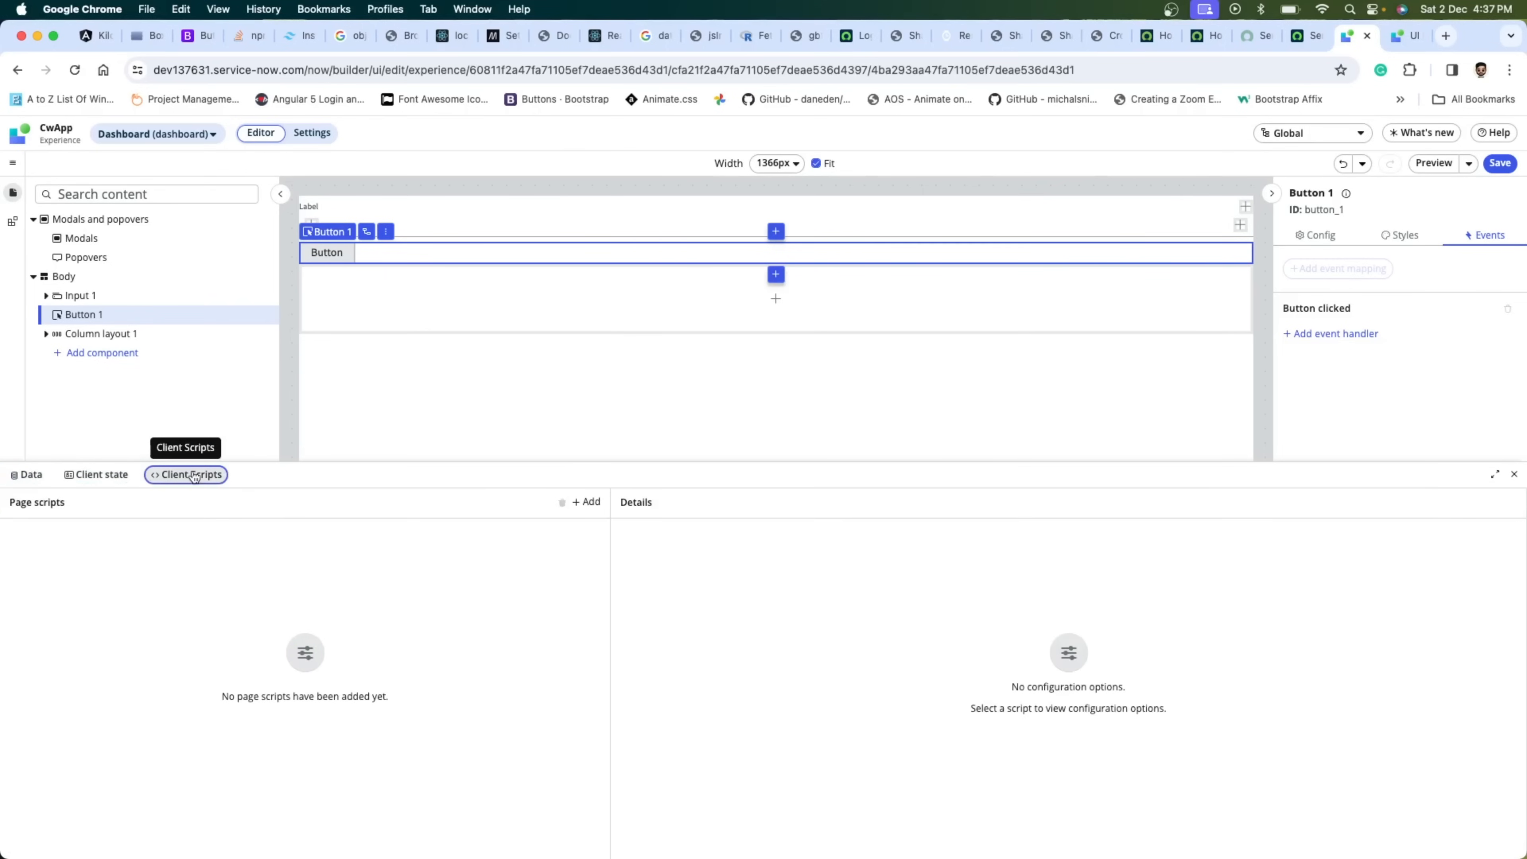
pyautogui.click(589, 503)
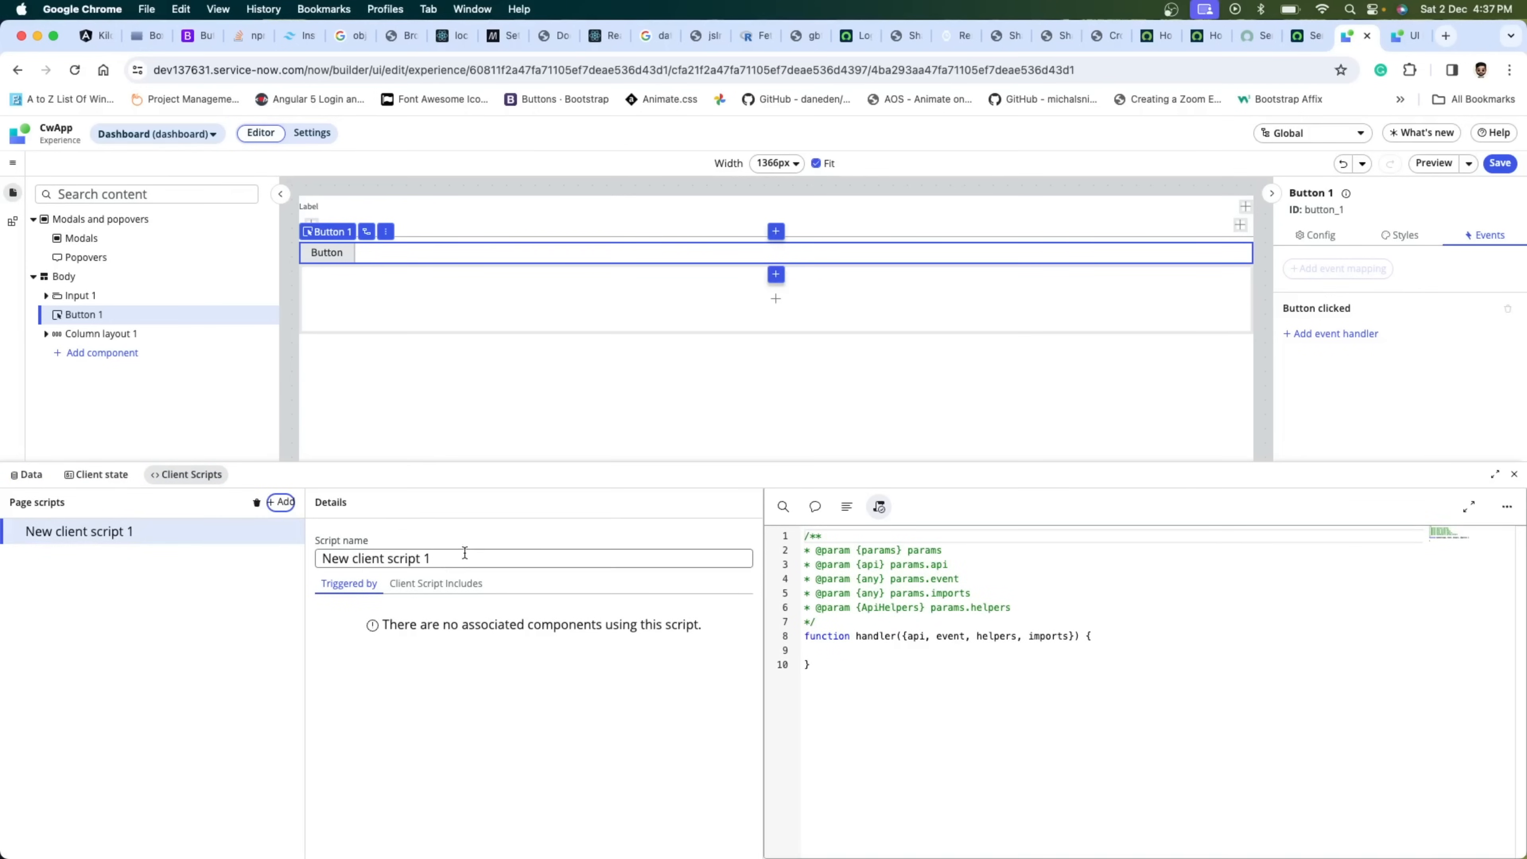
pyautogui.tripleClick(447, 561)
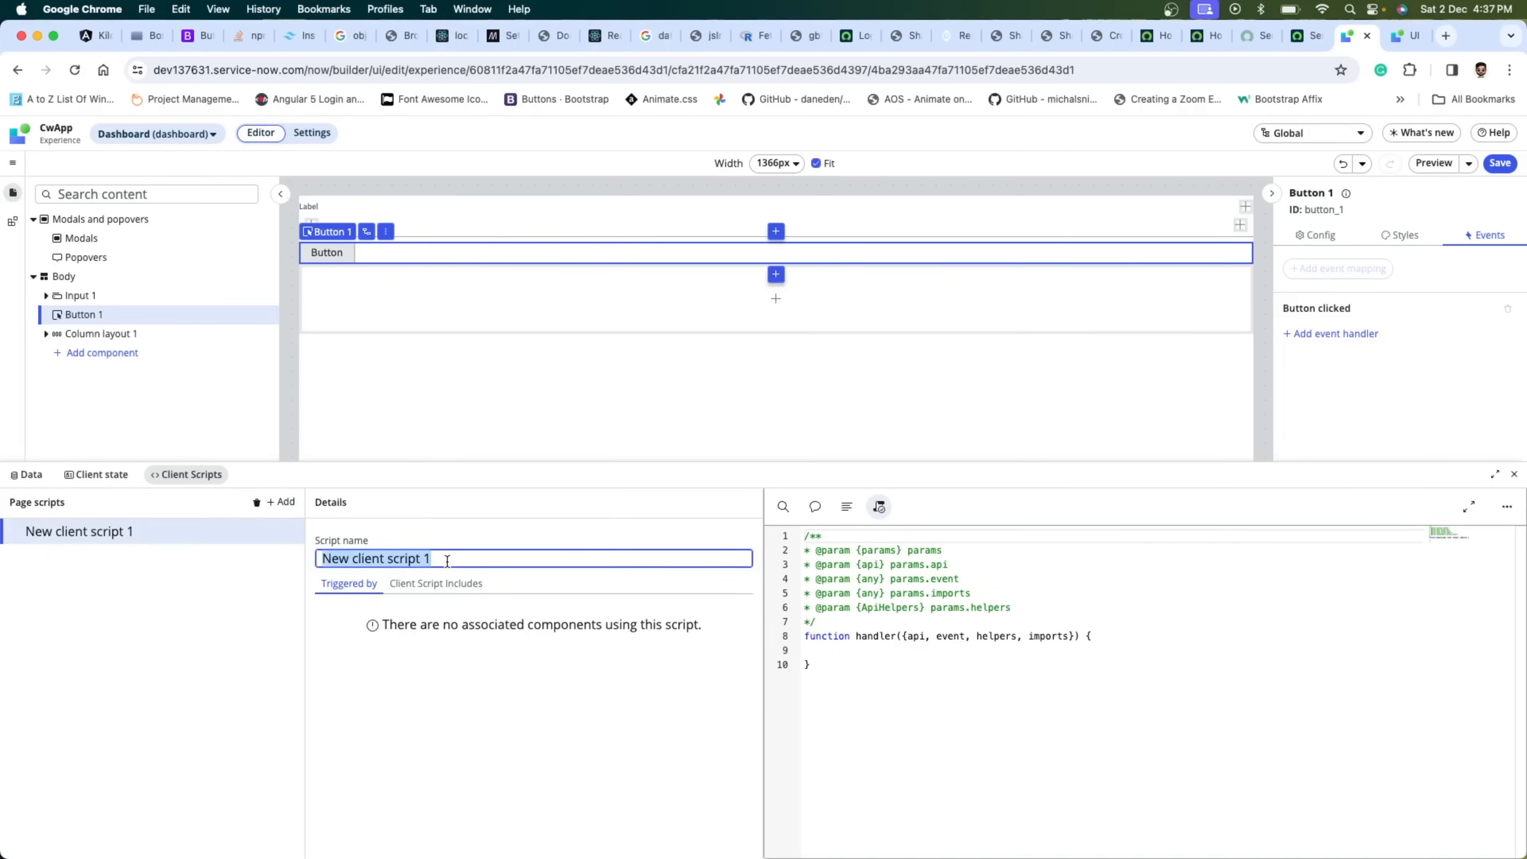
pyautogui.press('BackSpace')
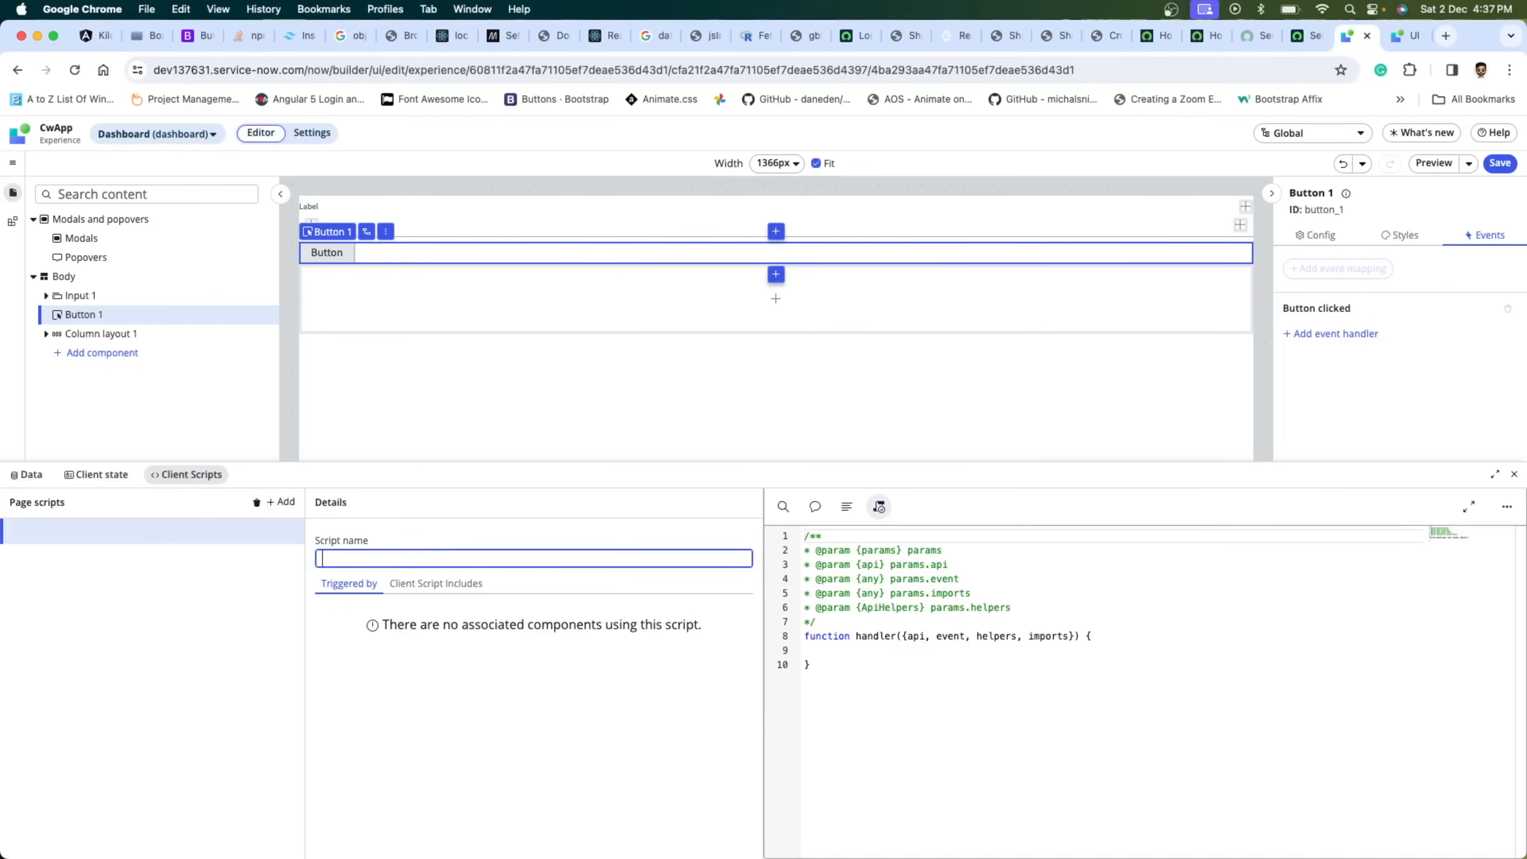
pyautogui.write('onSubmitButton')
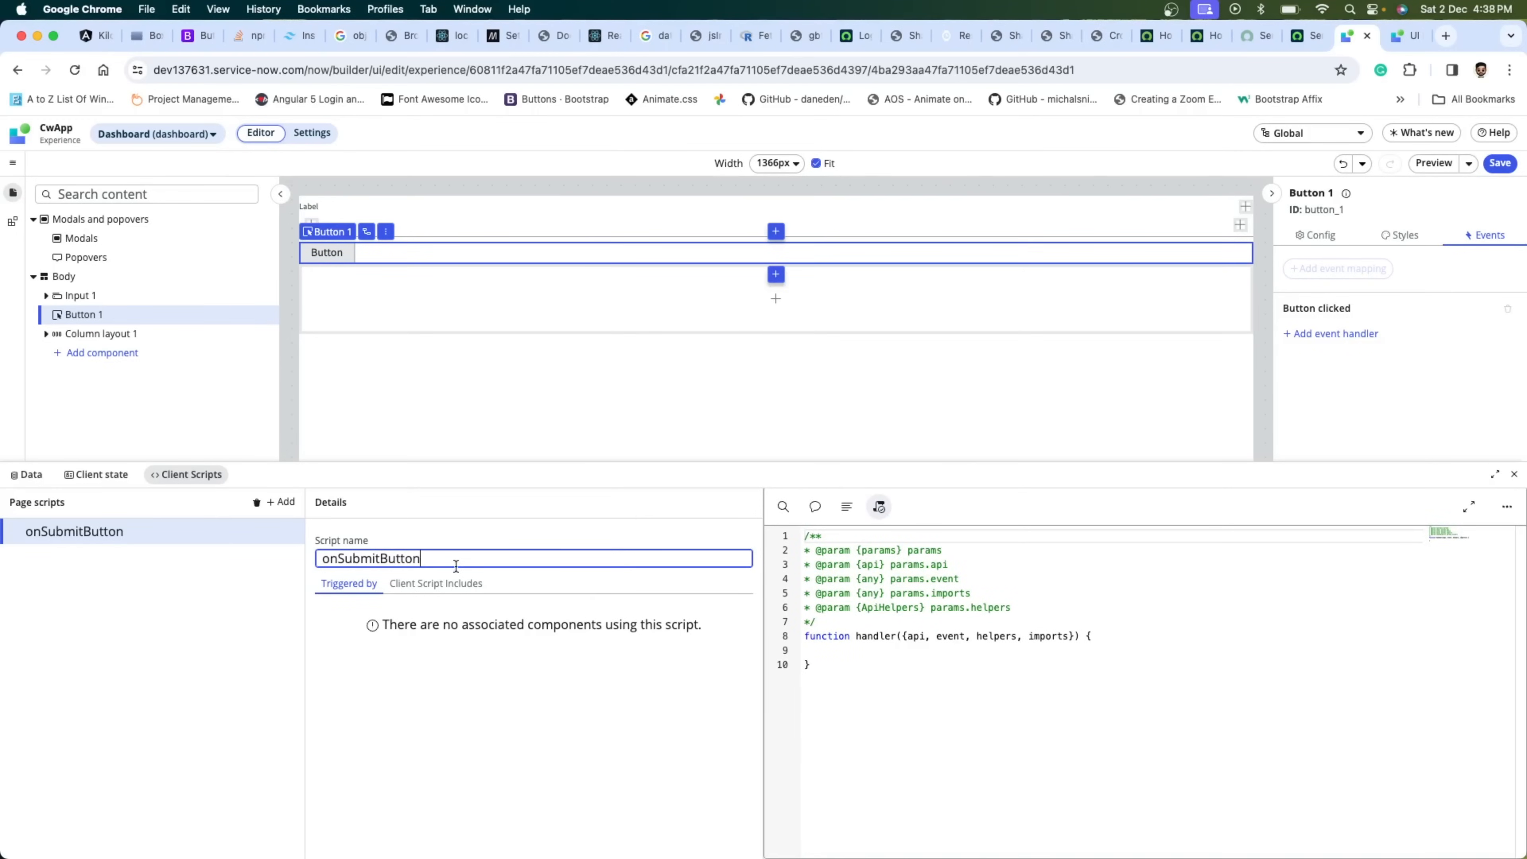
pyautogui.moveTo(445, 564); pyautogui.dragTo(304, 564)
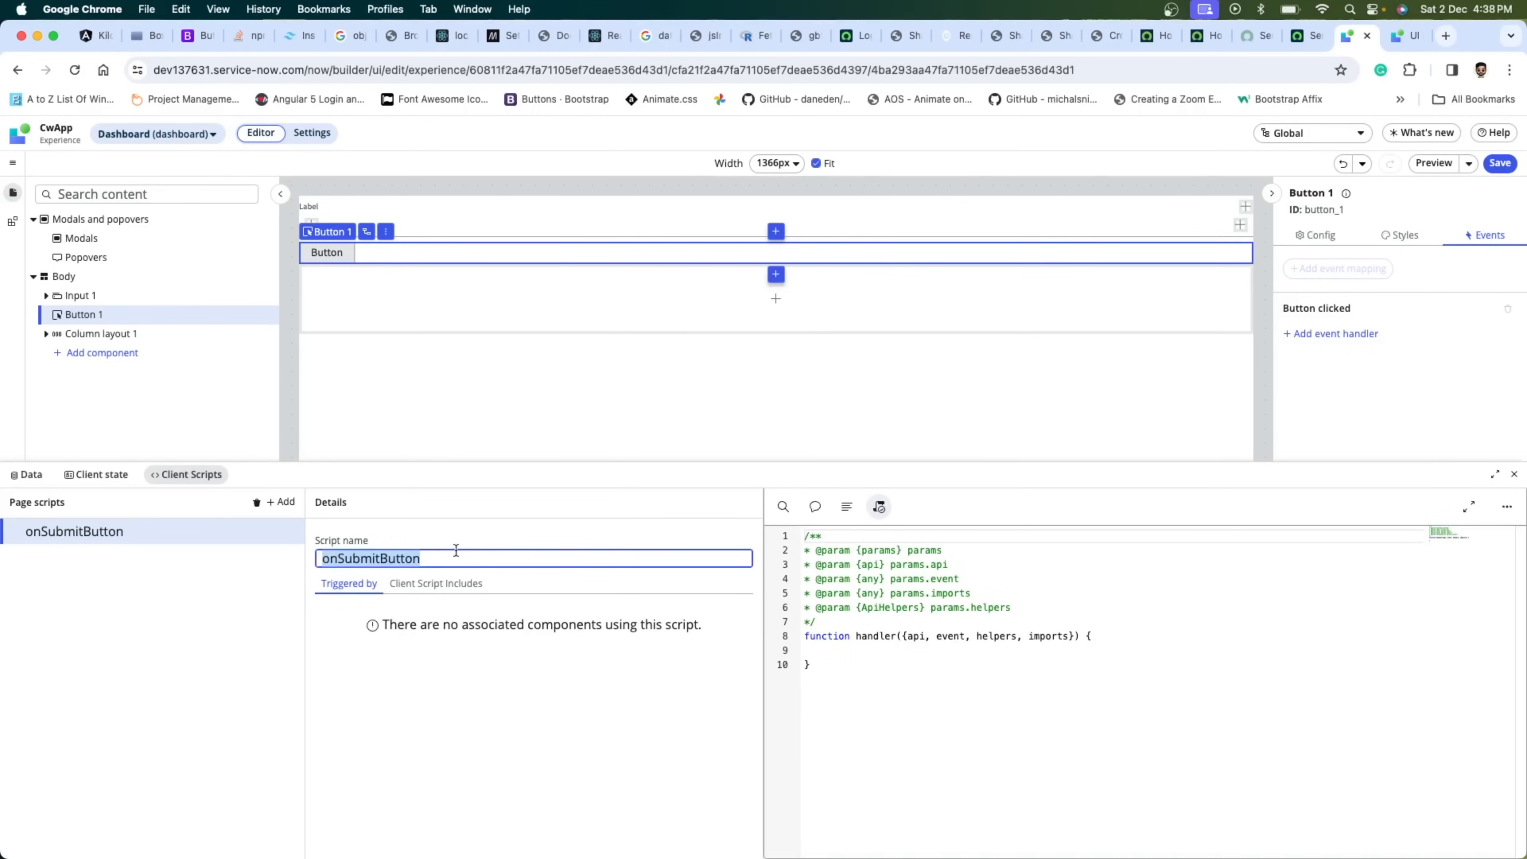
# - Write console.log("this is button function"); in the onSubmitButton handler body, followed by two line breaks
pyautogui.click(880, 647)
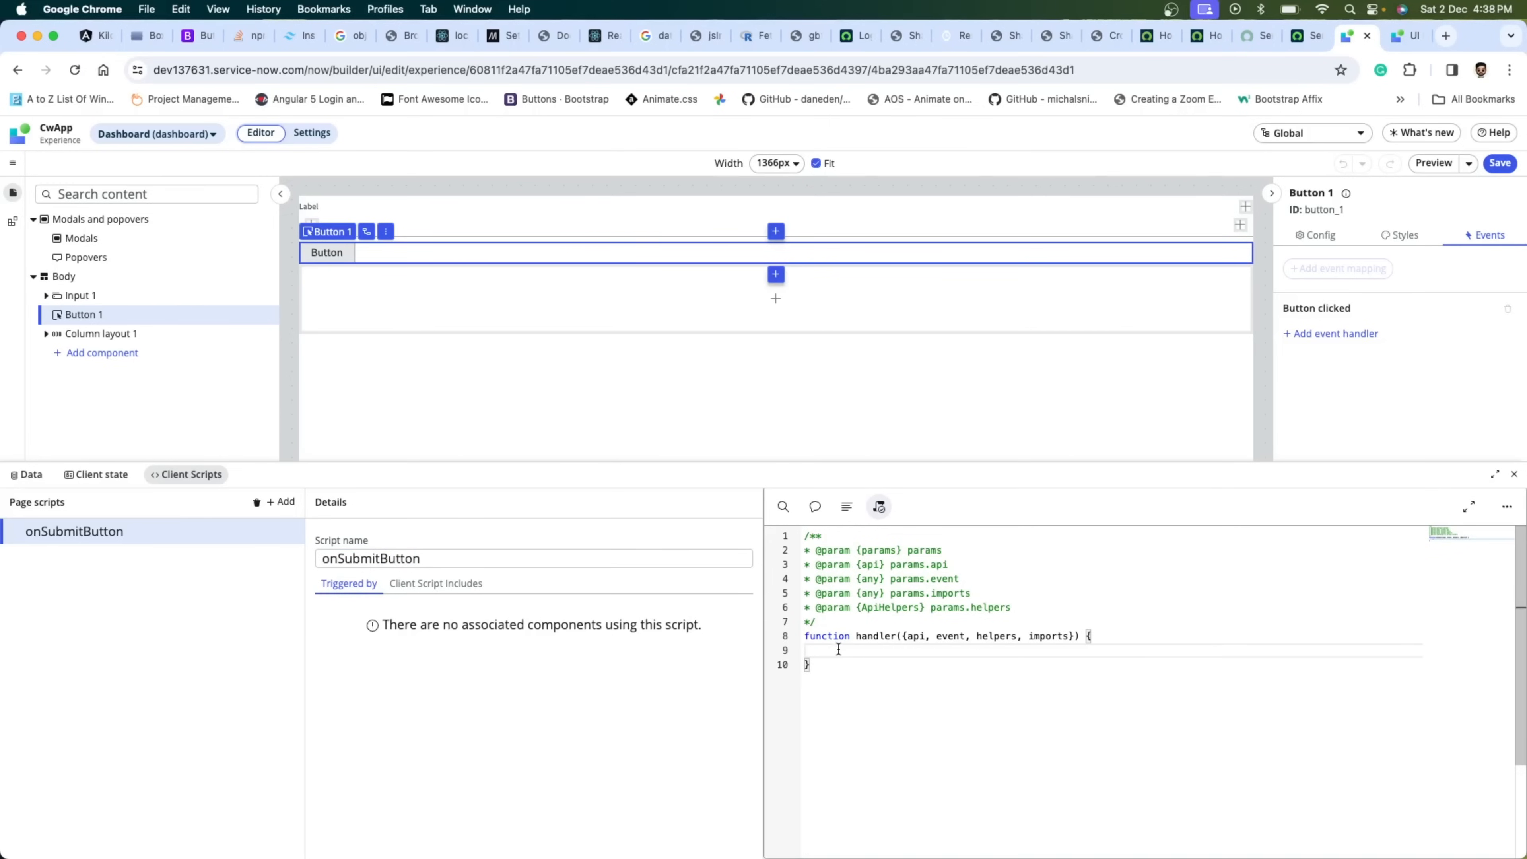
pyautogui.write('console.')
pyautogui.write('log')
pyautogui.write('("js')
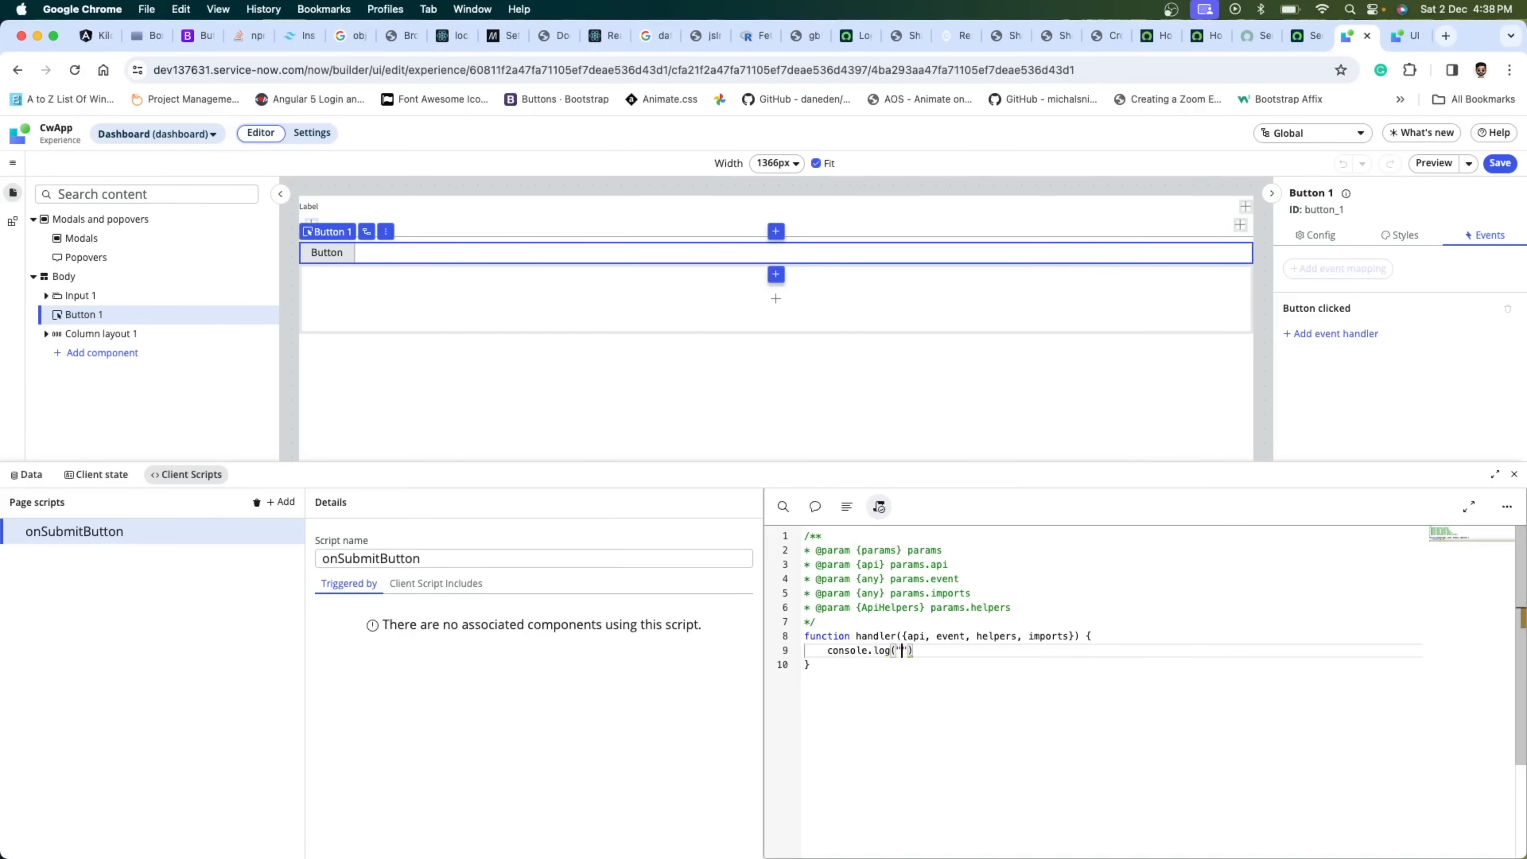
pyautogui.press('BackSpace')
pyautogui.press('BackSpace')
pyautogui.write('this is button function')
pyautogui.press('Down')
pyautogui.click(1059, 649)
pyautogui.write(';')
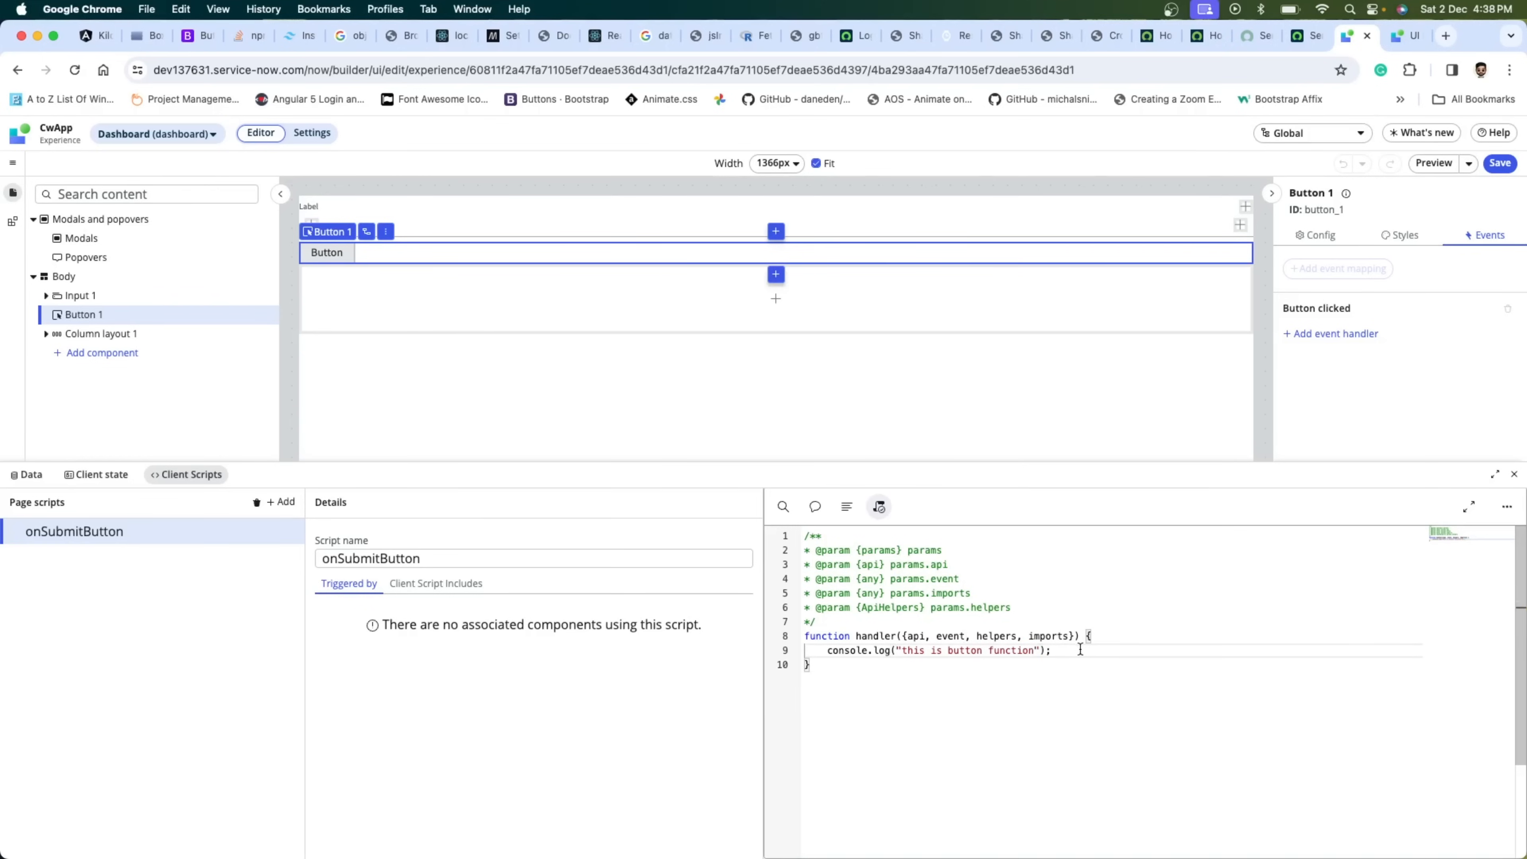
pyautogui.press('Return')
pyautogui.press('Return')
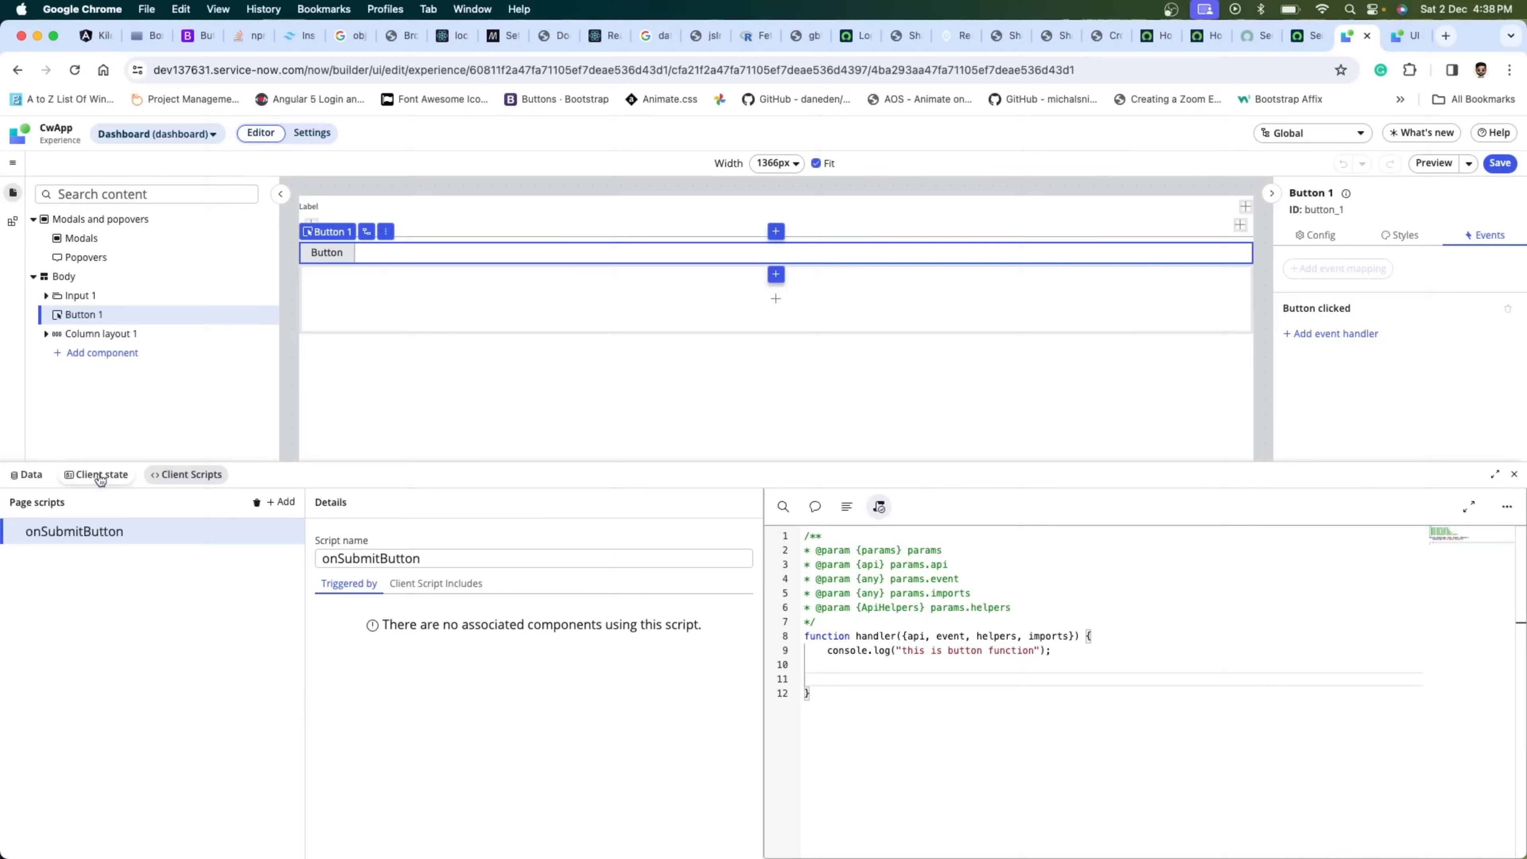
# - Add a client state parameter called name to the page with the initial value name, and check it in the client state preview
pyautogui.click(100, 477)
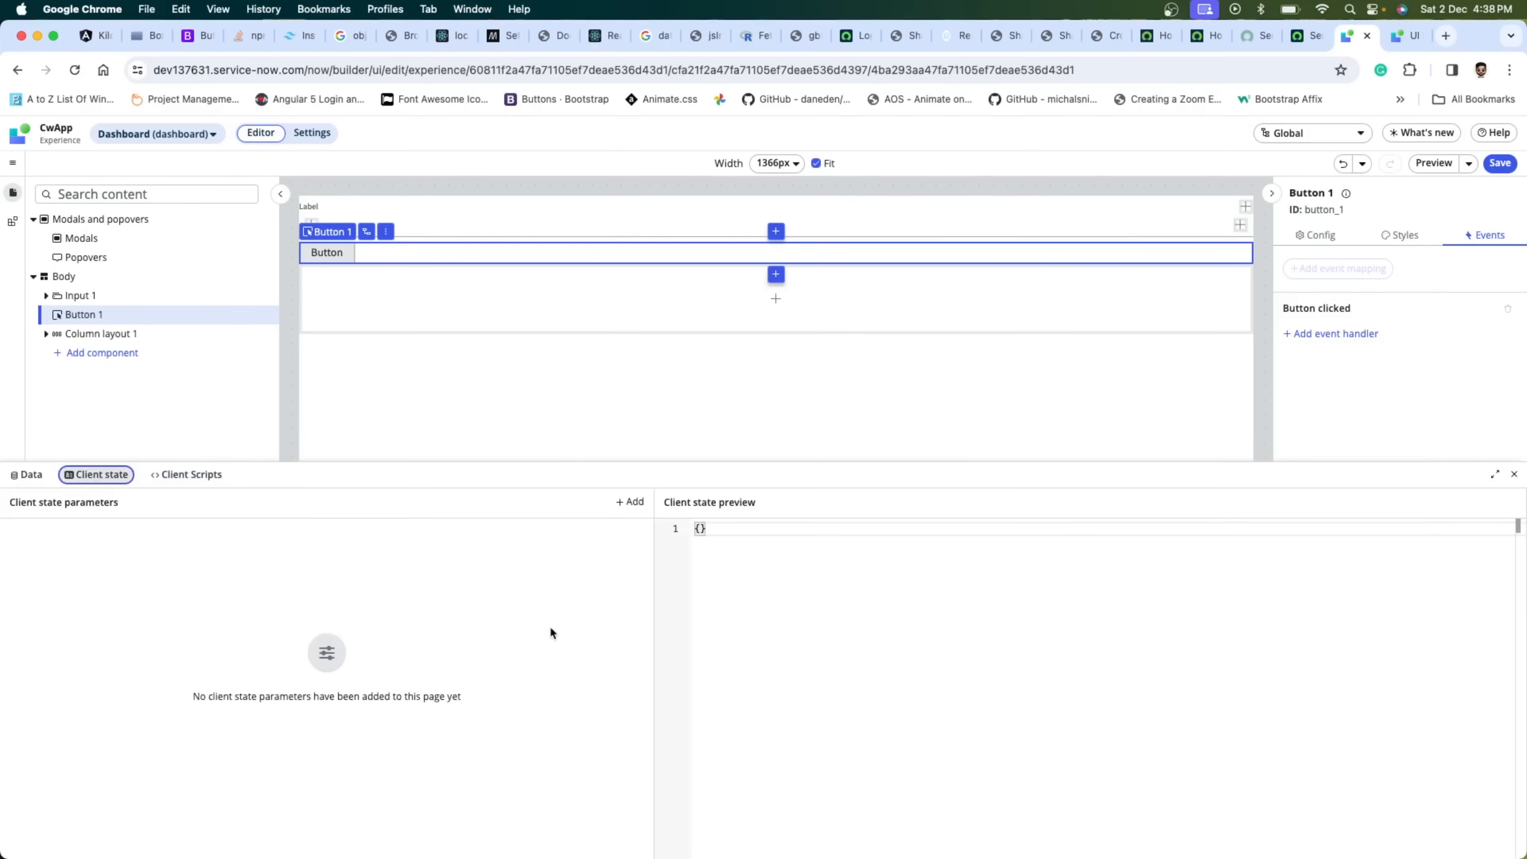
pyautogui.click(631, 502)
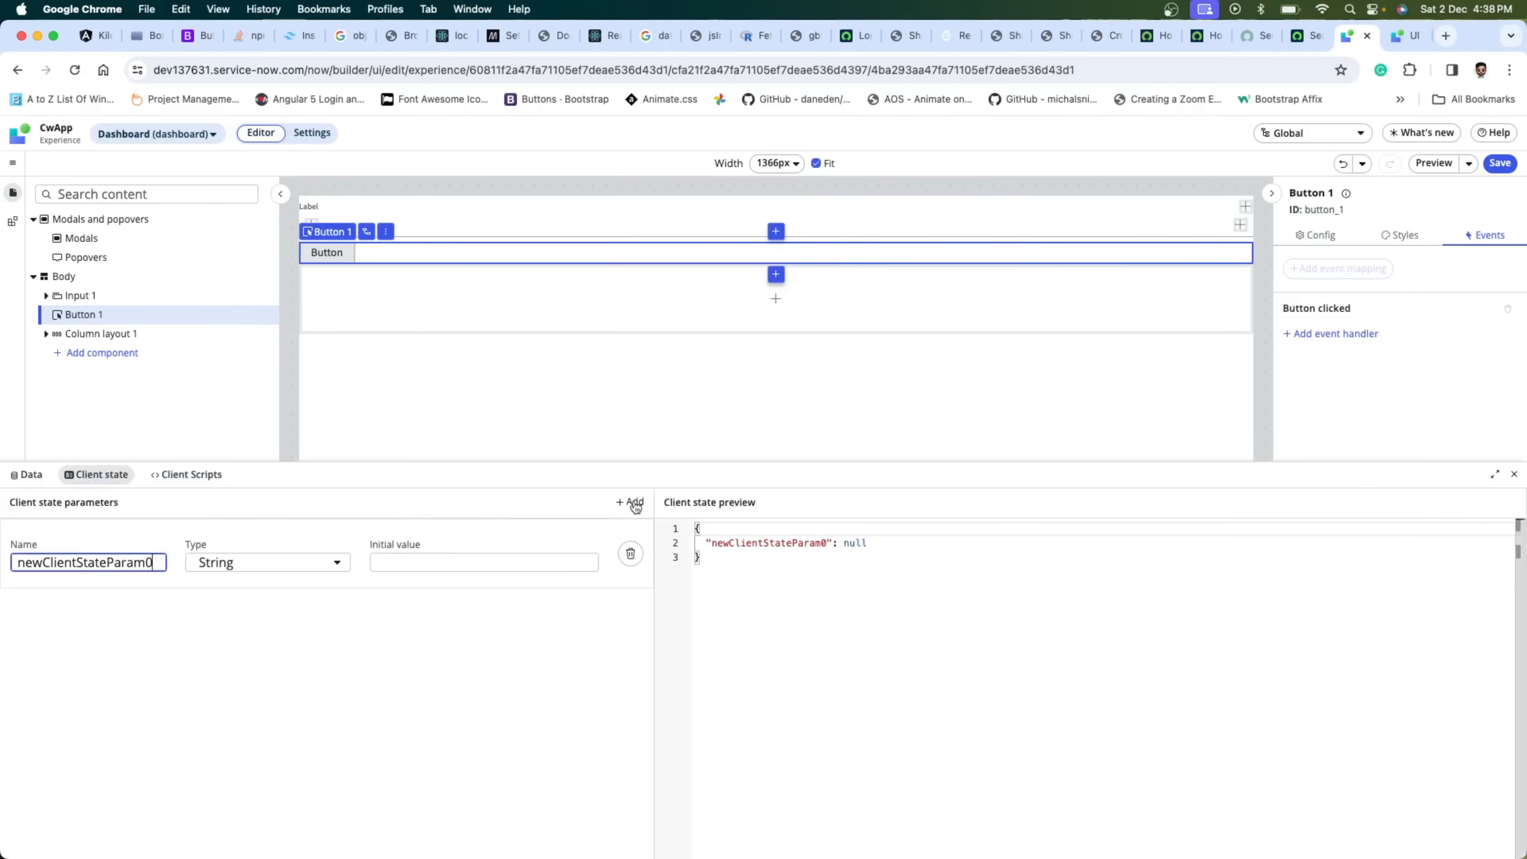
pyautogui.doubleClick(129, 562)
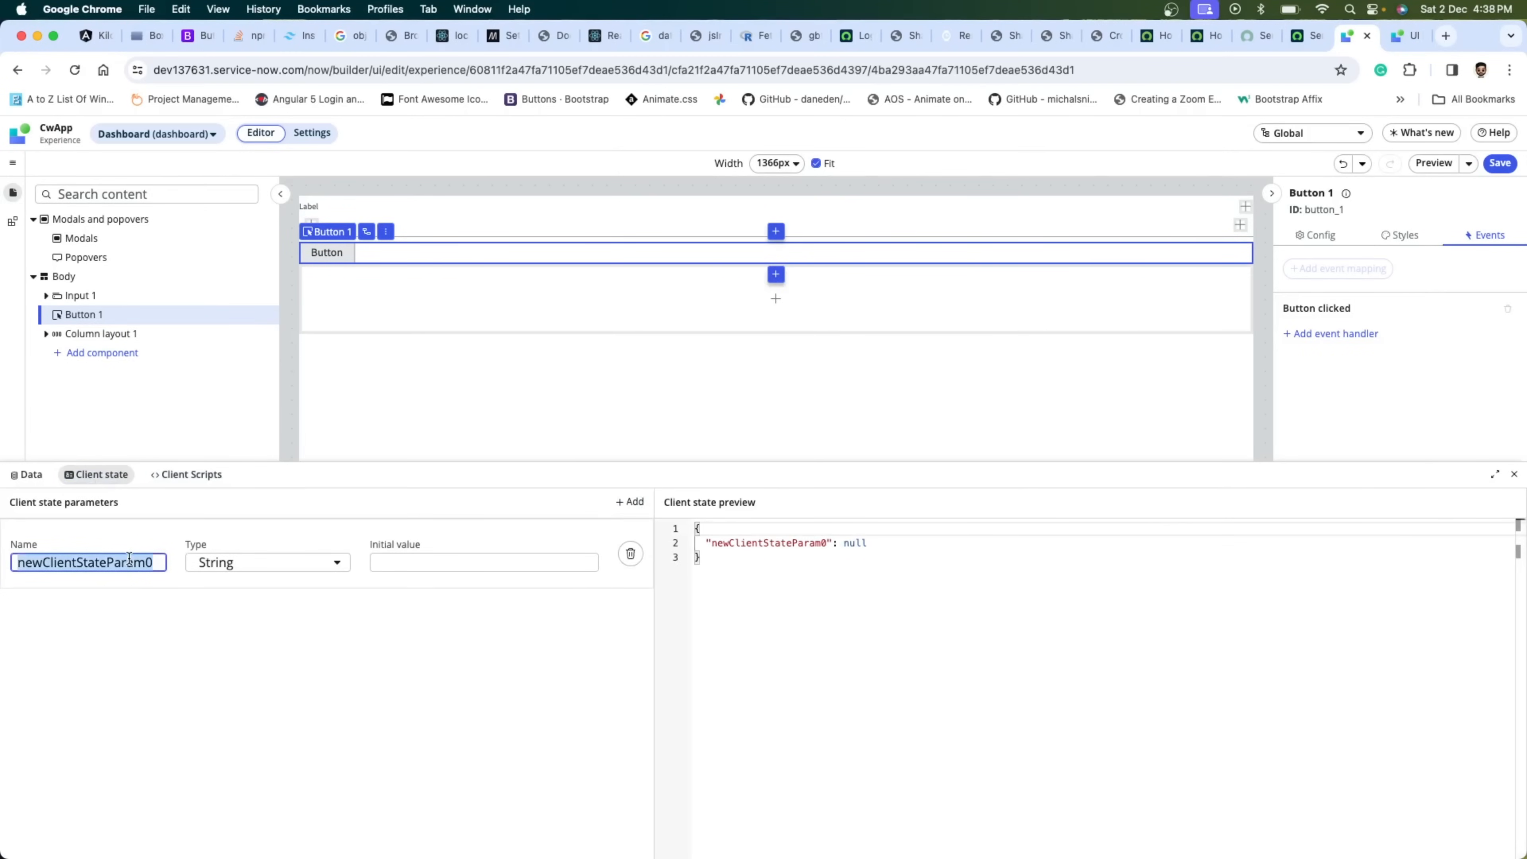
pyautogui.write('name')
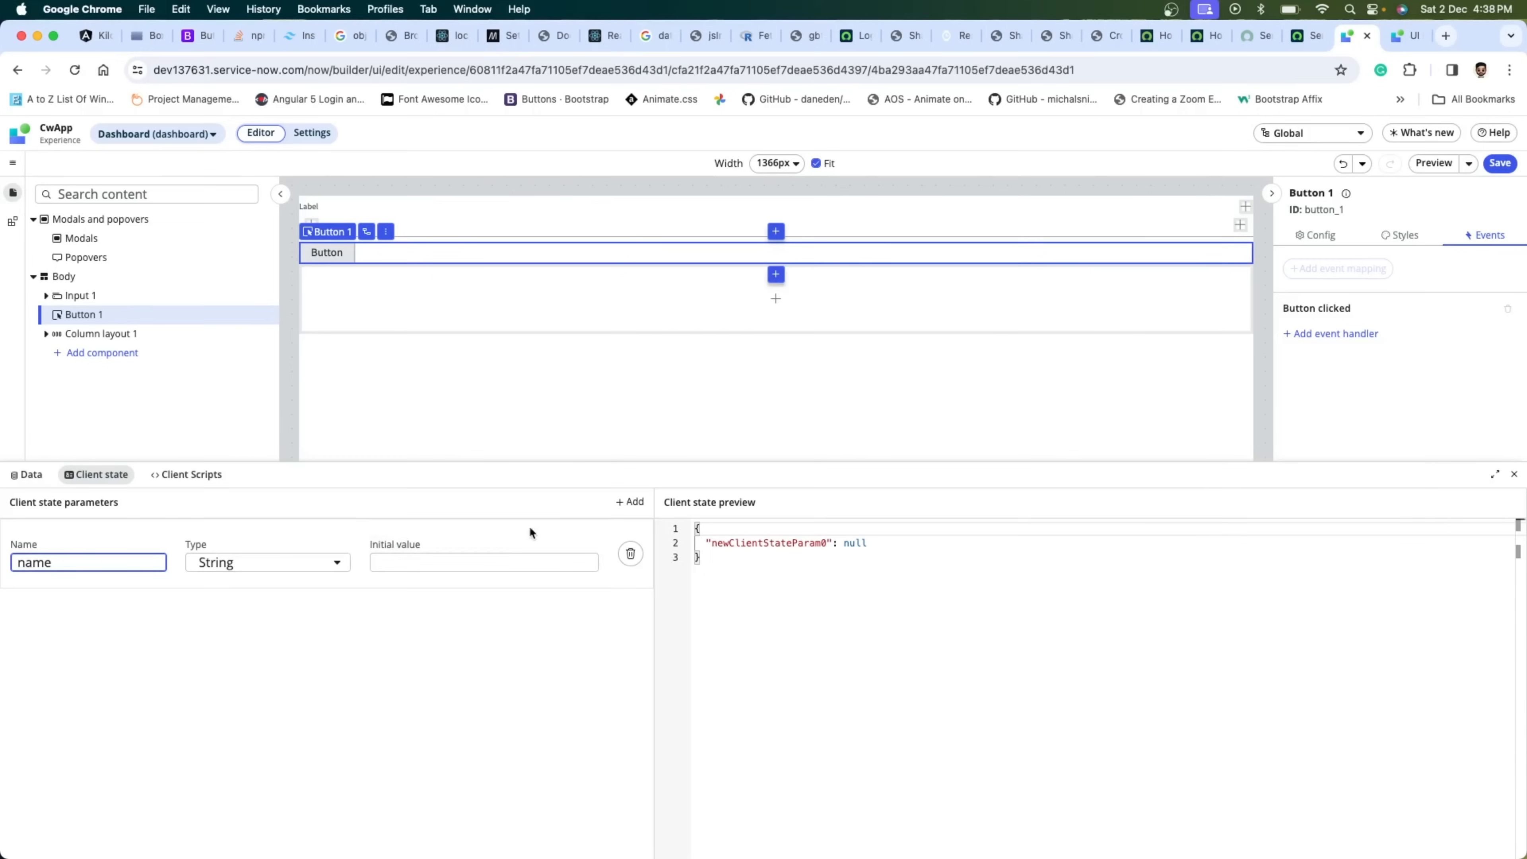
pyautogui.click(504, 567)
pyautogui.click(517, 560)
pyautogui.write('name')
pyautogui.click(740, 549)
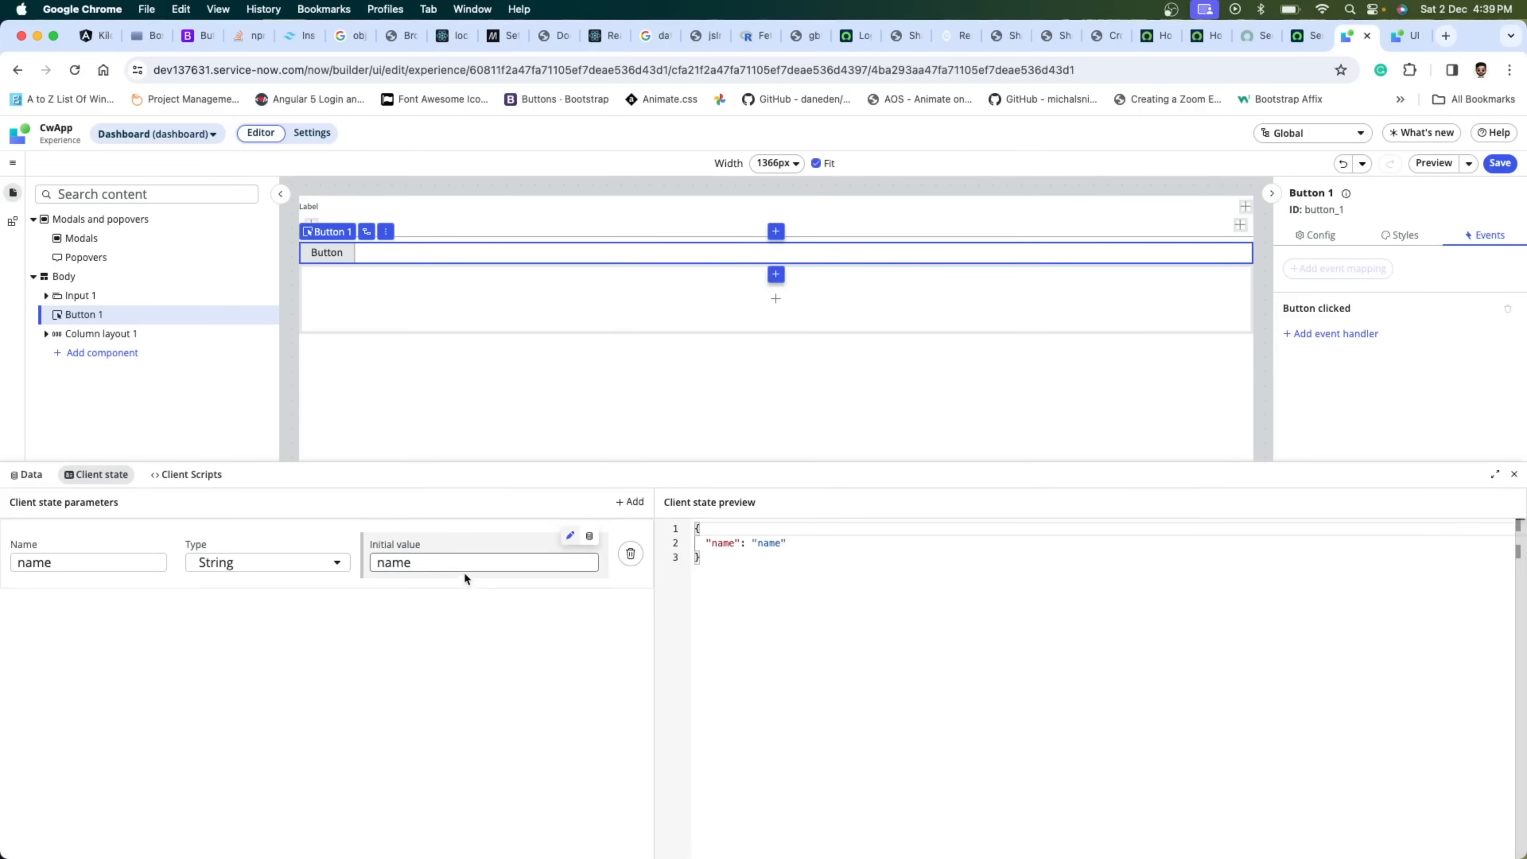
pyautogui.moveTo(710, 560); pyautogui.dragTo(695, 532)
pyautogui.doubleClick(734, 541)
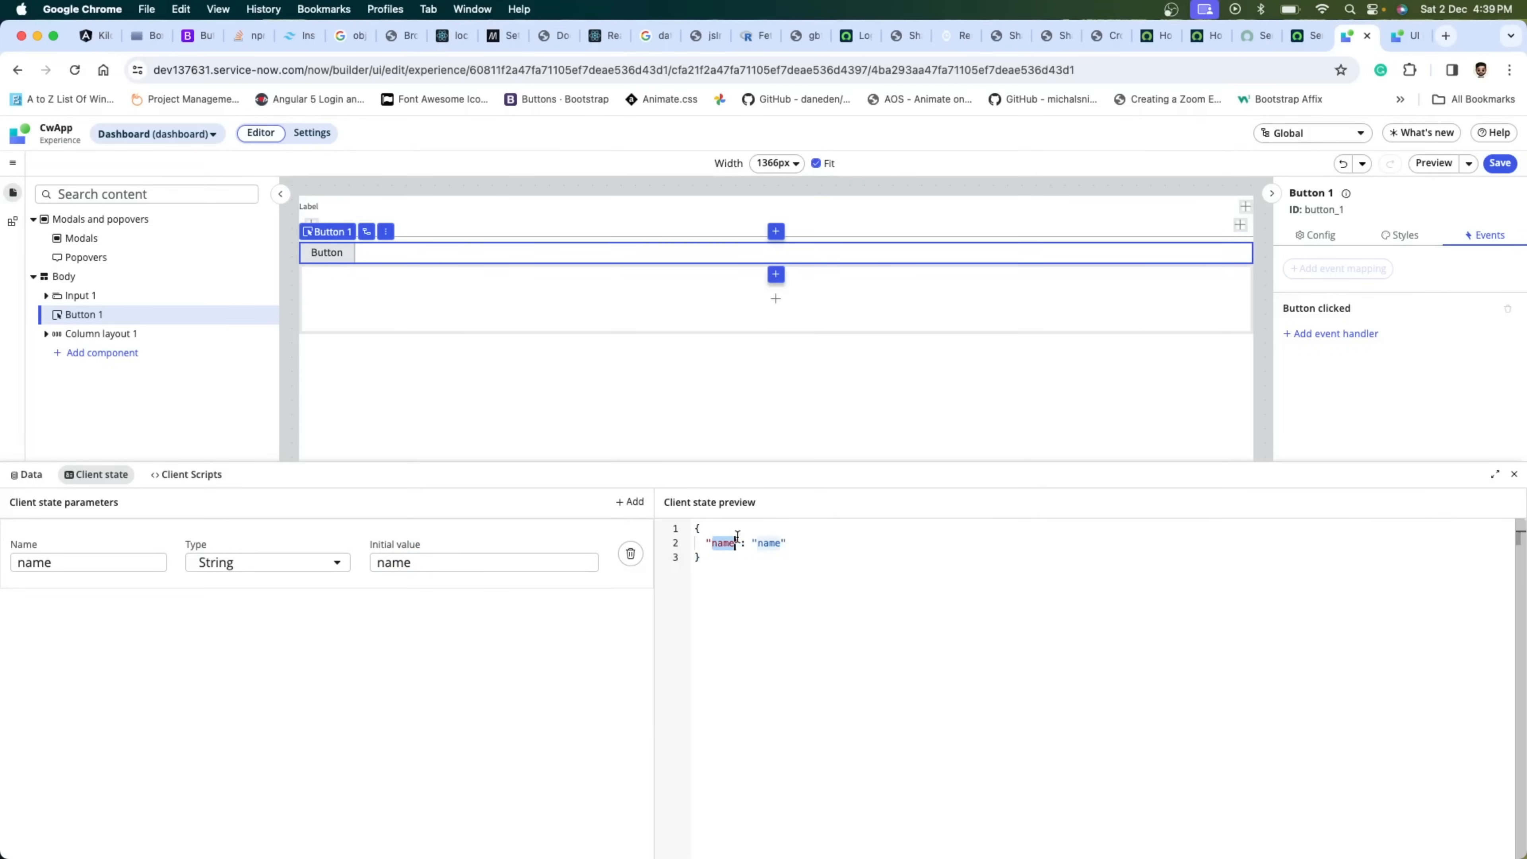
# - Set the initial value of the name client state parameter to coding wall
pyautogui.doubleClick(438, 560)
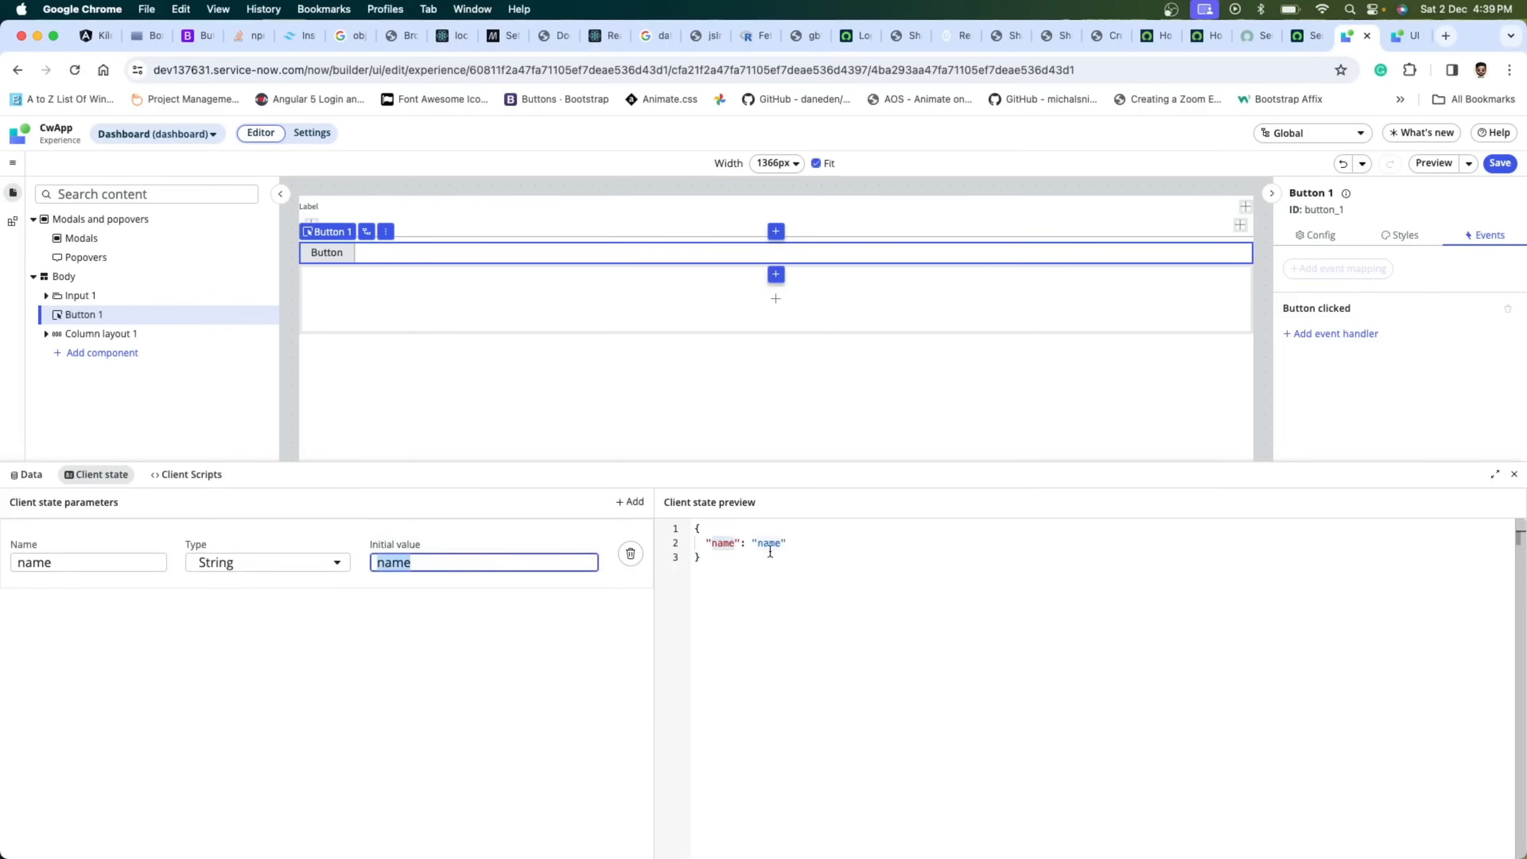
pyautogui.click(489, 564)
pyautogui.press('super+a')
pyautogui.write('c')
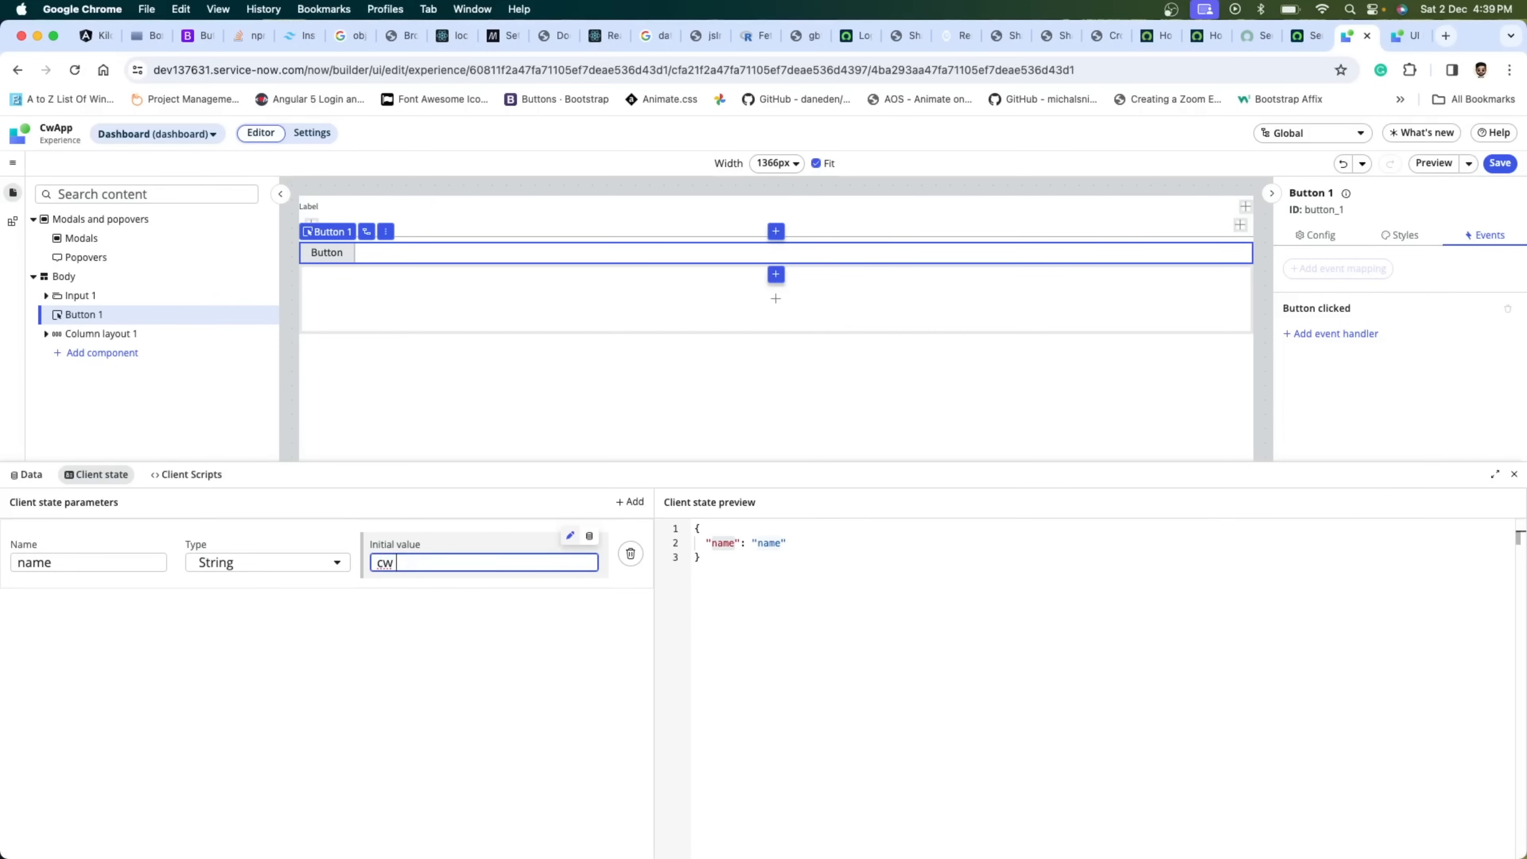
pyautogui.press('BackSpace')
pyautogui.write('oding wall')
pyautogui.click(487, 611)
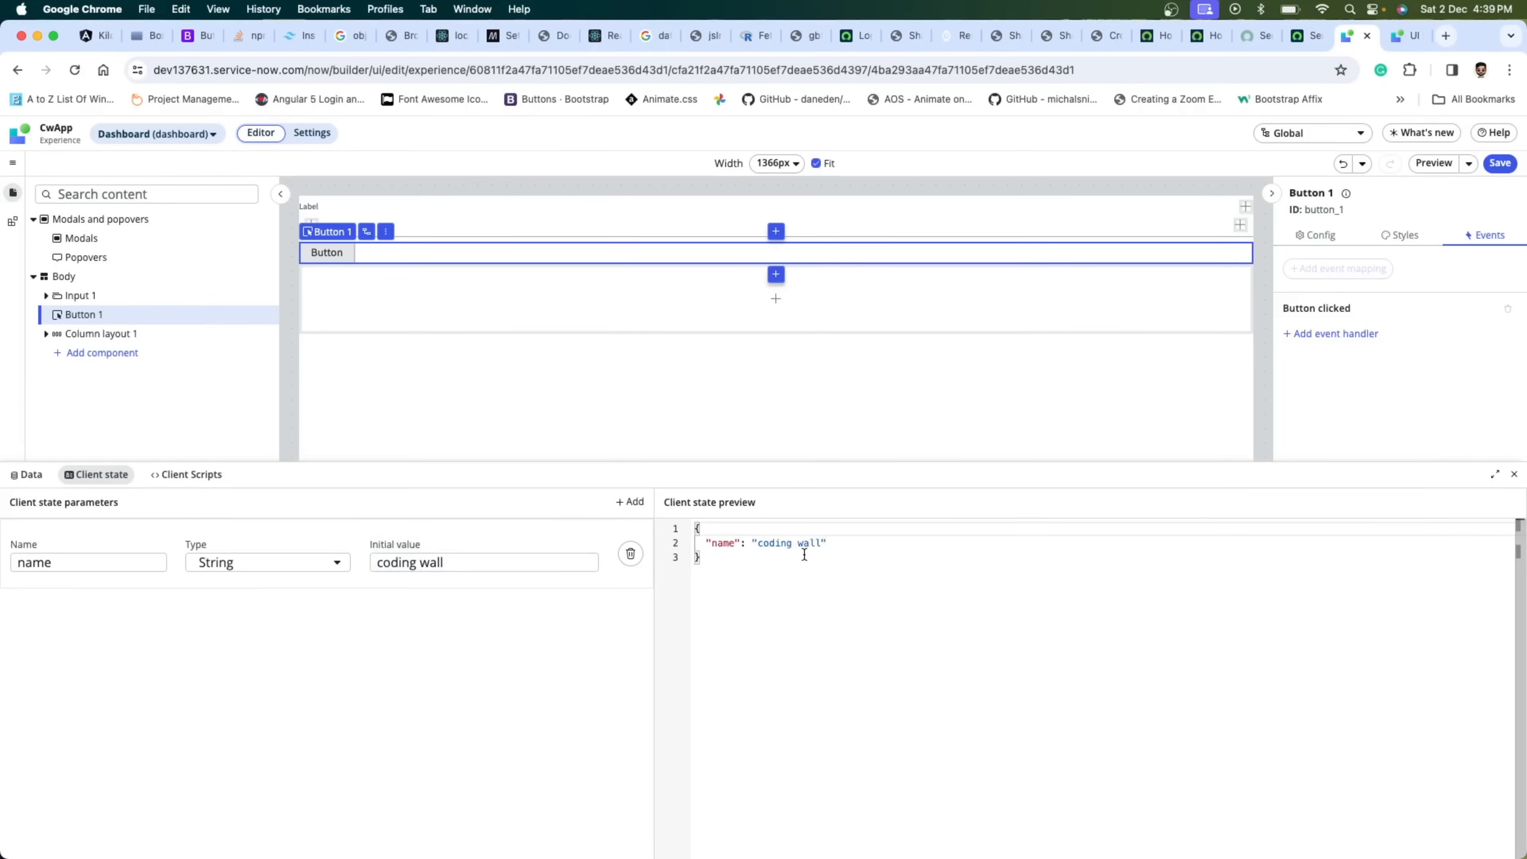
# - Review the page's data resources and client scripts once more, then close the resource editor
pyautogui.click(35, 476)
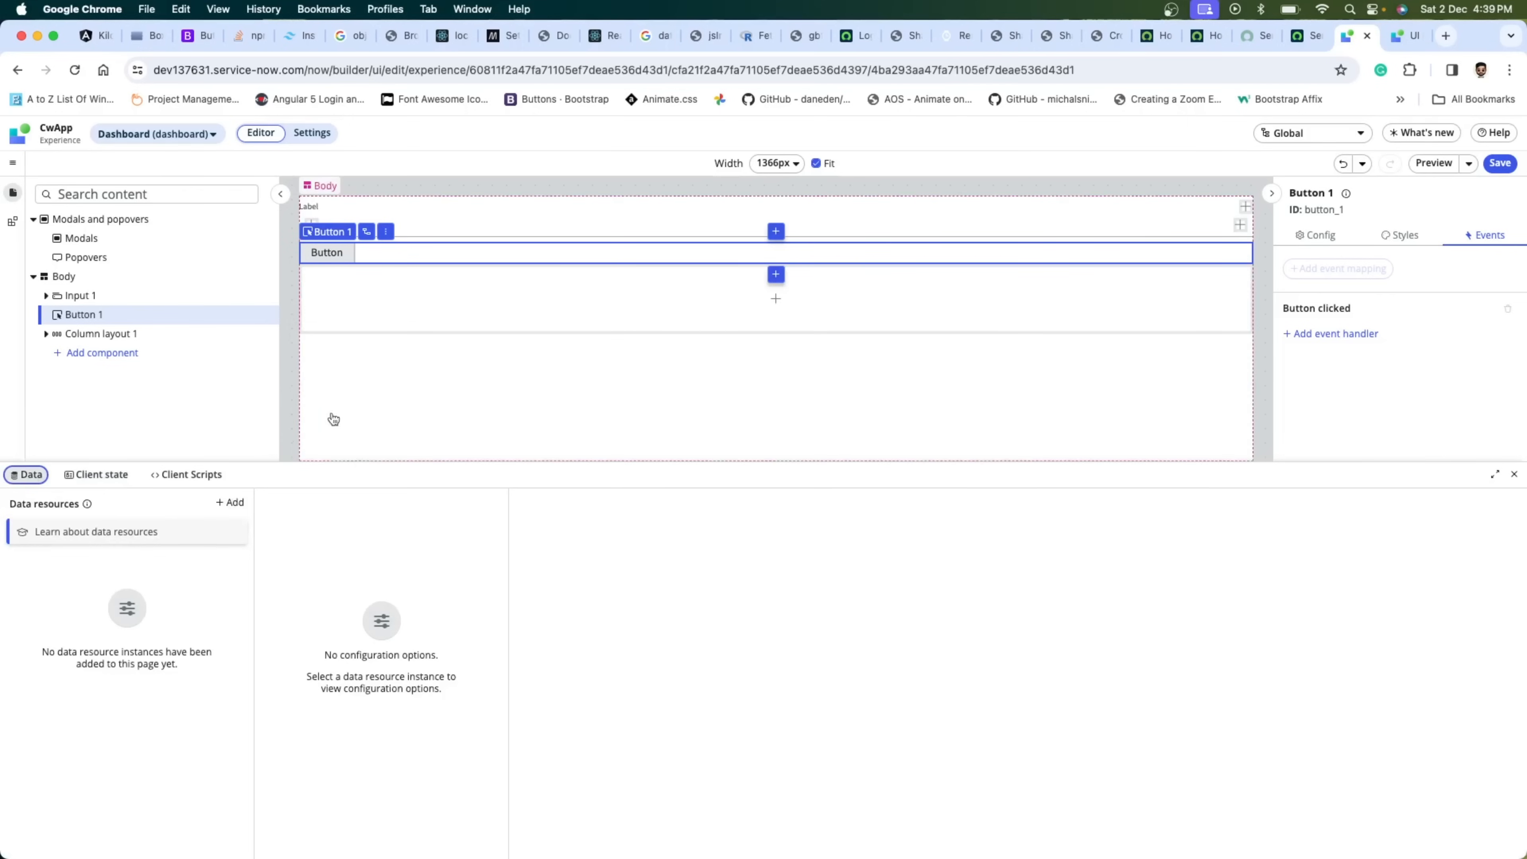
pyautogui.click(181, 475)
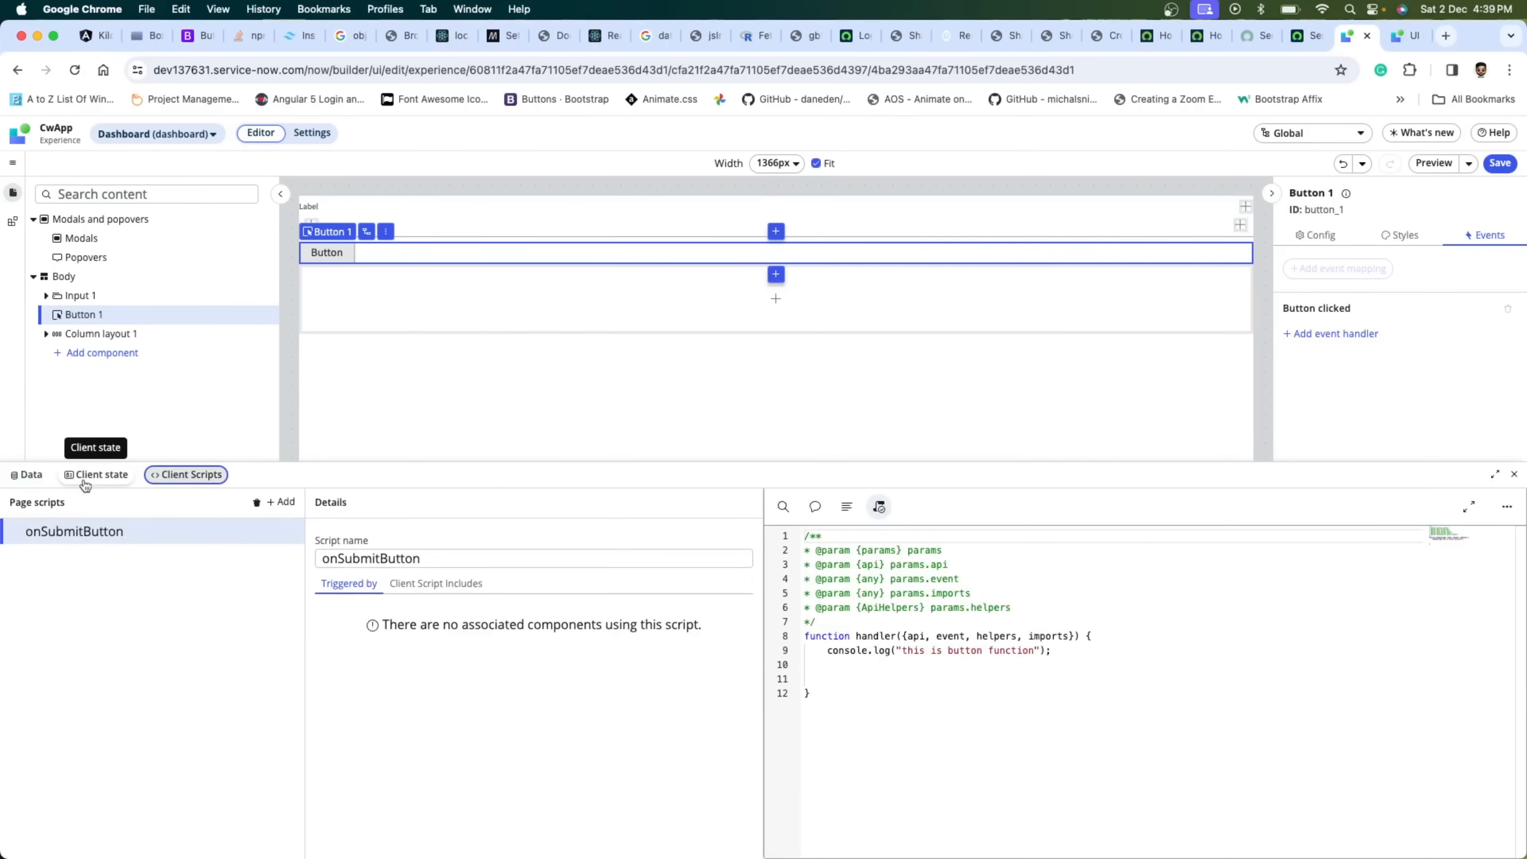
pyautogui.click(33, 481)
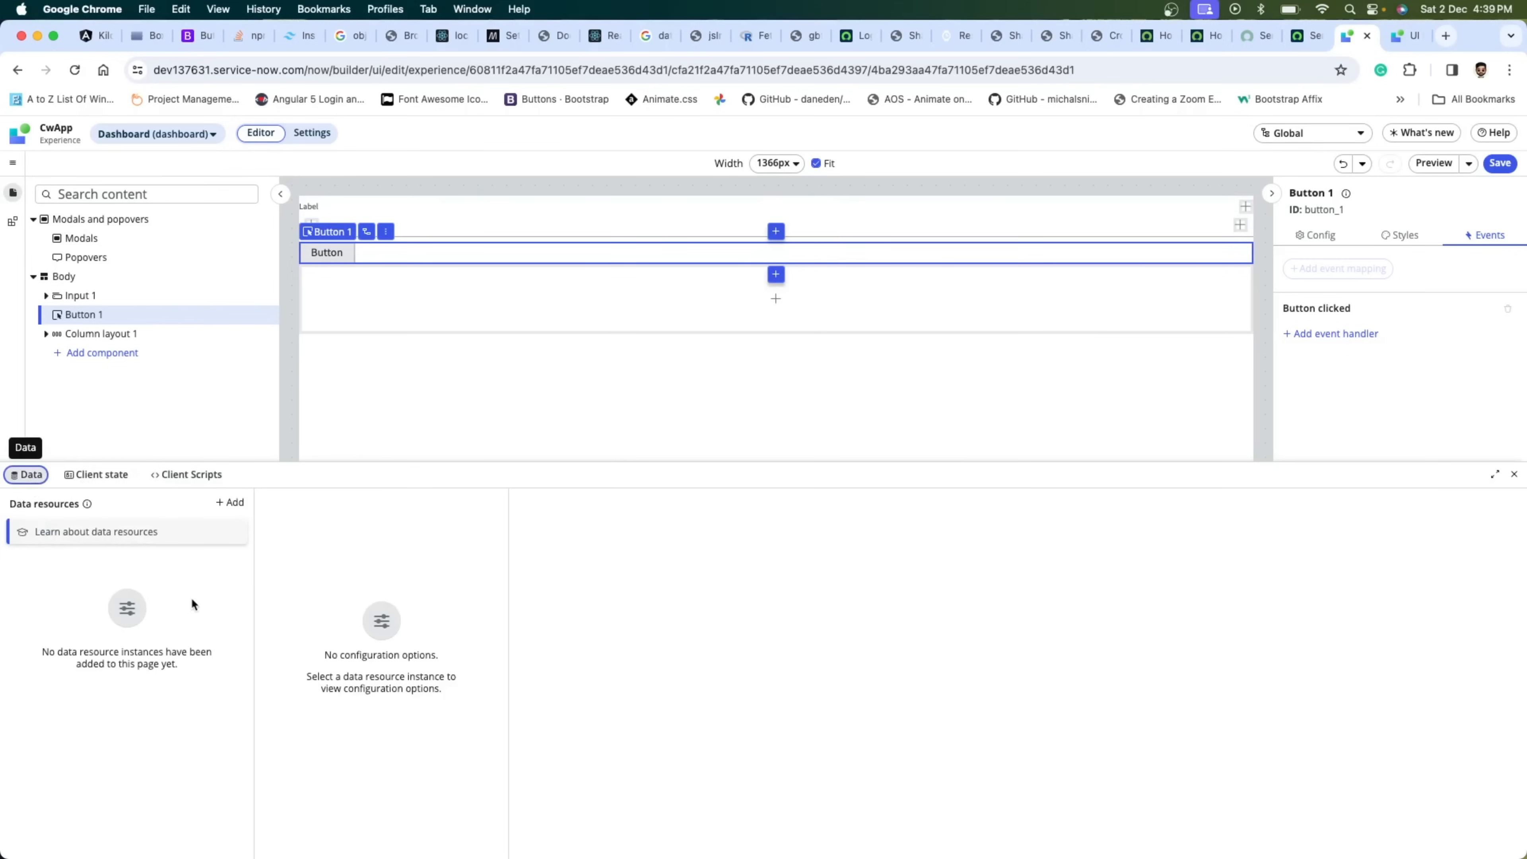
pyautogui.click(1513, 474)
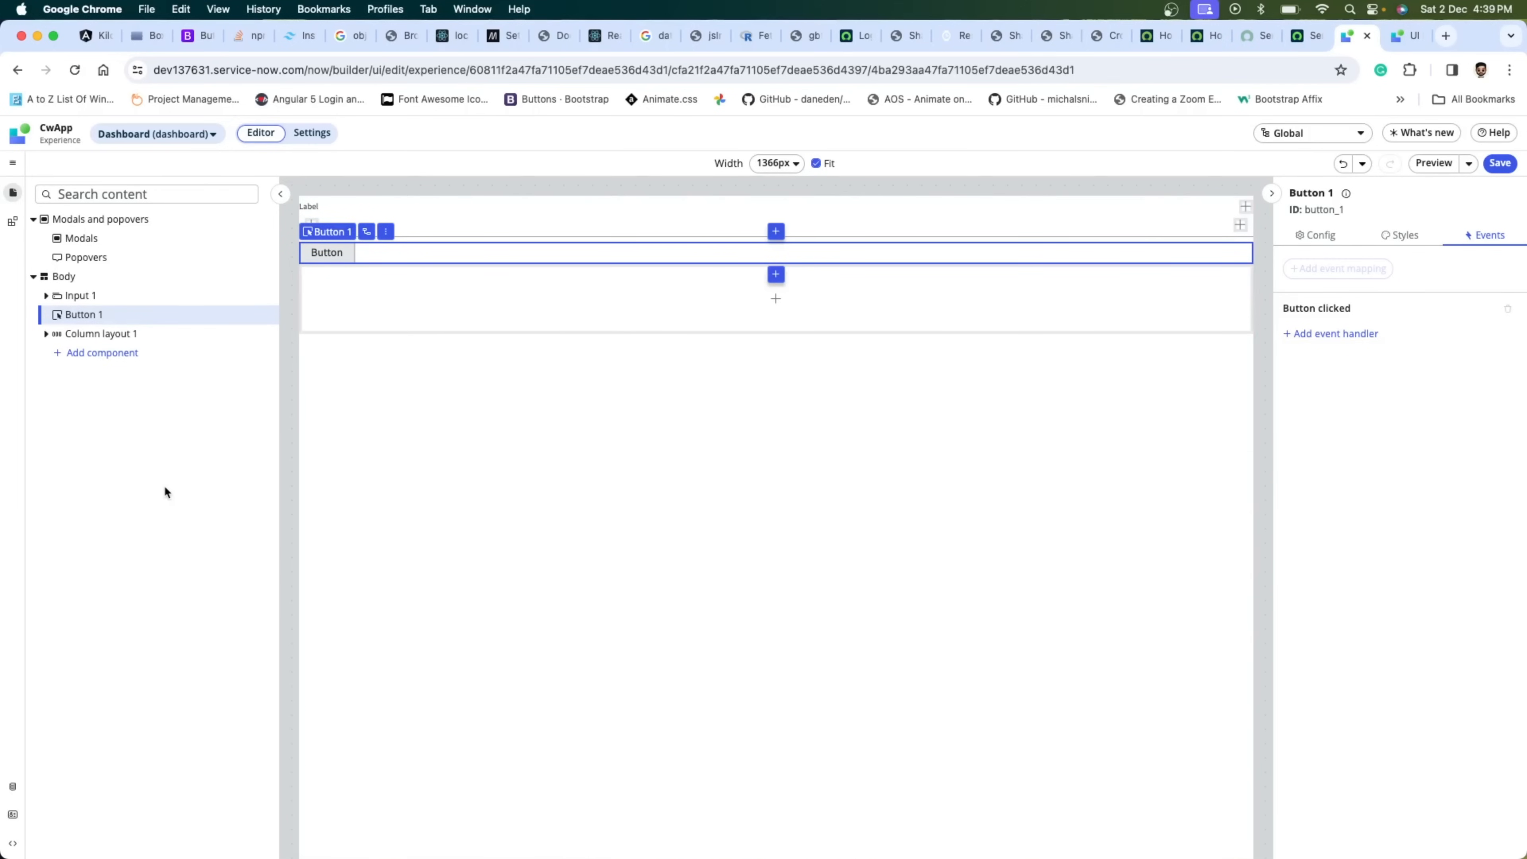
# - Delete Column layout 1, Input 1 and Button 1 from the Body
pyautogui.click(265, 338)
pyautogui.click(325, 443)
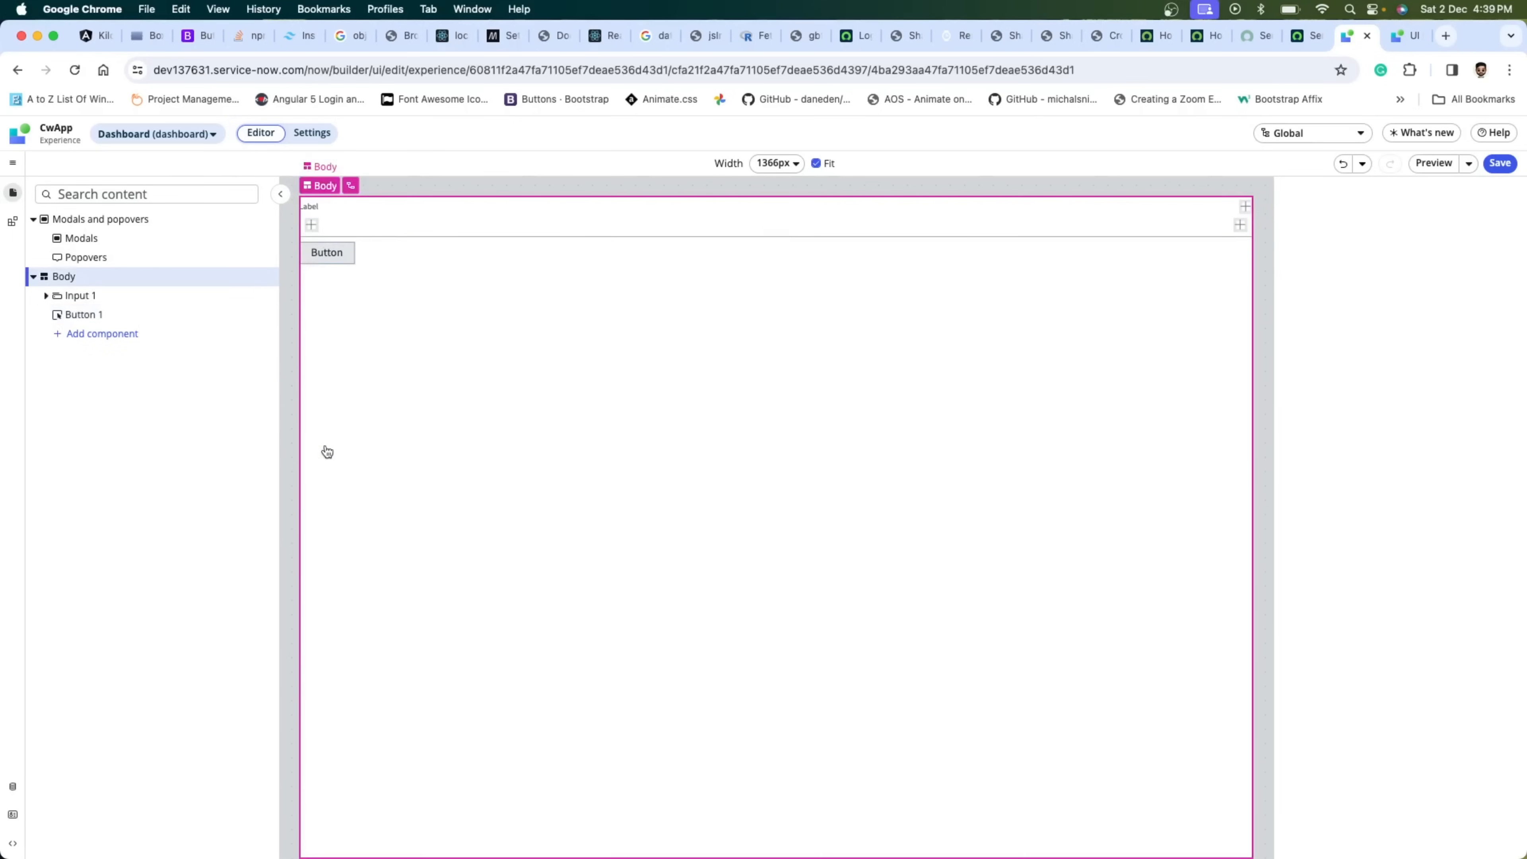
pyautogui.click(268, 295)
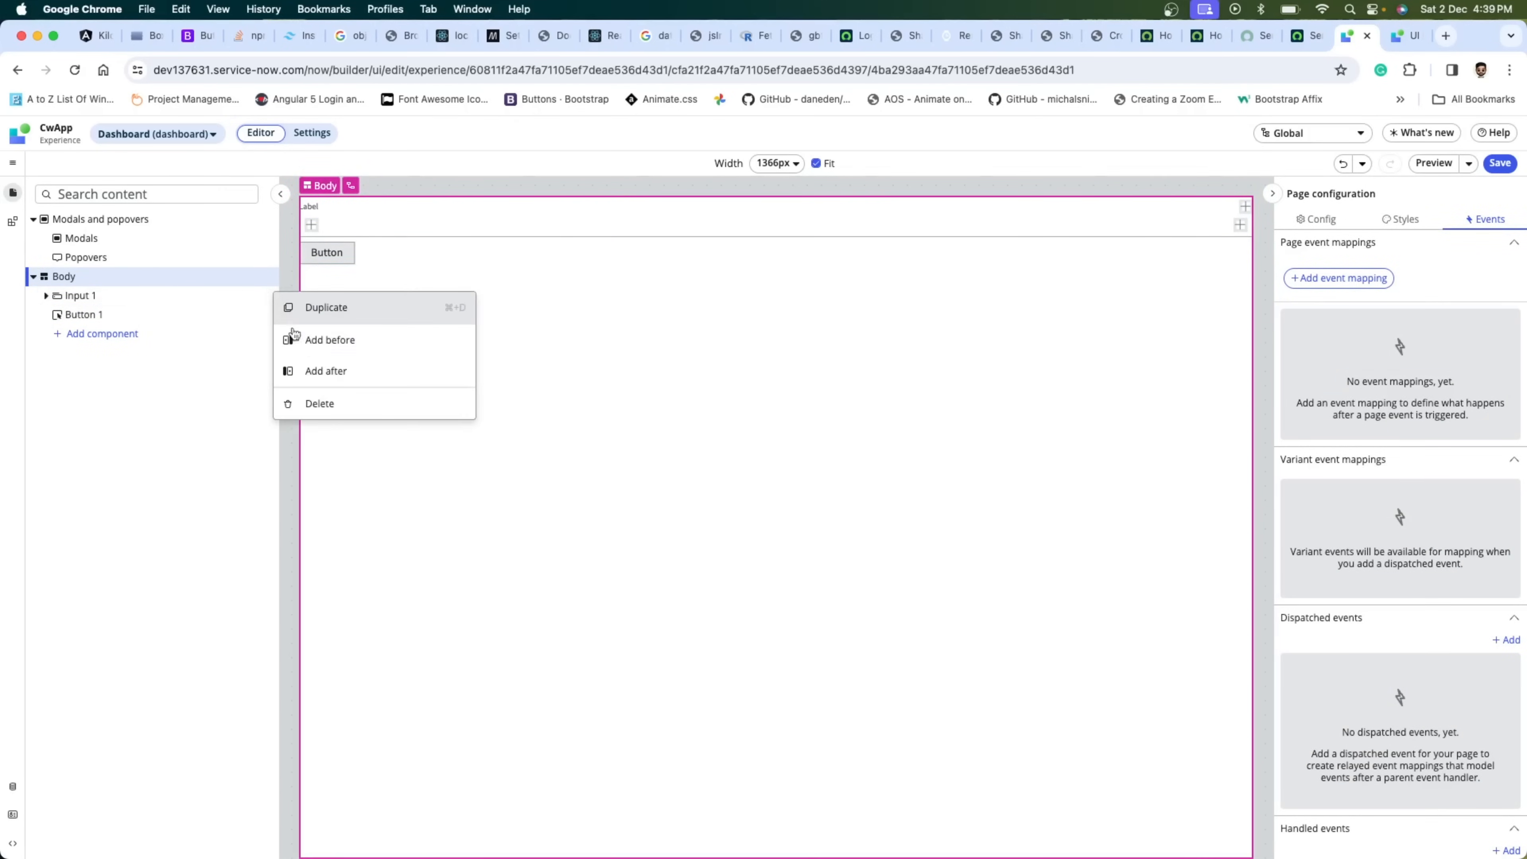
pyautogui.click(337, 404)
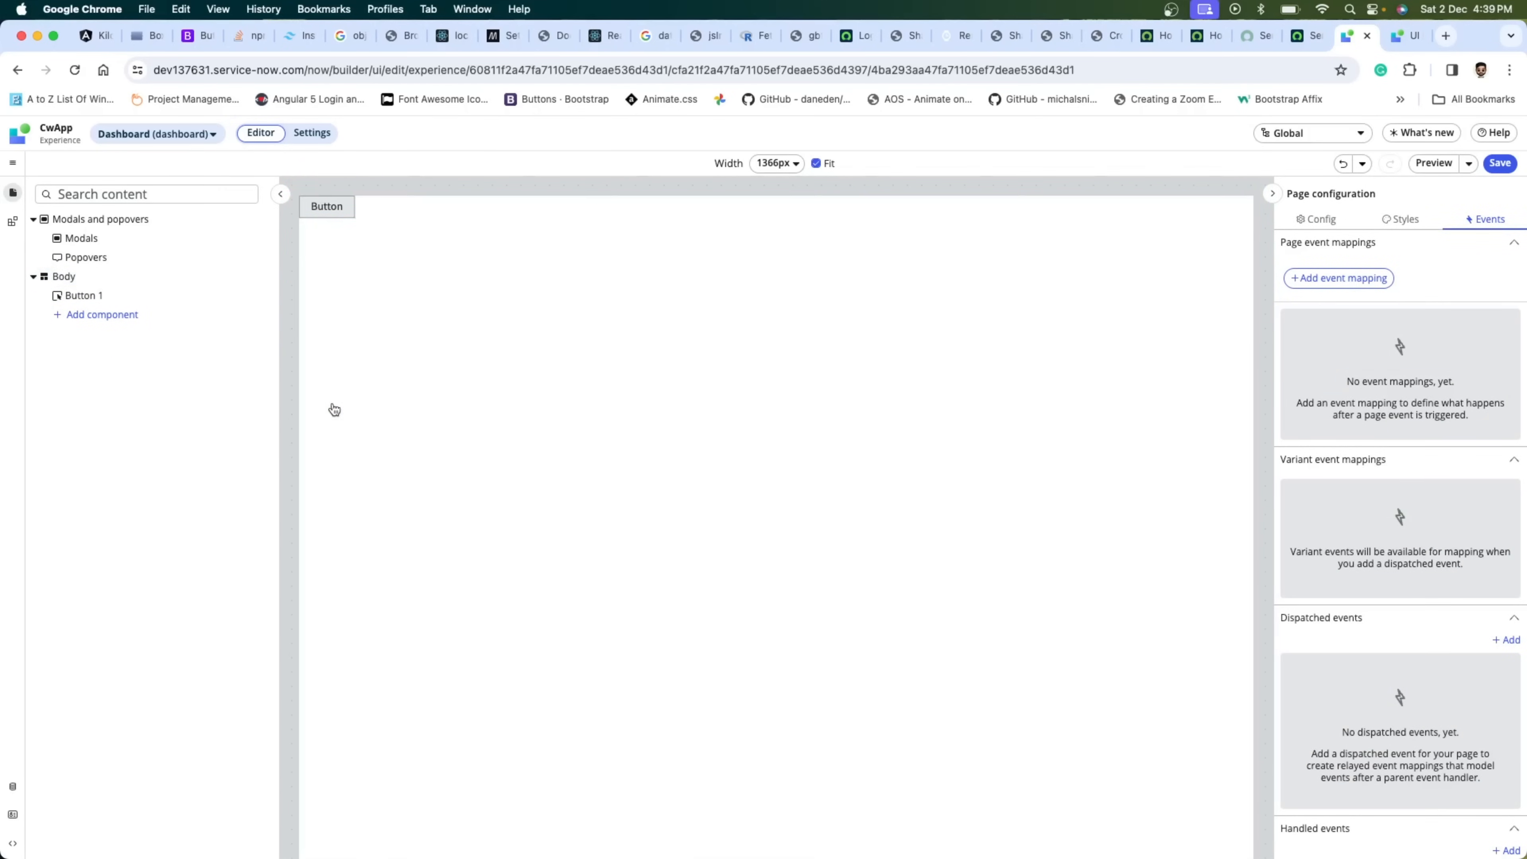
pyautogui.click(269, 294)
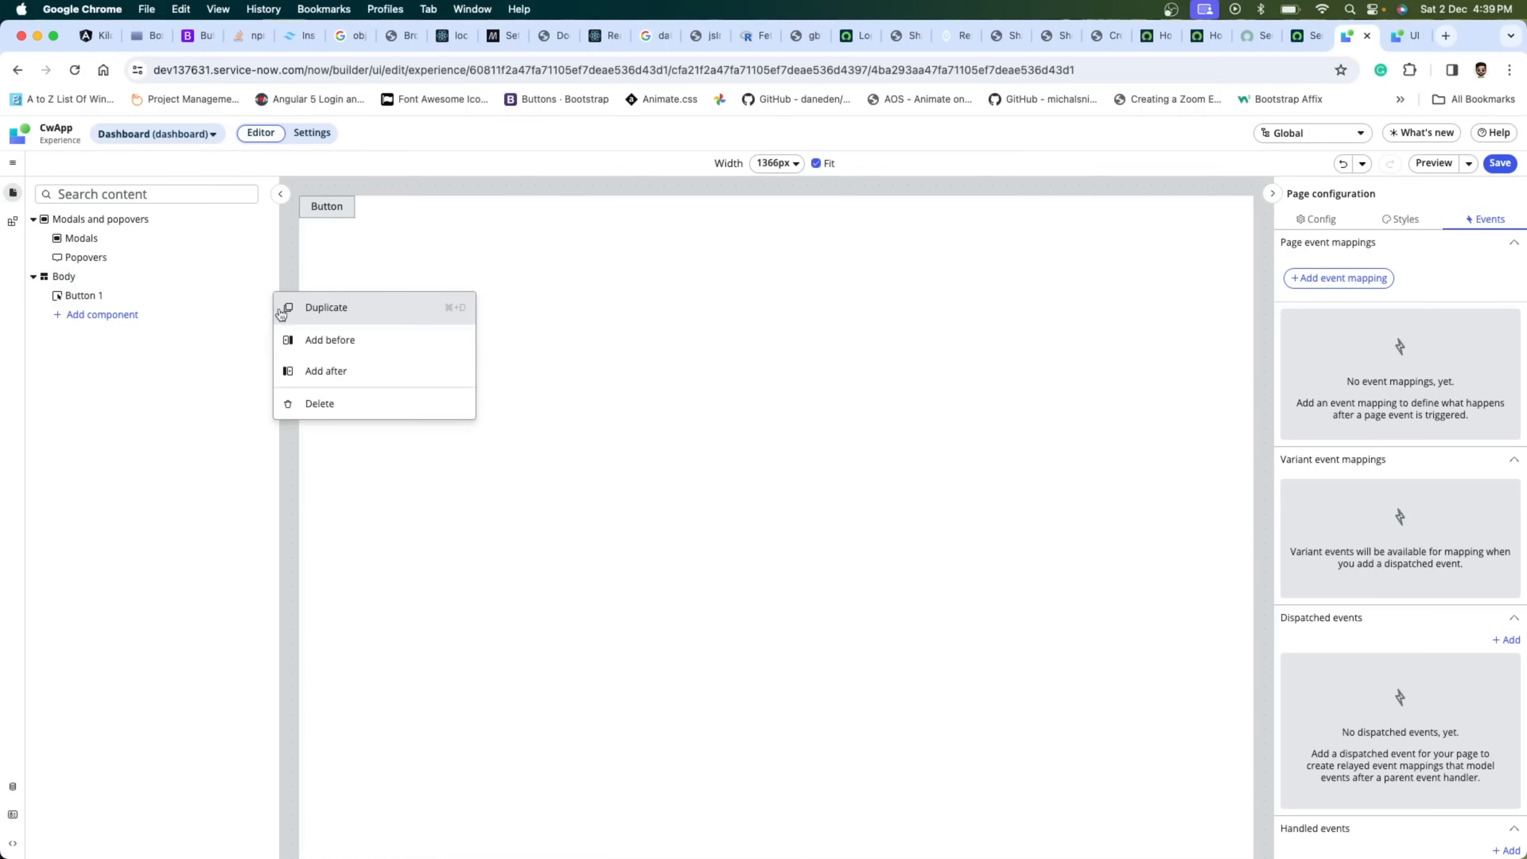
pyautogui.click(383, 414)
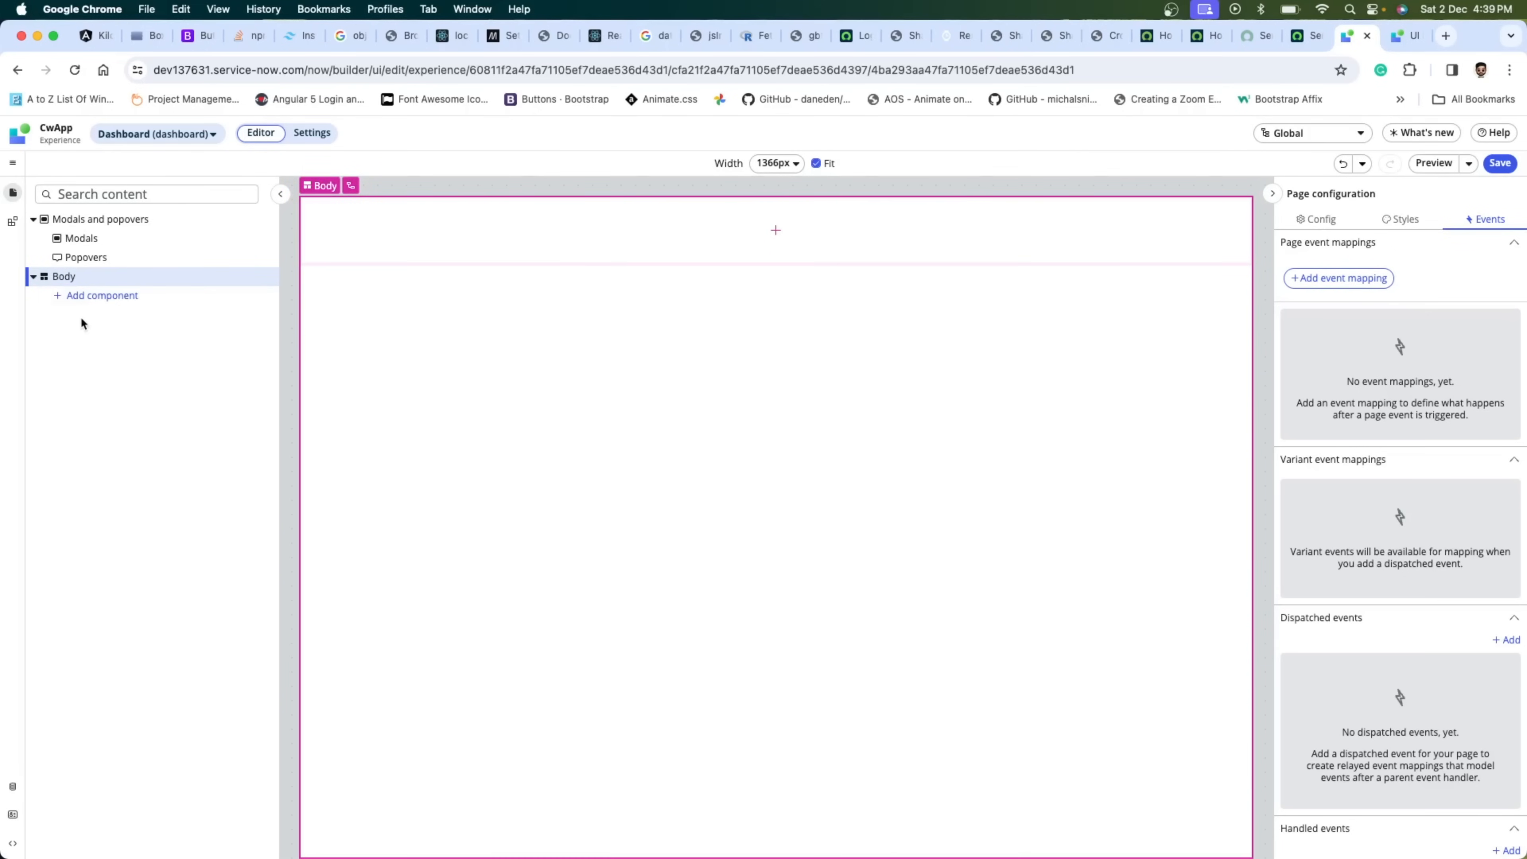
# - Look through the full list of components available for the empty Body, then leave the list without adding one
pyautogui.click(102, 295)
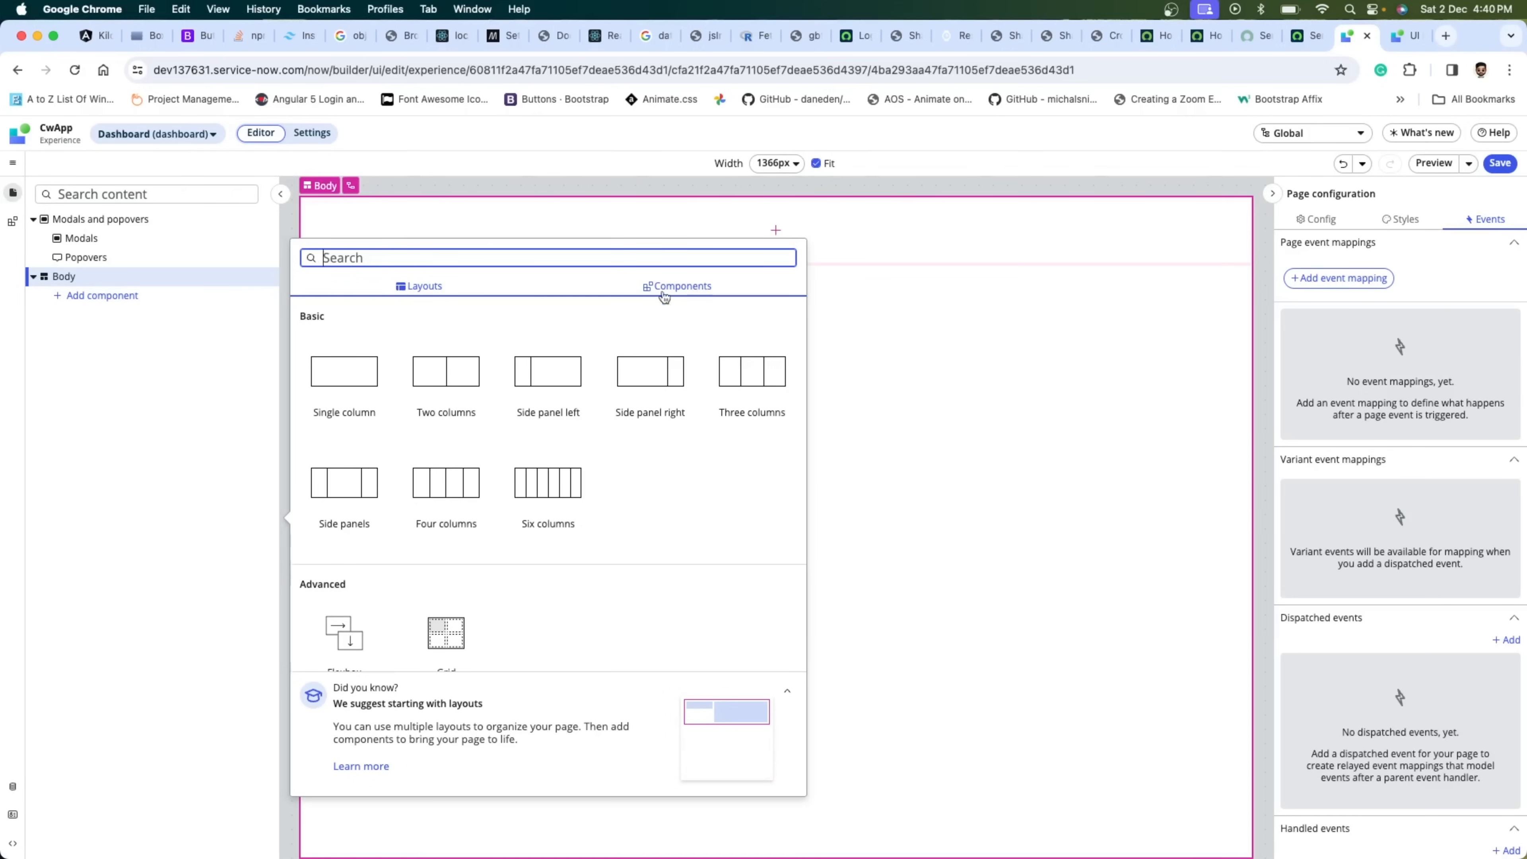
pyautogui.click(696, 288)
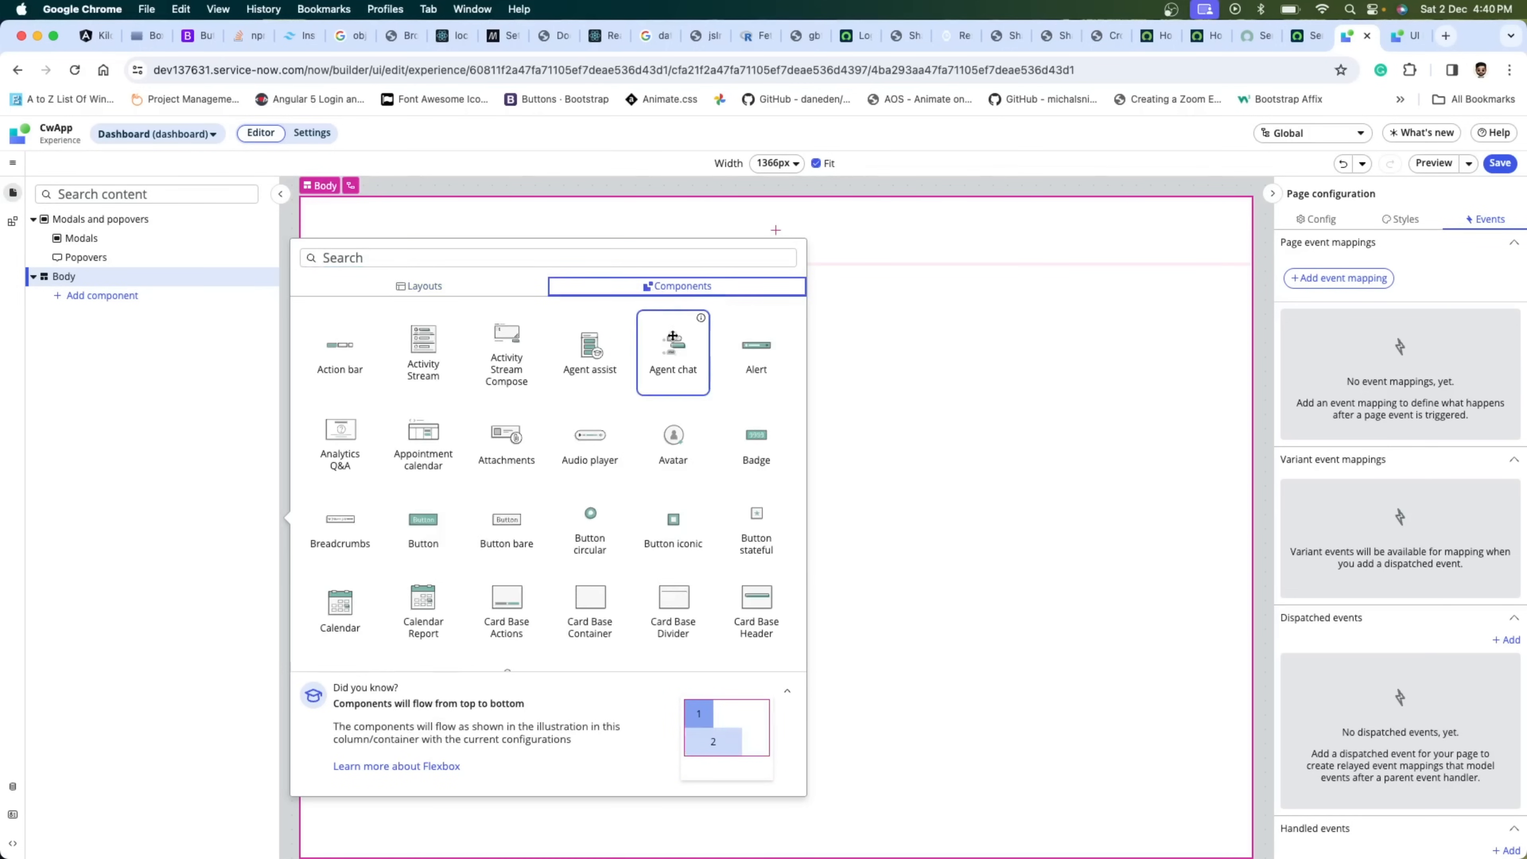
pyautogui.click(787, 691)
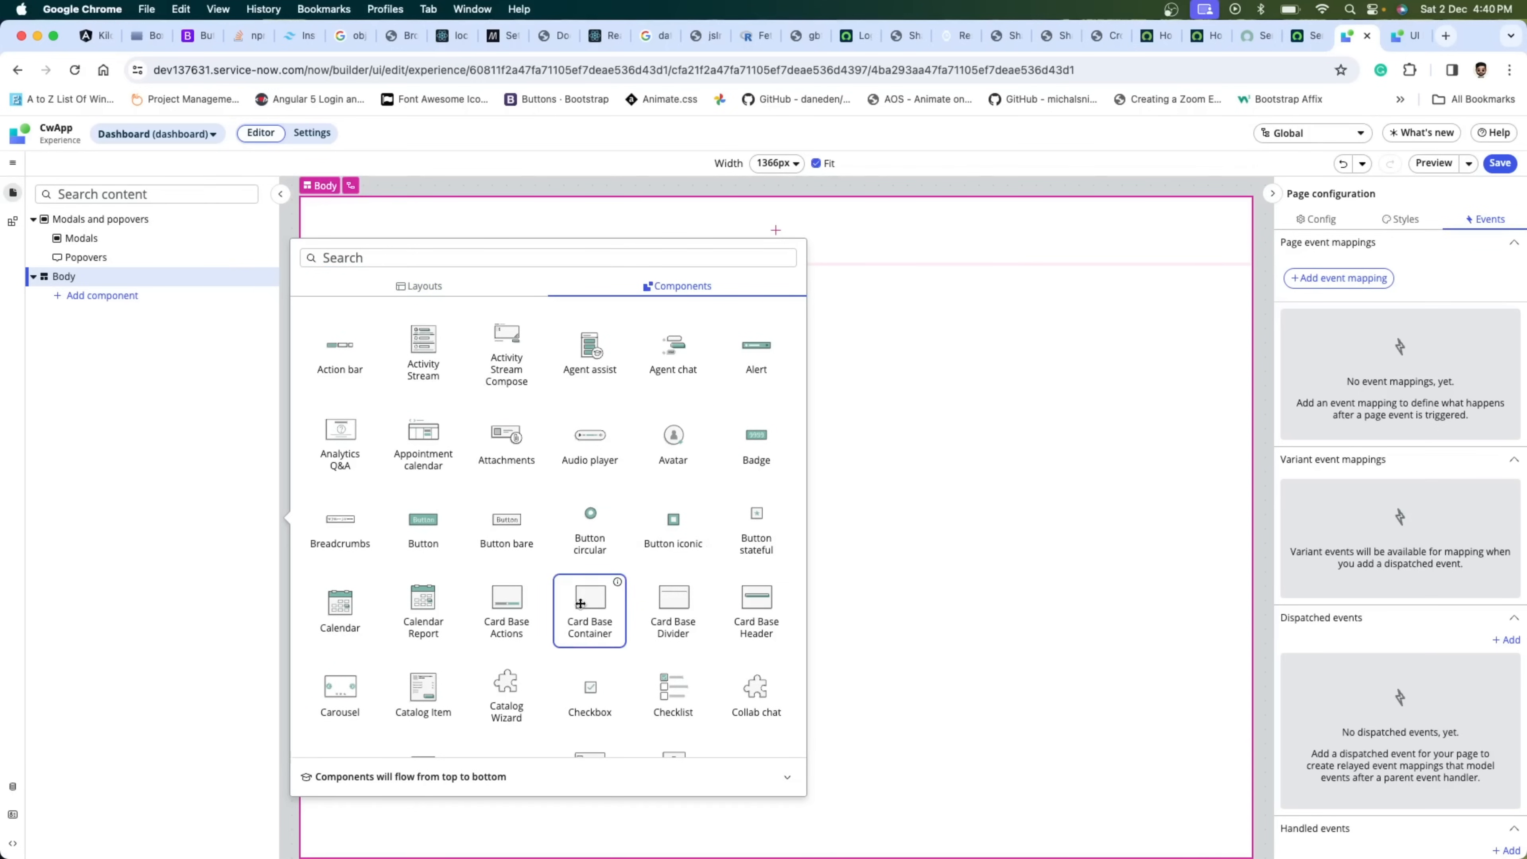
pyautogui.scroll(-3, 580, 603)
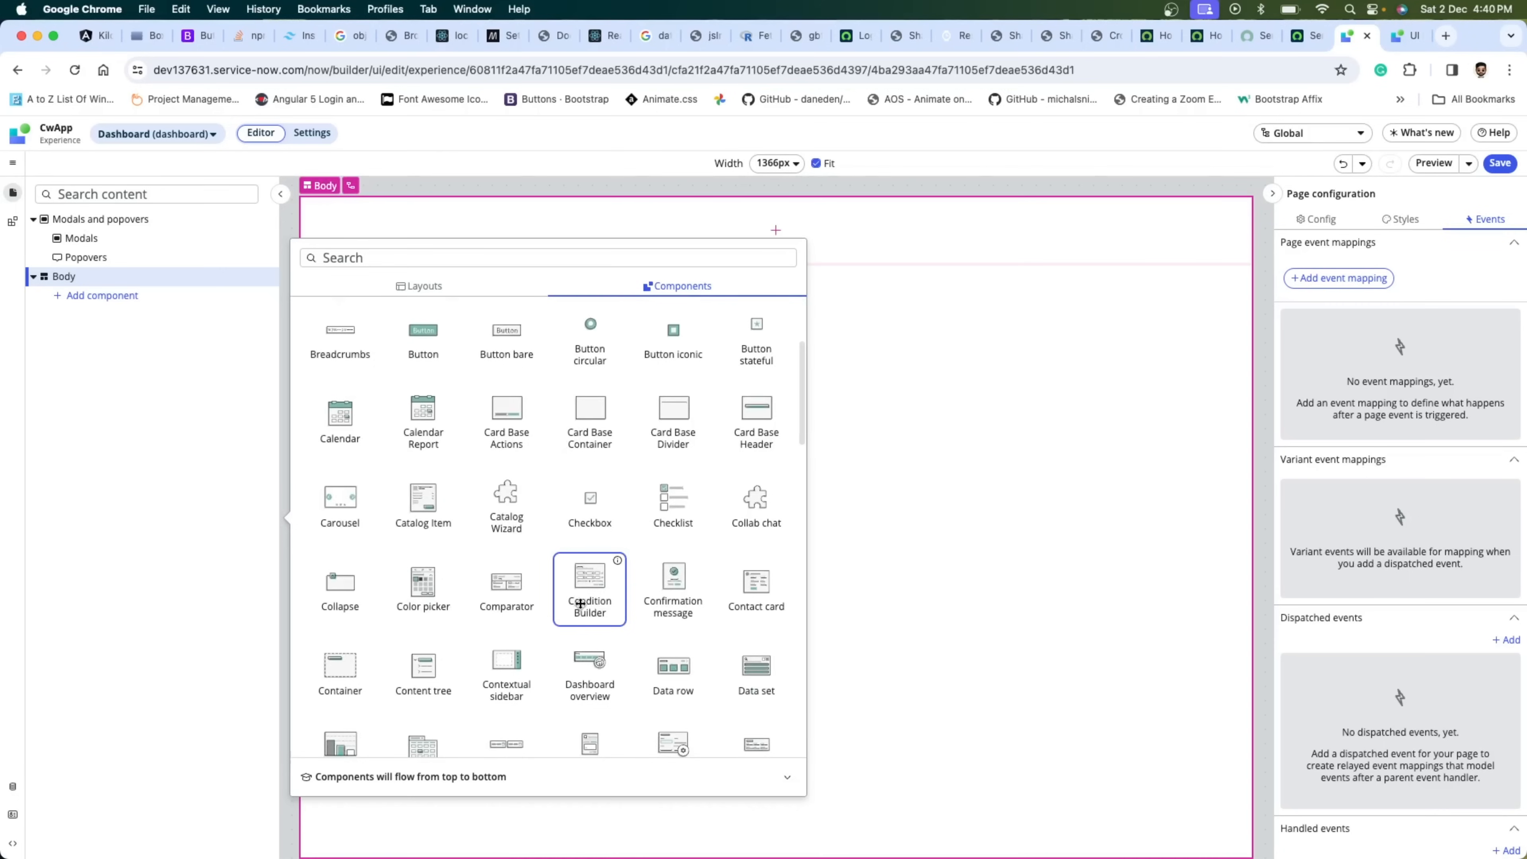
pyautogui.scroll(-4, 580, 603)
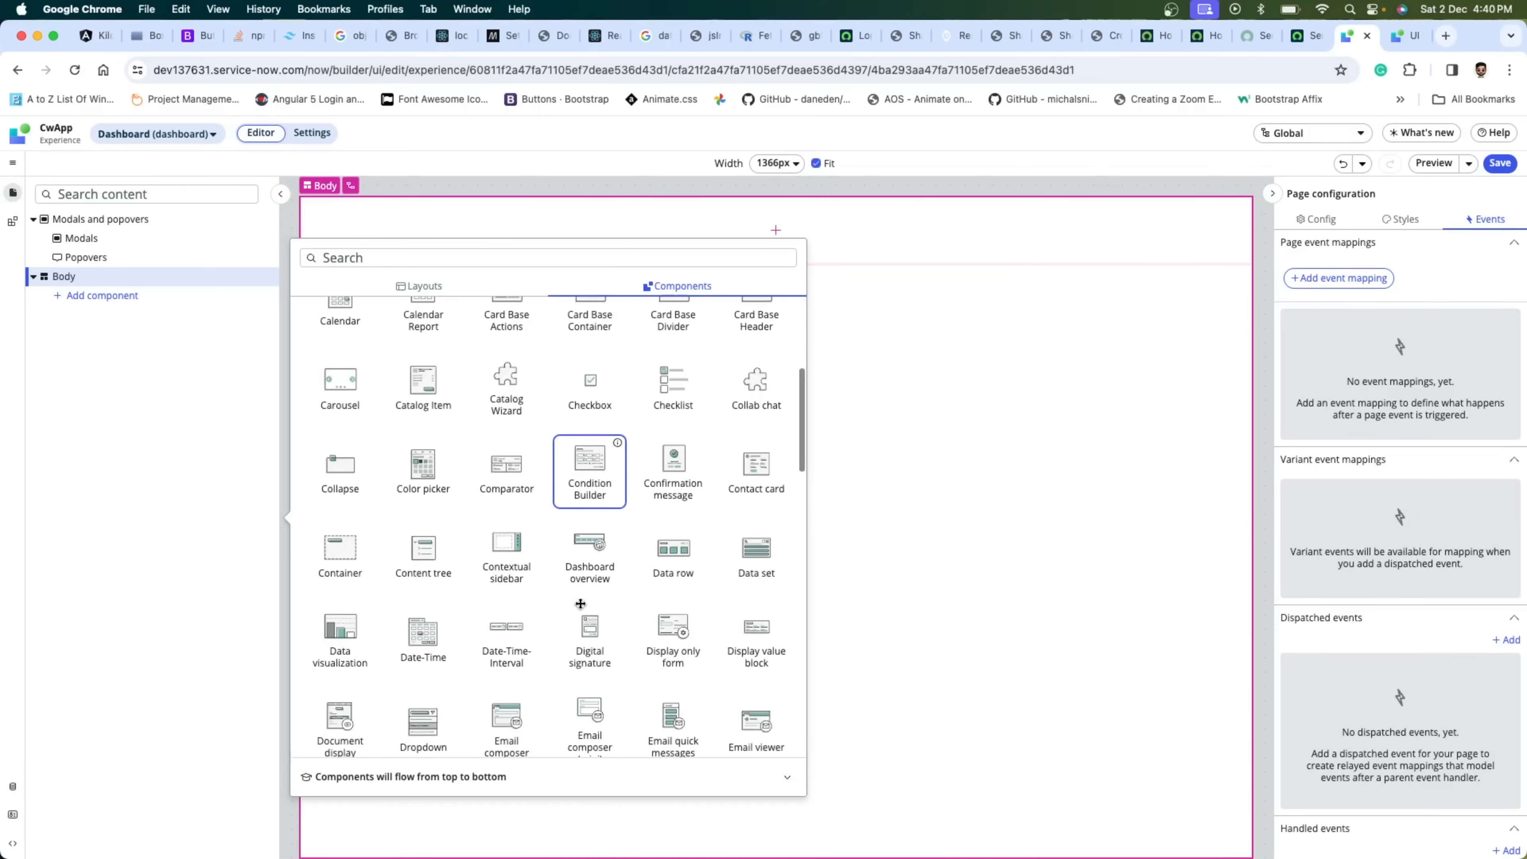
pyautogui.scroll(-1, 580, 603)
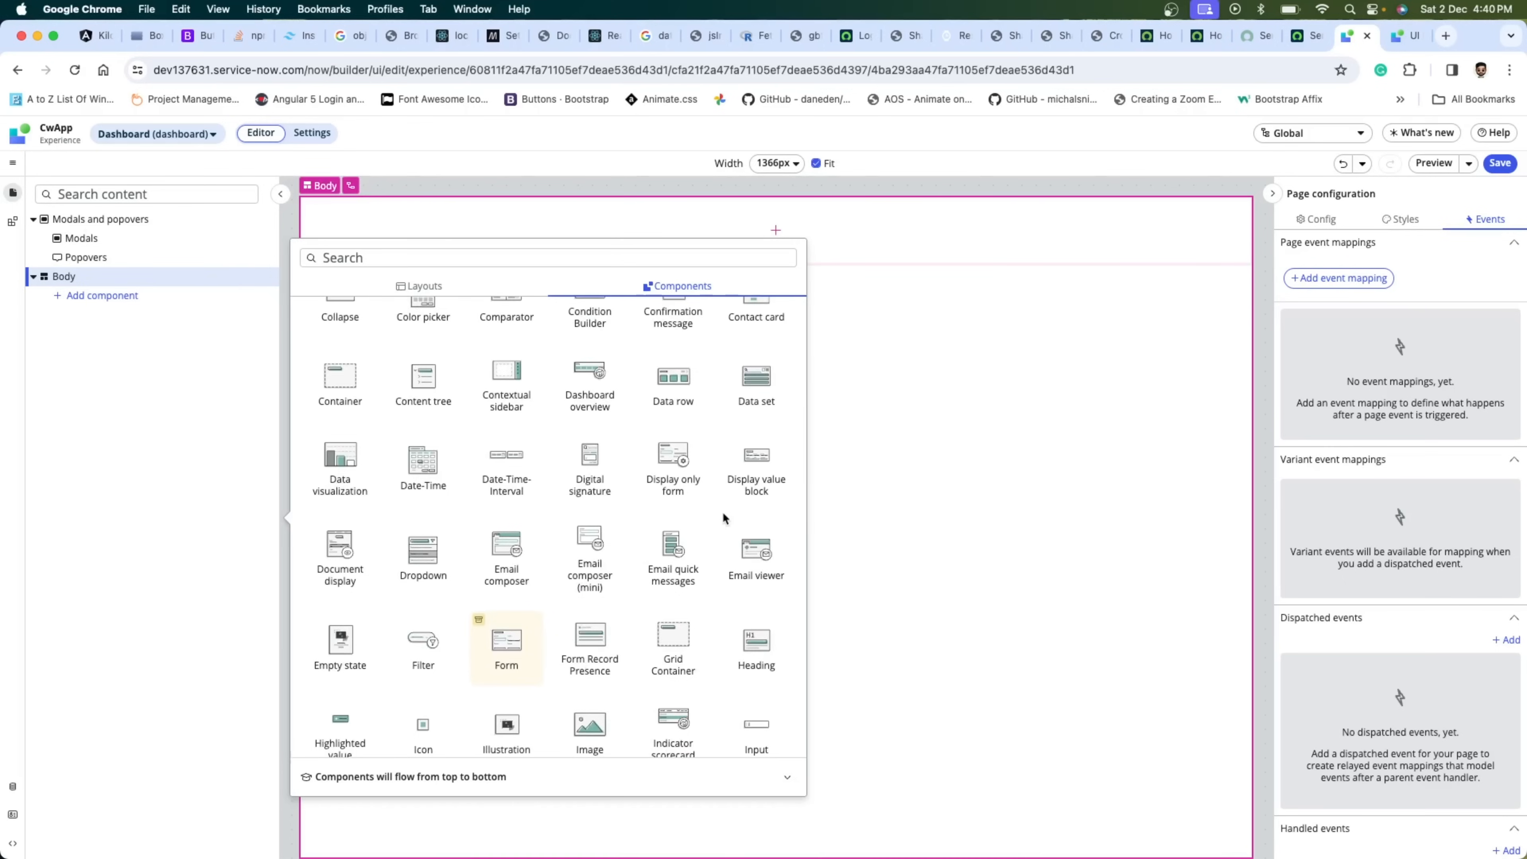
pyautogui.scroll(-3, 723, 515)
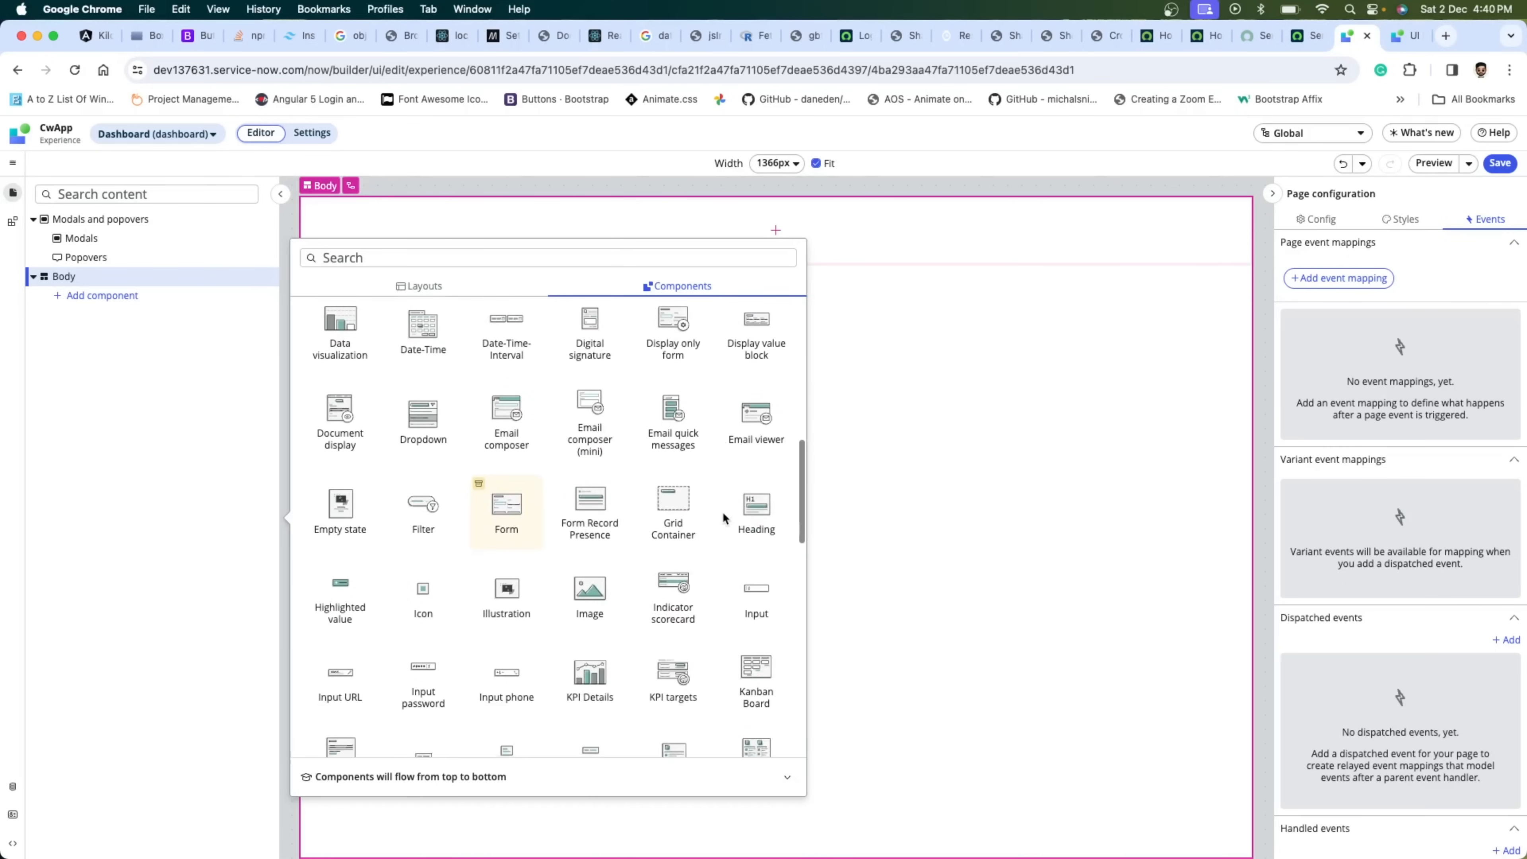
pyautogui.scroll(-1, 723, 514)
pyautogui.scroll(-3, 727, 512)
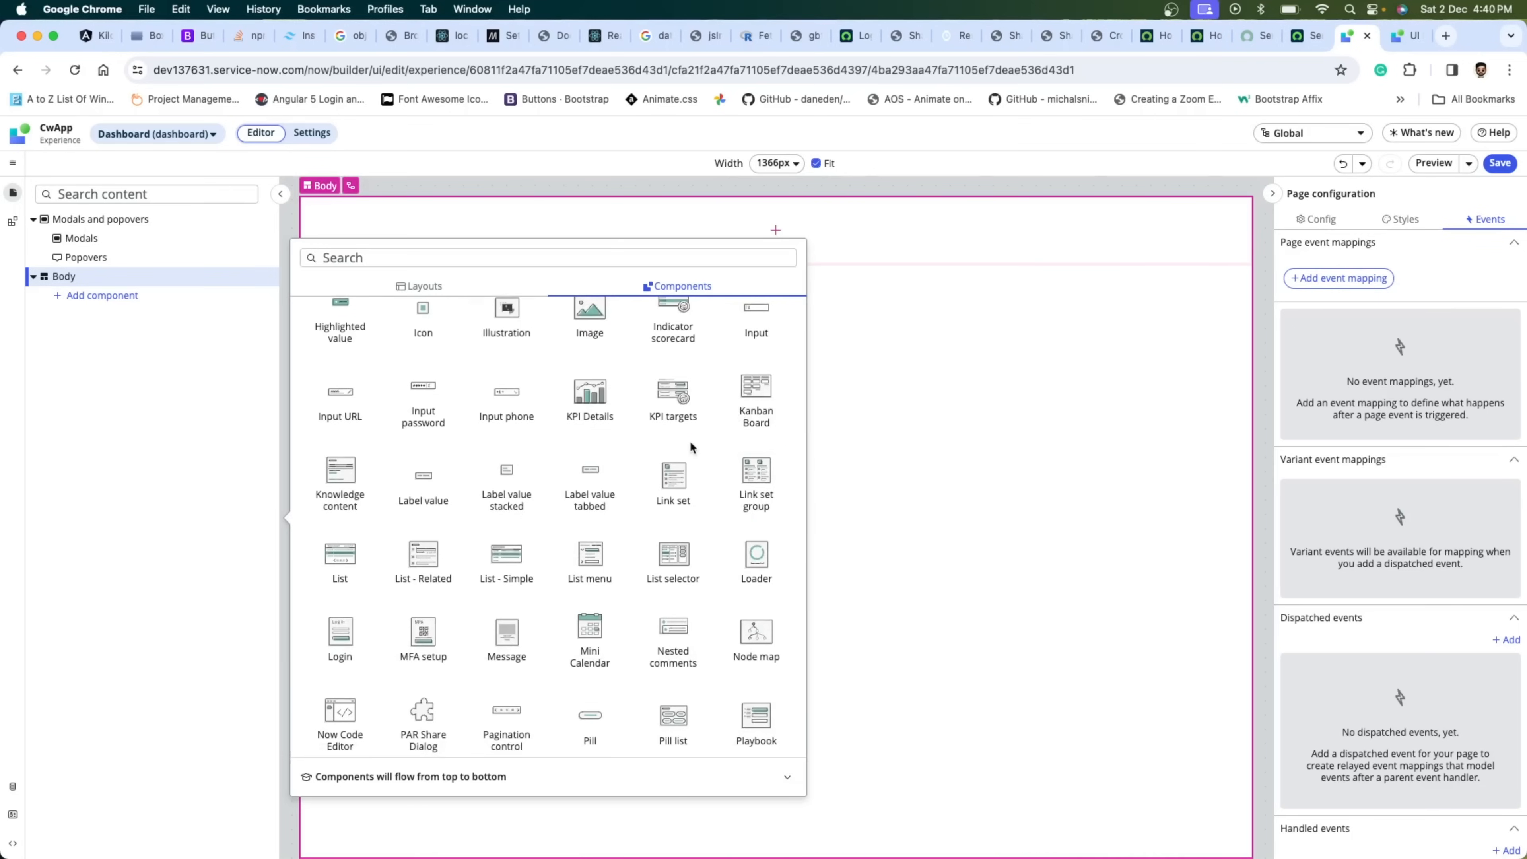
pyautogui.scroll(1, 592, 430)
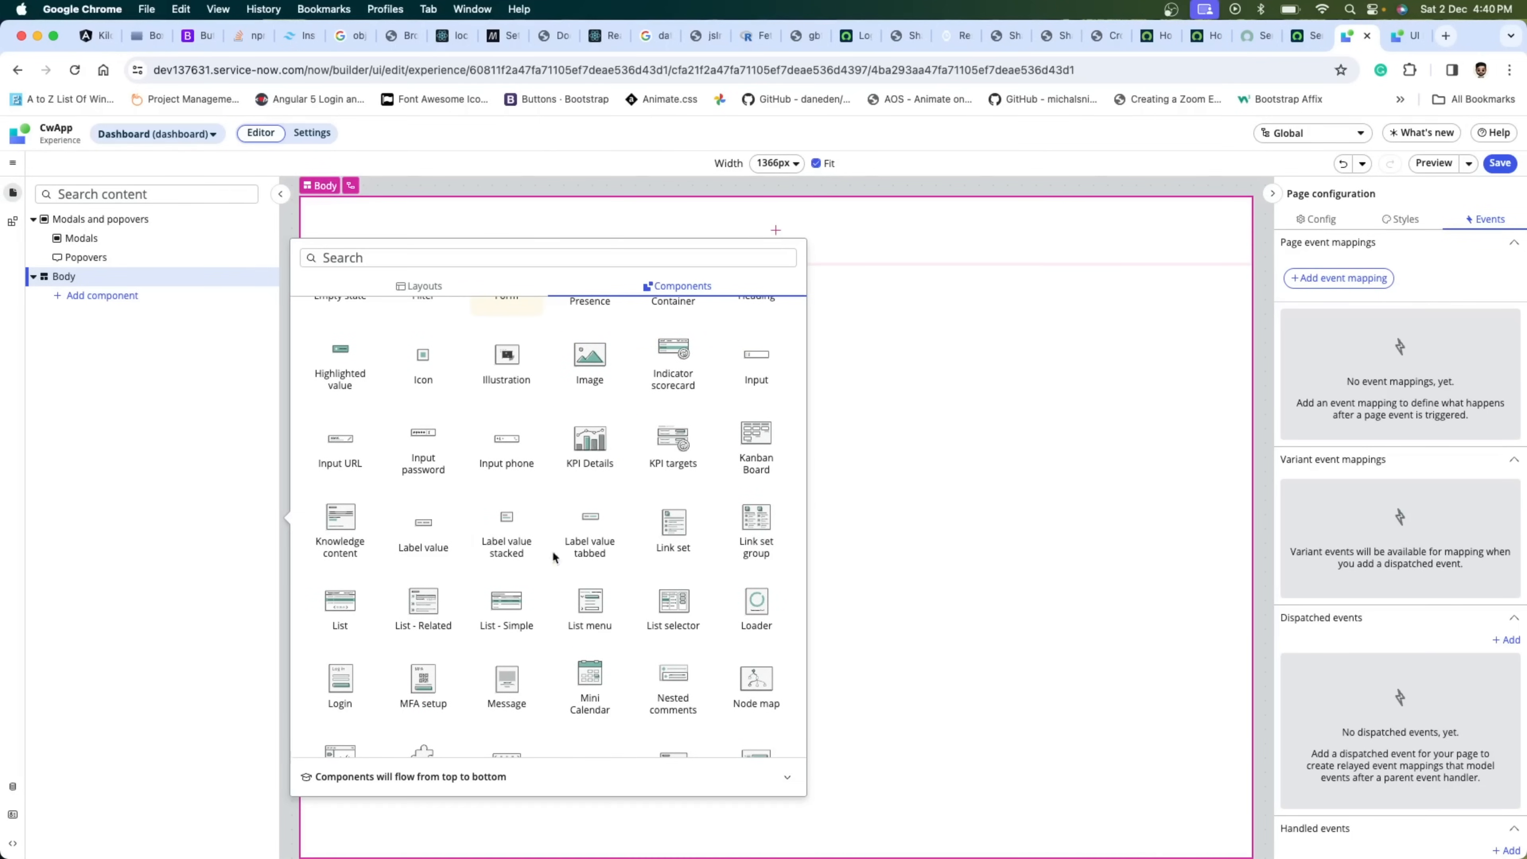
pyautogui.scroll(-2, 573, 579)
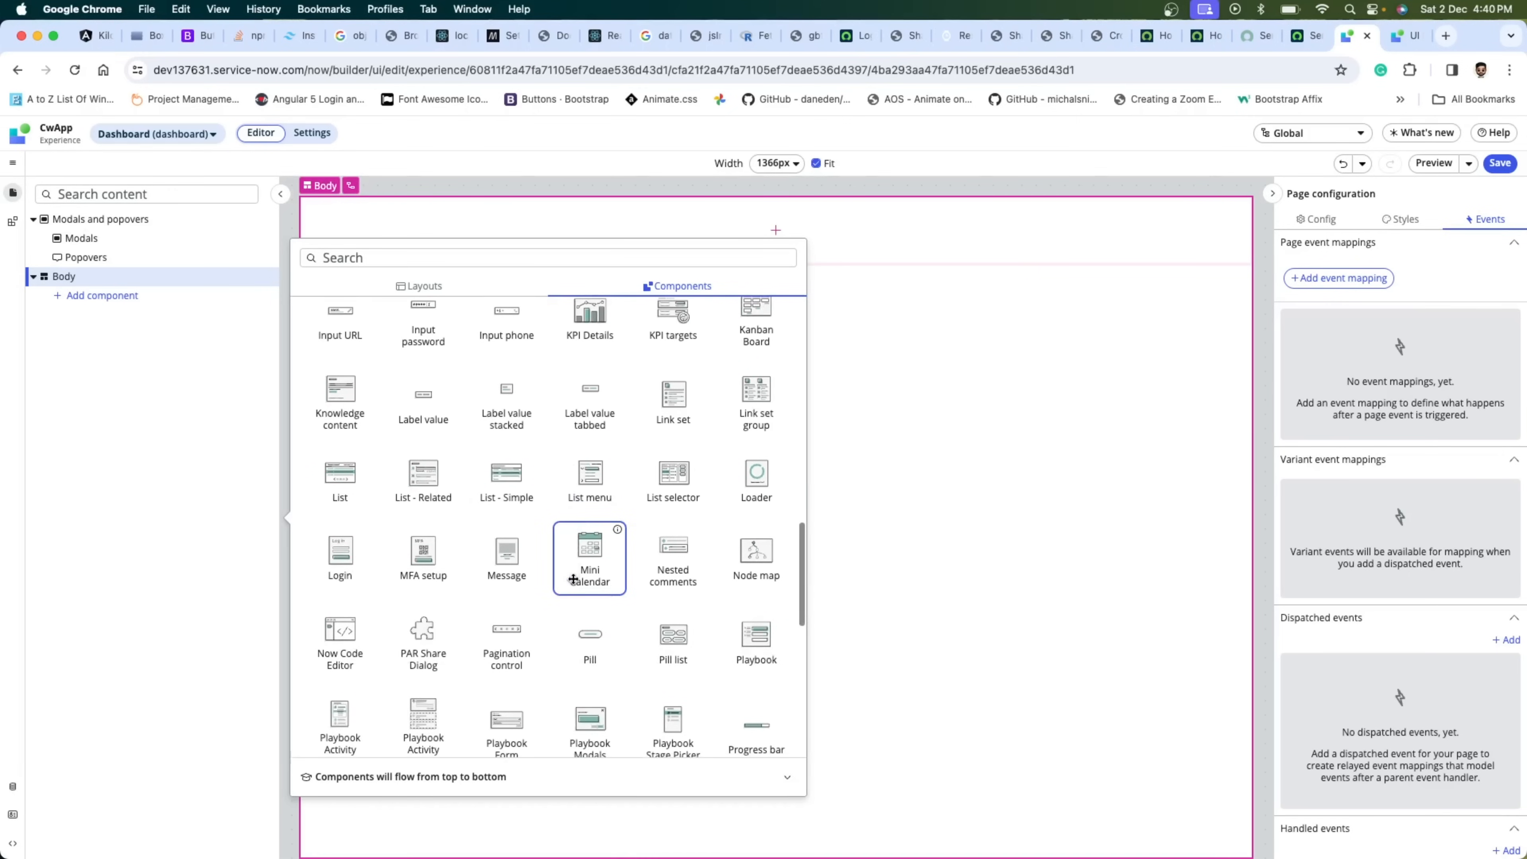
pyautogui.scroll(2, 619, 361)
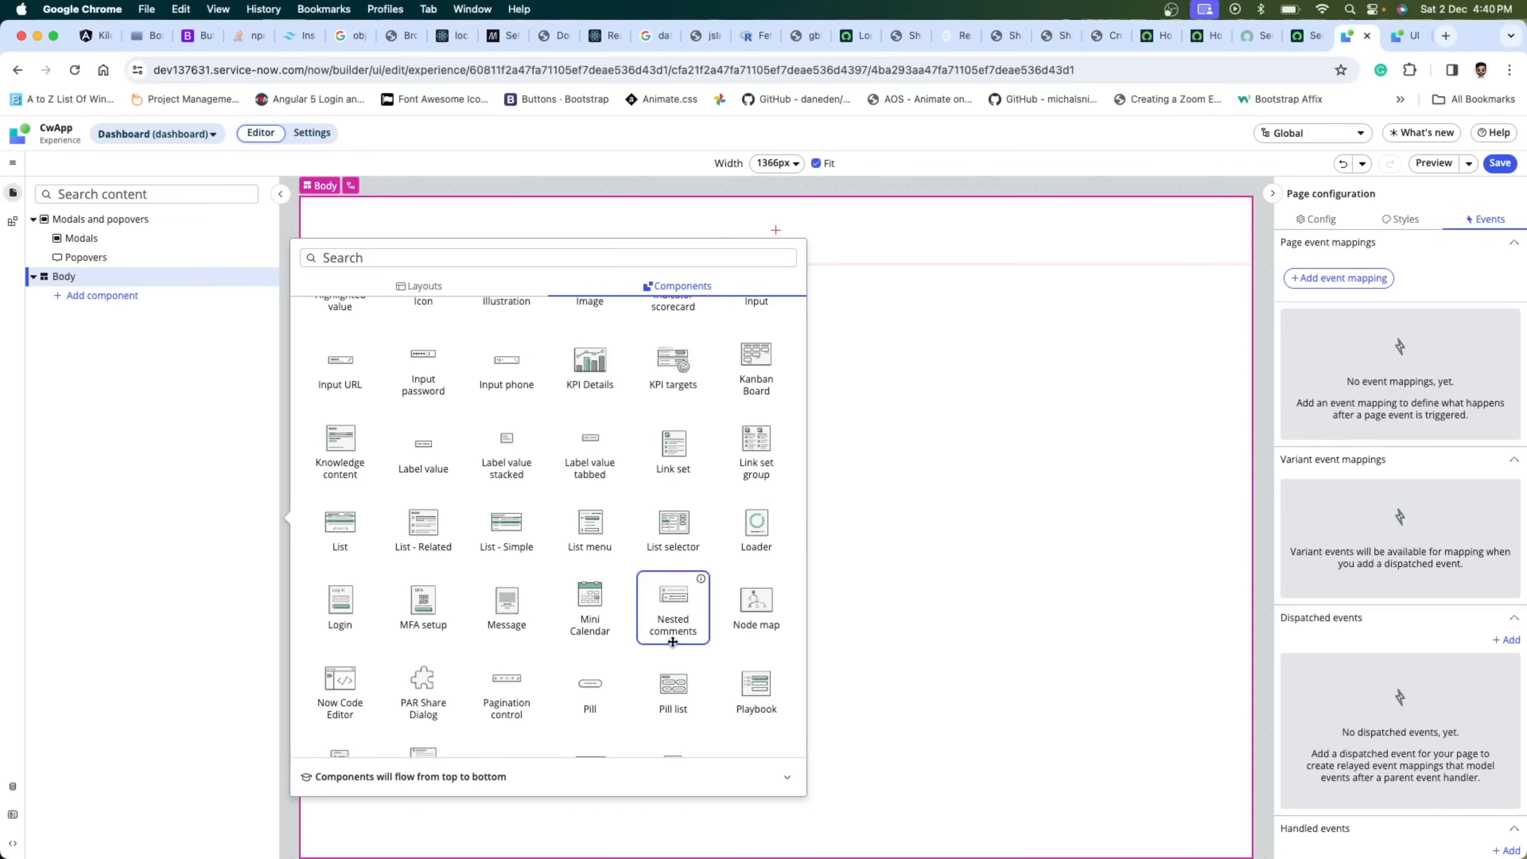
pyautogui.scroll(-2, 673, 642)
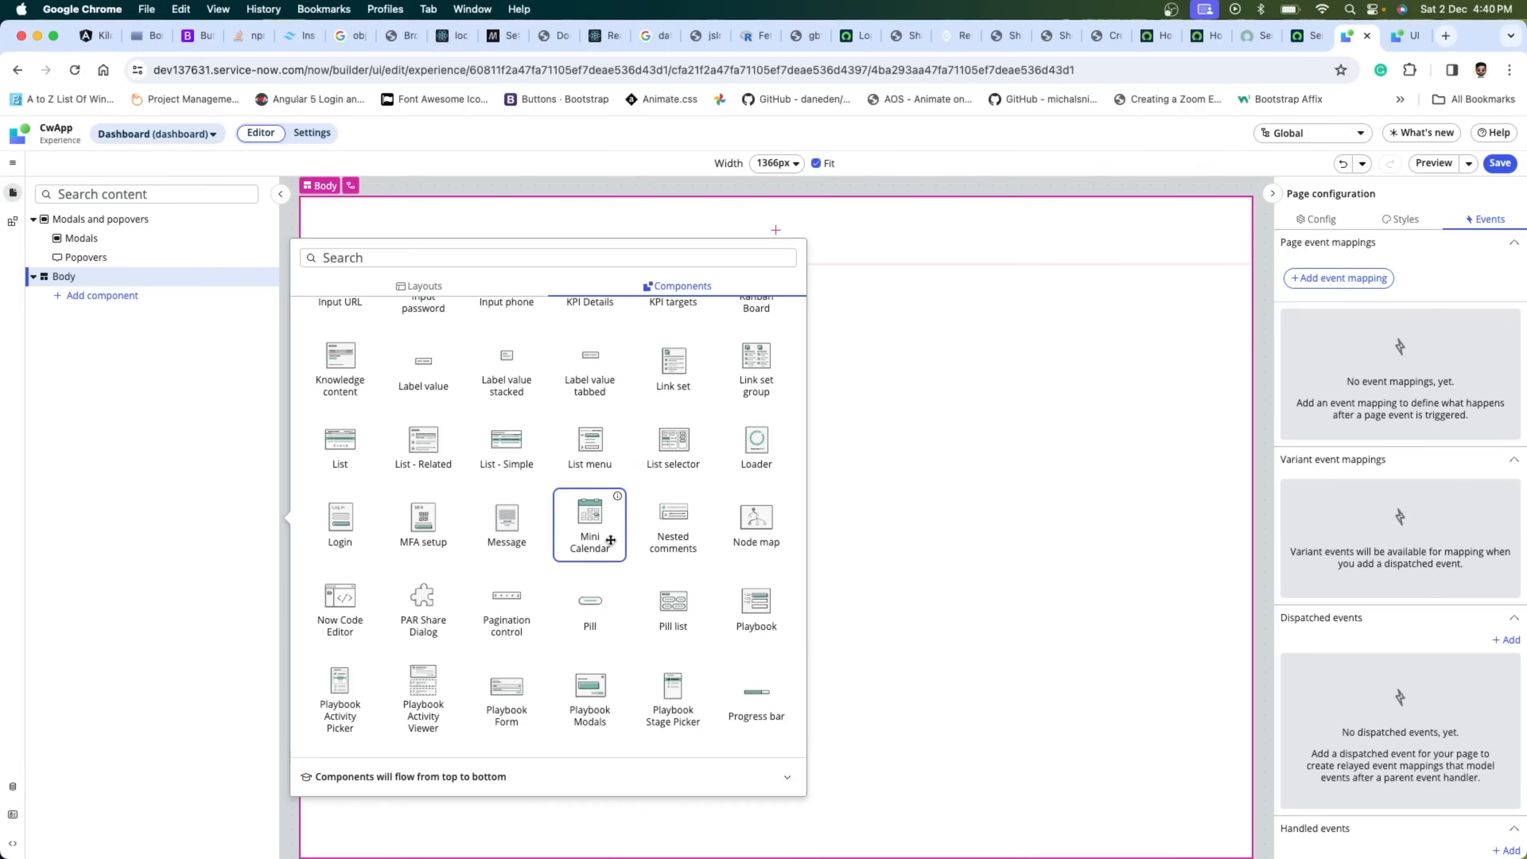
pyautogui.scroll(-1, 586, 576)
pyautogui.scroll(-2, 586, 576)
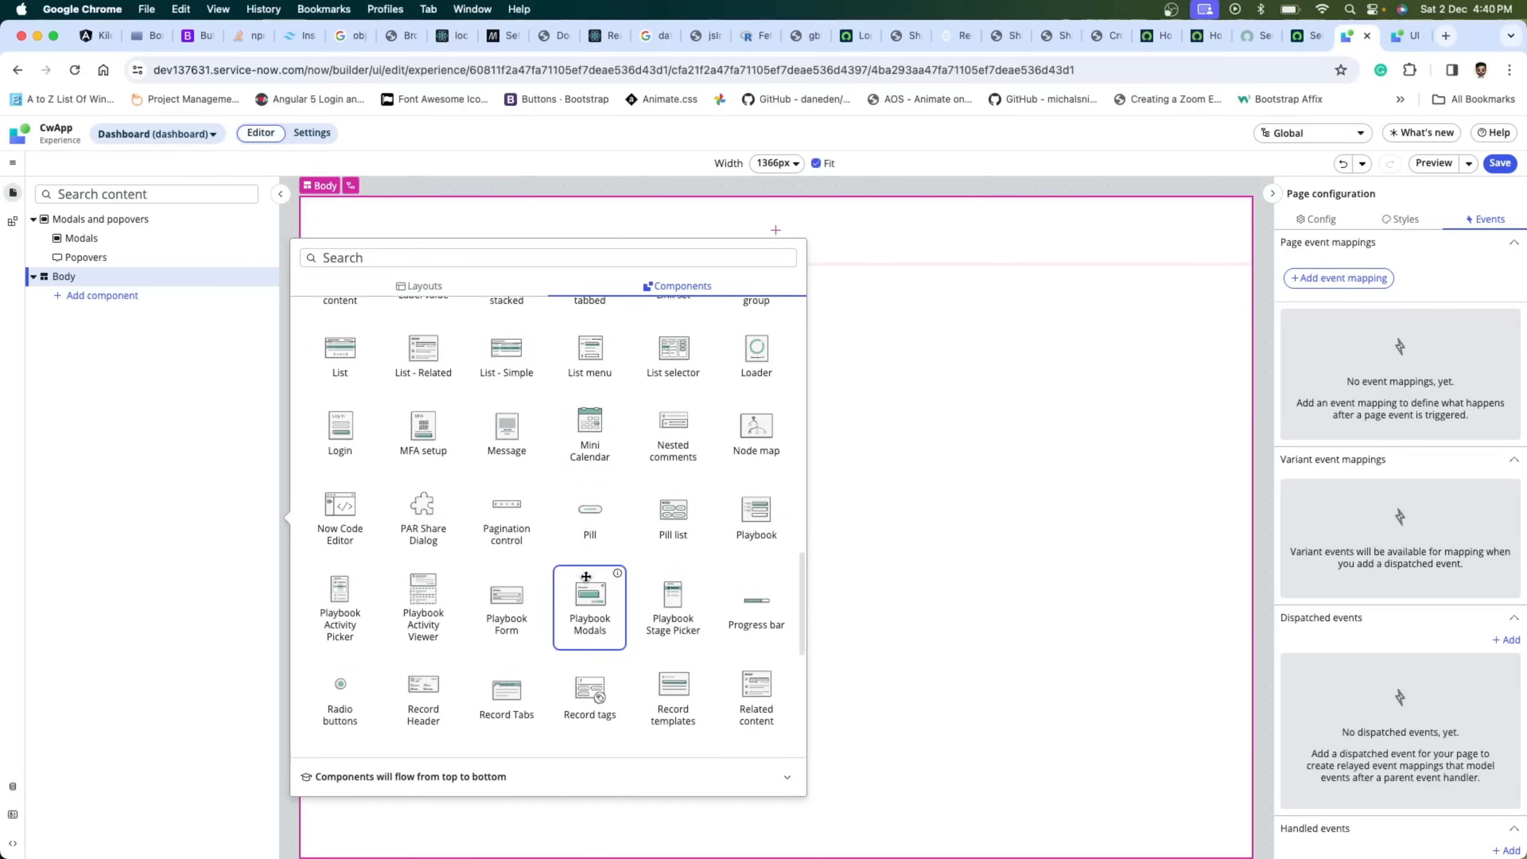
pyautogui.scroll(-12, 586, 576)
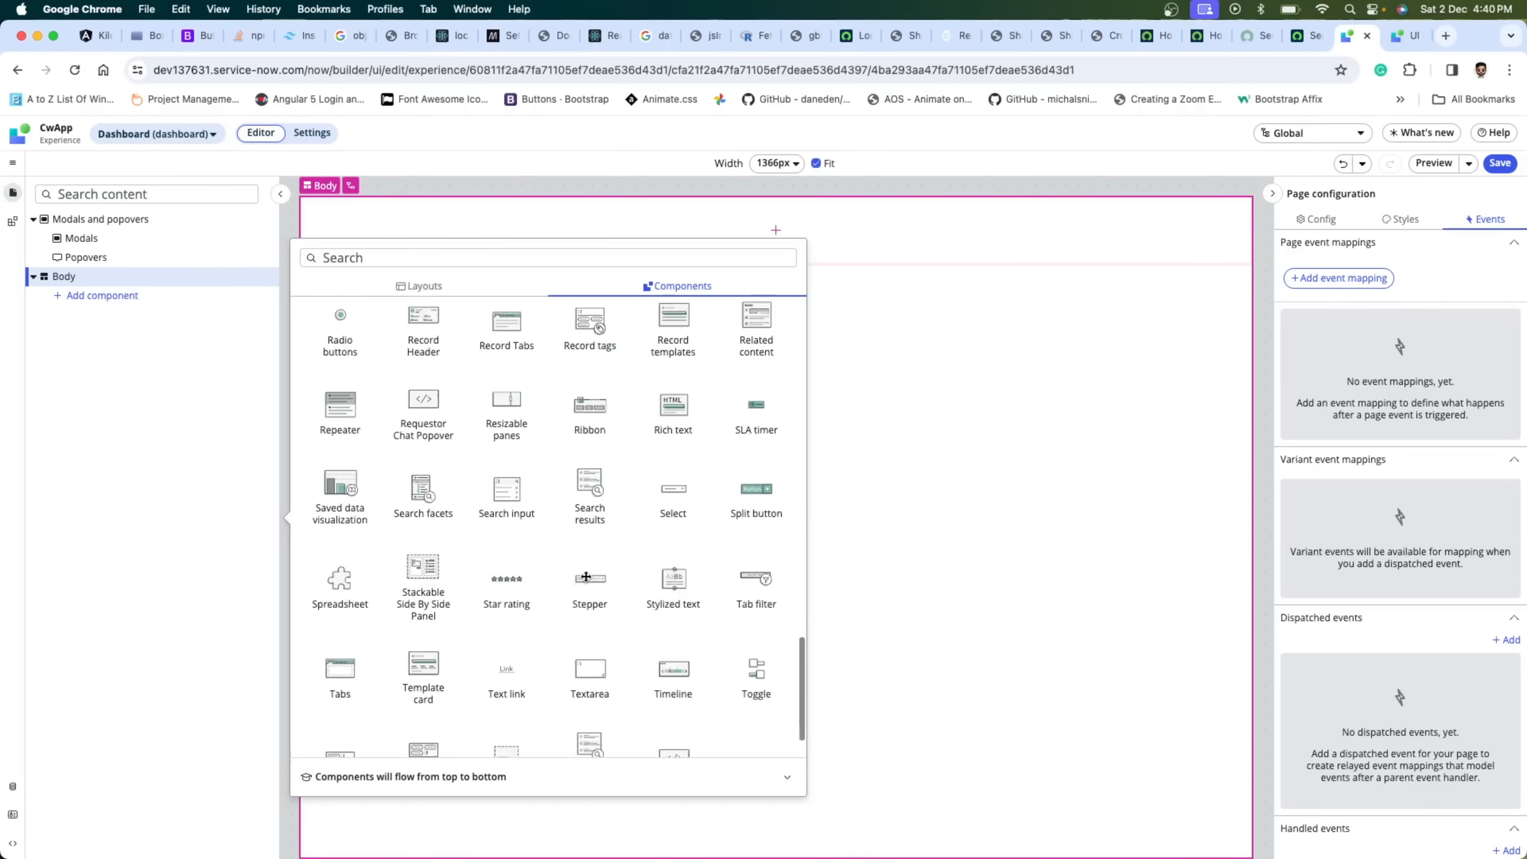
pyautogui.scroll(15, 586, 576)
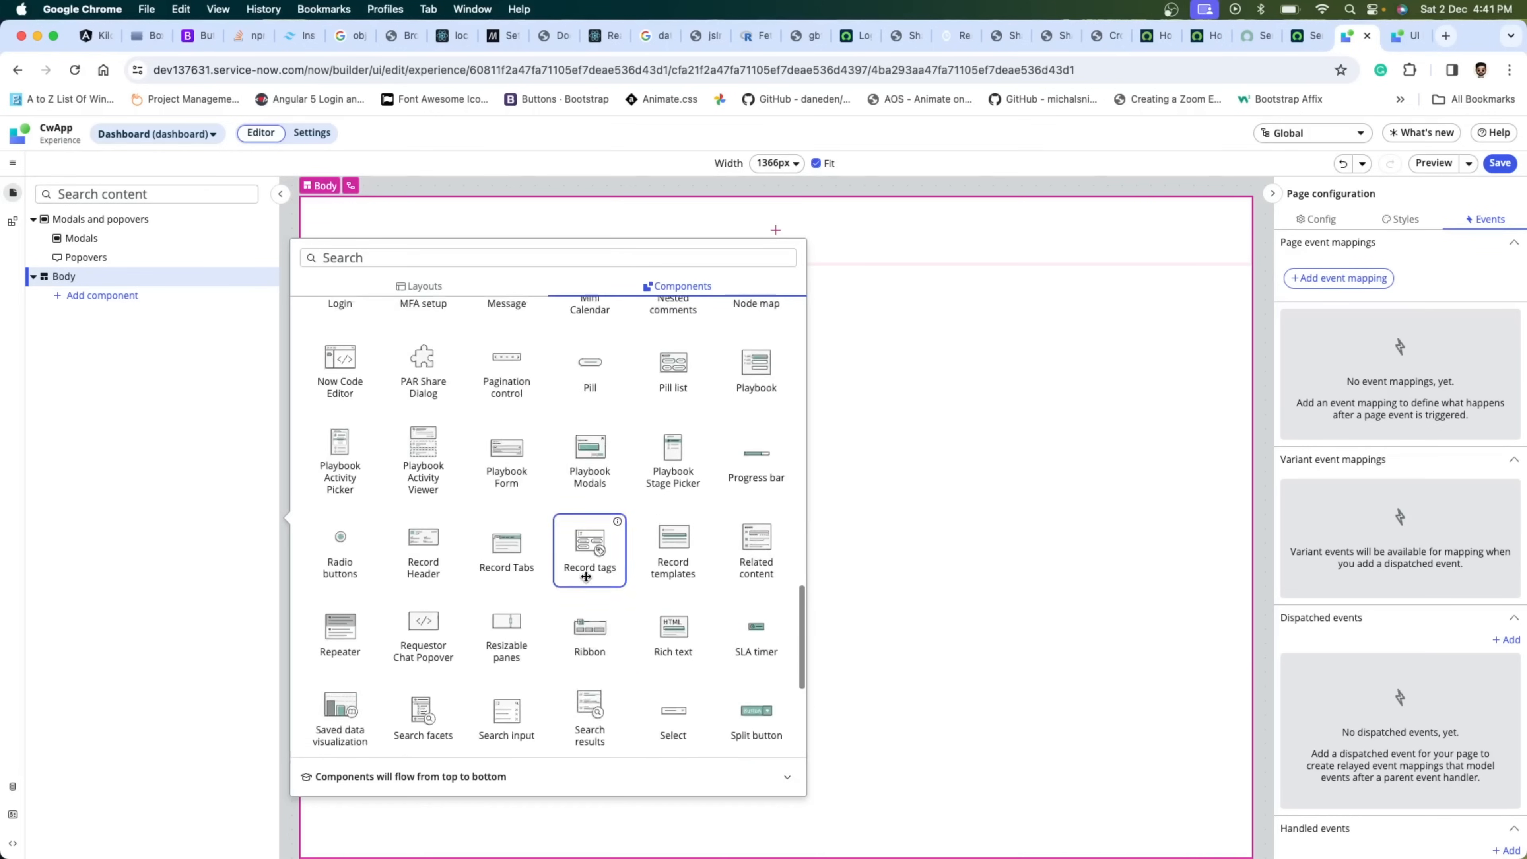
pyautogui.scroll(6, 586, 576)
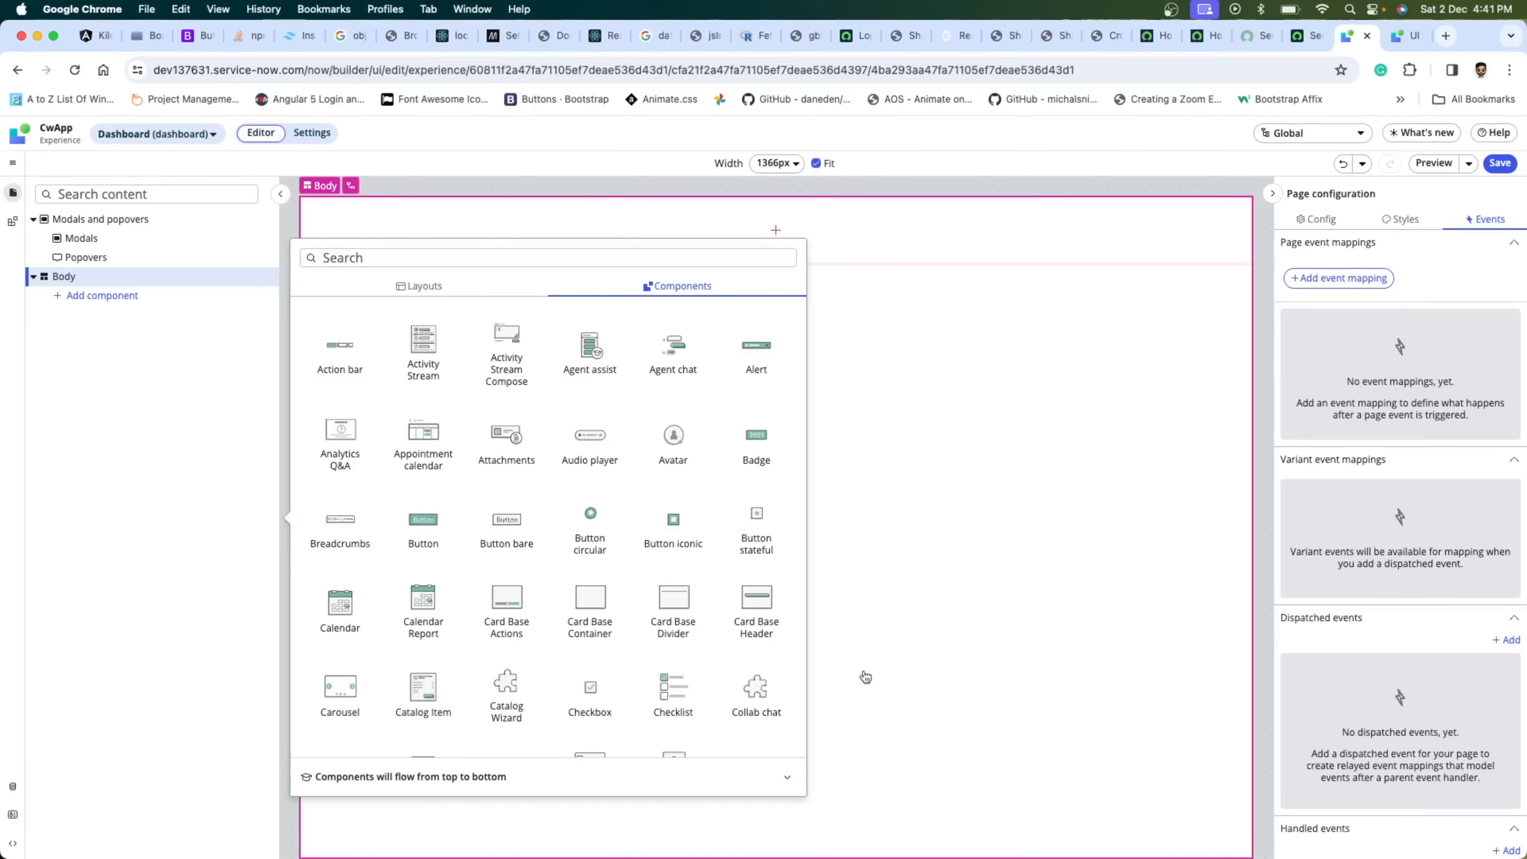
pyautogui.click(850, 402)
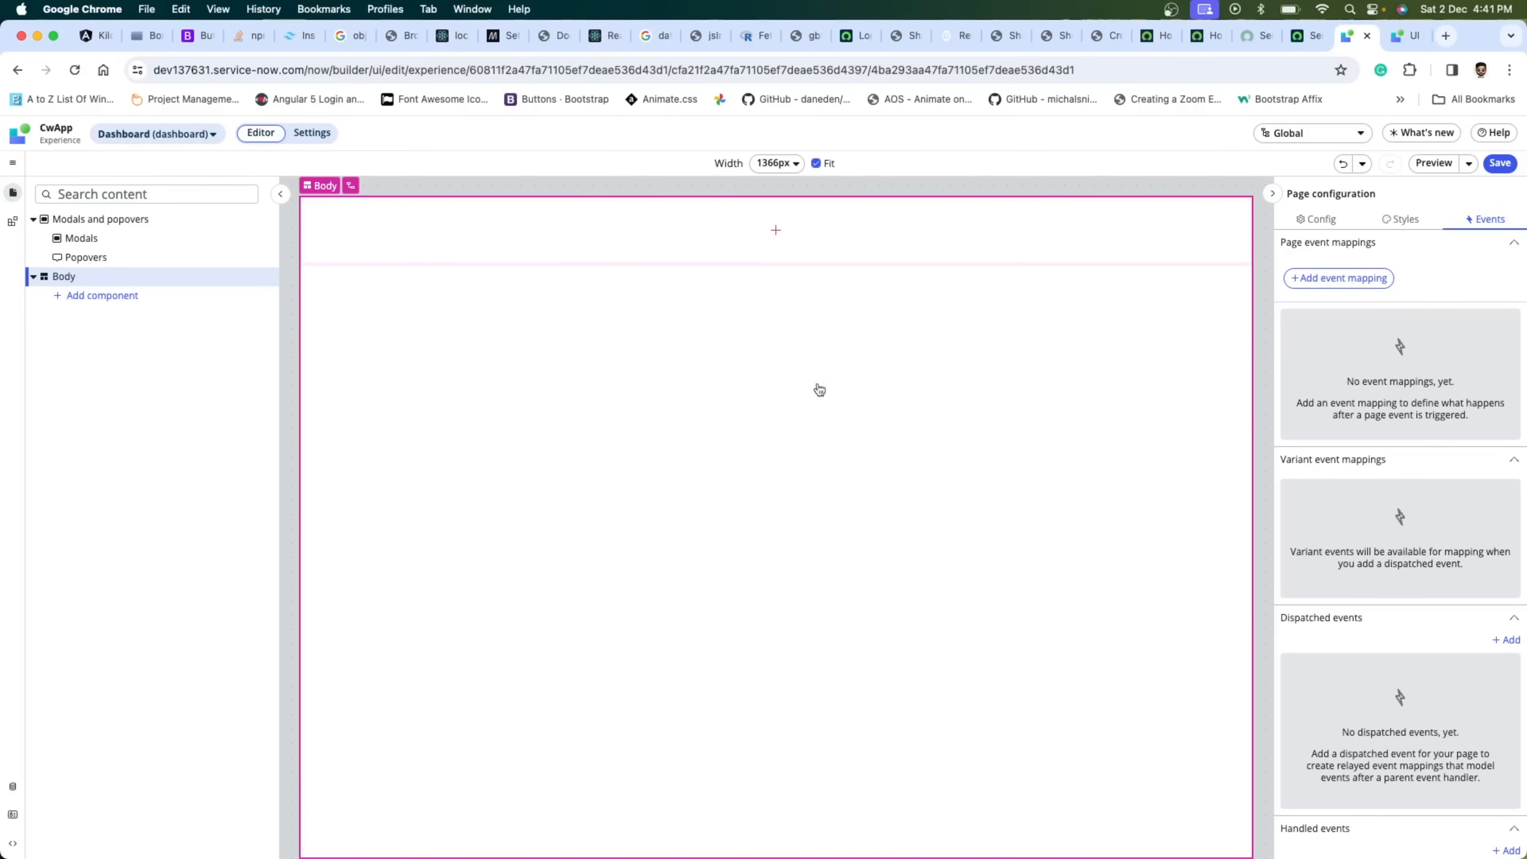
# - Search the available components for "container" and add a Card Base Container to the Body
pyautogui.click(114, 295)
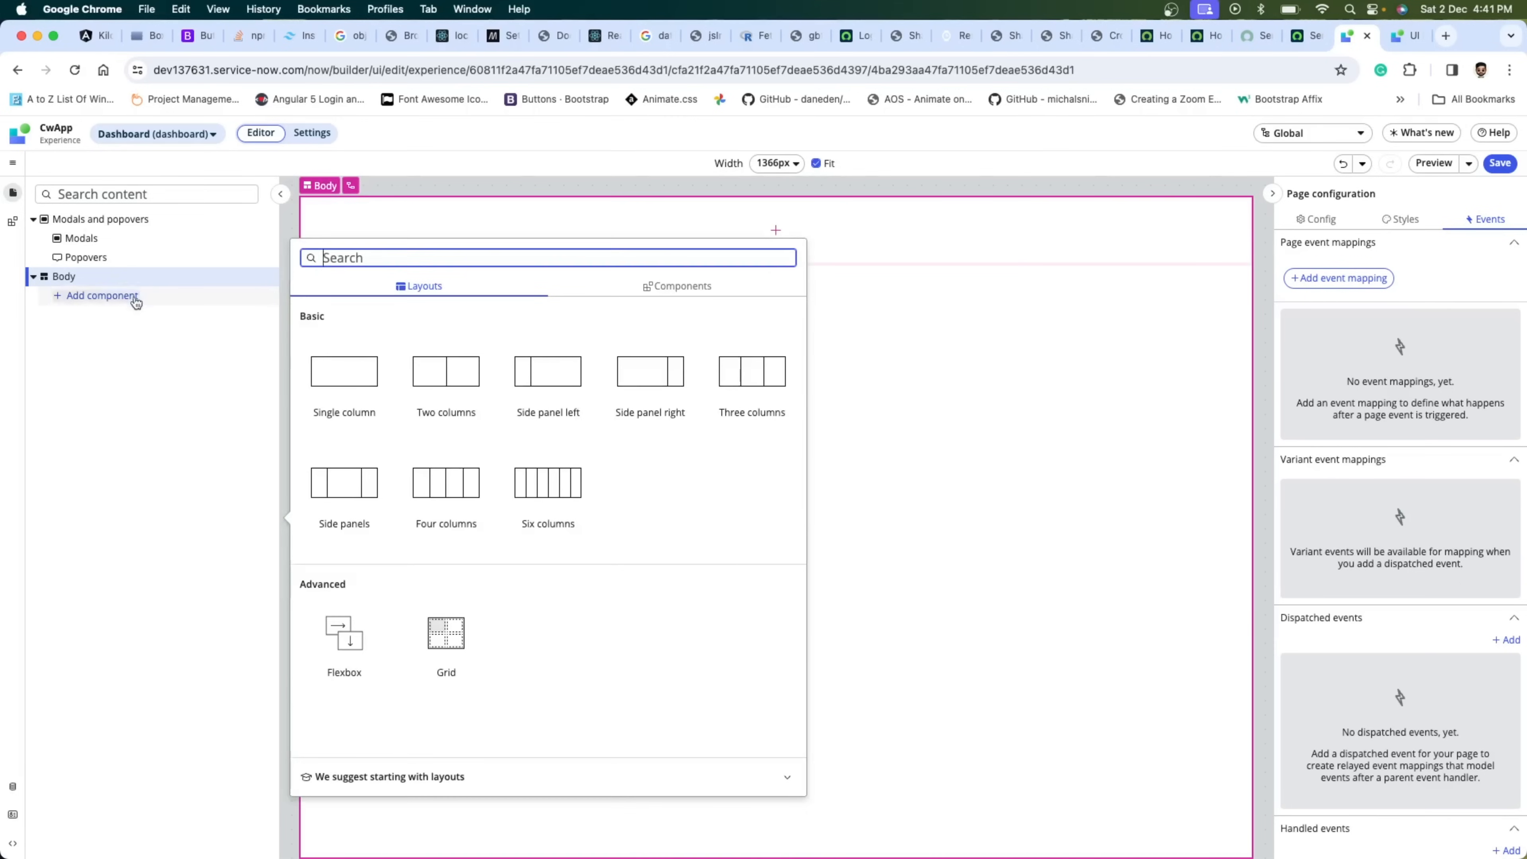
pyautogui.click(661, 287)
pyautogui.click(664, 258)
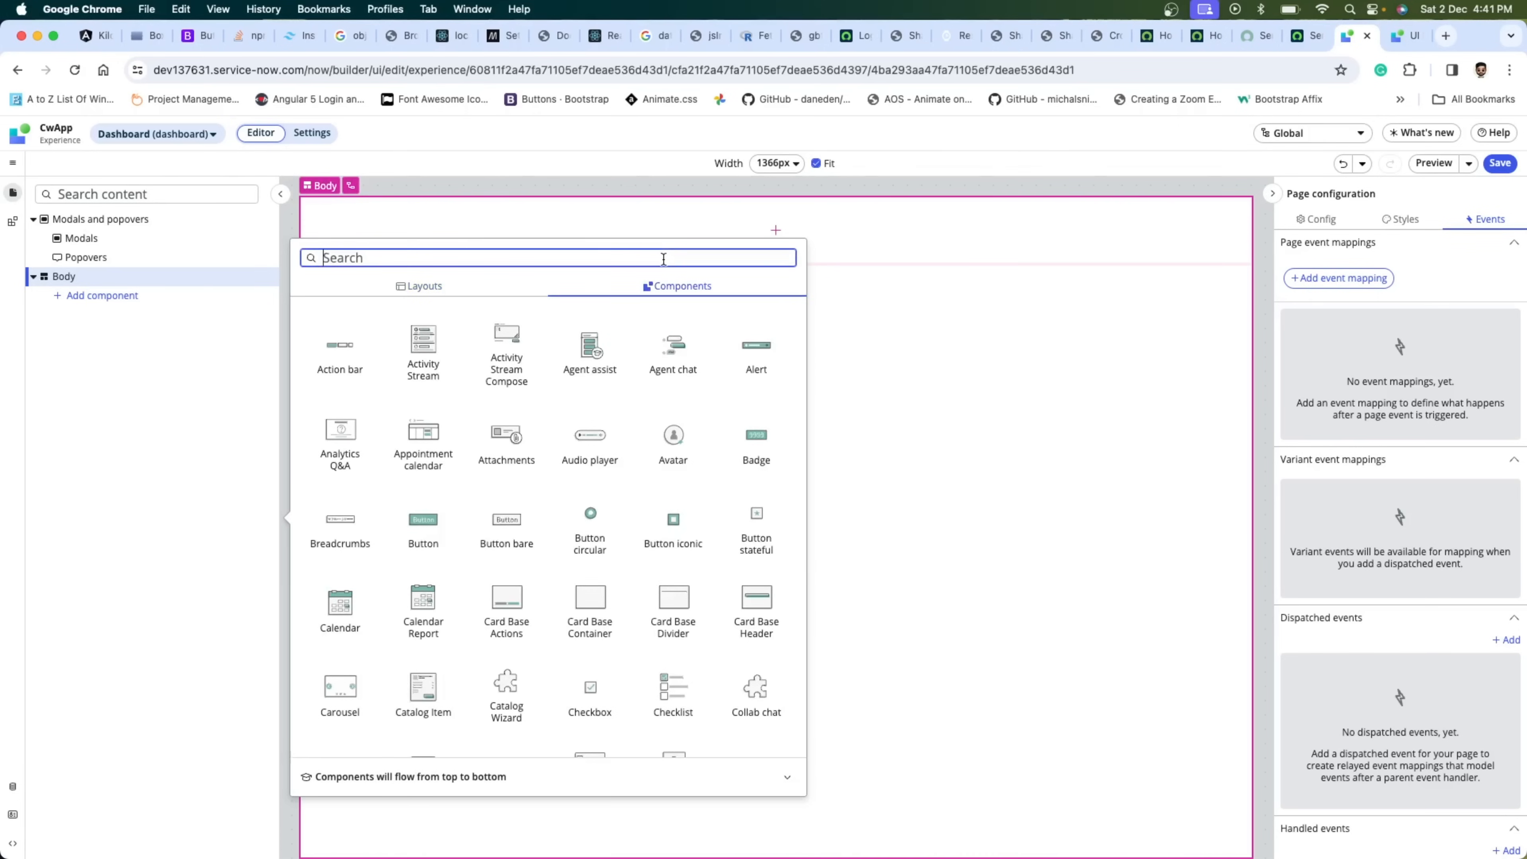
pyautogui.write('container')
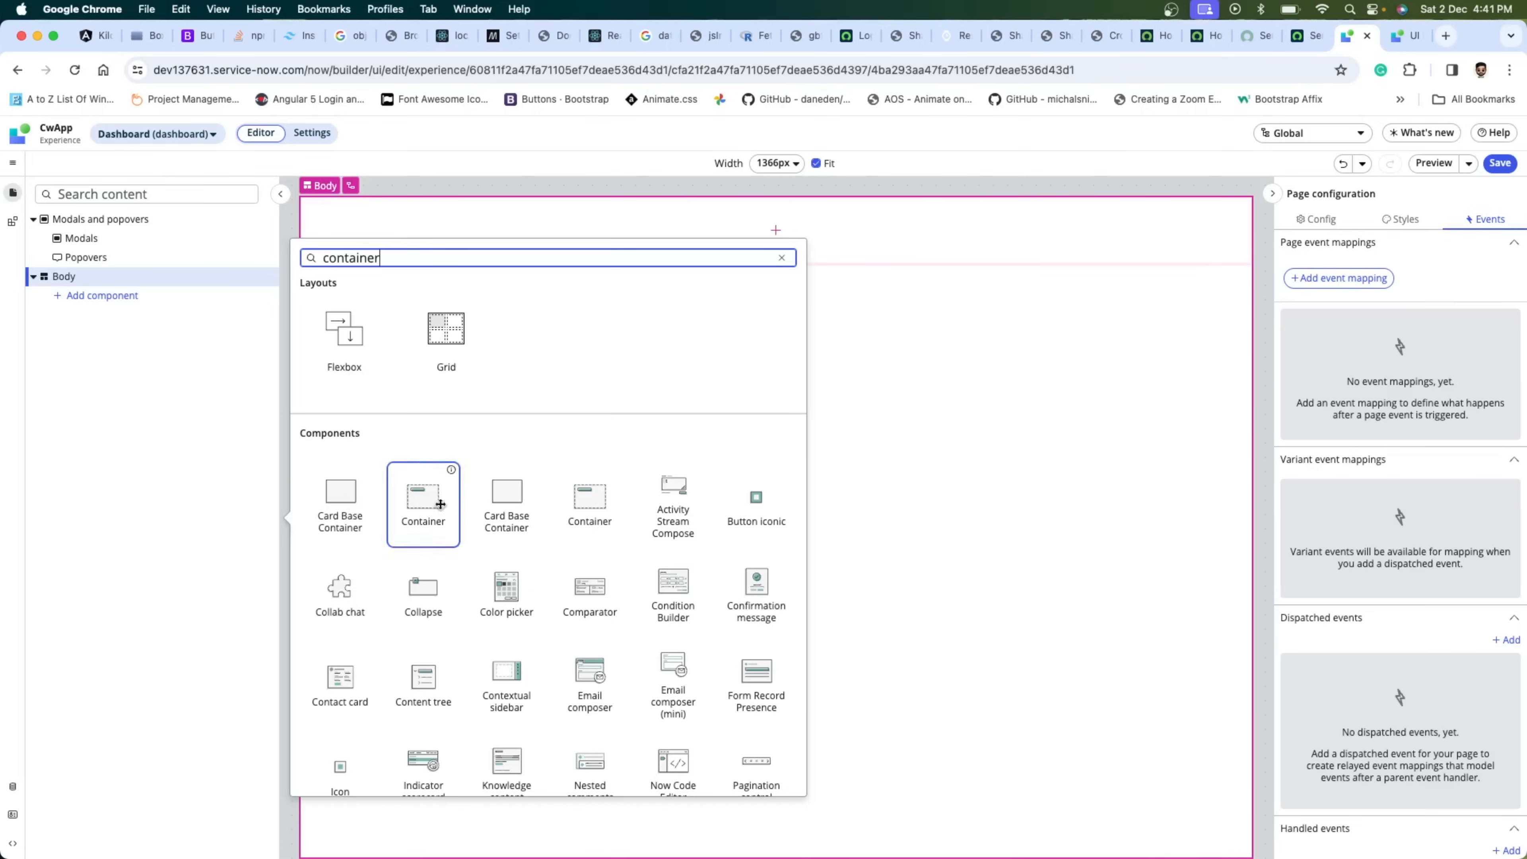
pyautogui.click(508, 509)
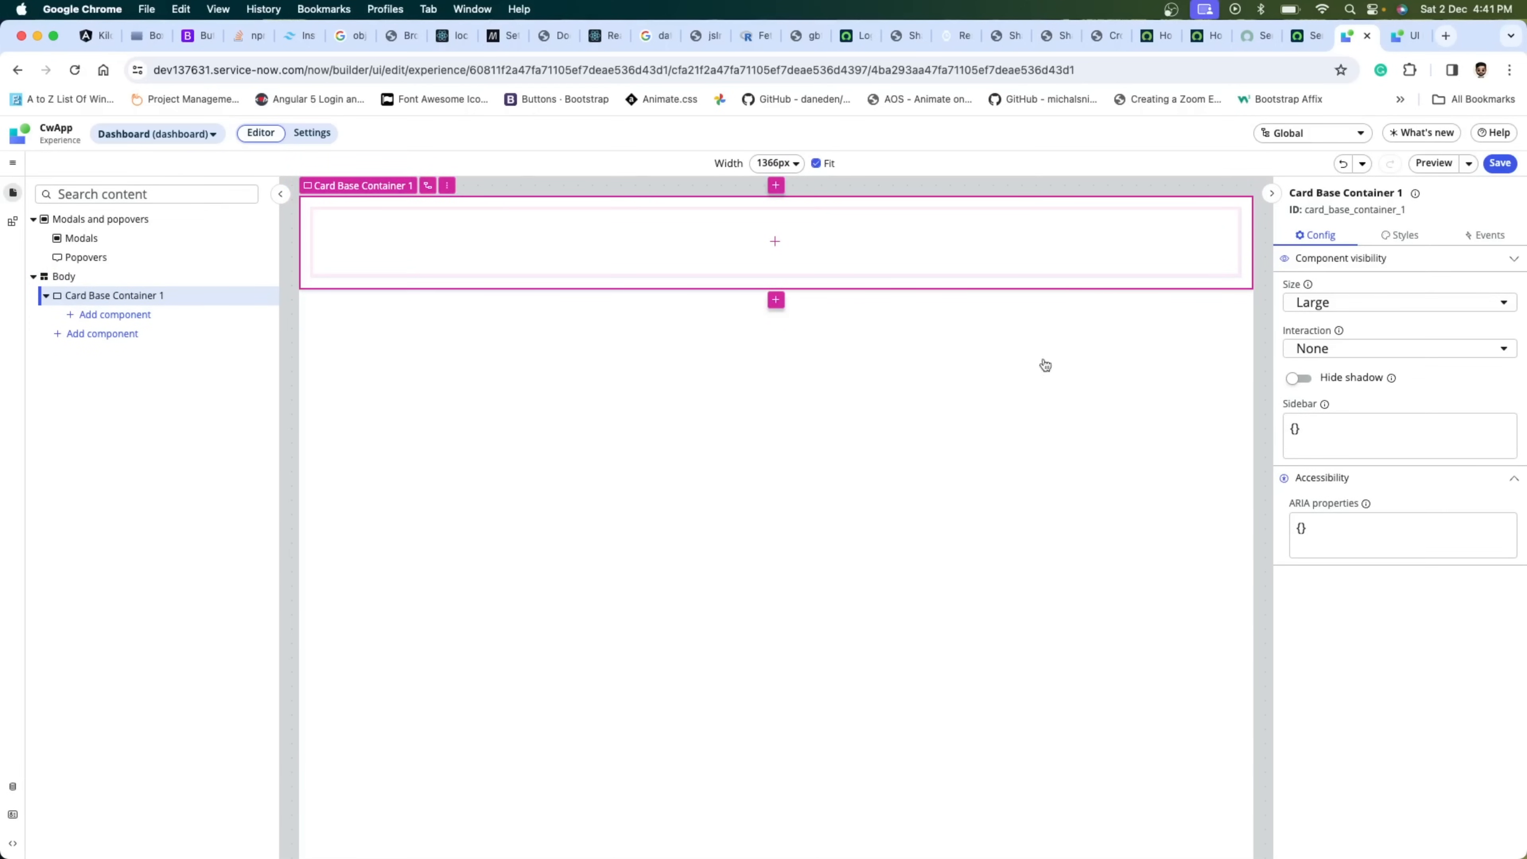
# - Try the Small size on Card Base Container 1 and settle on Medium
pyautogui.click(1410, 243)
pyautogui.click(1363, 306)
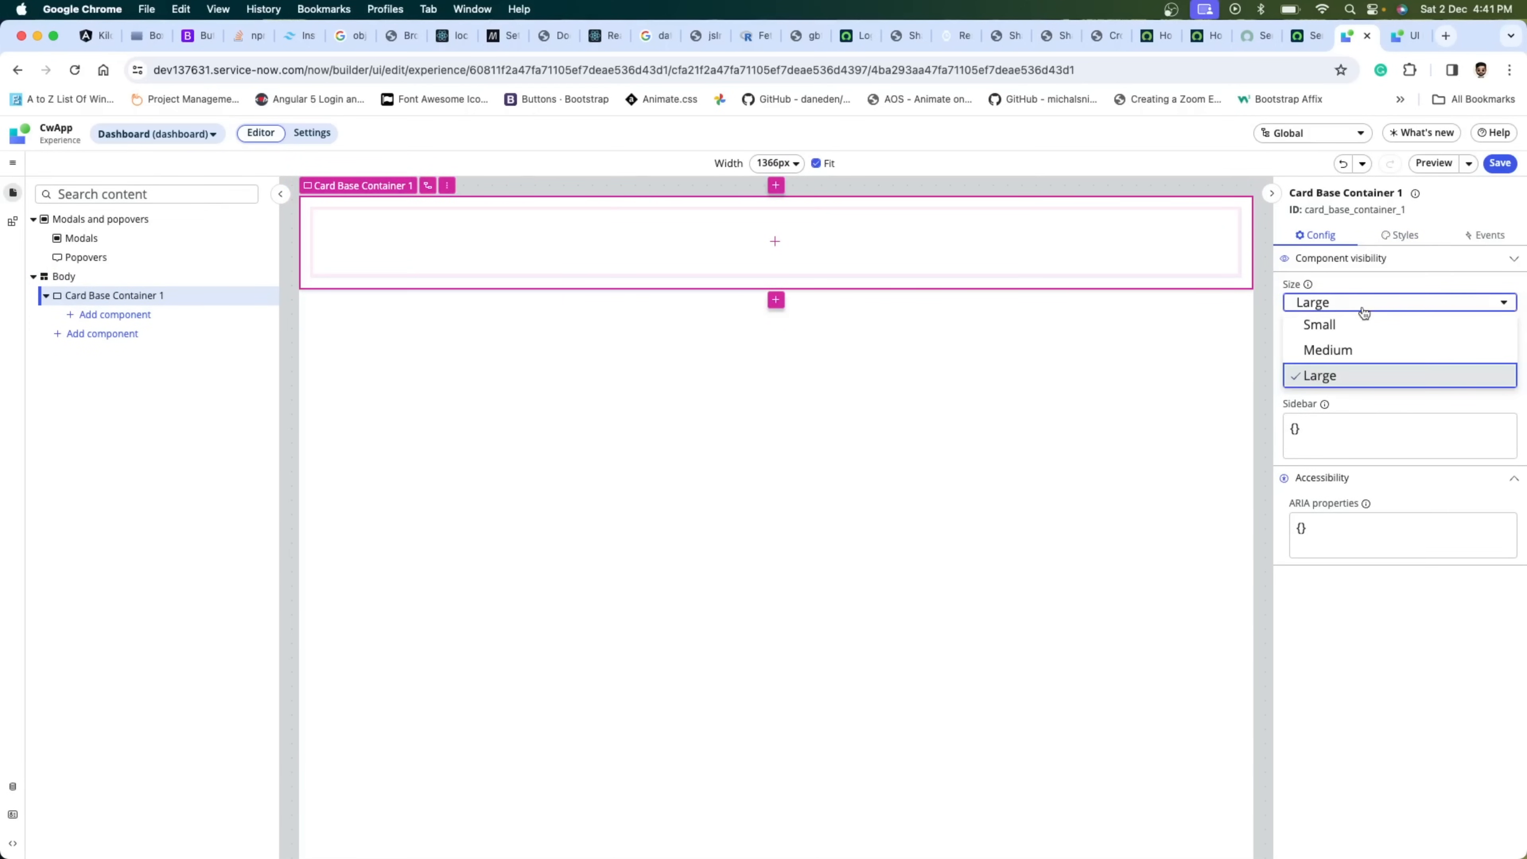
pyautogui.click(1349, 332)
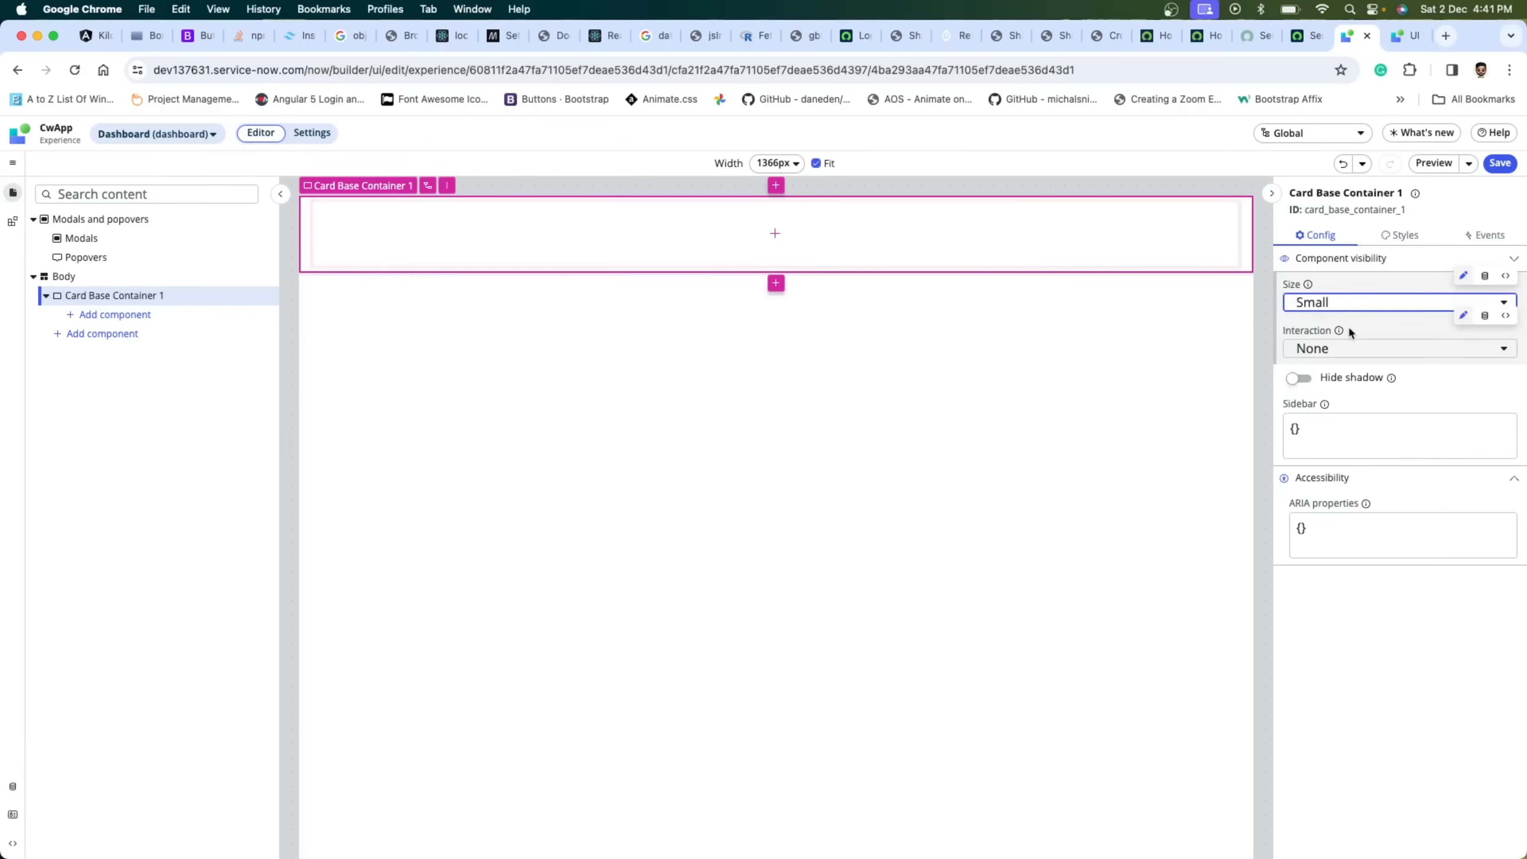
pyautogui.click(1356, 305)
pyautogui.click(1338, 350)
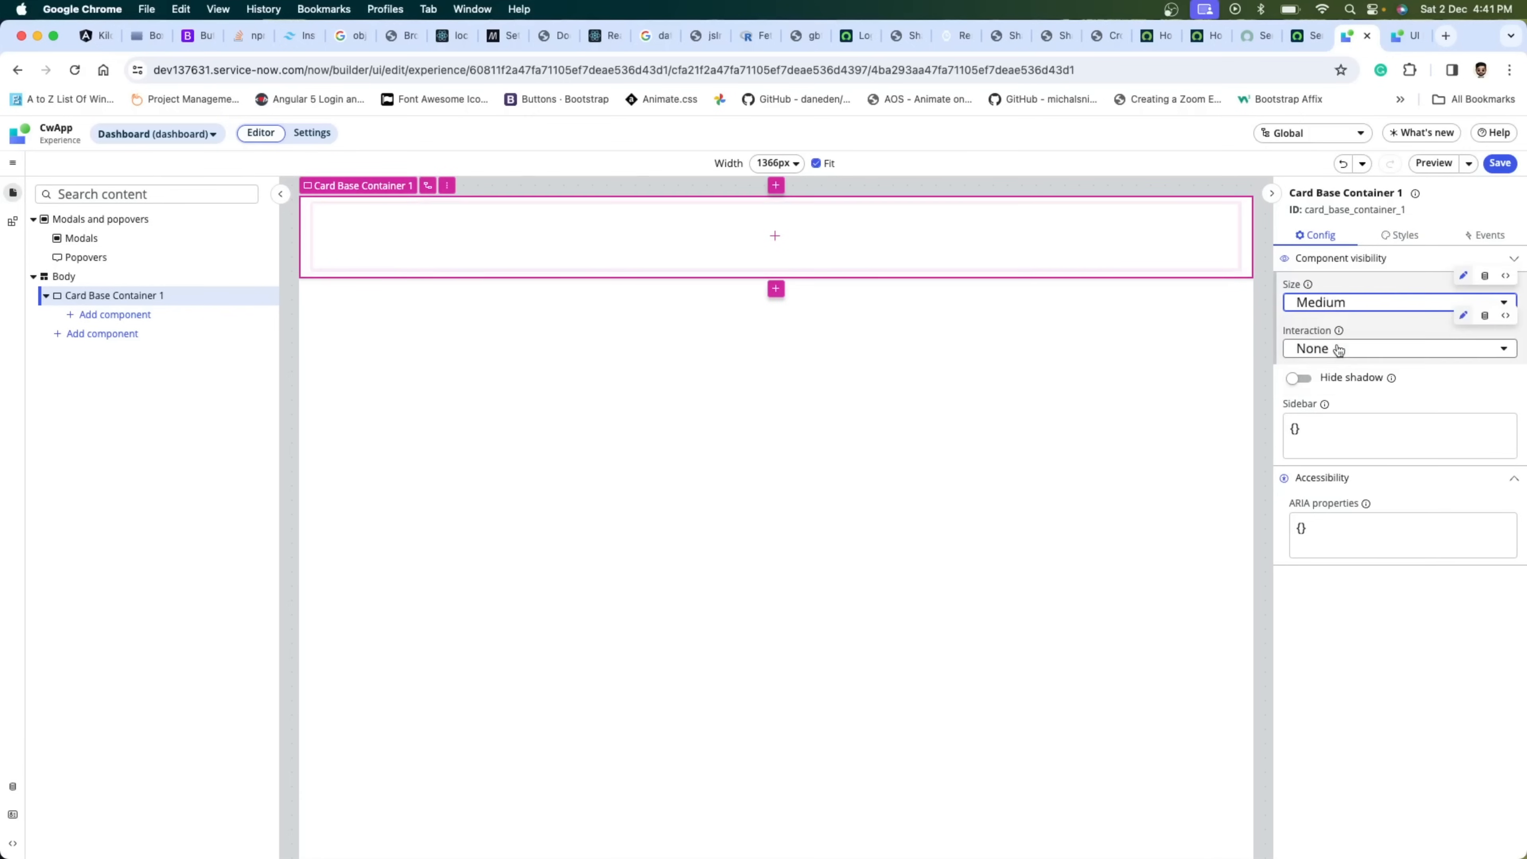
# - Change the layout type of Card Base Container 1 to Grid with 1 column and 2 rows
pyautogui.click(1399, 236)
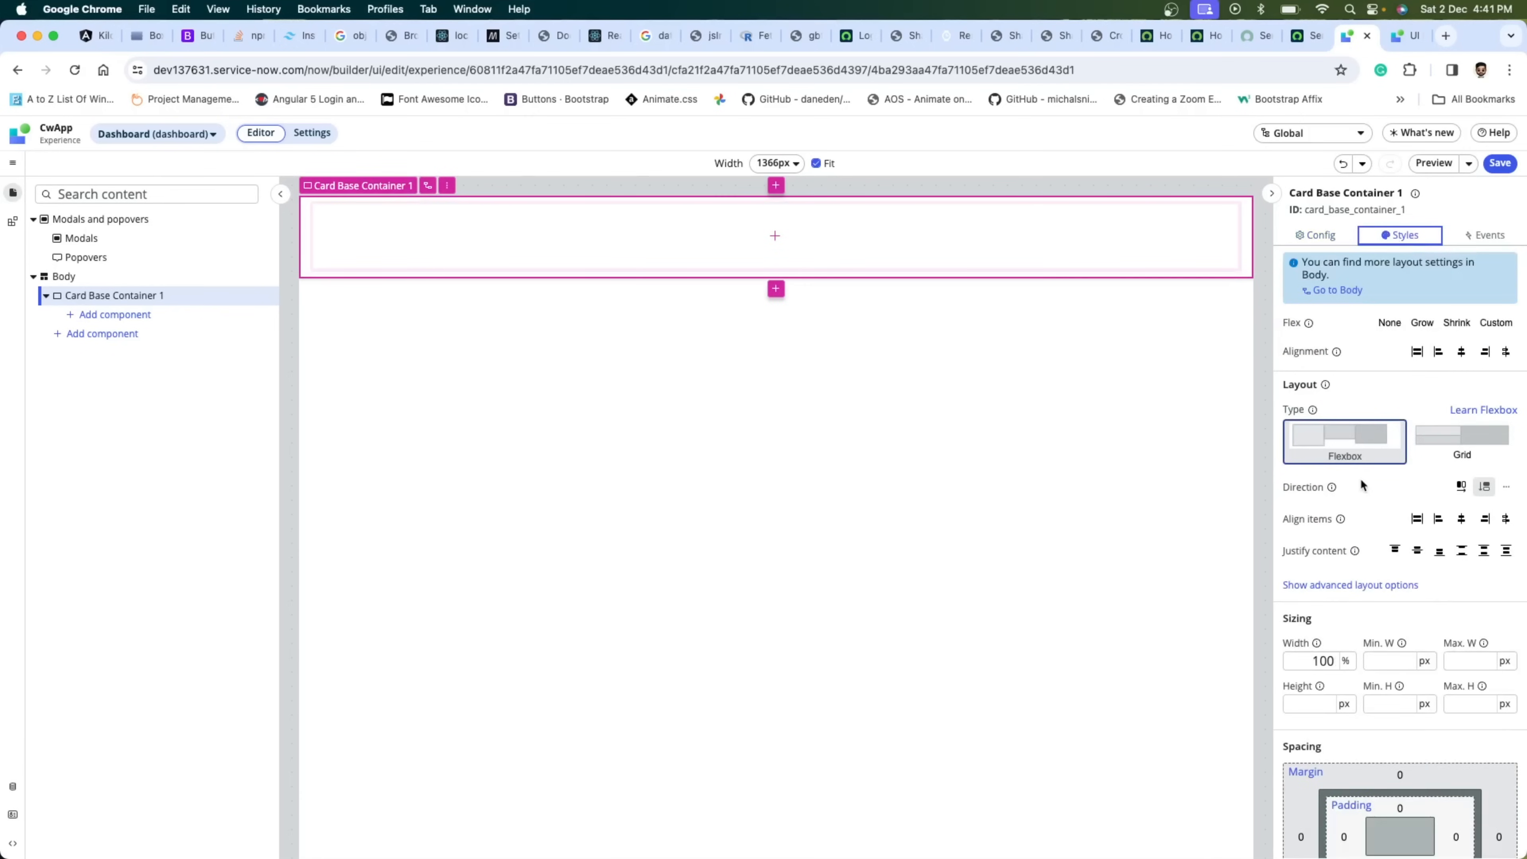
pyautogui.click(1454, 428)
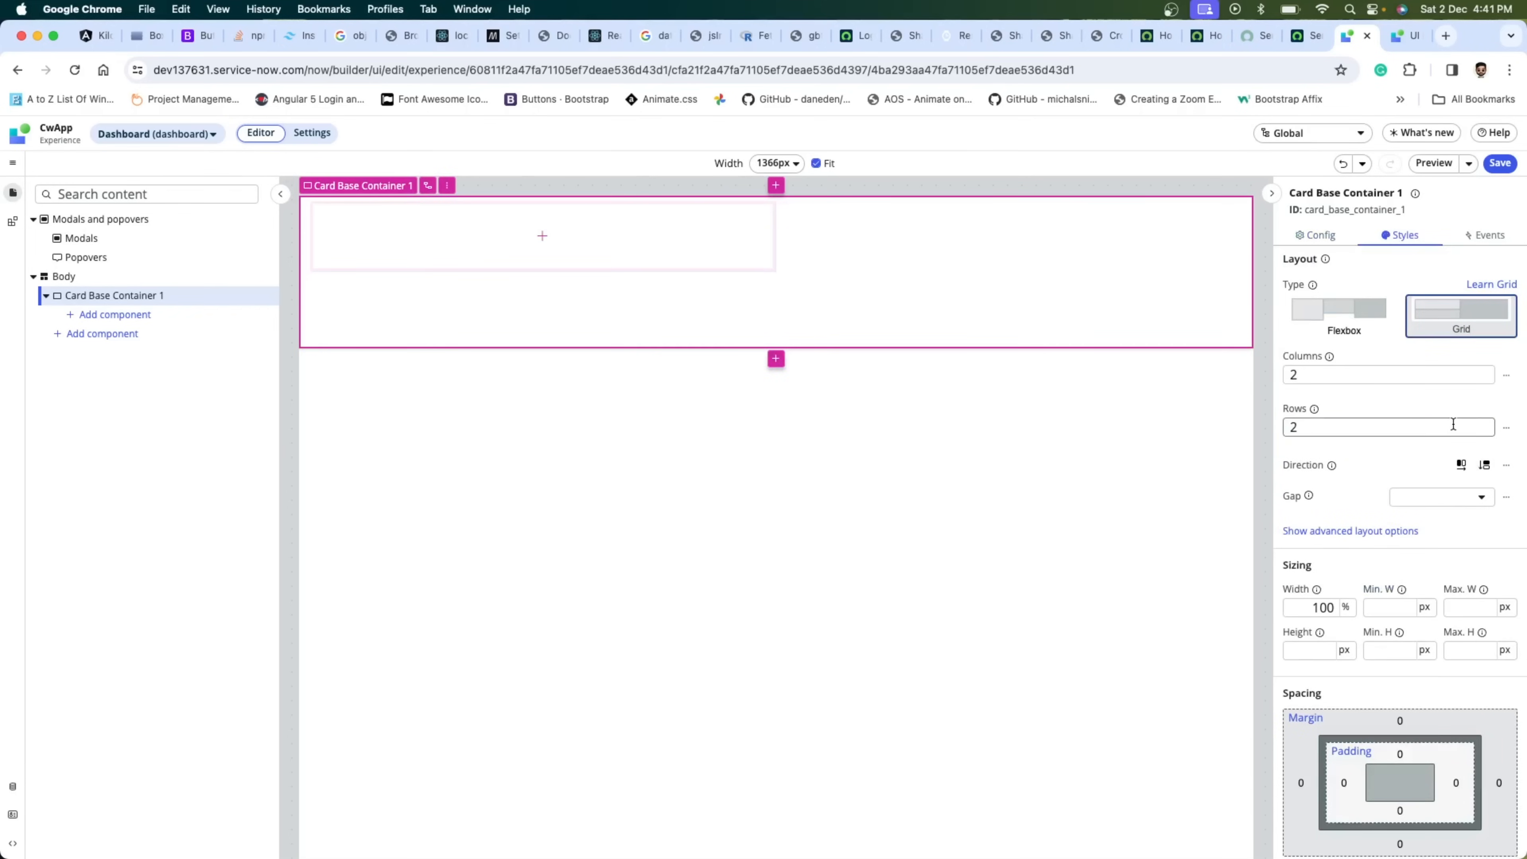
pyautogui.click(1329, 373)
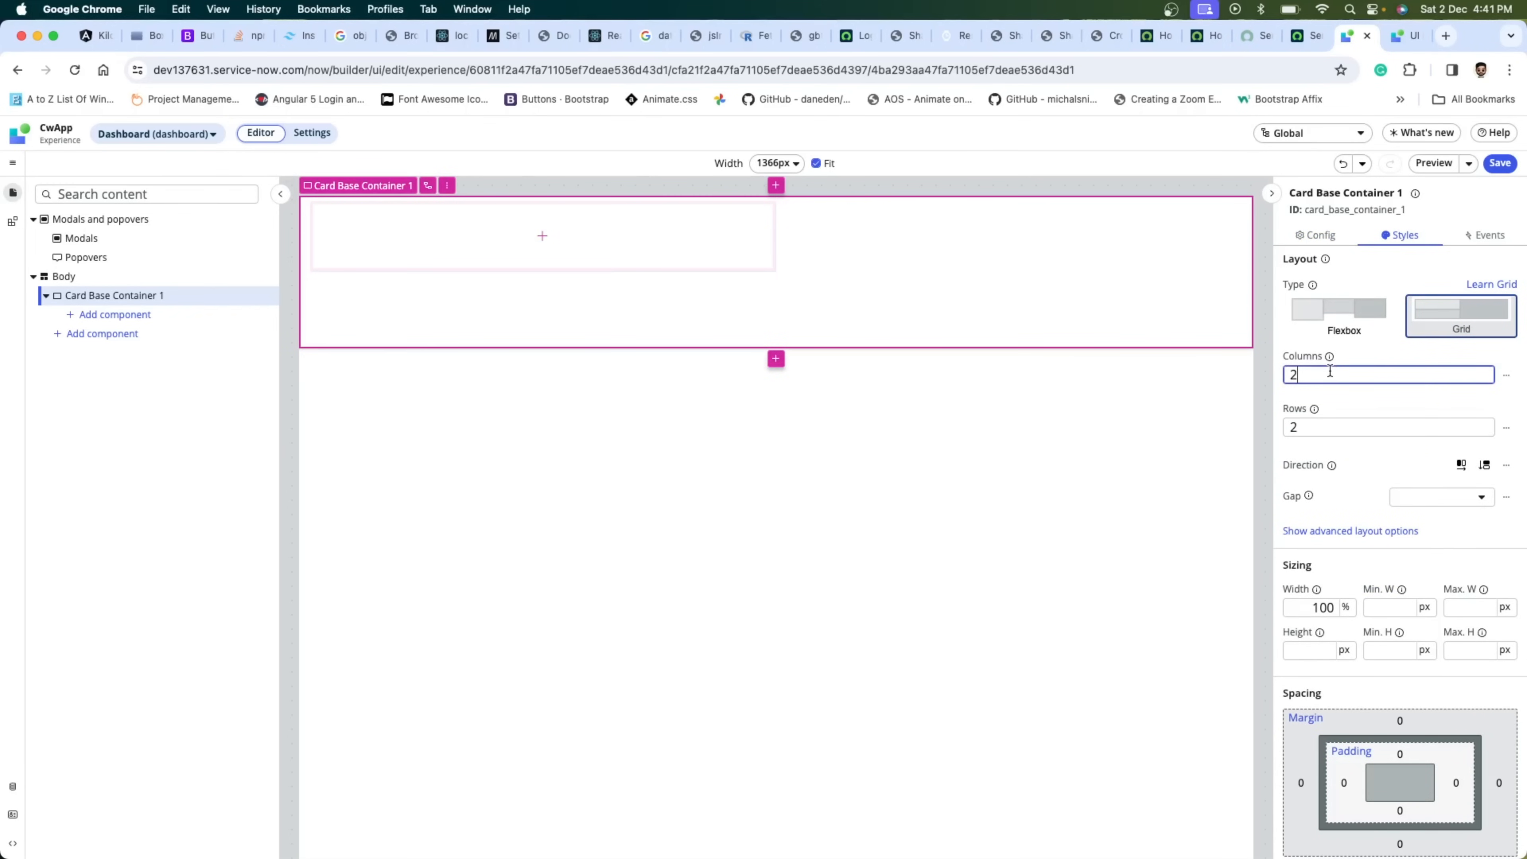
pyautogui.press('BackSpace')
pyautogui.click(1345, 426)
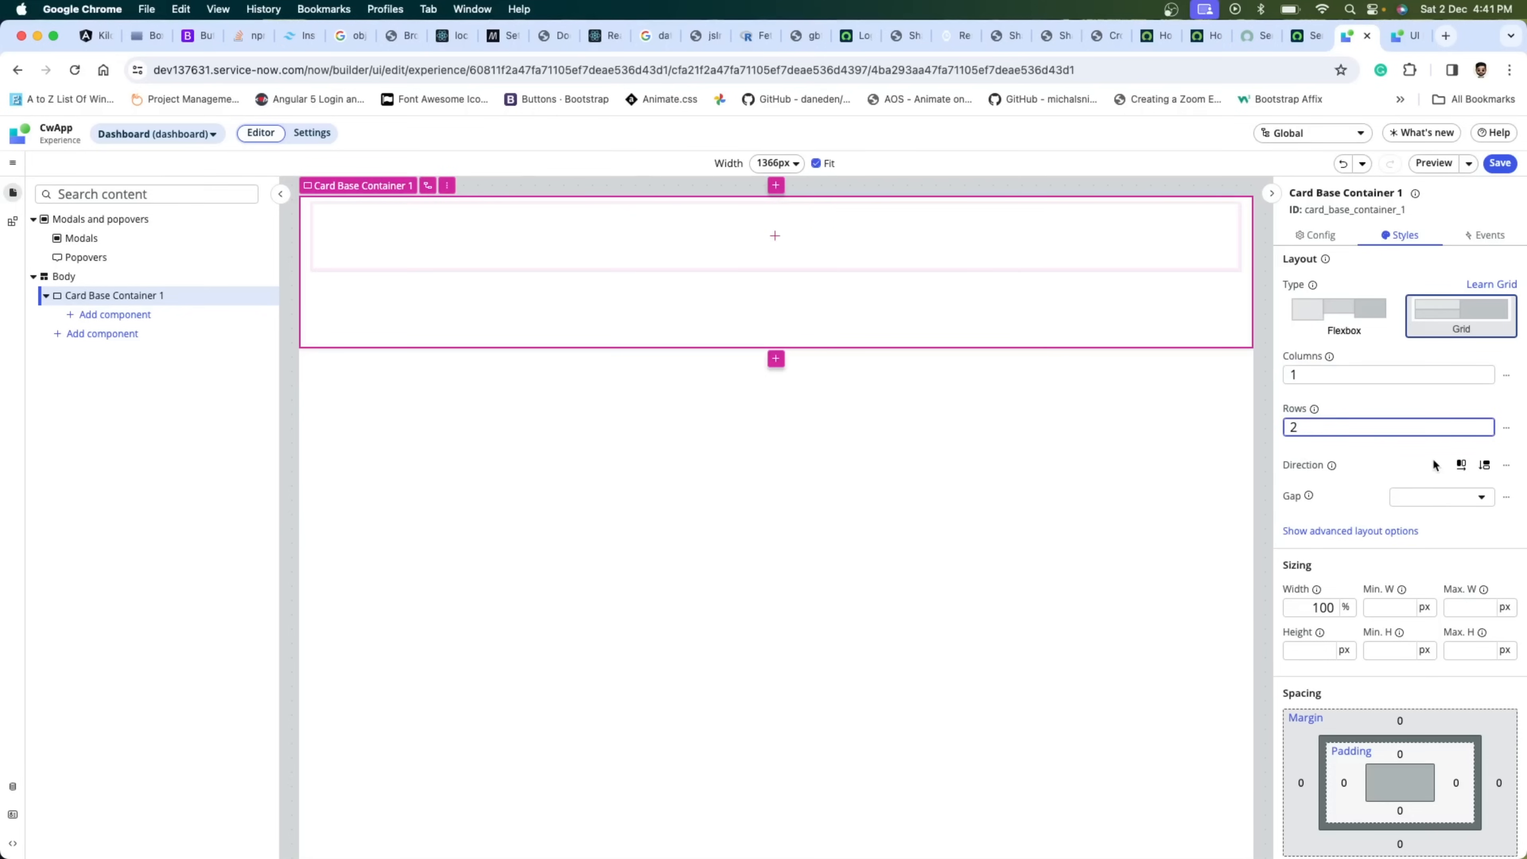
# - Try a width of 50% for Card Base Container 1 and settle on 35%
pyautogui.click(1327, 608)
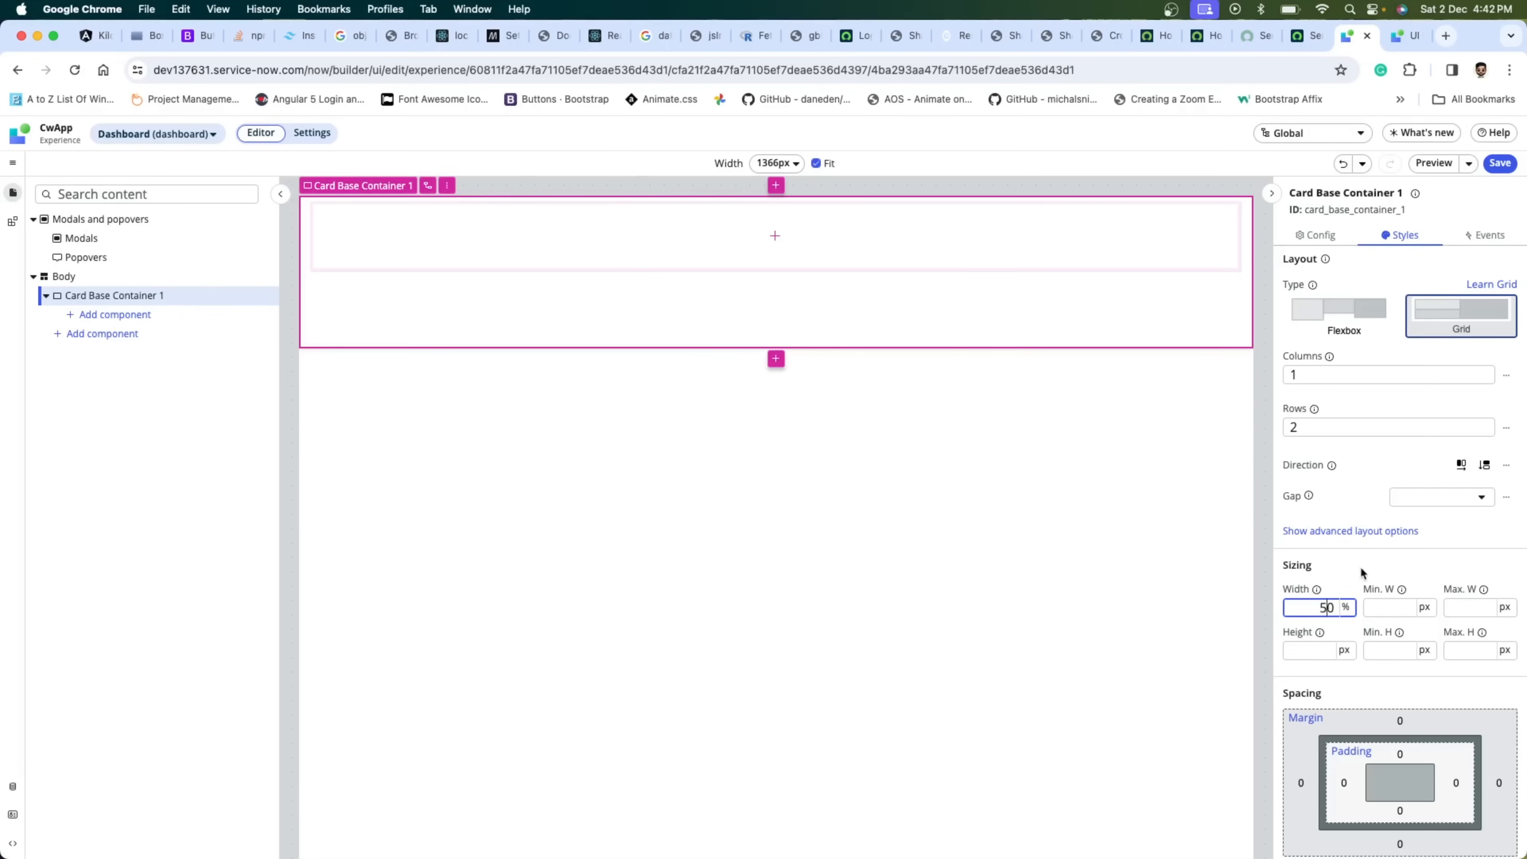
pyautogui.write('5')
pyautogui.click(1371, 551)
pyautogui.click(1327, 607)
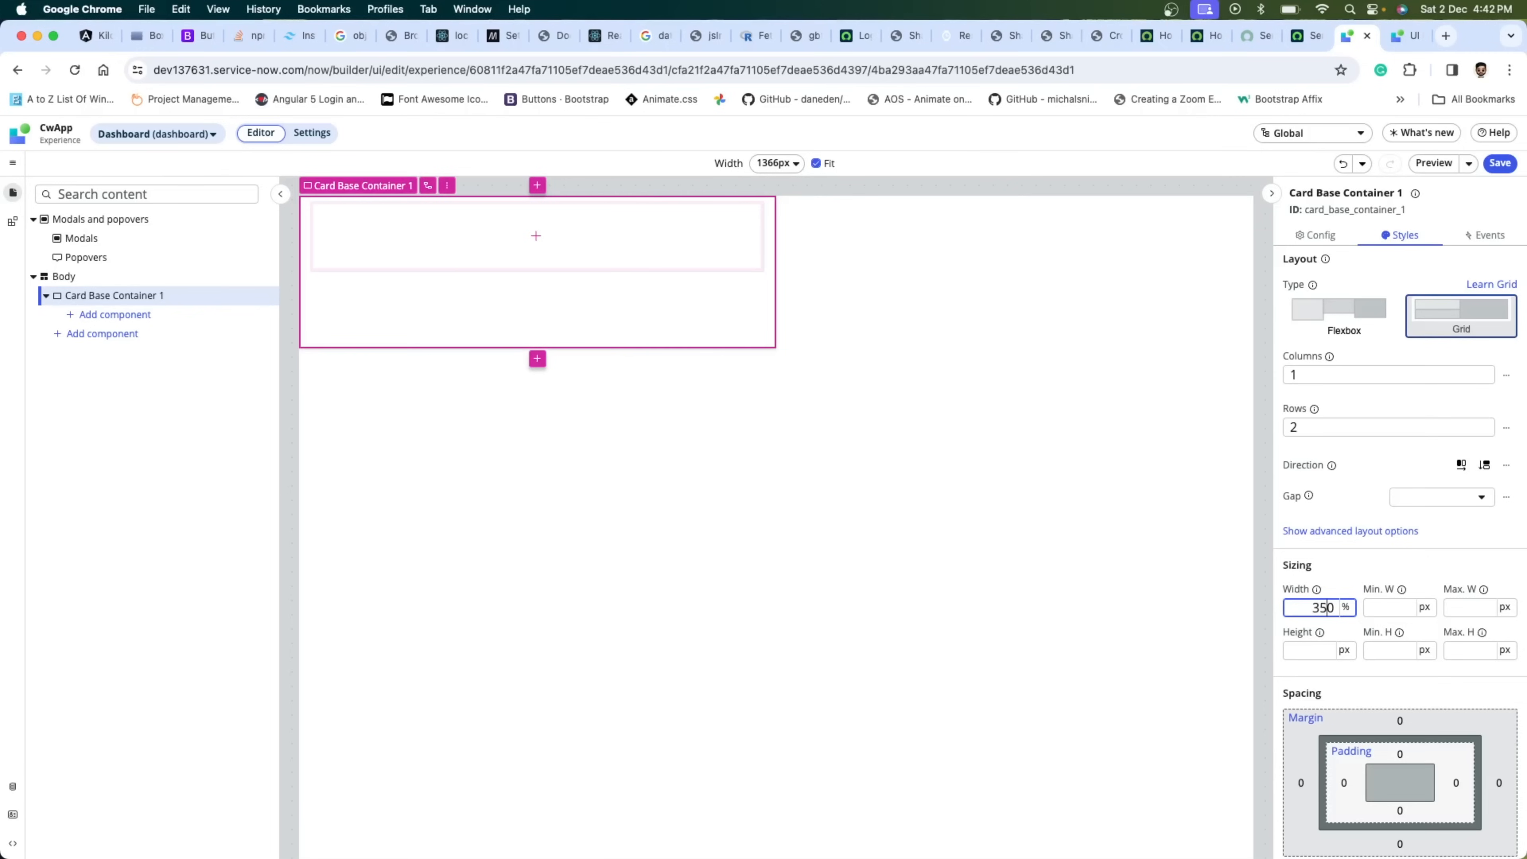
pyautogui.write('35')
pyautogui.click(1376, 552)
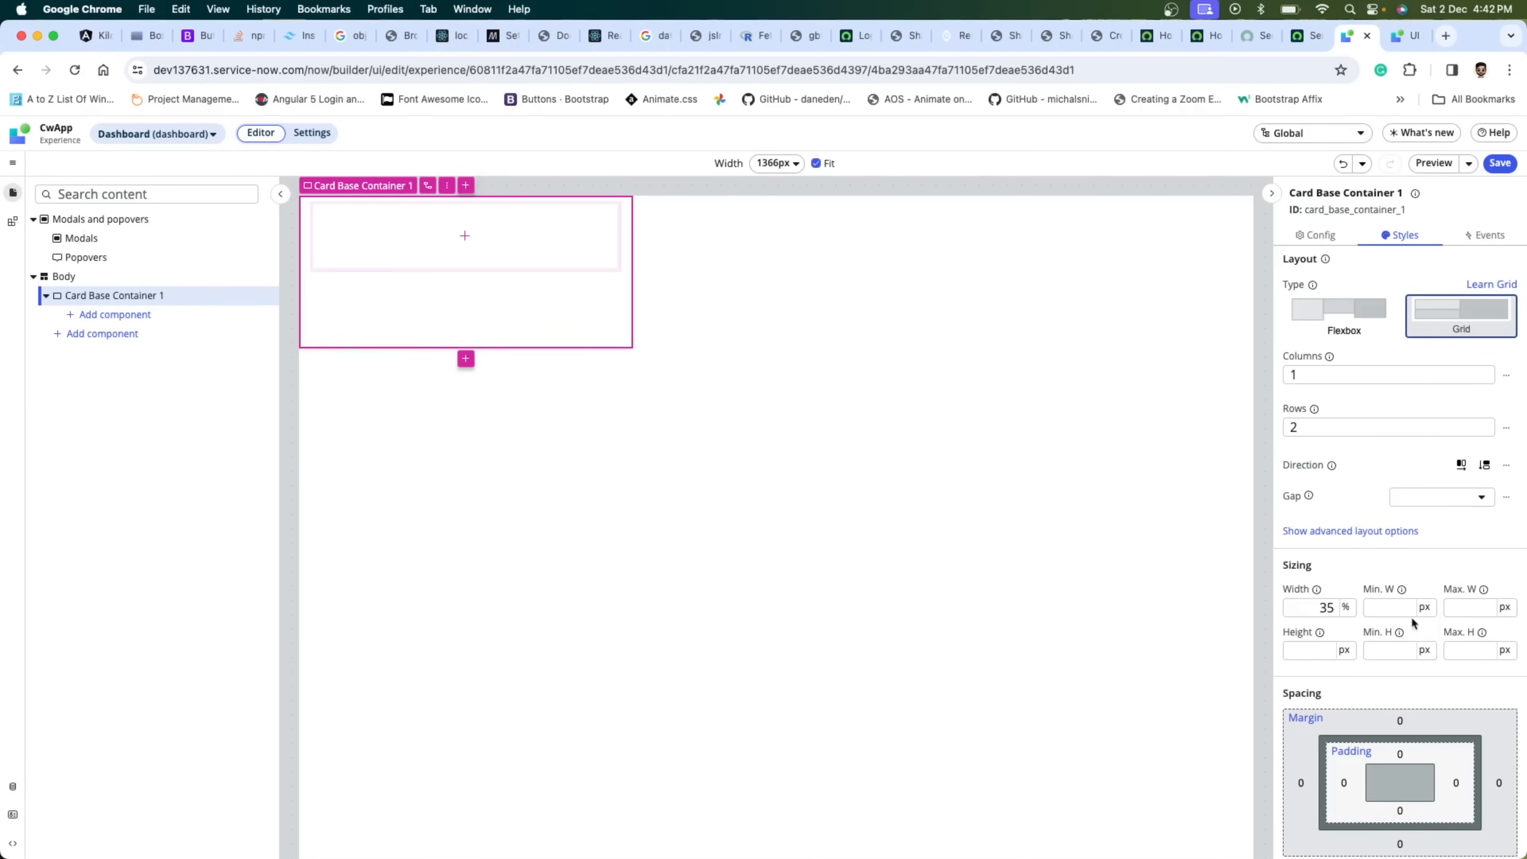
pyautogui.scroll(-5, 1426, 611)
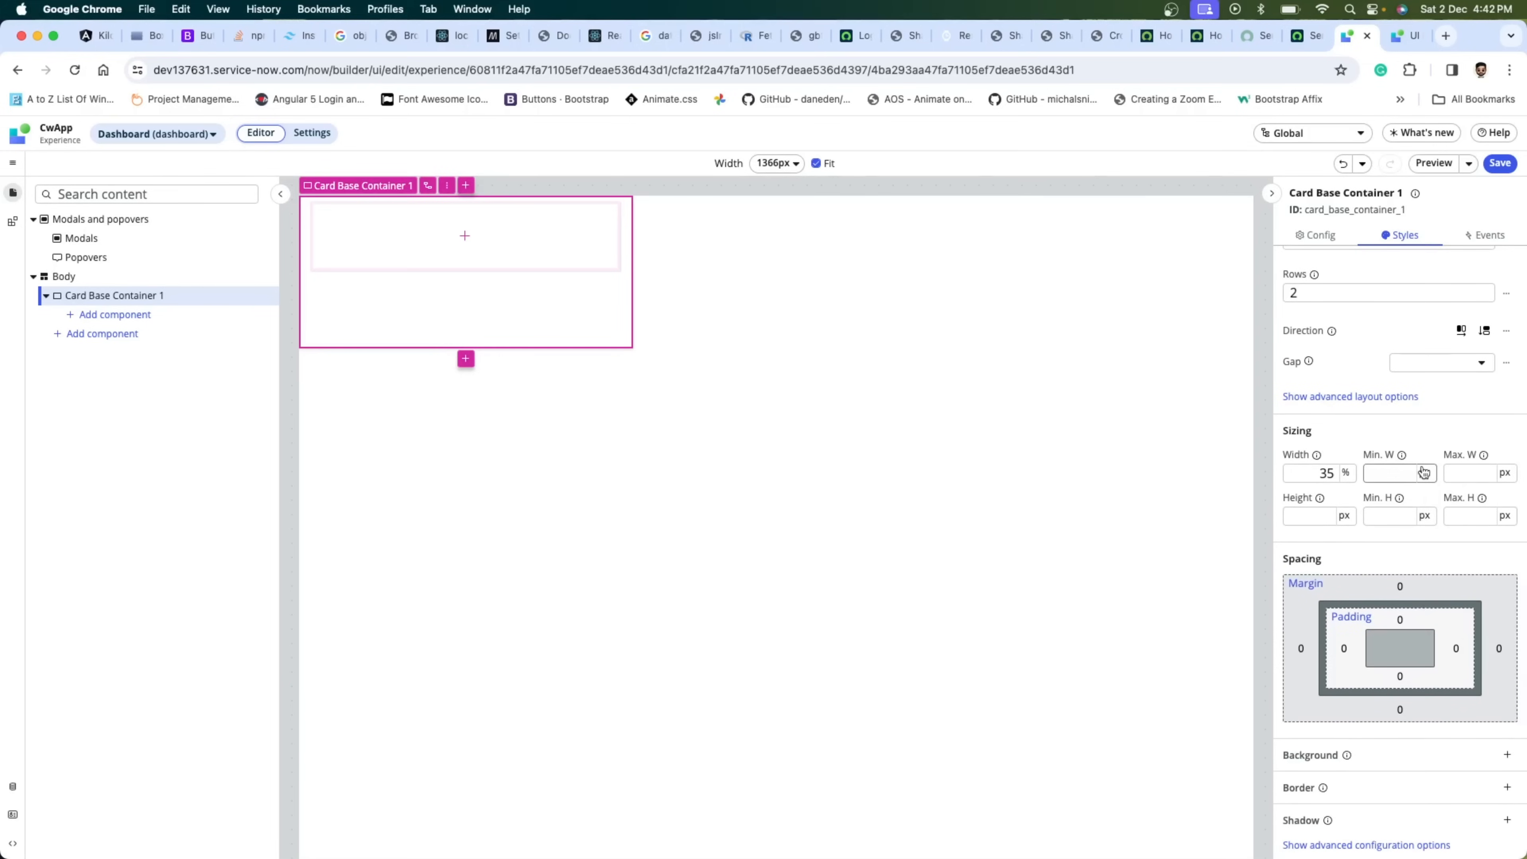
pyautogui.scroll(5, 1423, 473)
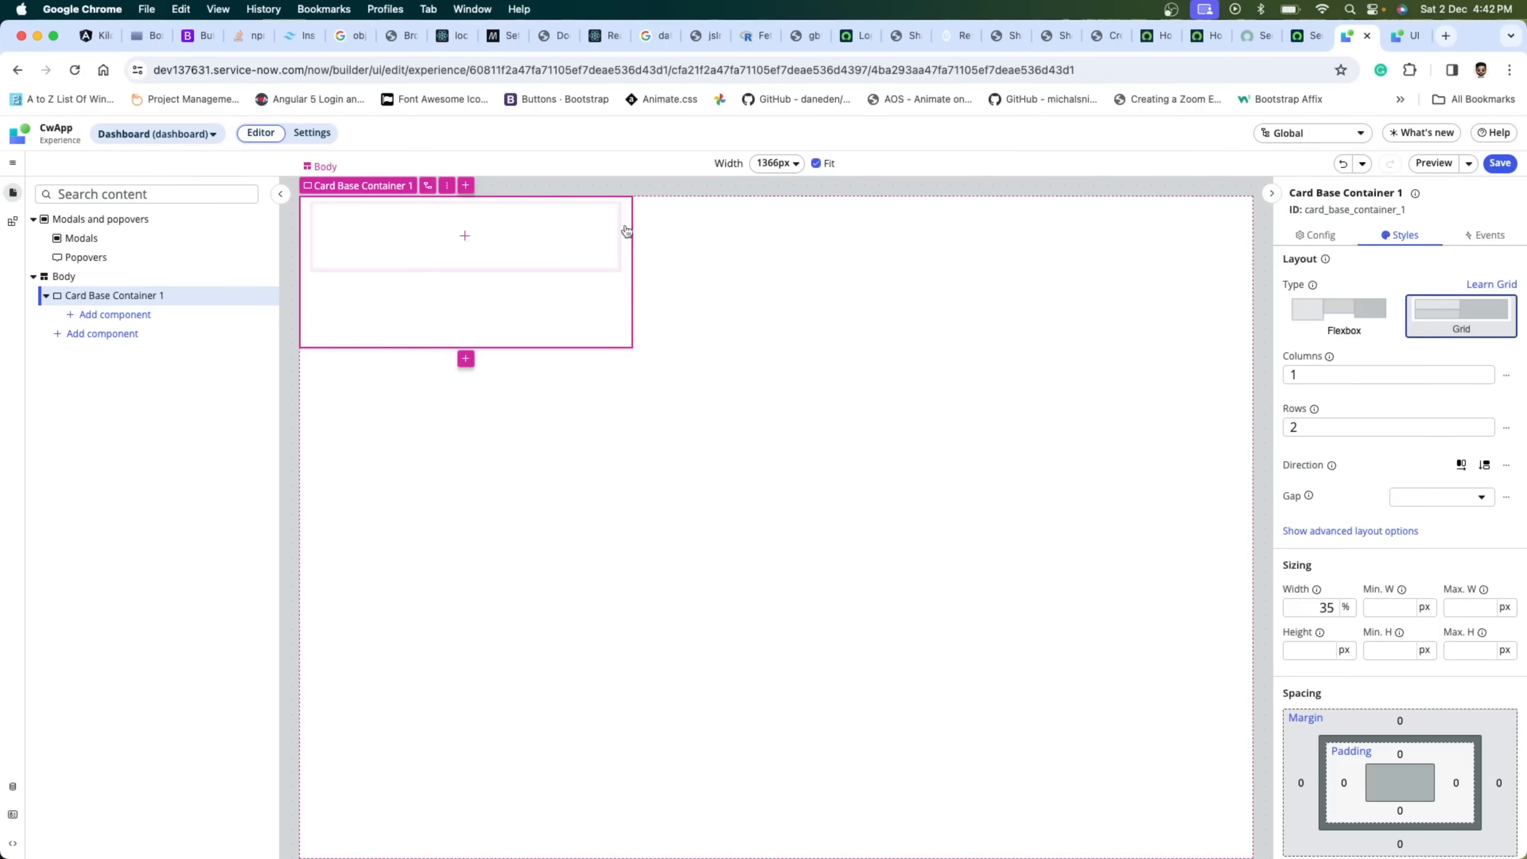
# - Find the Input component in the component library and place it inside Card Base Container 1
pyautogui.click(465, 235)
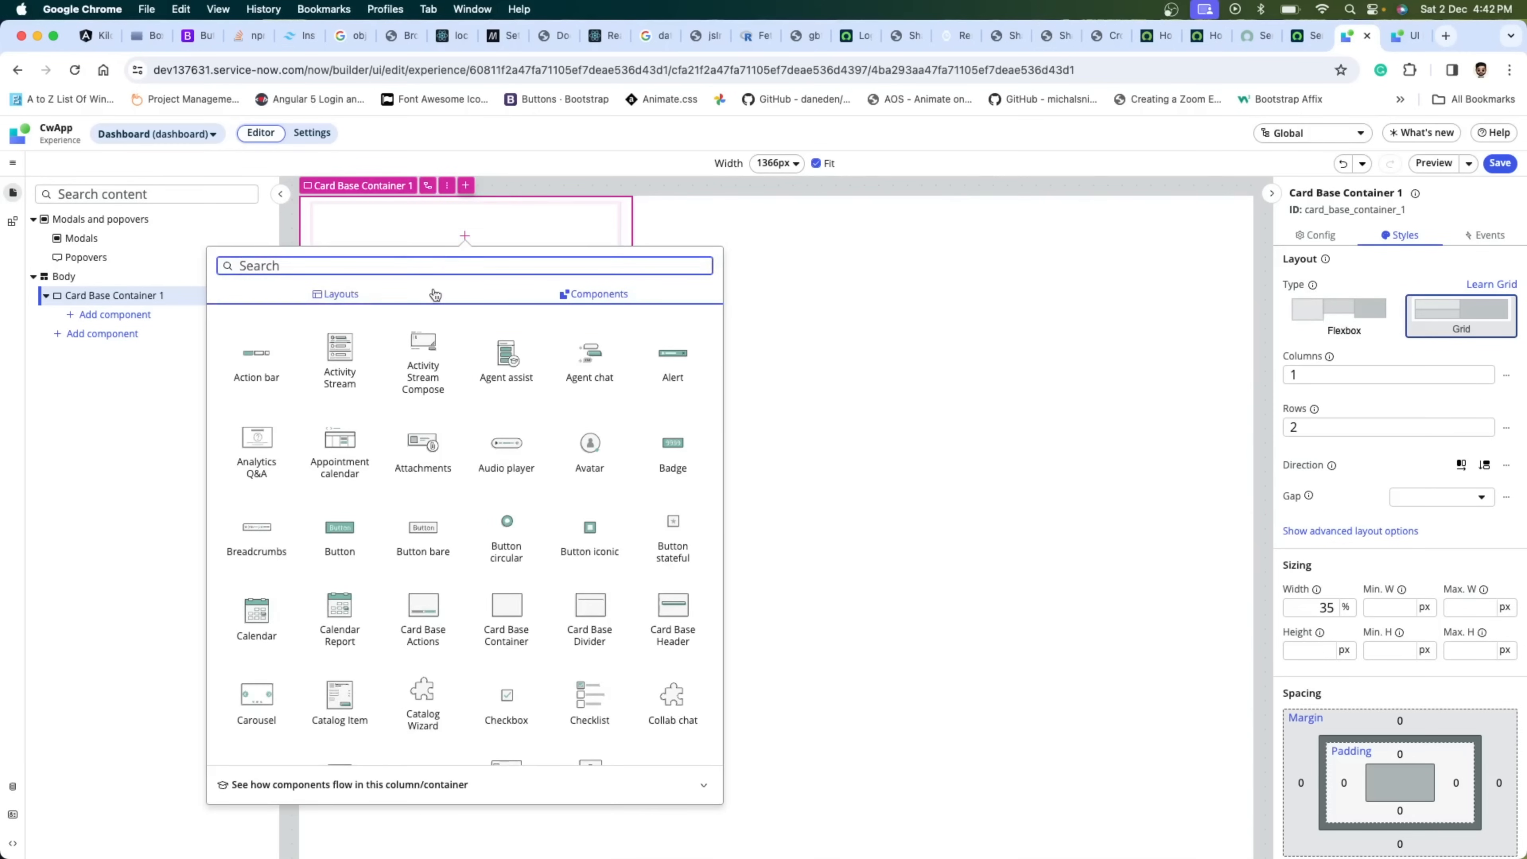
pyautogui.click(107, 439)
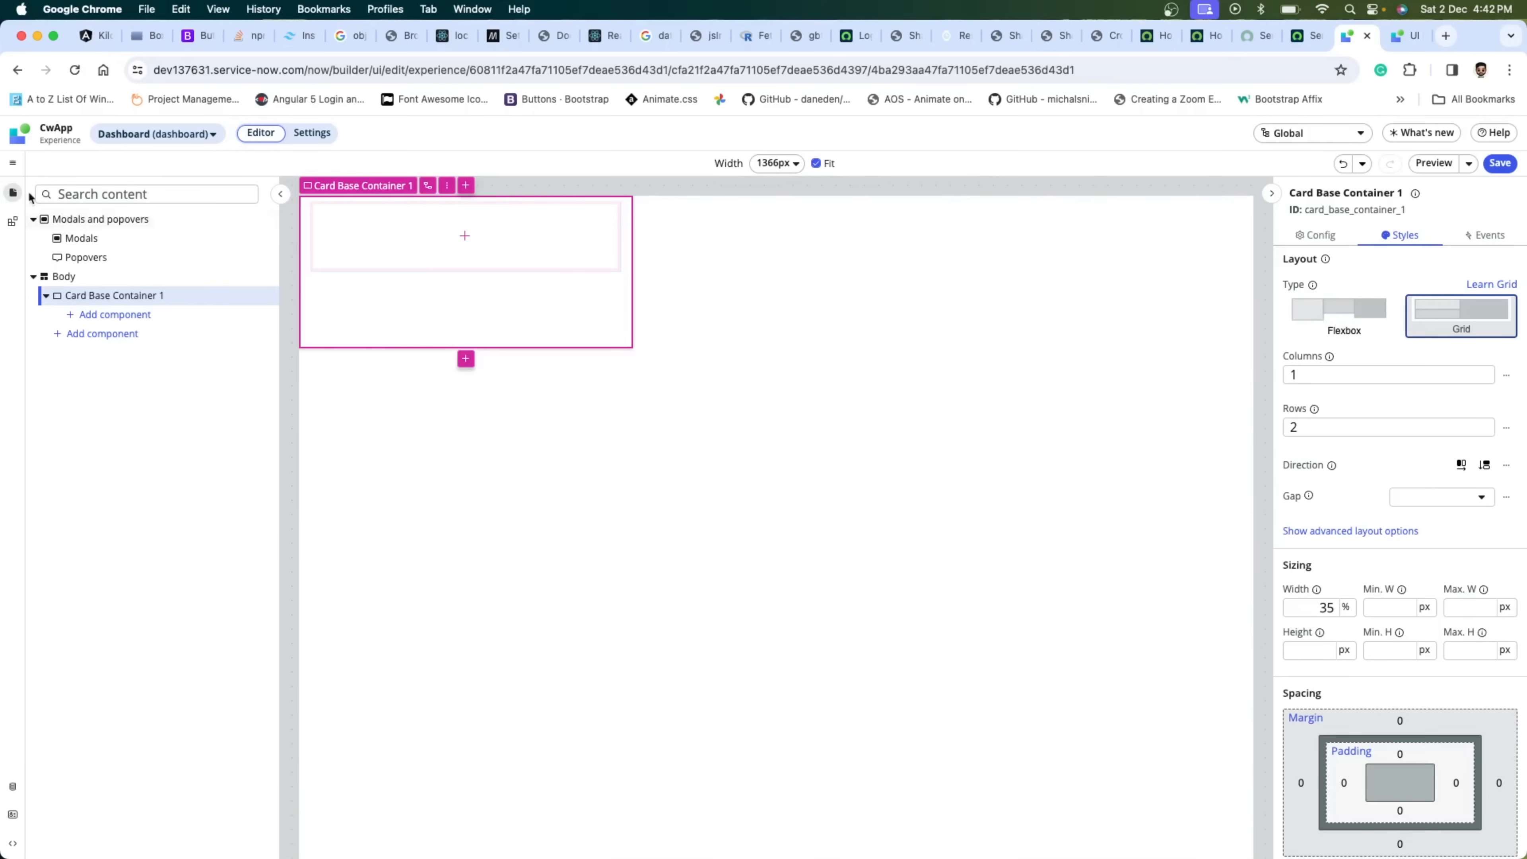
pyautogui.click(11, 223)
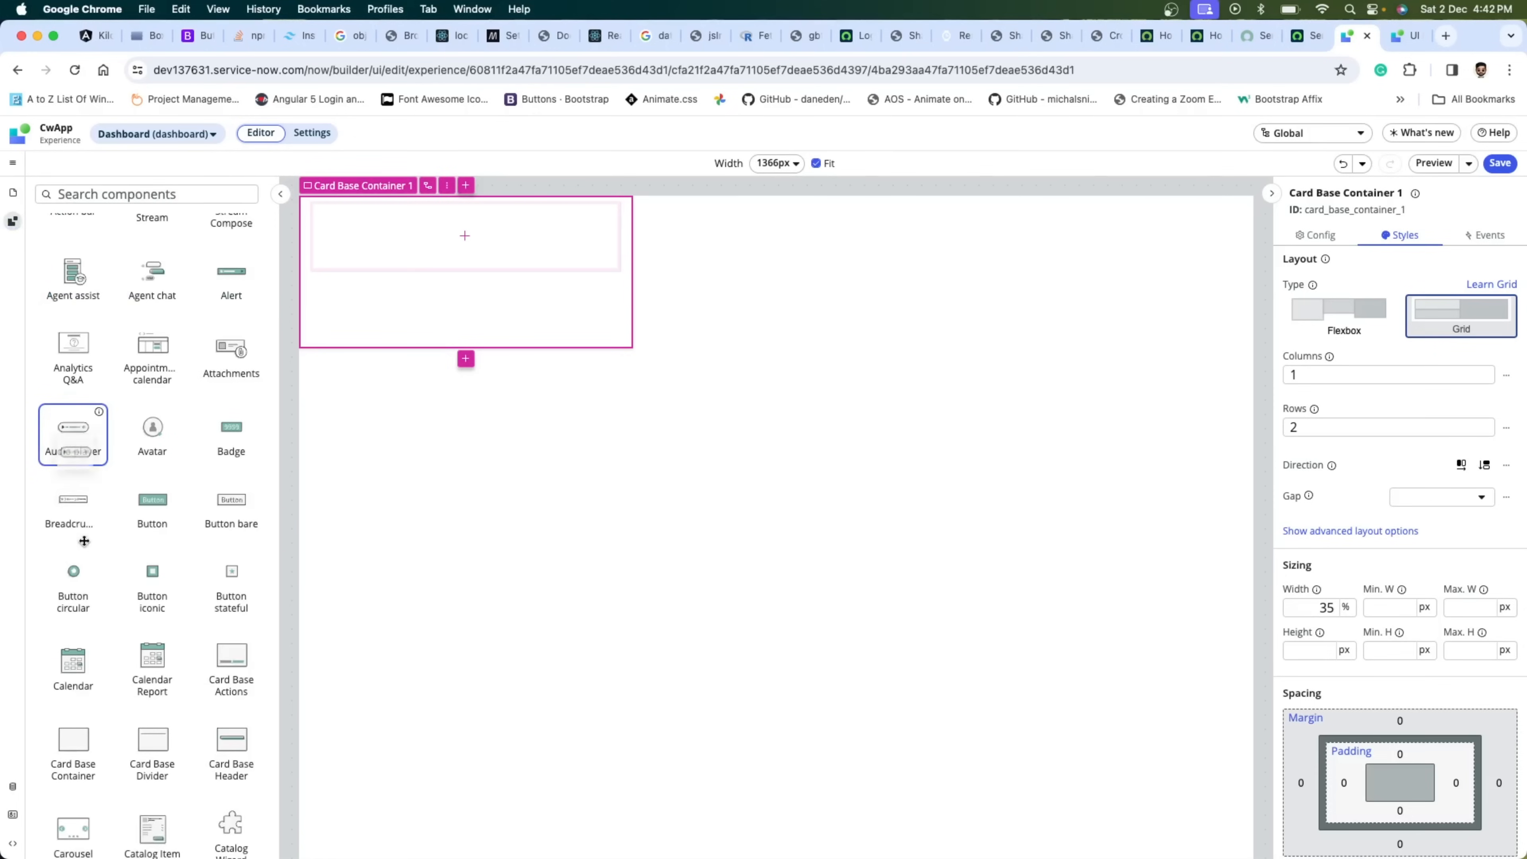
pyautogui.scroll(3, 202, 502)
pyautogui.scroll(-15, 202, 502)
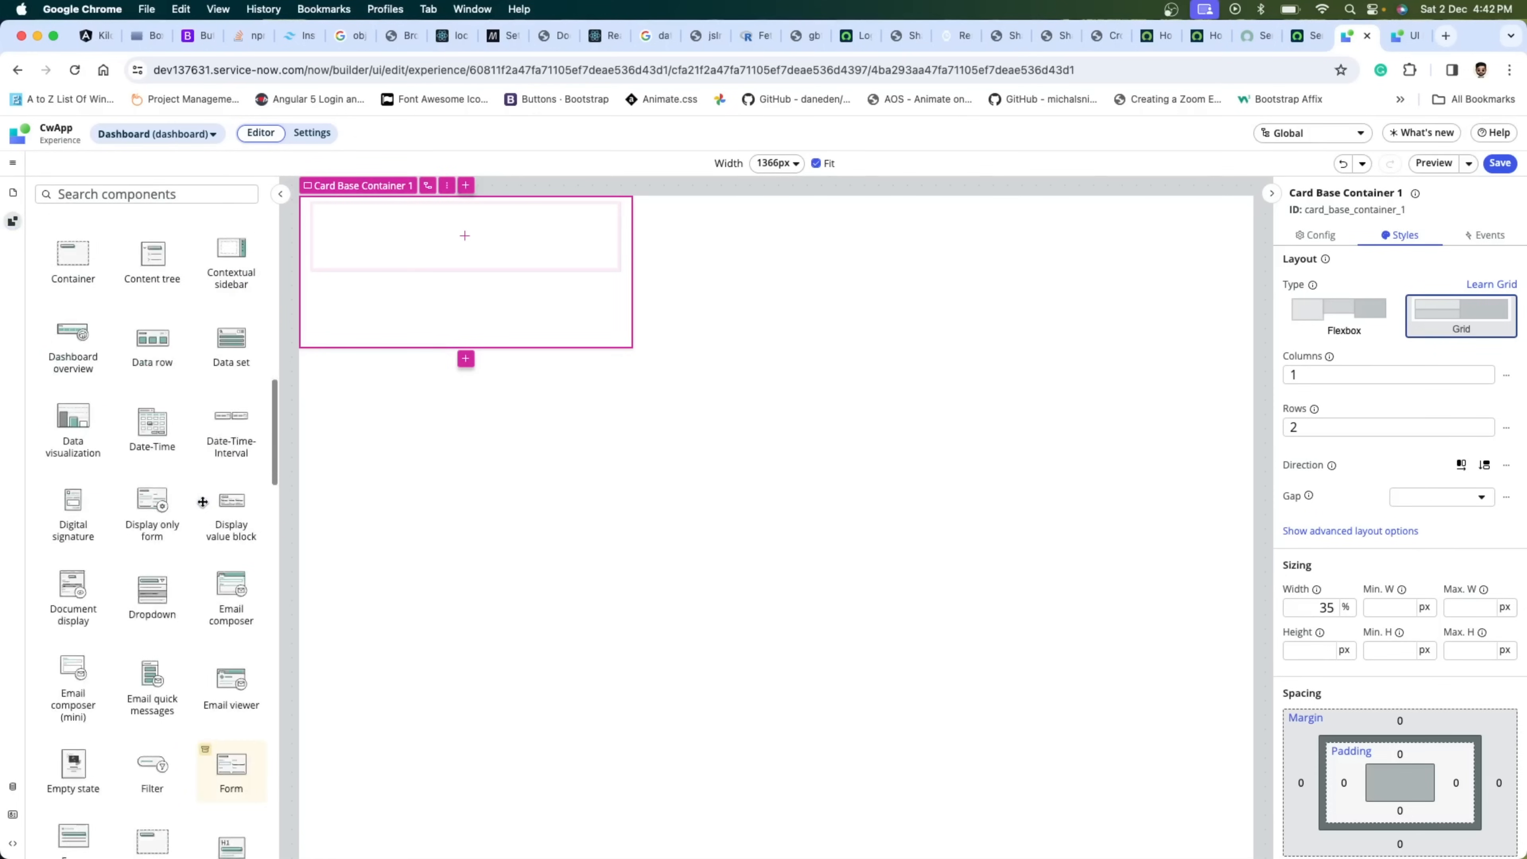
pyautogui.scroll(-15, 203, 502)
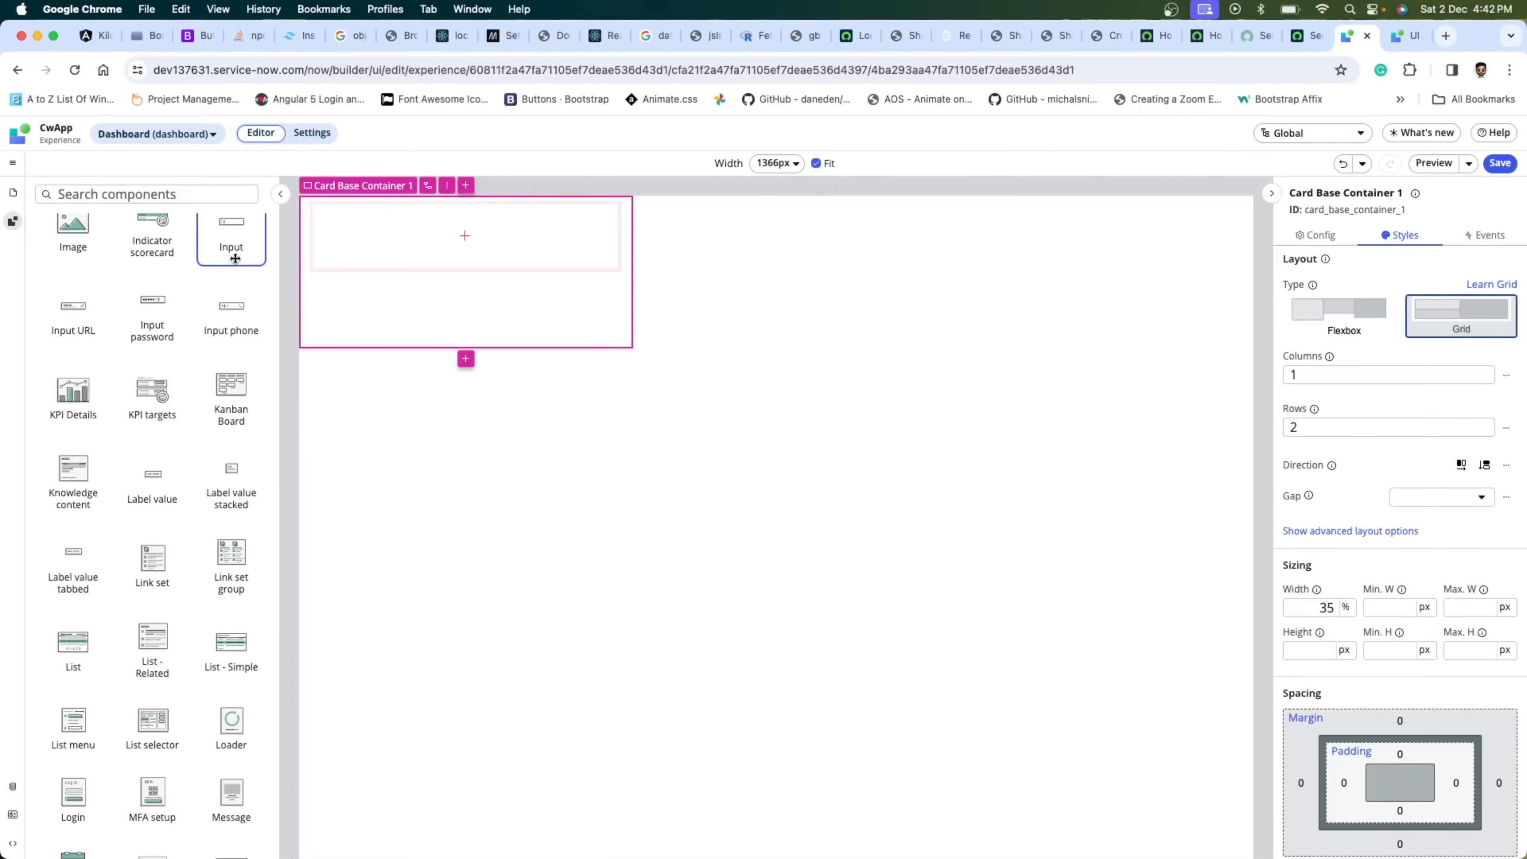
pyautogui.moveTo(229, 238); pyautogui.dragTo(460, 249)
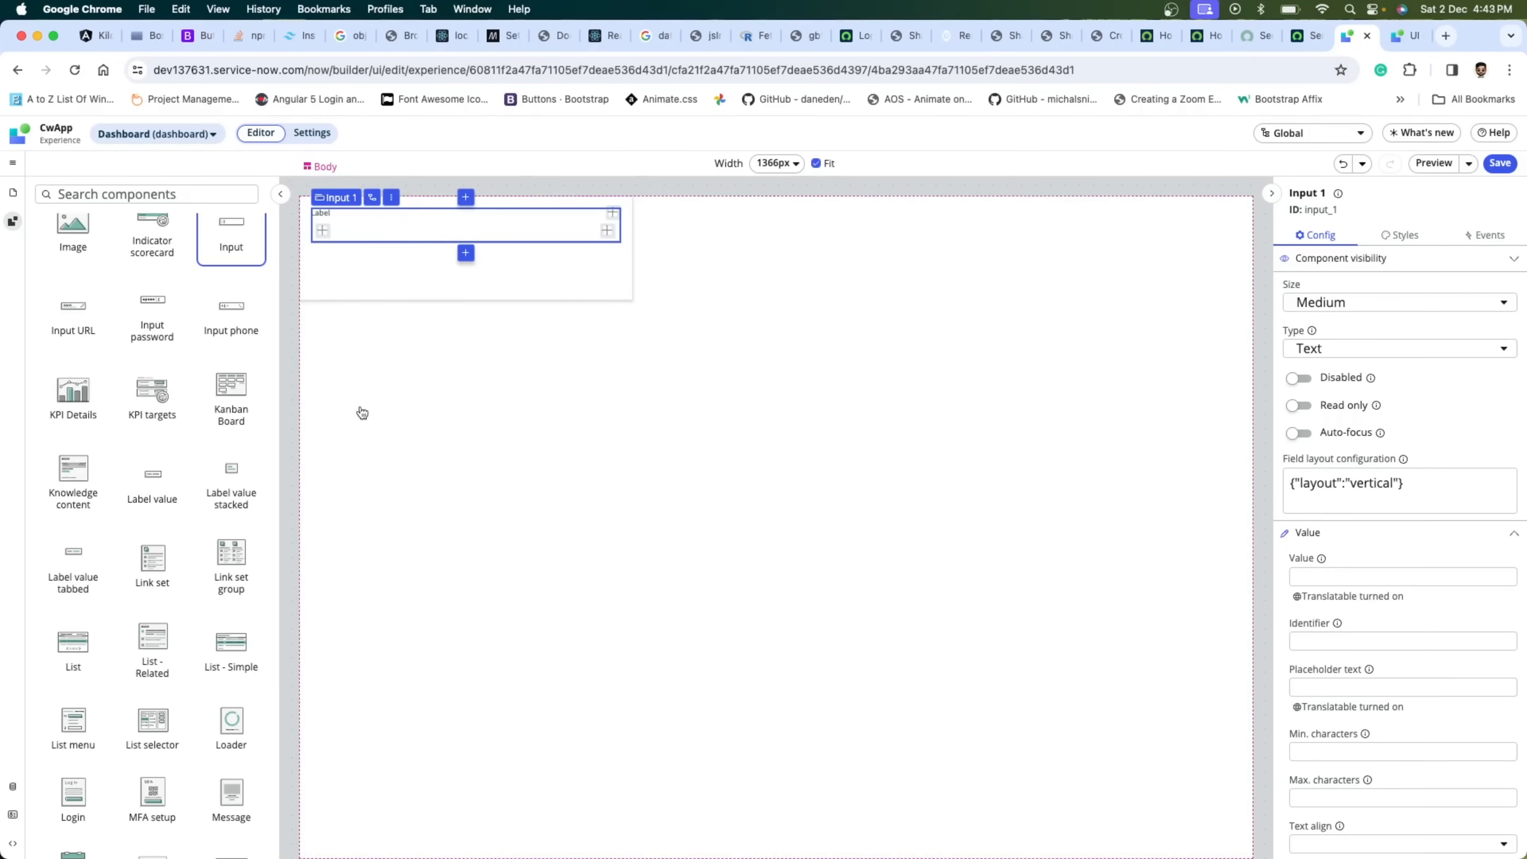
# - Add a Button directly after Input 1 in the card container and show the button's style settings
pyautogui.click(403, 353)
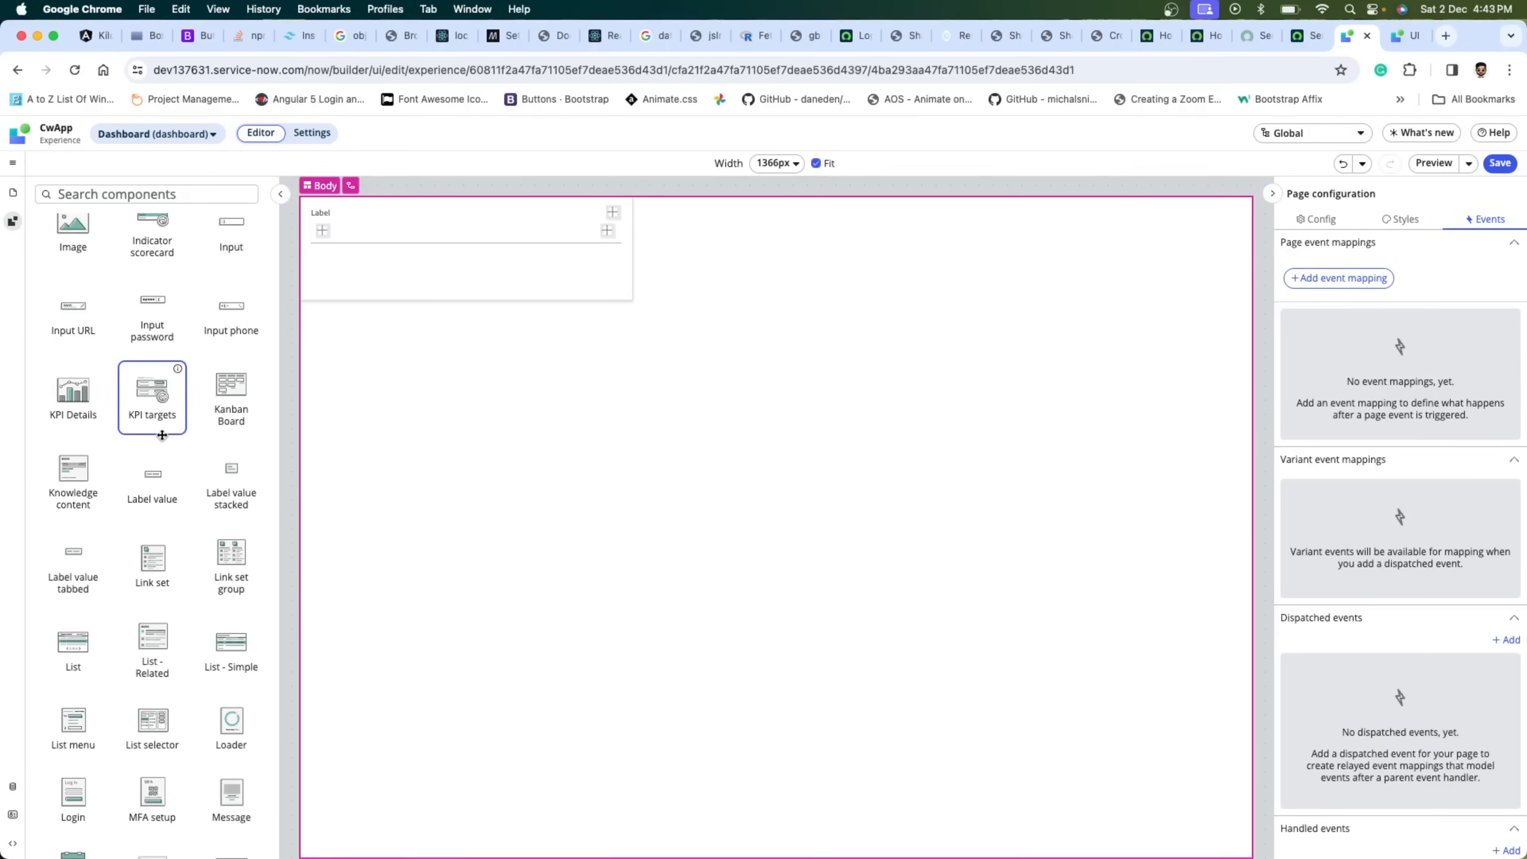
pyautogui.click(571, 230)
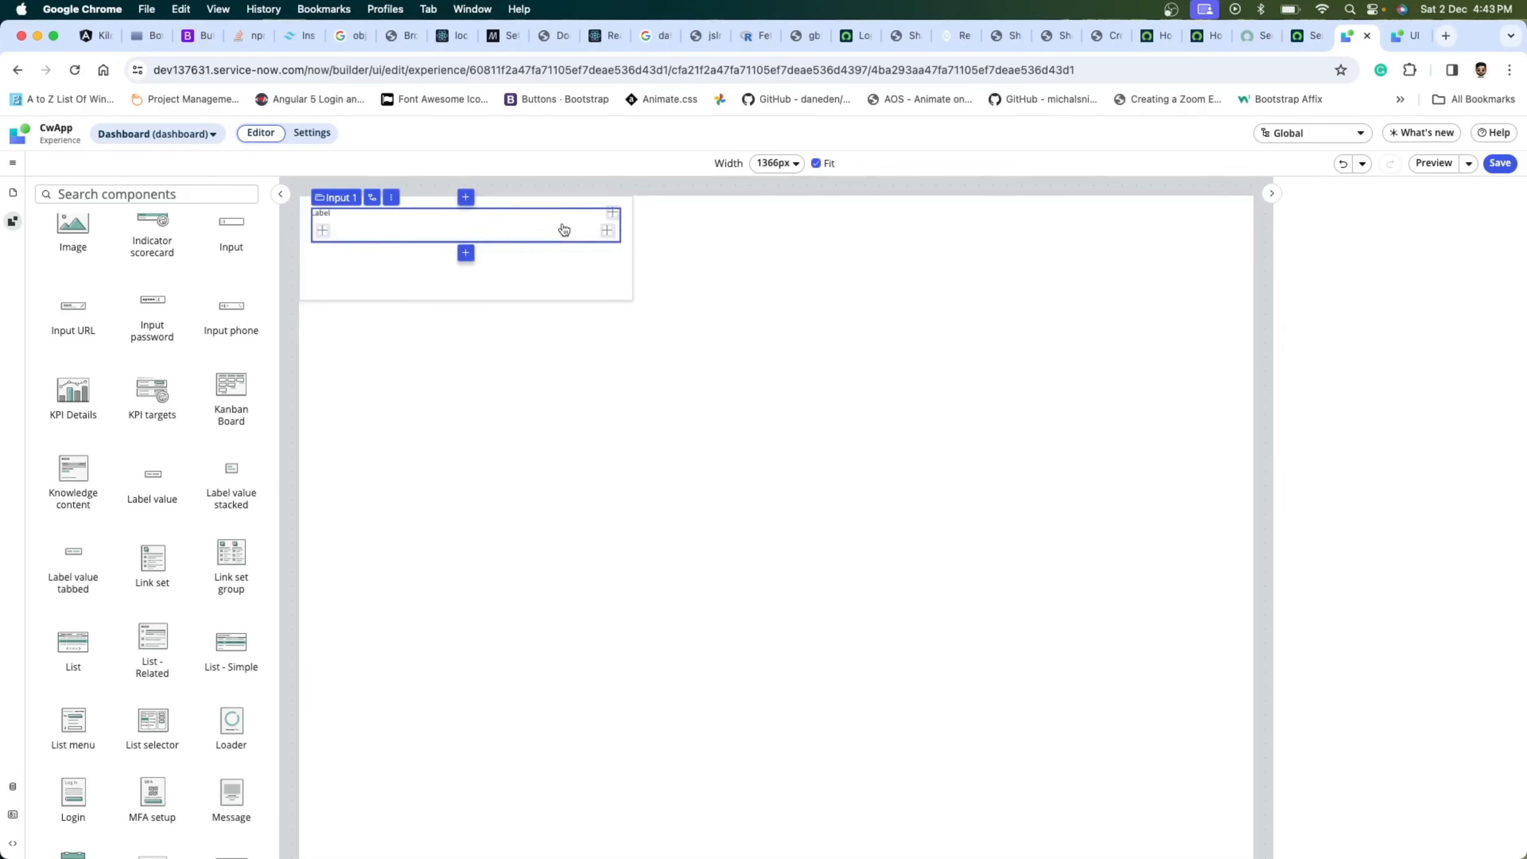
pyautogui.click(466, 254)
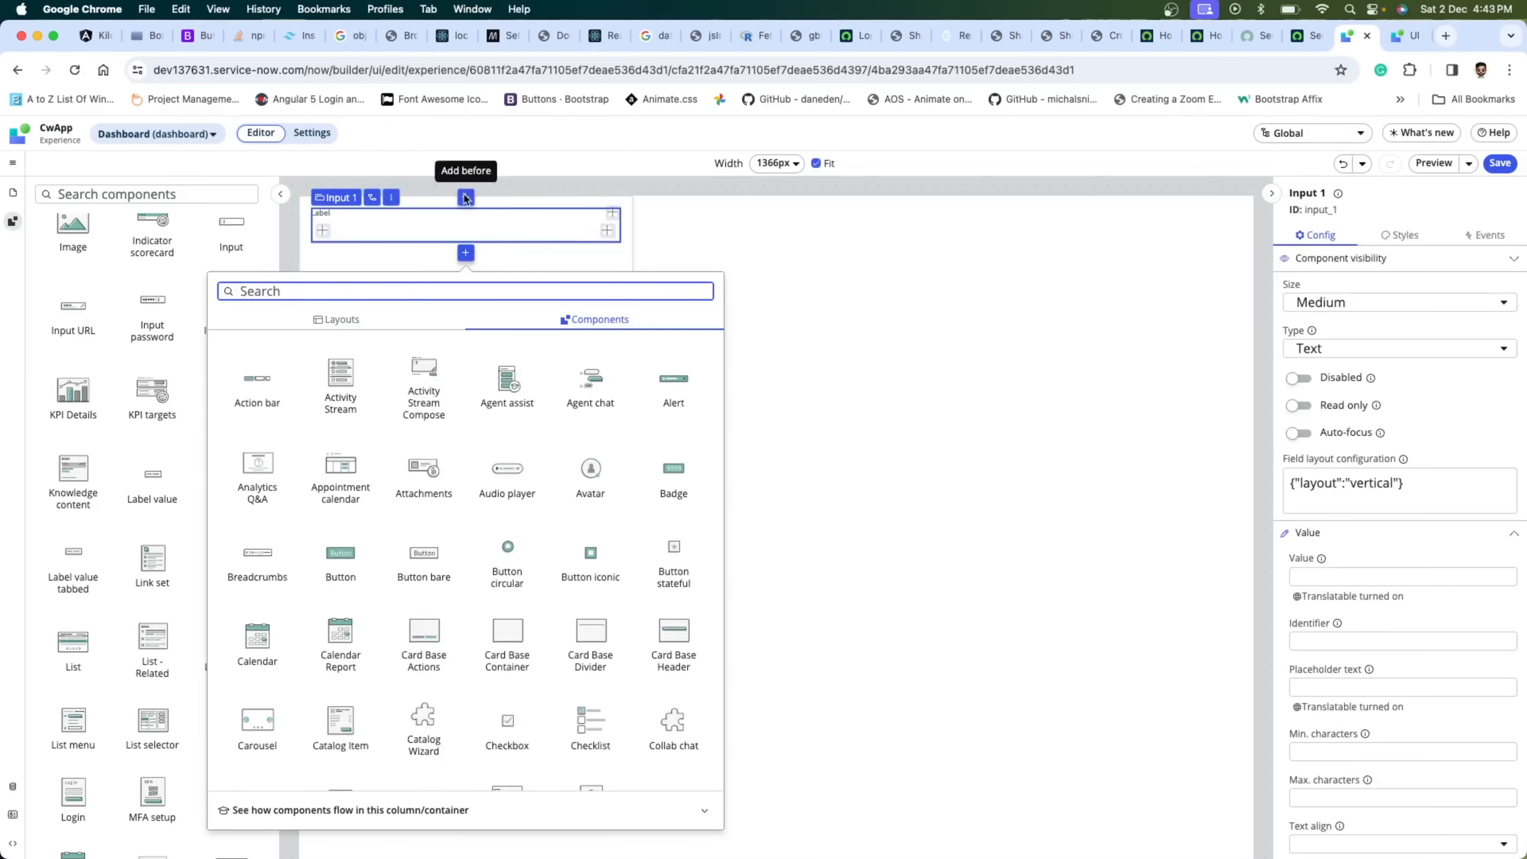
pyautogui.click(346, 570)
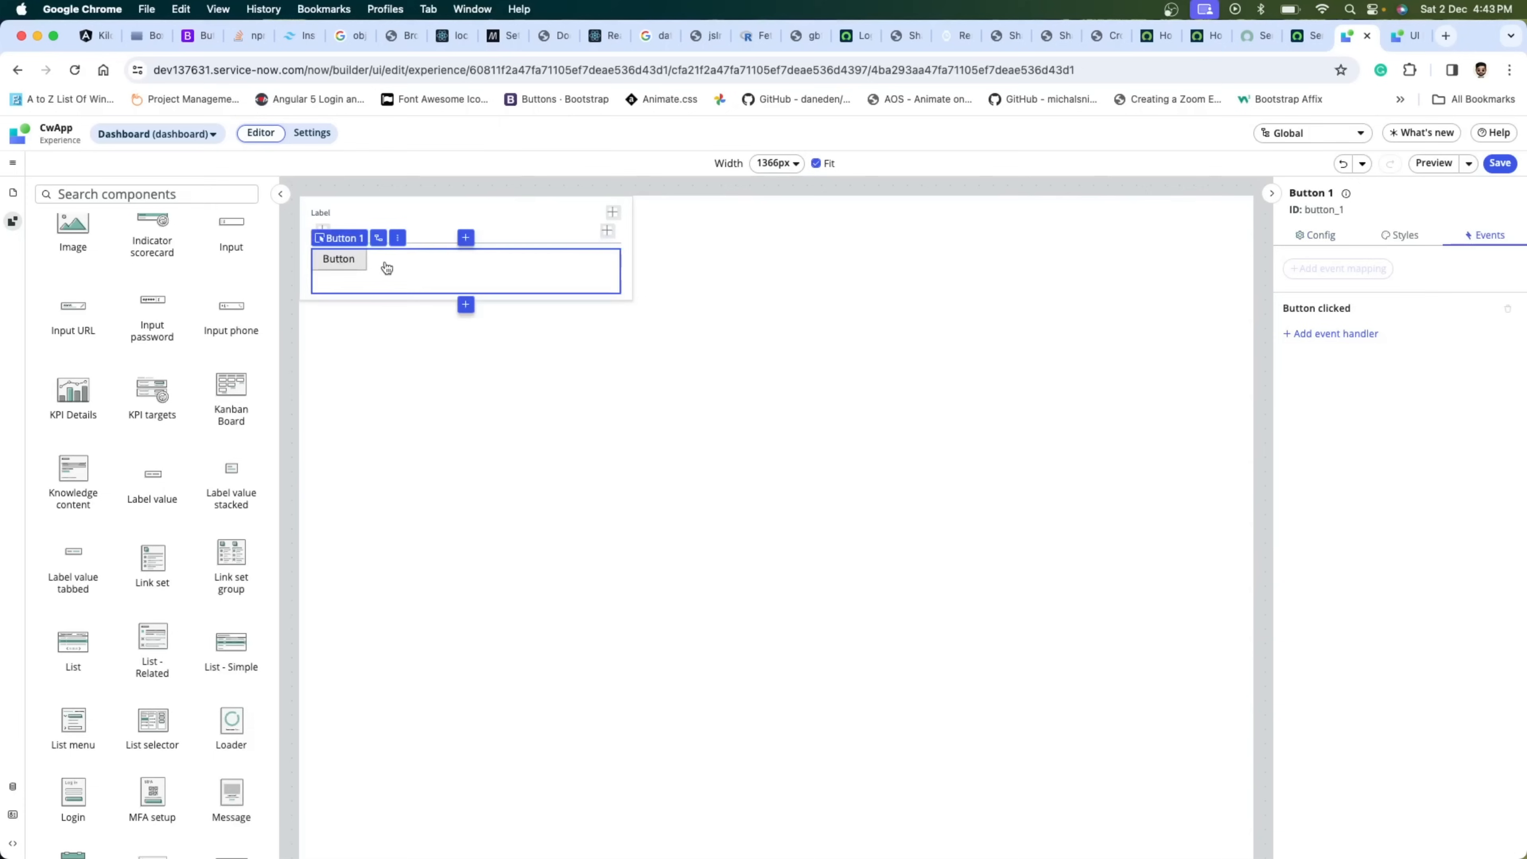
pyautogui.click(1415, 239)
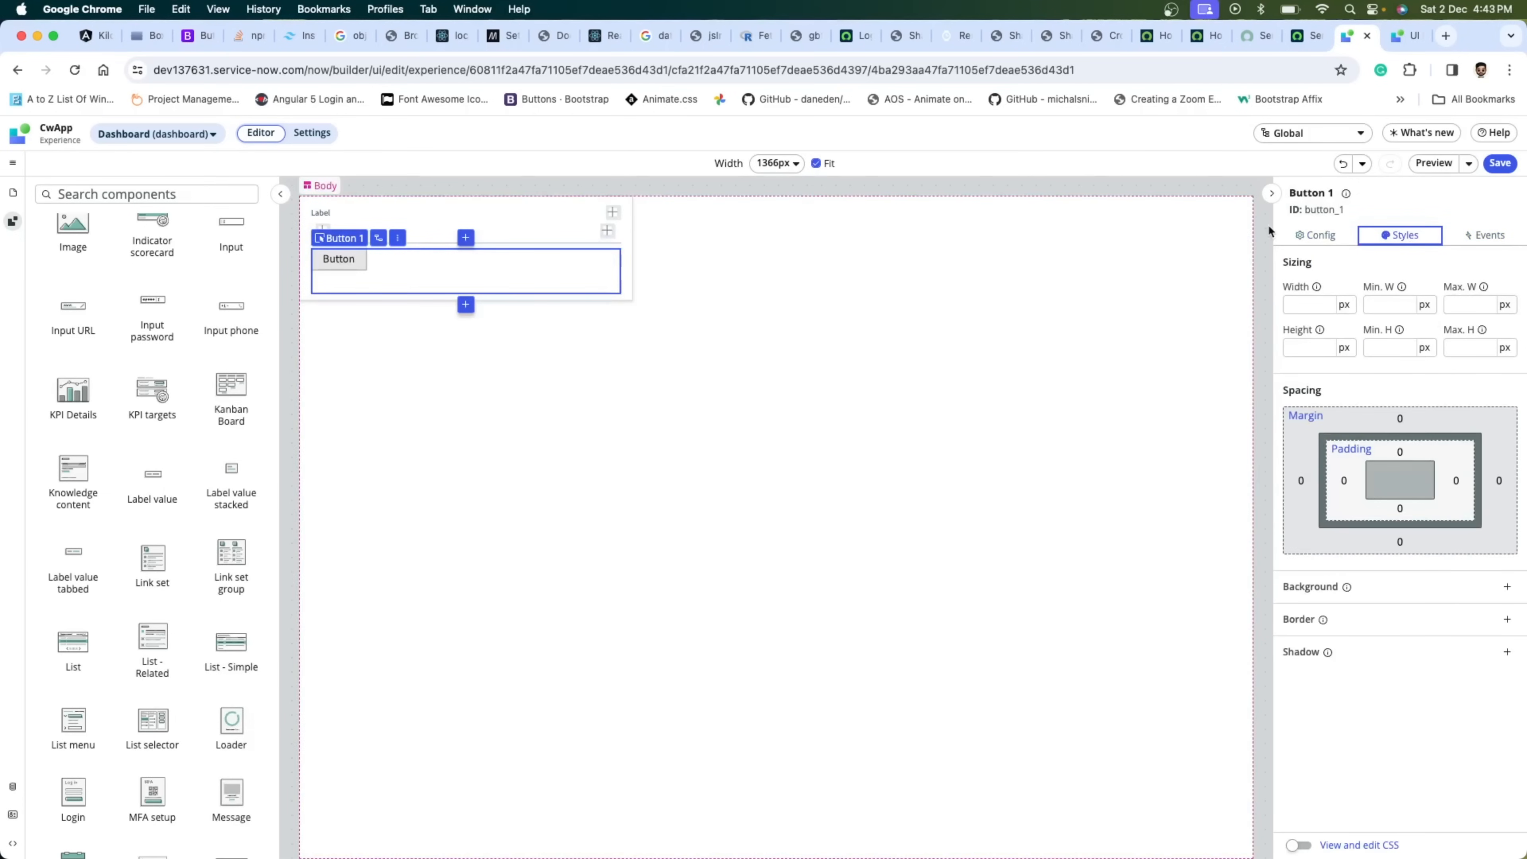
# - Show the advanced layout options of Card Base Container 1 and set both Align items and Justify items to Center
pyautogui.click(12, 192)
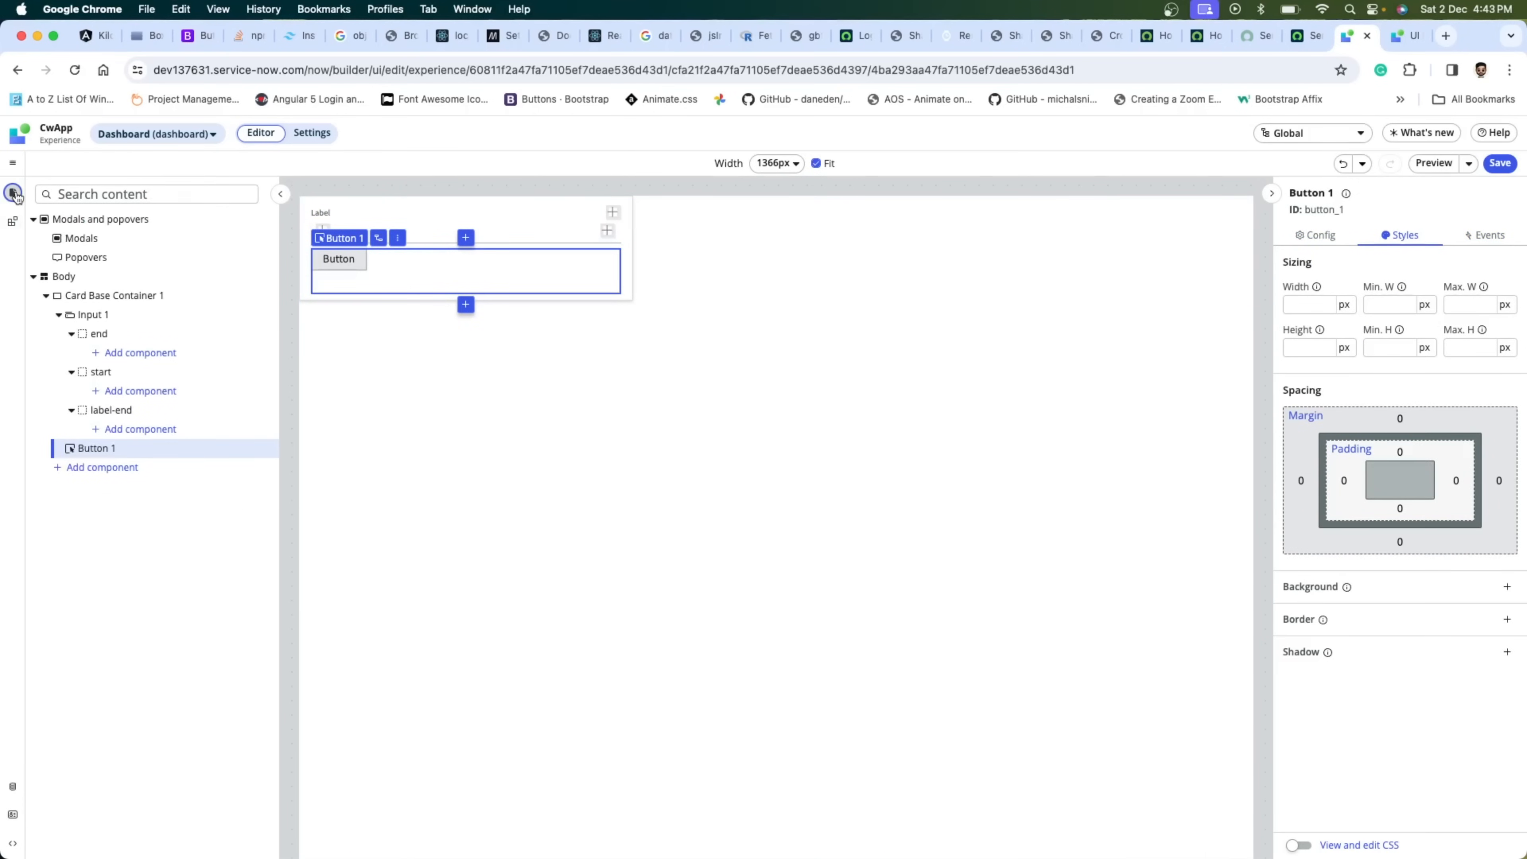
pyautogui.click(145, 295)
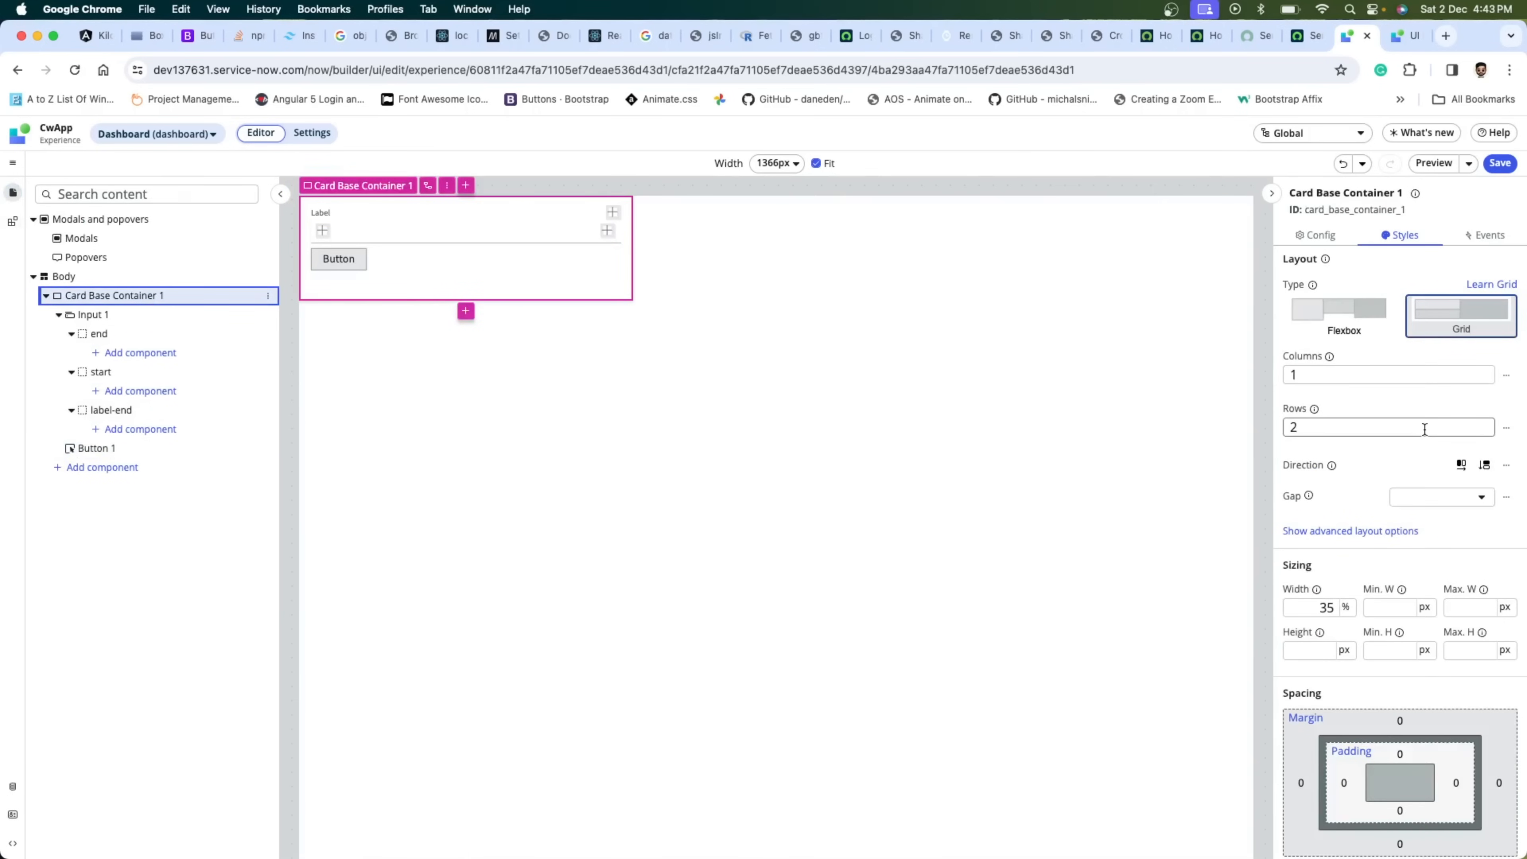
pyautogui.click(1488, 469)
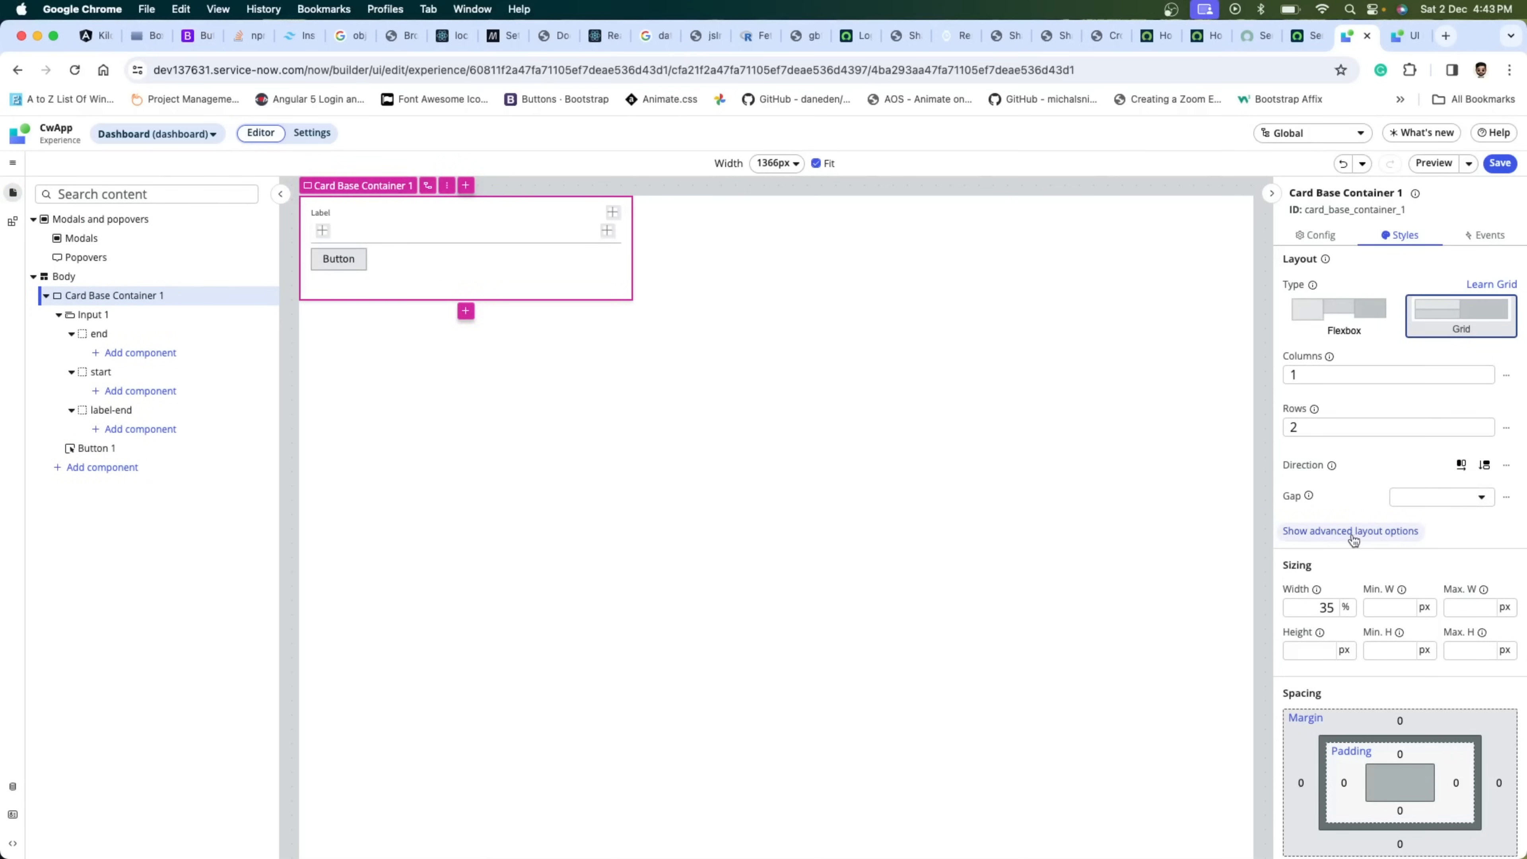
pyautogui.click(1370, 531)
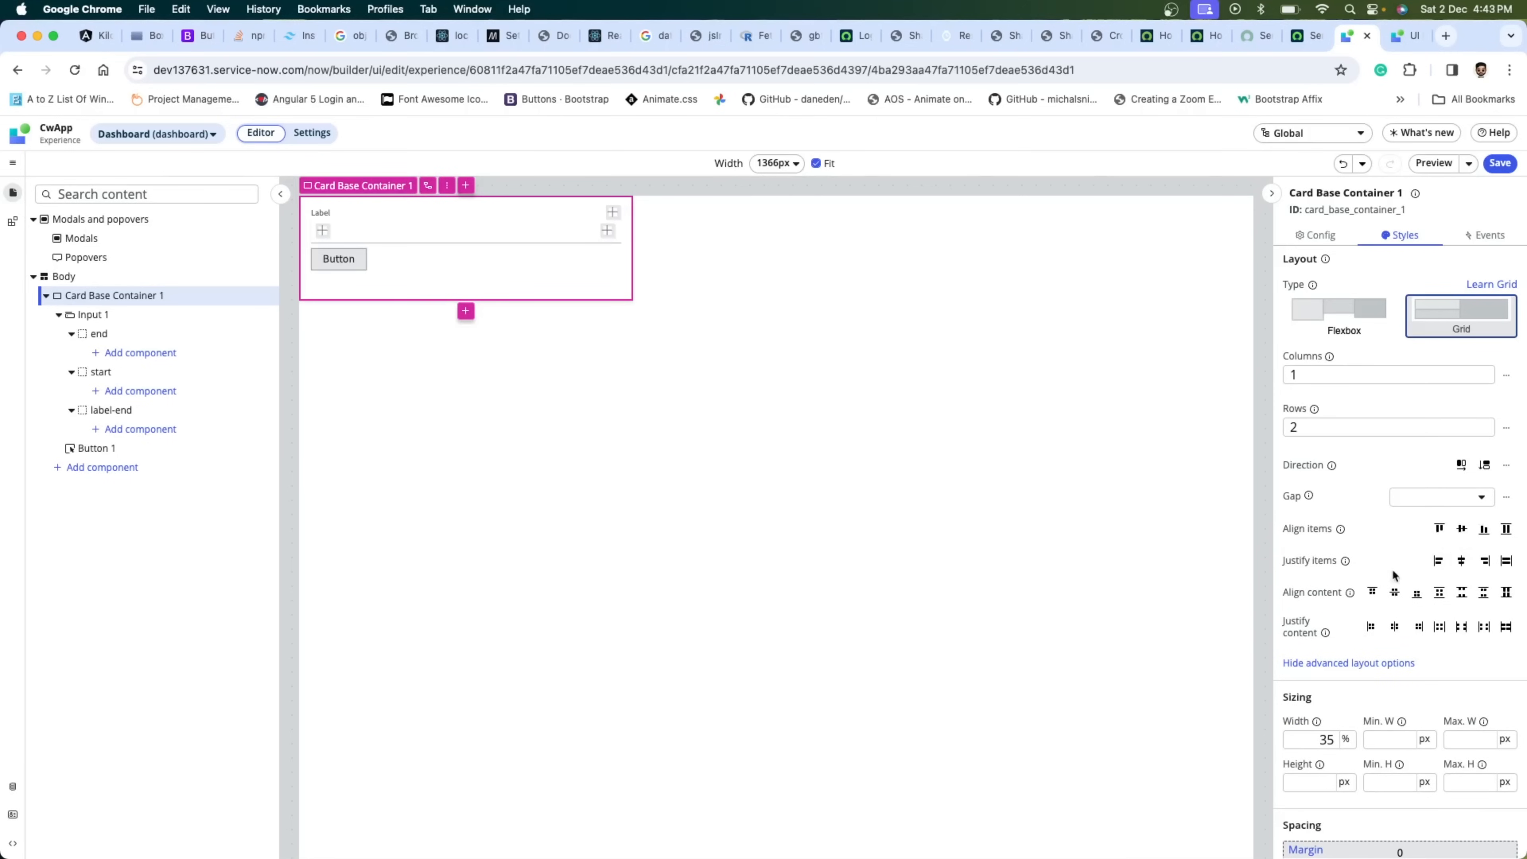
pyautogui.click(1462, 560)
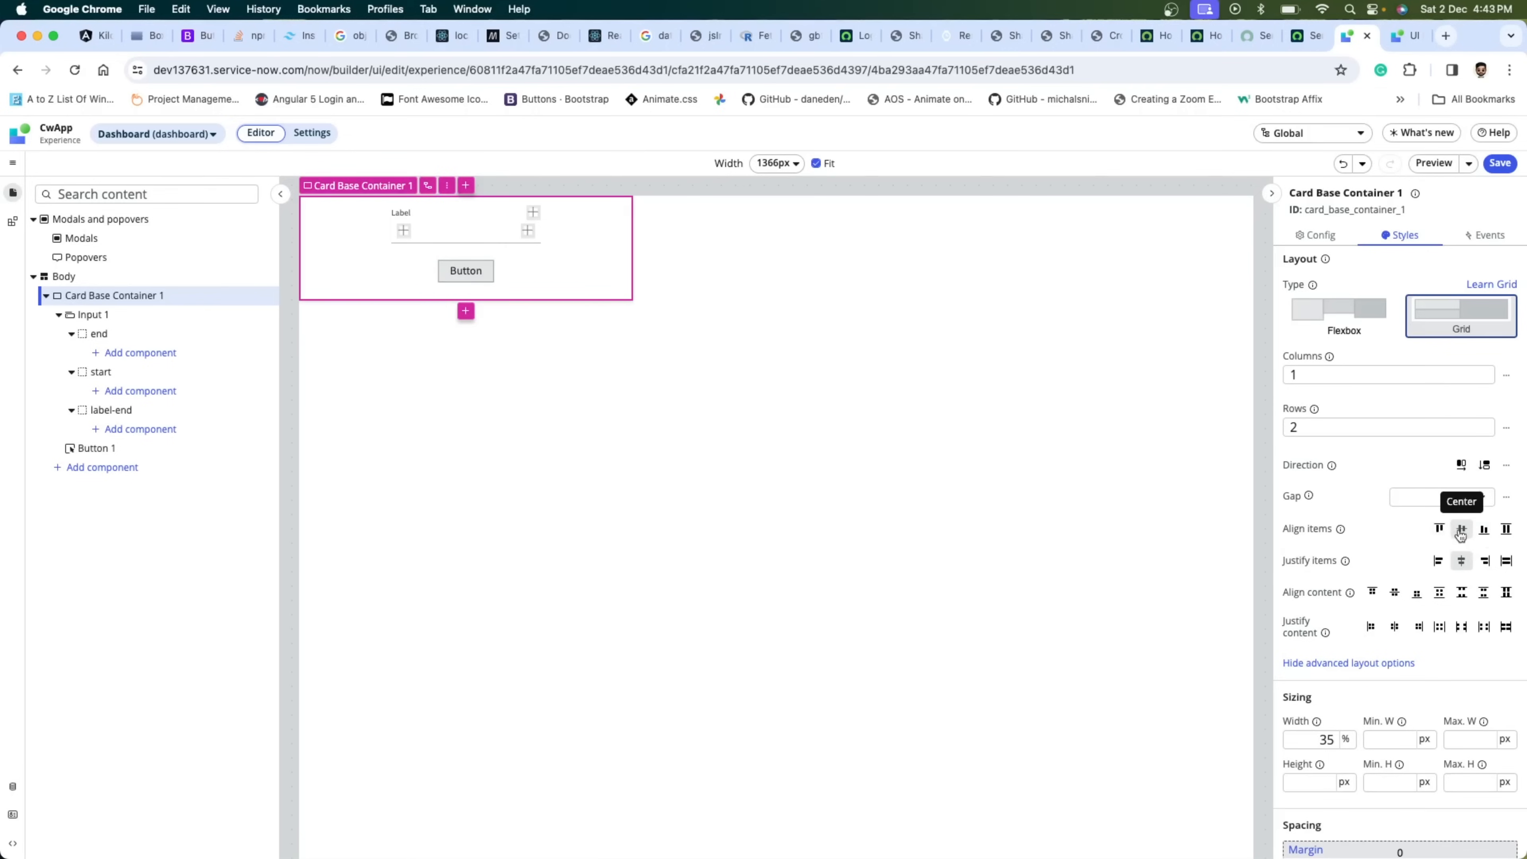
pyautogui.click(1462, 562)
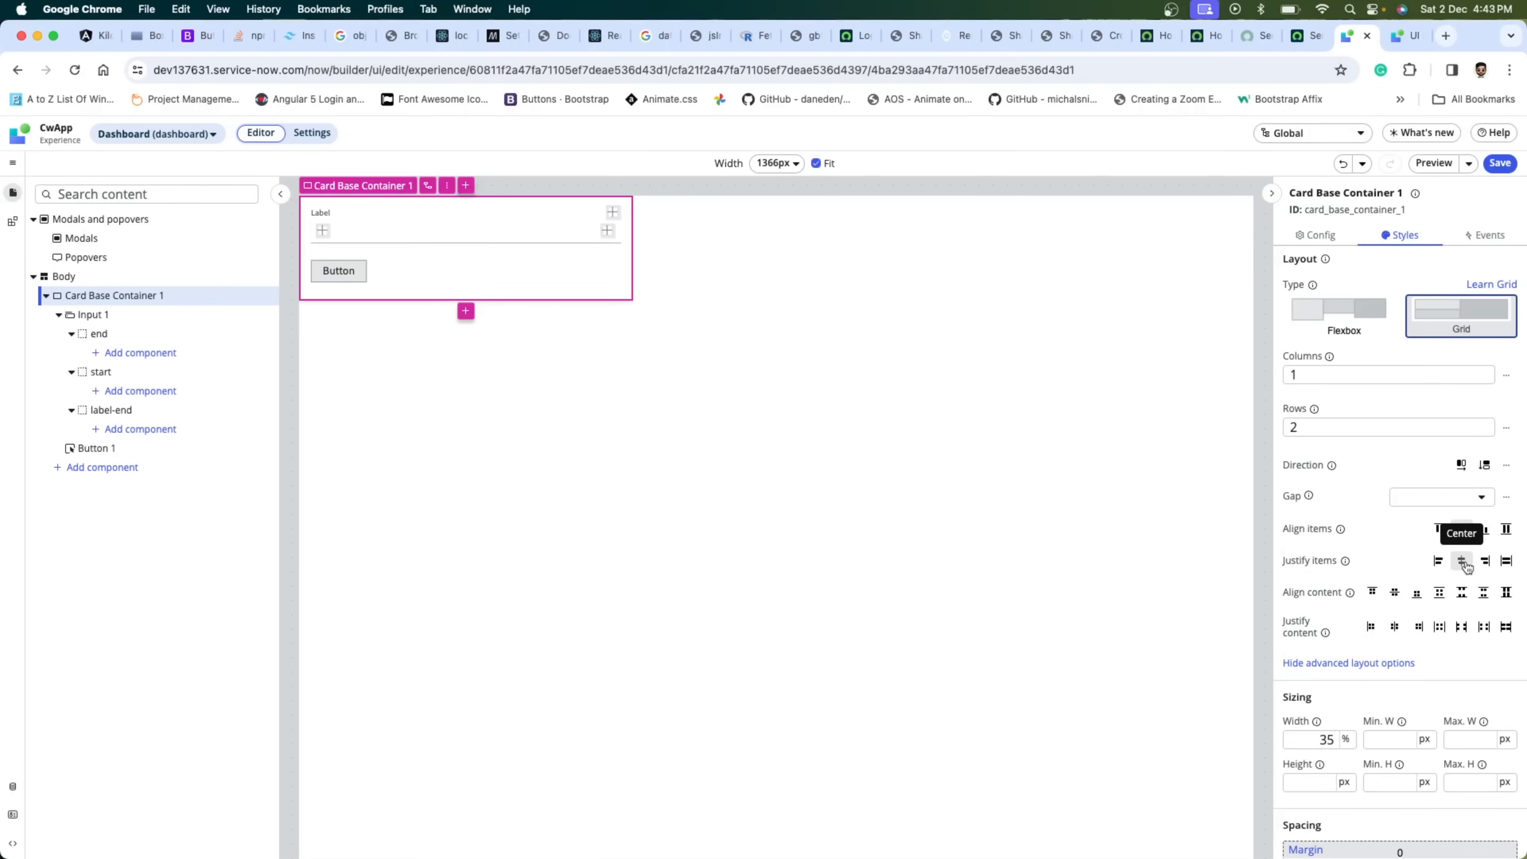
pyautogui.click(1462, 530)
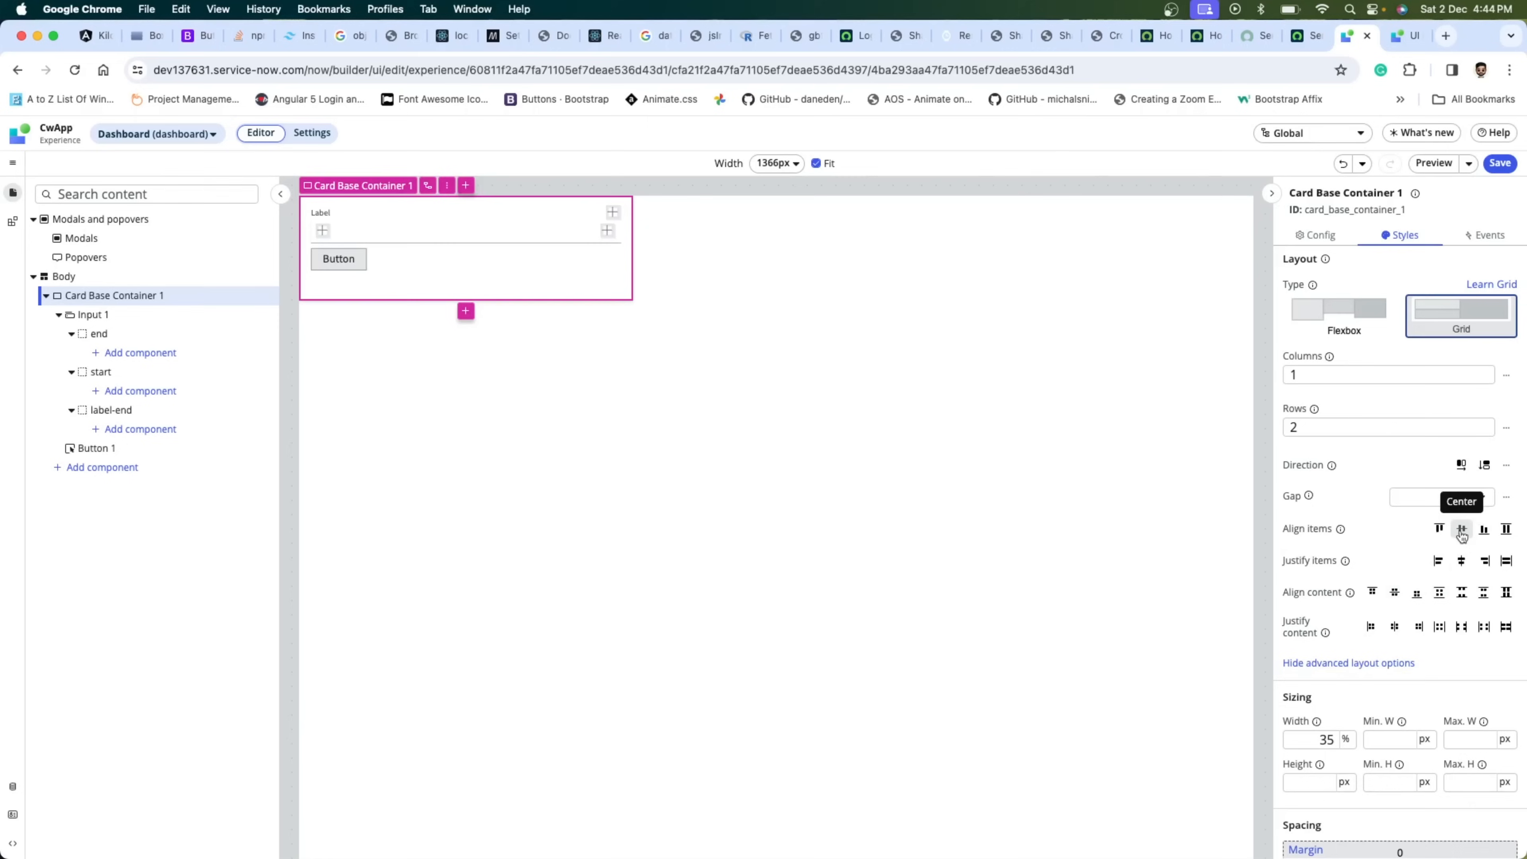
pyautogui.click(1461, 561)
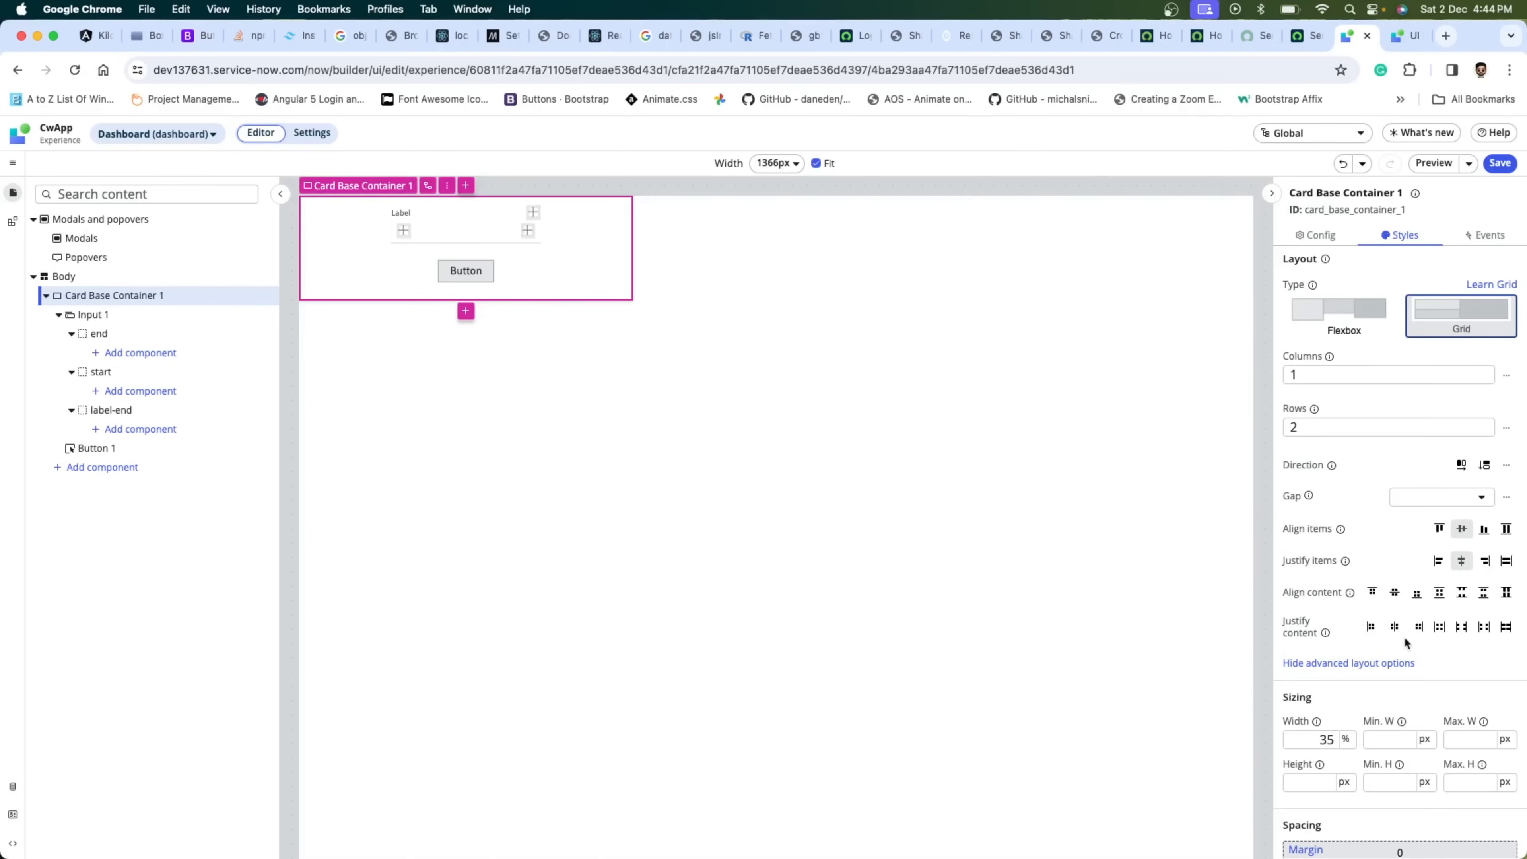
# - Add a background to Card Base Container 1 and switch its colour picker from the theme colour list to the custom palette
pyautogui.scroll(-5, 1457, 584)
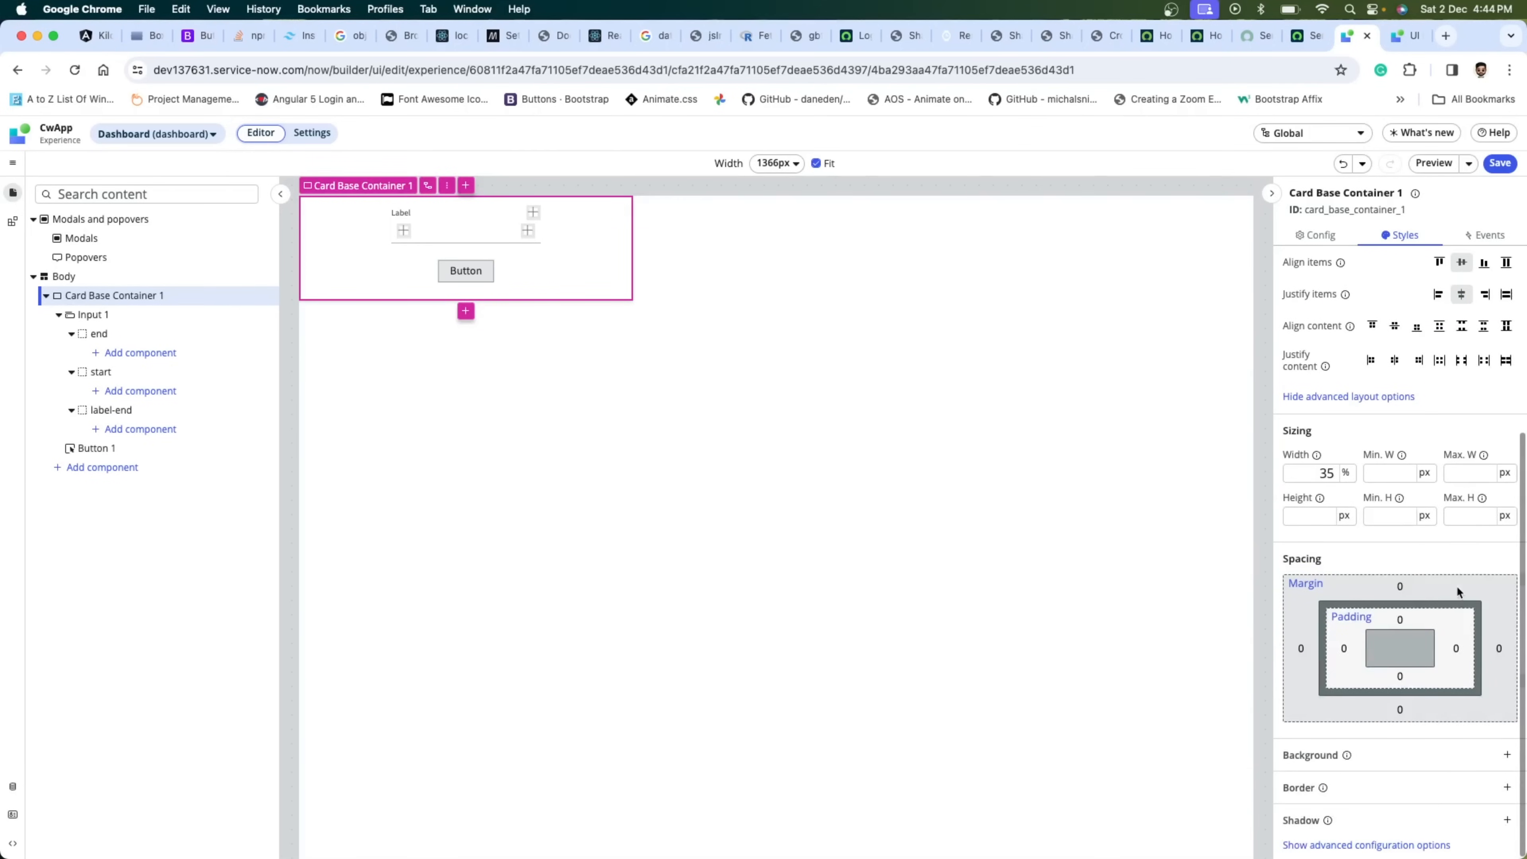
pyautogui.click(1319, 762)
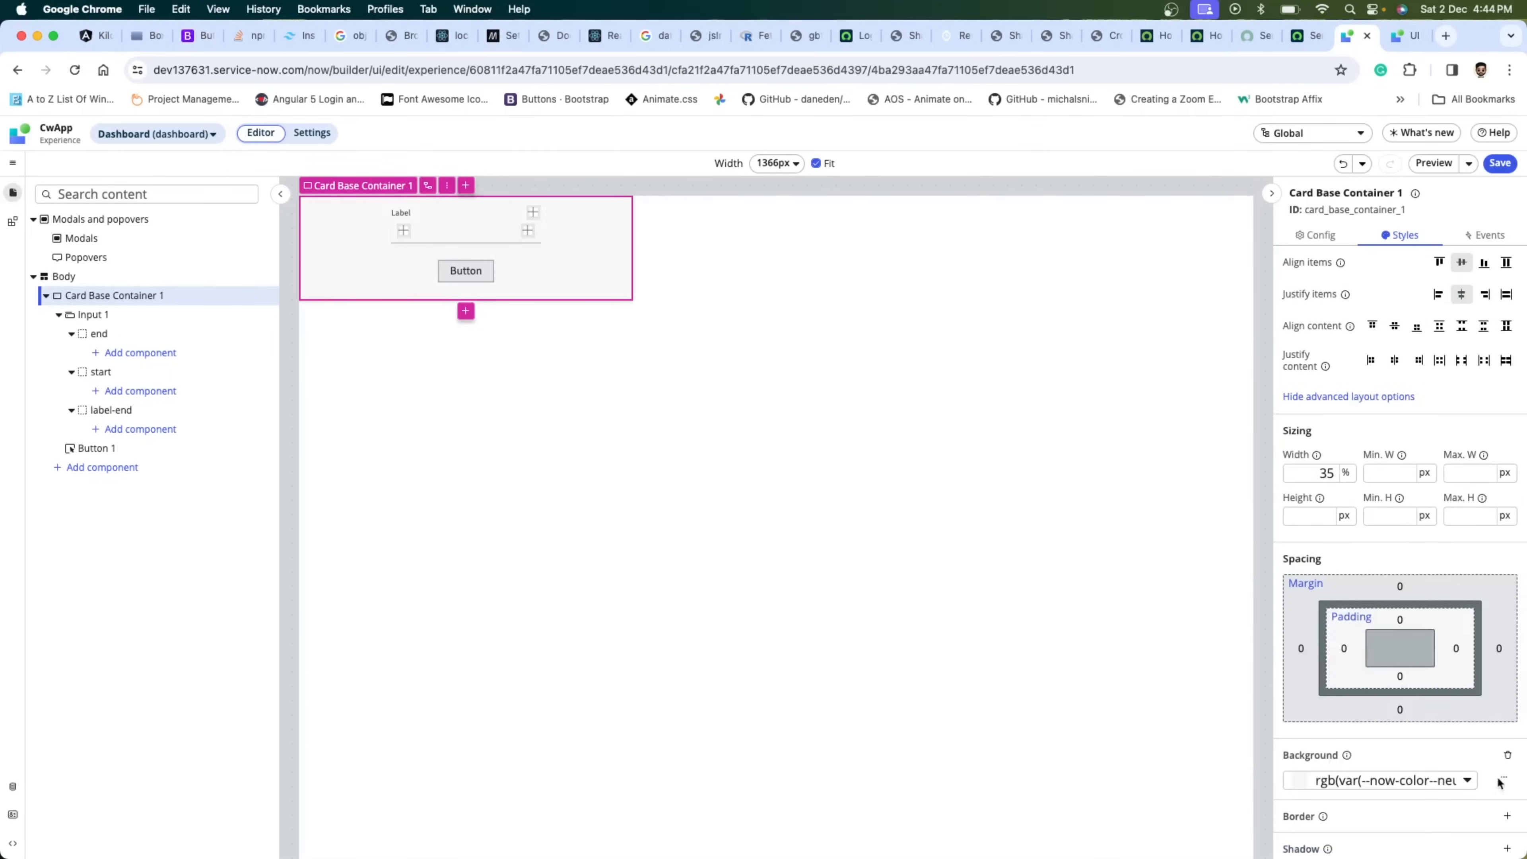
pyautogui.click(1462, 783)
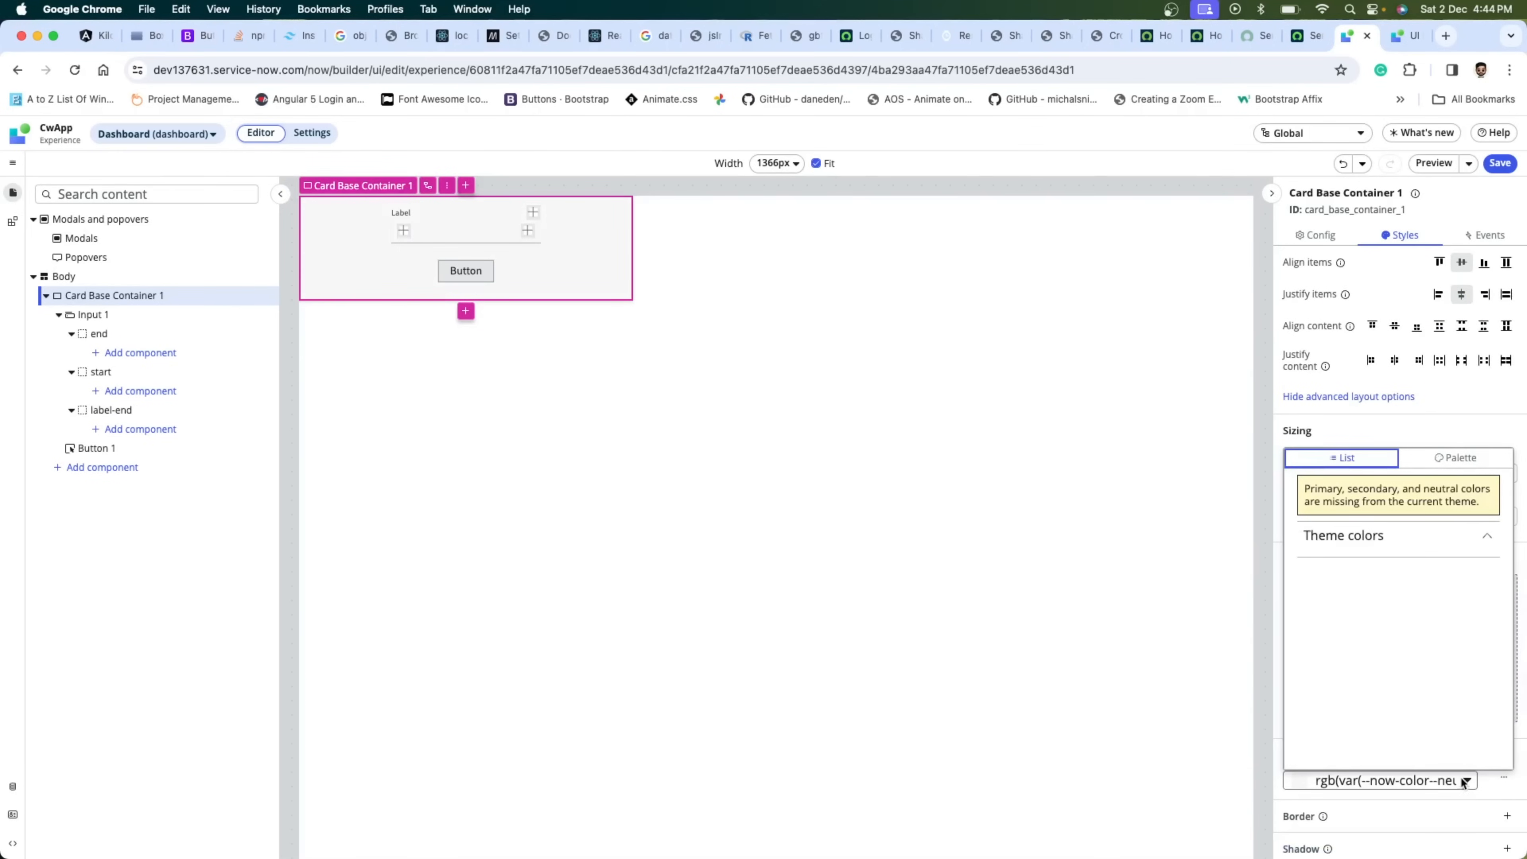
pyautogui.click(1445, 459)
pyautogui.click(1365, 457)
pyautogui.click(1463, 782)
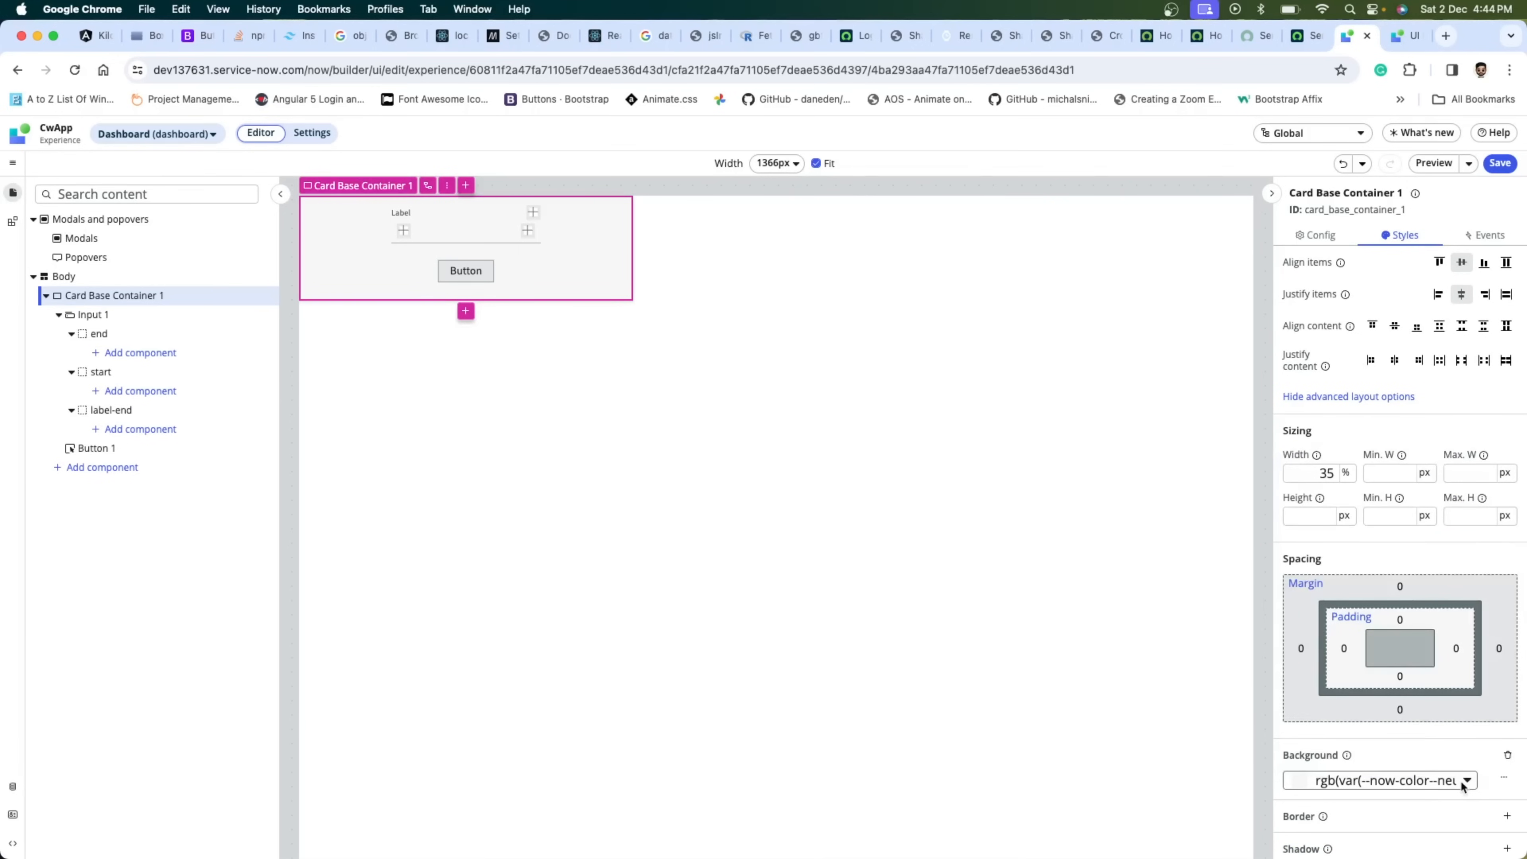
pyautogui.click(1463, 783)
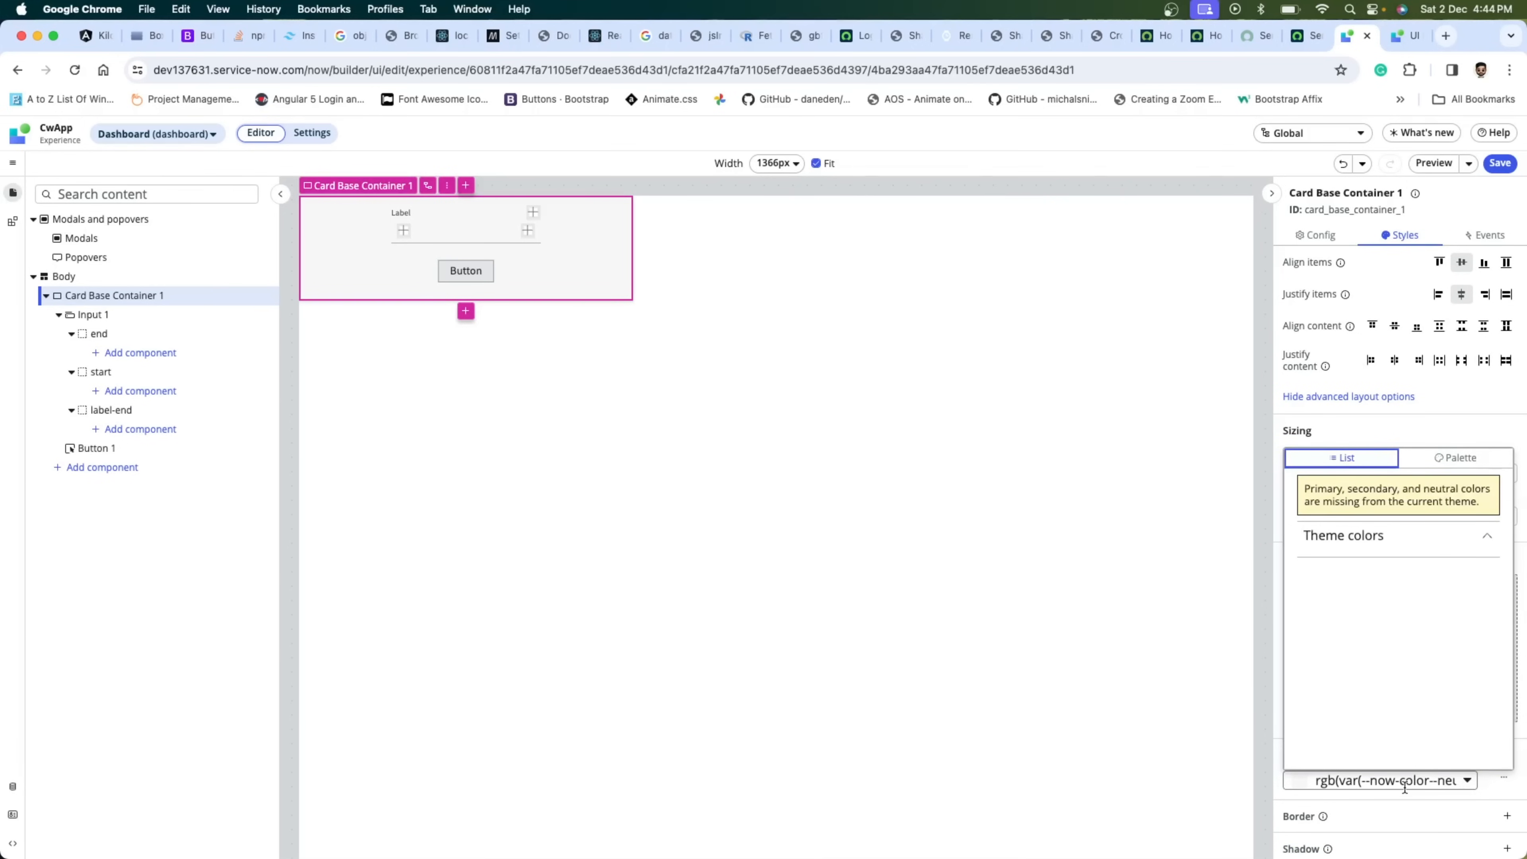
pyautogui.click(1467, 782)
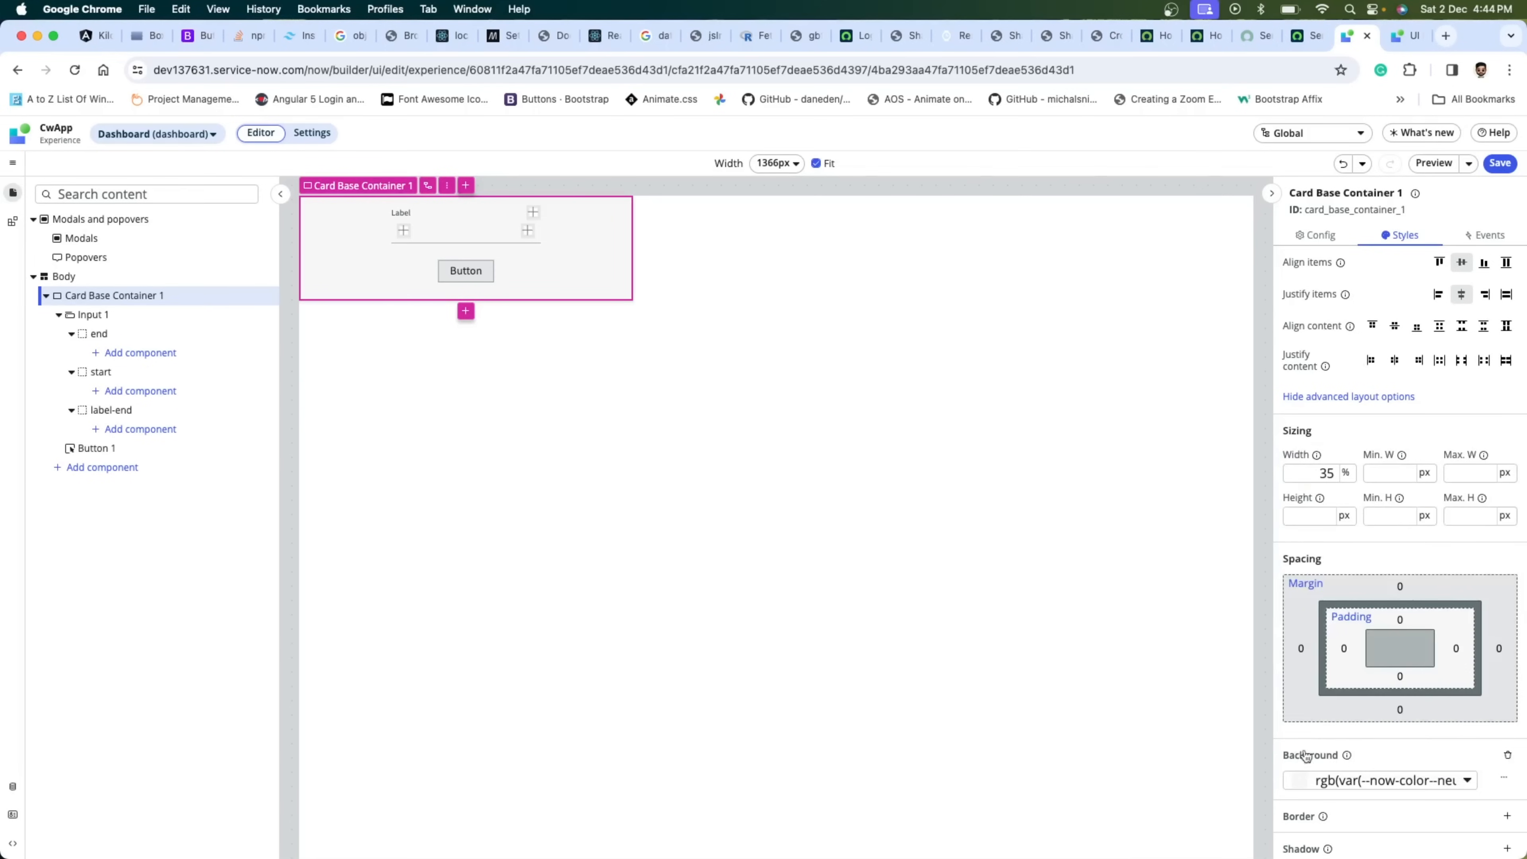
pyautogui.click(1462, 782)
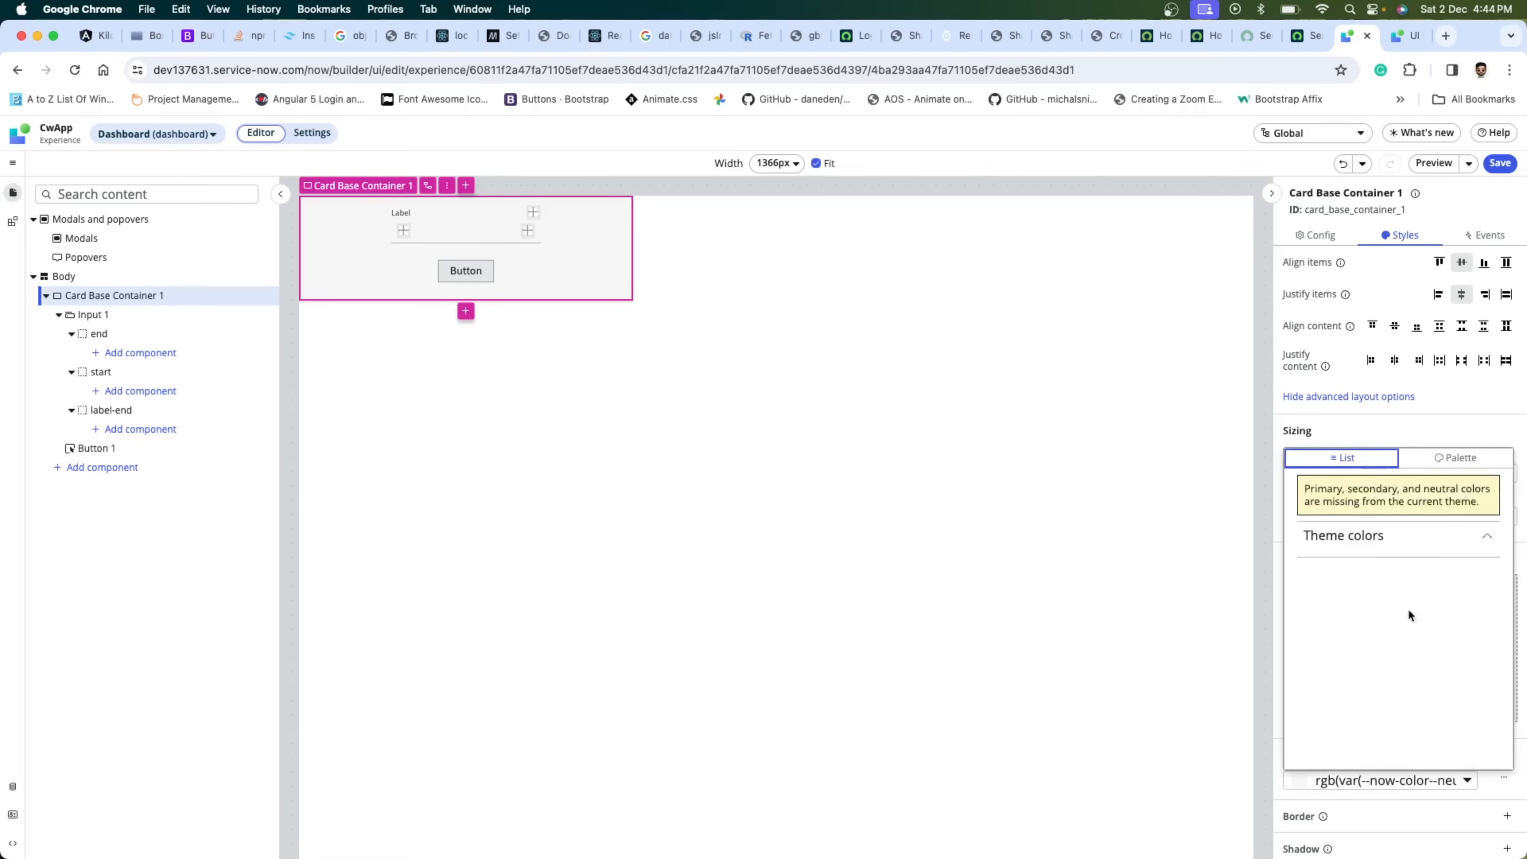
pyautogui.click(1489, 536)
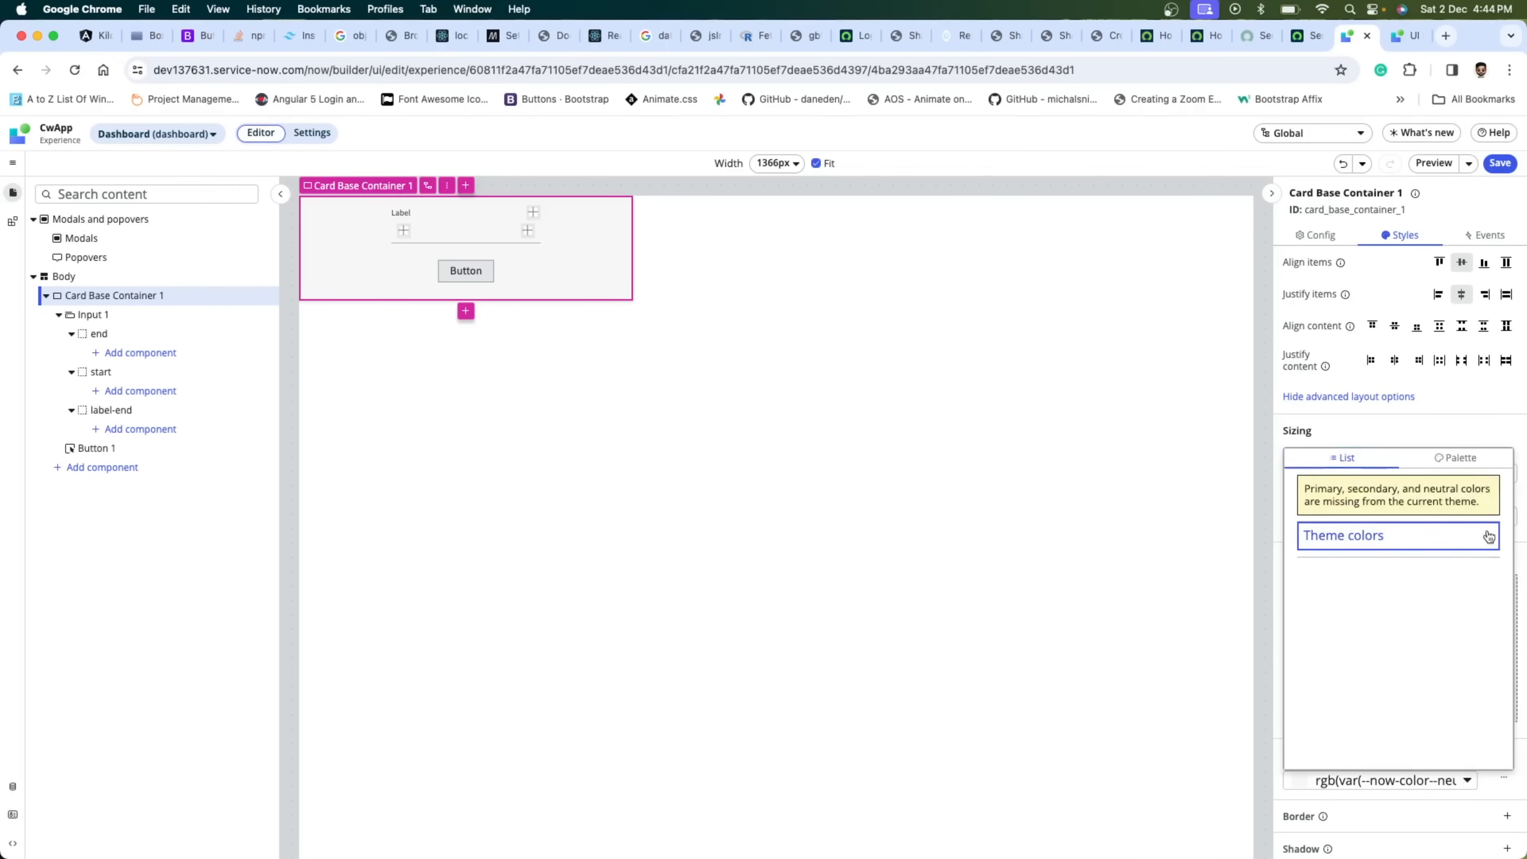
pyautogui.click(1457, 460)
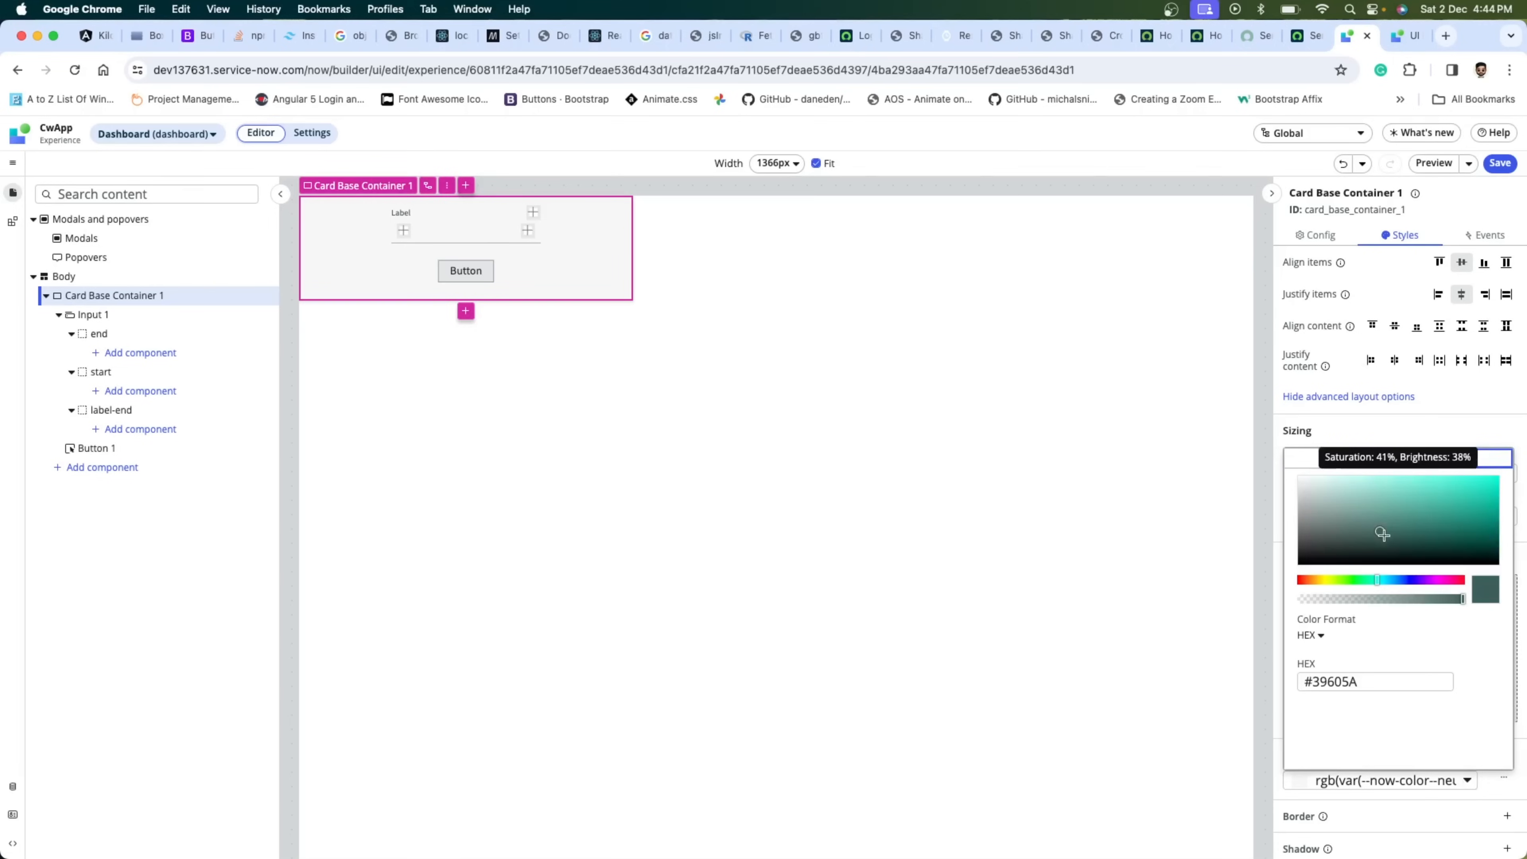
# - Try several palette shades for Card Base Container 1's background and settle on the light blue #6BBBED
pyautogui.click(1383, 505)
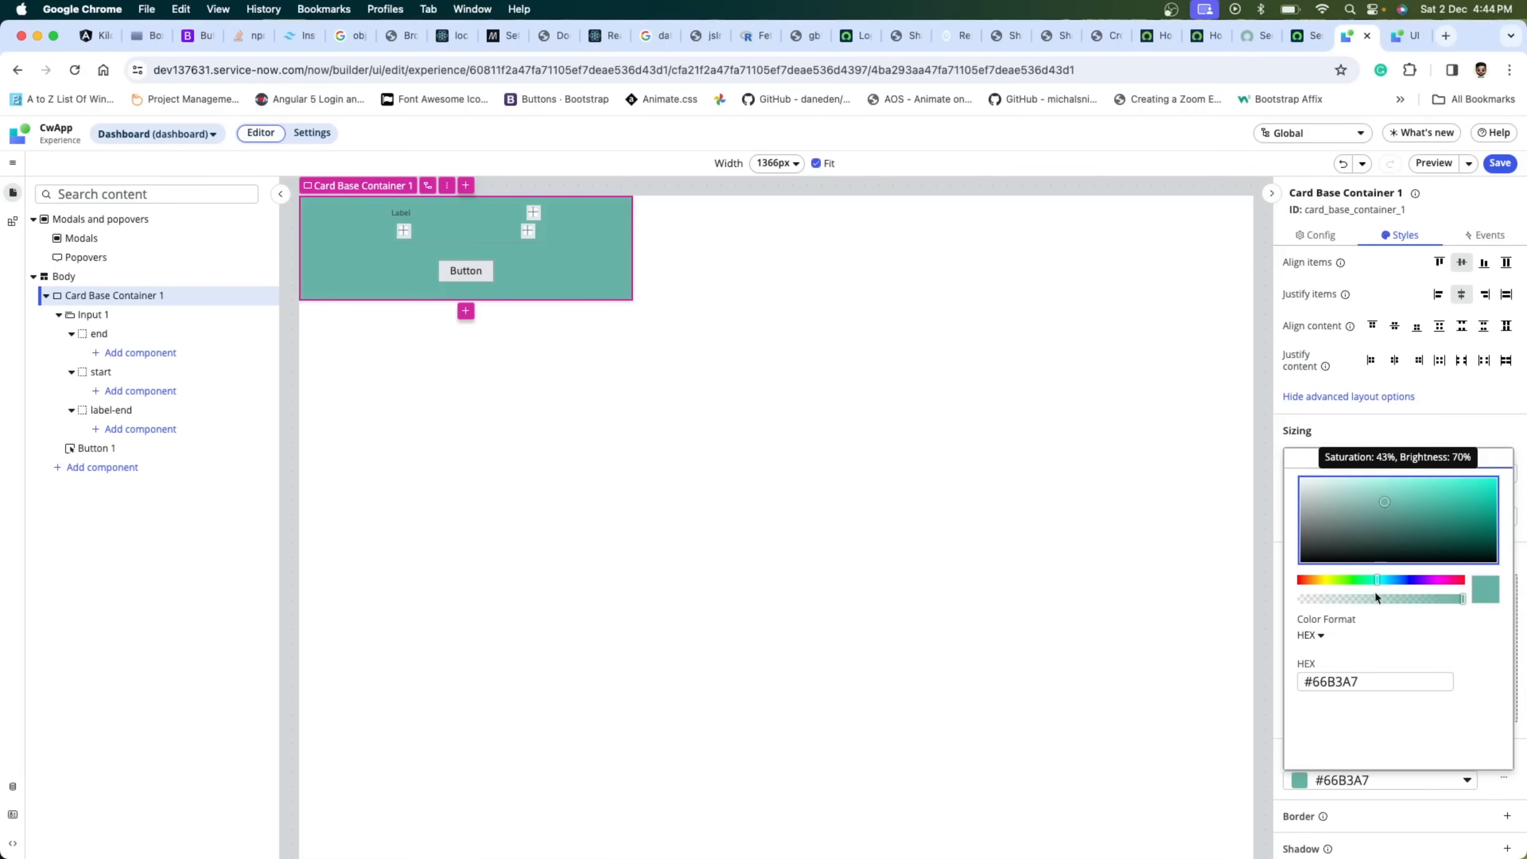
pyautogui.click(1394, 581)
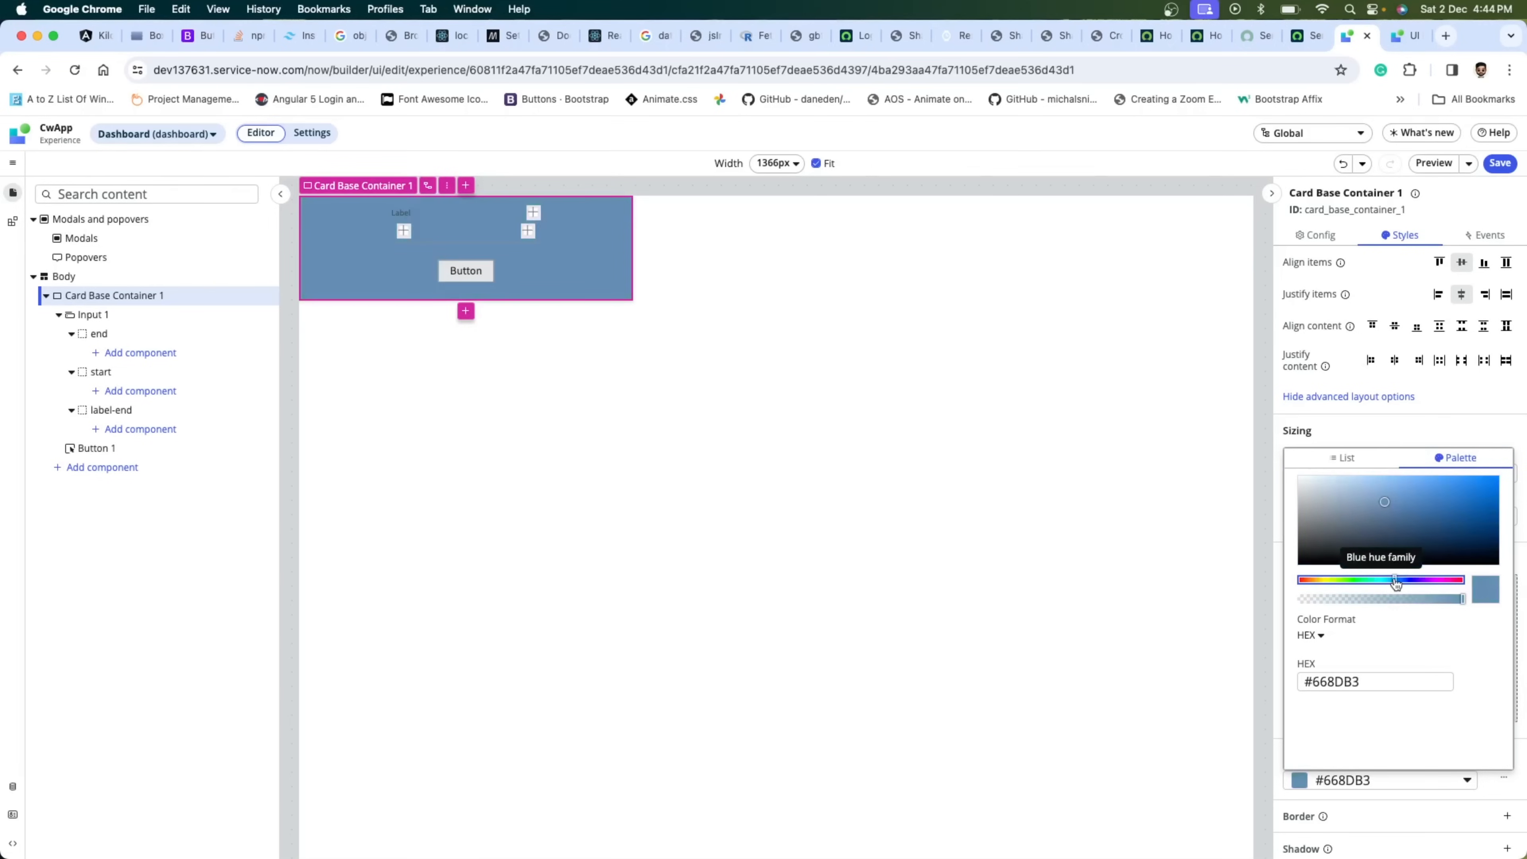
pyautogui.moveTo(1395, 580); pyautogui.dragTo(1391, 580)
pyautogui.click(1418, 485)
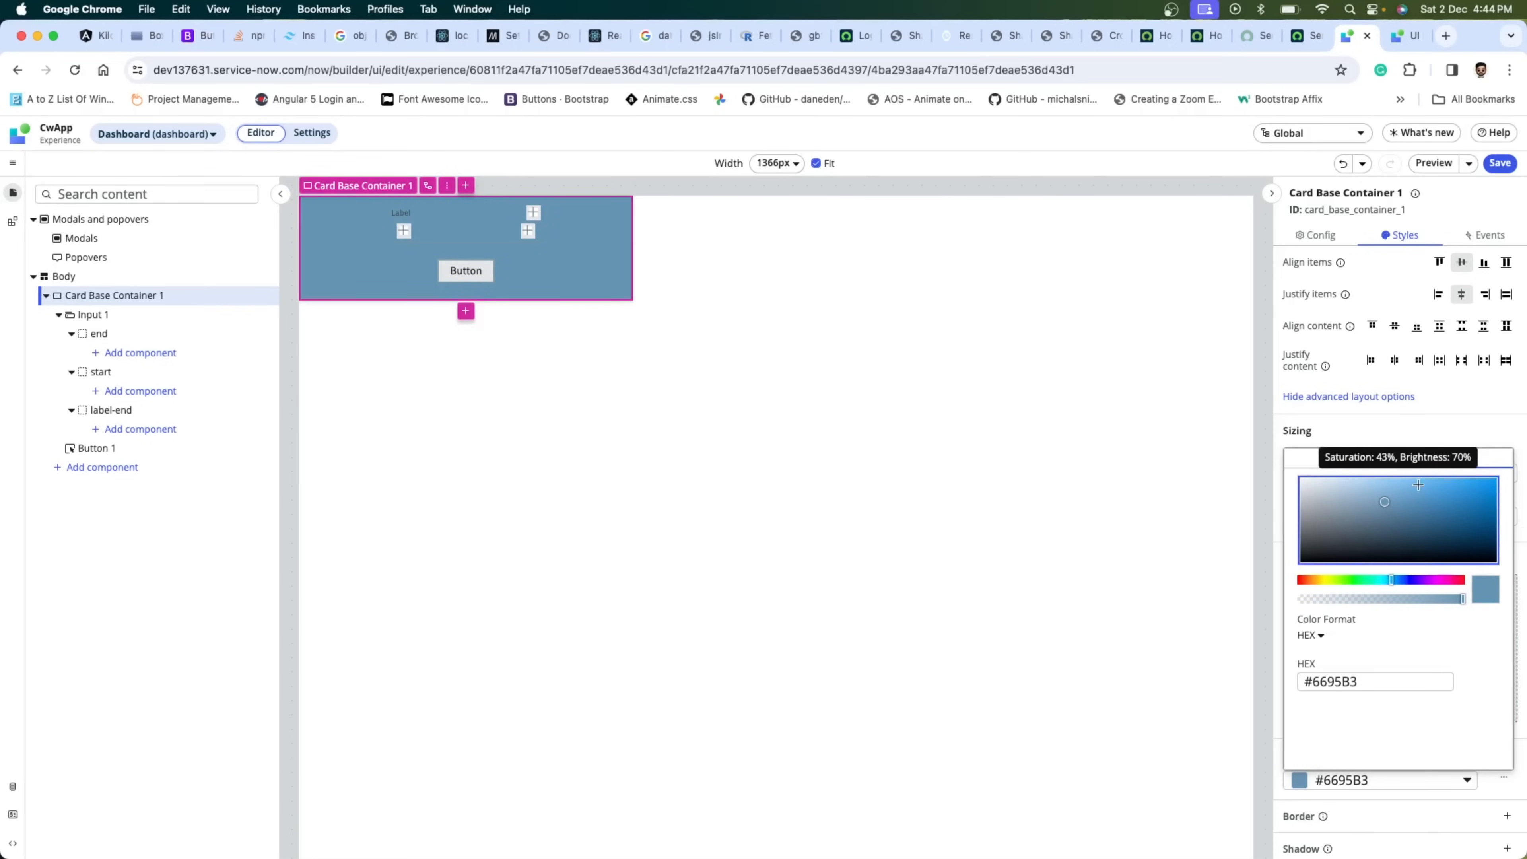
pyautogui.click(1422, 484)
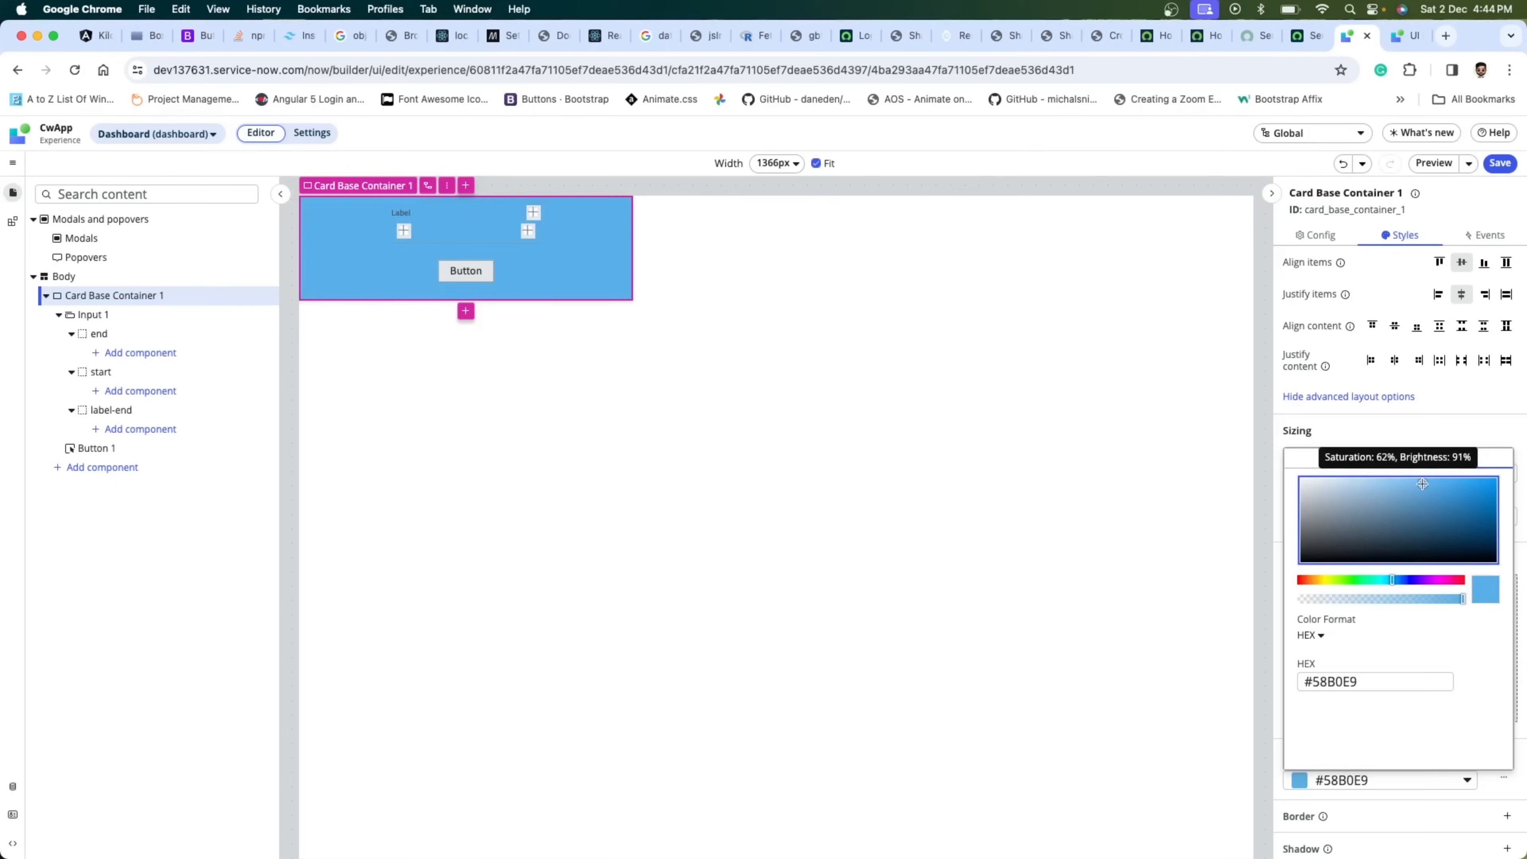
pyautogui.click(1393, 474)
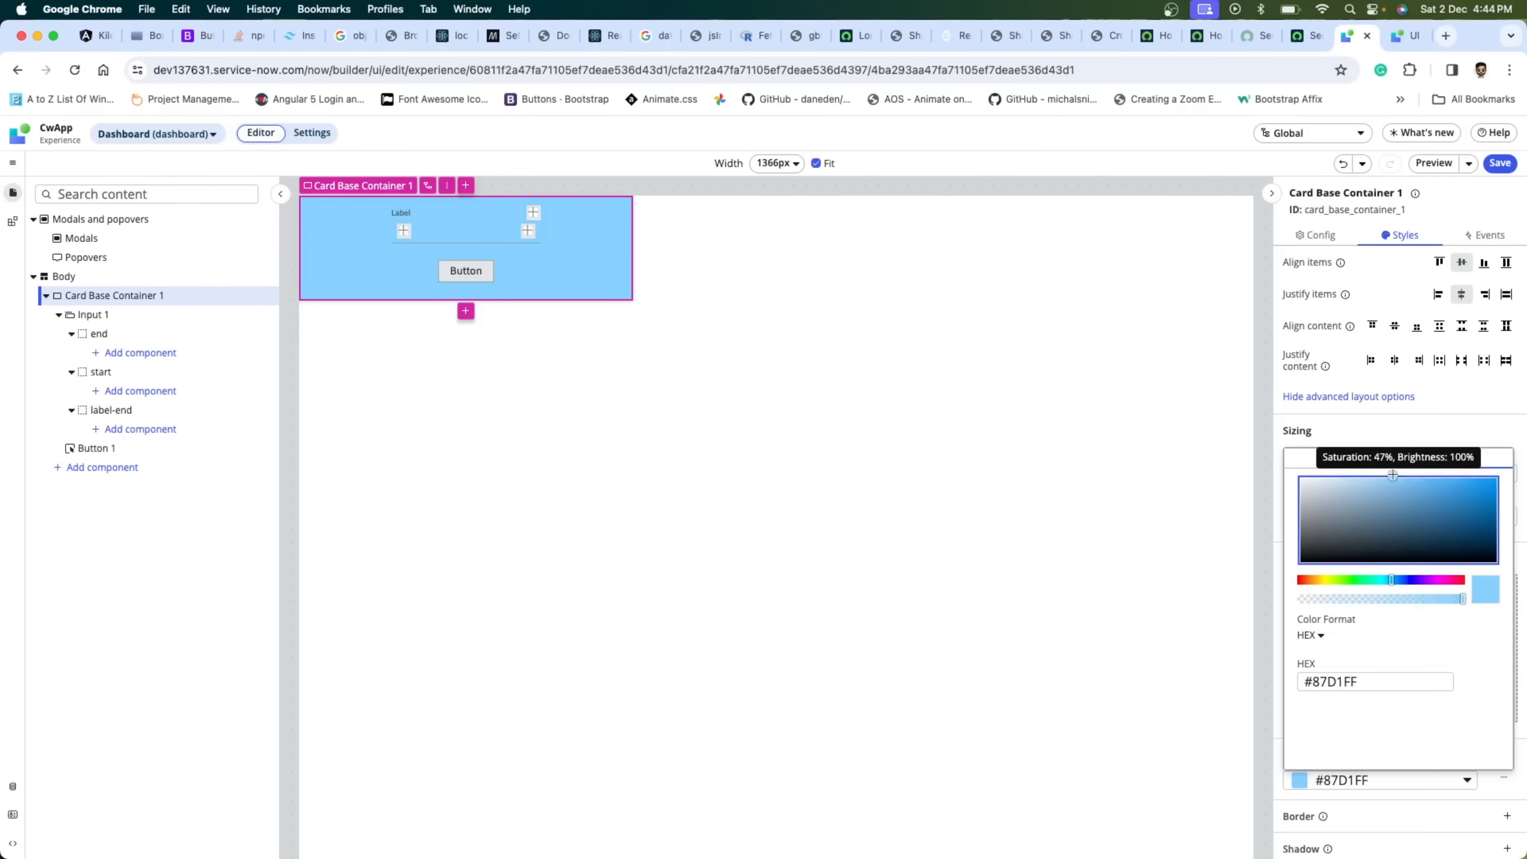
pyautogui.click(1409, 481)
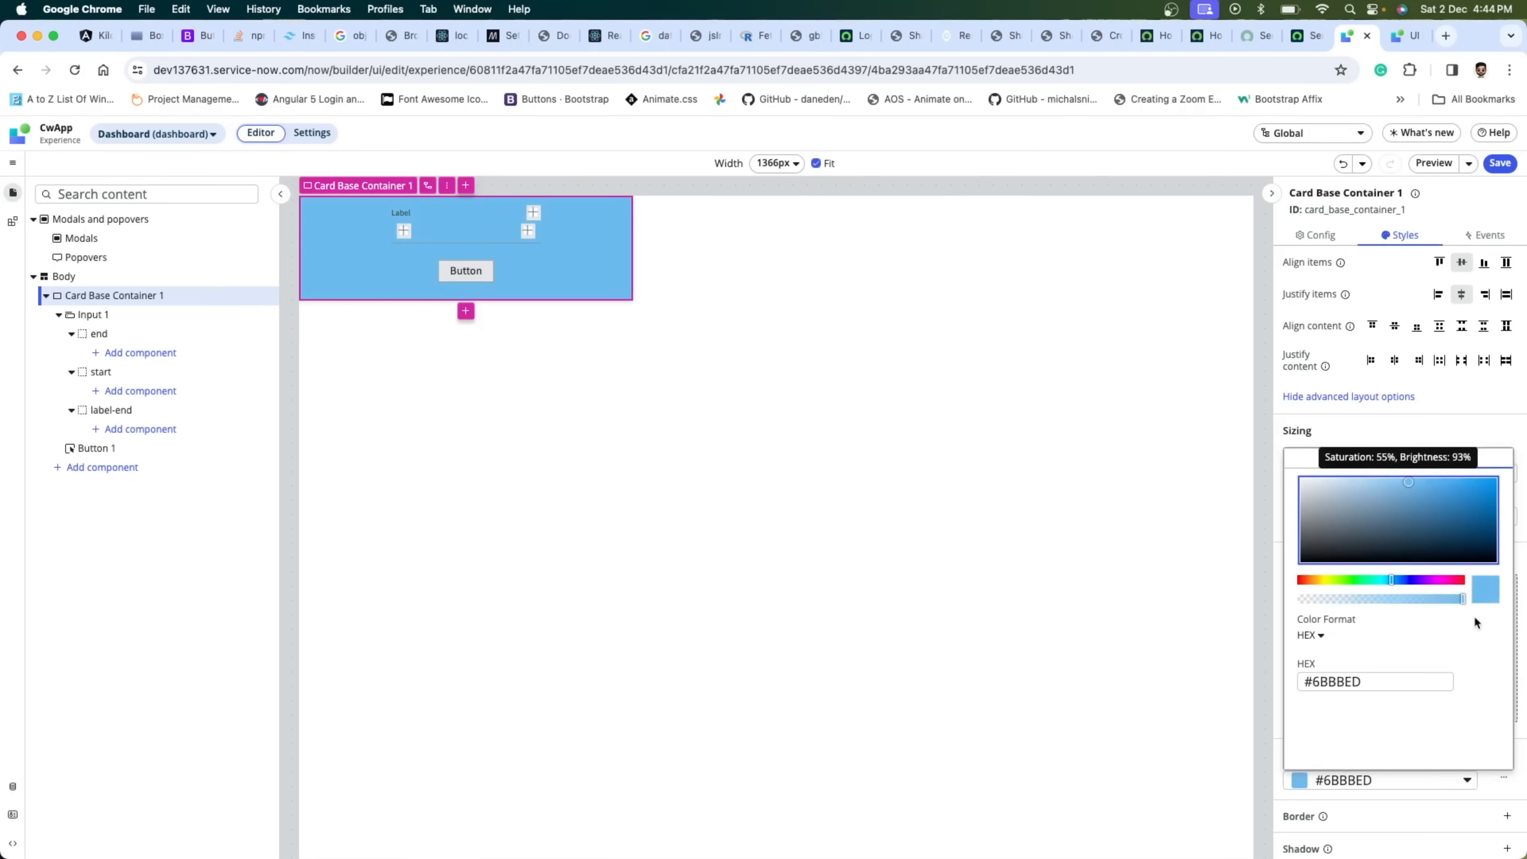
pyautogui.click(1413, 791)
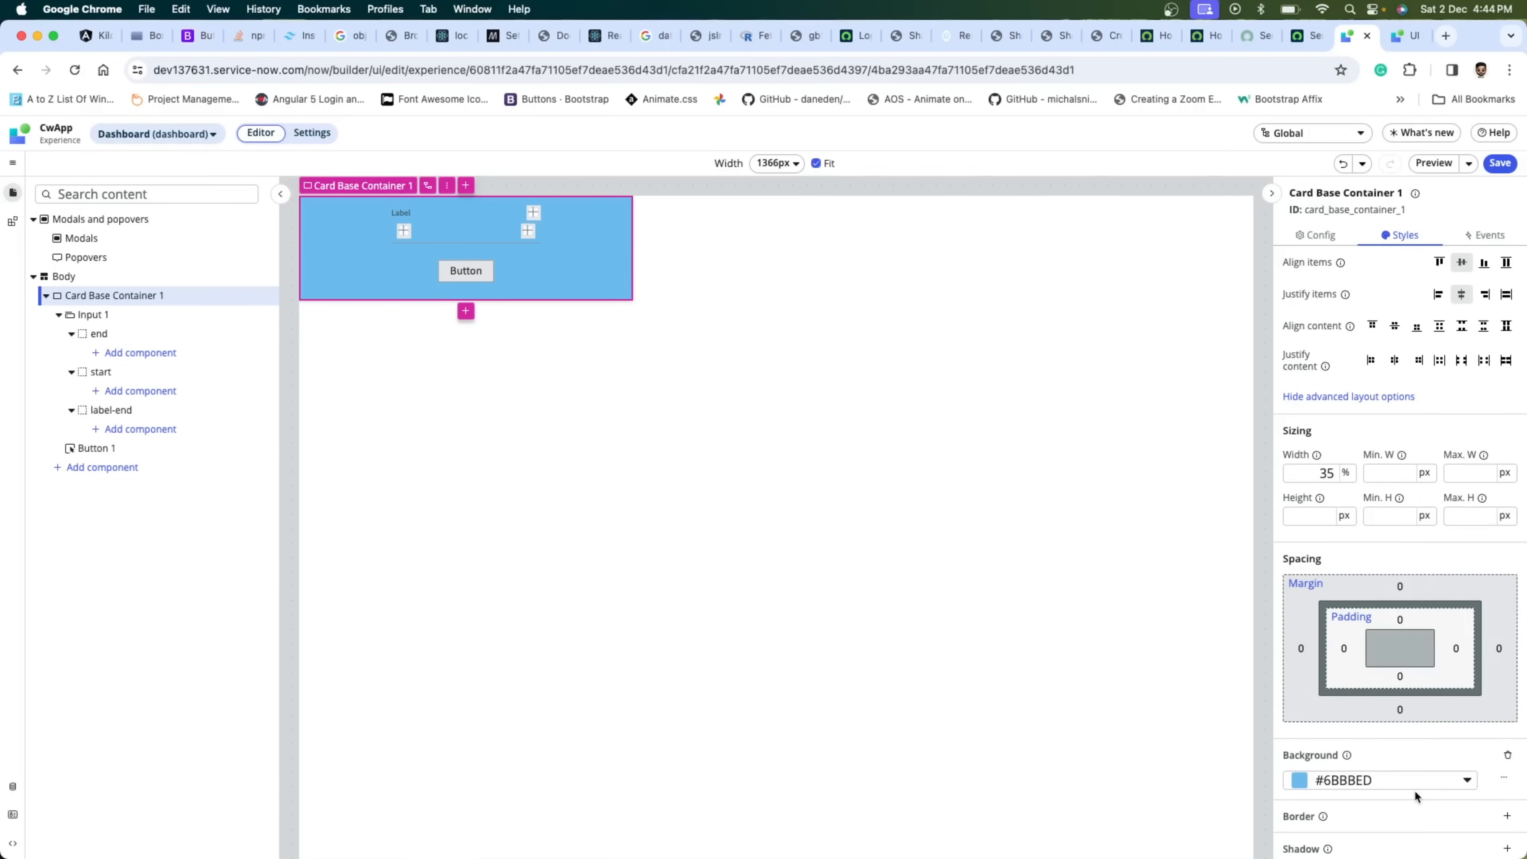
pyautogui.scroll(-1, 1377, 732)
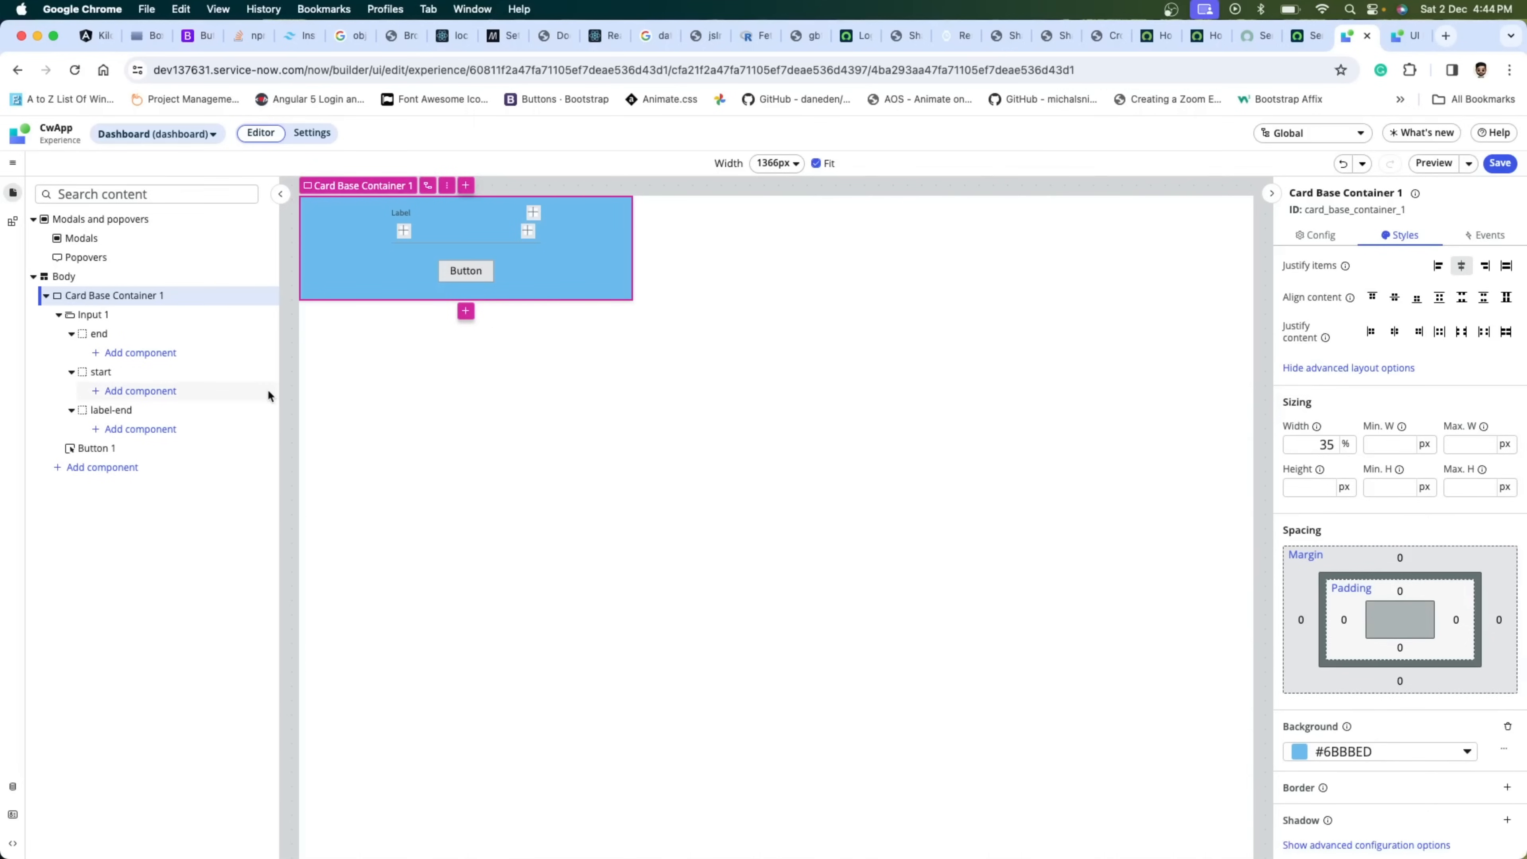
# - Show the configuration of Input 1 in the card container and review its Type options, keeping Text
pyautogui.click(470, 238)
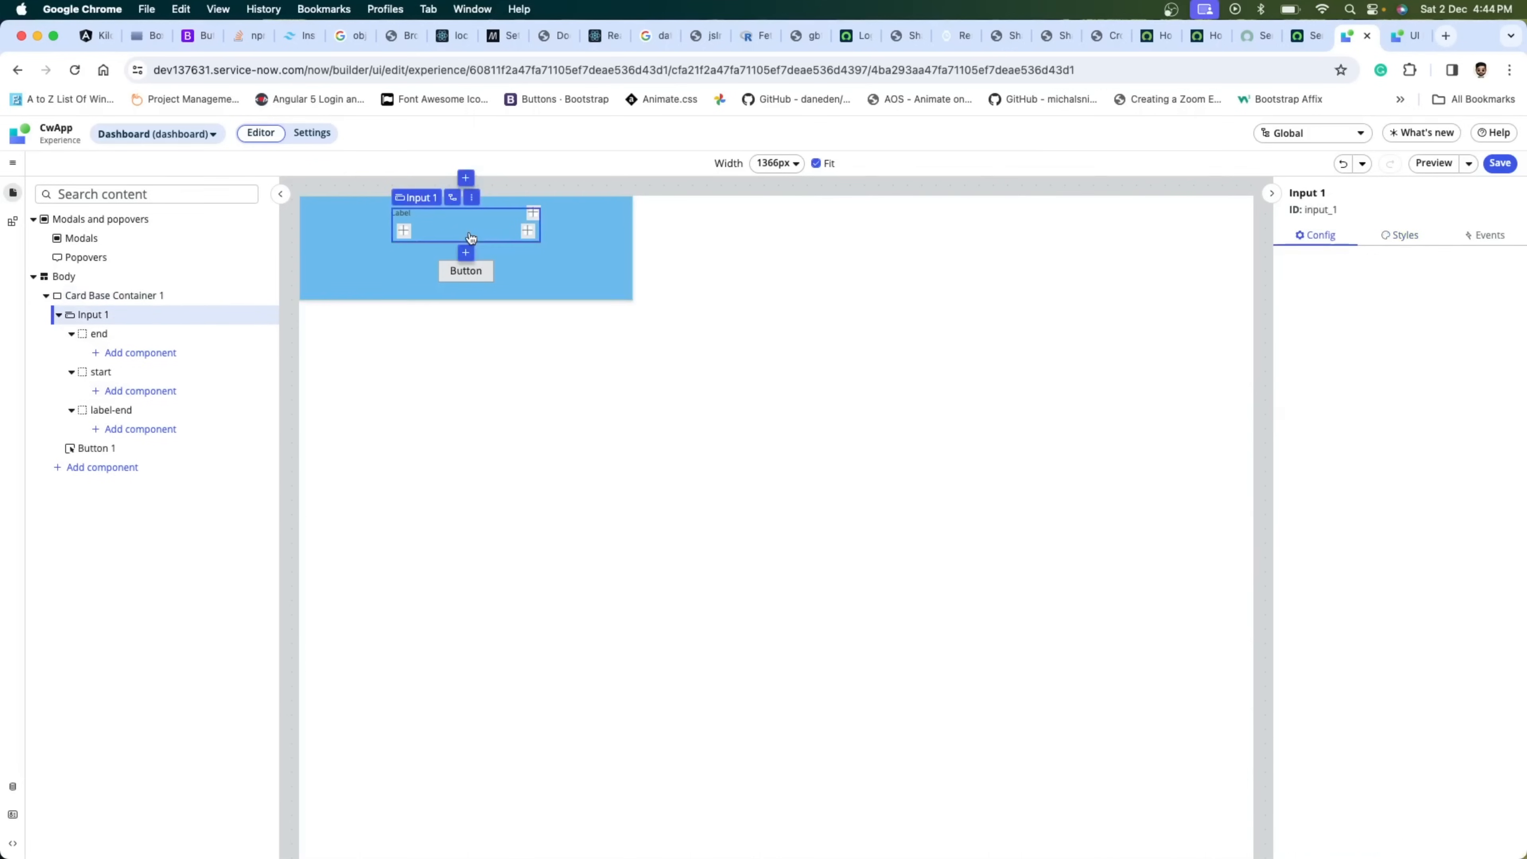
pyautogui.moveTo(1486, 328)
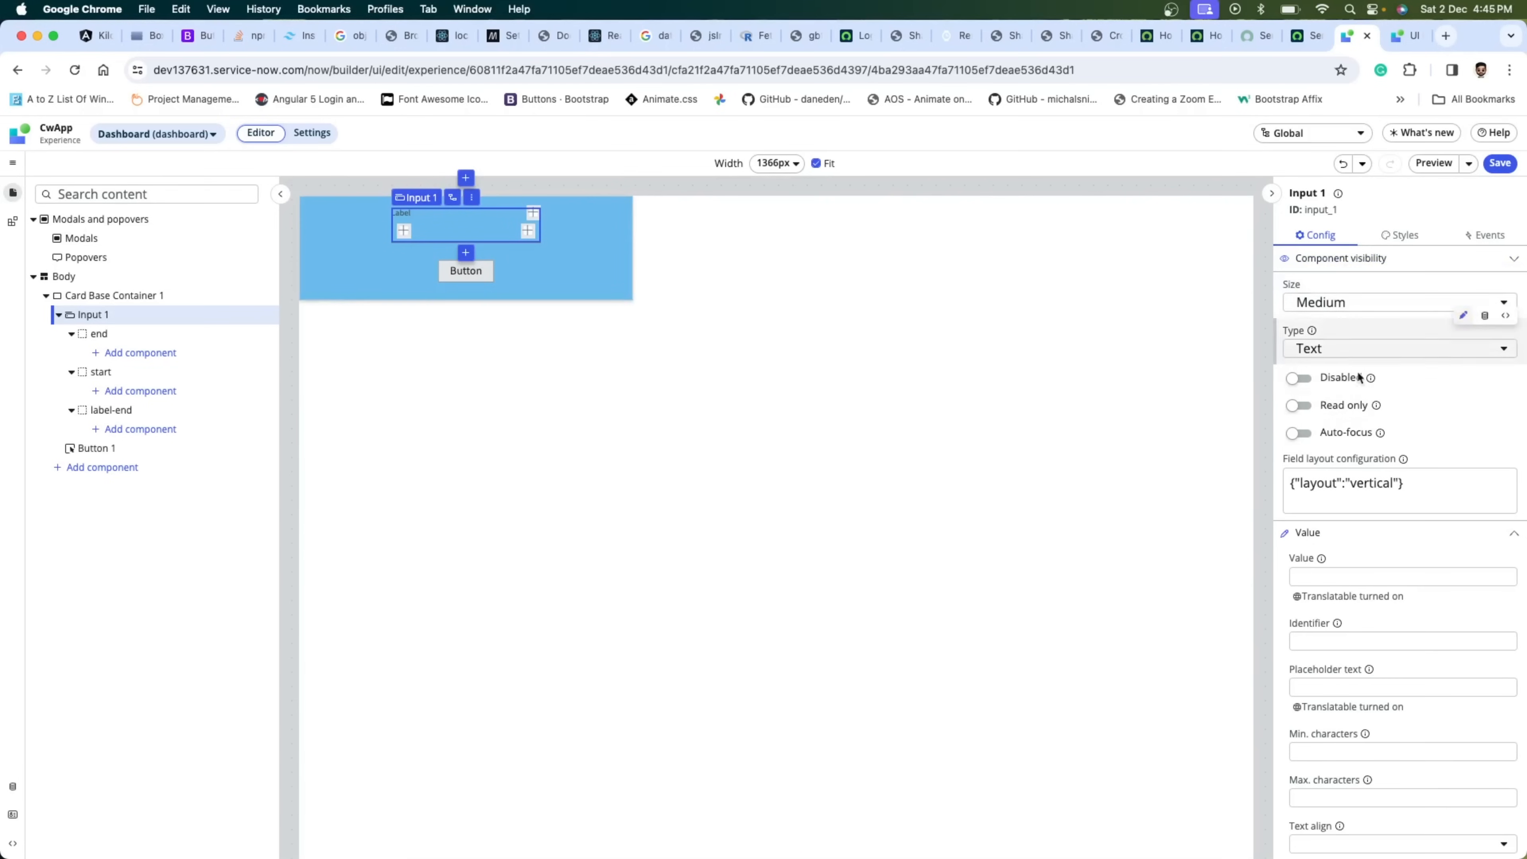
pyautogui.scroll(-1, 1361, 384)
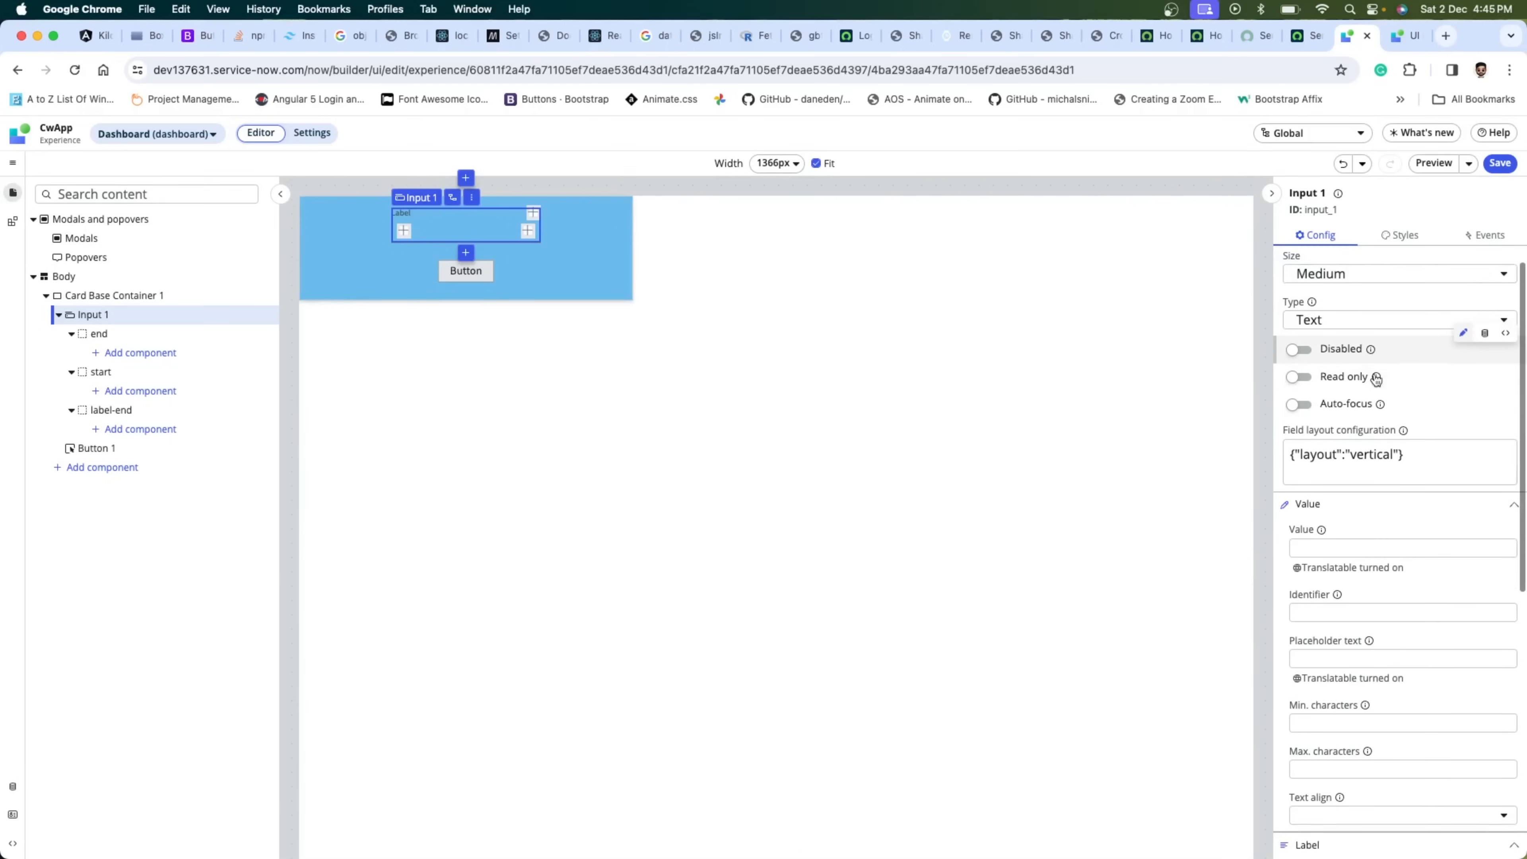
pyautogui.click(1401, 327)
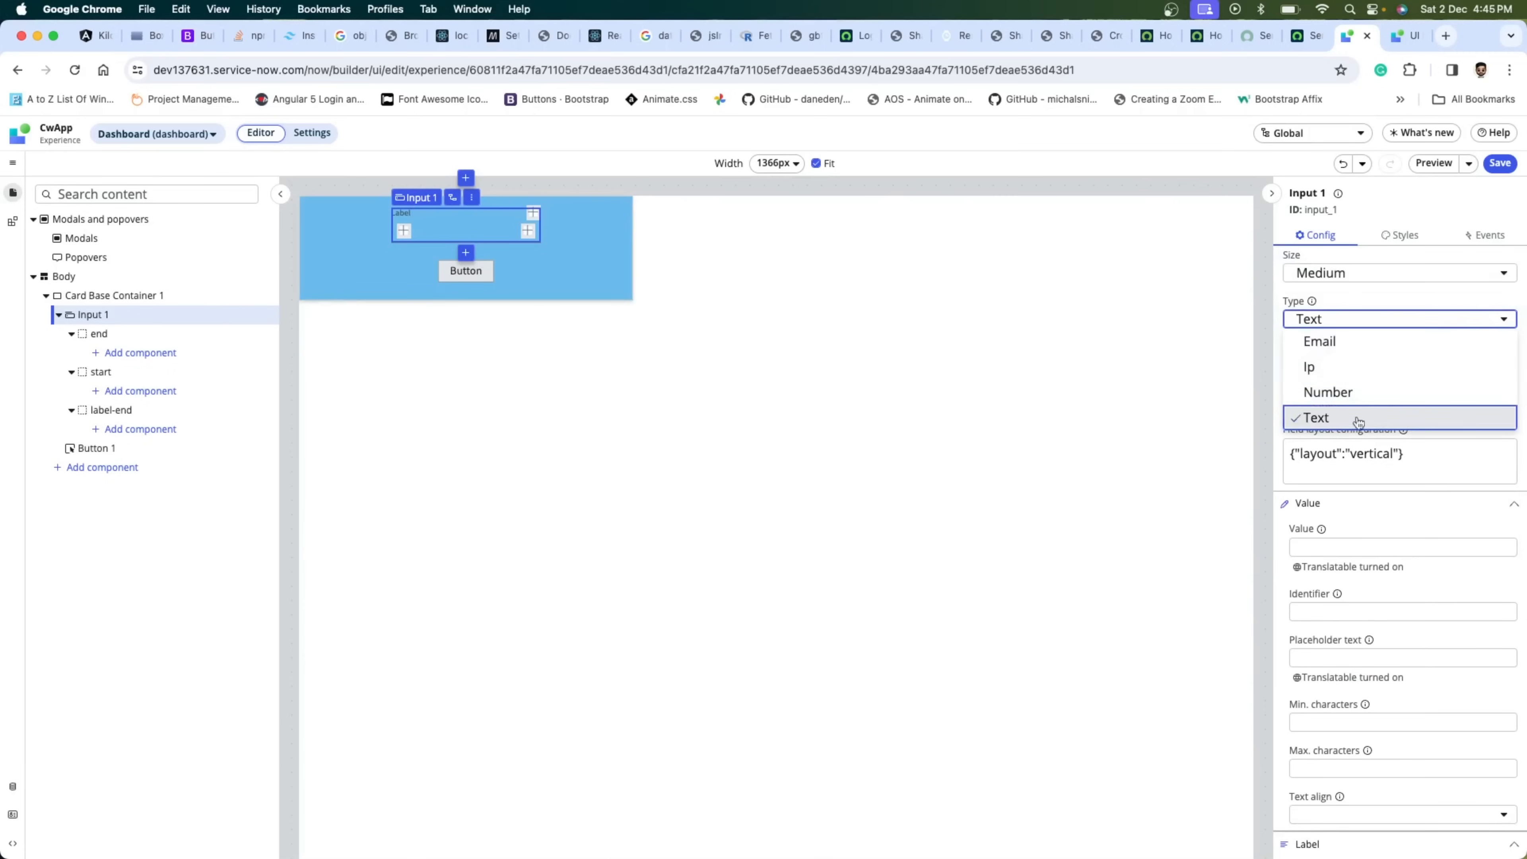
pyautogui.click(1416, 324)
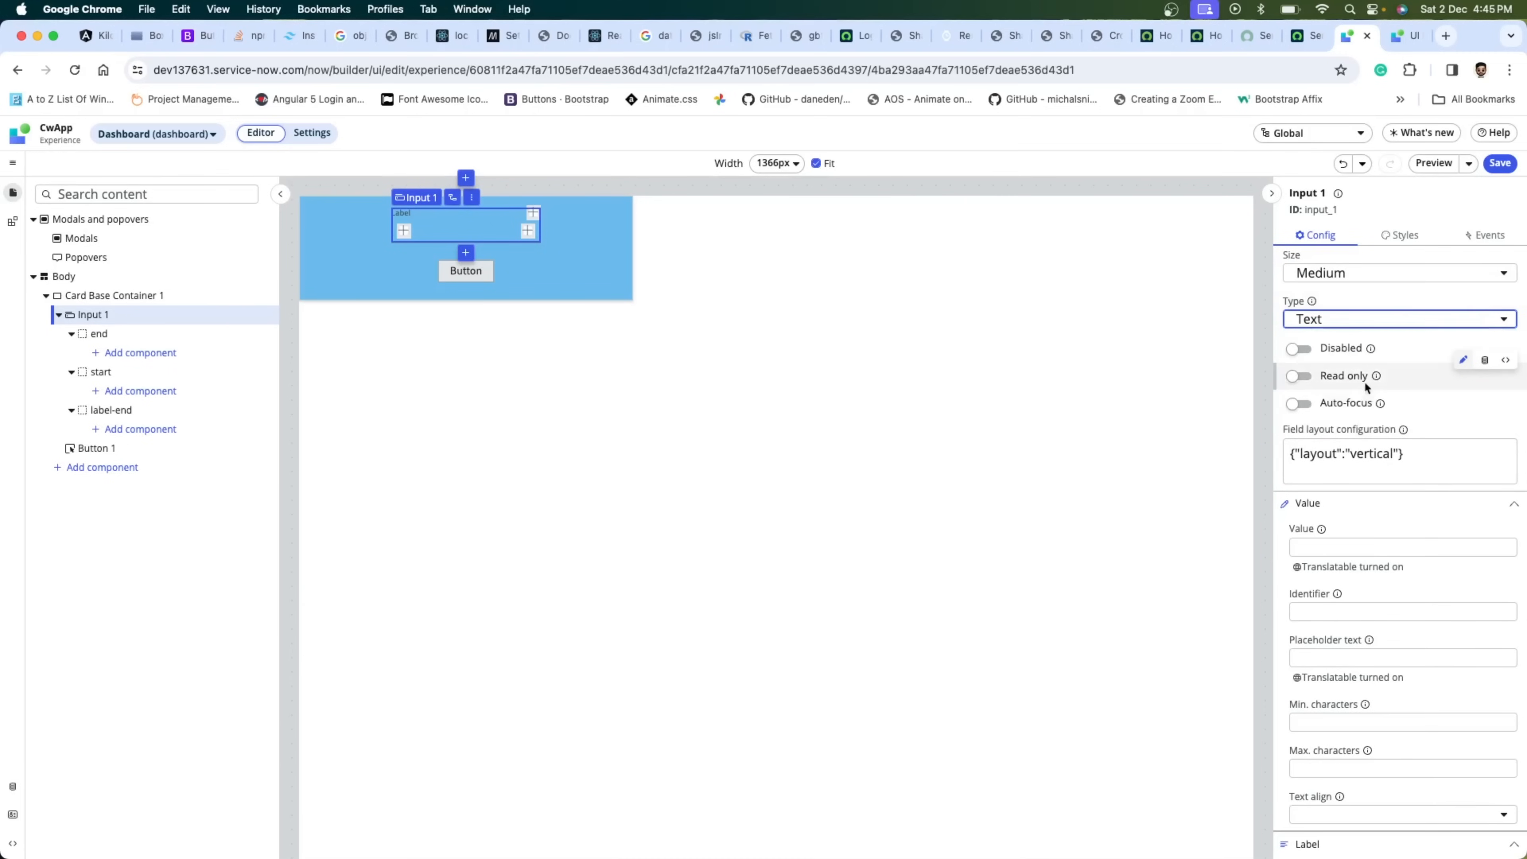
pyautogui.scroll(-3, 1343, 443)
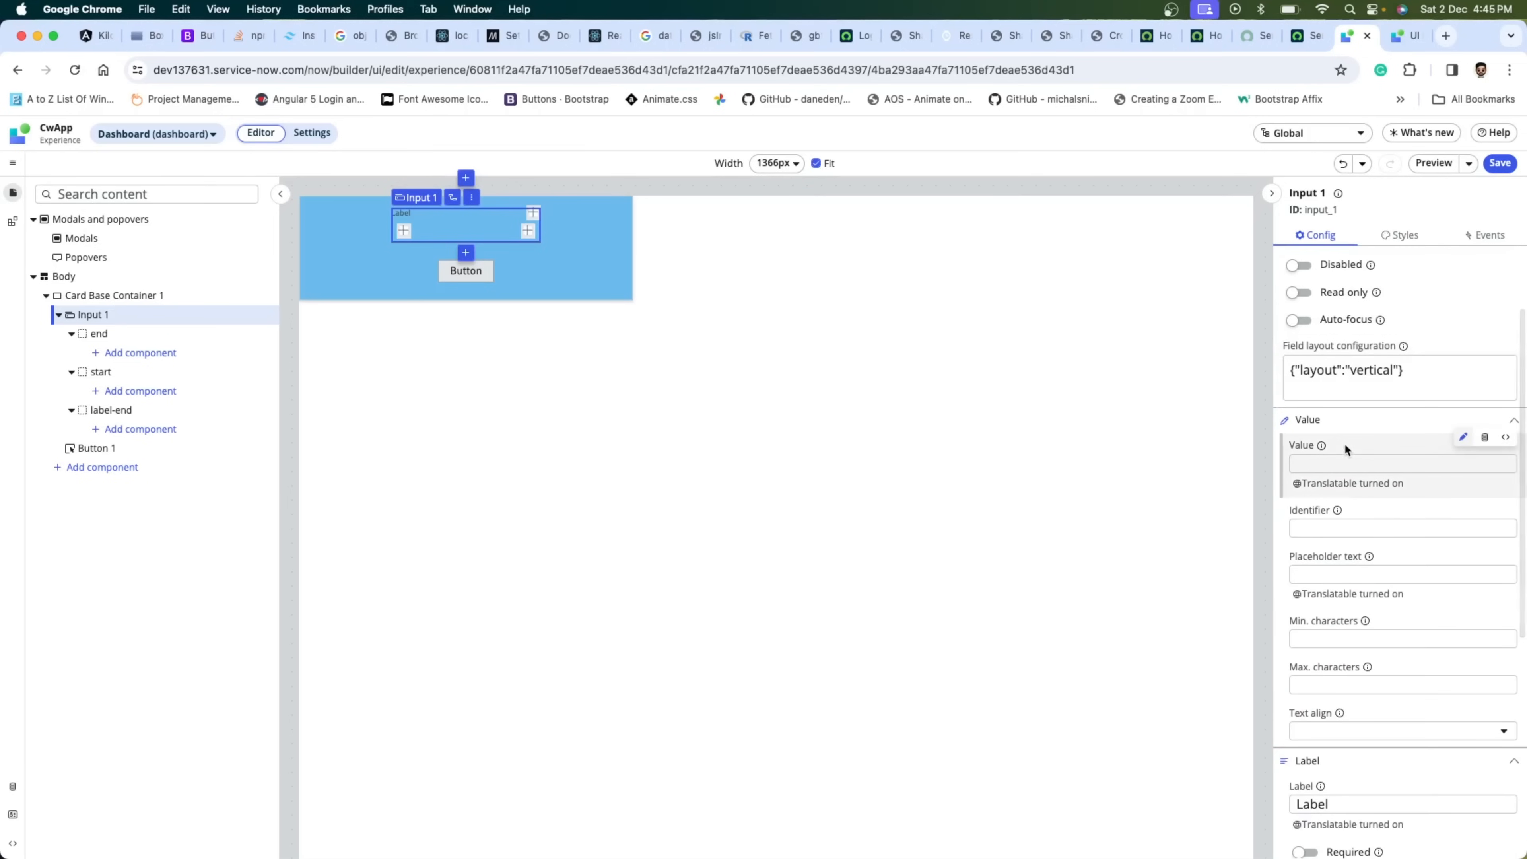
pyautogui.click(1353, 462)
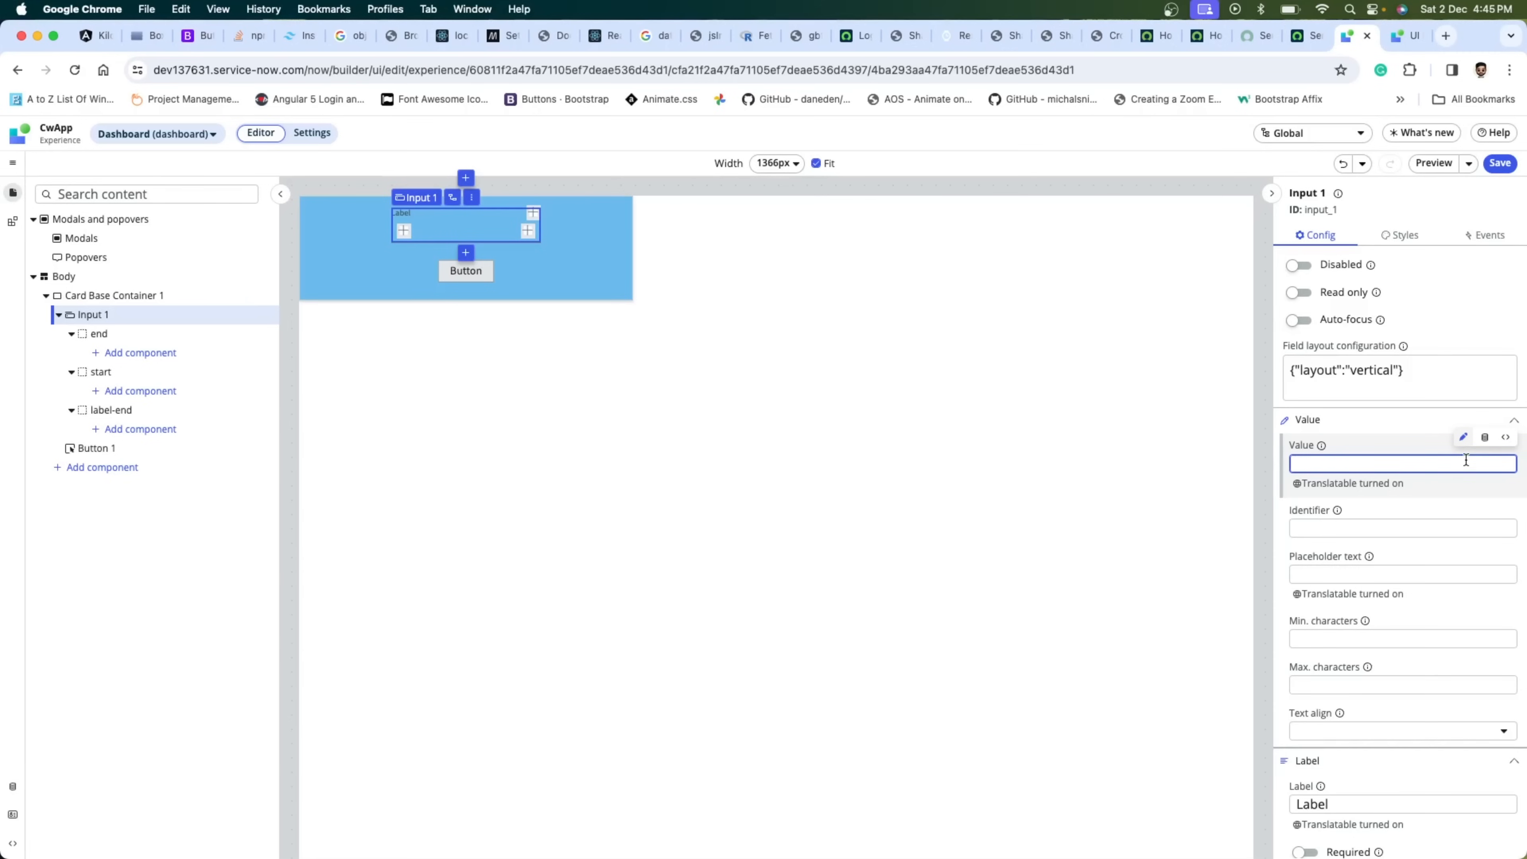
pyautogui.click(1485, 437)
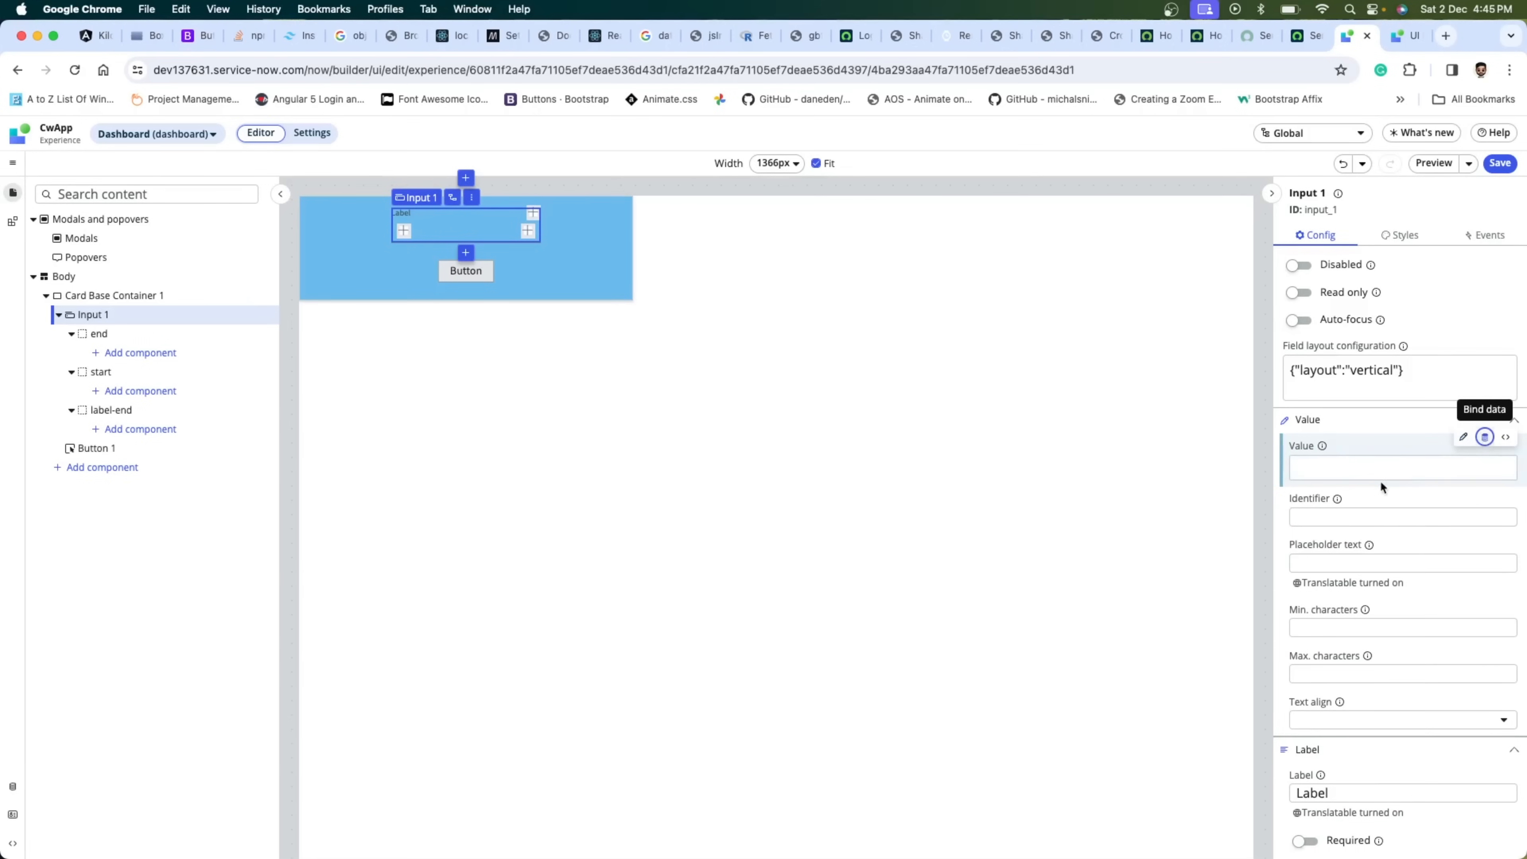
pyautogui.click(1391, 467)
pyautogui.write('@')
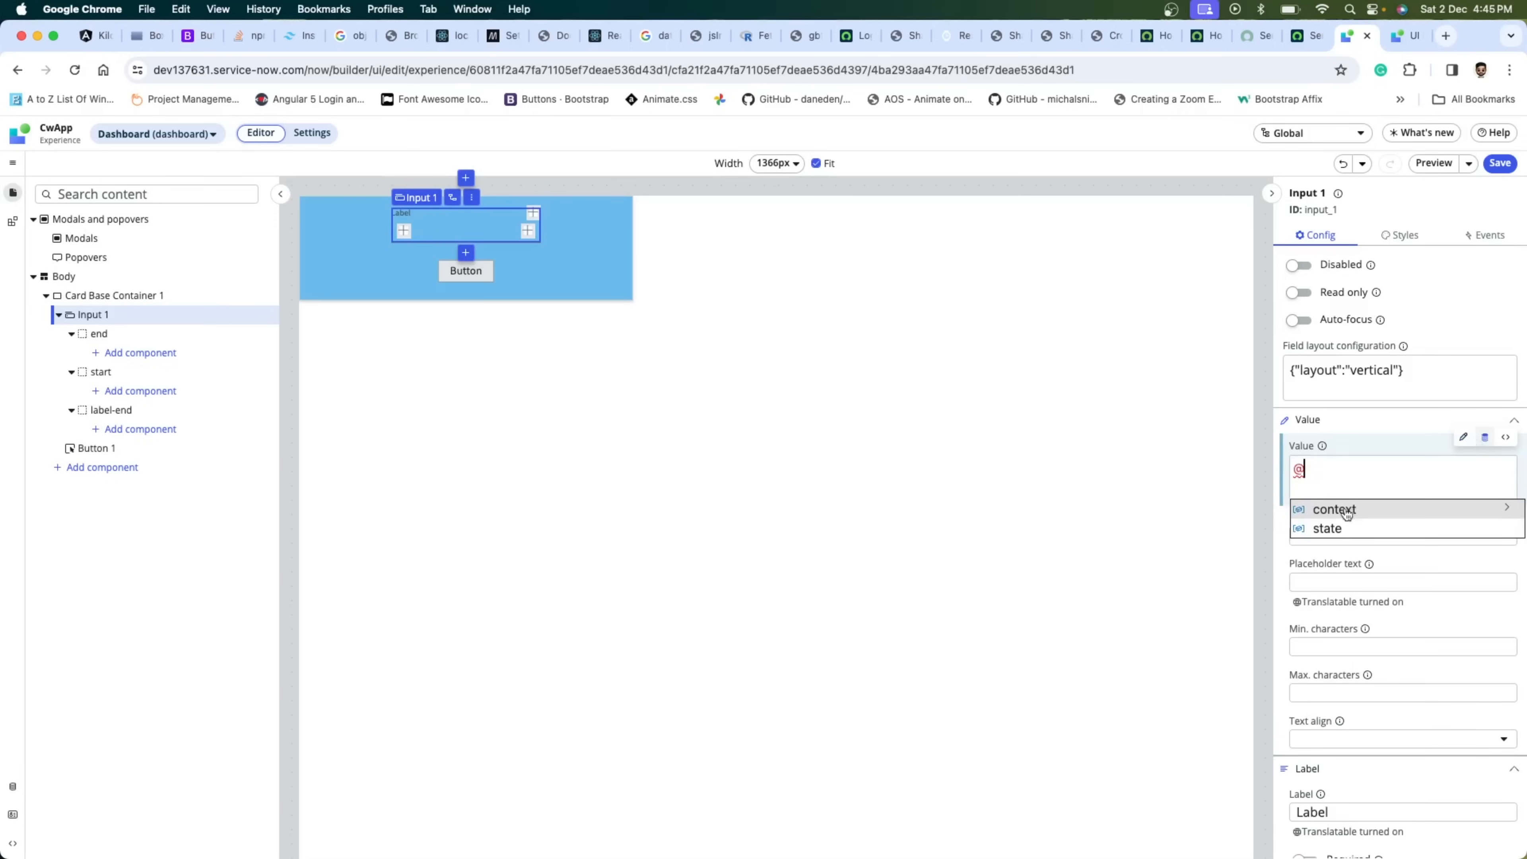
pyautogui.click(1328, 529)
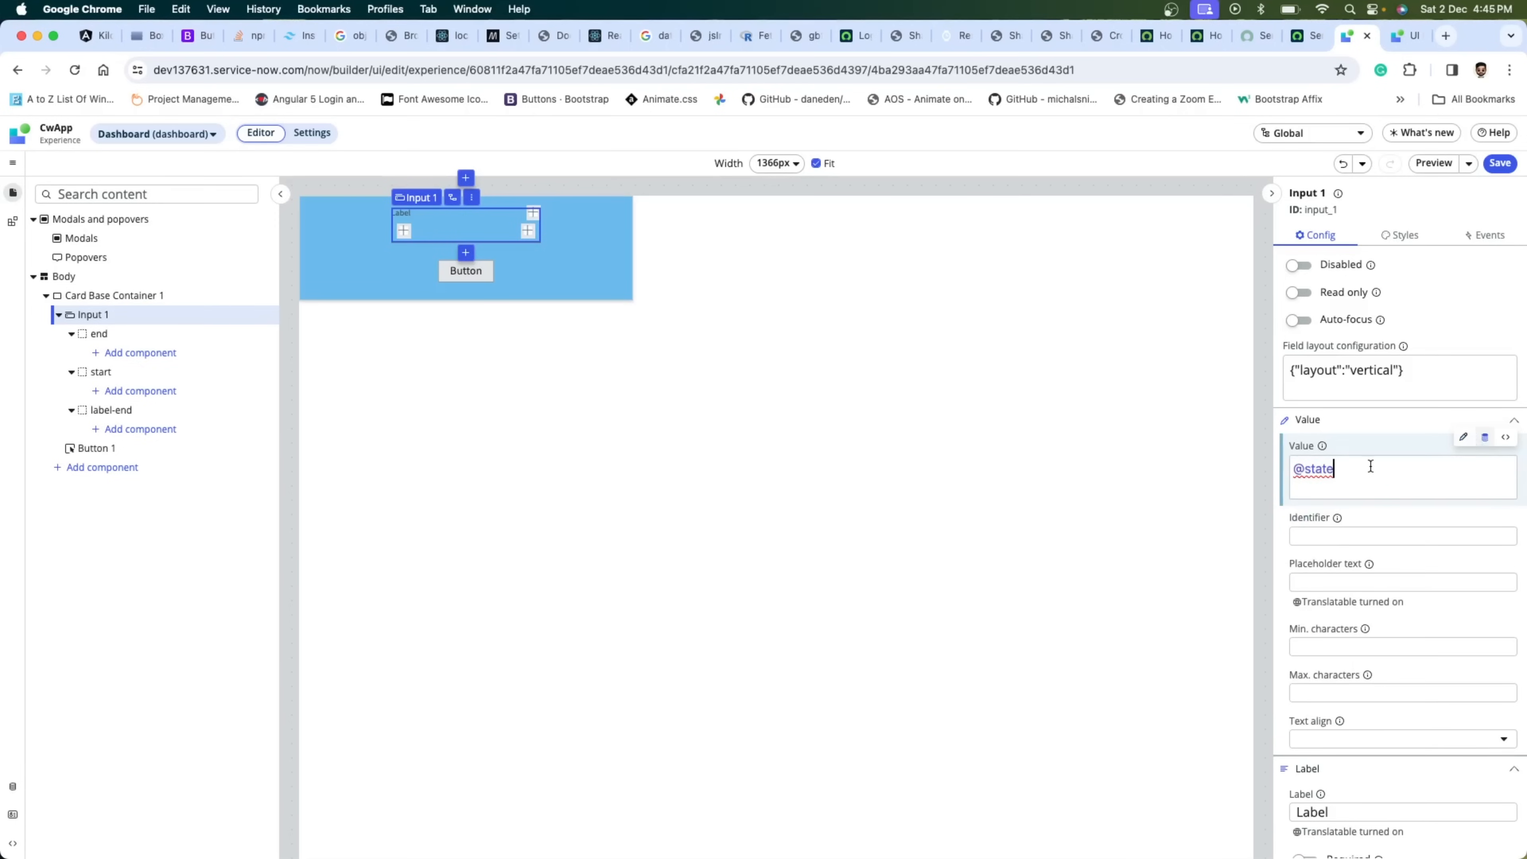
pyautogui.write('.')
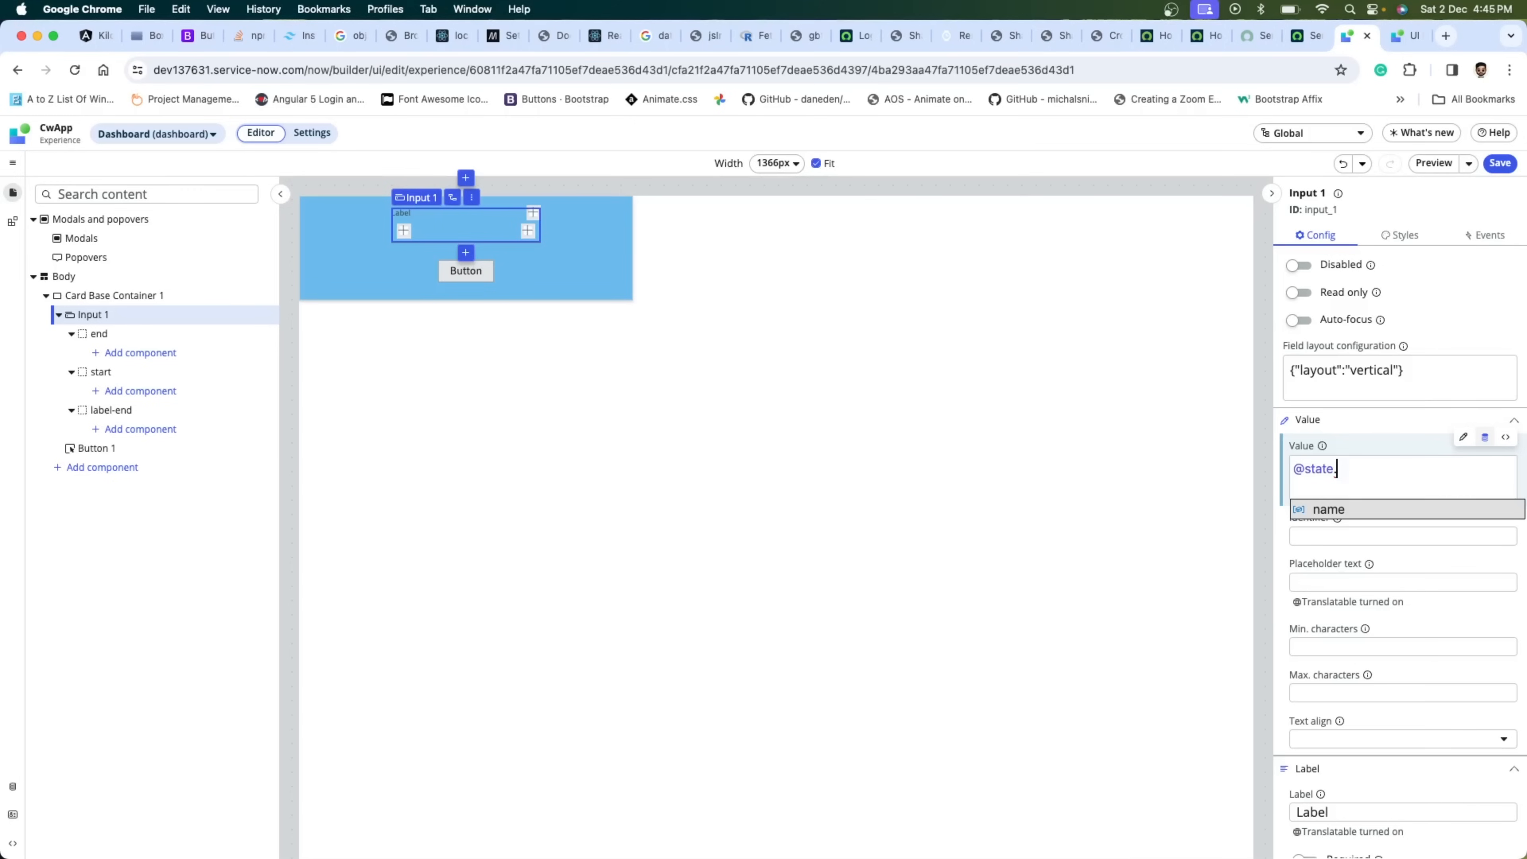
pyautogui.click(1335, 509)
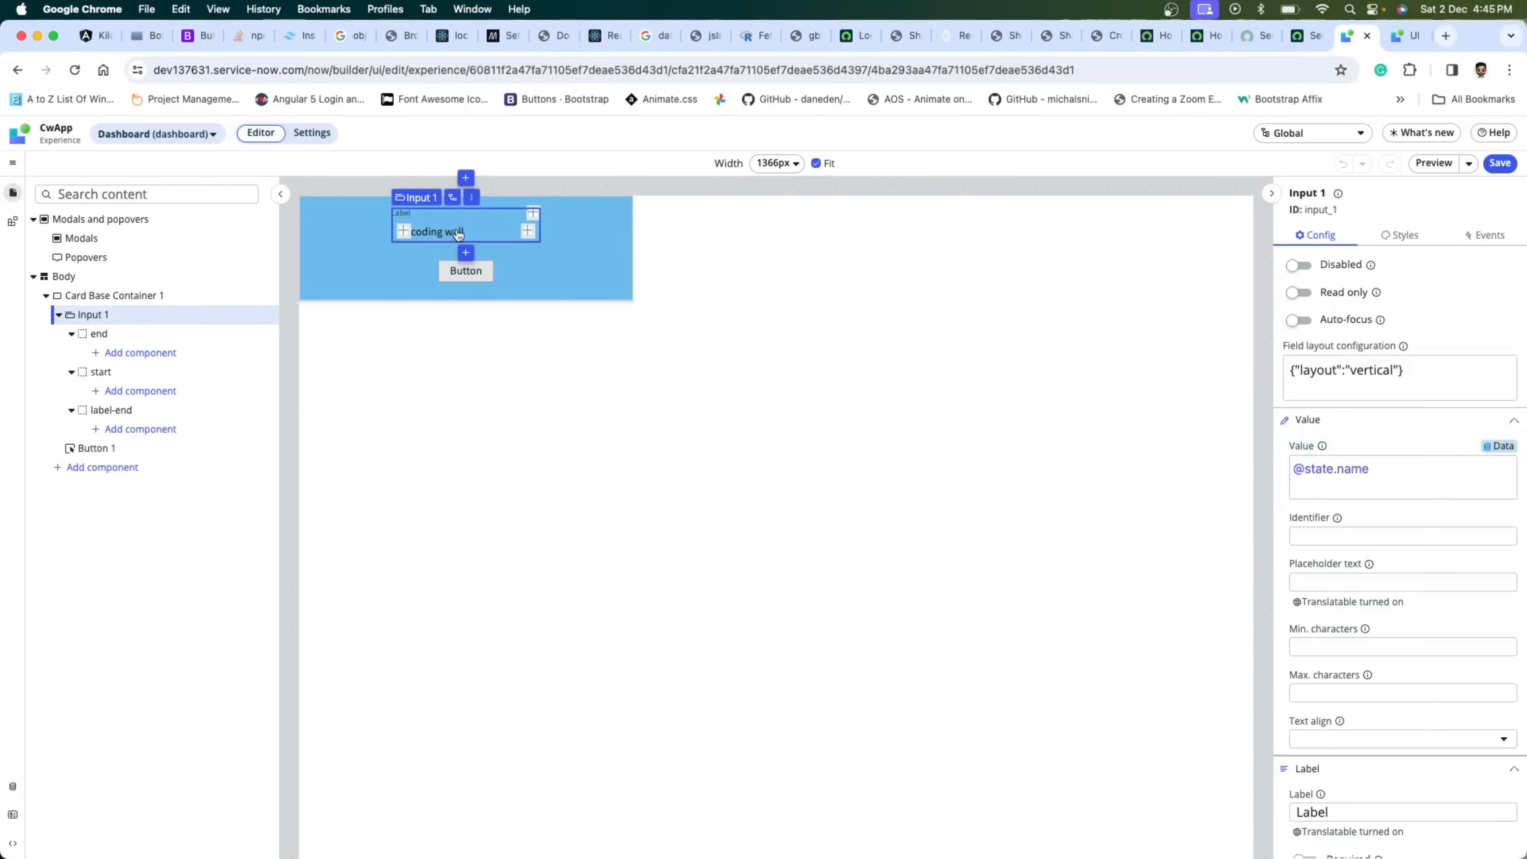
pyautogui.click(1378, 488)
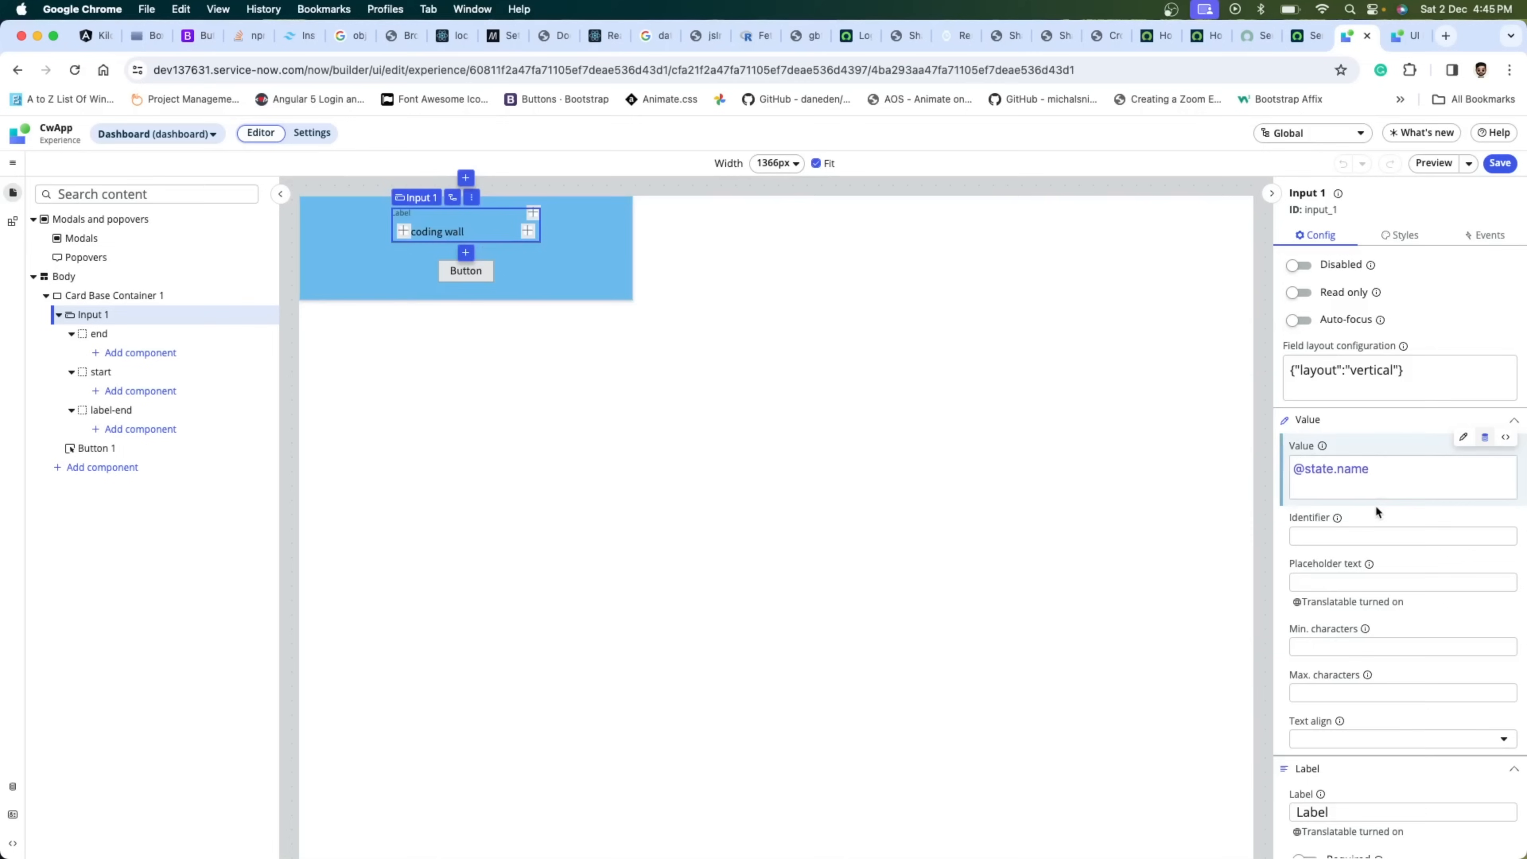
# - Set the placeholder text of Input 1 to "Please Enter a Name"
pyautogui.scroll(-2, 1361, 618)
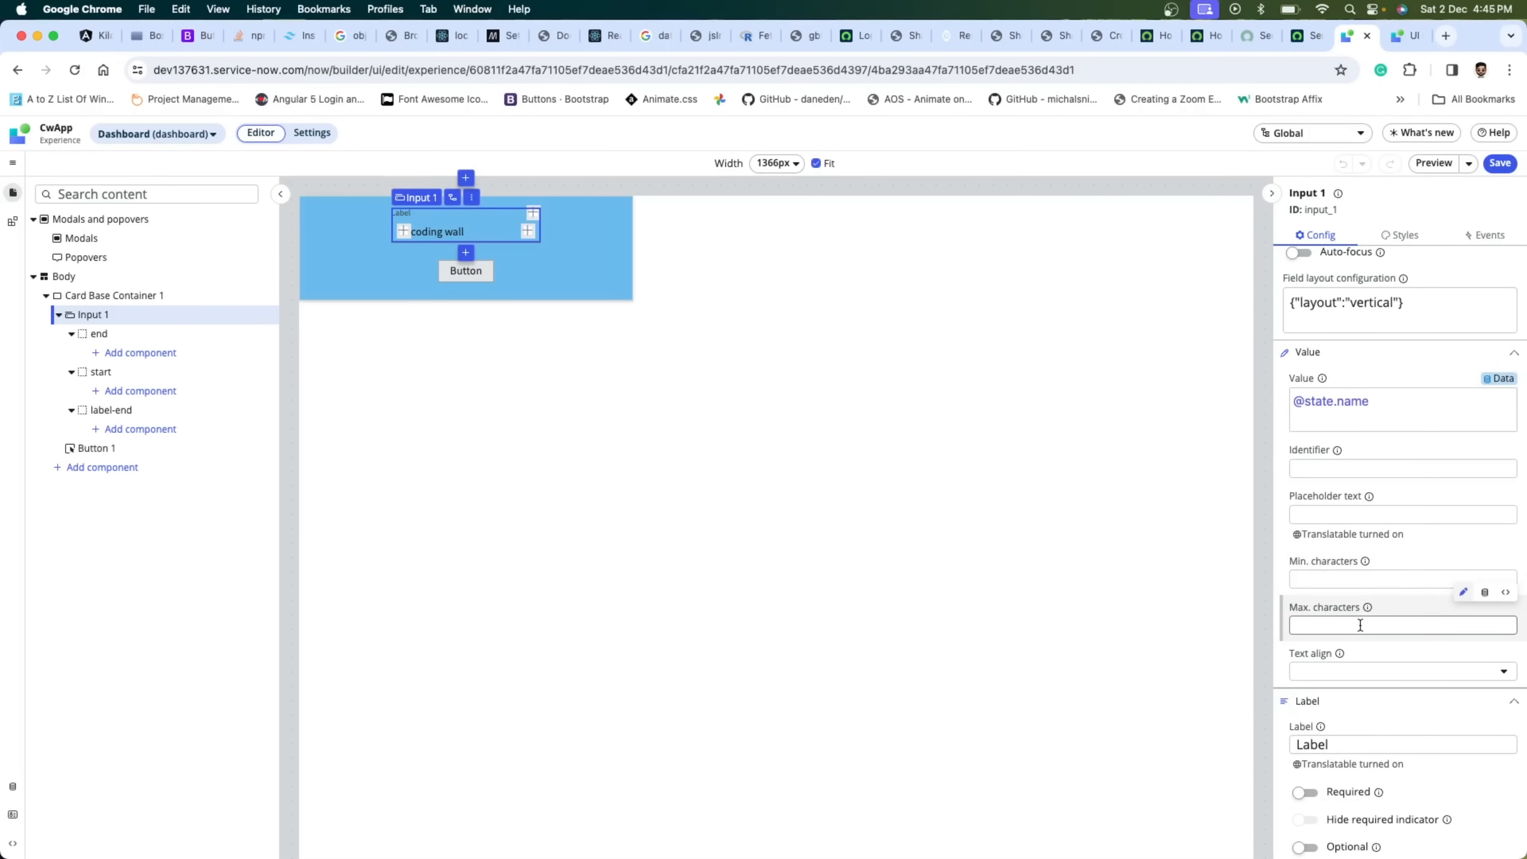
pyautogui.click(1399, 508)
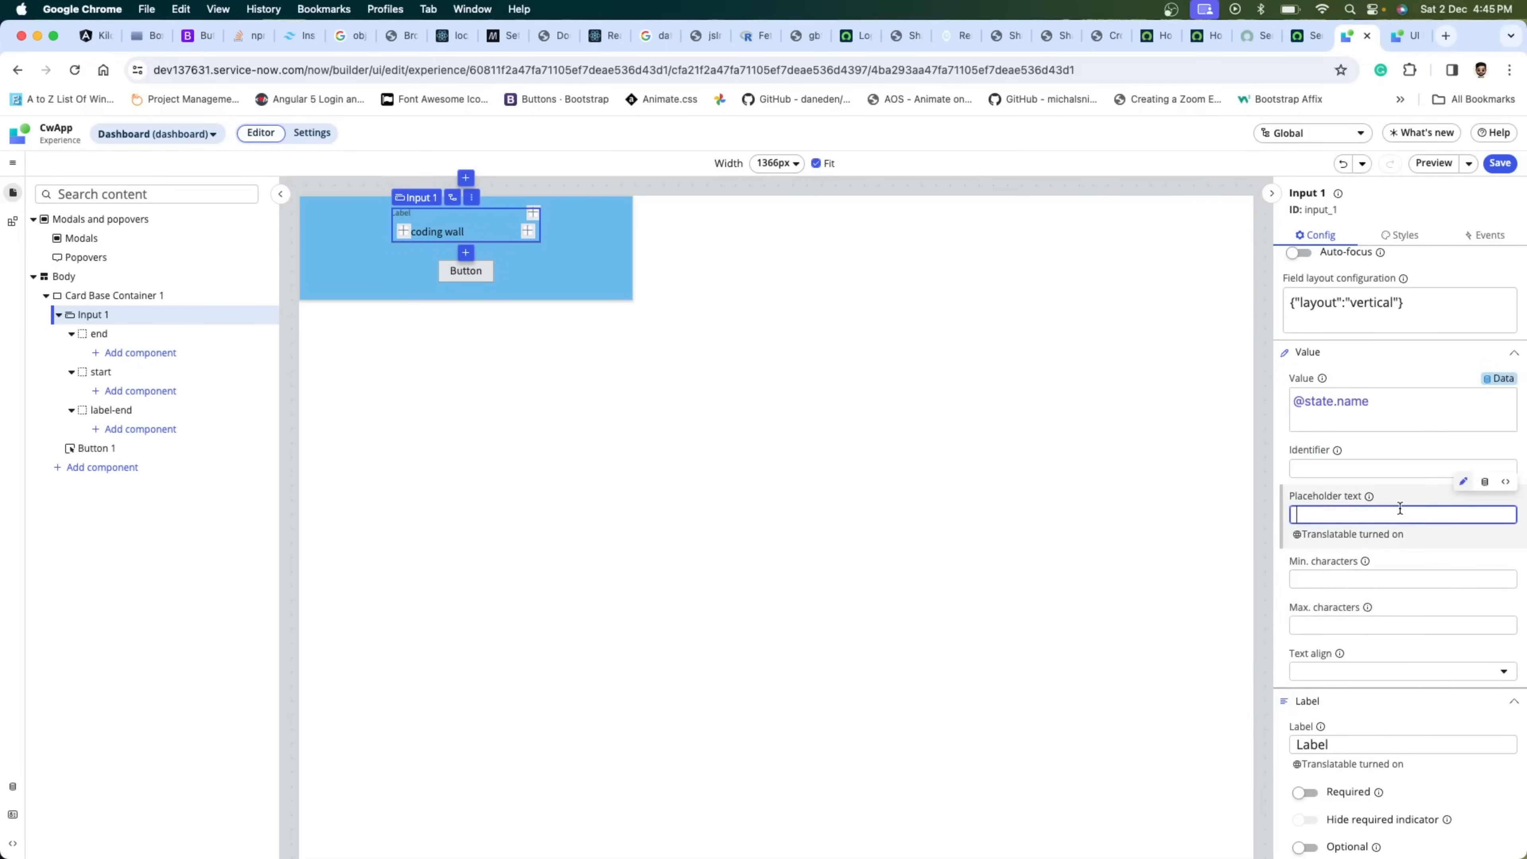
pyautogui.write('Please Enter a NAme')
pyautogui.press('BackSpace')
pyautogui.press('BackSpace')
pyautogui.press('BackSpace')
pyautogui.write('Name')
pyautogui.click(1279, 604)
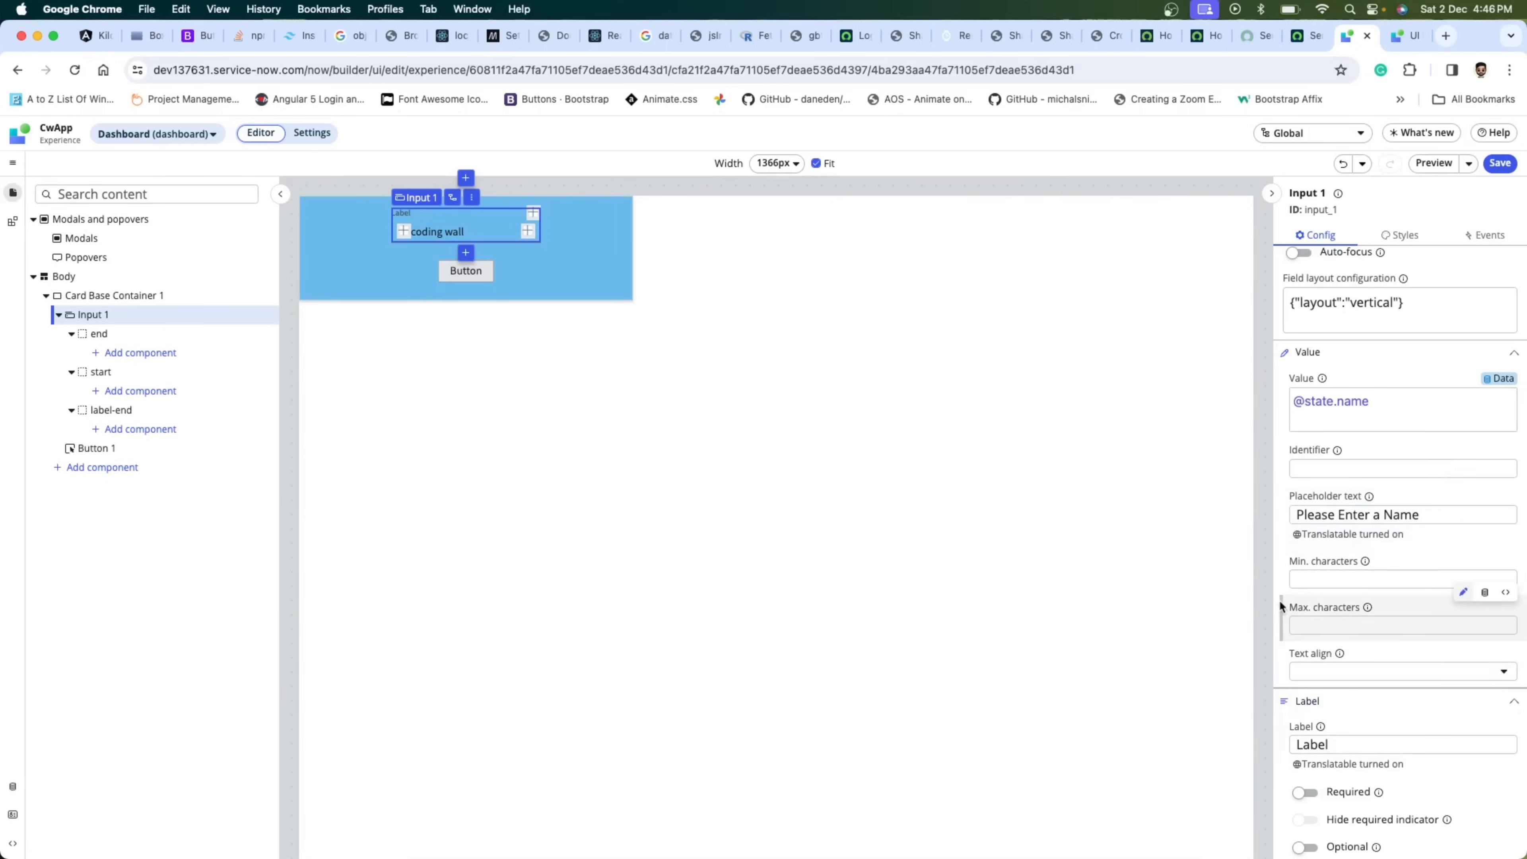
# - Change the label of Input 1 to "Name", check it on the page body, and return to the component's label settings
pyautogui.scroll(-6, 1434, 701)
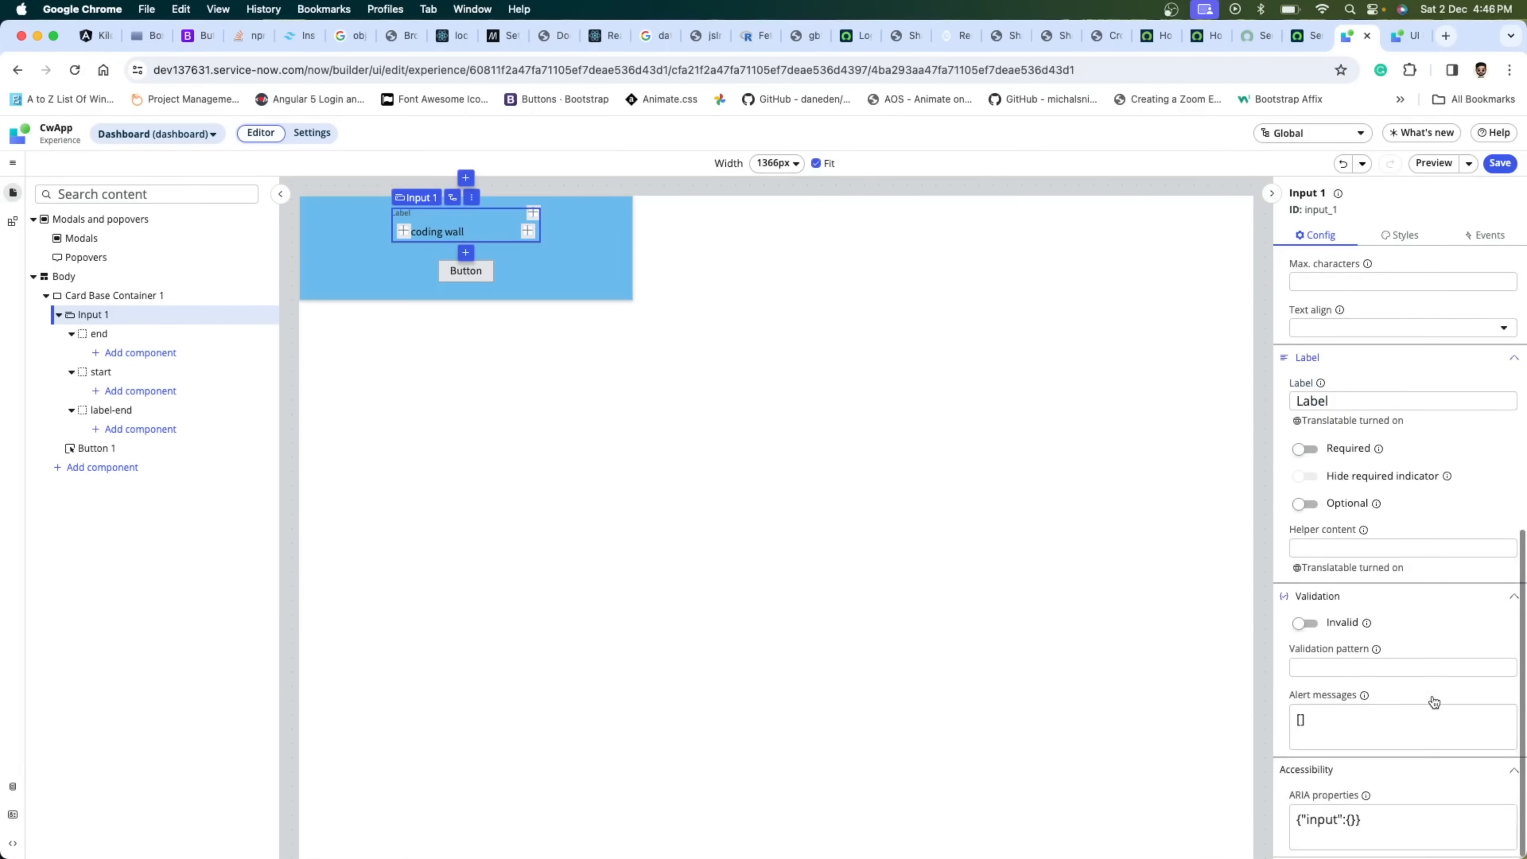
pyautogui.click(1349, 399)
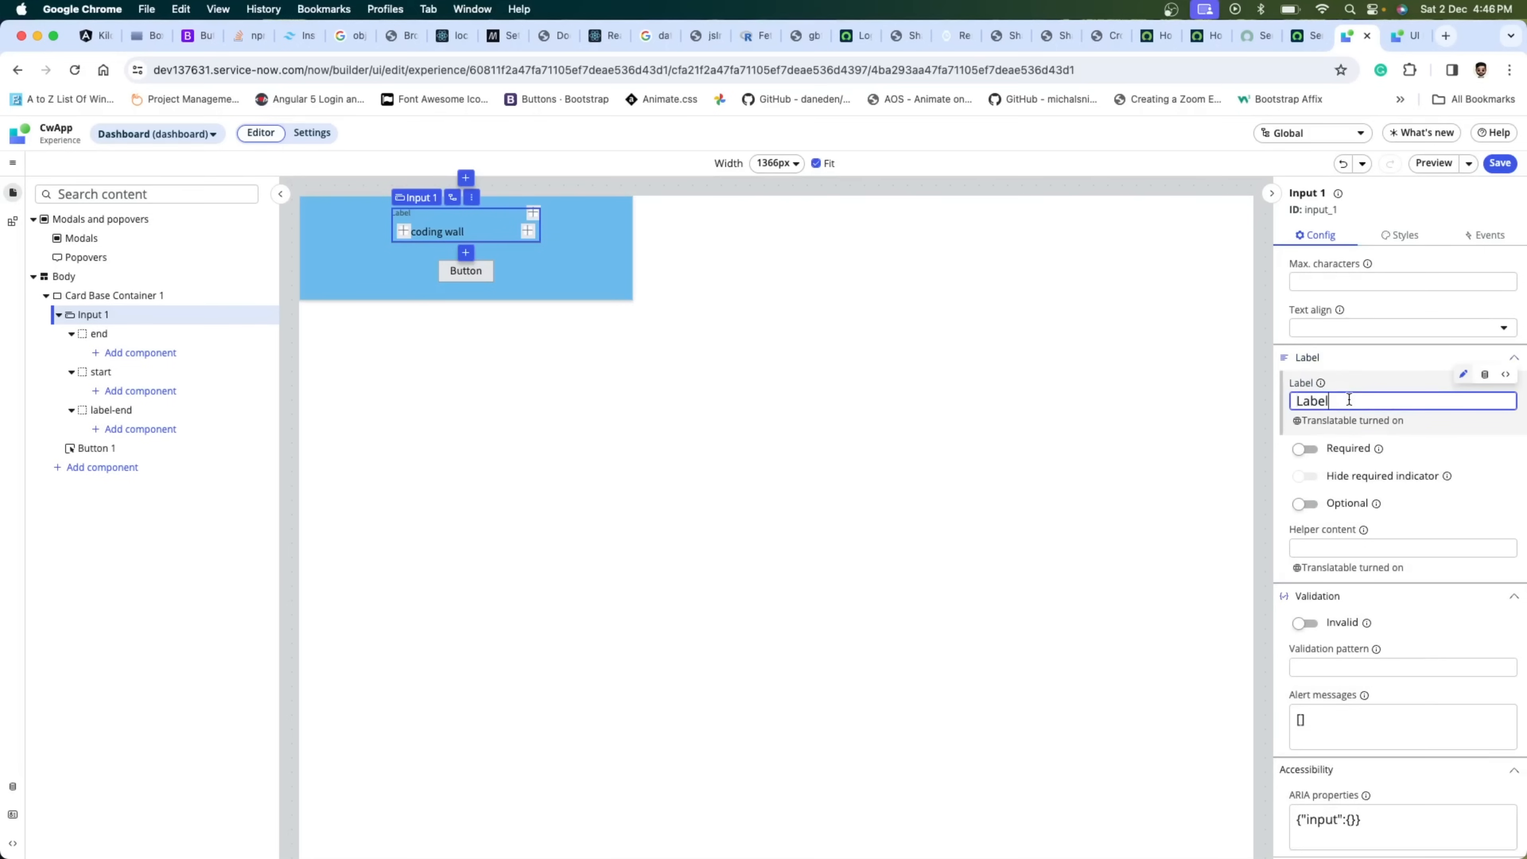
pyautogui.press('super+a')
pyautogui.press('BackSpace')
pyautogui.write('Name')
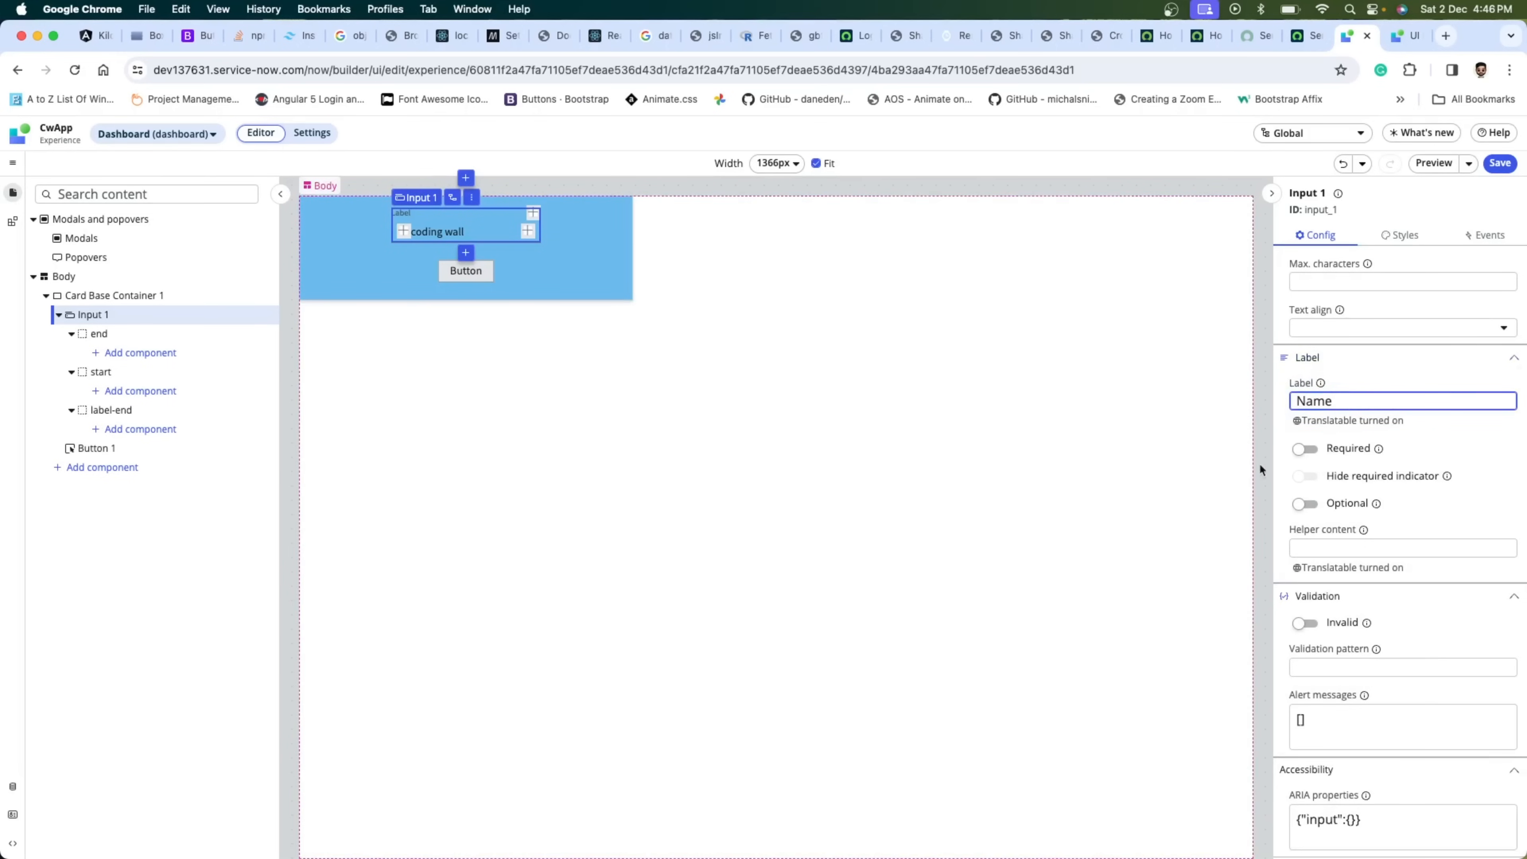
pyautogui.click(1214, 595)
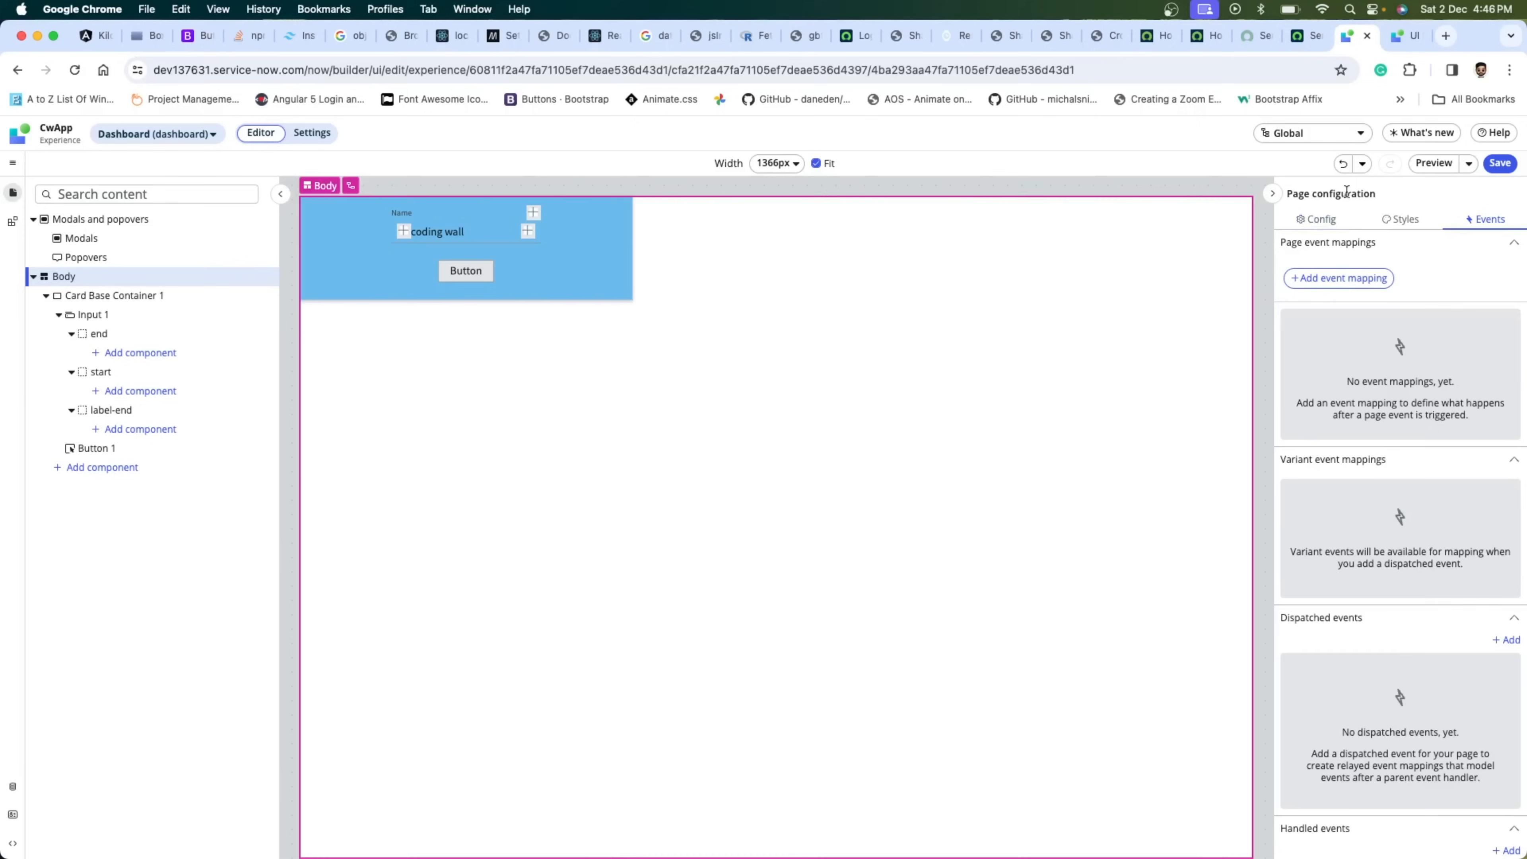
pyautogui.click(1315, 222)
pyautogui.click(488, 239)
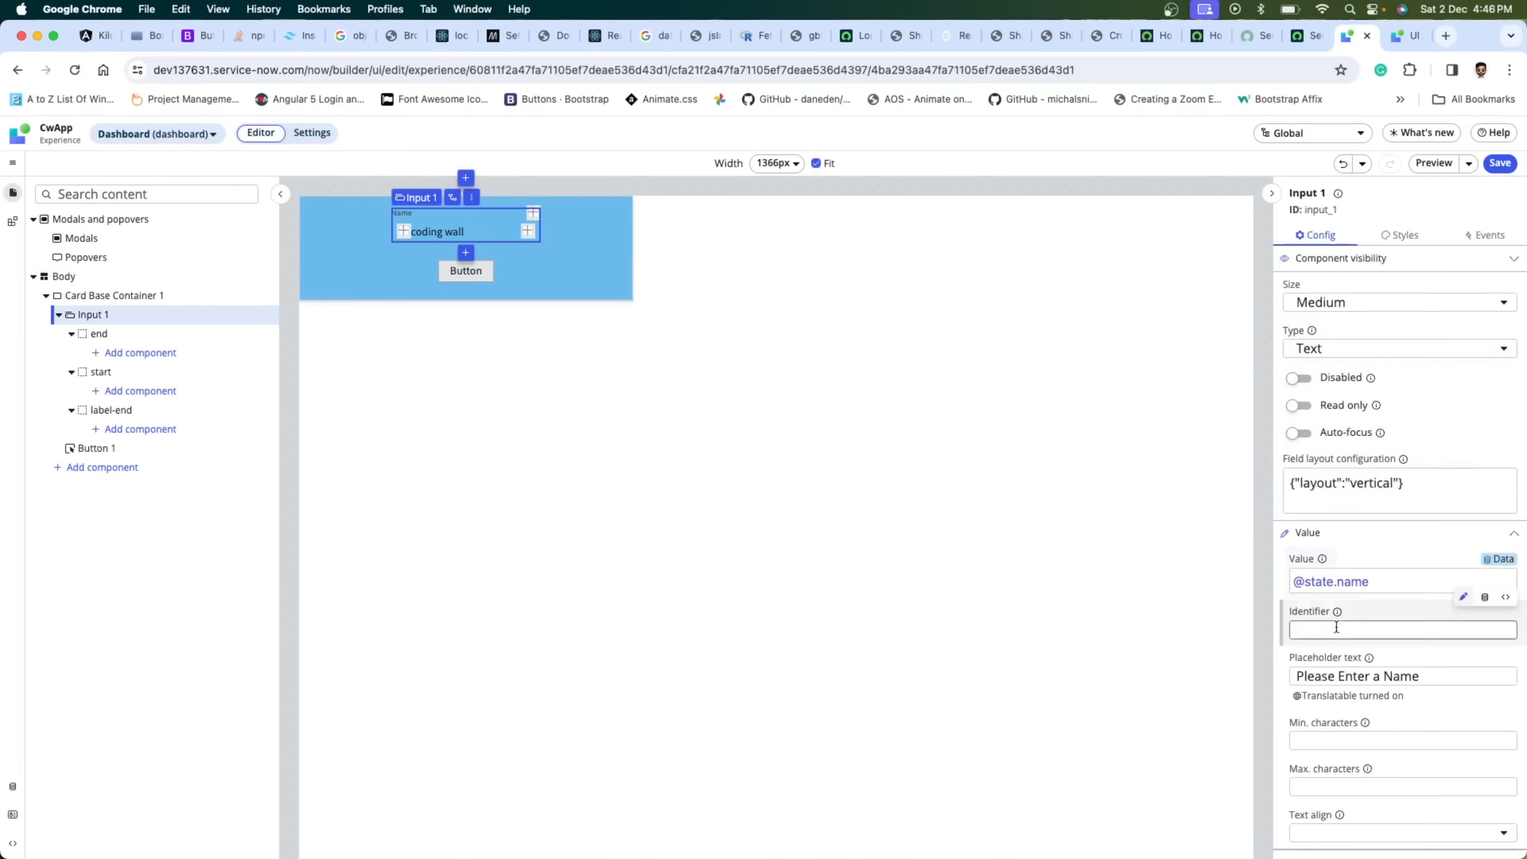
pyautogui.scroll(-8, 1405, 650)
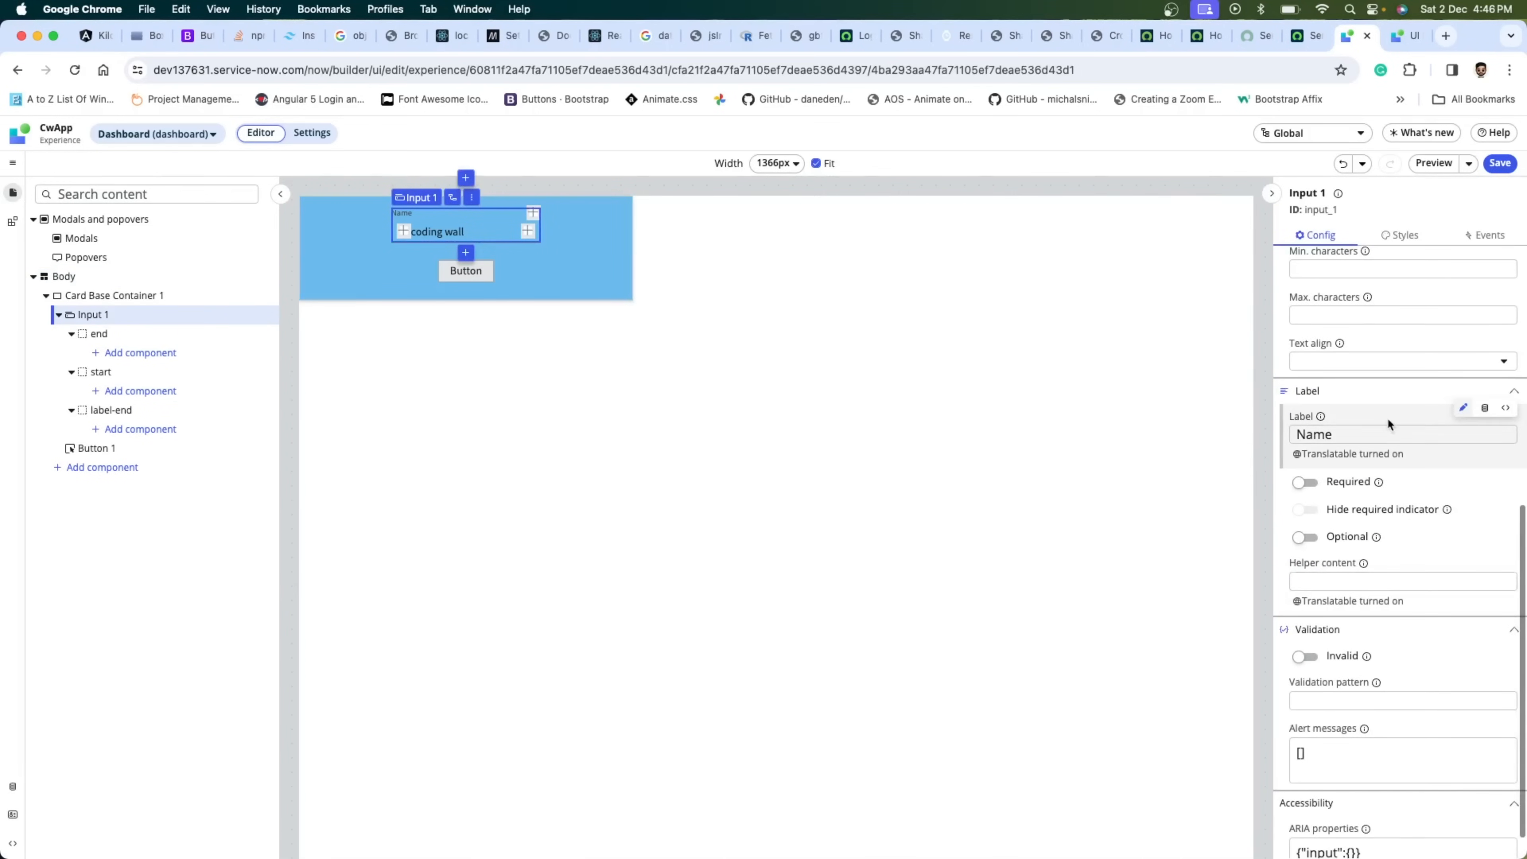
pyautogui.scroll(-1, 1375, 611)
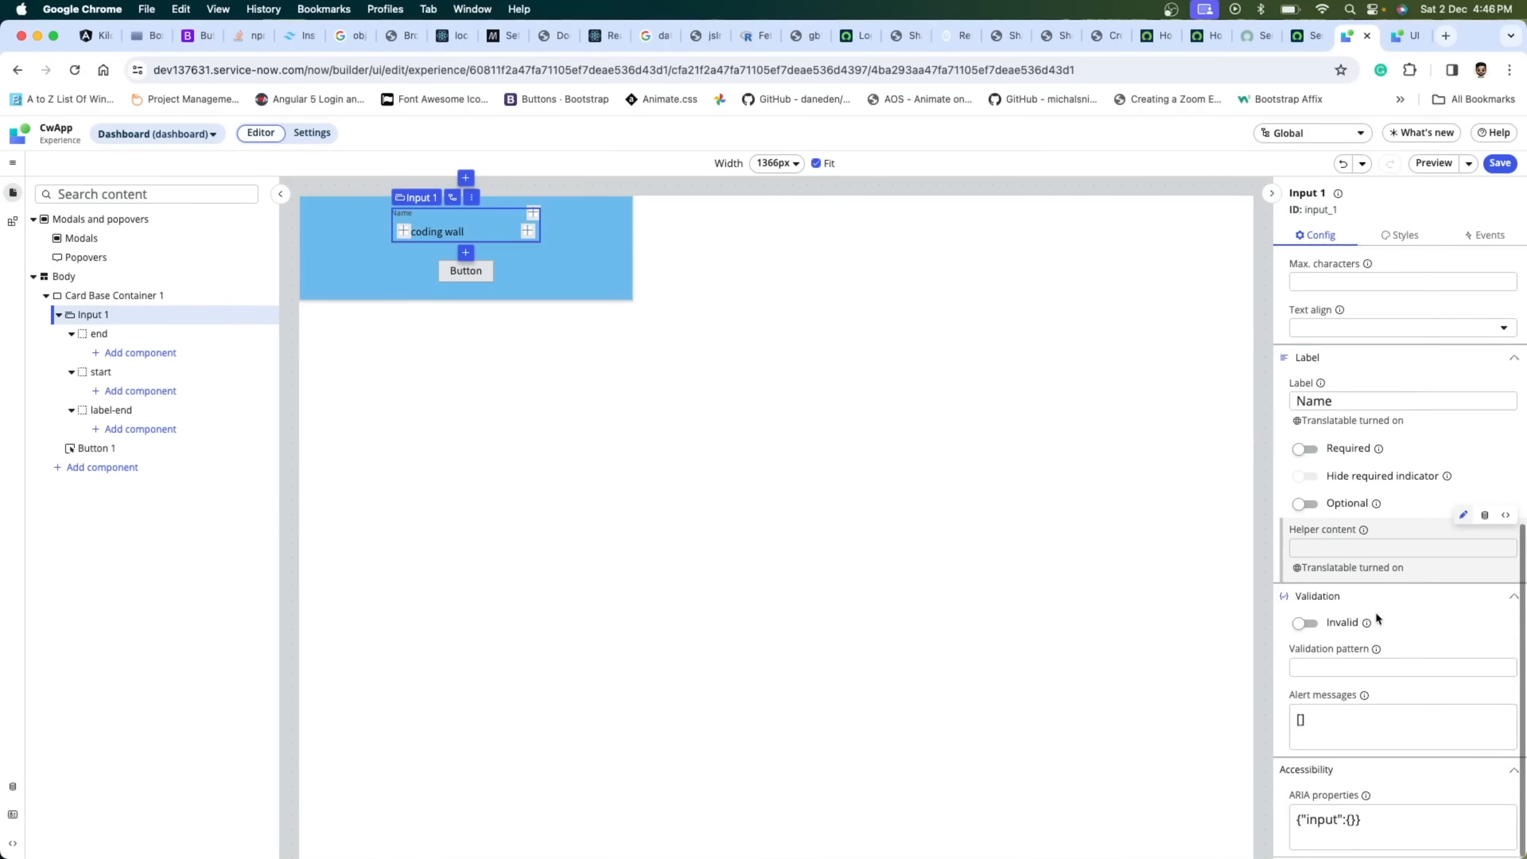
# - Try making the Name input required with the Required switch and with a data binding
pyautogui.click(1304, 448)
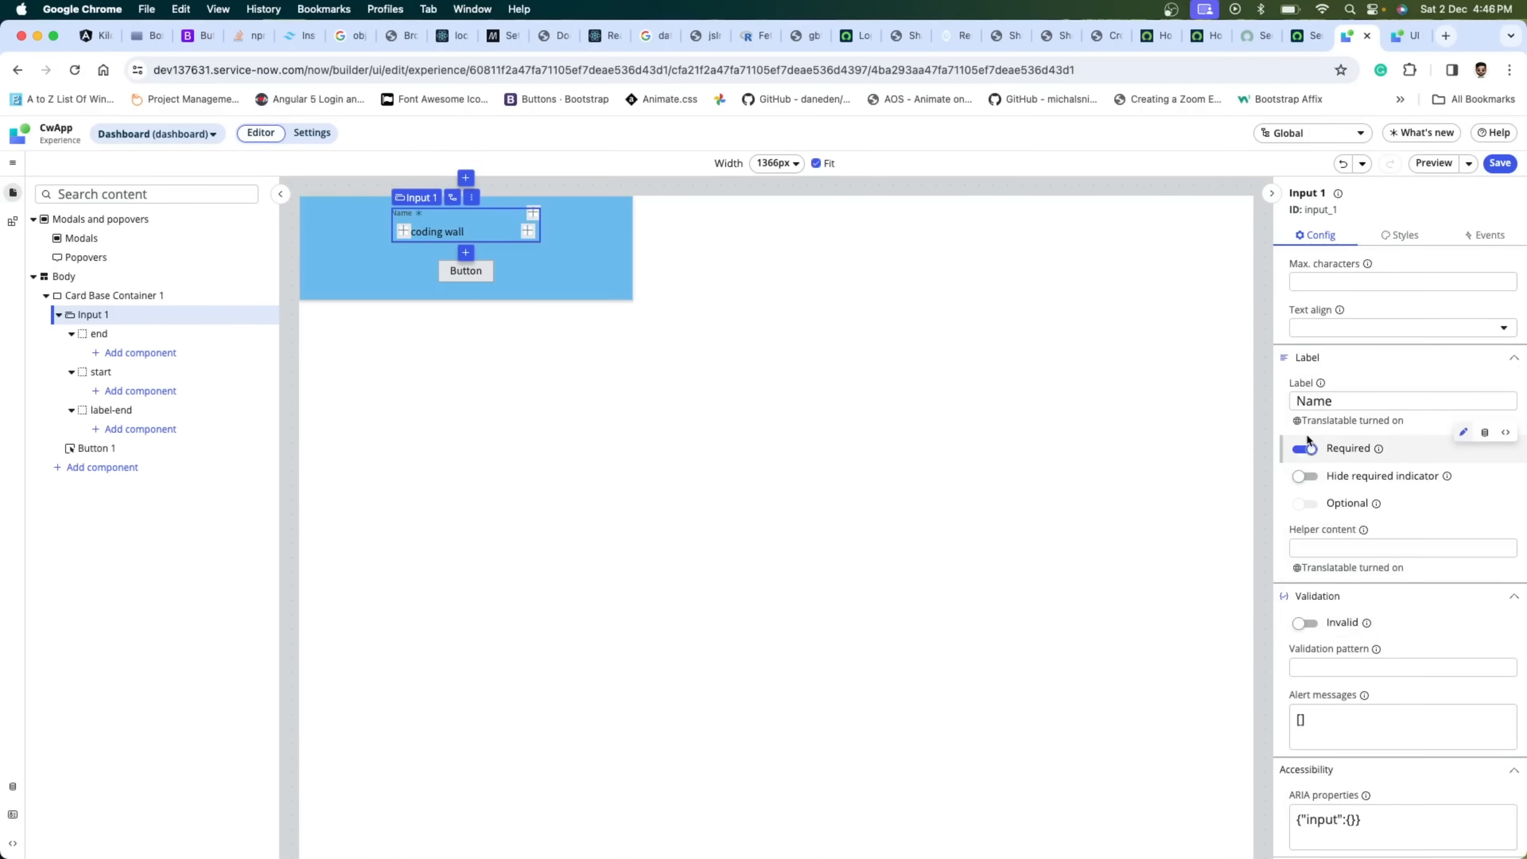
pyautogui.click(1301, 449)
pyautogui.scroll(7, 1368, 471)
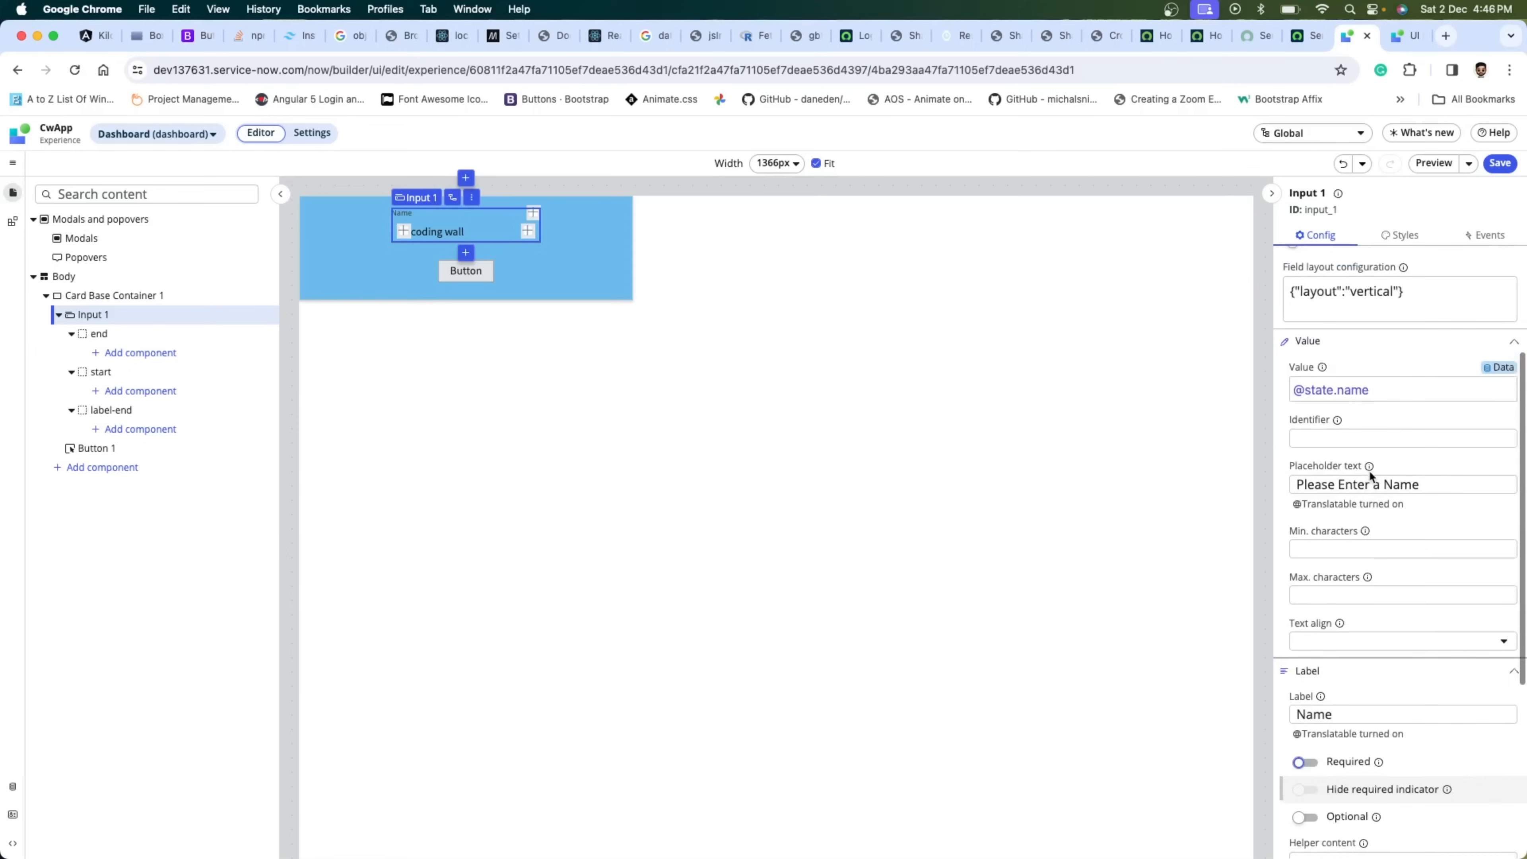
pyautogui.scroll(-8, 1368, 470)
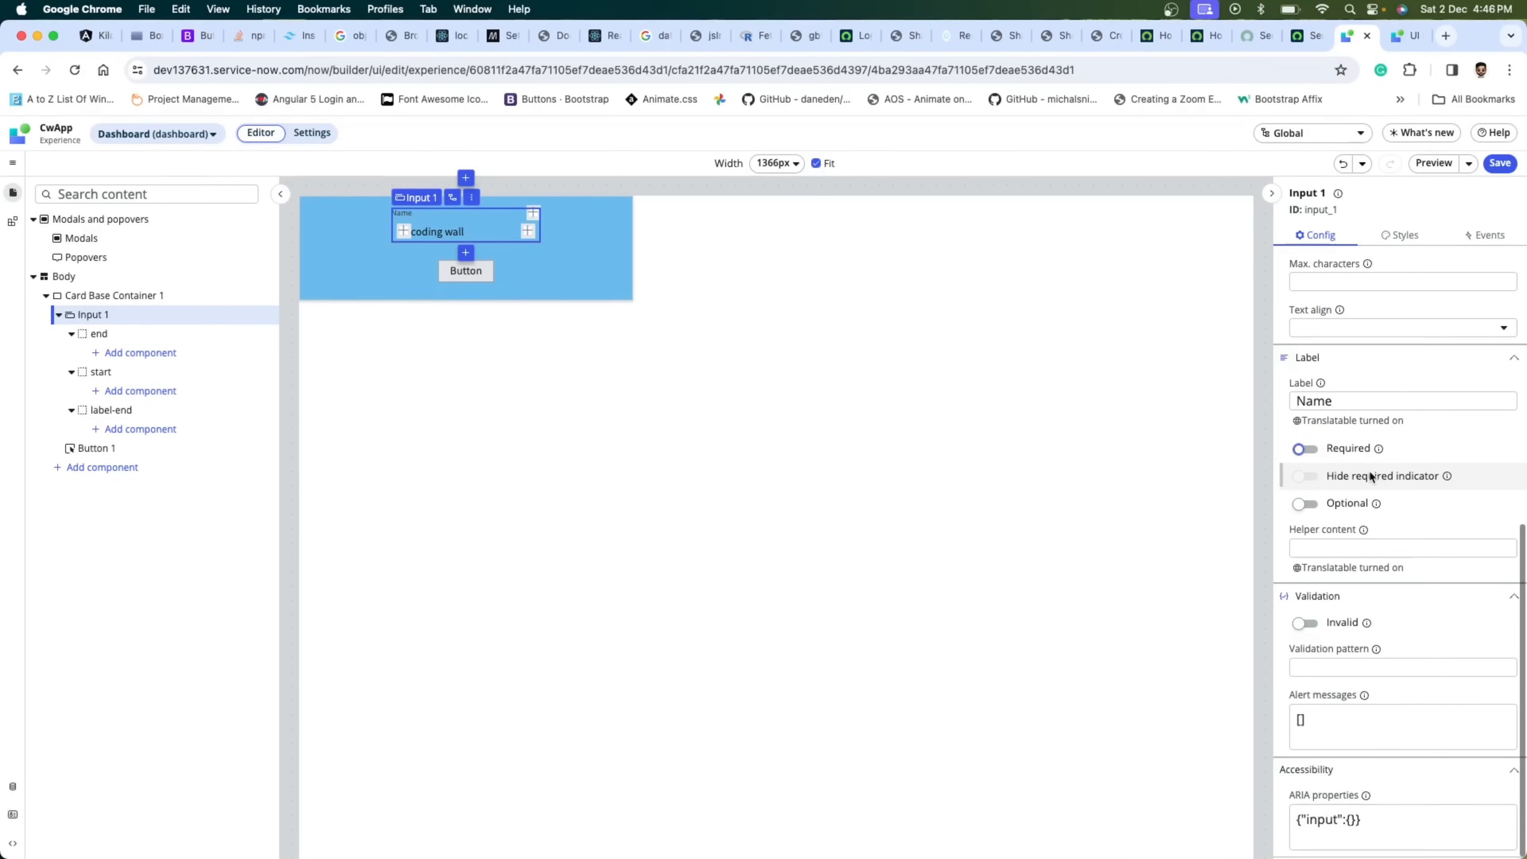
pyautogui.click(1299, 449)
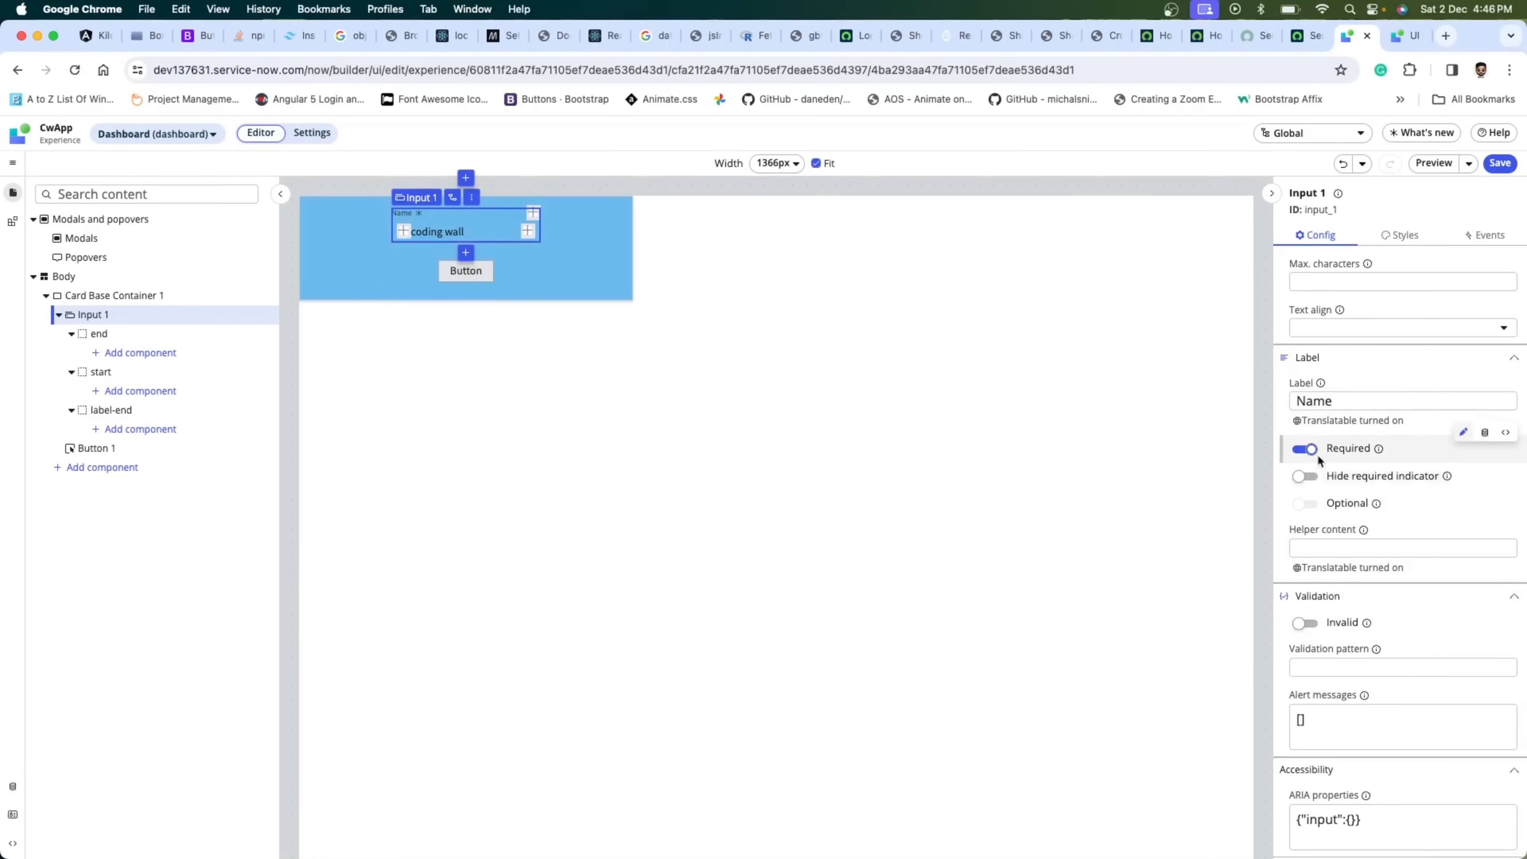
pyautogui.click(1482, 433)
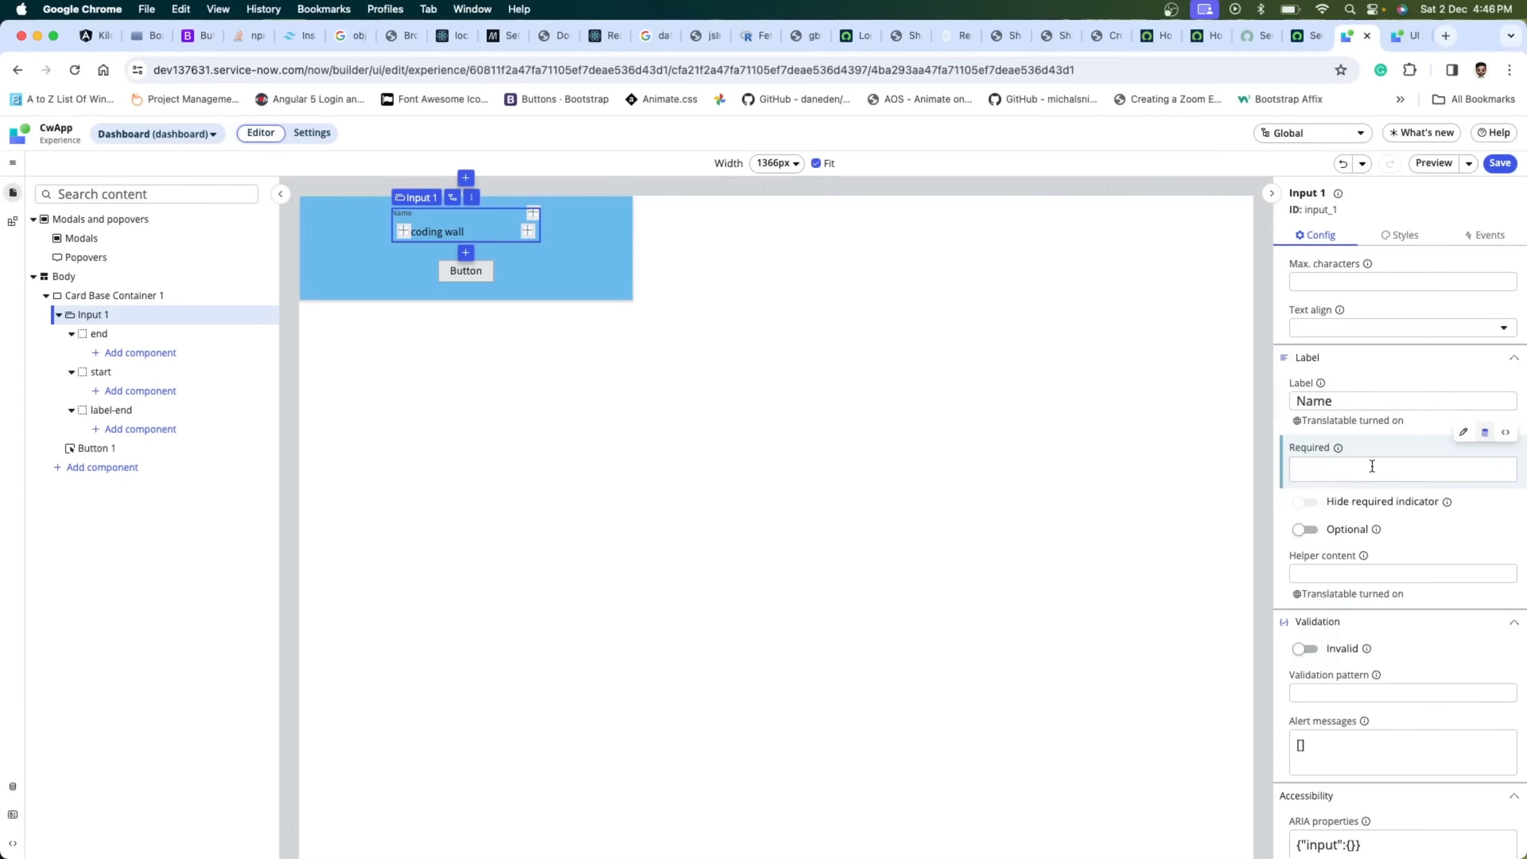
pyautogui.click(1372, 467)
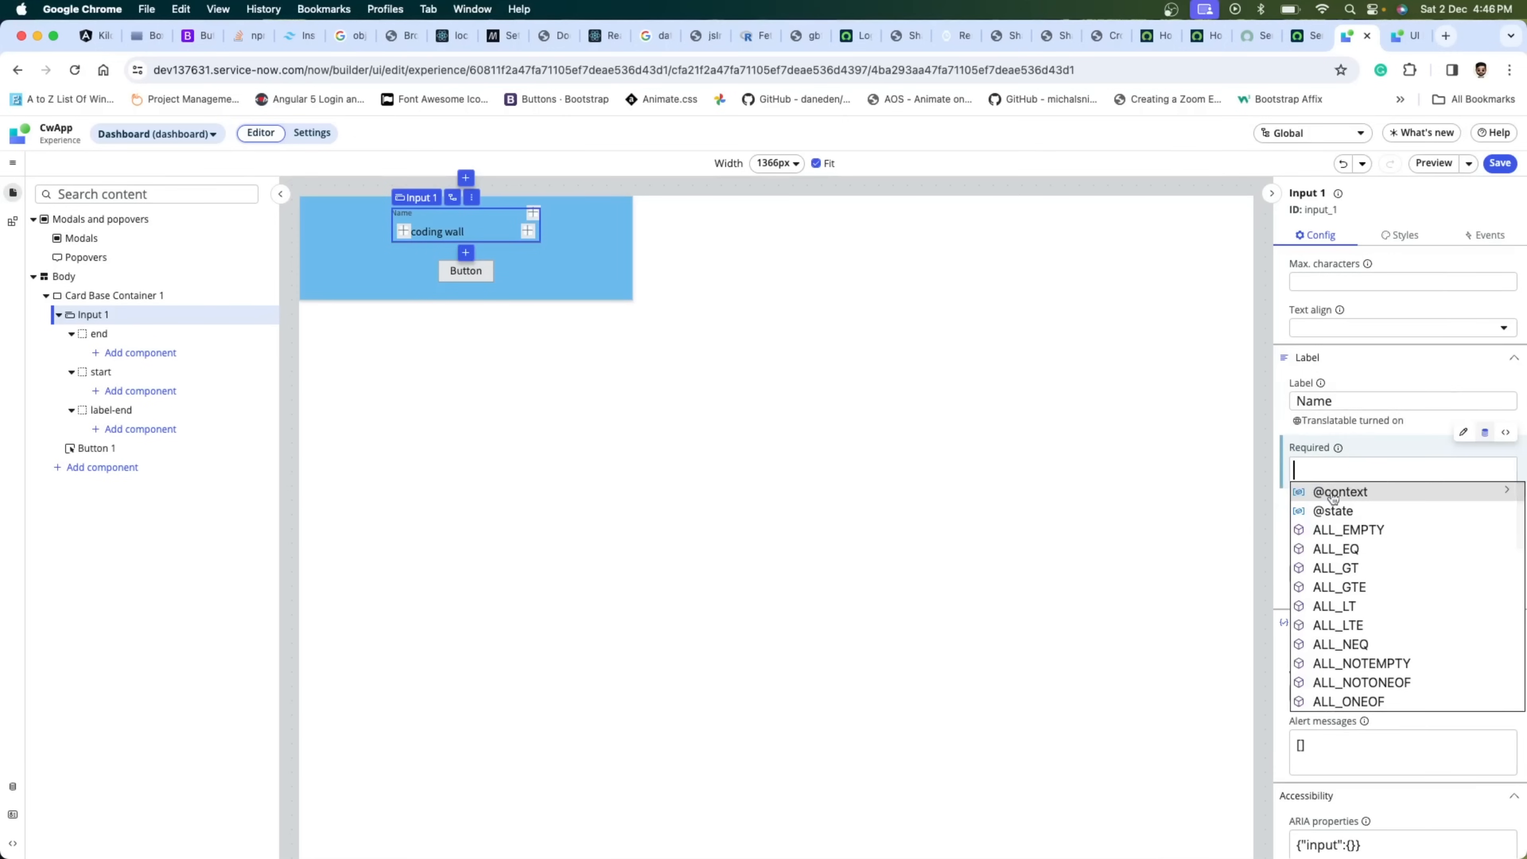
# - Script the Name input's Required property so its function returns true, apply it, and save the page
pyautogui.click(1506, 433)
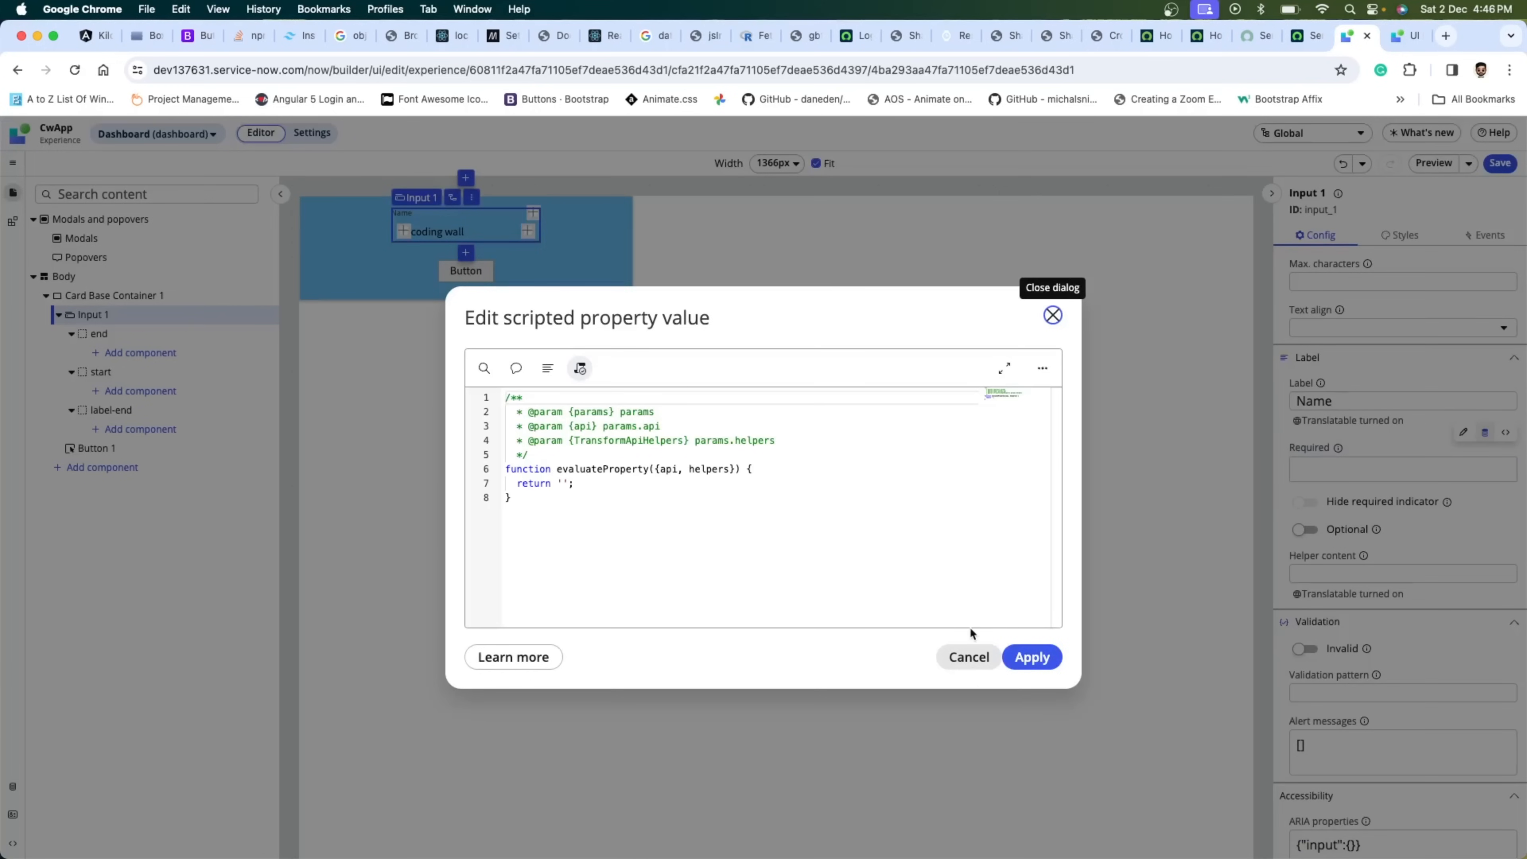
pyautogui.click(562, 483)
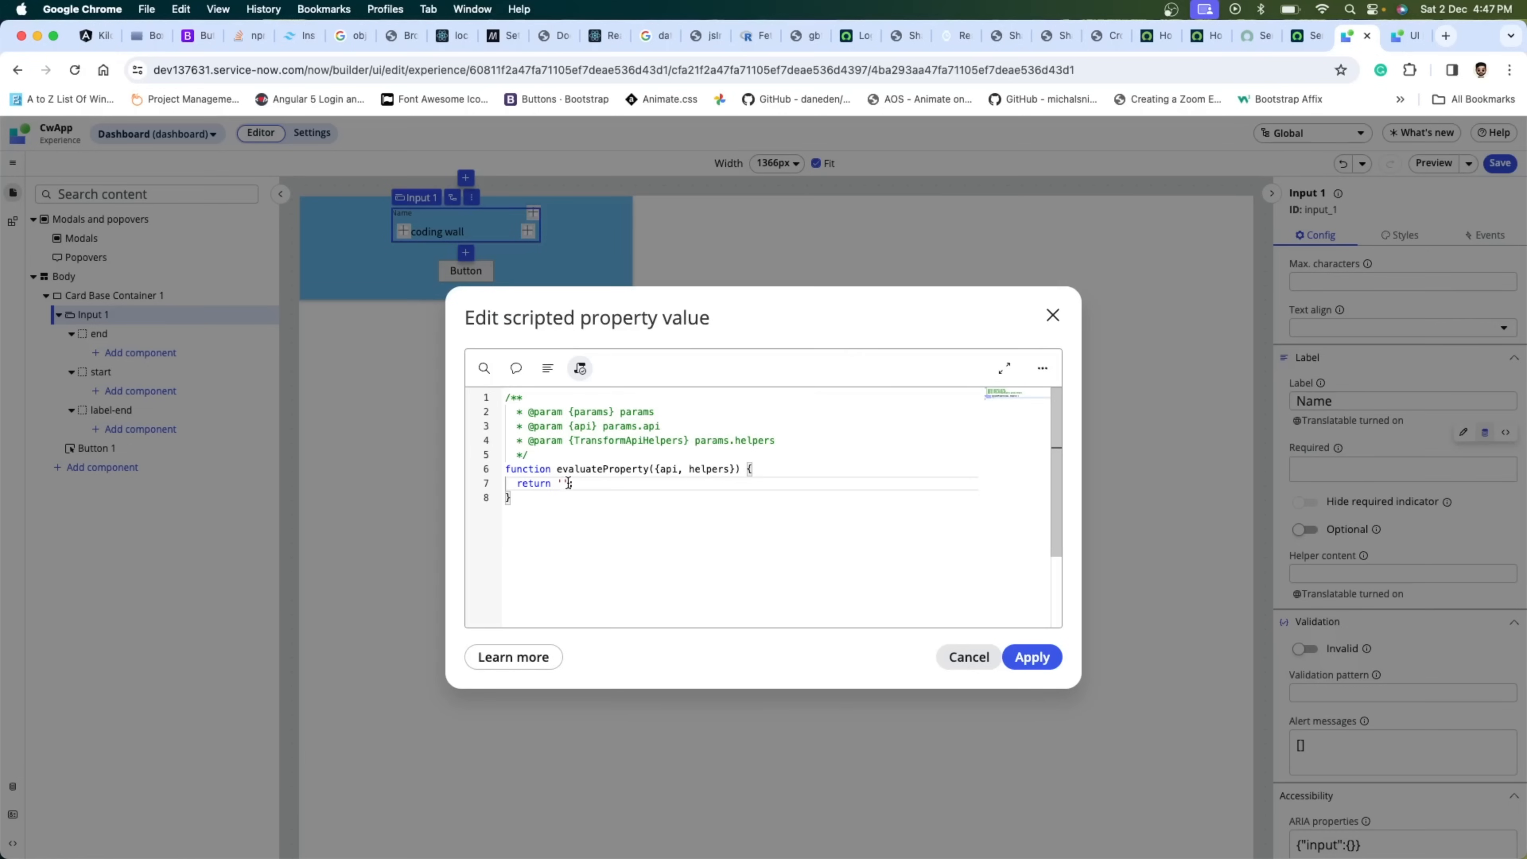
pyautogui.press('BackSpace')
pyautogui.write('true')
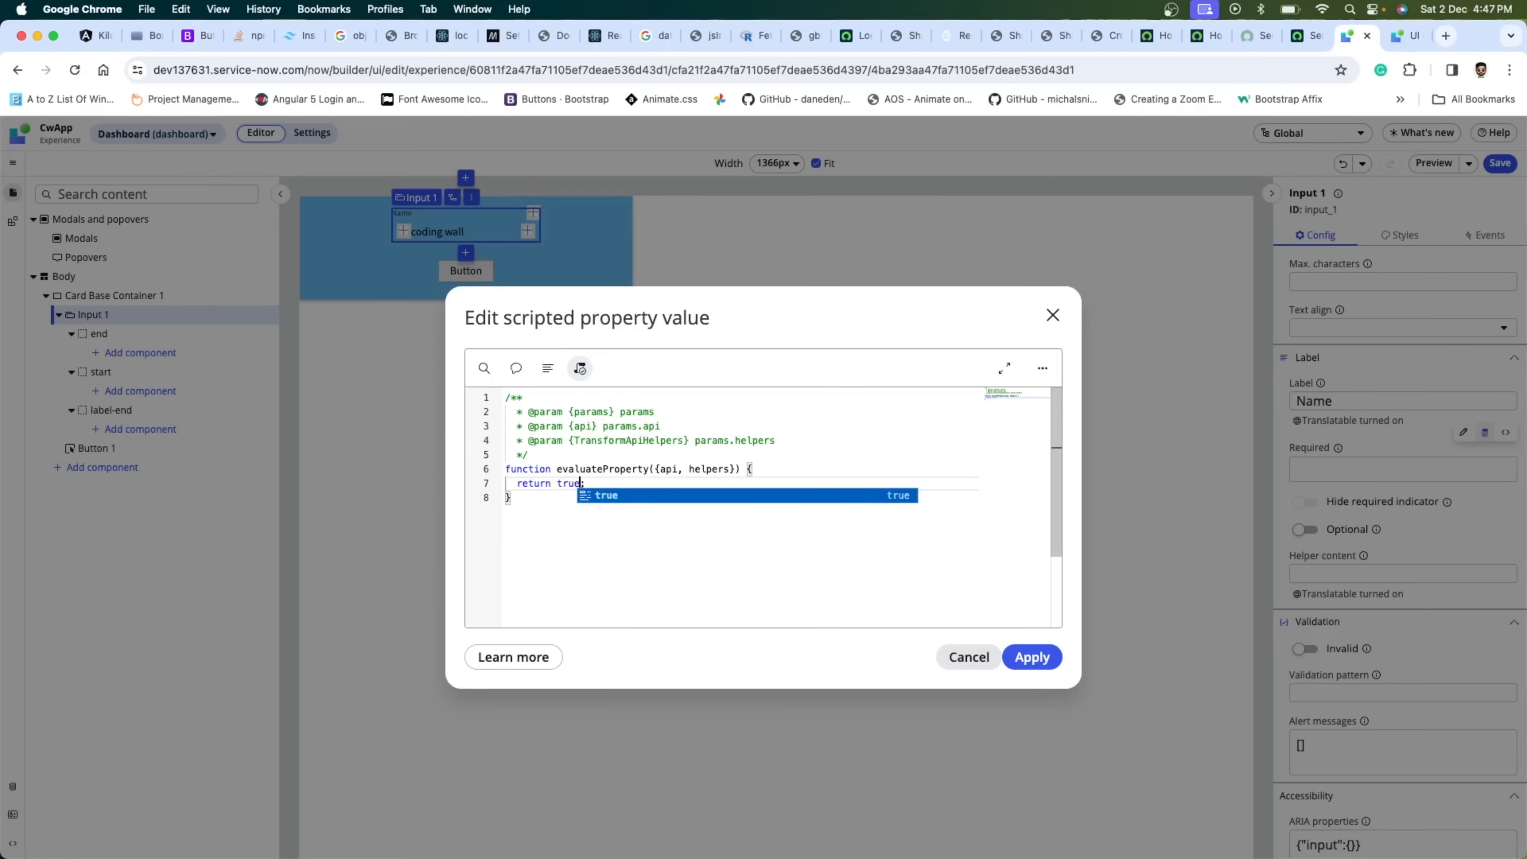
pyautogui.click(734, 590)
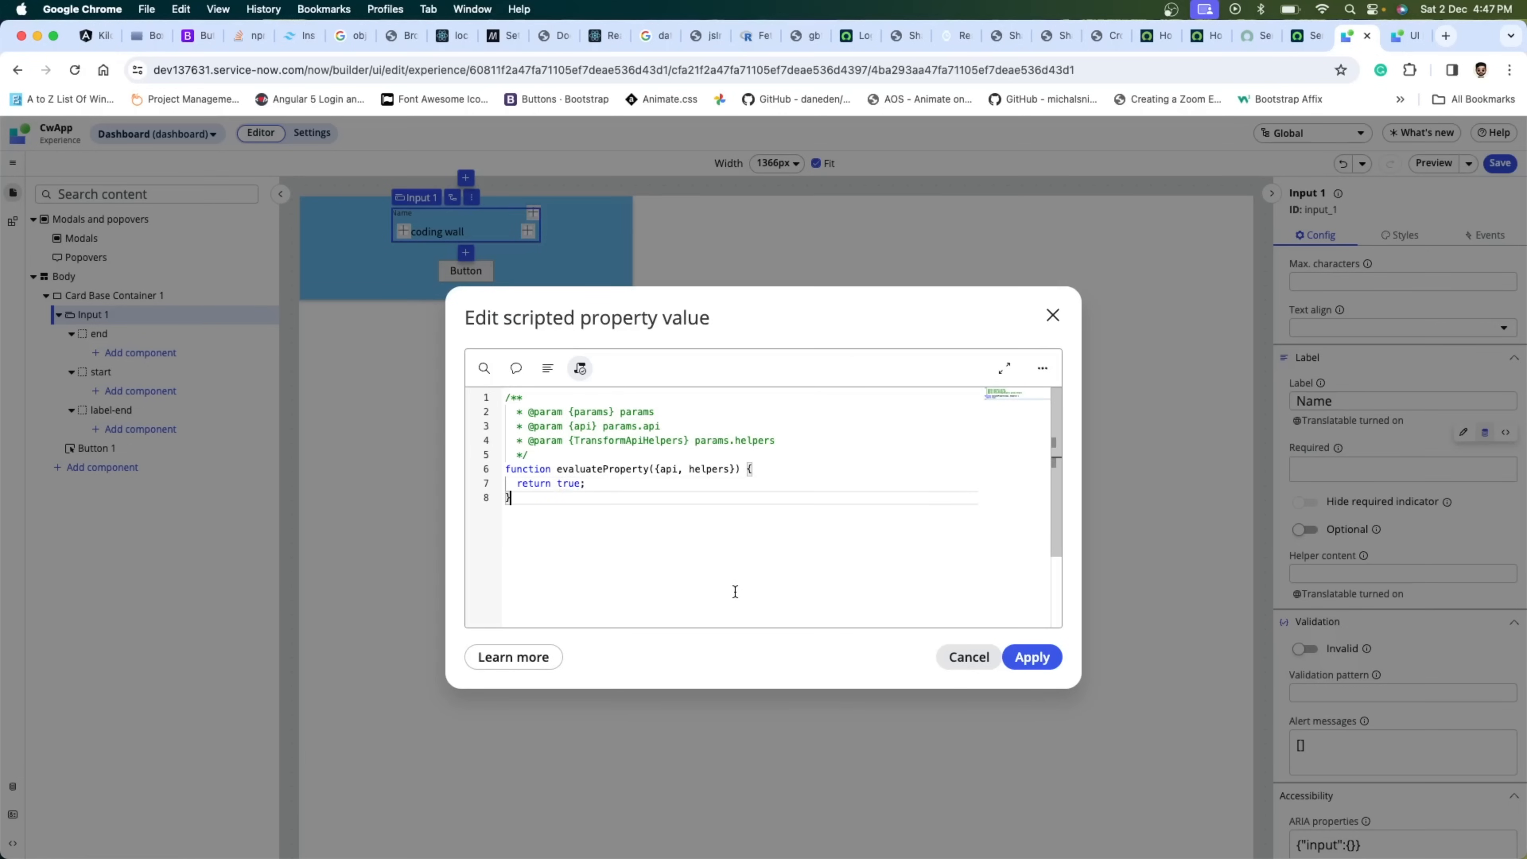
pyautogui.click(1030, 657)
pyautogui.moveTo(1443, 464)
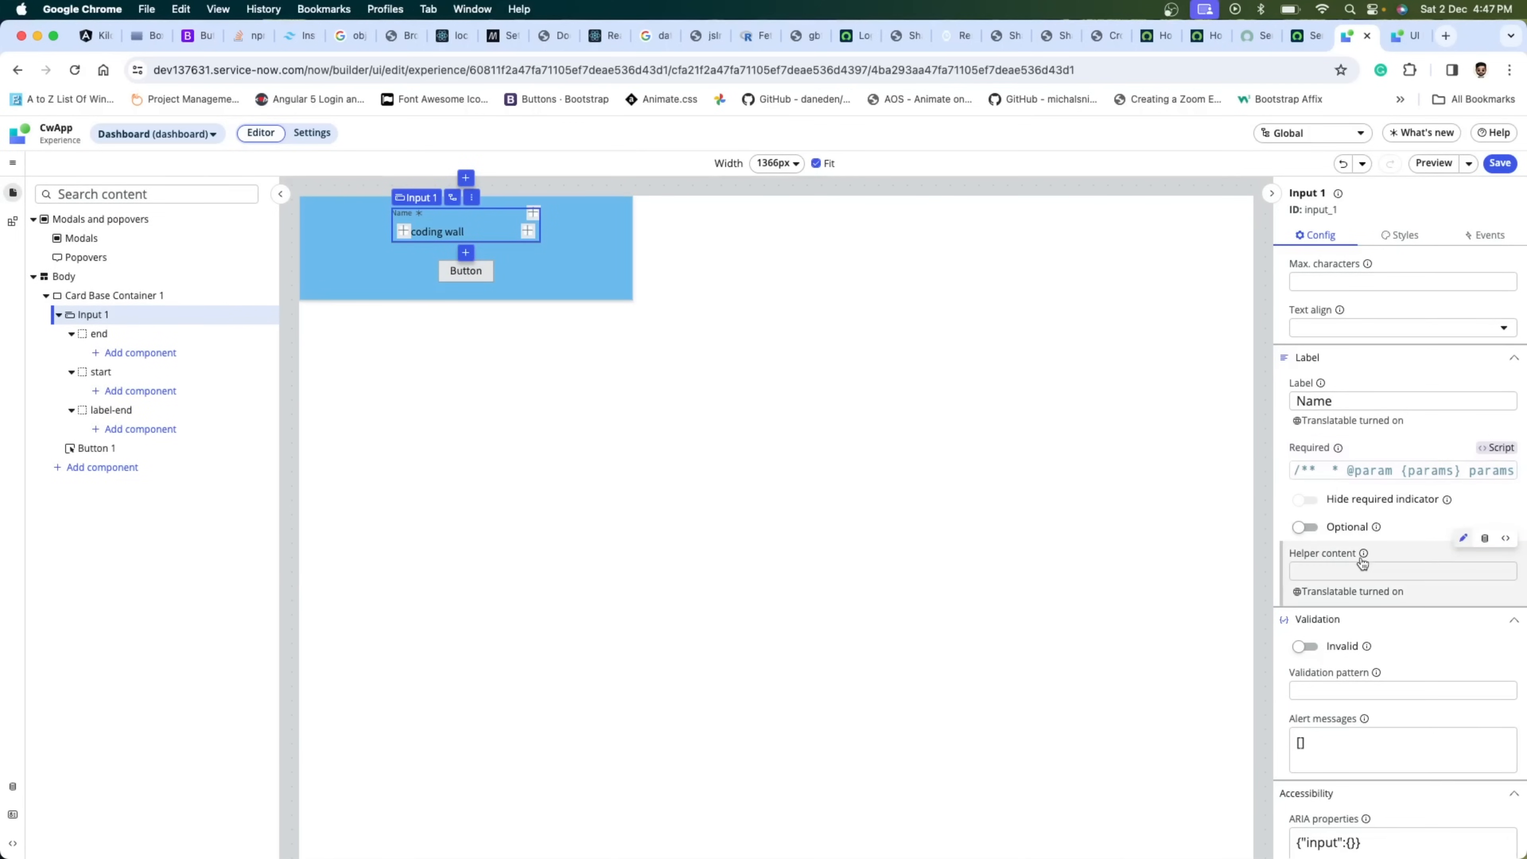
pyautogui.scroll(-1, 1326, 670)
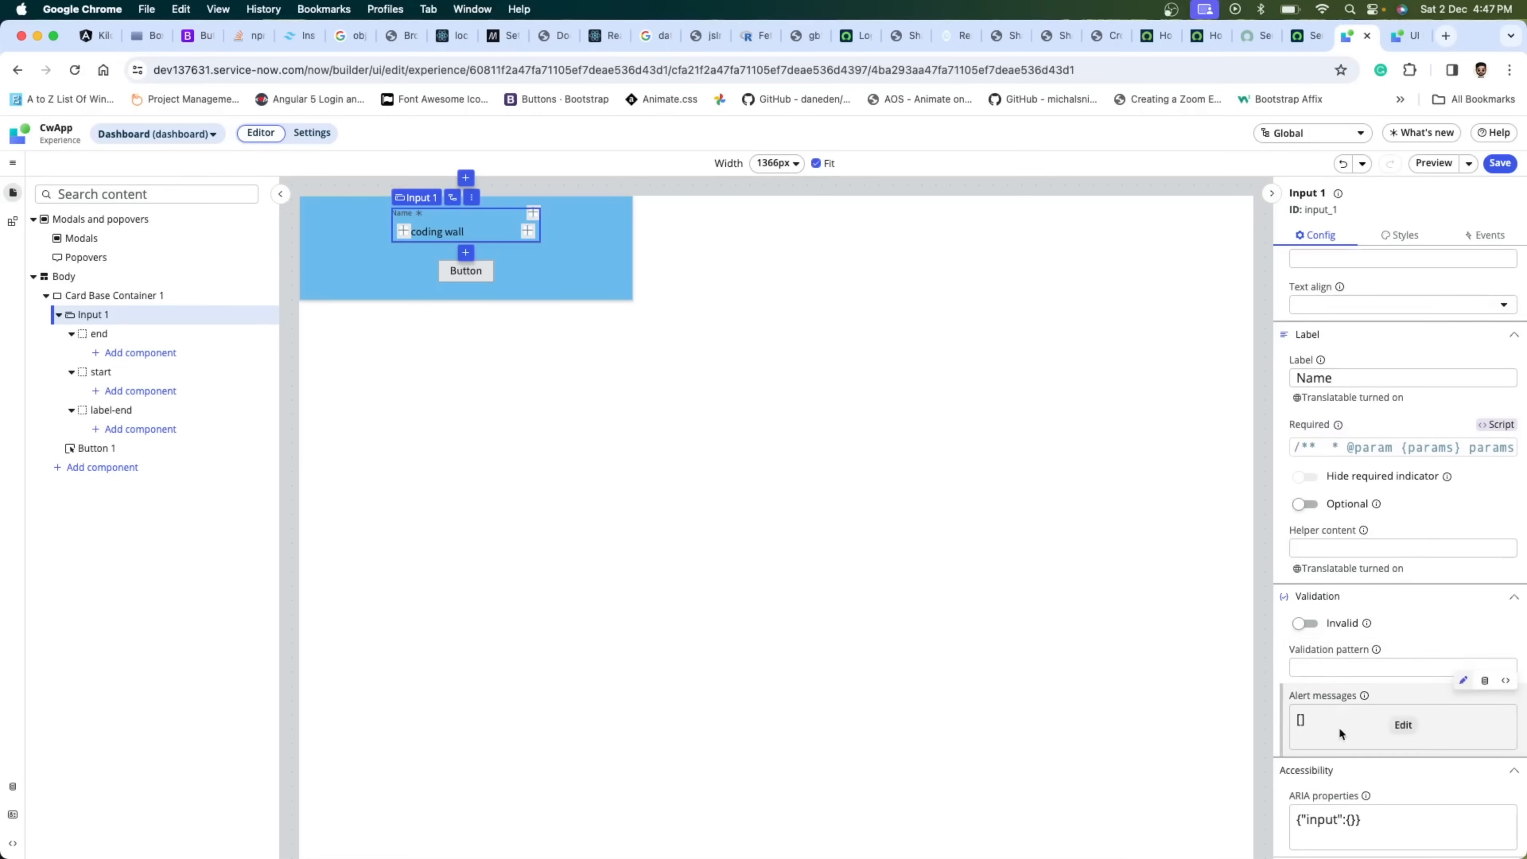
pyautogui.click(1500, 163)
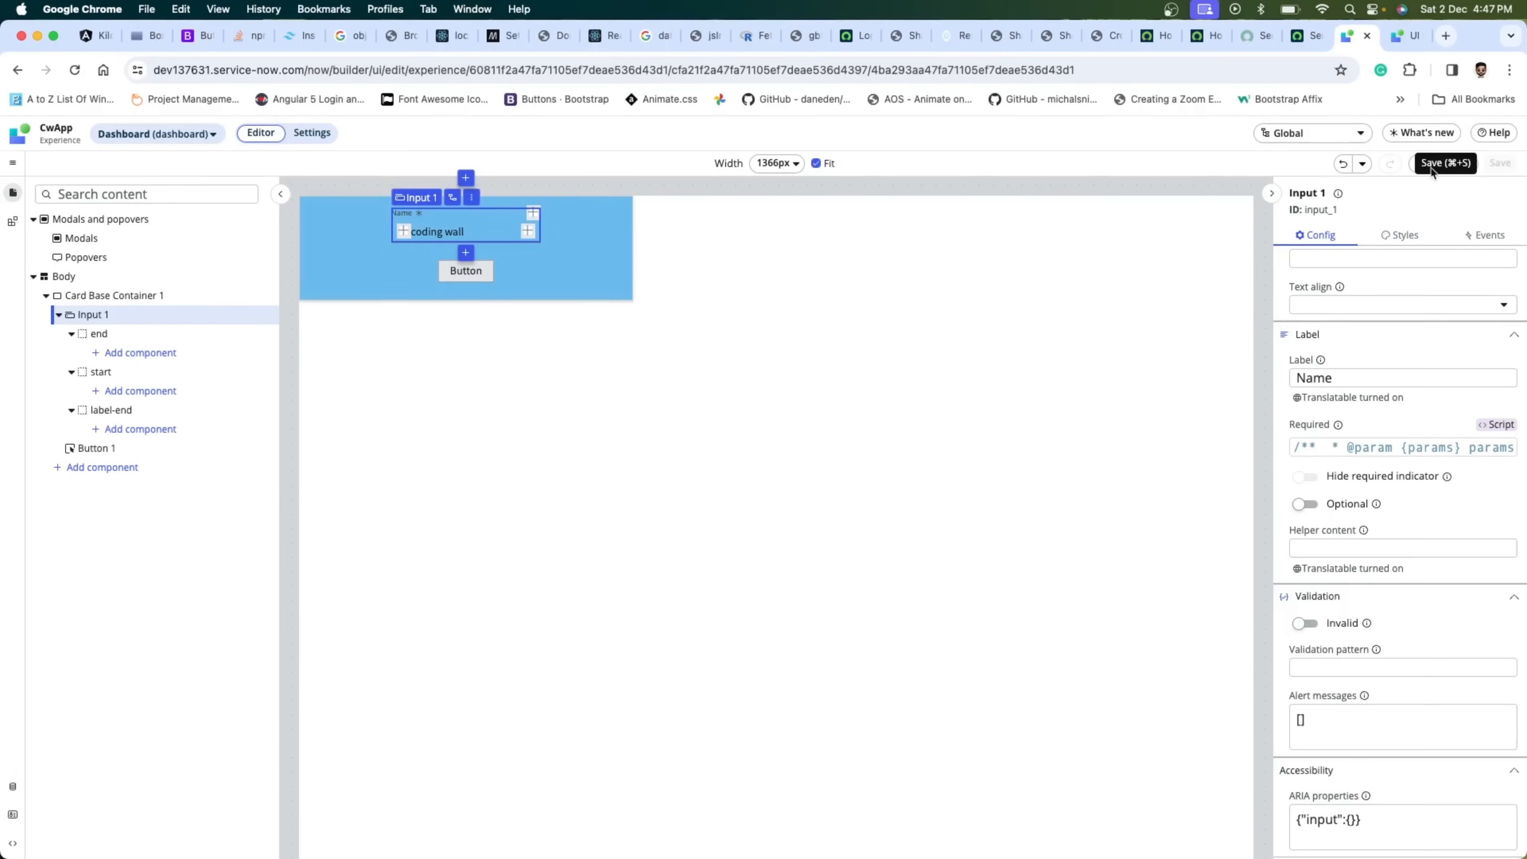
# - Preview the page, dismiss the preview tip permanently, open the URL path, and empty the Name field to check its placeholder
pyautogui.click(1428, 169)
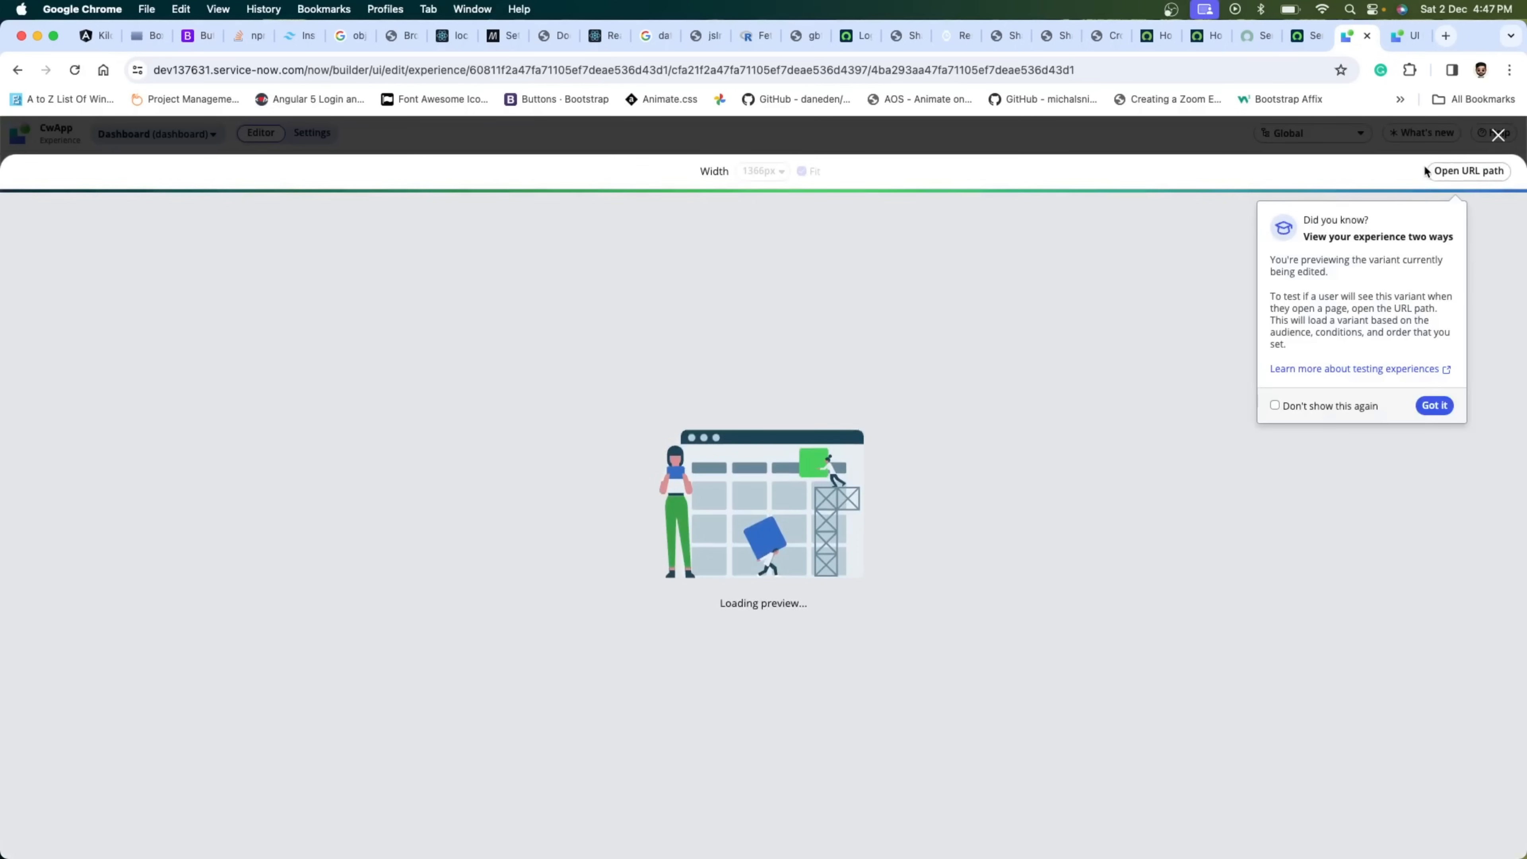
pyautogui.click(1274, 406)
pyautogui.click(1433, 405)
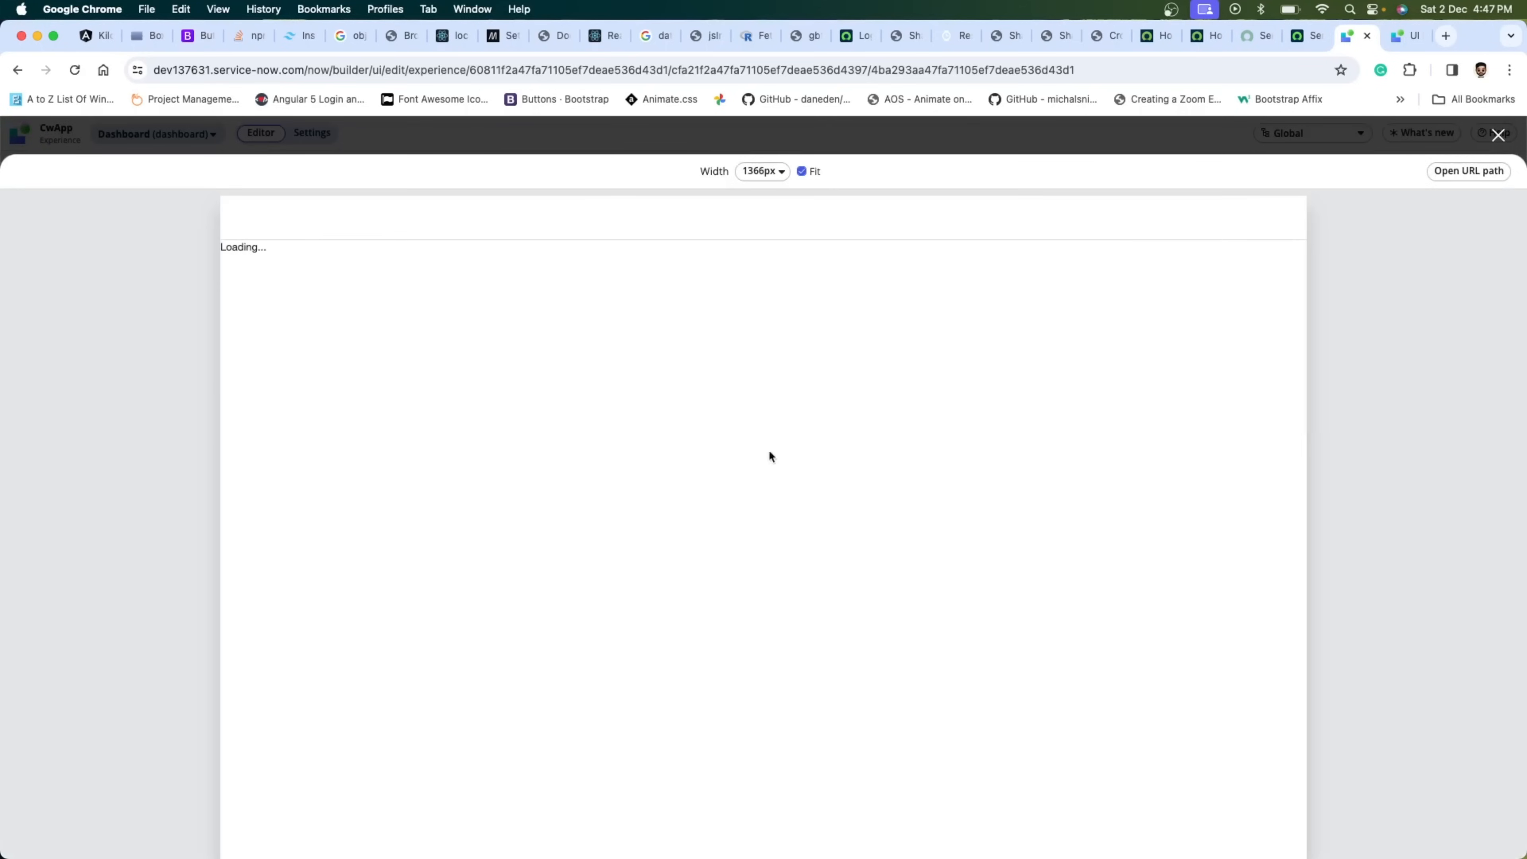
pyautogui.click(1464, 171)
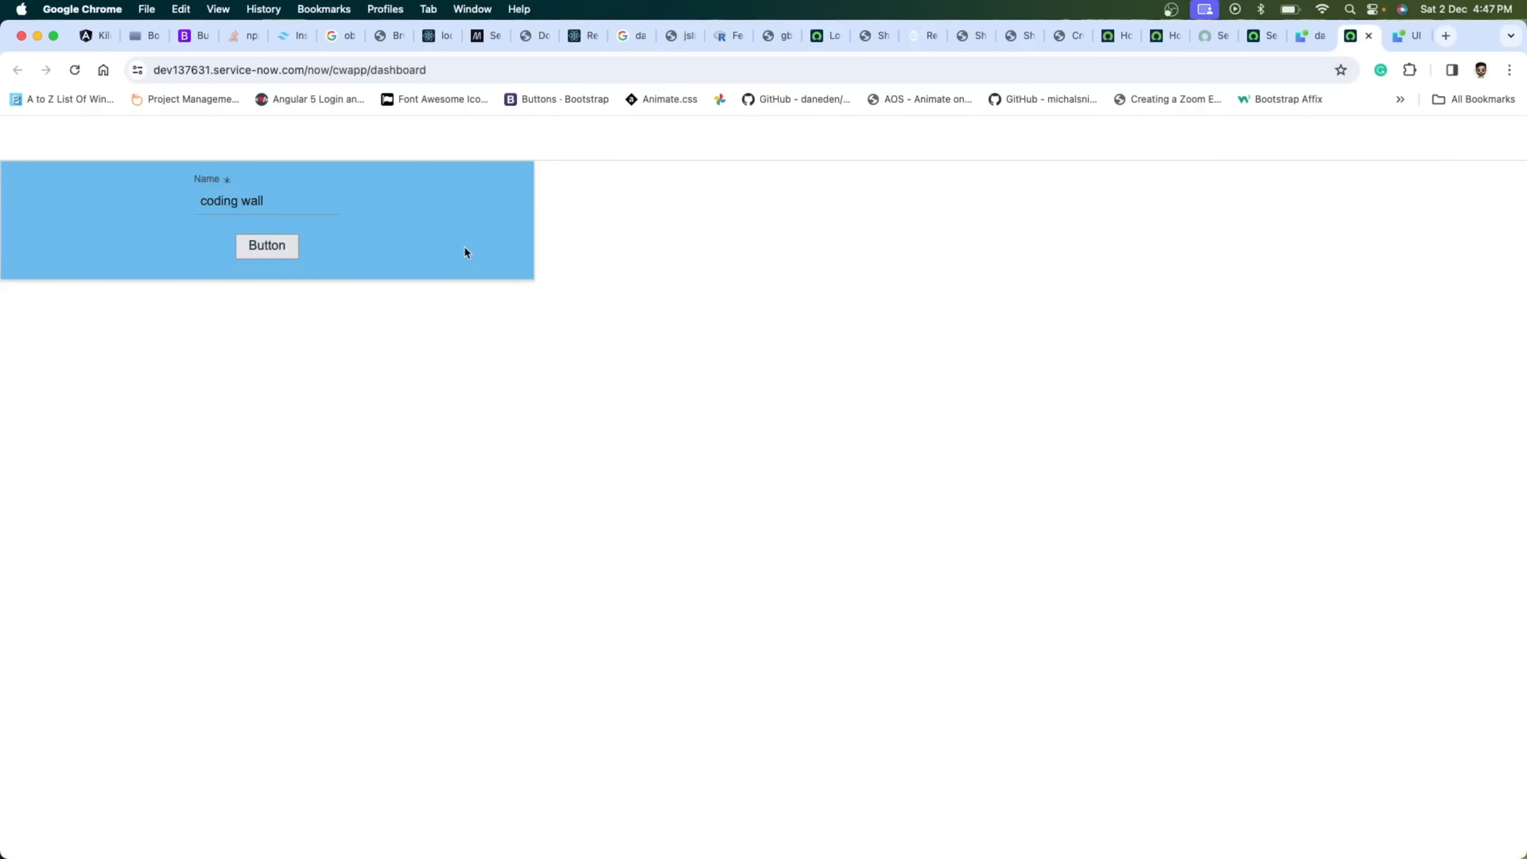
pyautogui.tripleClick(277, 199)
pyautogui.press('BackSpace')
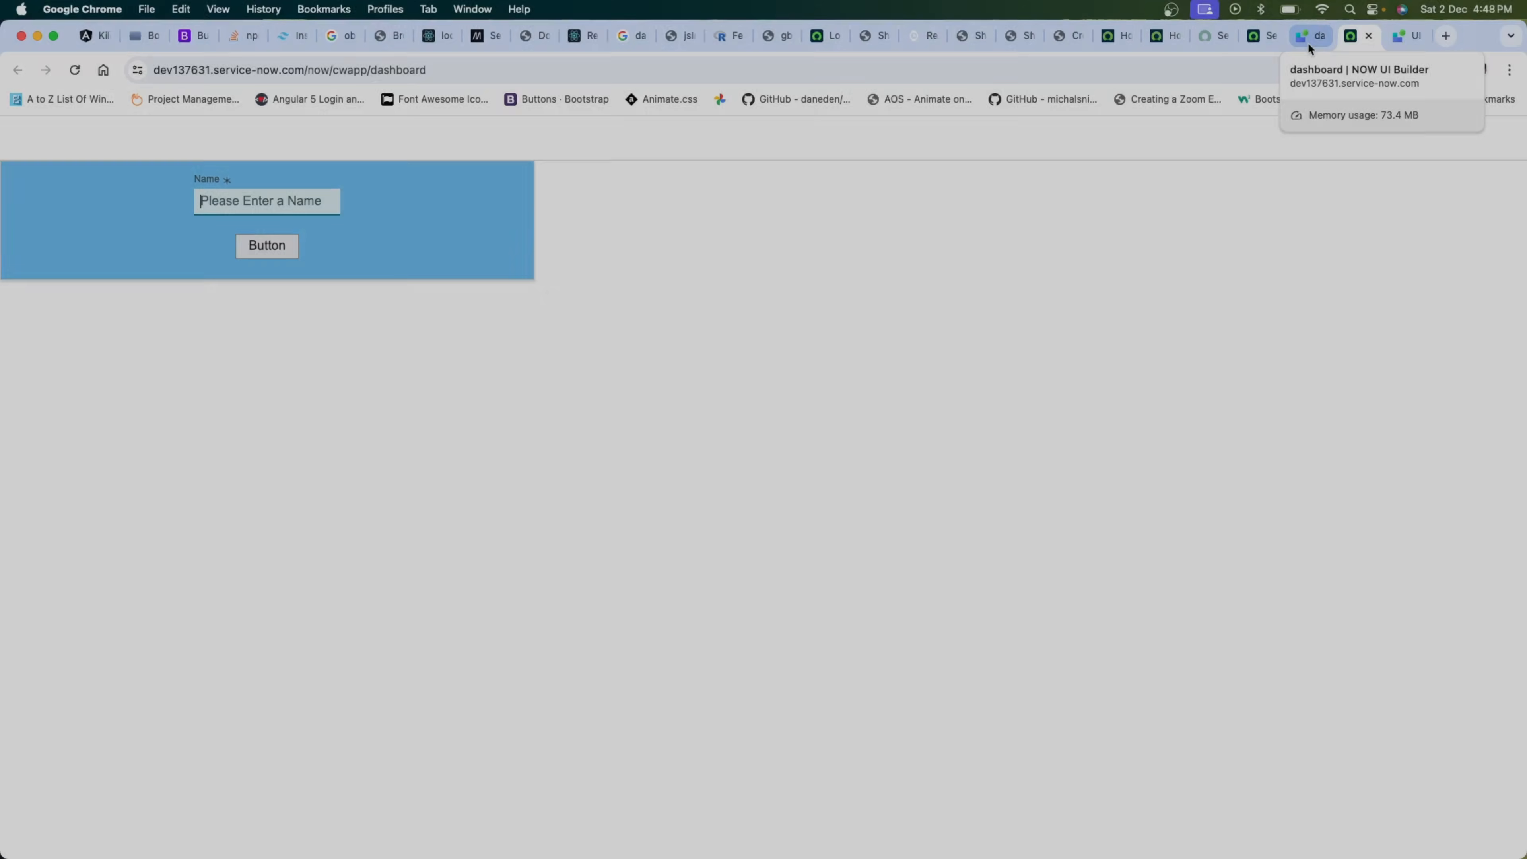
# - Return to the UI Builder editor, close the preview, and open the event handler choices for Button 1's "Button clicked" event
pyautogui.click(1307, 42)
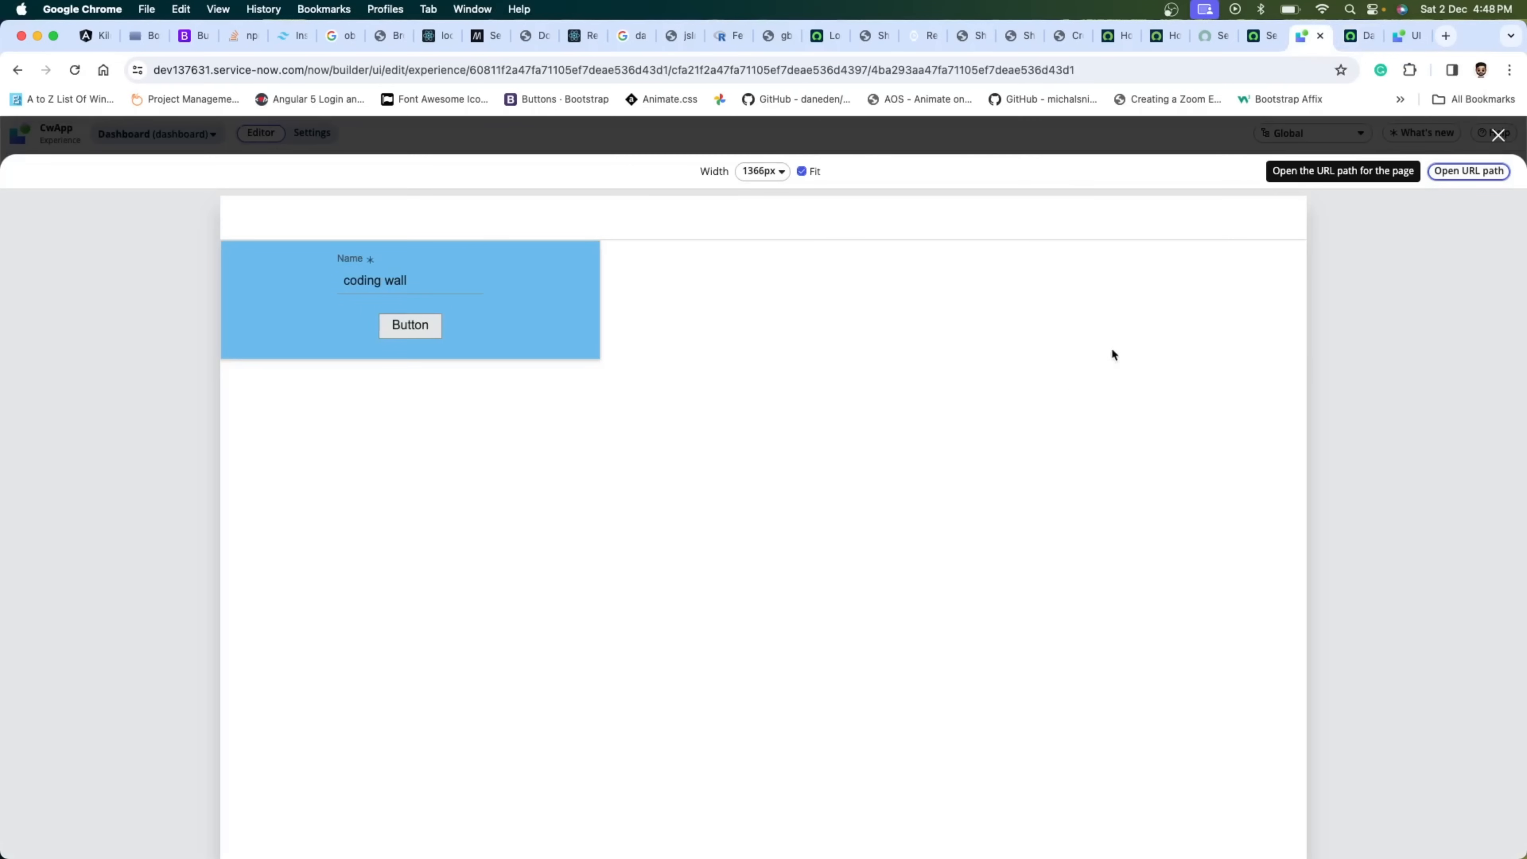
pyautogui.click(1499, 134)
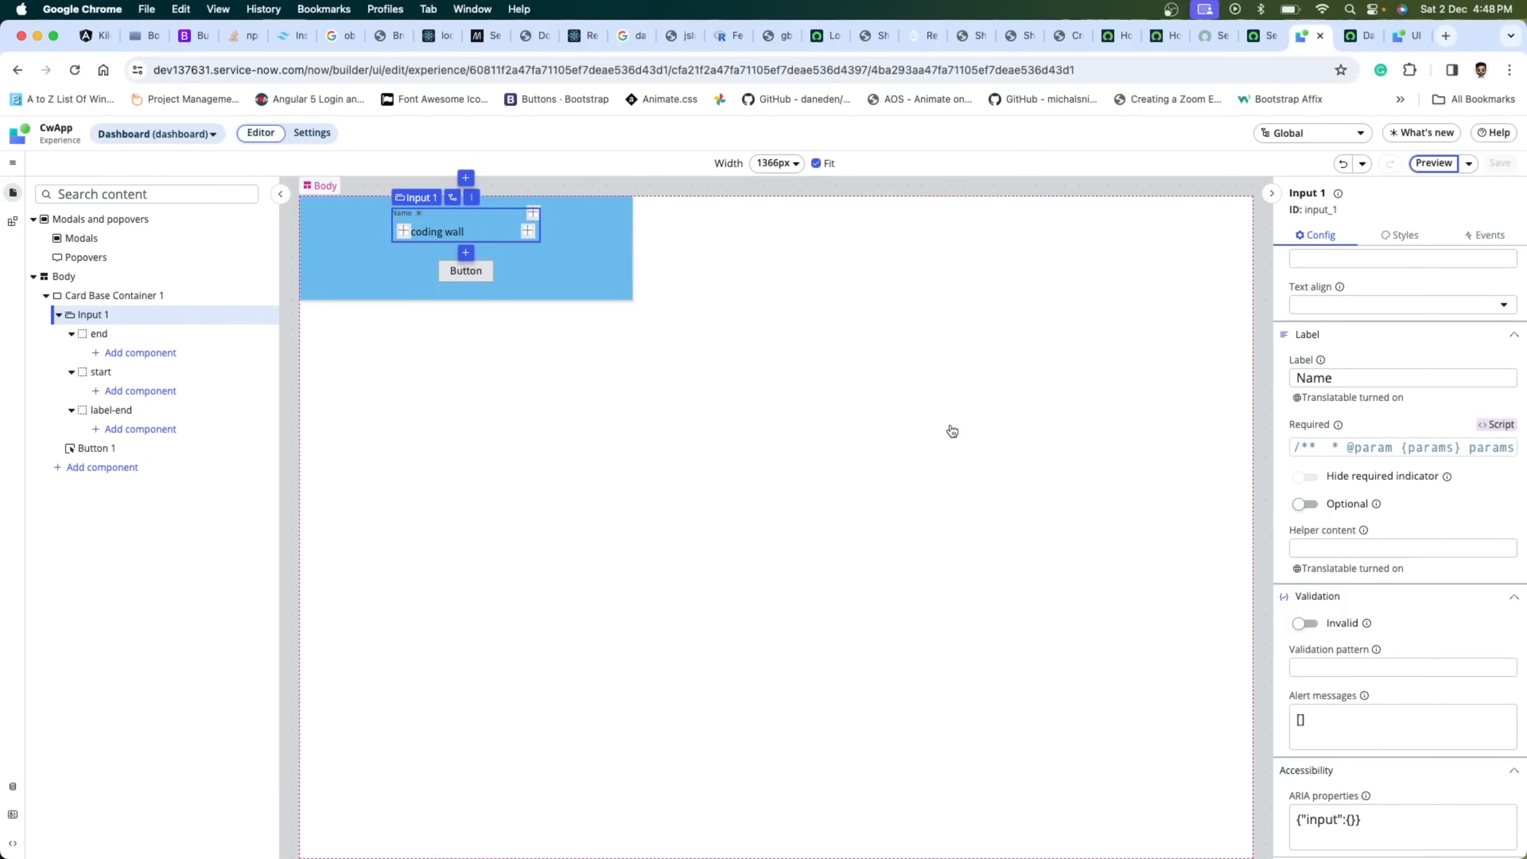
pyautogui.click(481, 272)
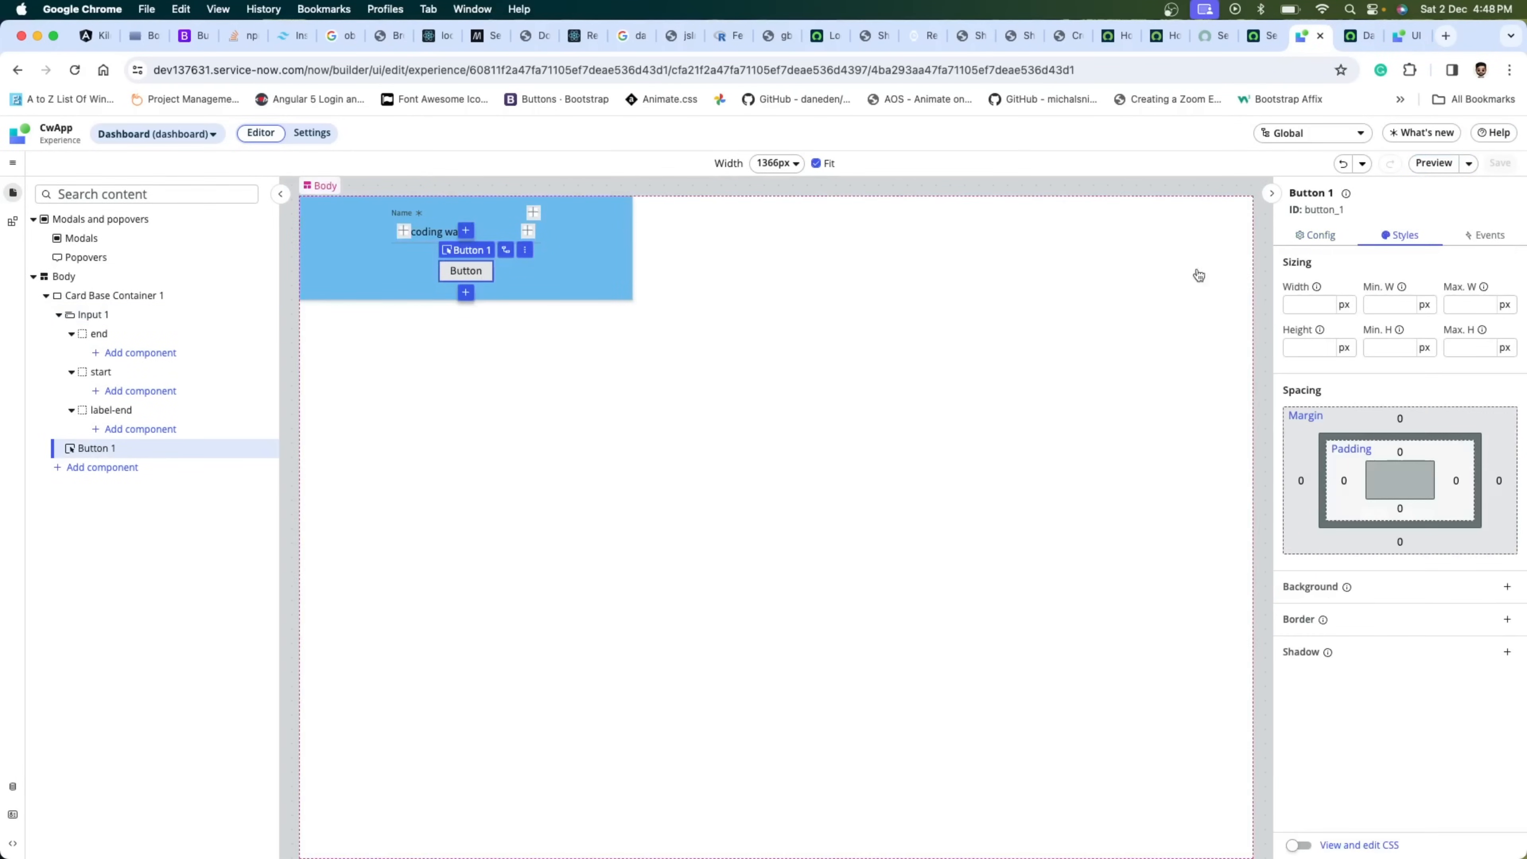
pyautogui.click(1490, 237)
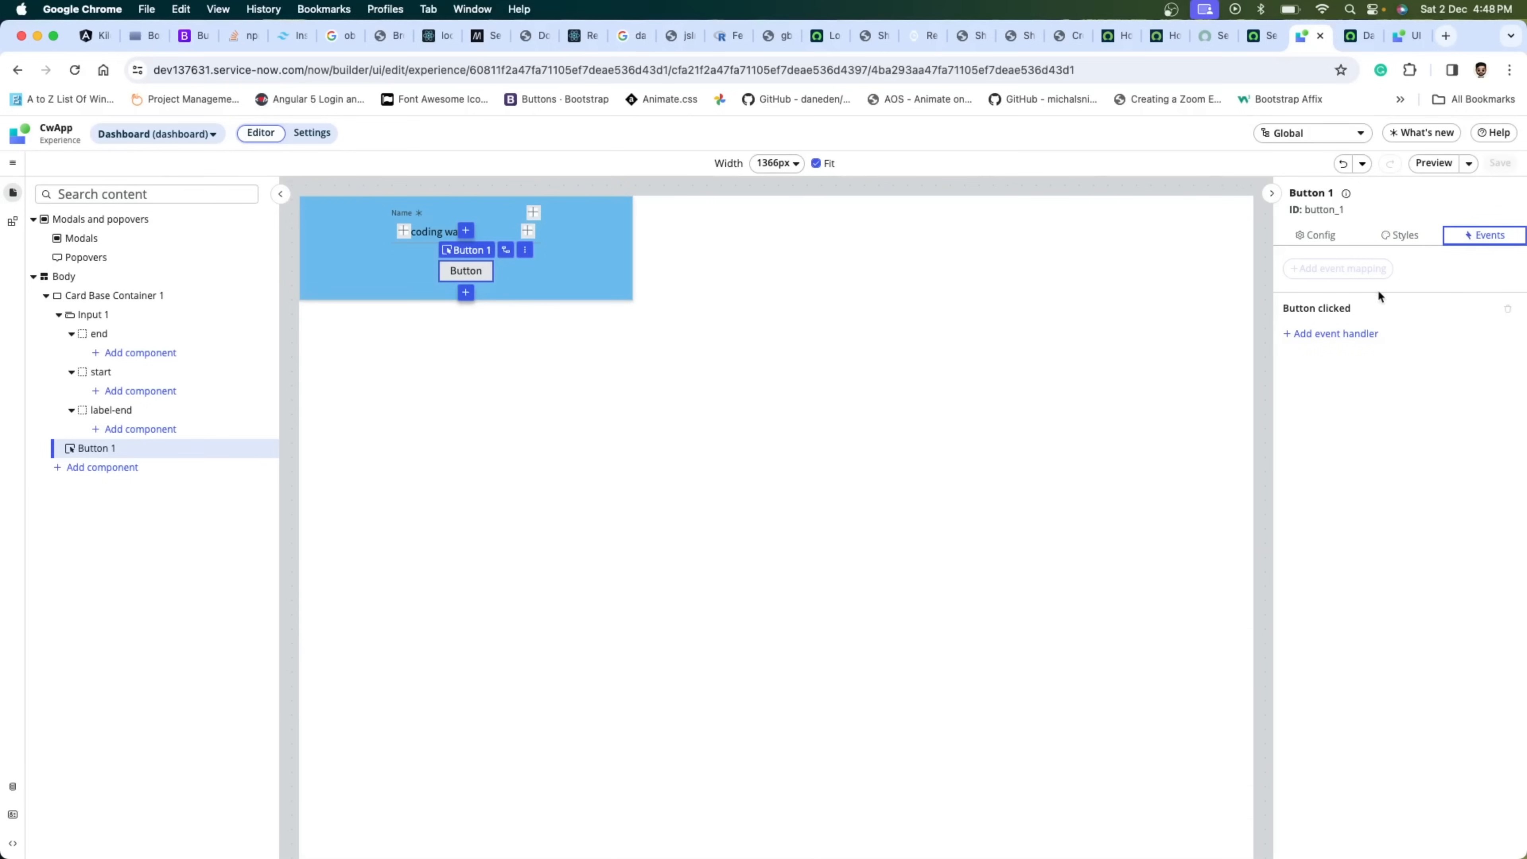
pyautogui.click(1336, 336)
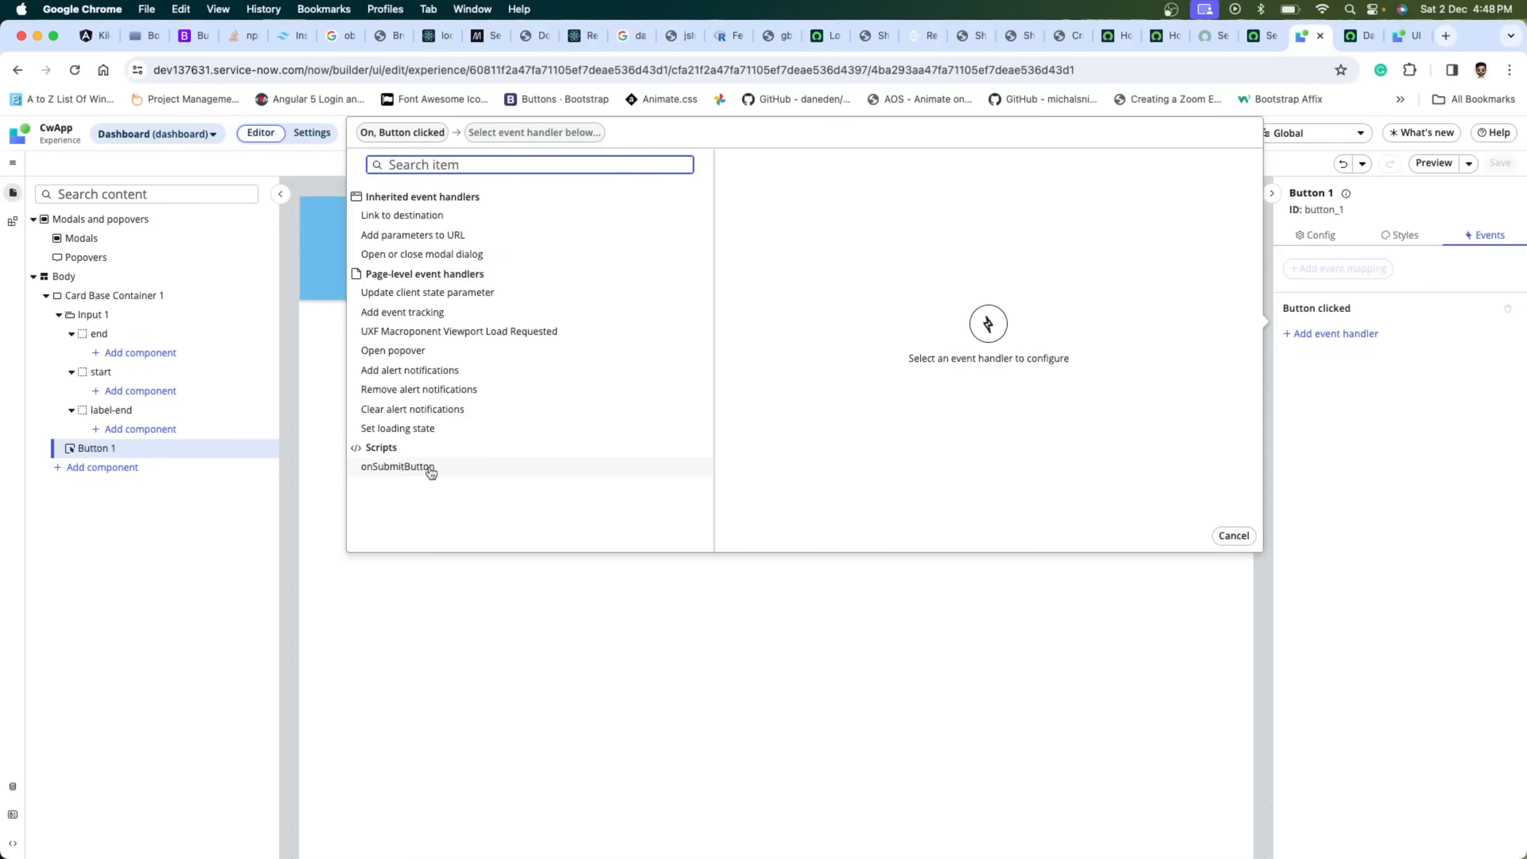
pyautogui.click(369, 446)
pyautogui.moveTo(369, 445); pyautogui.dragTo(403, 452)
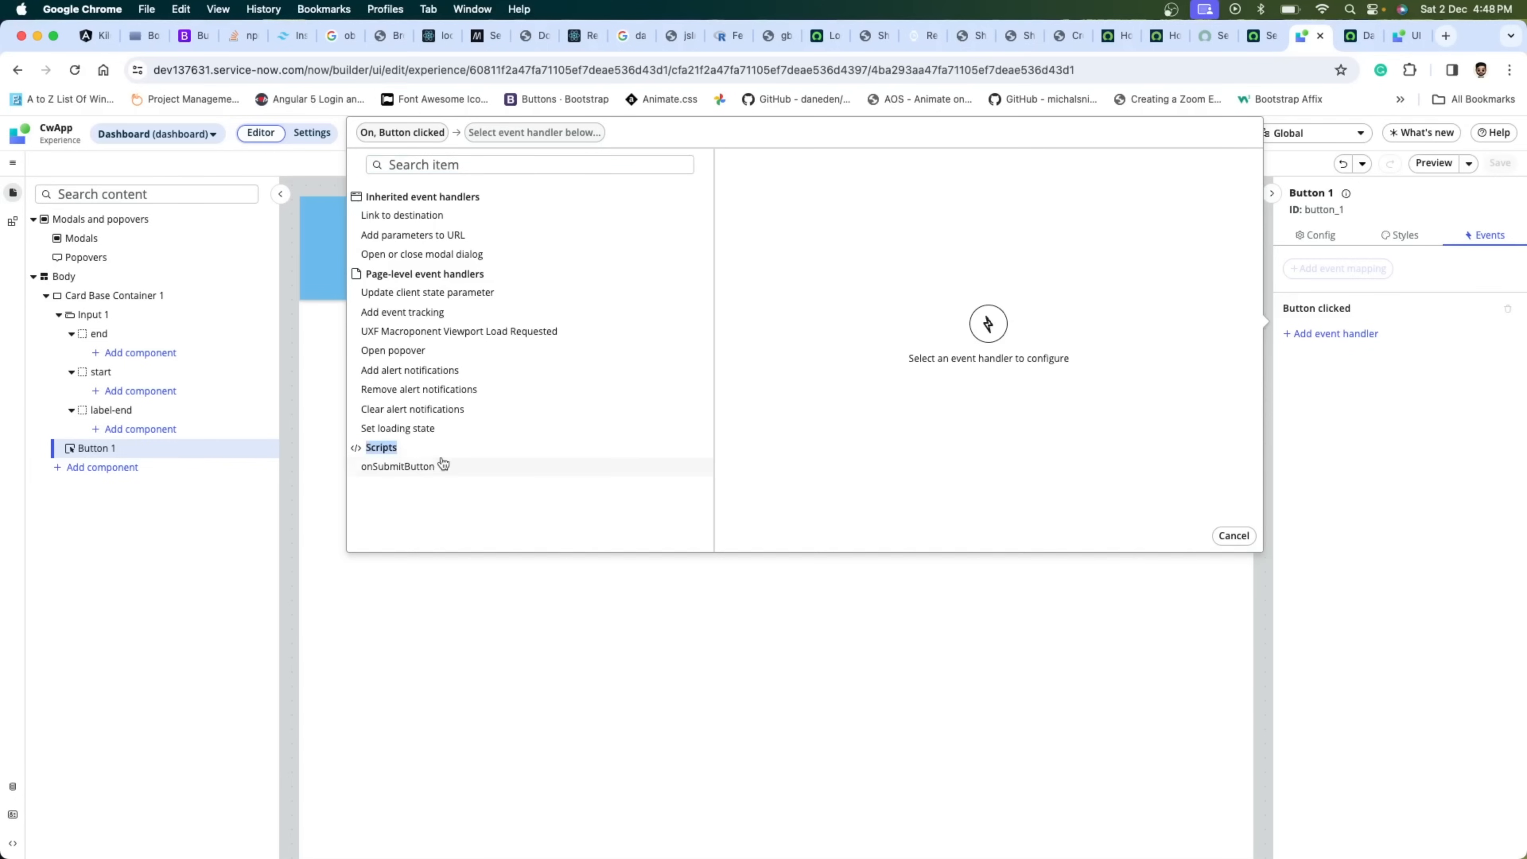
pyautogui.click(436, 471)
pyautogui.click(444, 518)
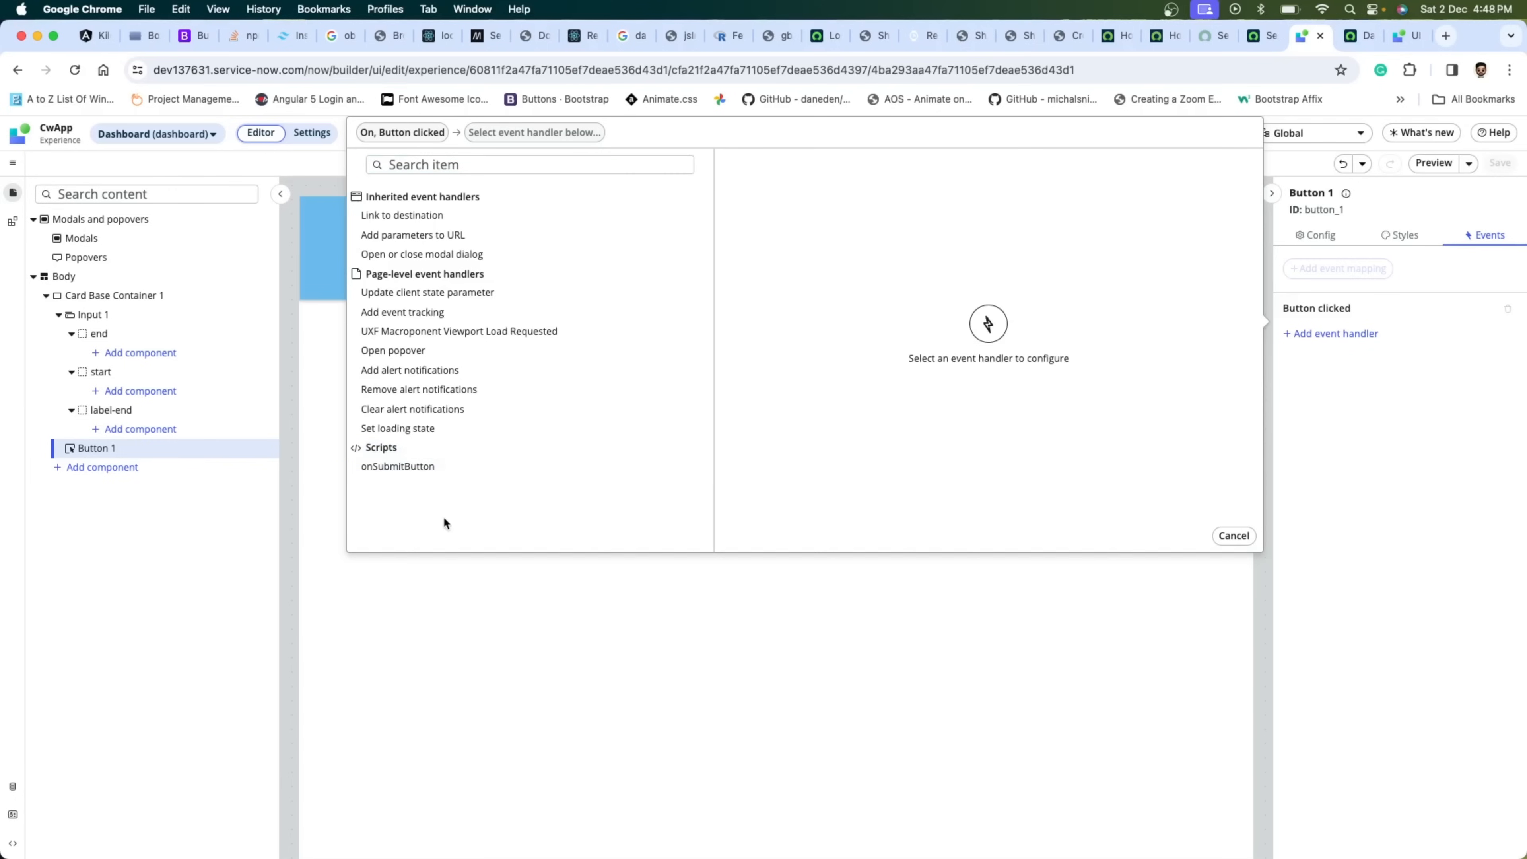
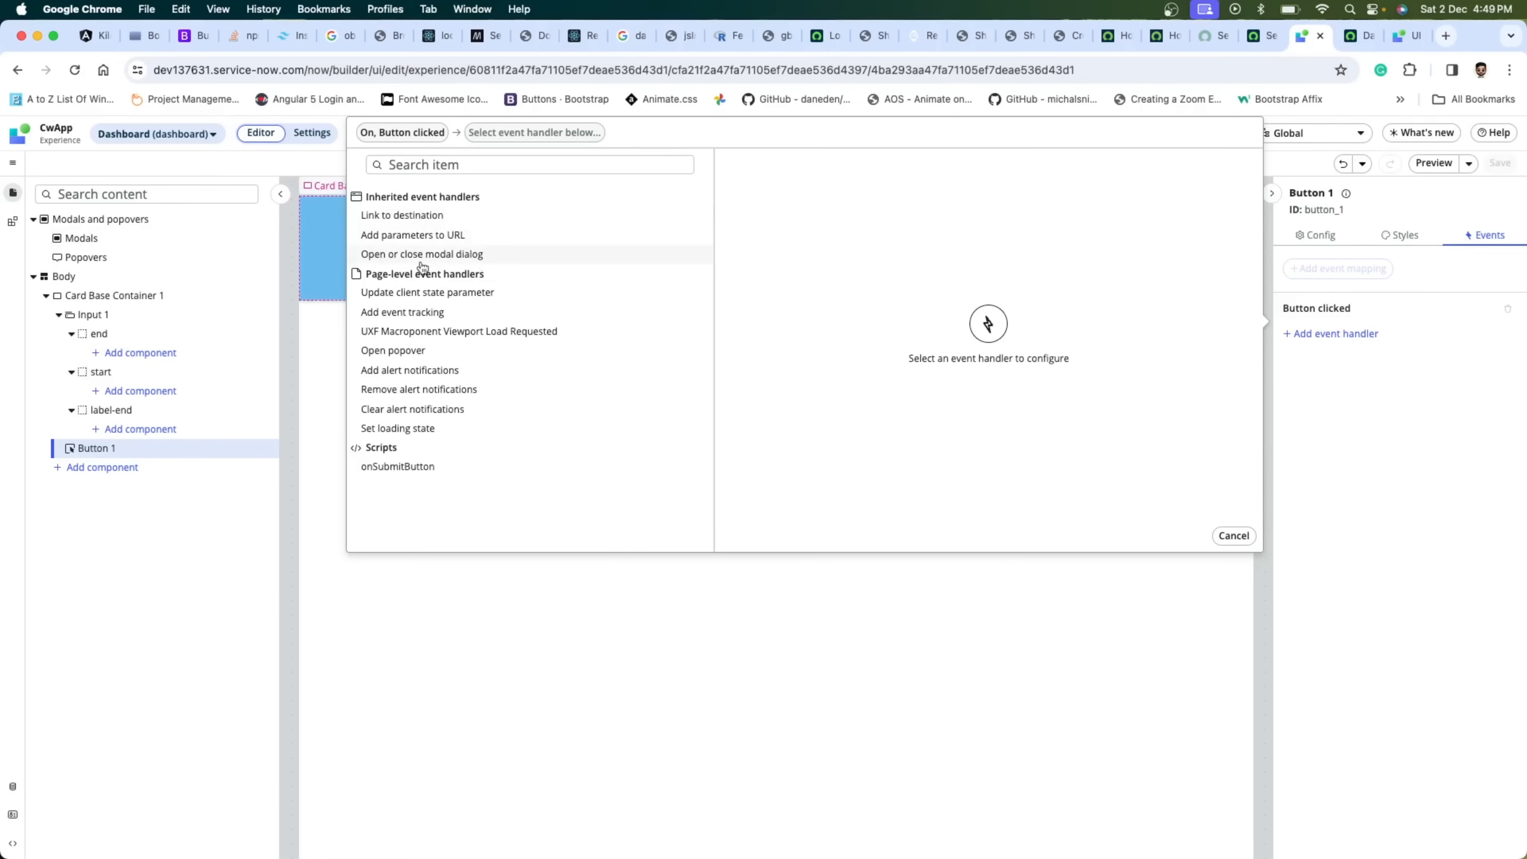
pyautogui.click(423, 222)
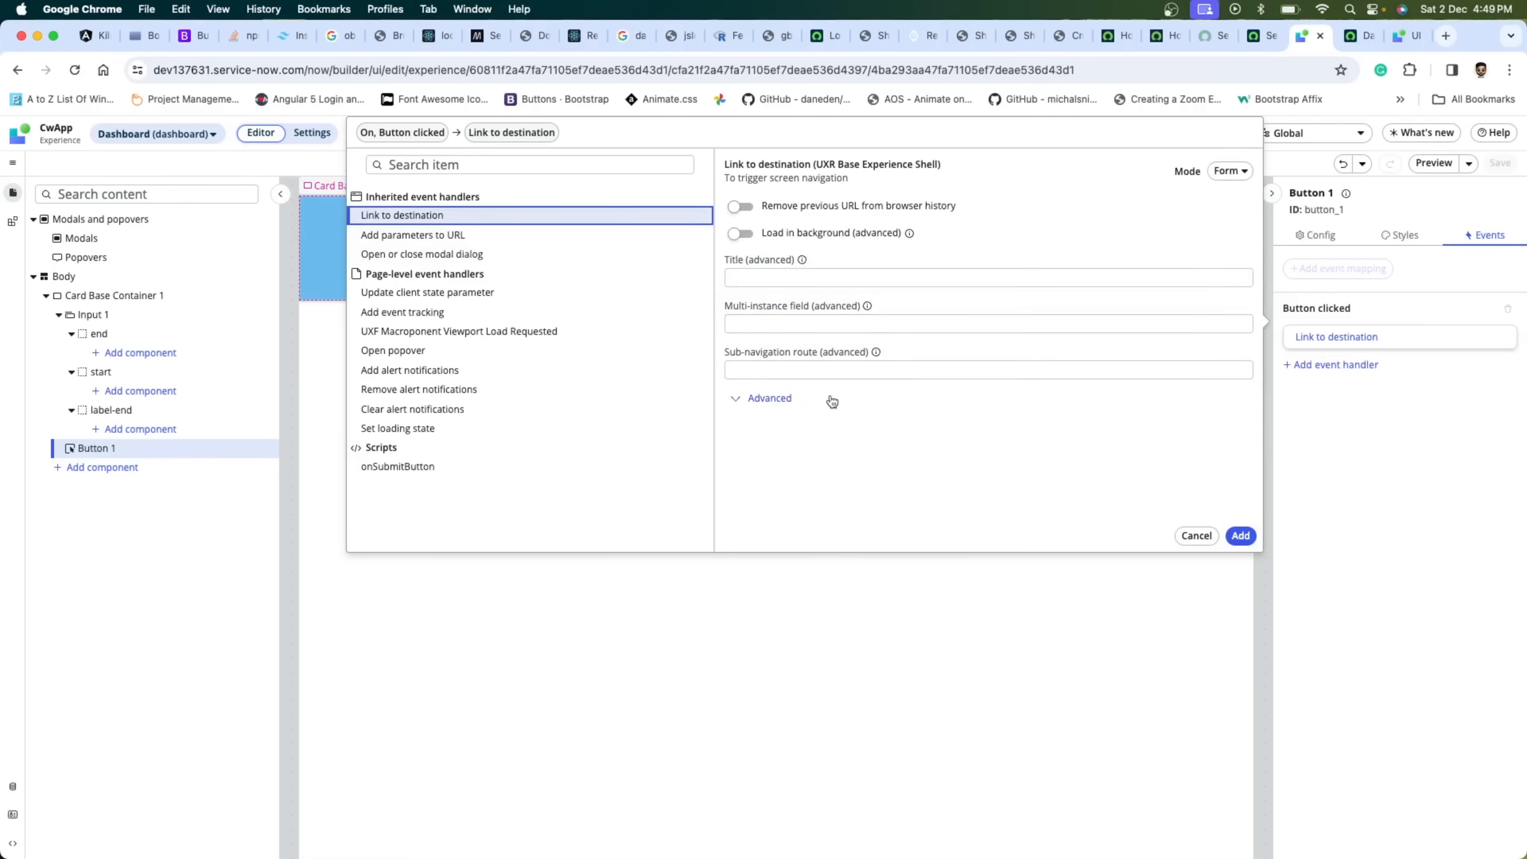
pyautogui.click(775, 400)
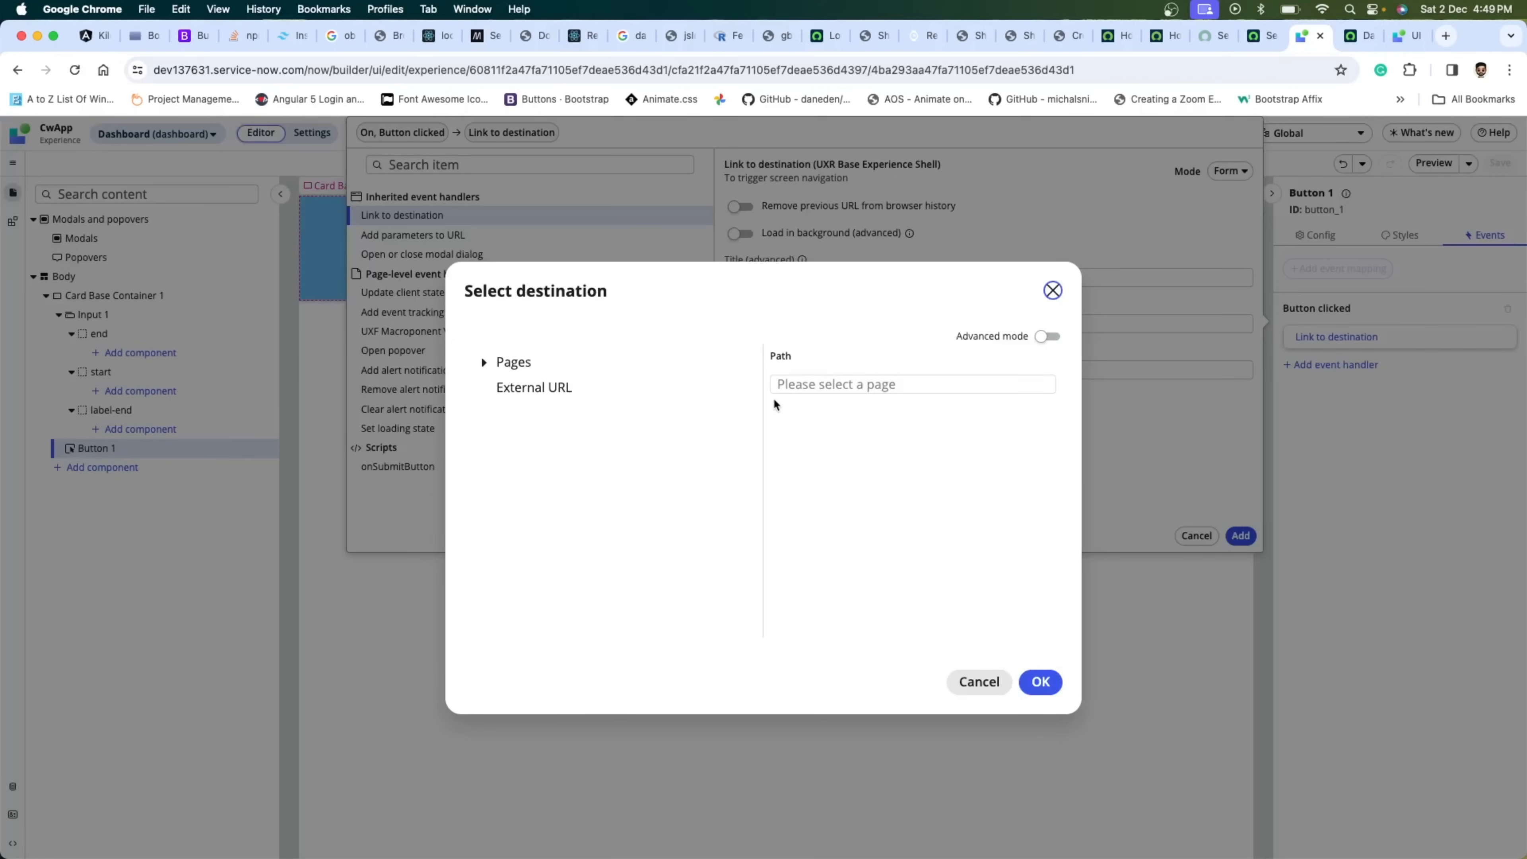
pyautogui.click(486, 364)
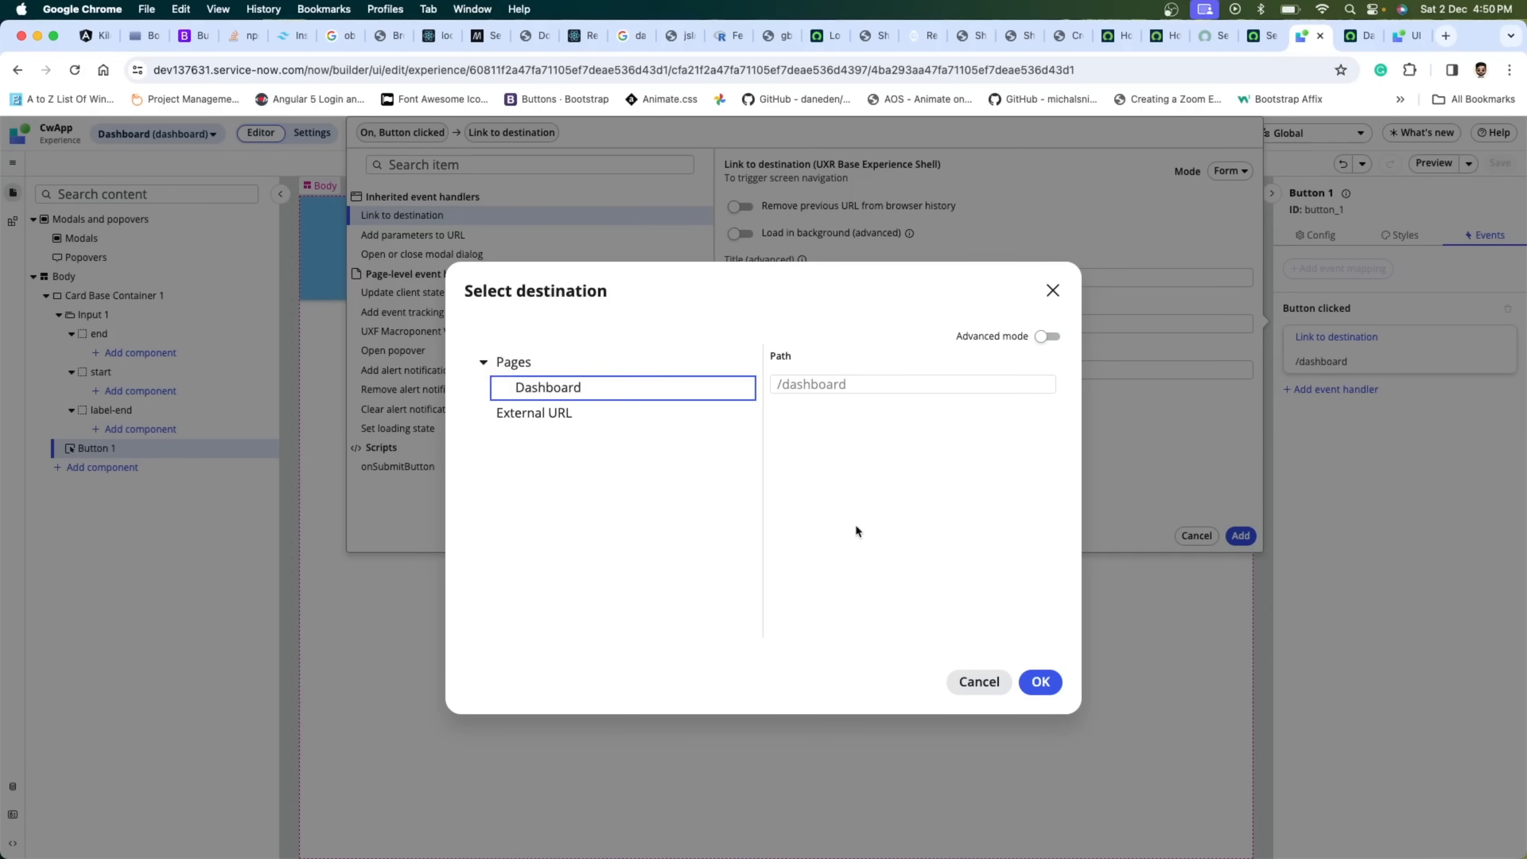
pyautogui.click(1052, 289)
pyautogui.click(1190, 545)
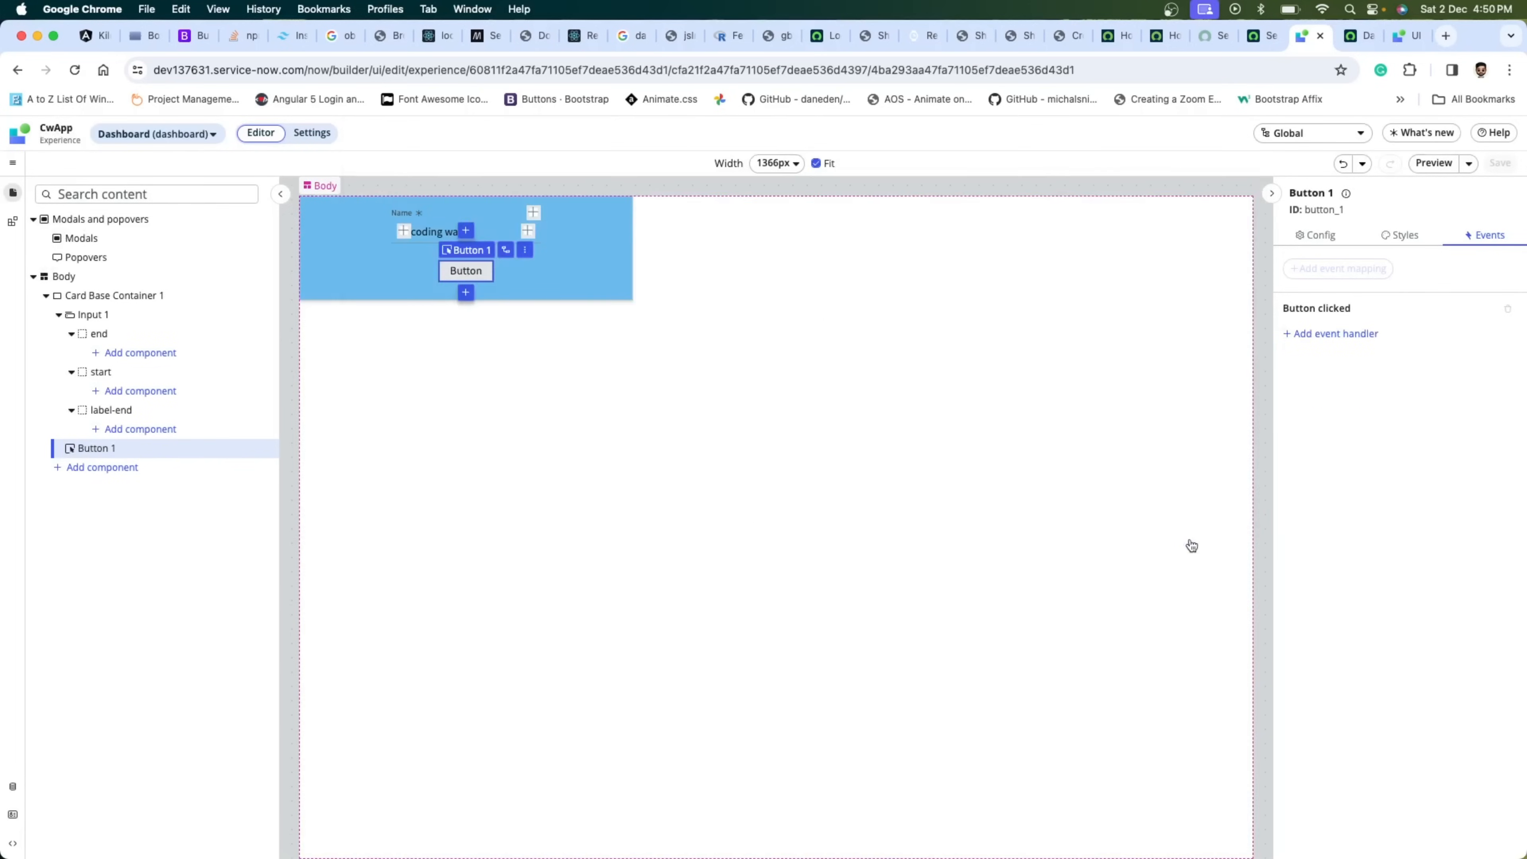
# - Leave the dashboard editor for the list of all experiences and open the CwApp experience's overview
pyautogui.click(306, 134)
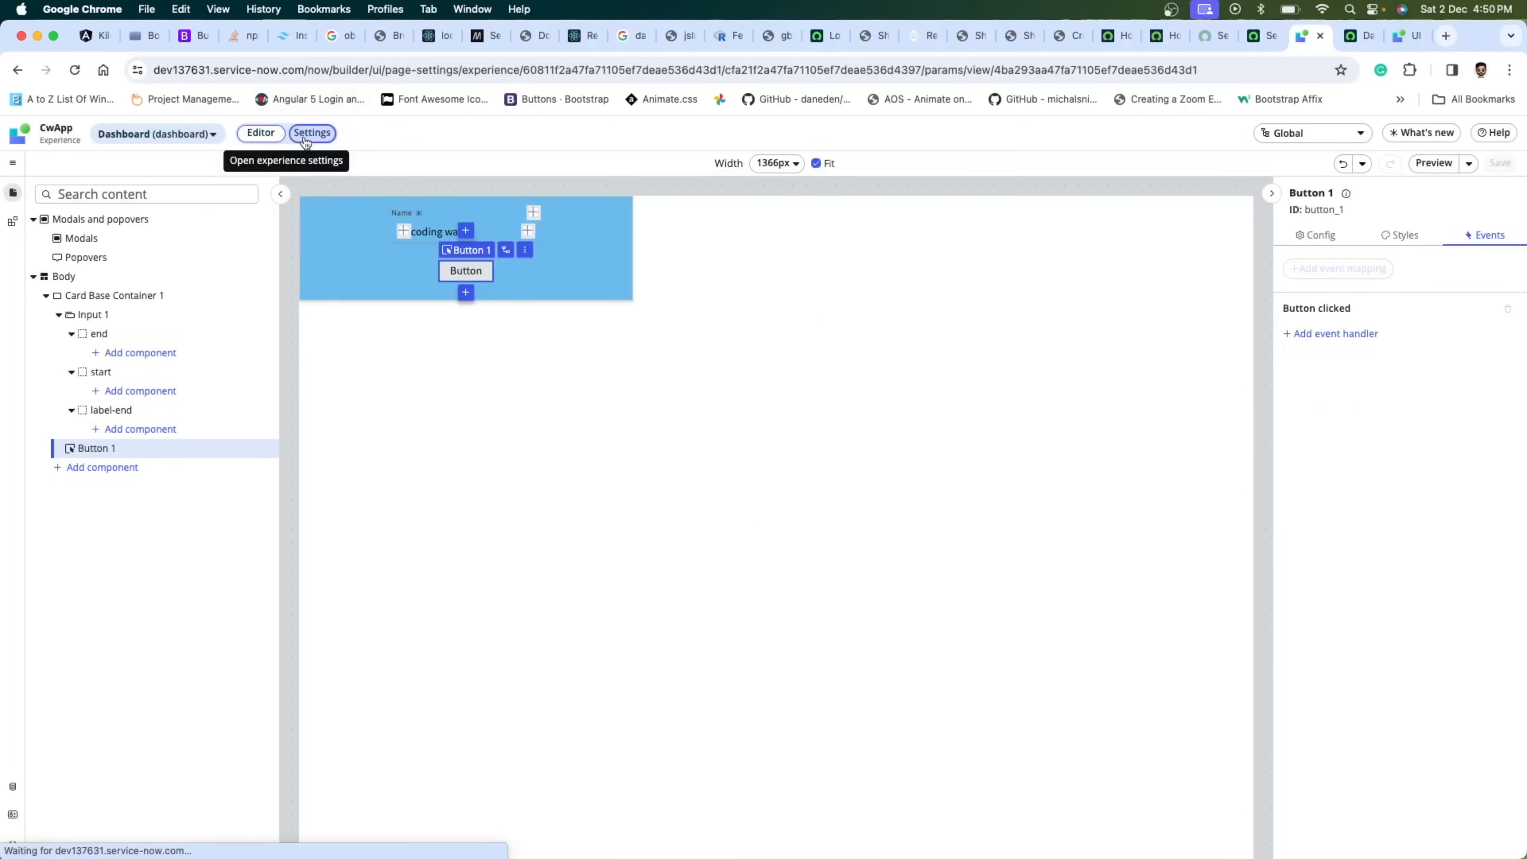
pyautogui.click(135, 134)
pyautogui.click(139, 237)
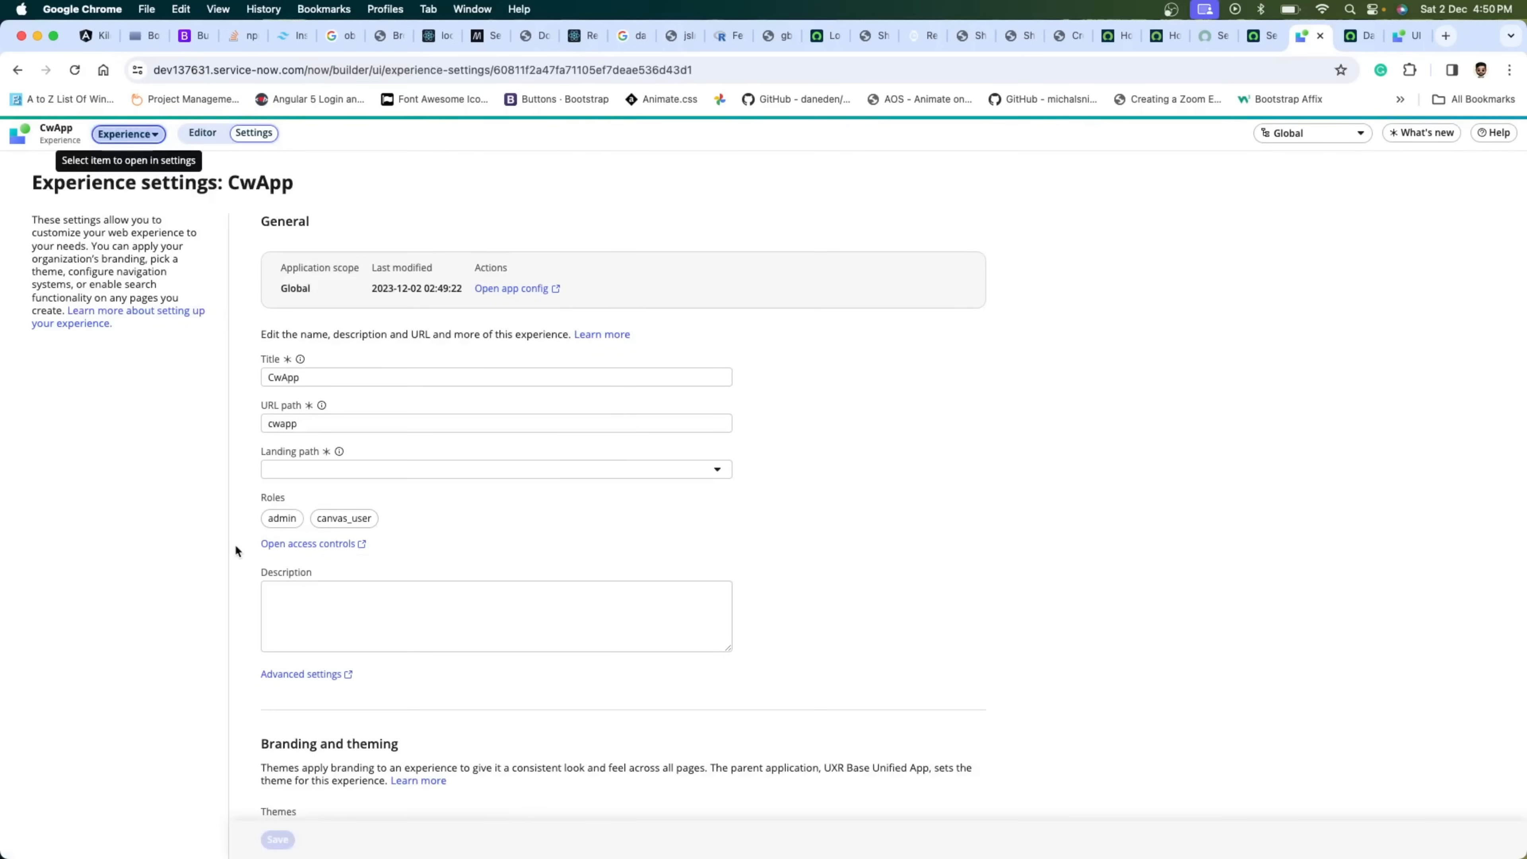
pyautogui.click(135, 133)
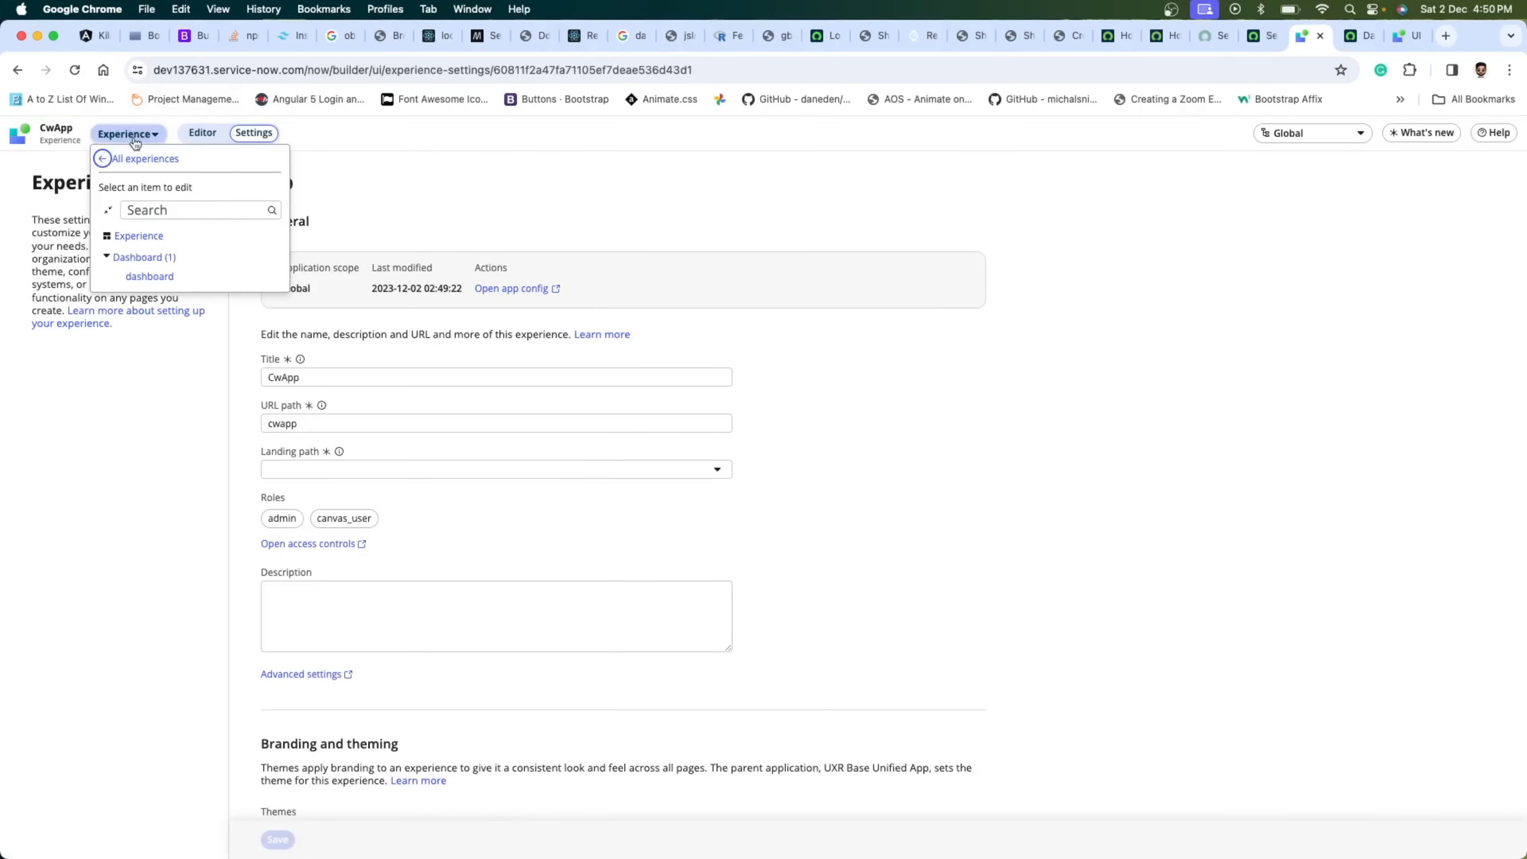
pyautogui.click(153, 161)
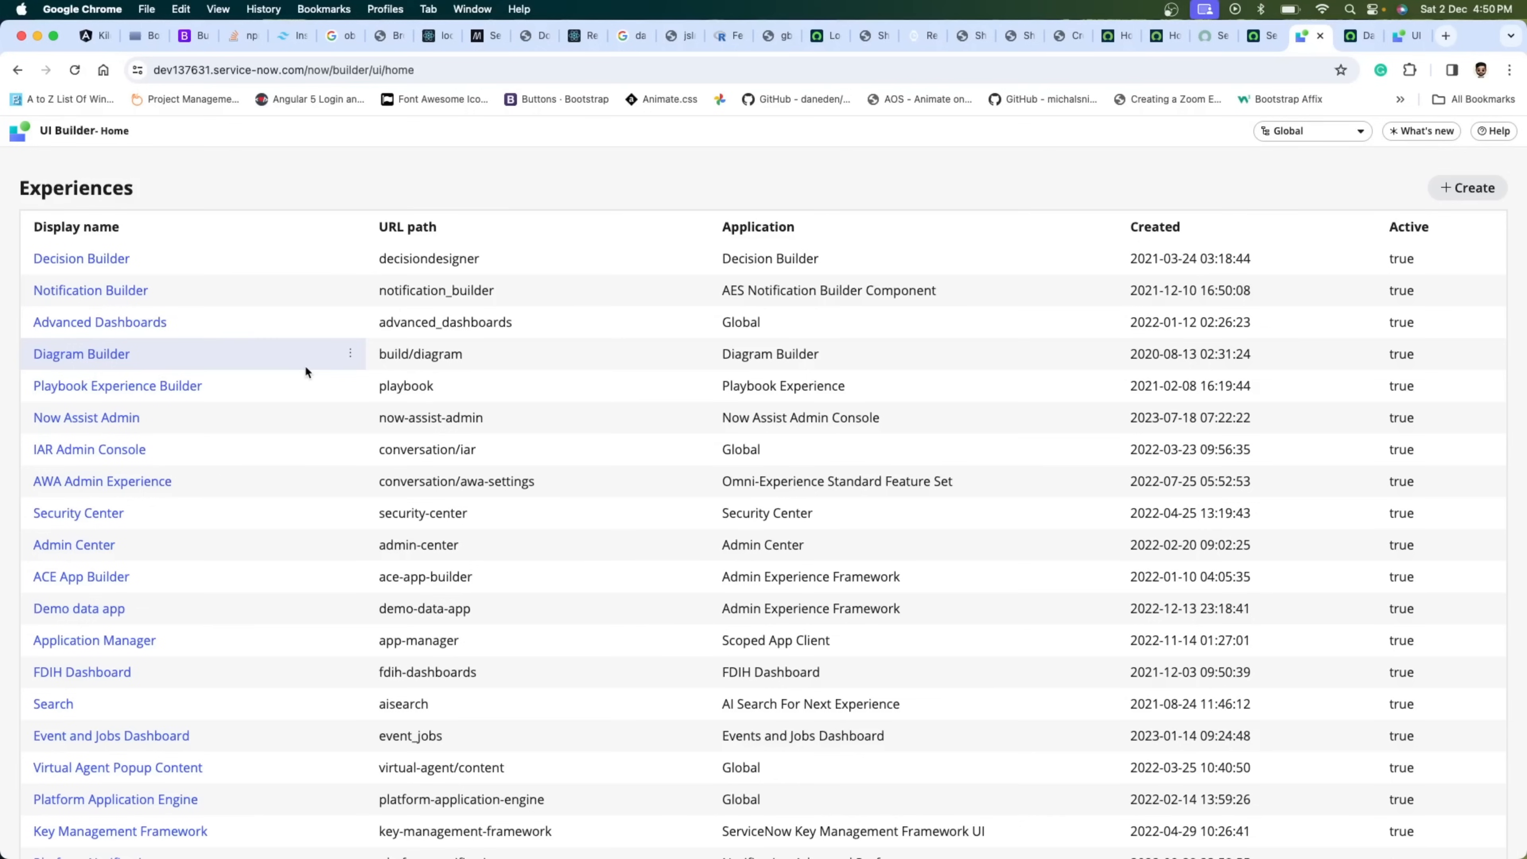
pyautogui.scroll(-10, 679, 641)
pyautogui.scroll(7, 679, 646)
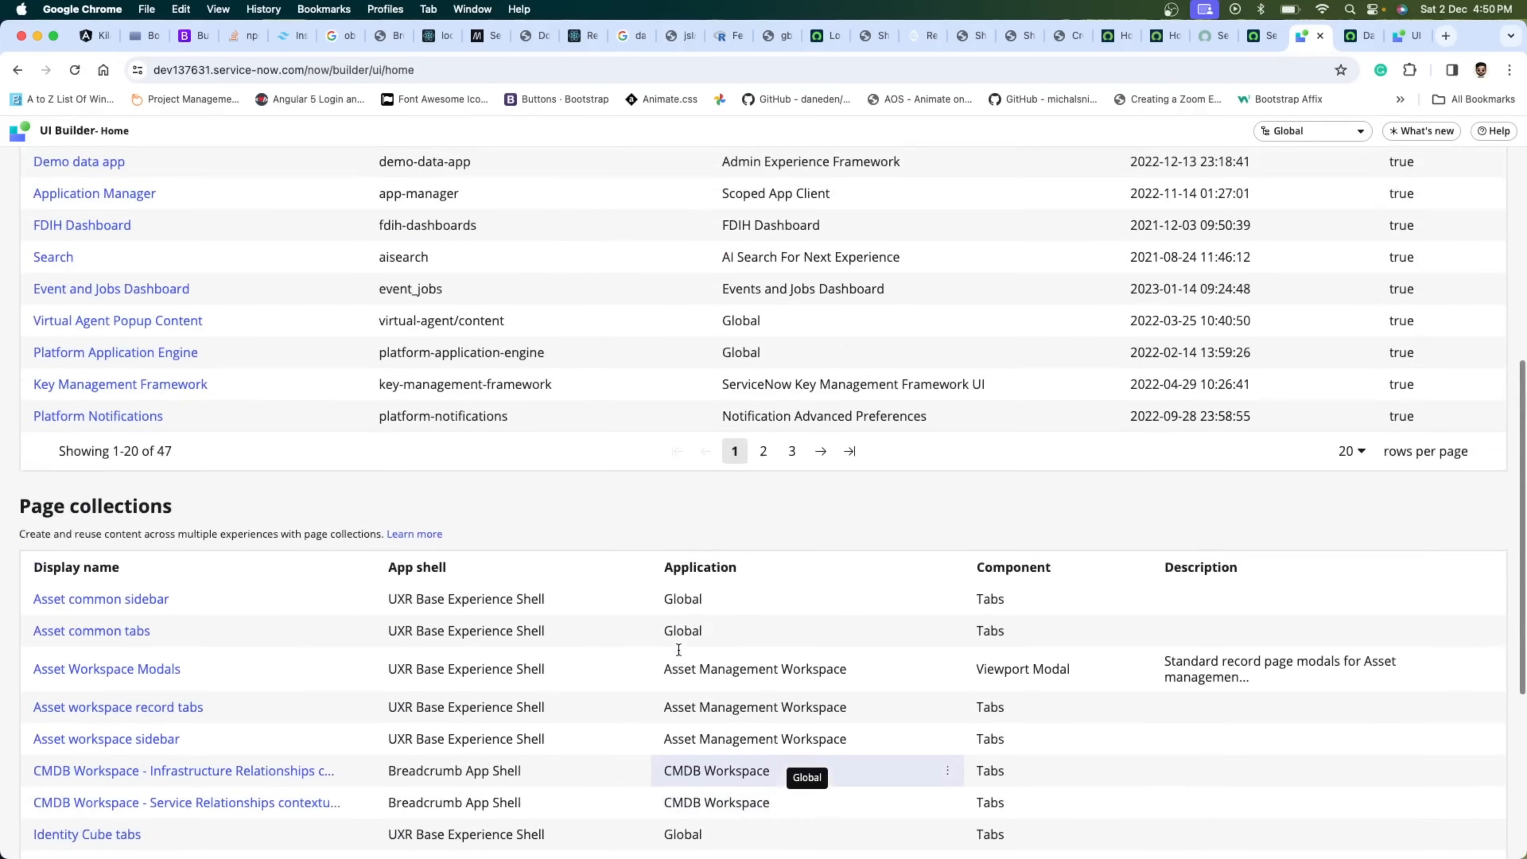
pyautogui.click(763, 517)
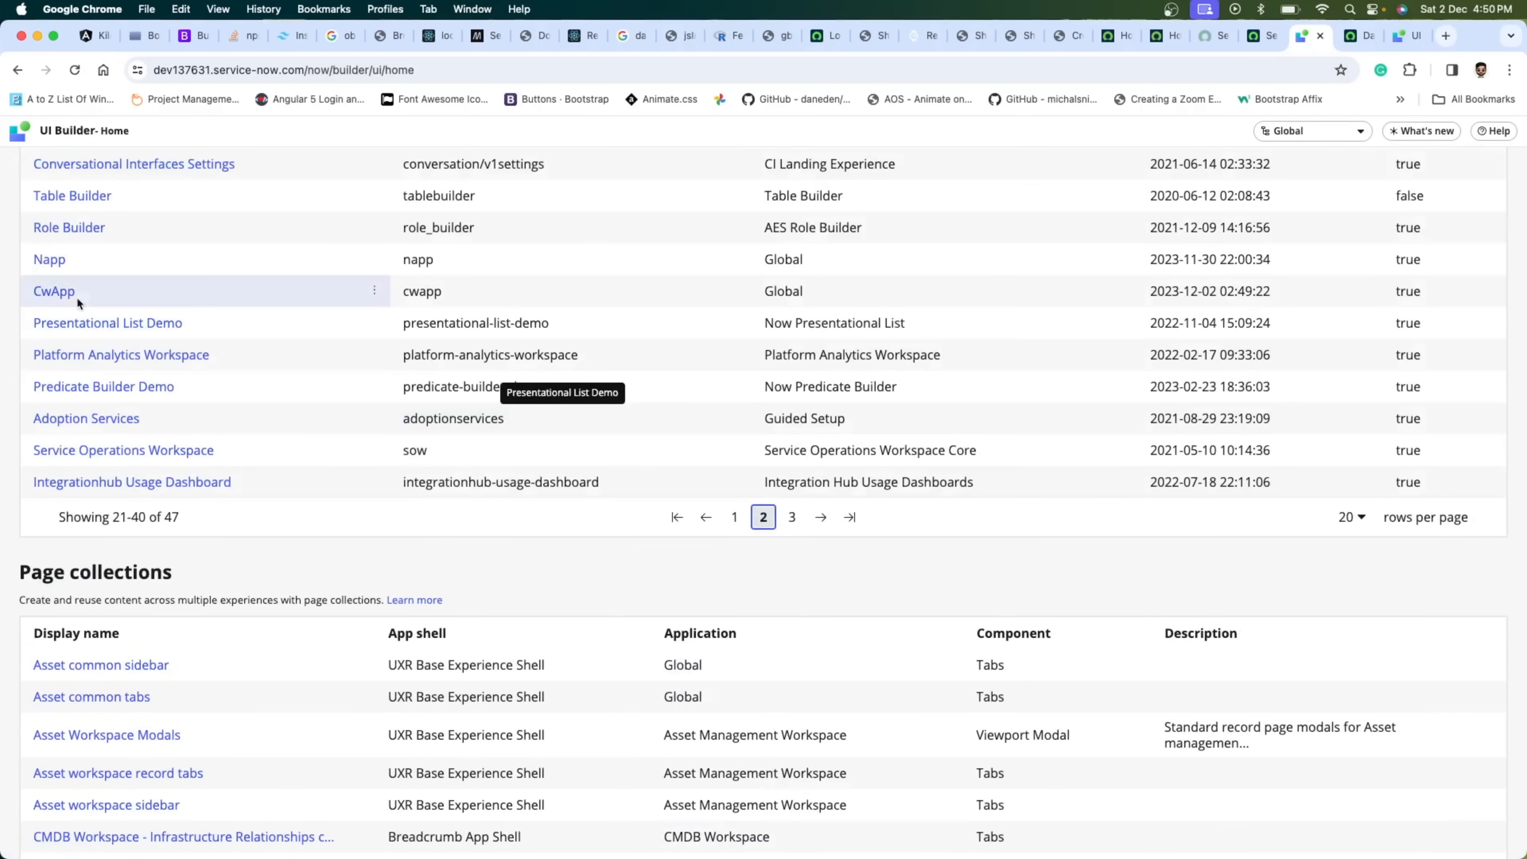
pyautogui.click(54, 291)
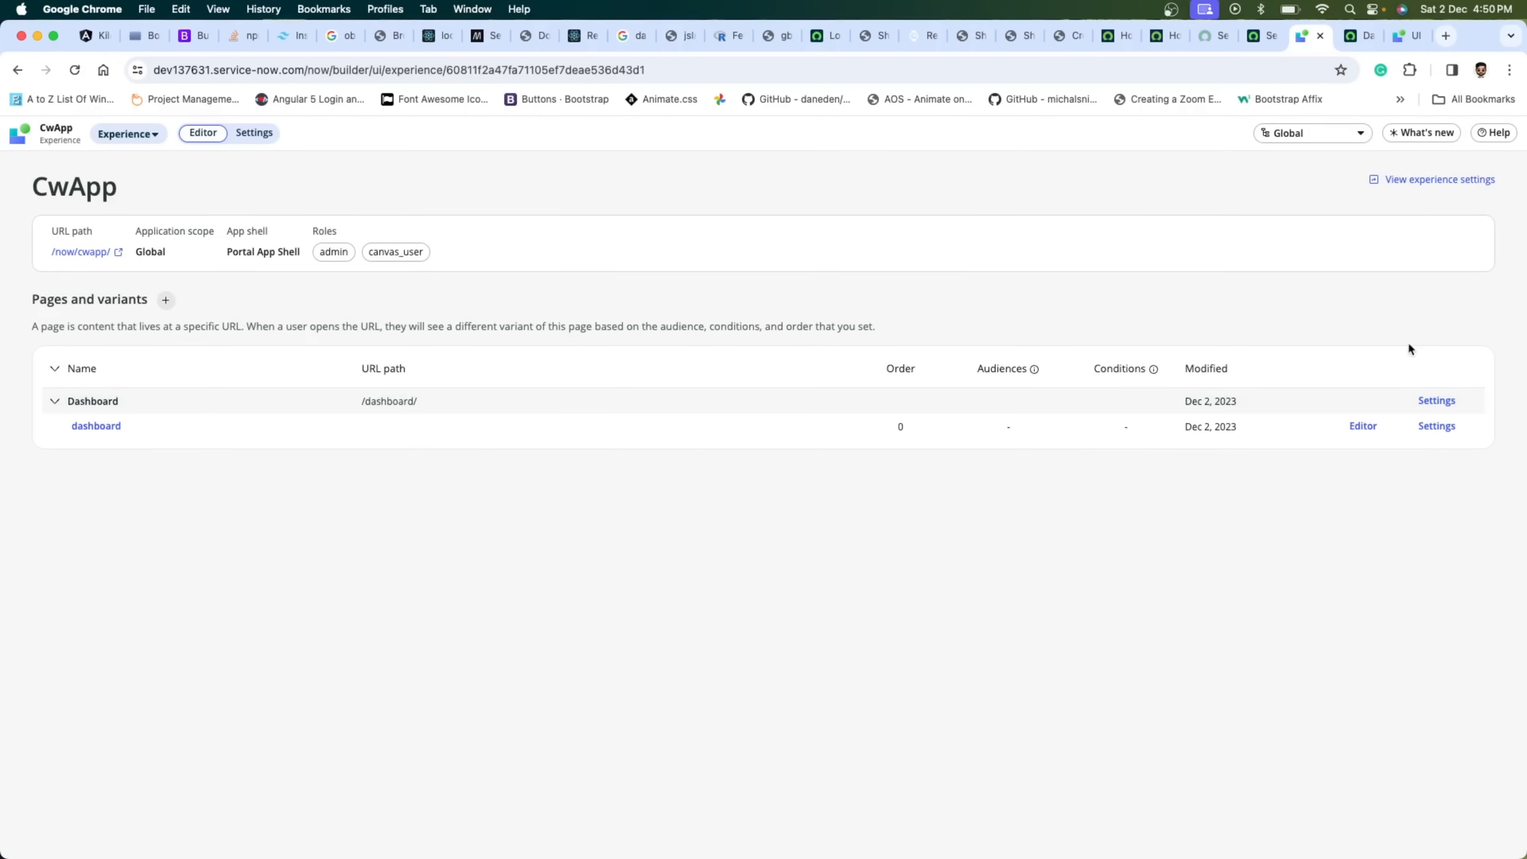
# - Start a new CwApp page from scratch instead of from a template, and name it user
pyautogui.click(166, 300)
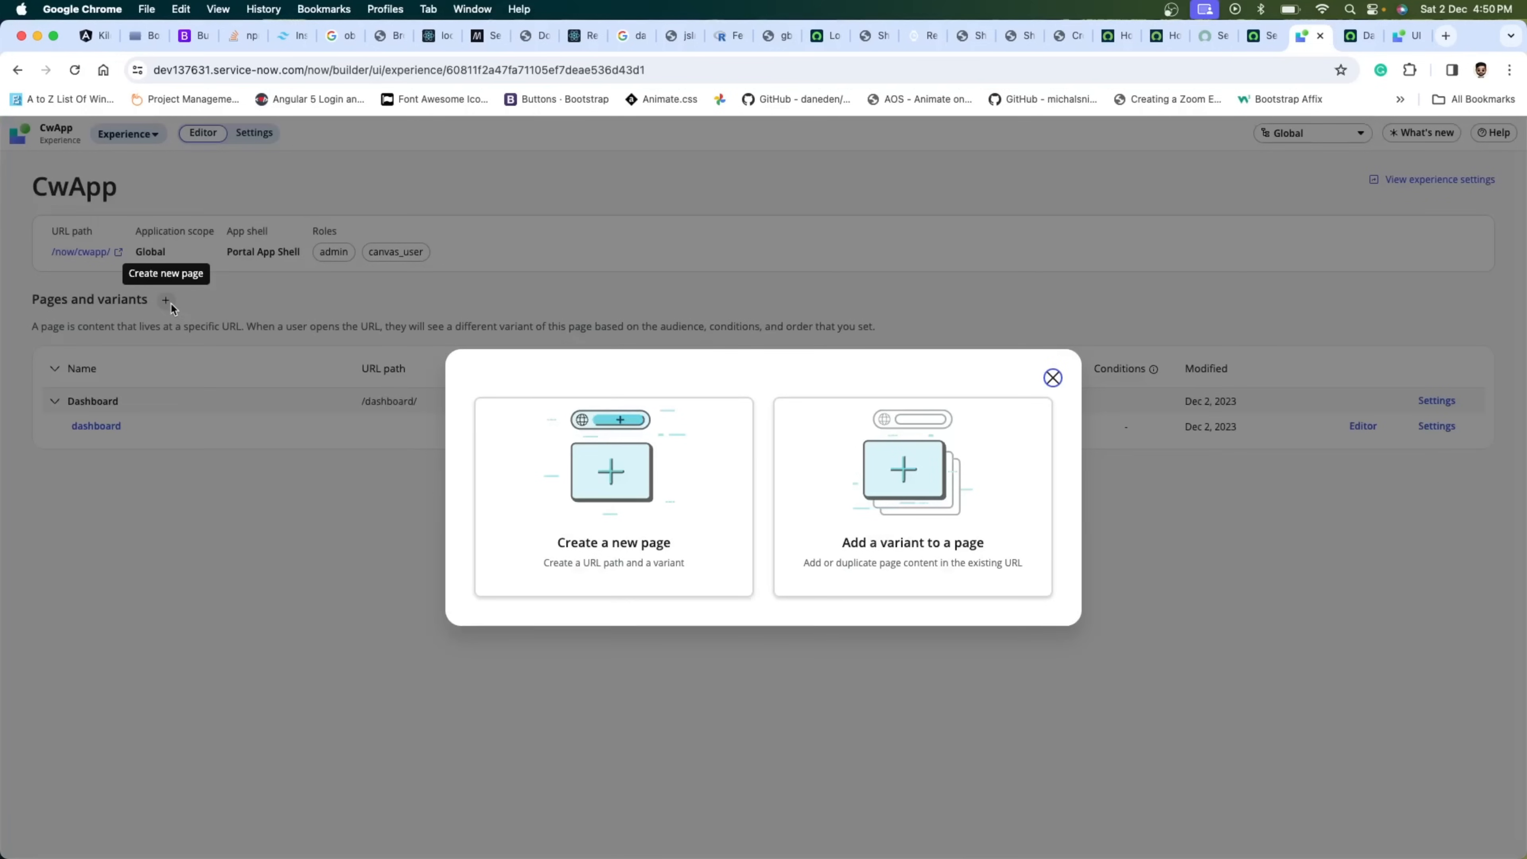
pyautogui.click(639, 496)
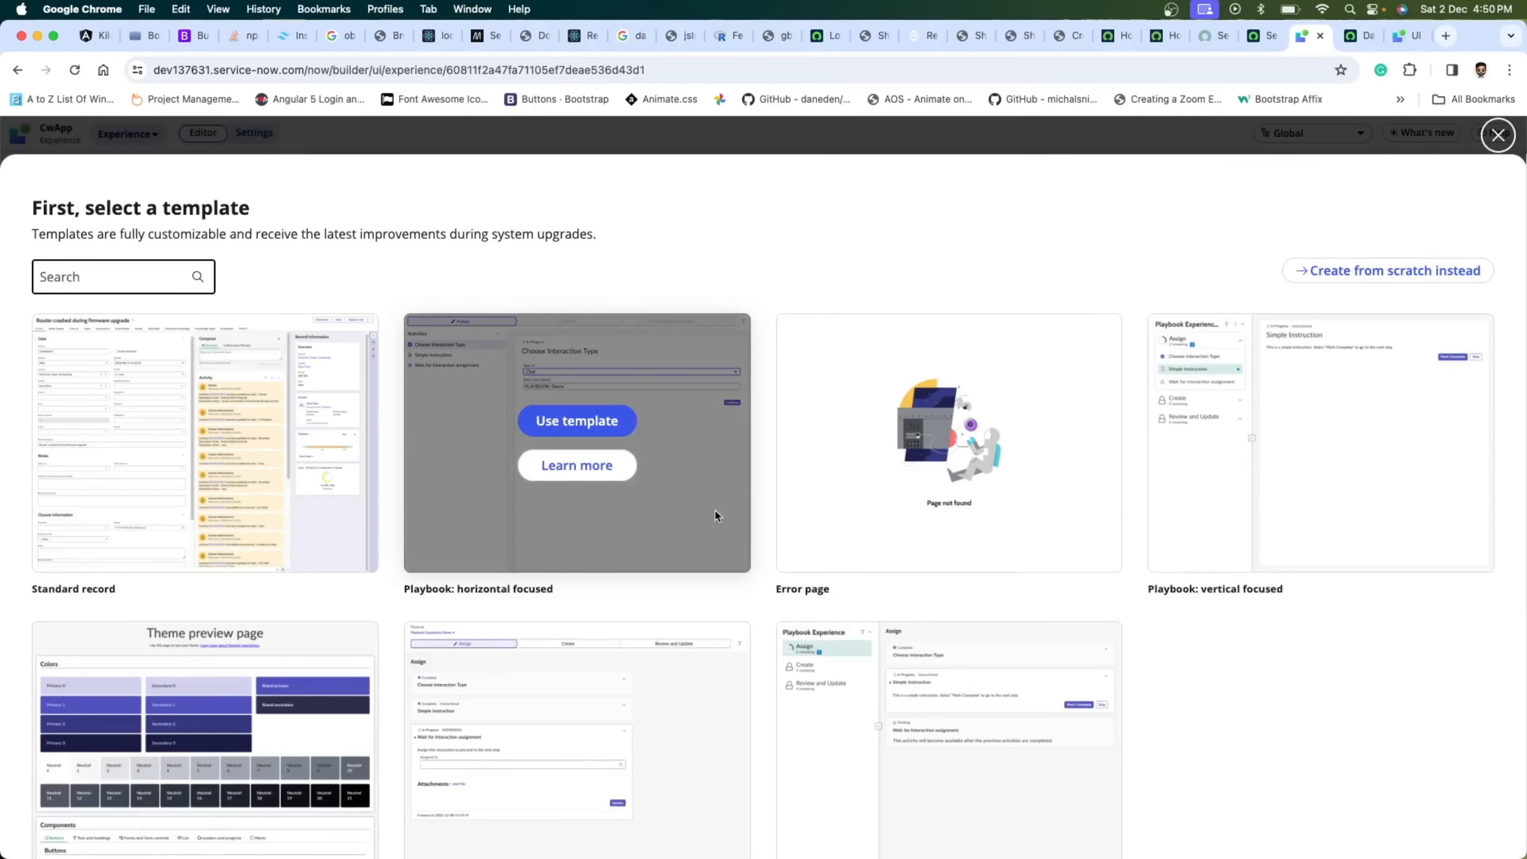
pyautogui.scroll(-2, 757, 557)
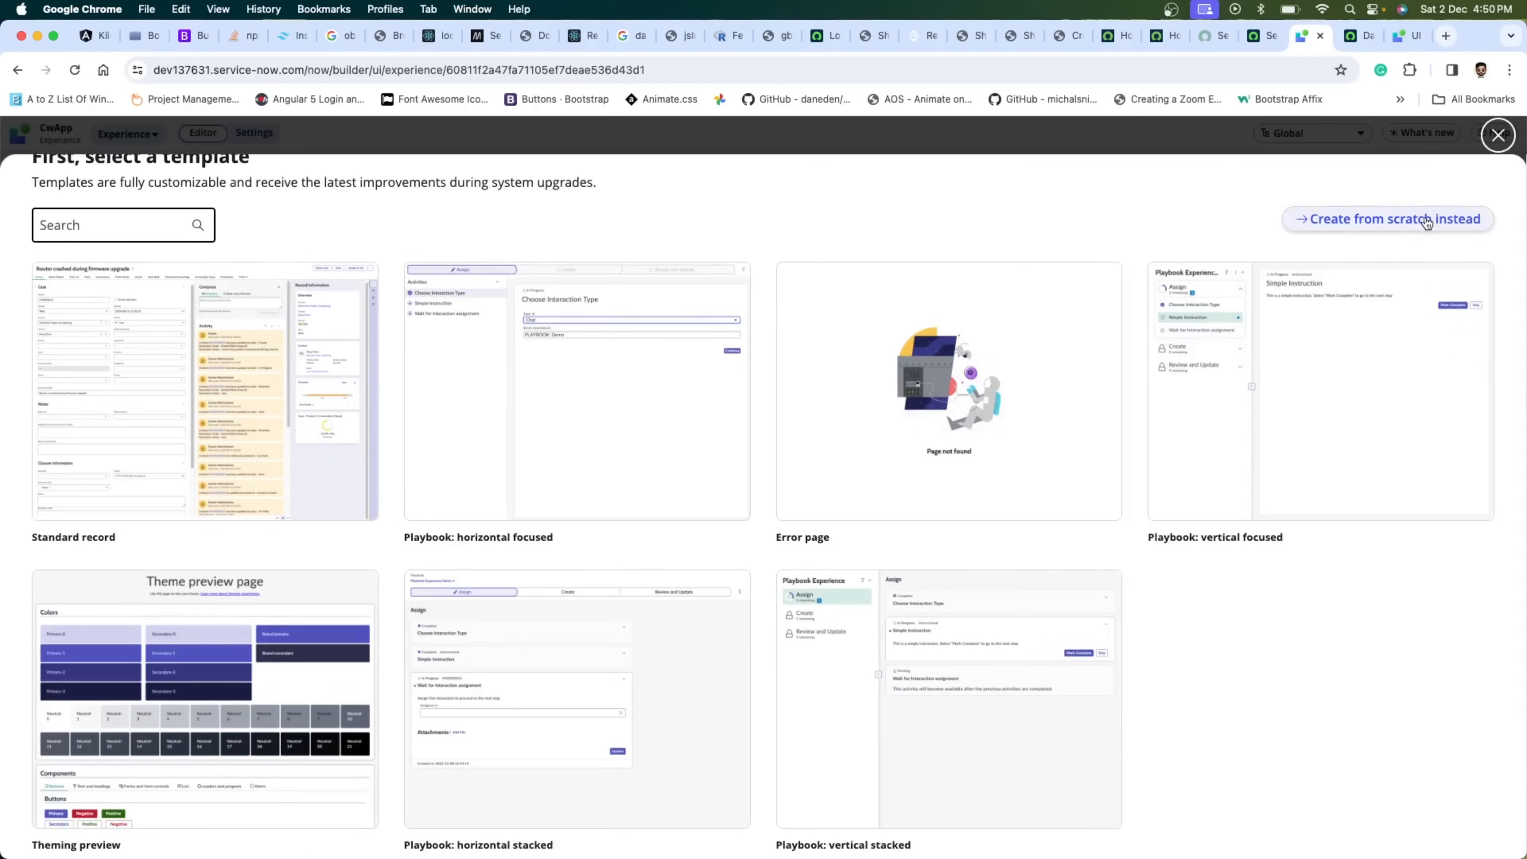
pyautogui.moveTo(1238, 382)
pyautogui.moveTo(808, 626)
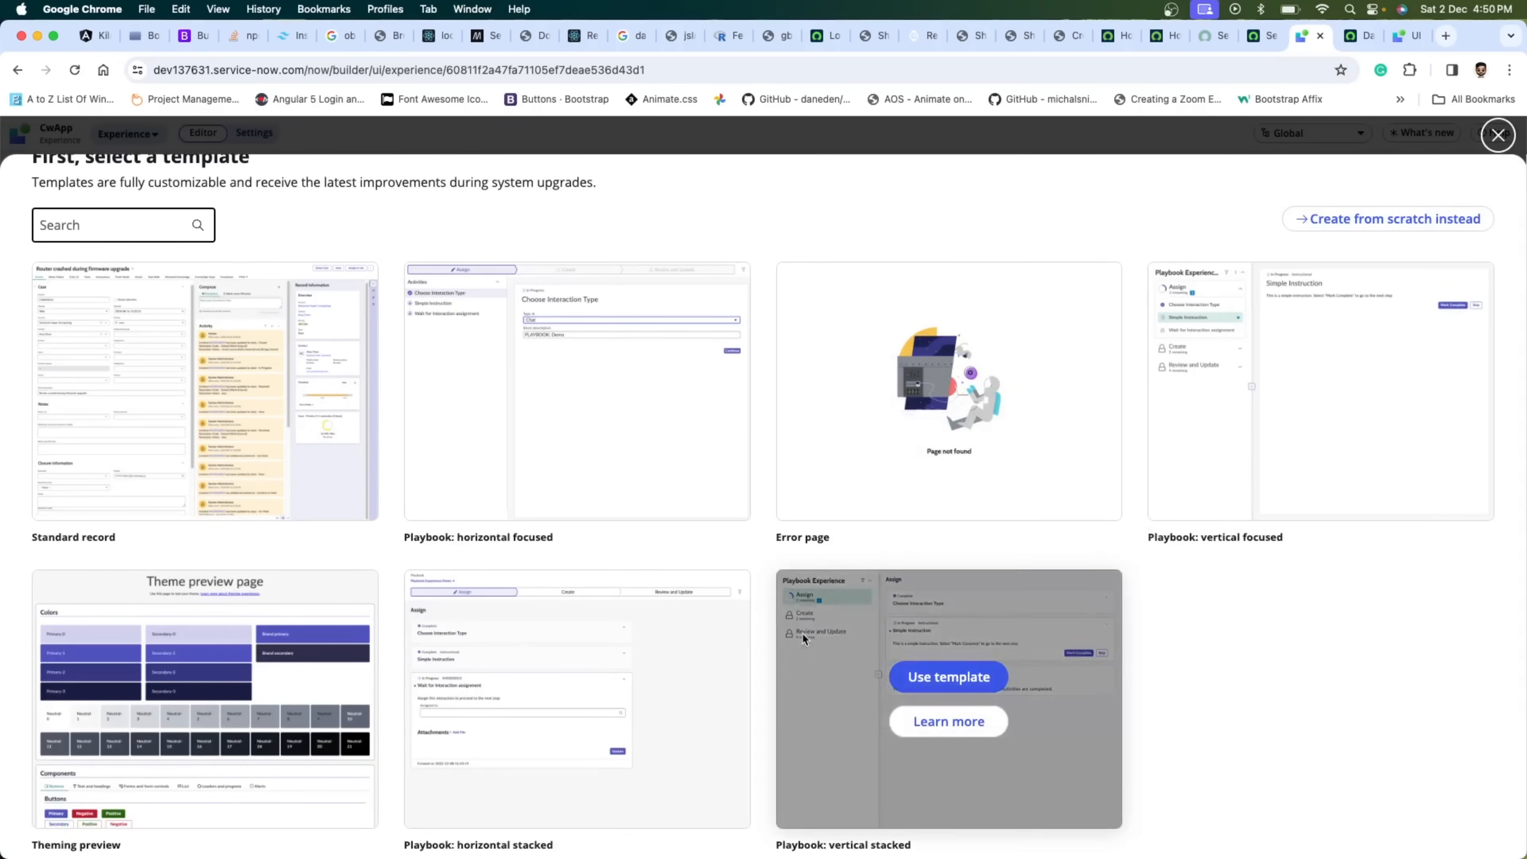
pyautogui.scroll(1, 808, 625)
pyautogui.moveTo(1289, 441)
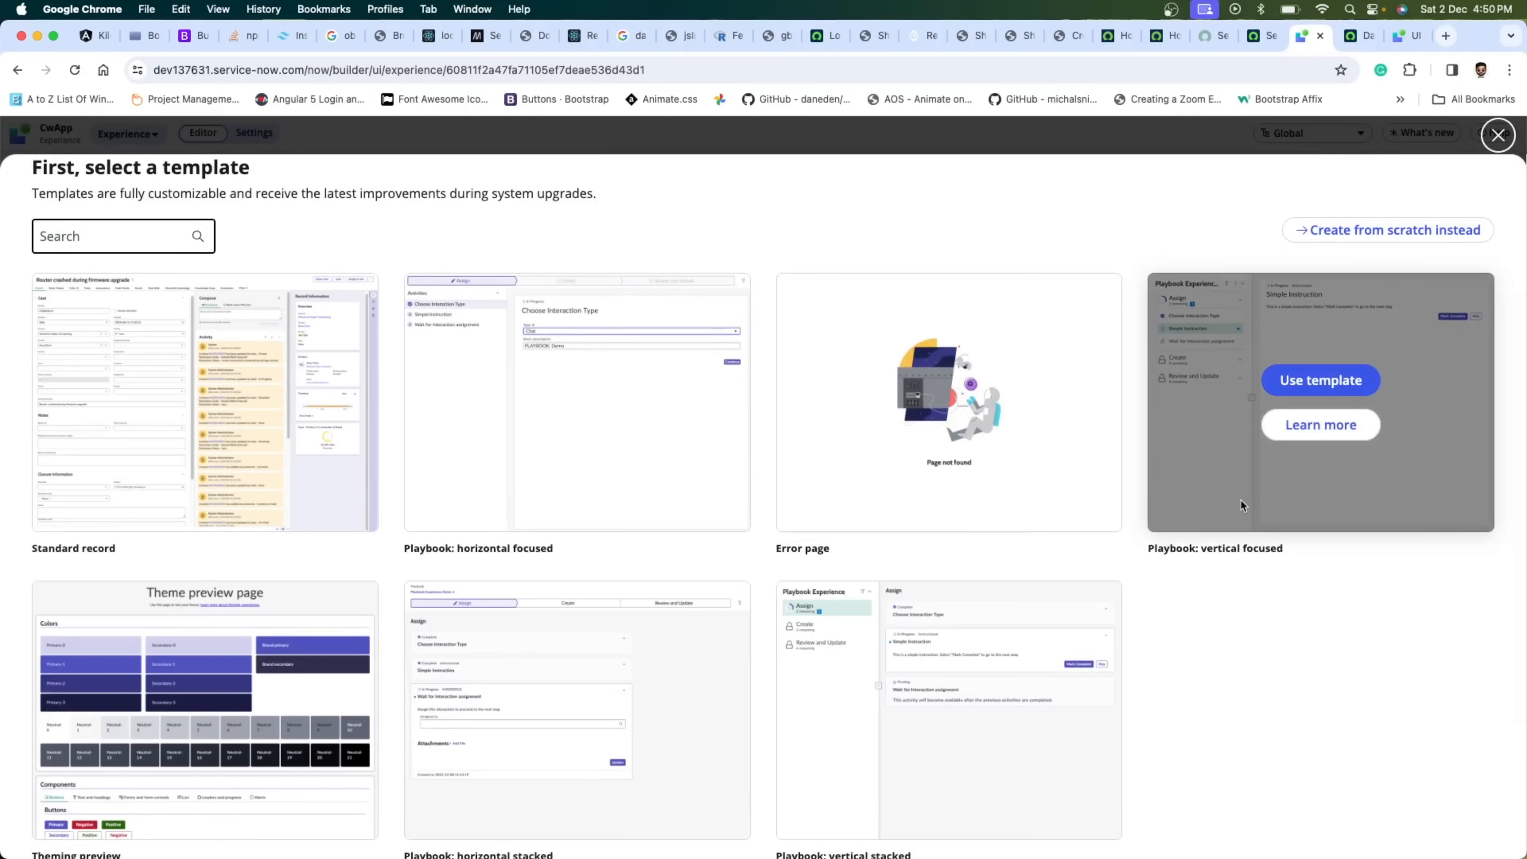
pyautogui.scroll(-5, 992, 517)
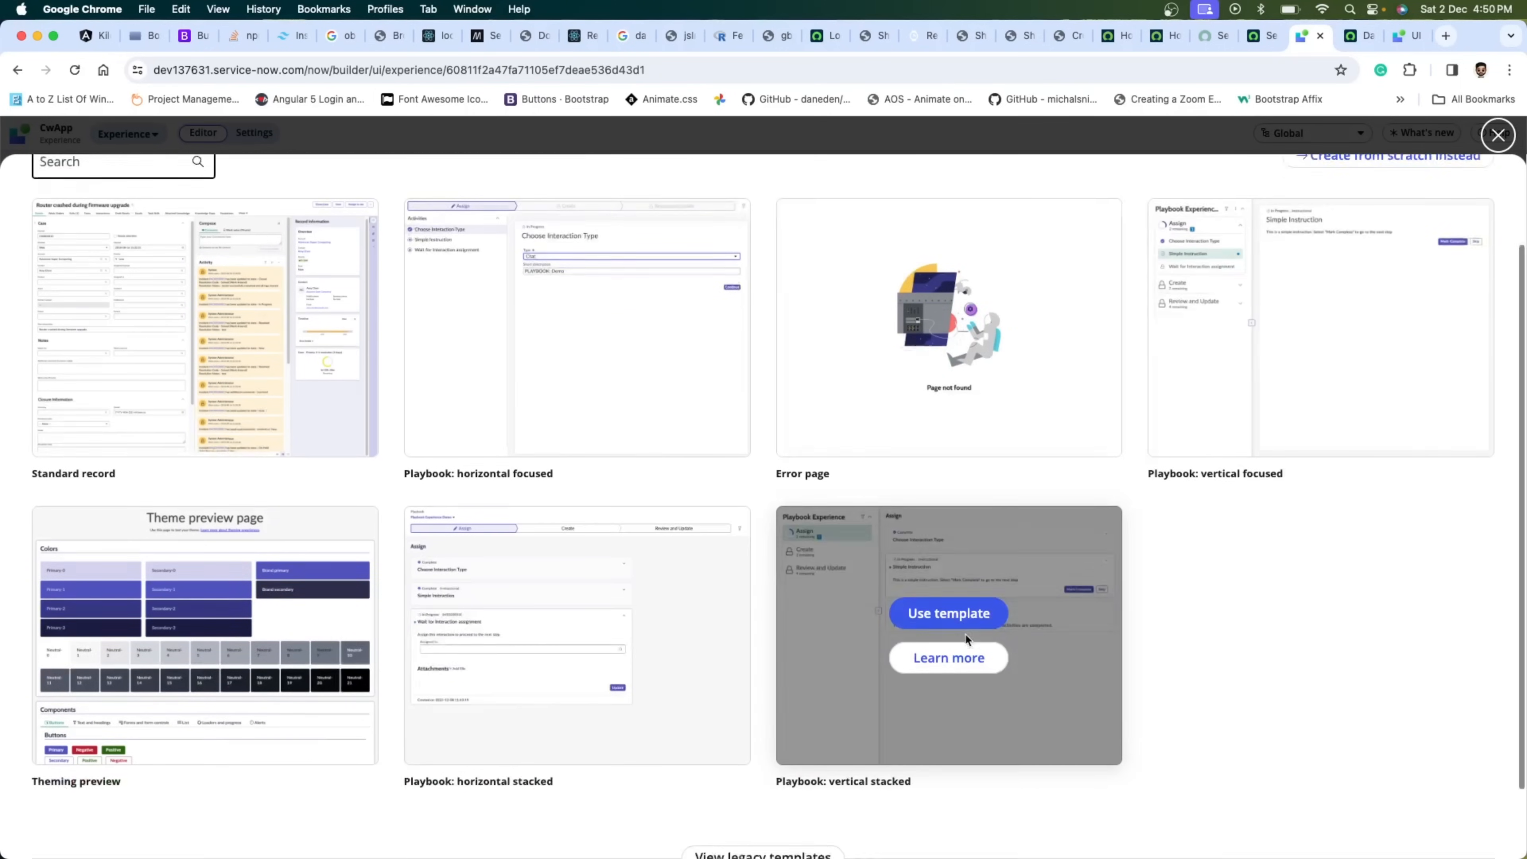
pyautogui.scroll(5, 965, 632)
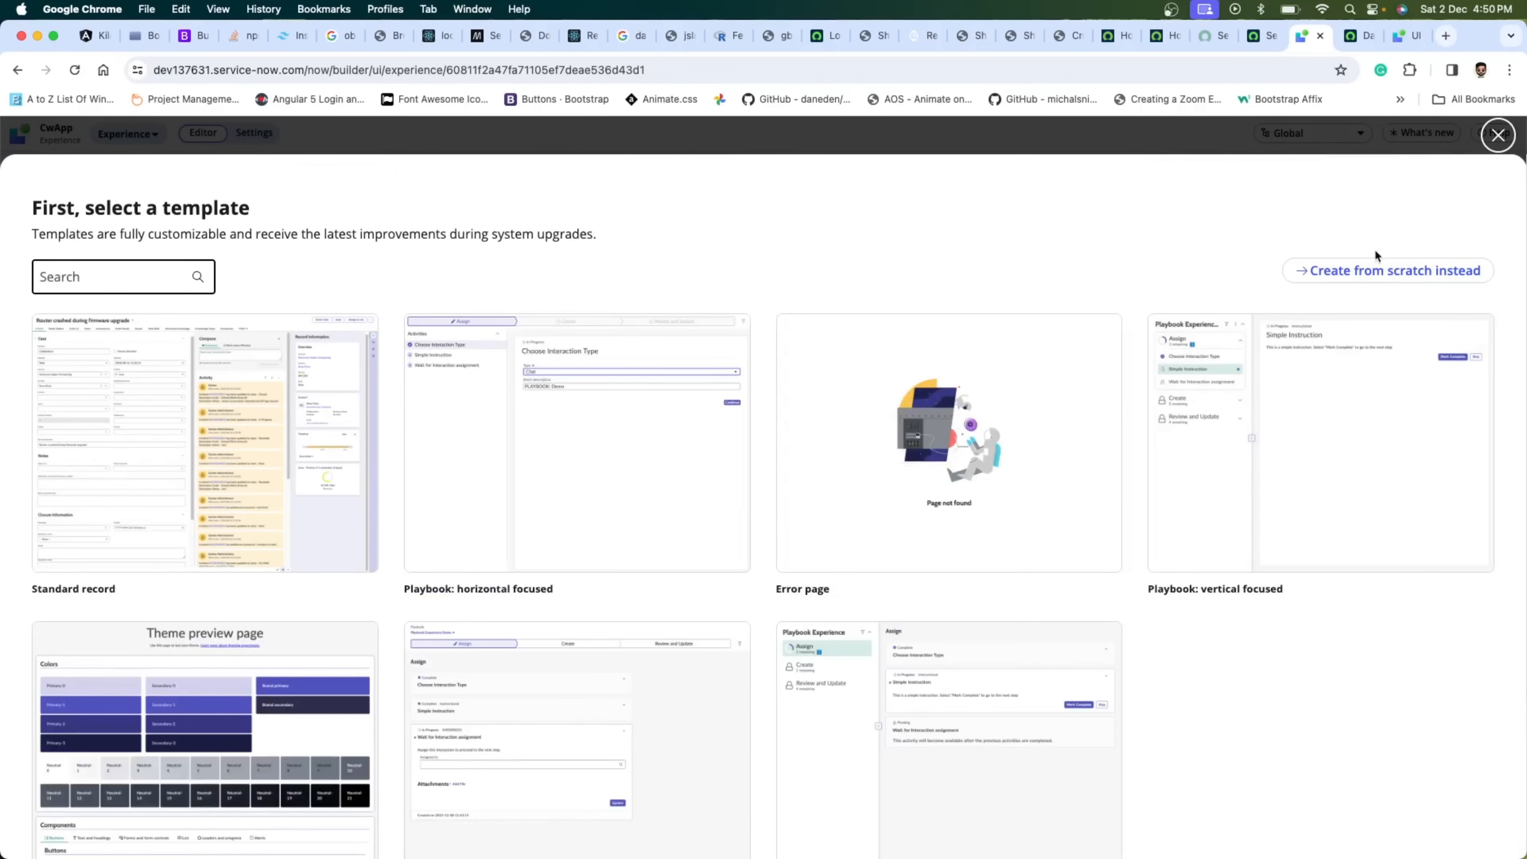
pyautogui.click(1371, 269)
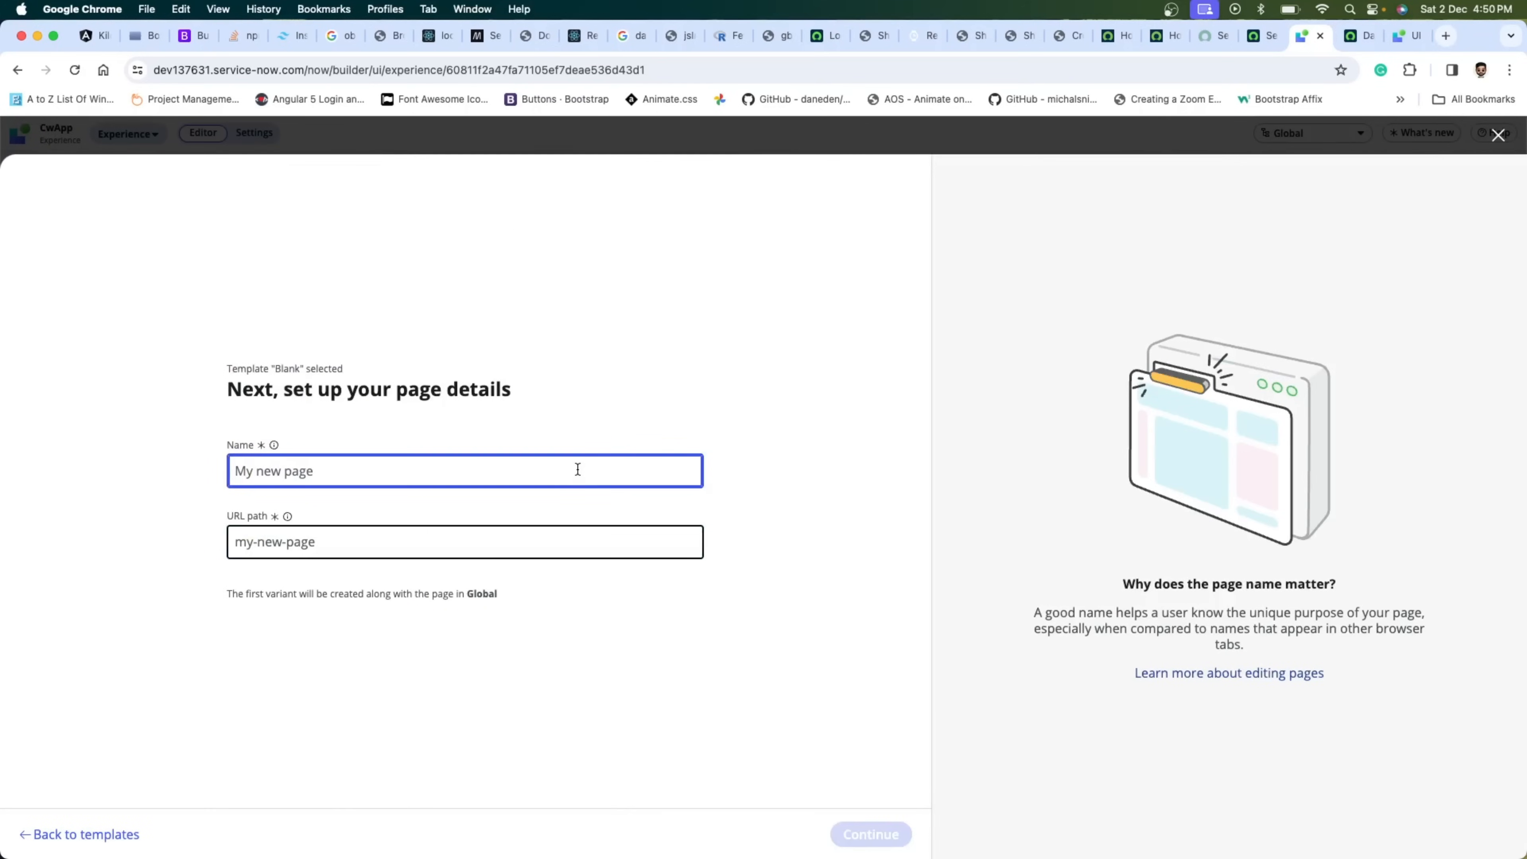
pyautogui.write('users')
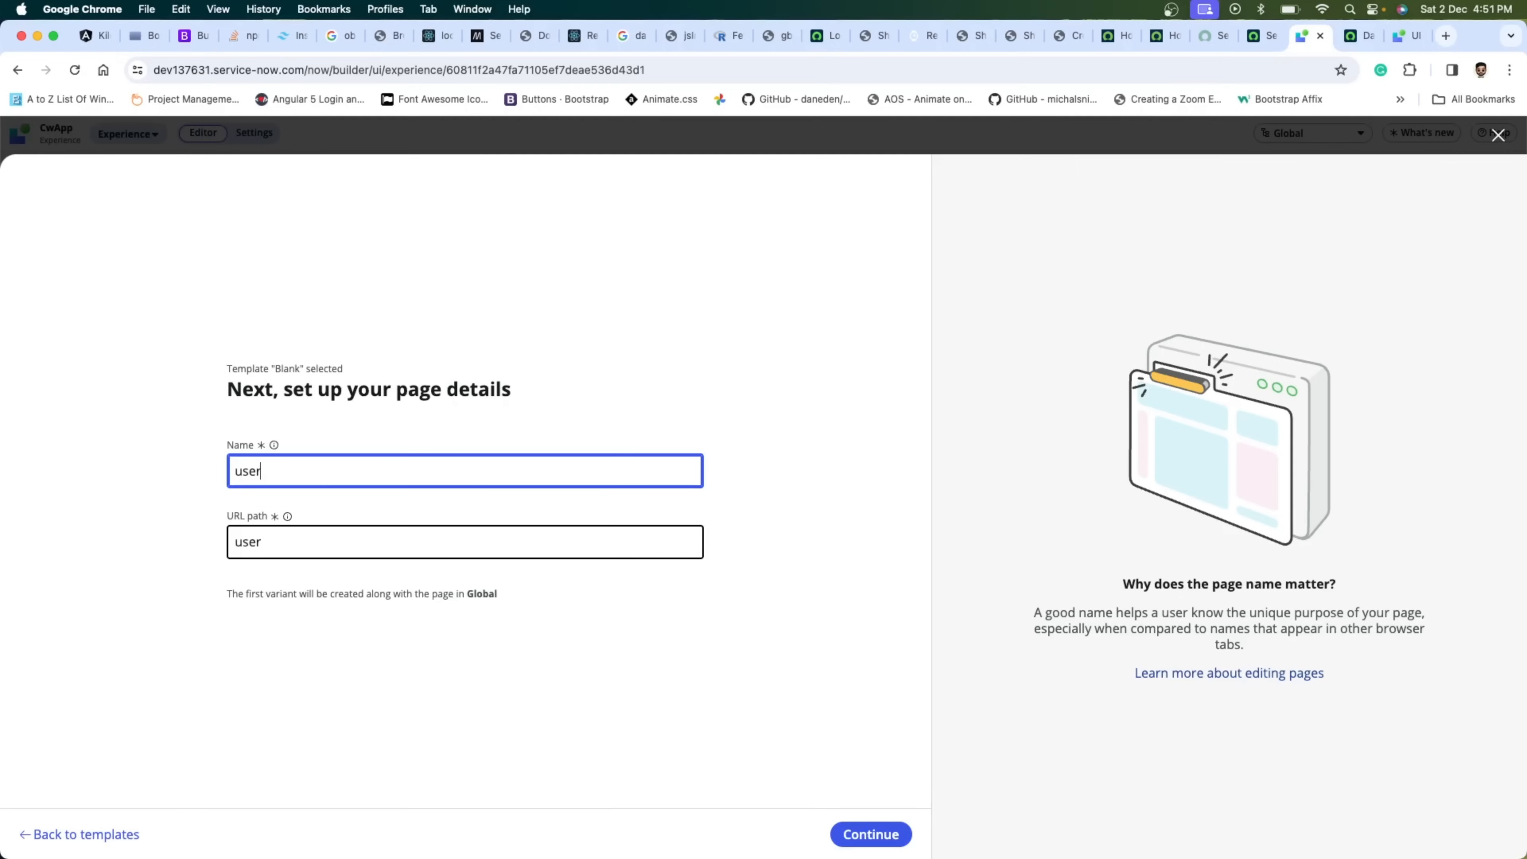
pyautogui.click(871, 835)
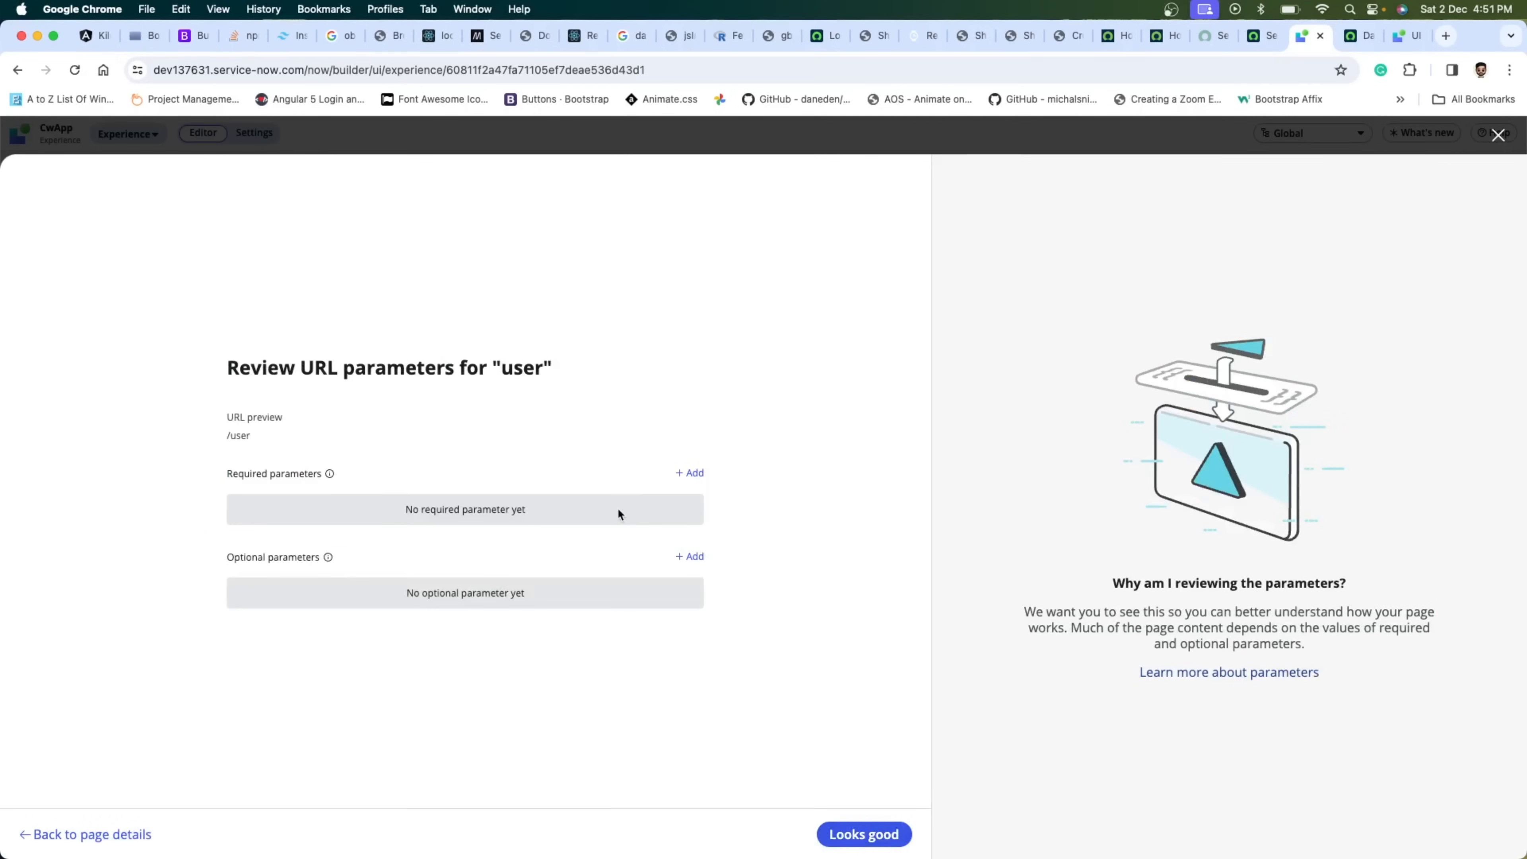
# - Add a required URL parameter called name to the user page and accept the URL parameters
pyautogui.click(692, 473)
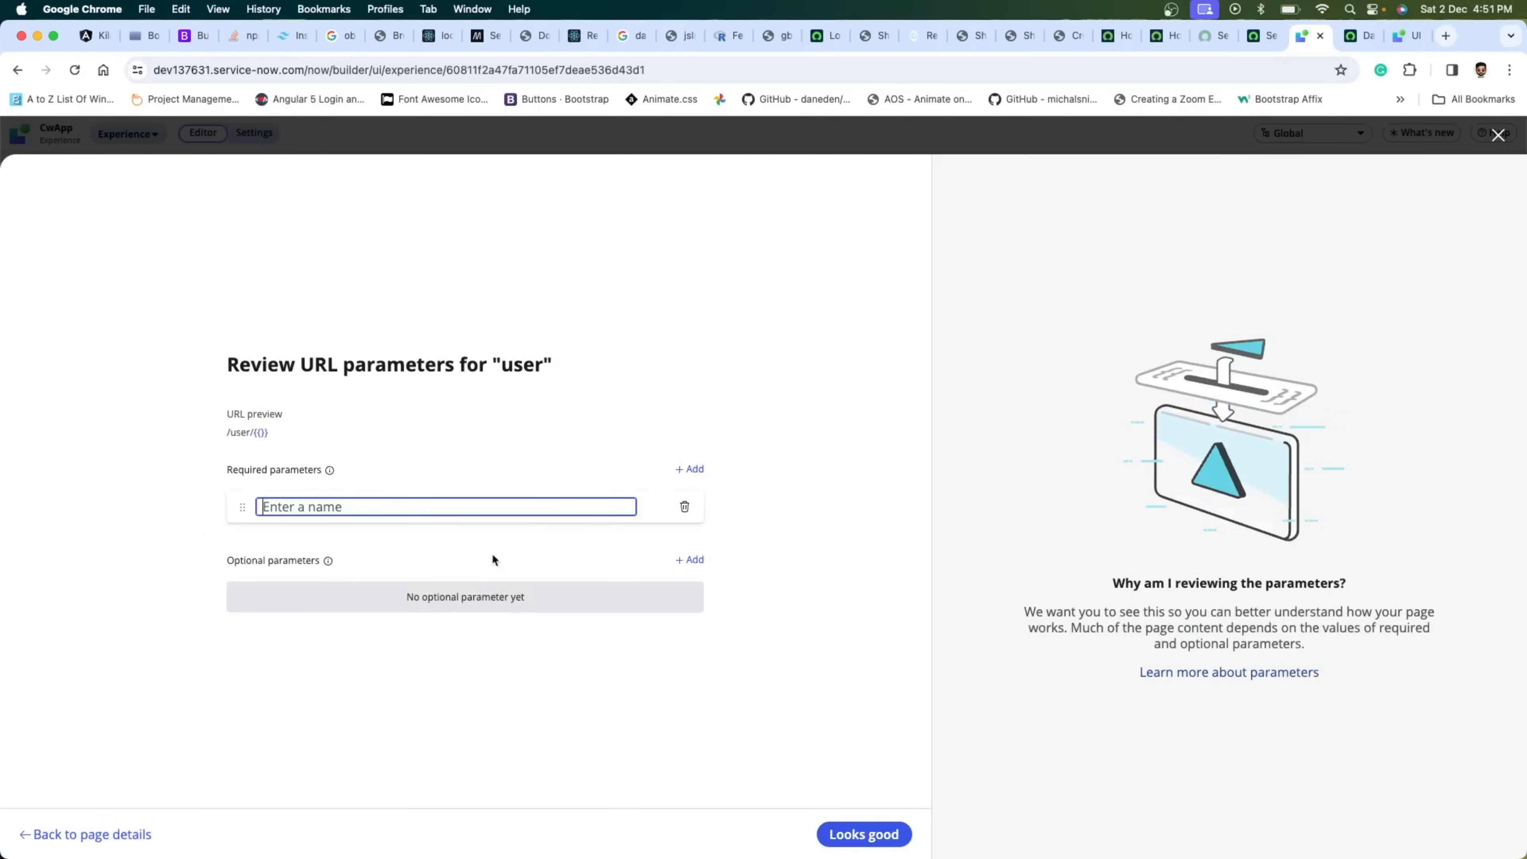
pyautogui.write('t')
pyautogui.press('BackSpace')
pyautogui.write('name')
pyautogui.press('Return')
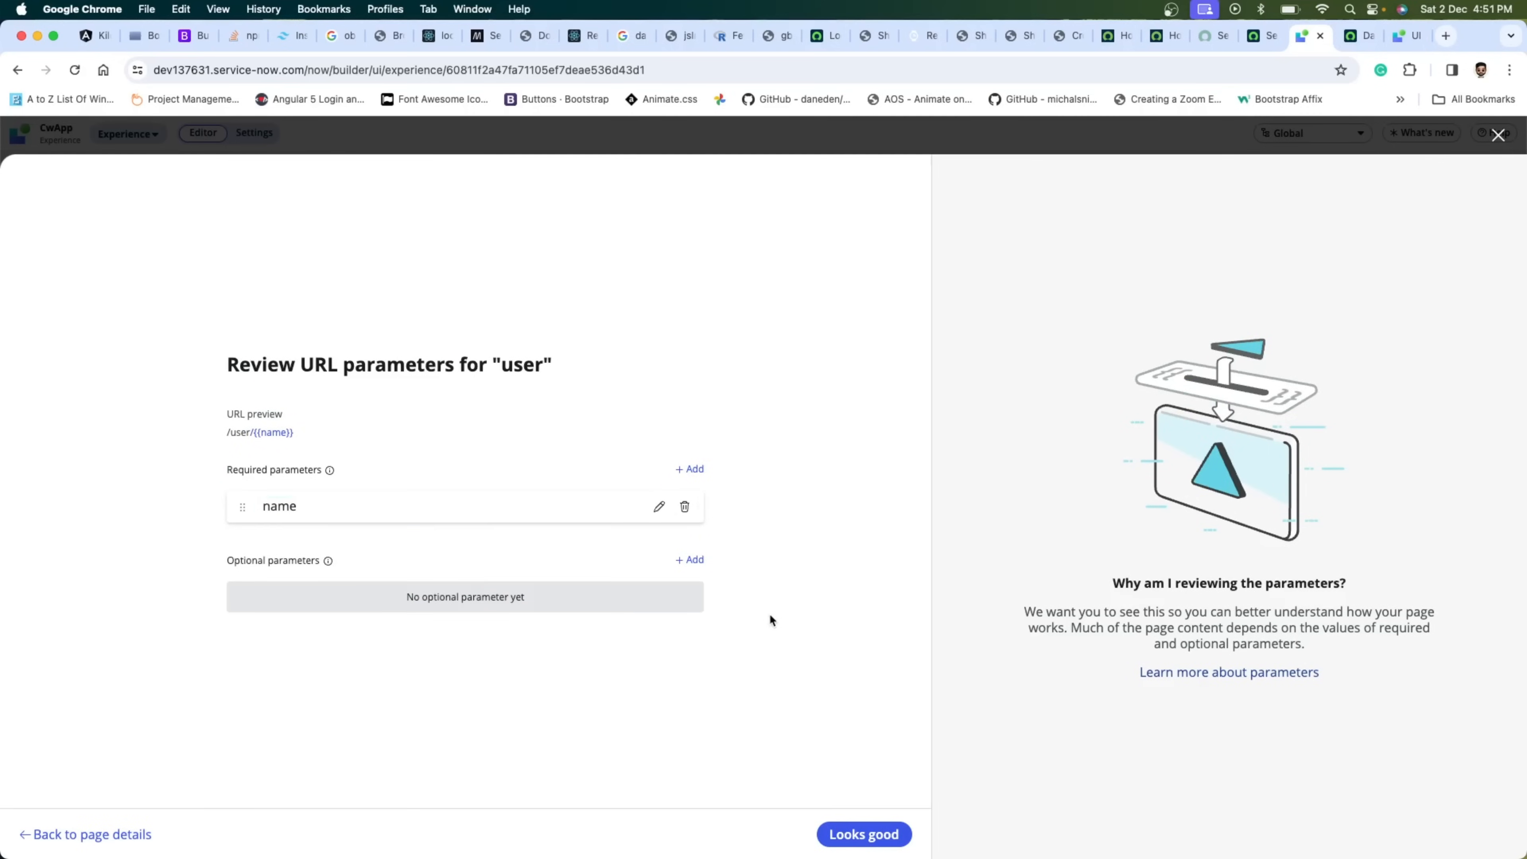
pyautogui.click(861, 842)
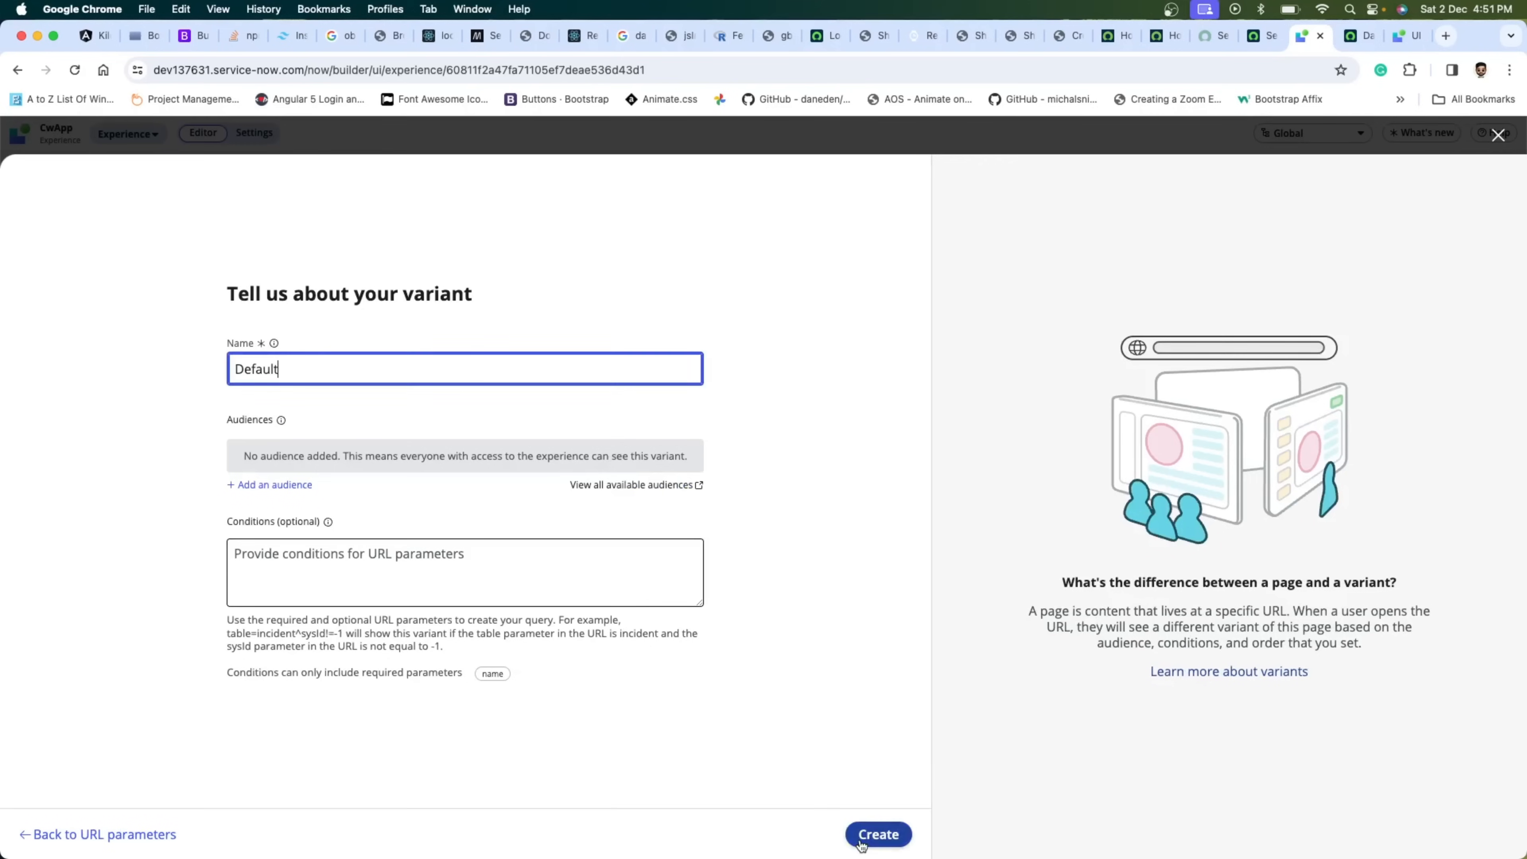
# - Name the page's variant user-details and create the page
pyautogui.doubleClick(325, 366)
pyautogui.write('name-pa')
pyautogui.press('BackSpace')
pyautogui.press('BackSpace')
pyautogui.press('BackSpace')
pyautogui.press('BackSpace')
pyautogui.press('BackSpace')
pyautogui.press('BackSpace')
pyautogui.press('BackSpace')
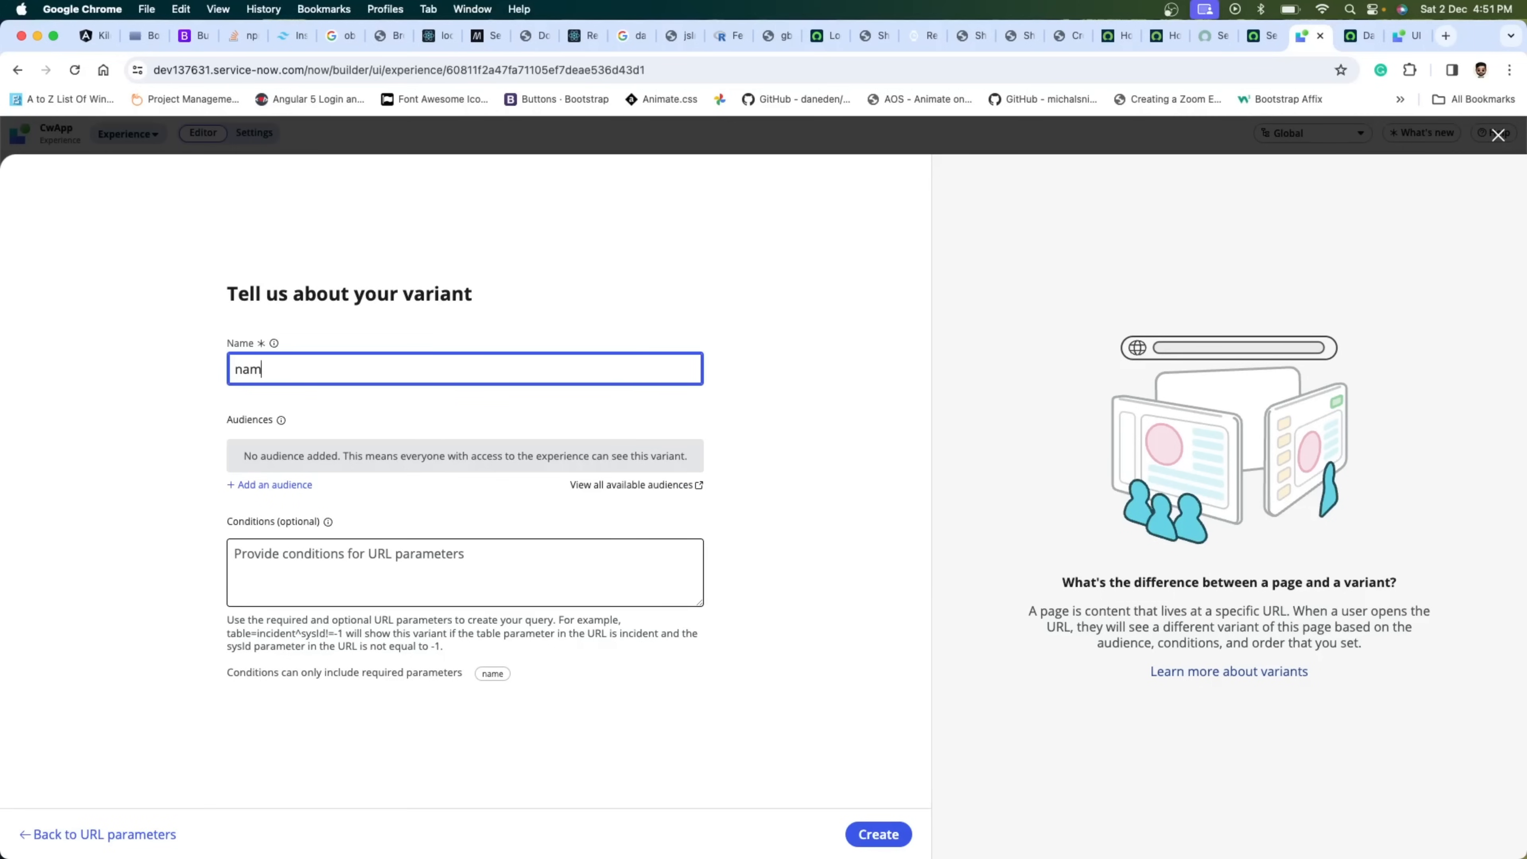
pyautogui.write('user-details')
pyautogui.click(878, 833)
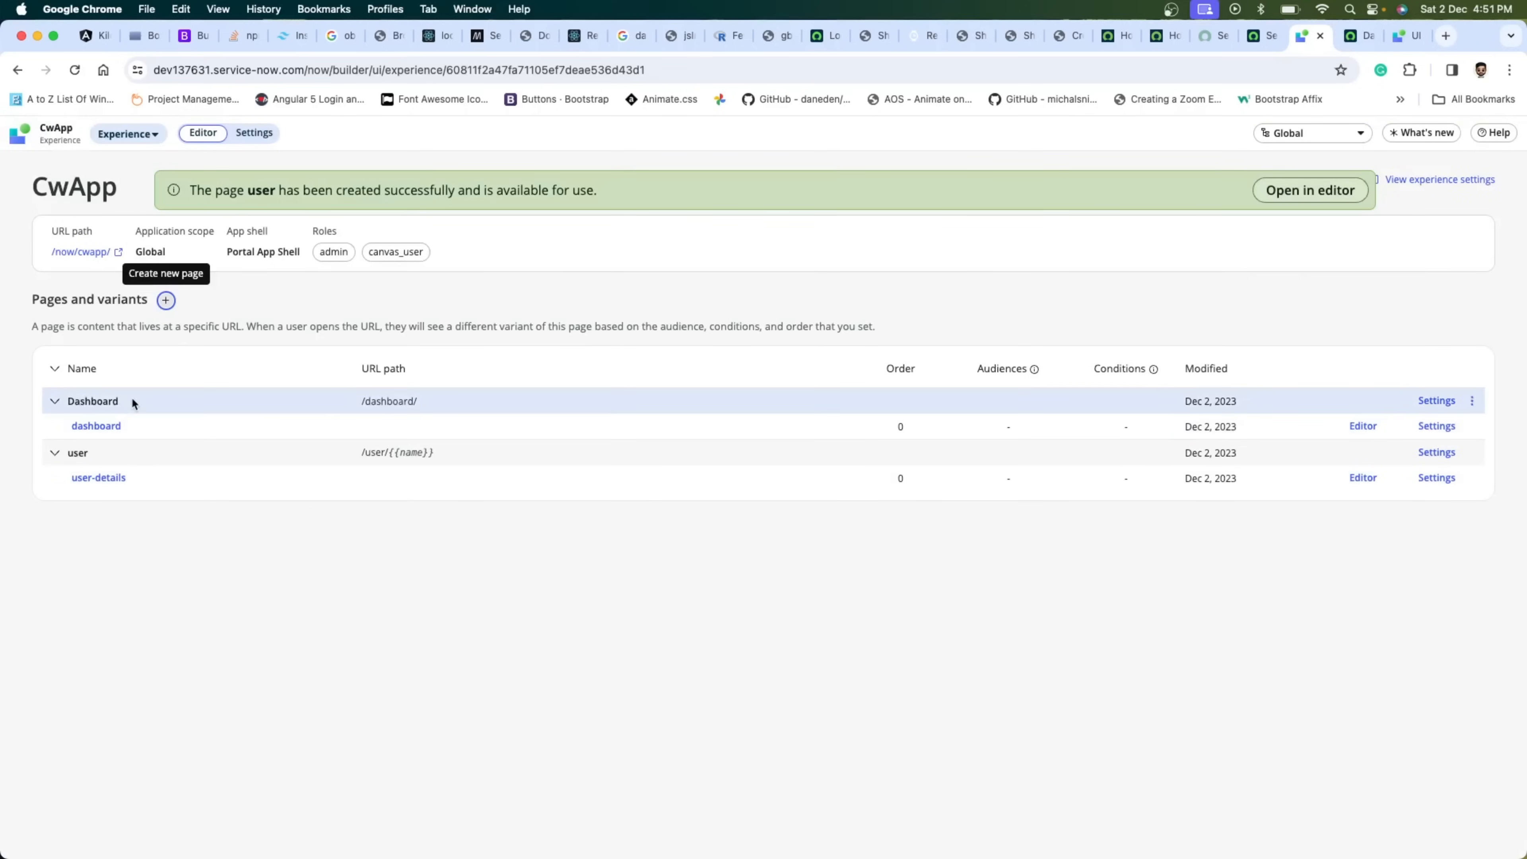
# - Open the dashboard variant in the editor and start adding an event handler to Button 1's "Button clicked" event
pyautogui.click(96, 426)
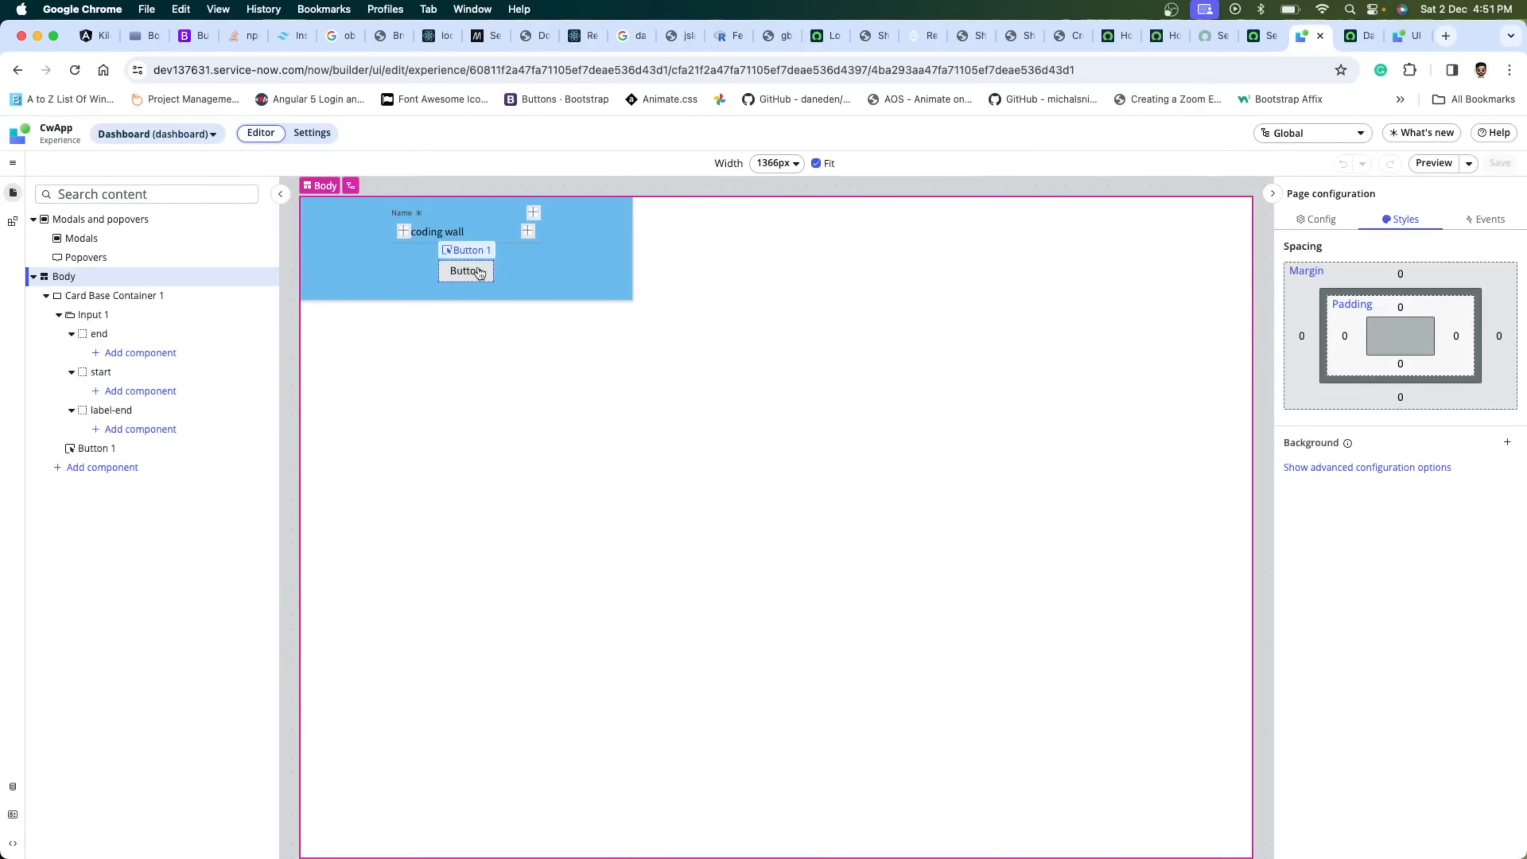
pyautogui.click(479, 273)
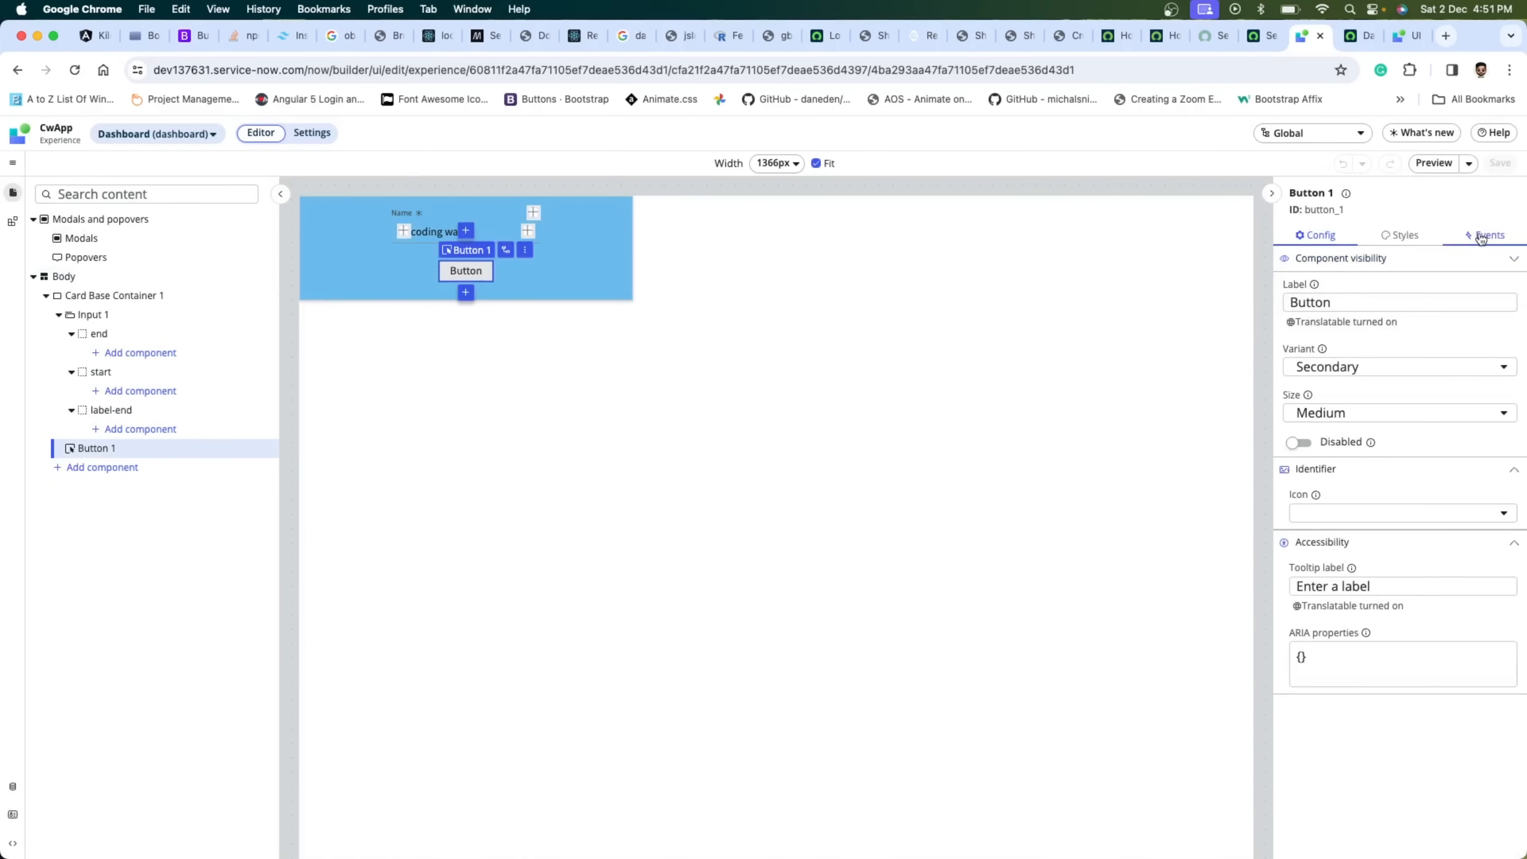
pyautogui.click(1482, 236)
pyautogui.click(1350, 341)
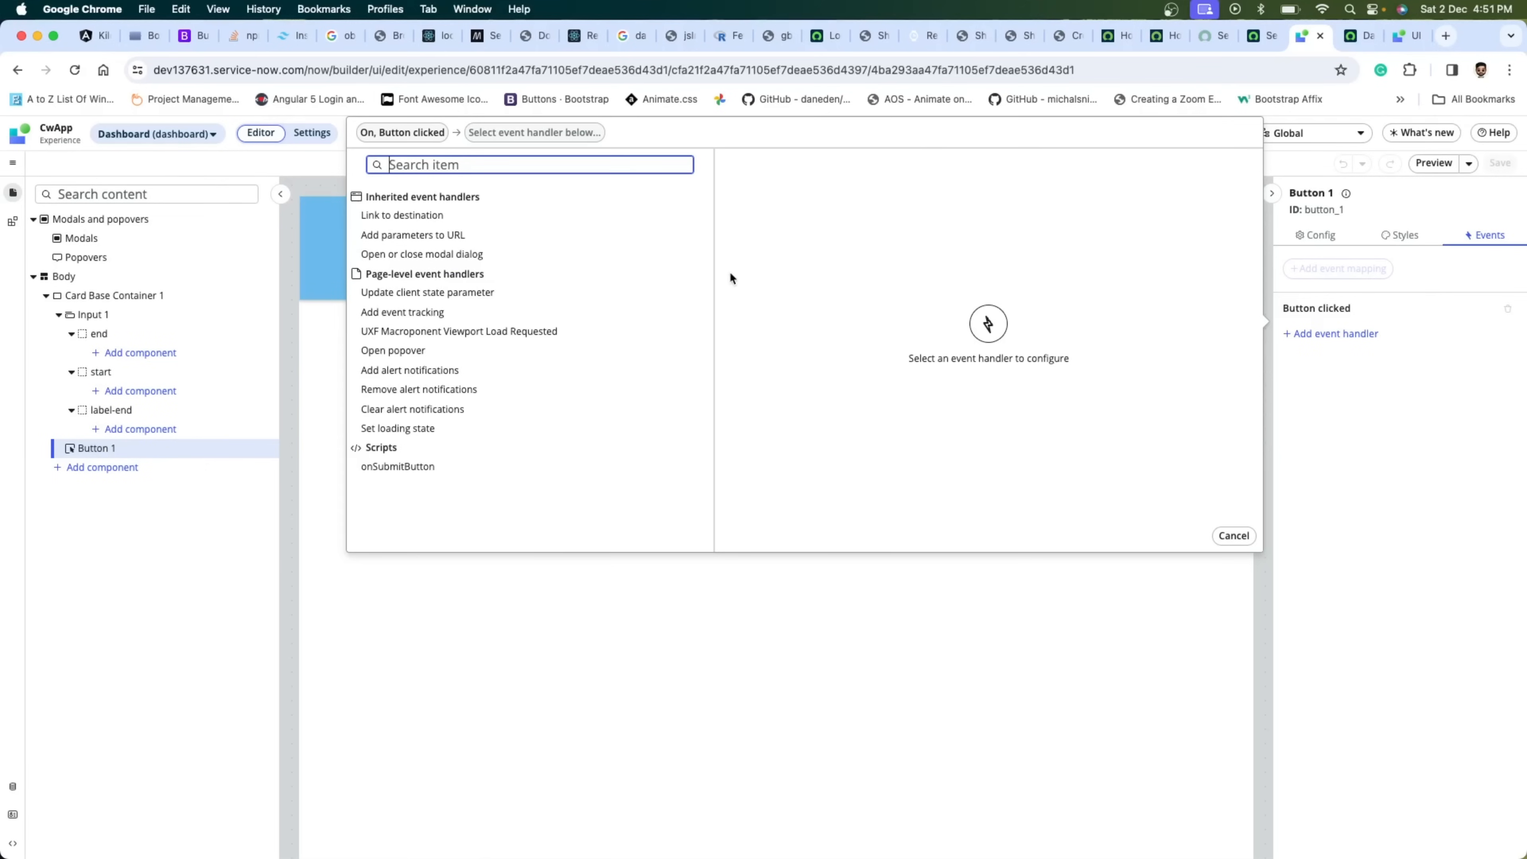
# - Choose the Link to destination handler and select the user page as its destination
pyautogui.click(411, 221)
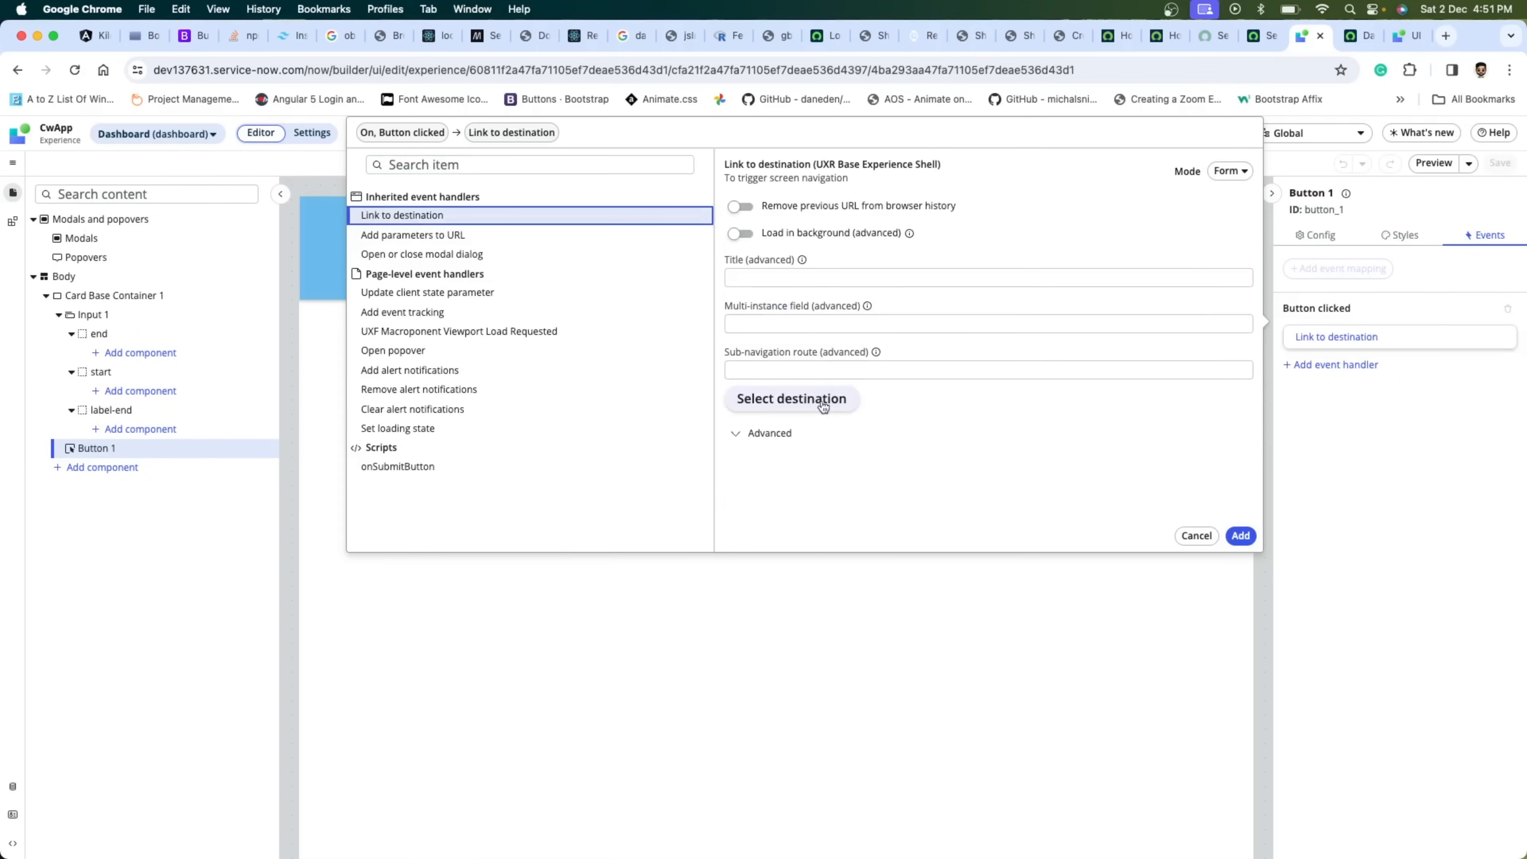
pyautogui.click(821, 401)
pyautogui.click(482, 363)
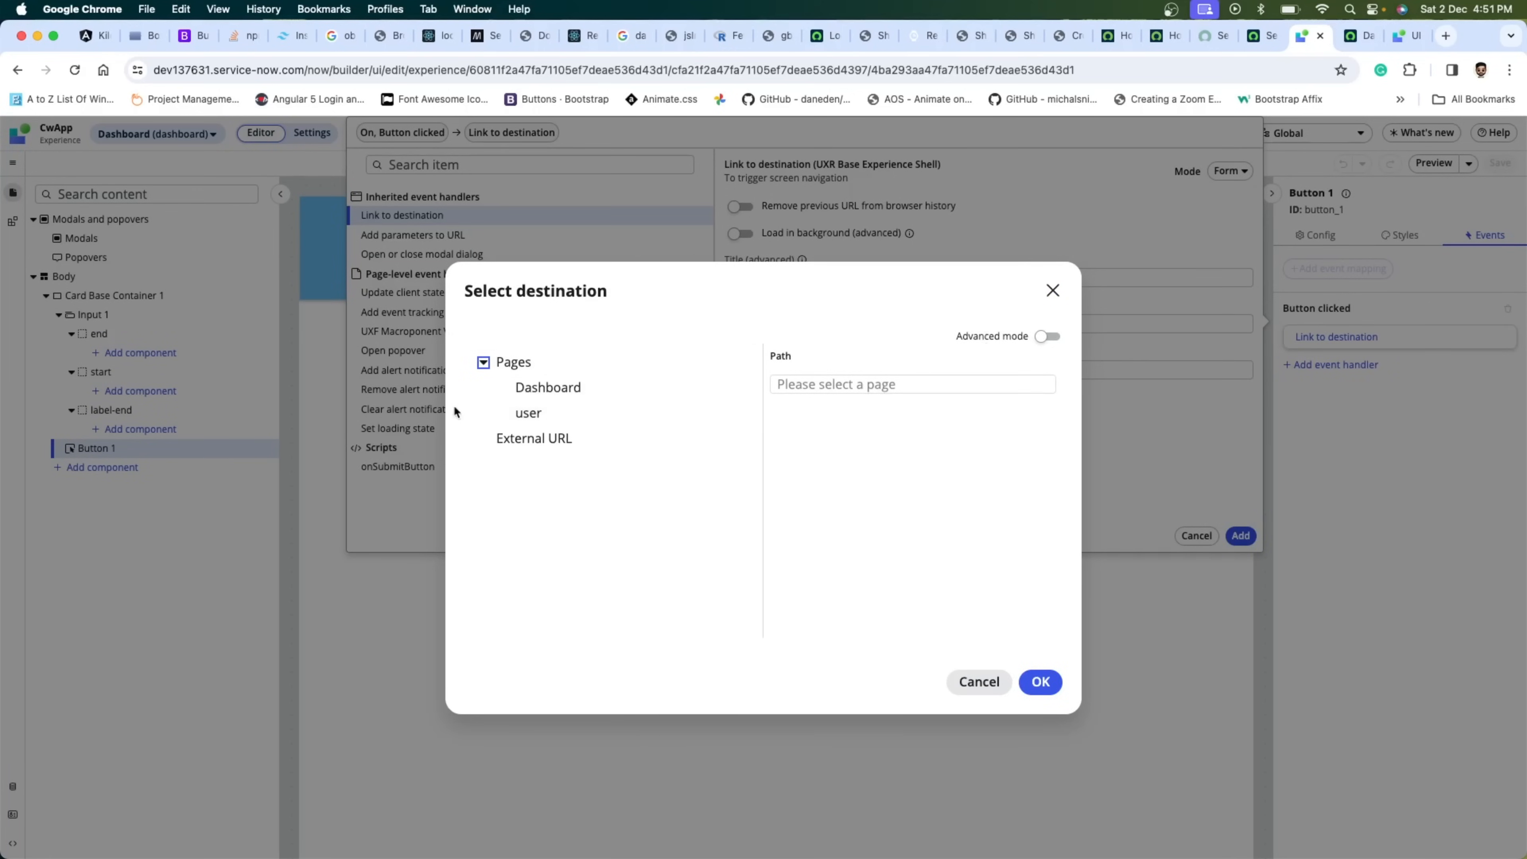
pyautogui.click(546, 412)
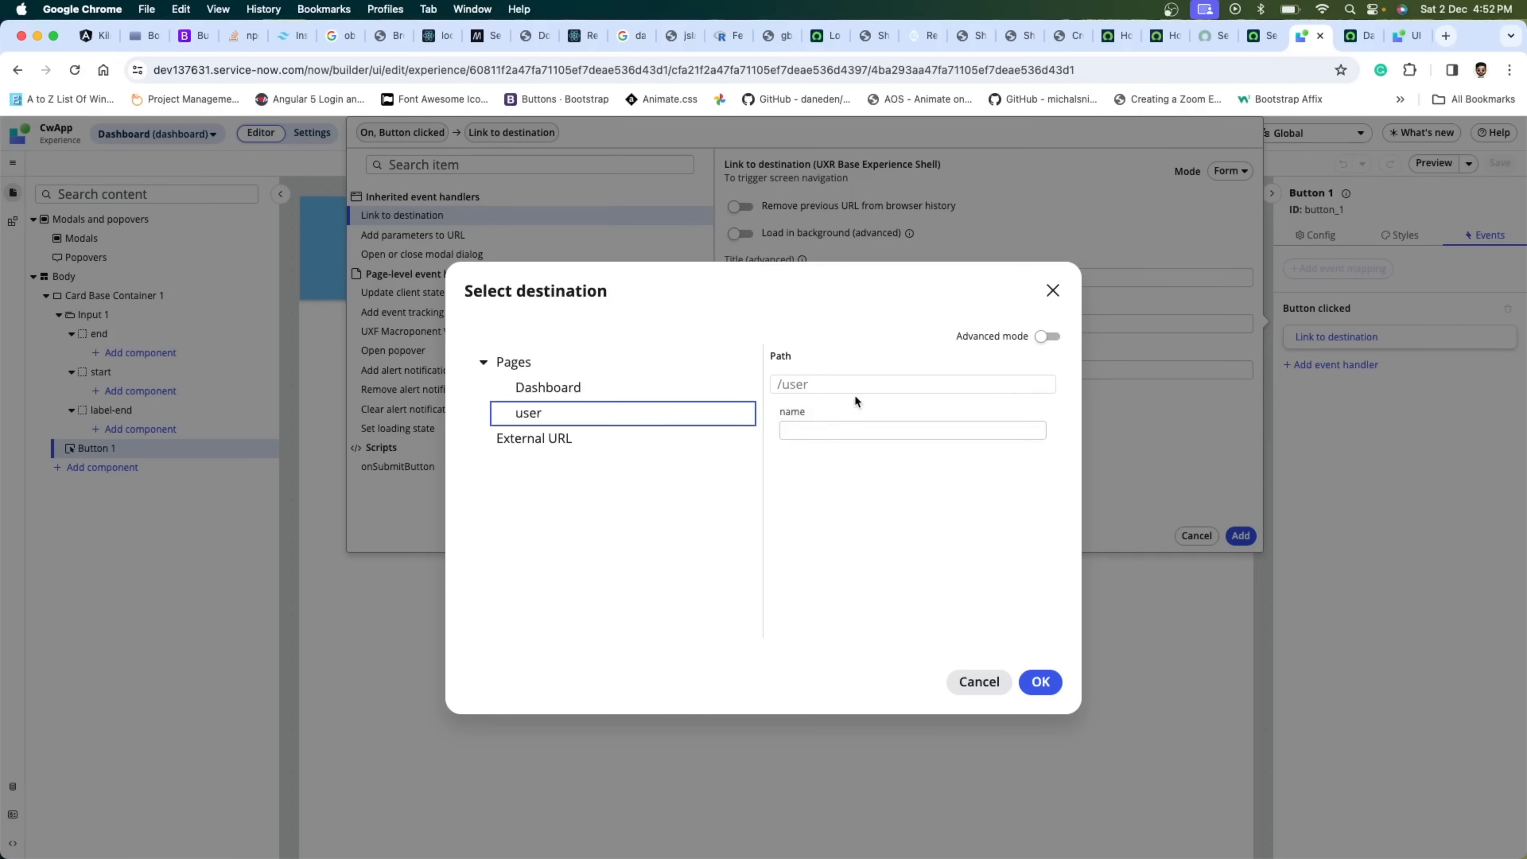
pyautogui.click(963, 428)
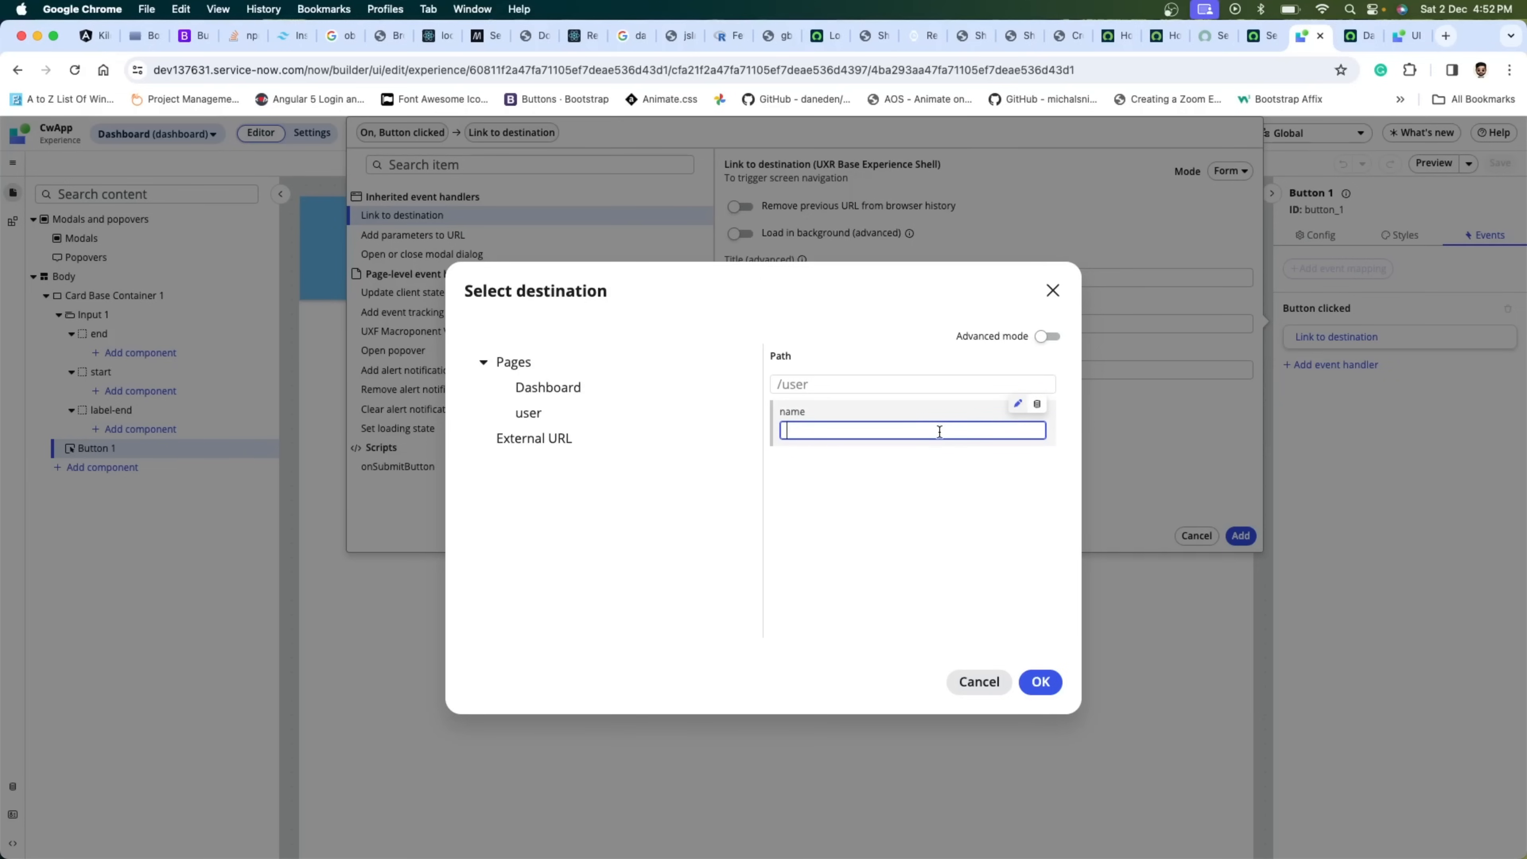
pyautogui.write('naveen')
pyautogui.press('BackSpace')
pyautogui.press('BackSpace')
pyautogui.press('BackSpace')
pyautogui.press('BackSpace')
pyautogui.click(1037, 404)
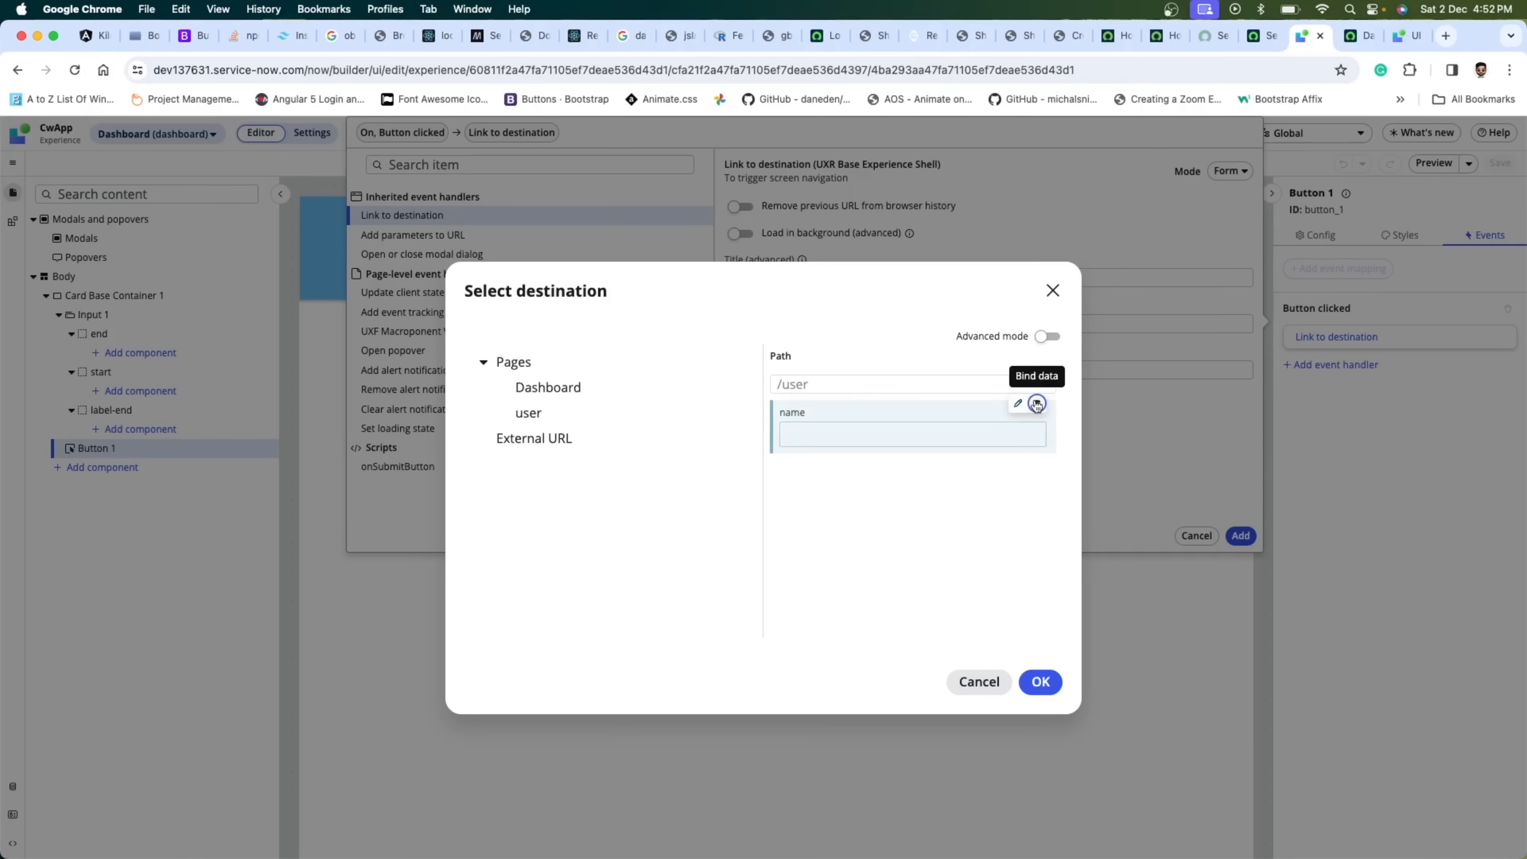
pyautogui.click(929, 434)
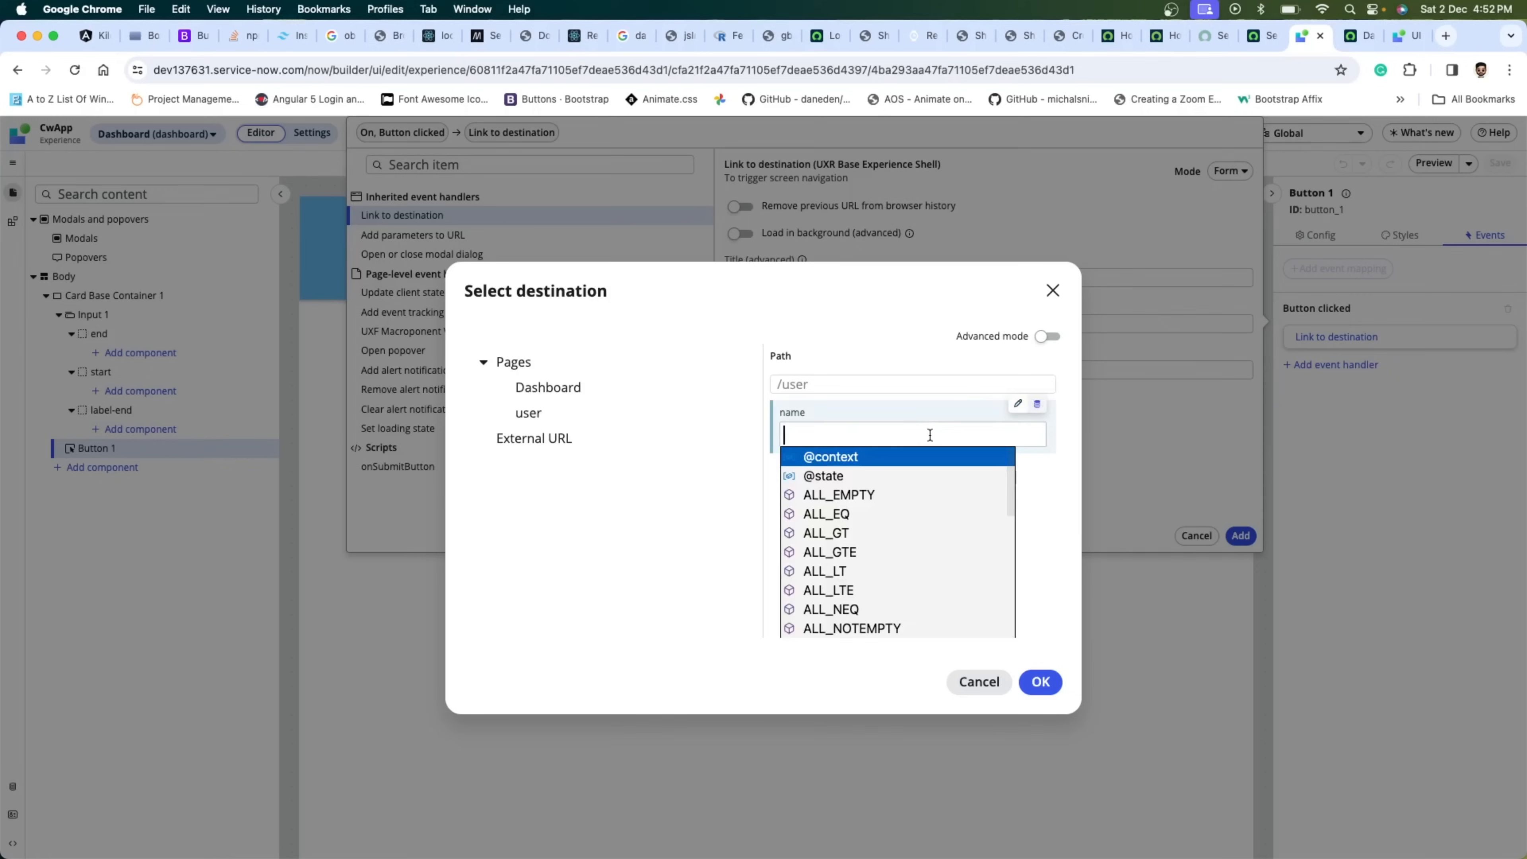
pyautogui.press('Down')
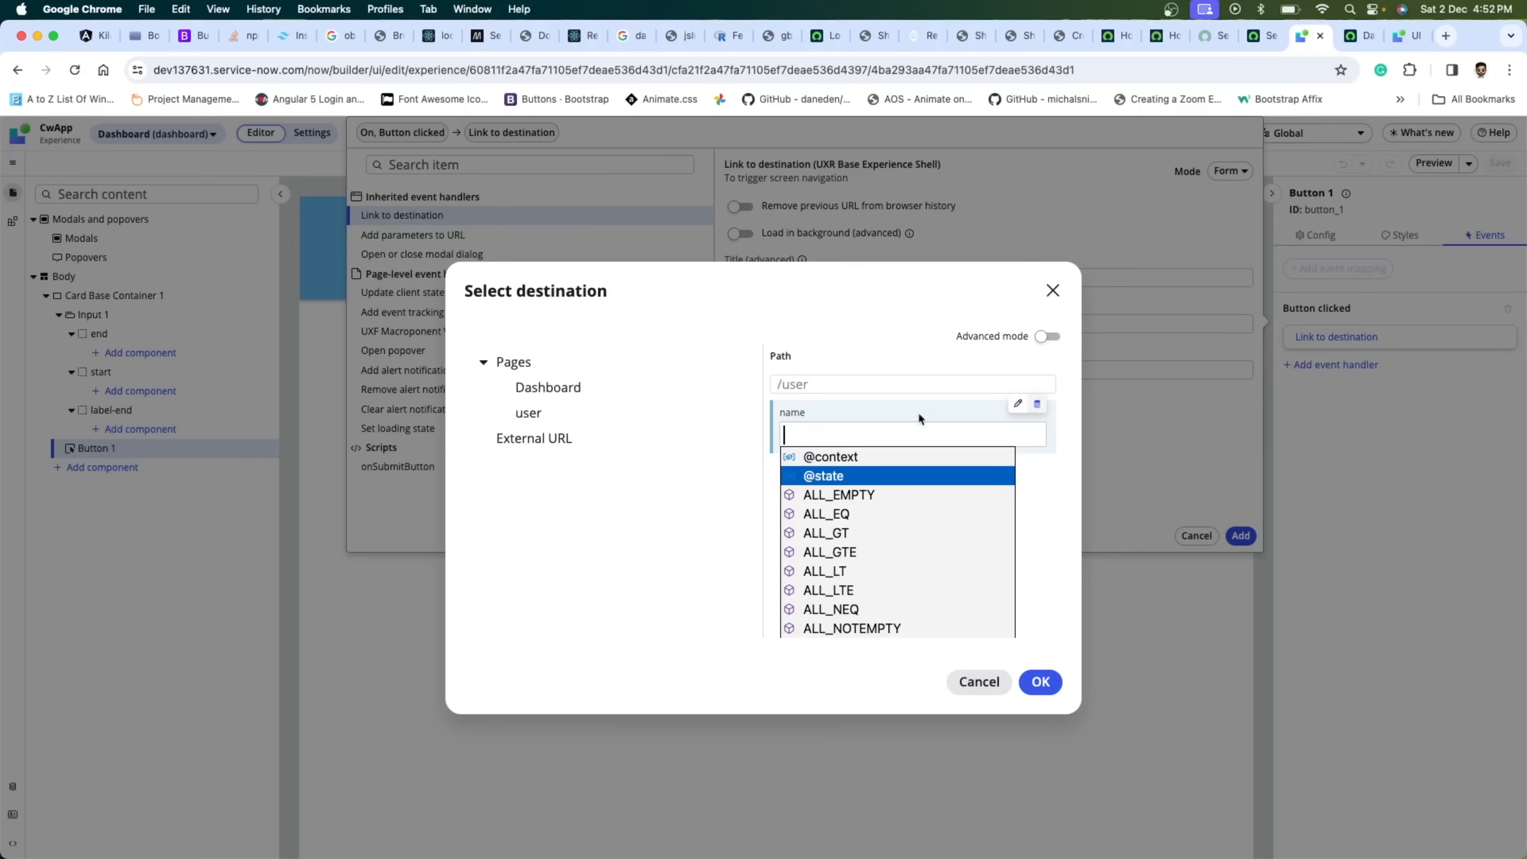
pyautogui.click(983, 479)
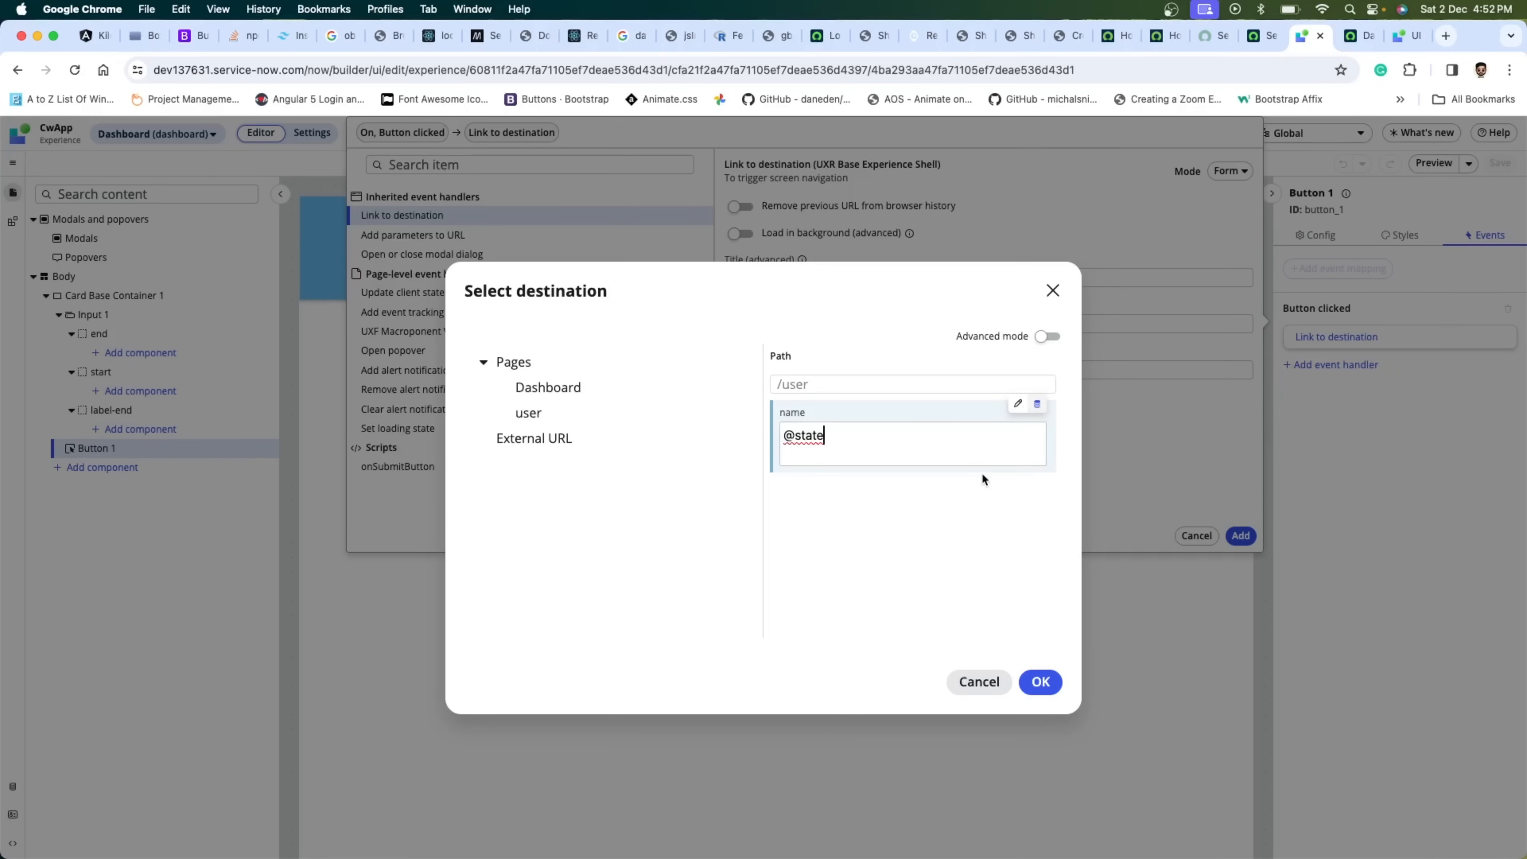
pyautogui.write('.')
pyautogui.click(982, 475)
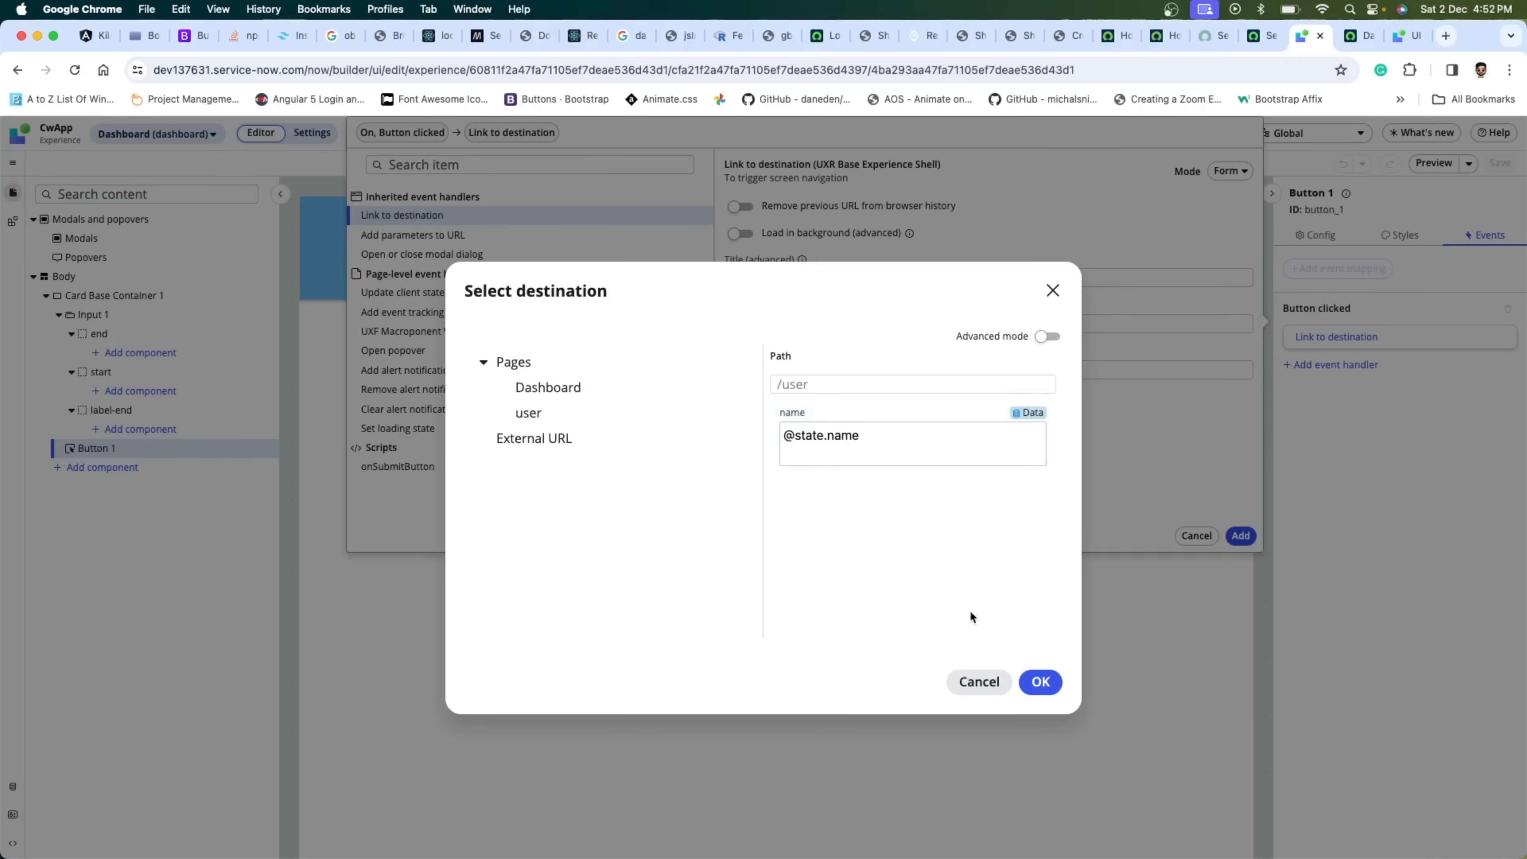
pyautogui.click(1039, 686)
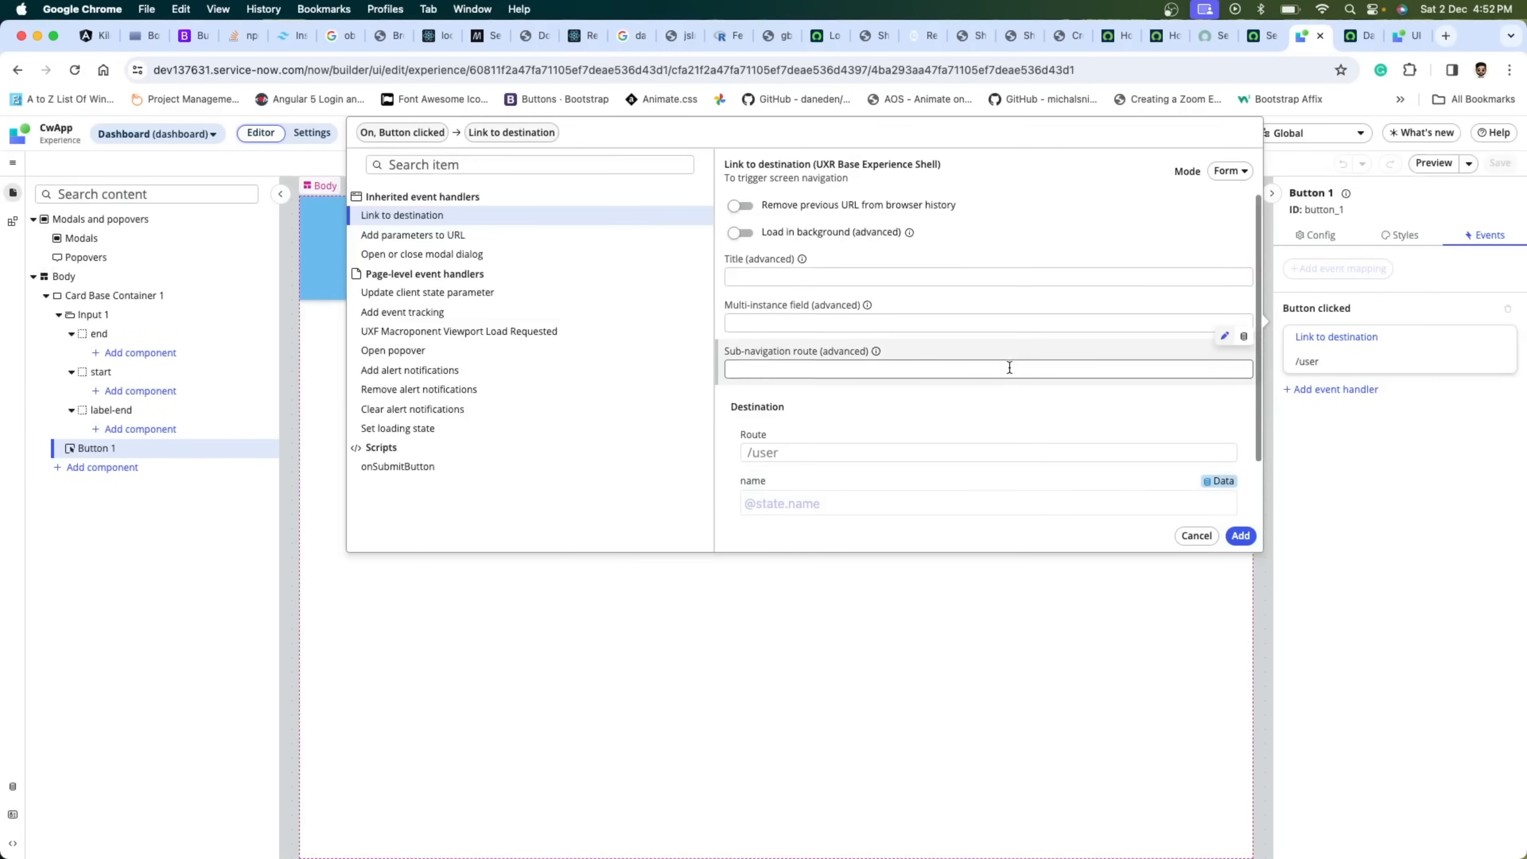
# - Add the configured Link to destination handler to Button 1 and save the dashboard
pyautogui.scroll(-2, 1010, 367)
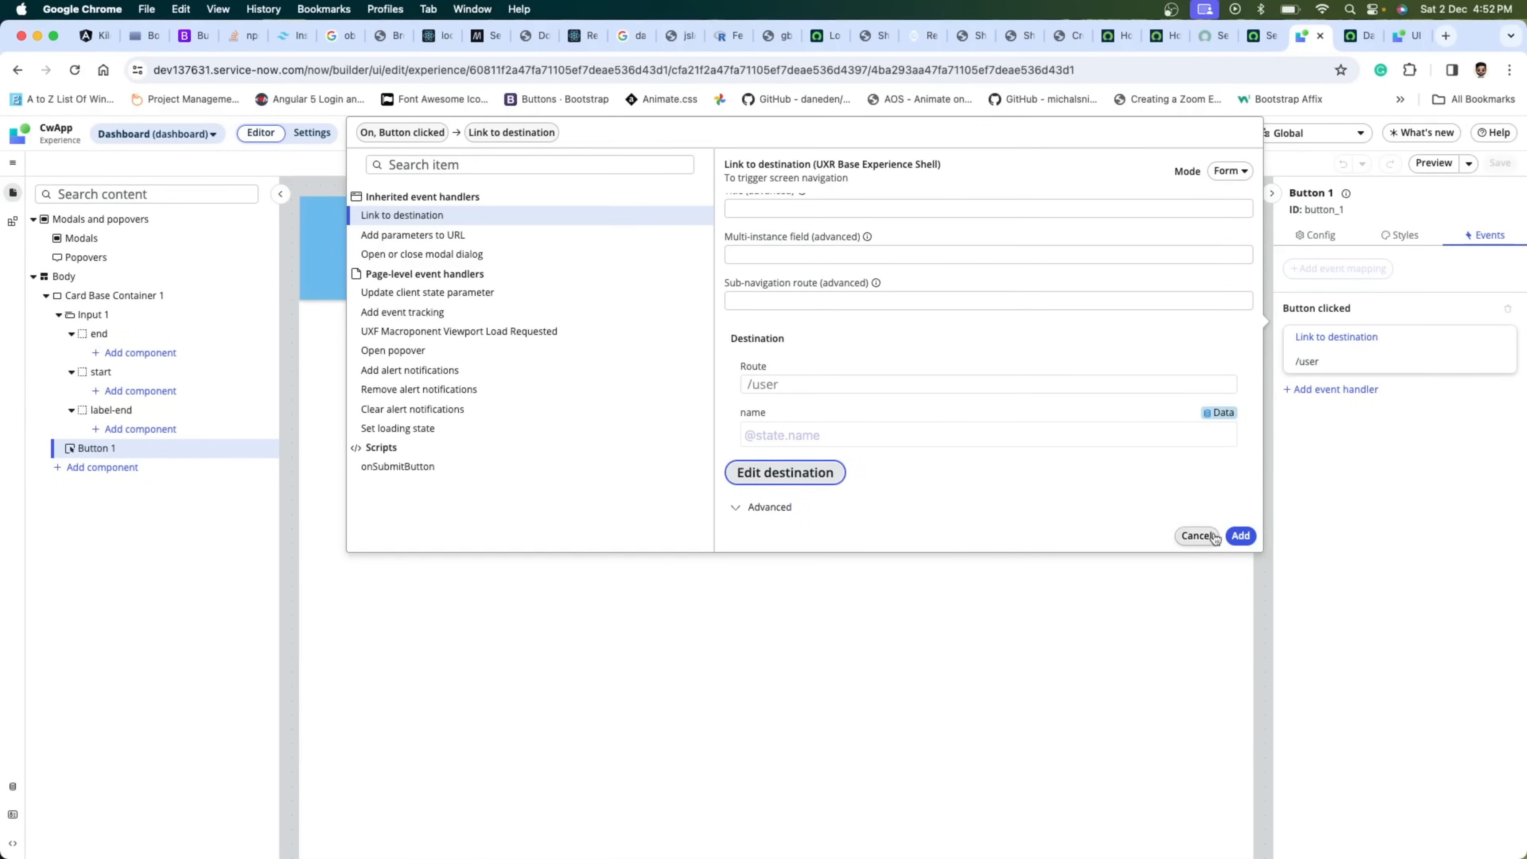
pyautogui.click(1241, 538)
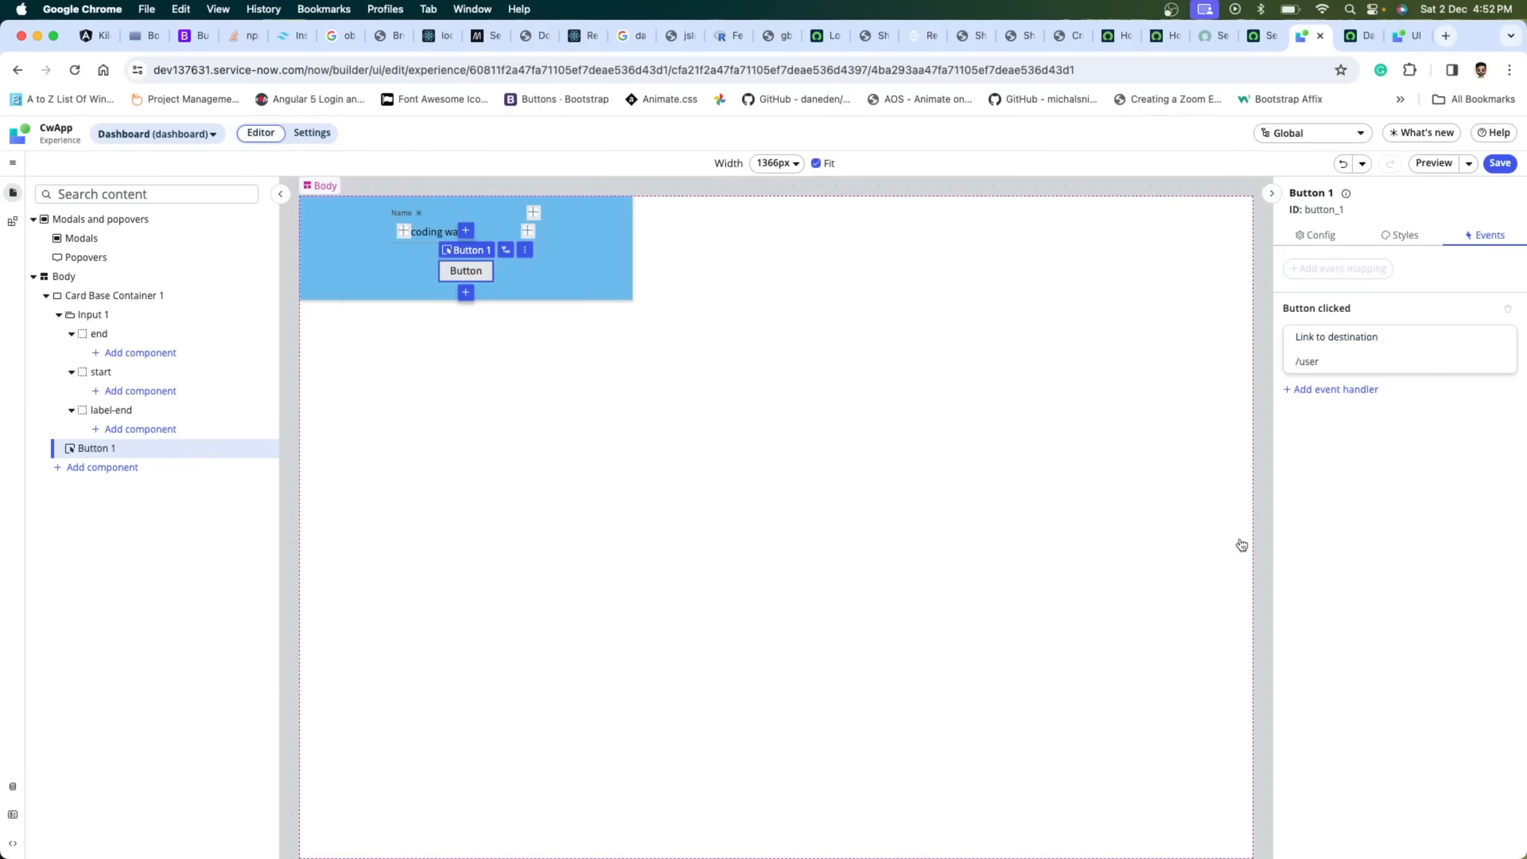
pyautogui.click(1499, 163)
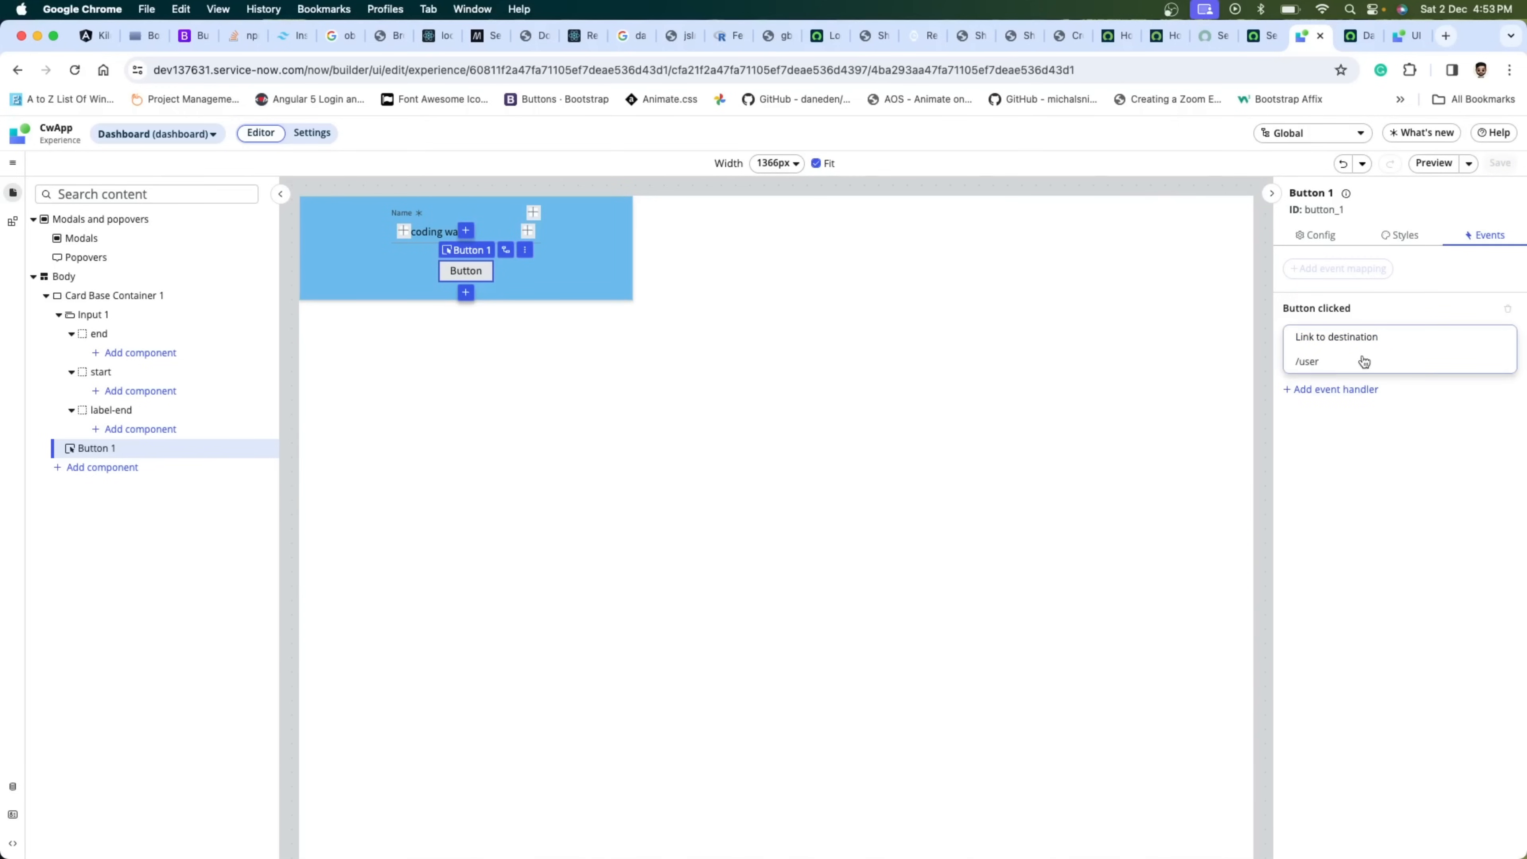
# - Open the user page's user-details variant in the editor
pyautogui.click(297, 137)
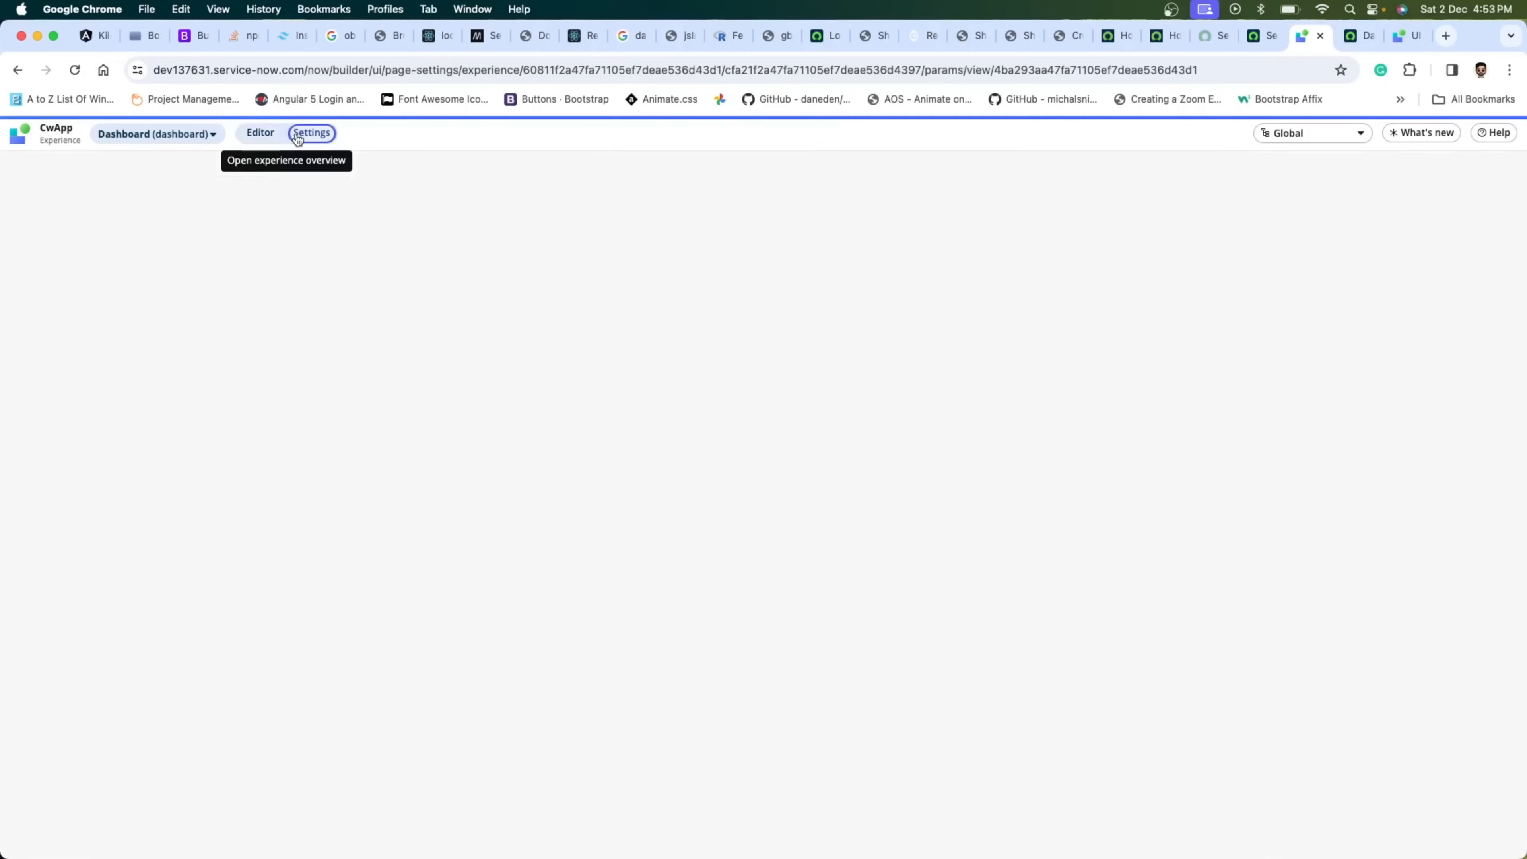
pyautogui.click(269, 135)
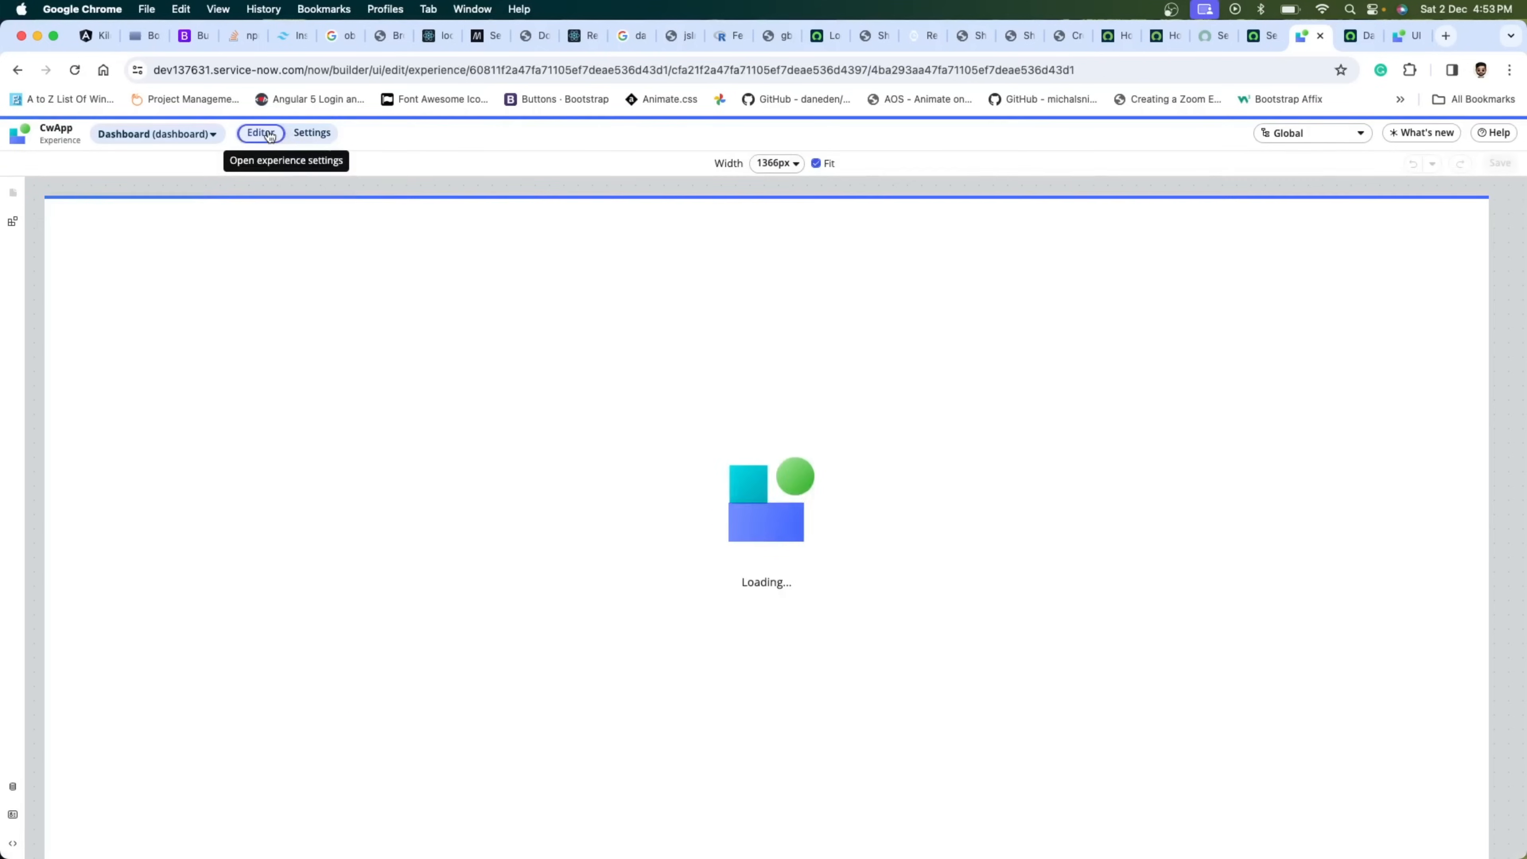
pyautogui.click(172, 134)
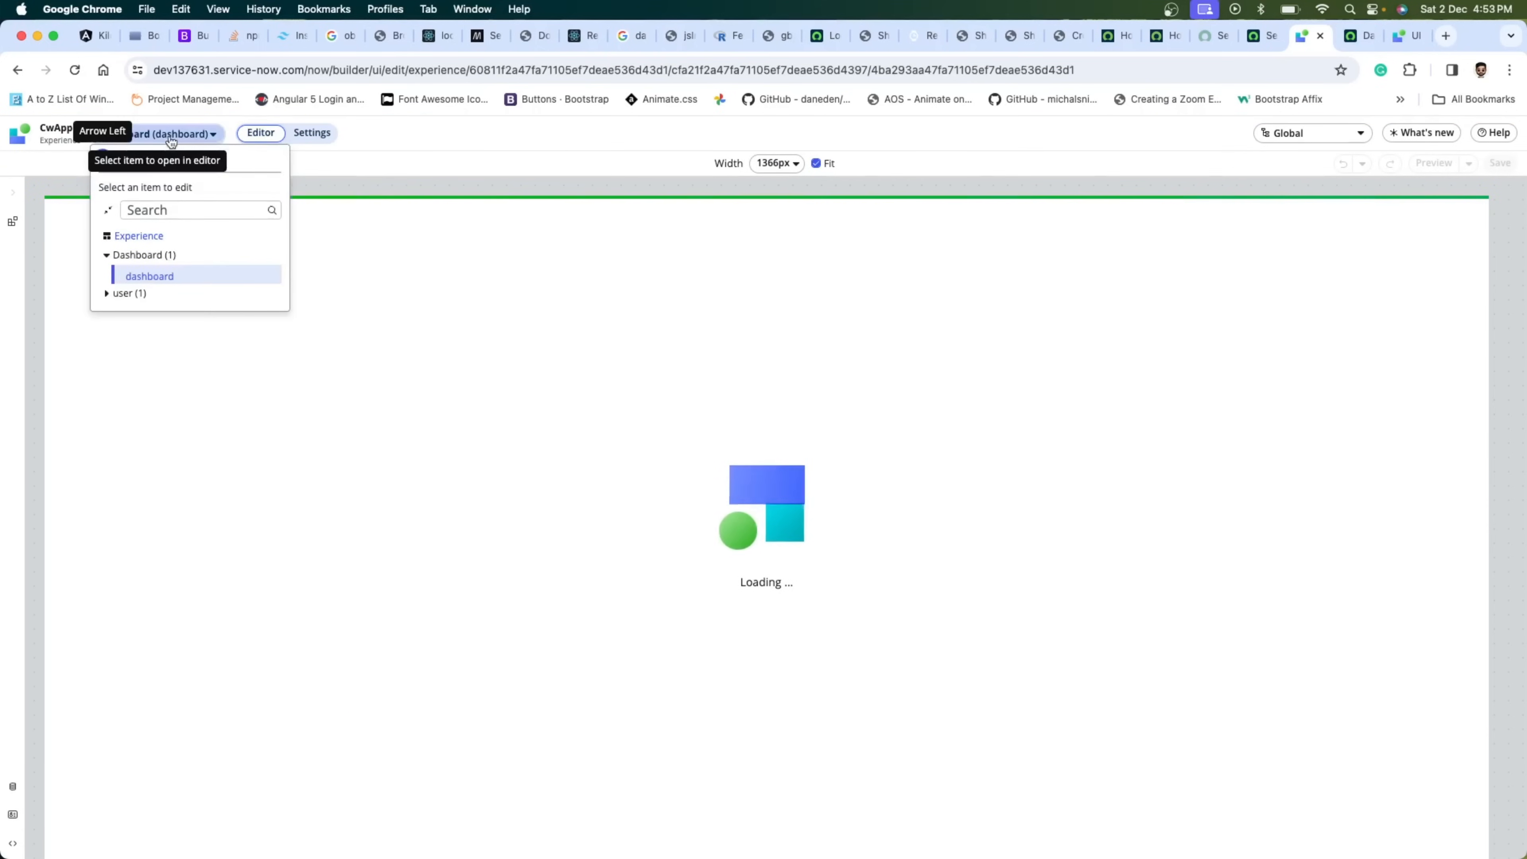
pyautogui.click(109, 294)
pyautogui.click(135, 312)
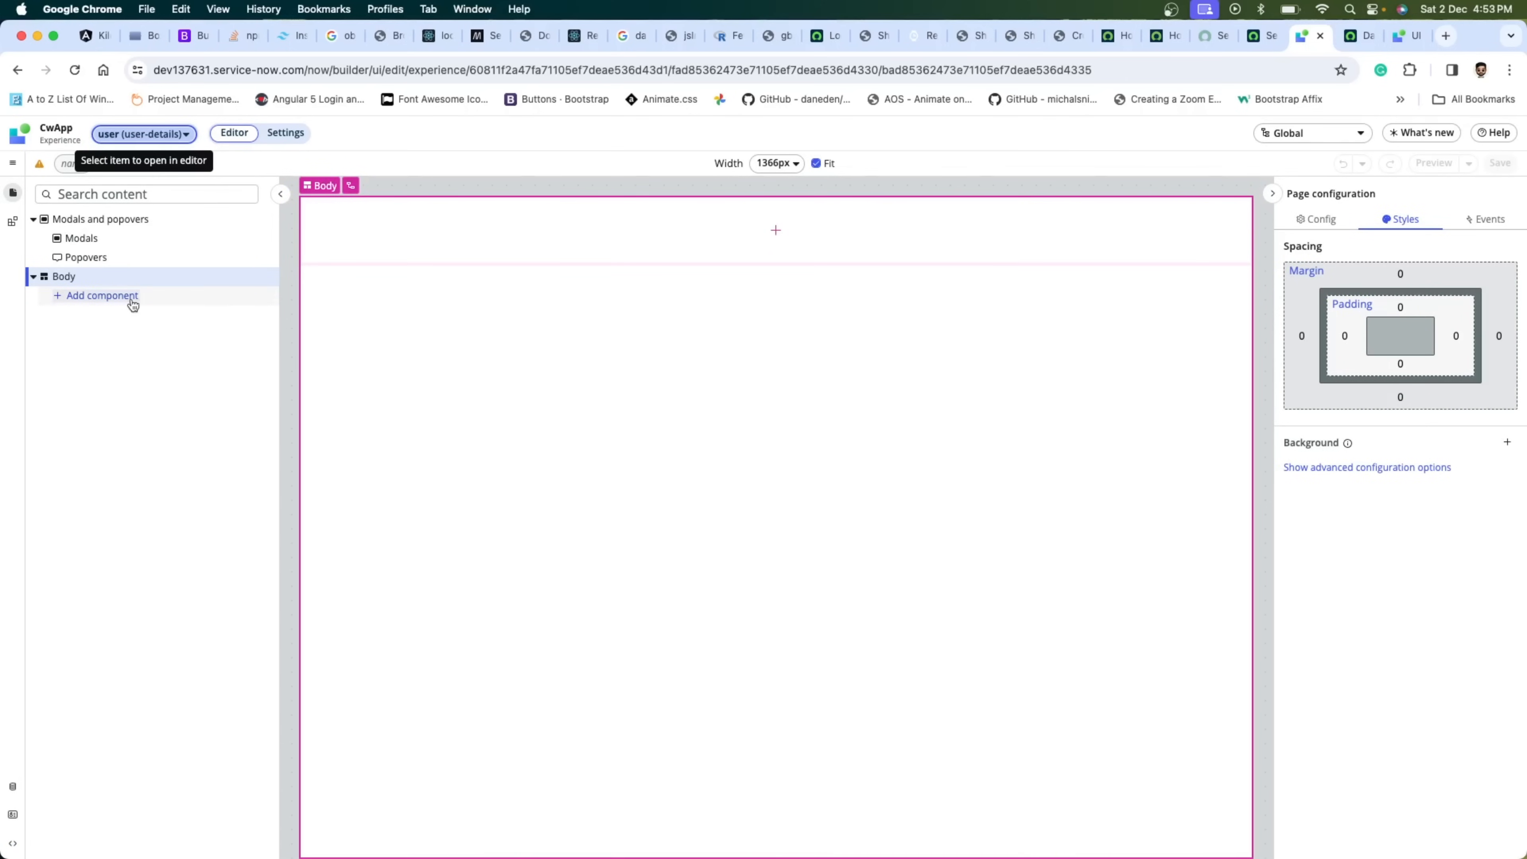
# - Add a Stylized text component to the user page's body, choosing None as its preset for manual configuration
pyautogui.click(131, 298)
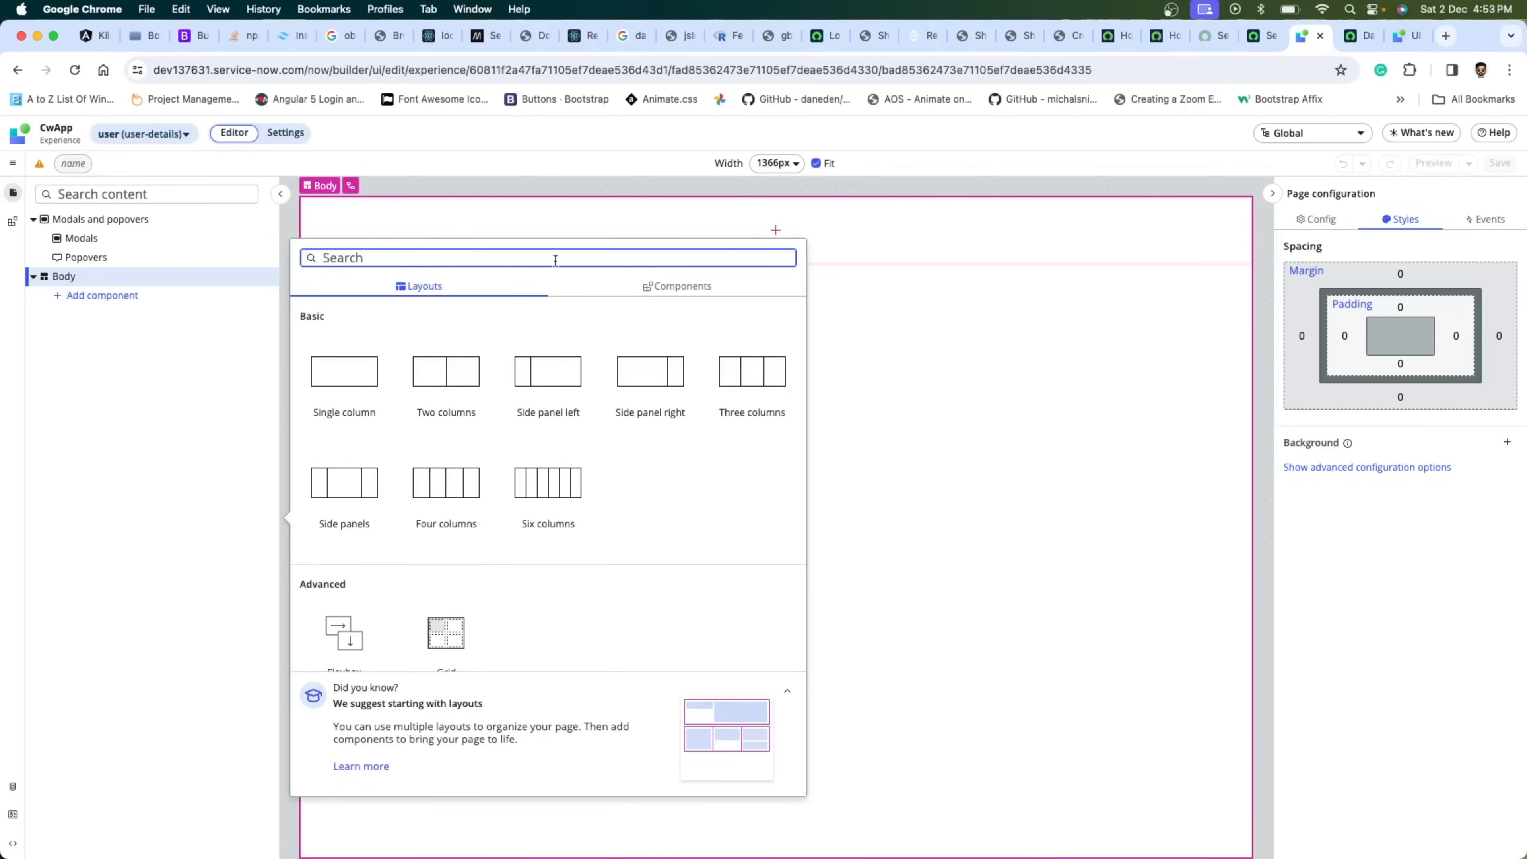
pyautogui.write('para')
pyautogui.press('BackSpace')
pyautogui.press('BackSpace')
pyautogui.press('BackSpace')
pyautogui.write('styl')
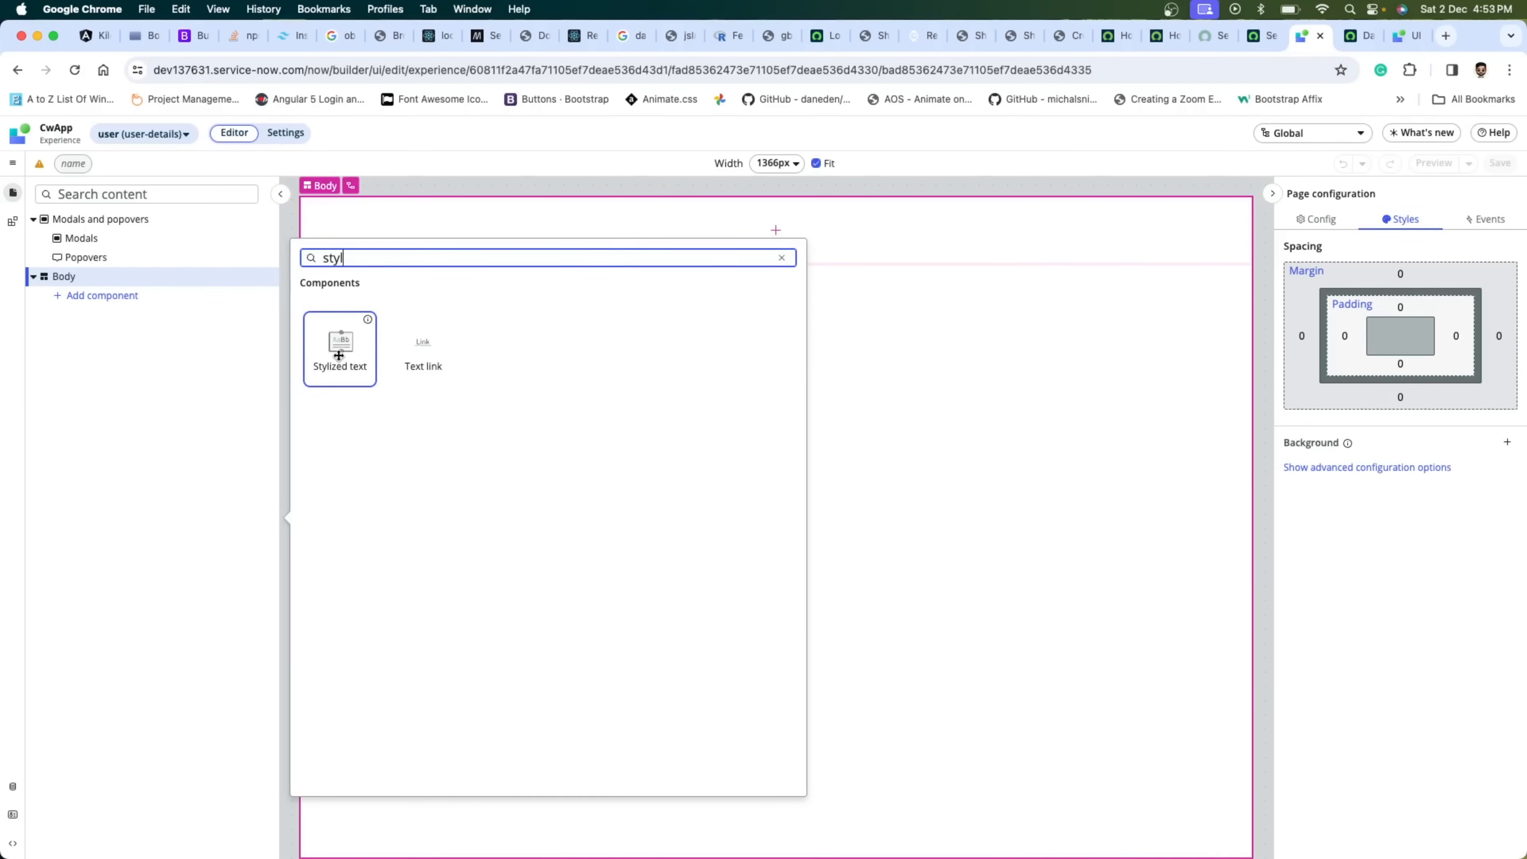
pyautogui.click(340, 358)
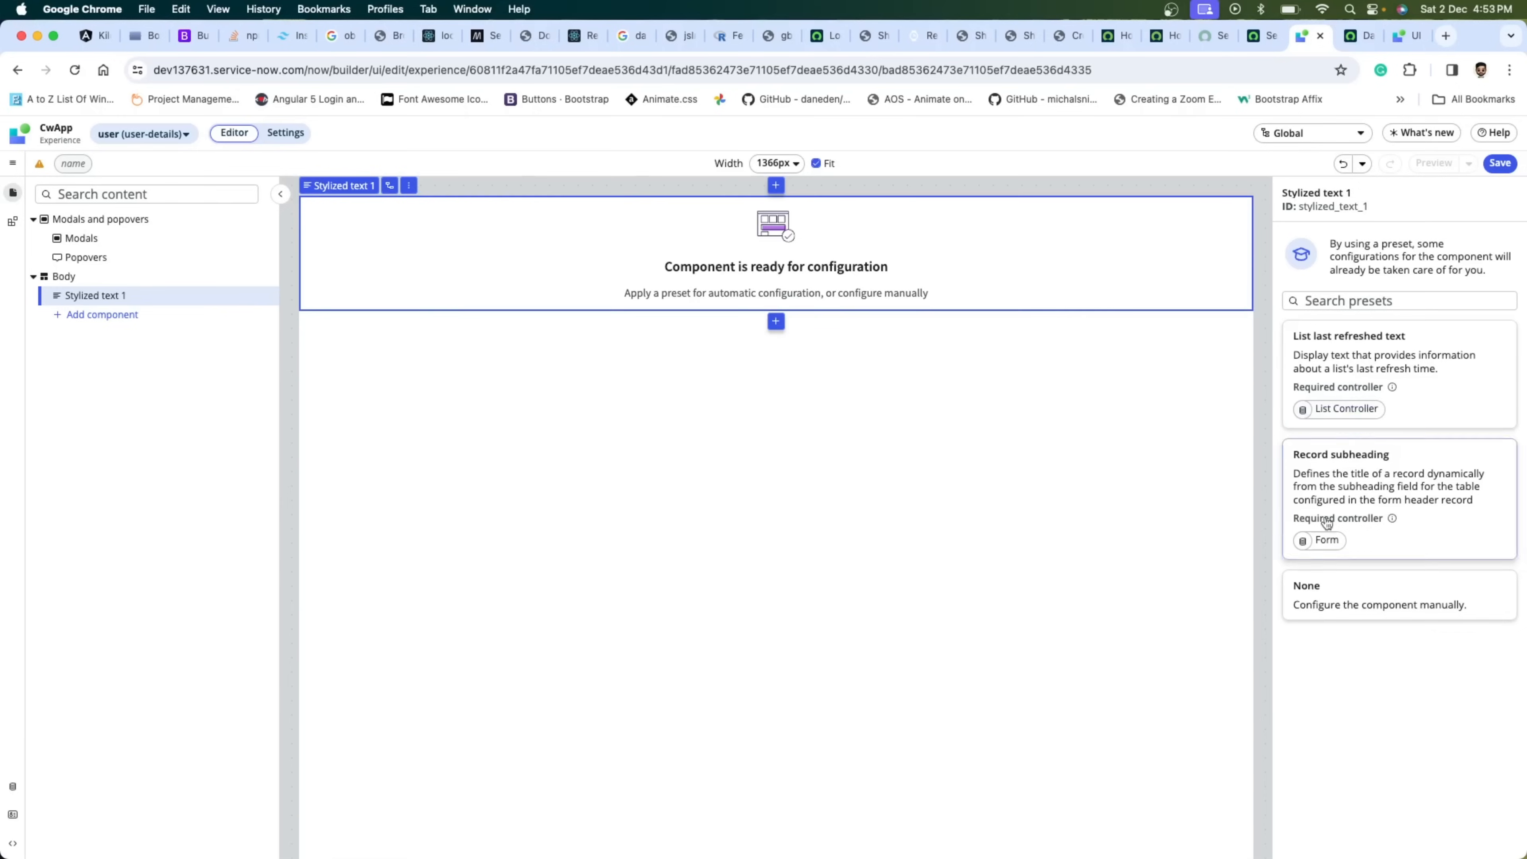
pyautogui.click(1316, 602)
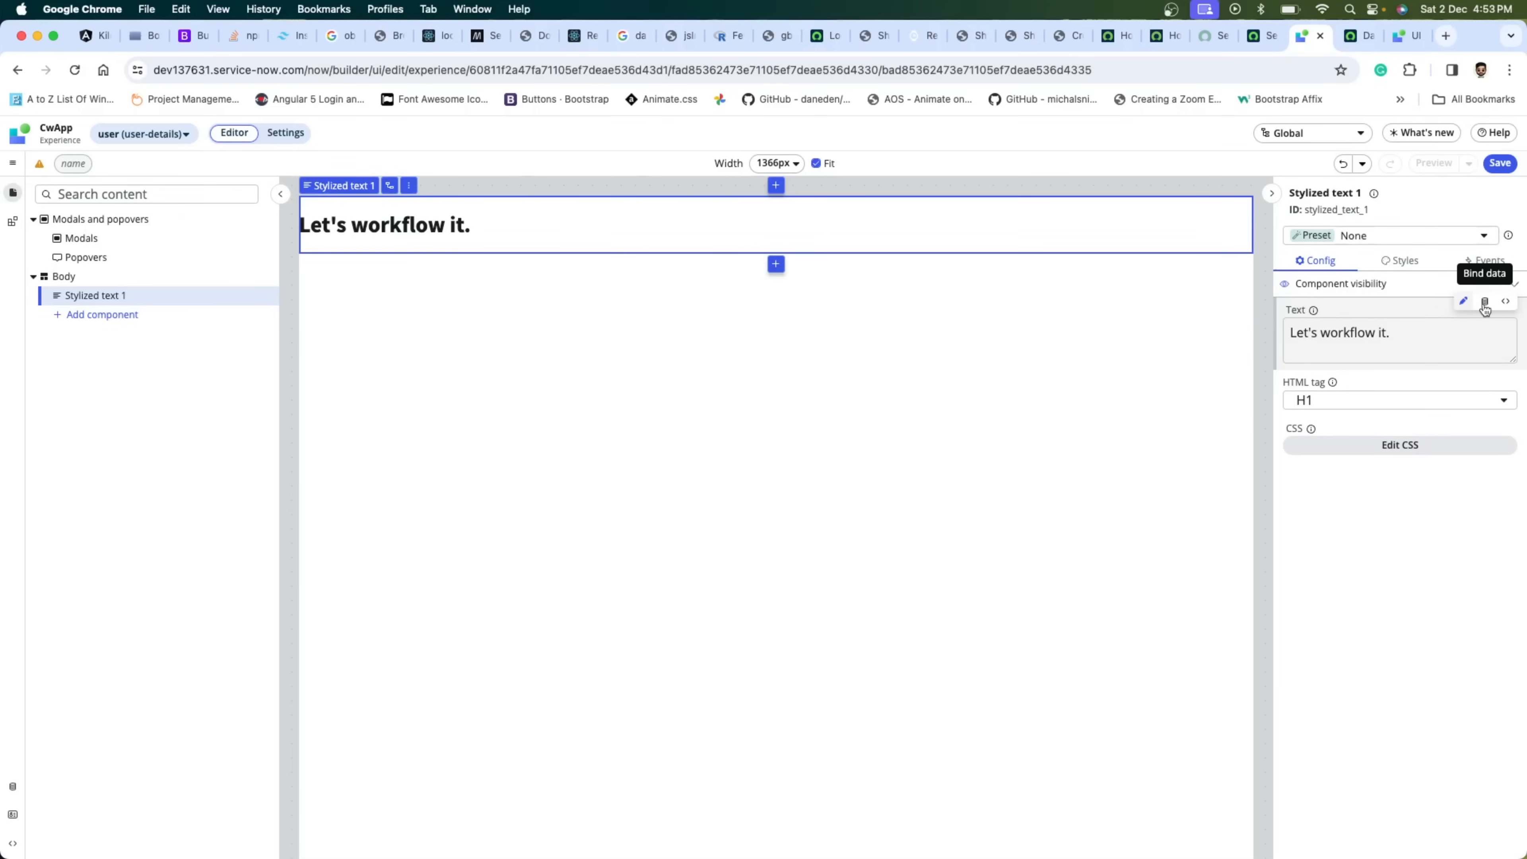
pyautogui.click(1484, 302)
pyautogui.click(1347, 326)
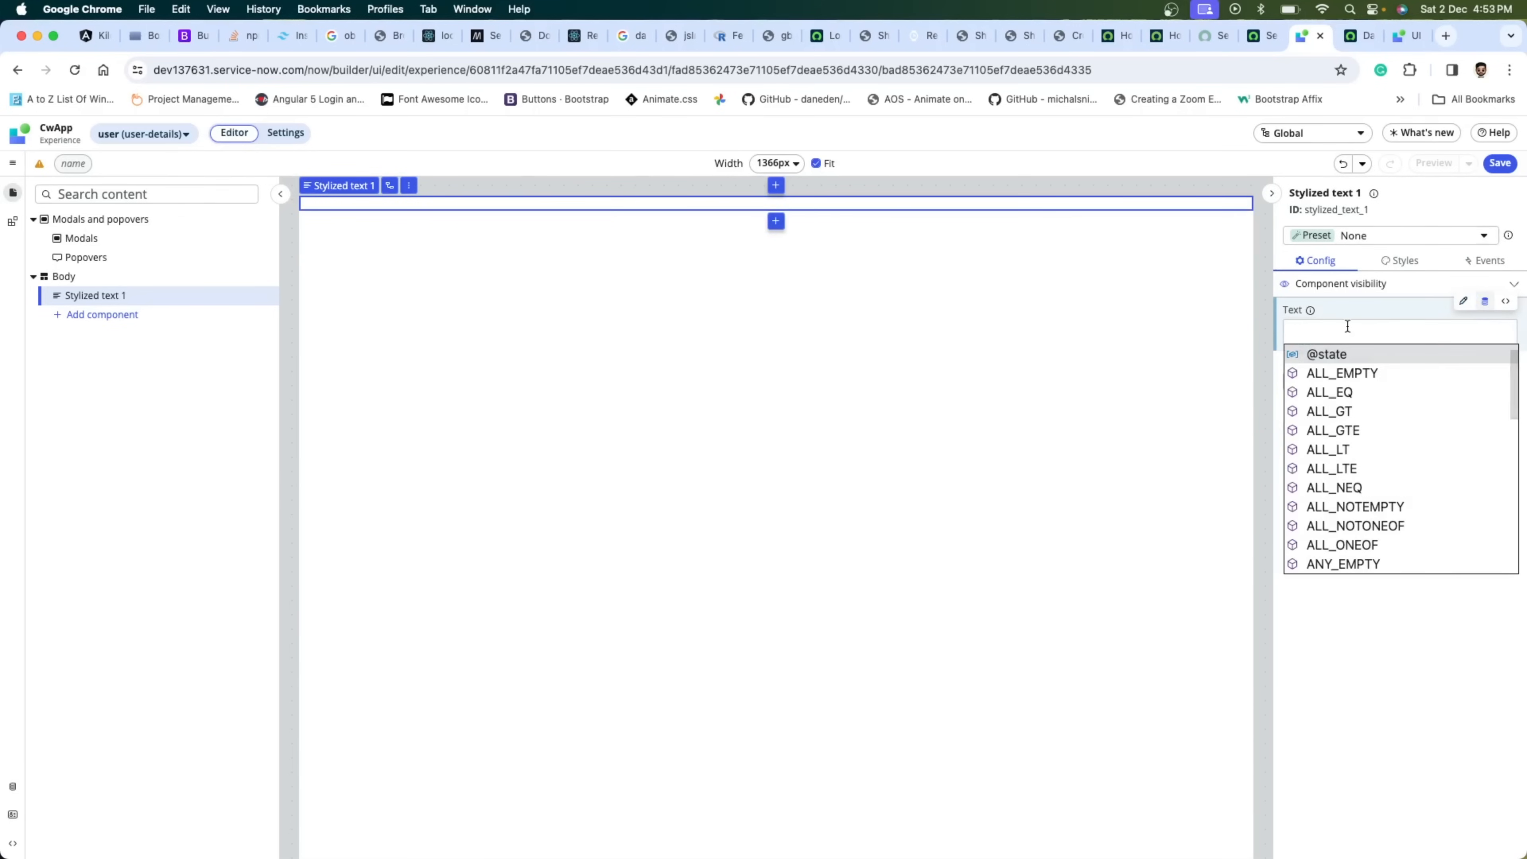
pyautogui.write('@')
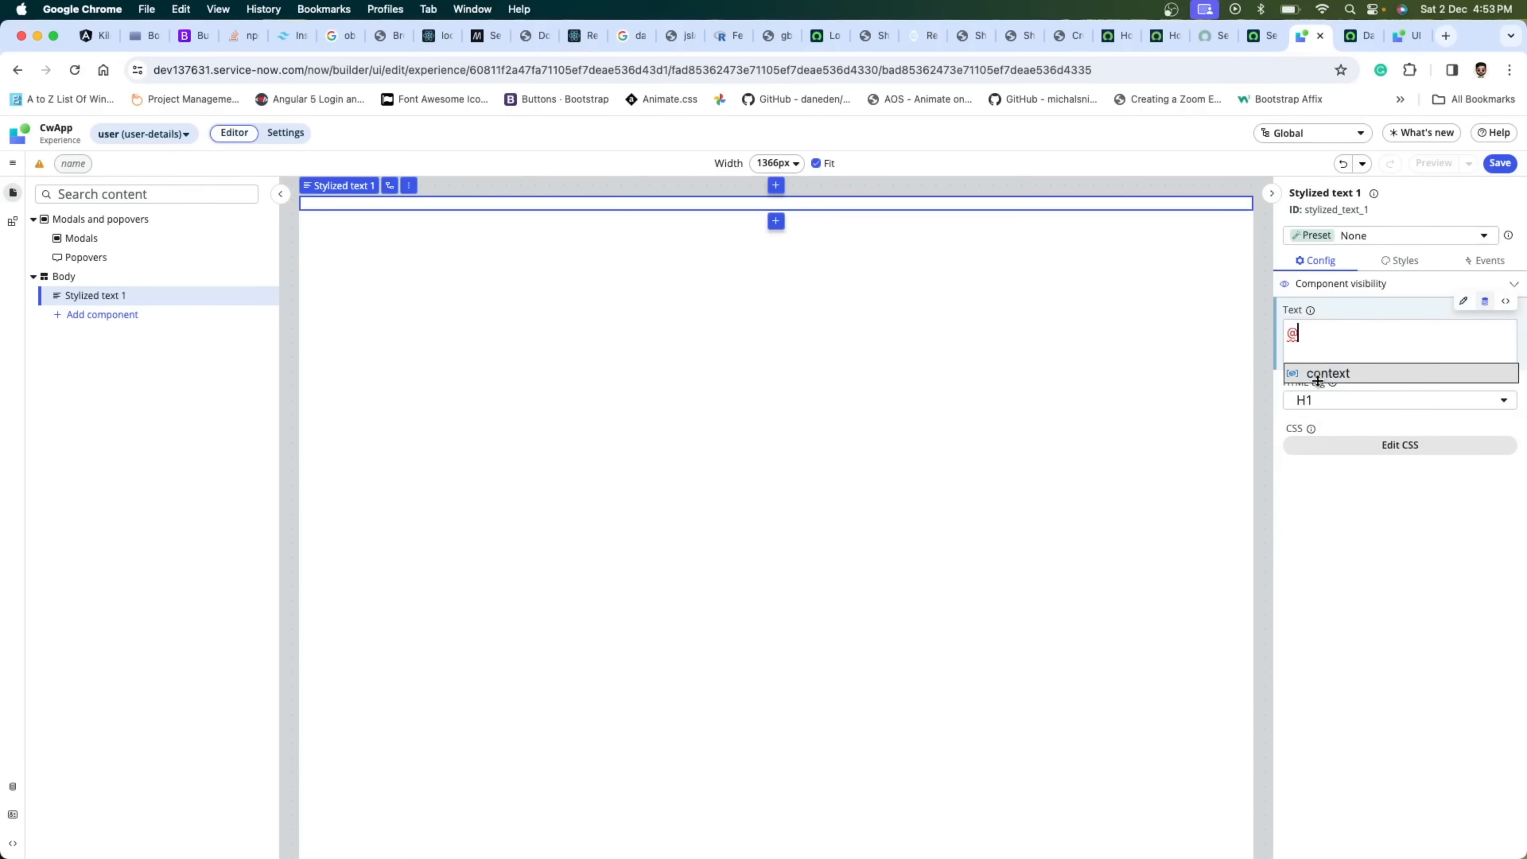
pyautogui.click(1331, 372)
pyautogui.write('.')
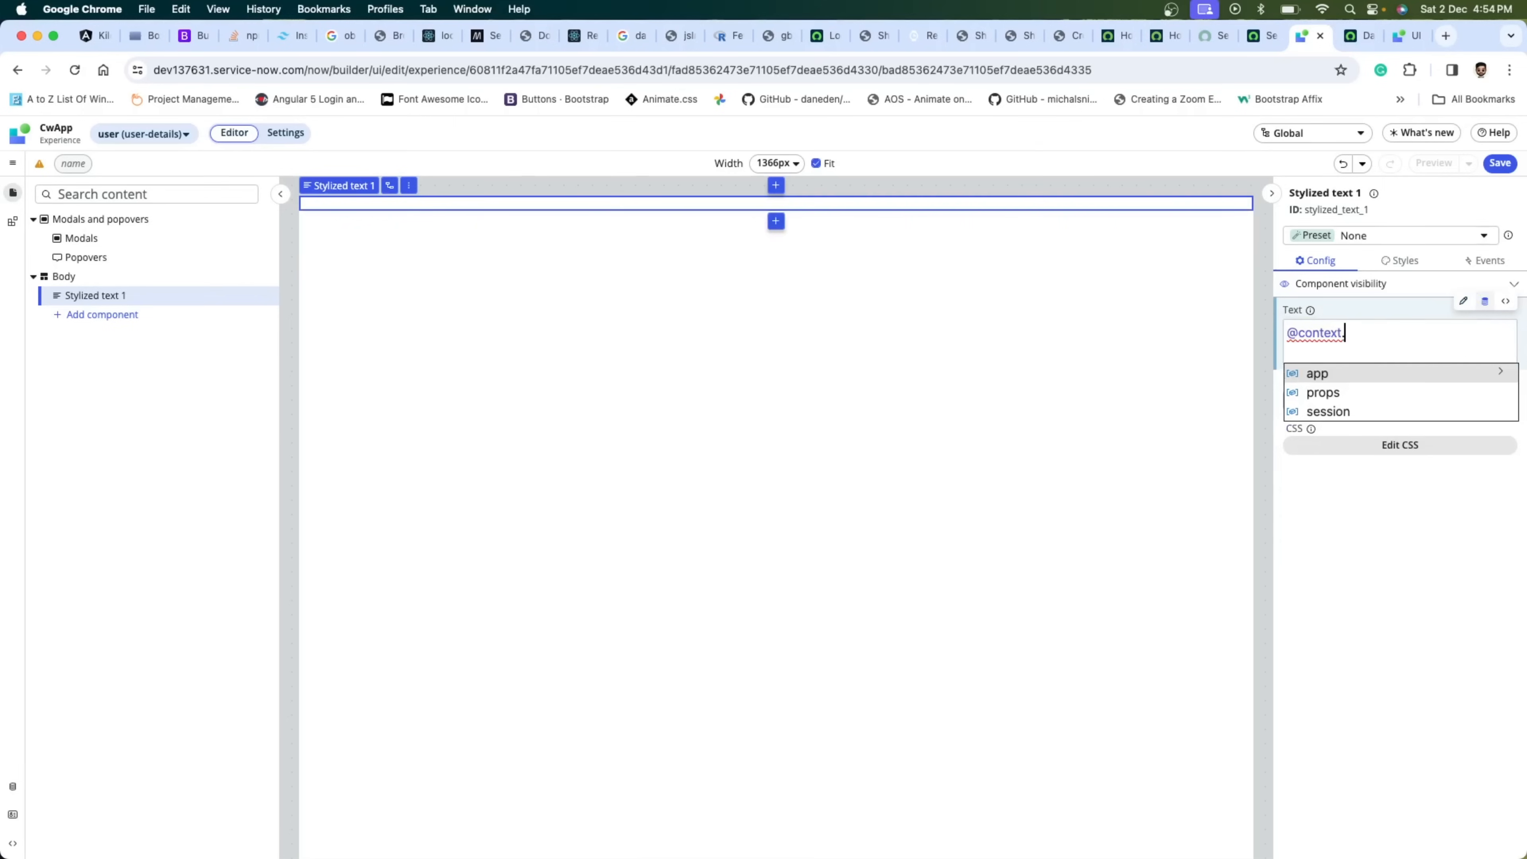
pyautogui.click(1340, 394)
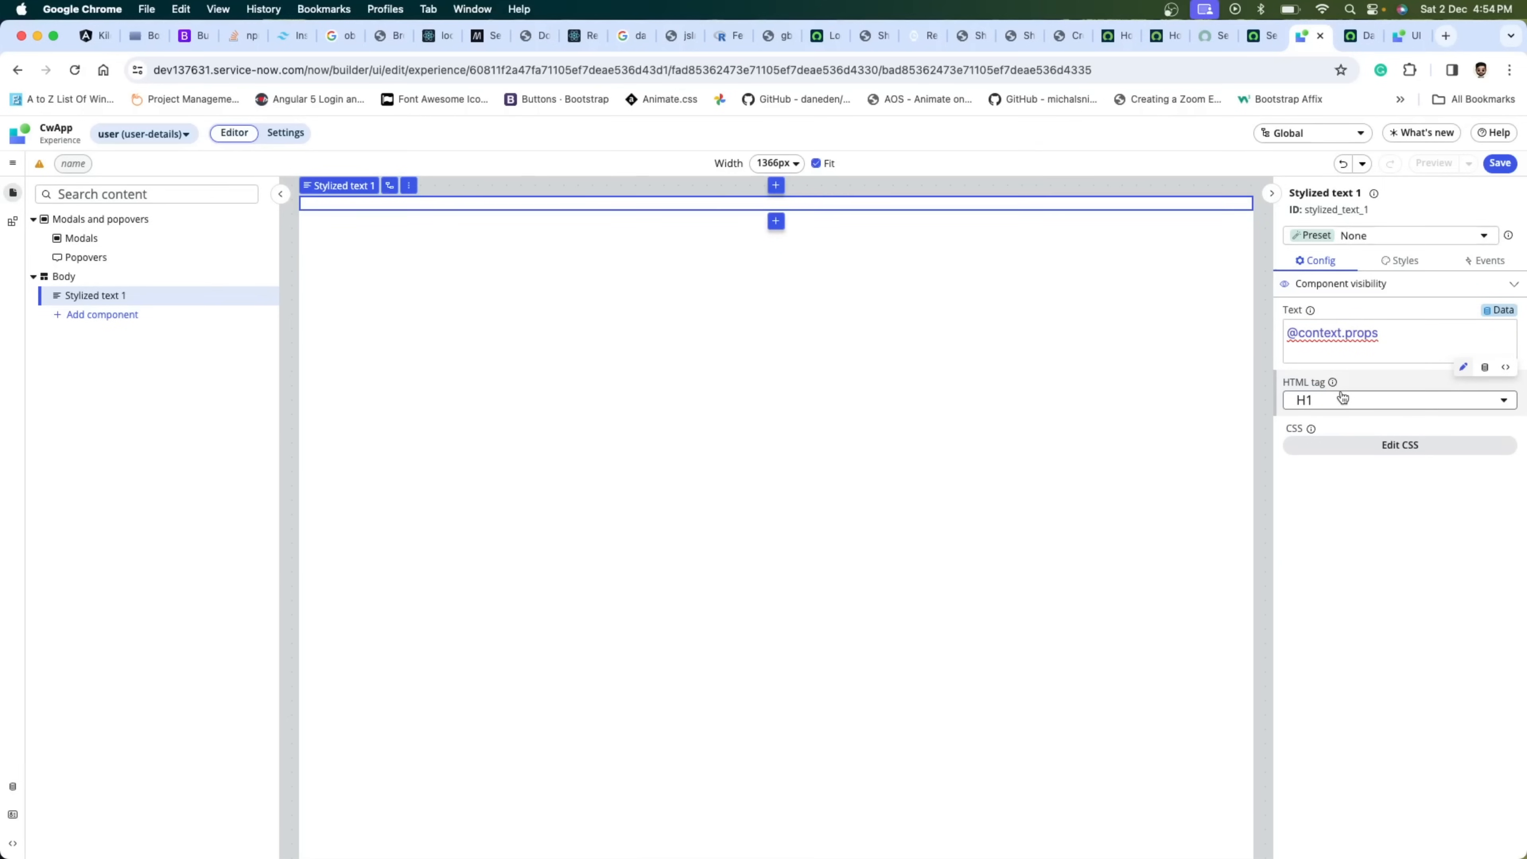
pyautogui.write('.')
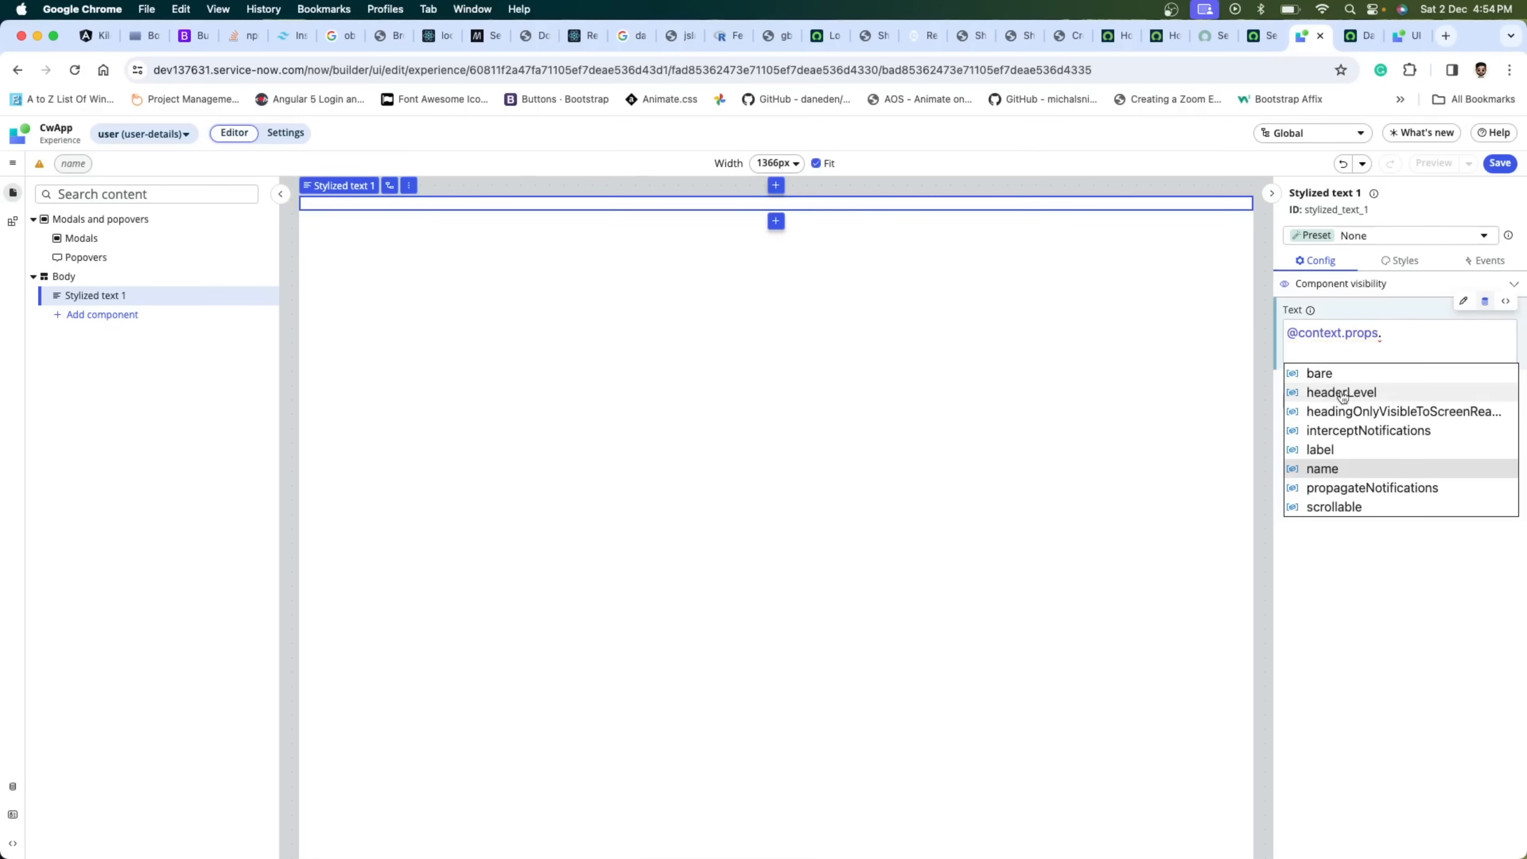
pyautogui.click(1330, 466)
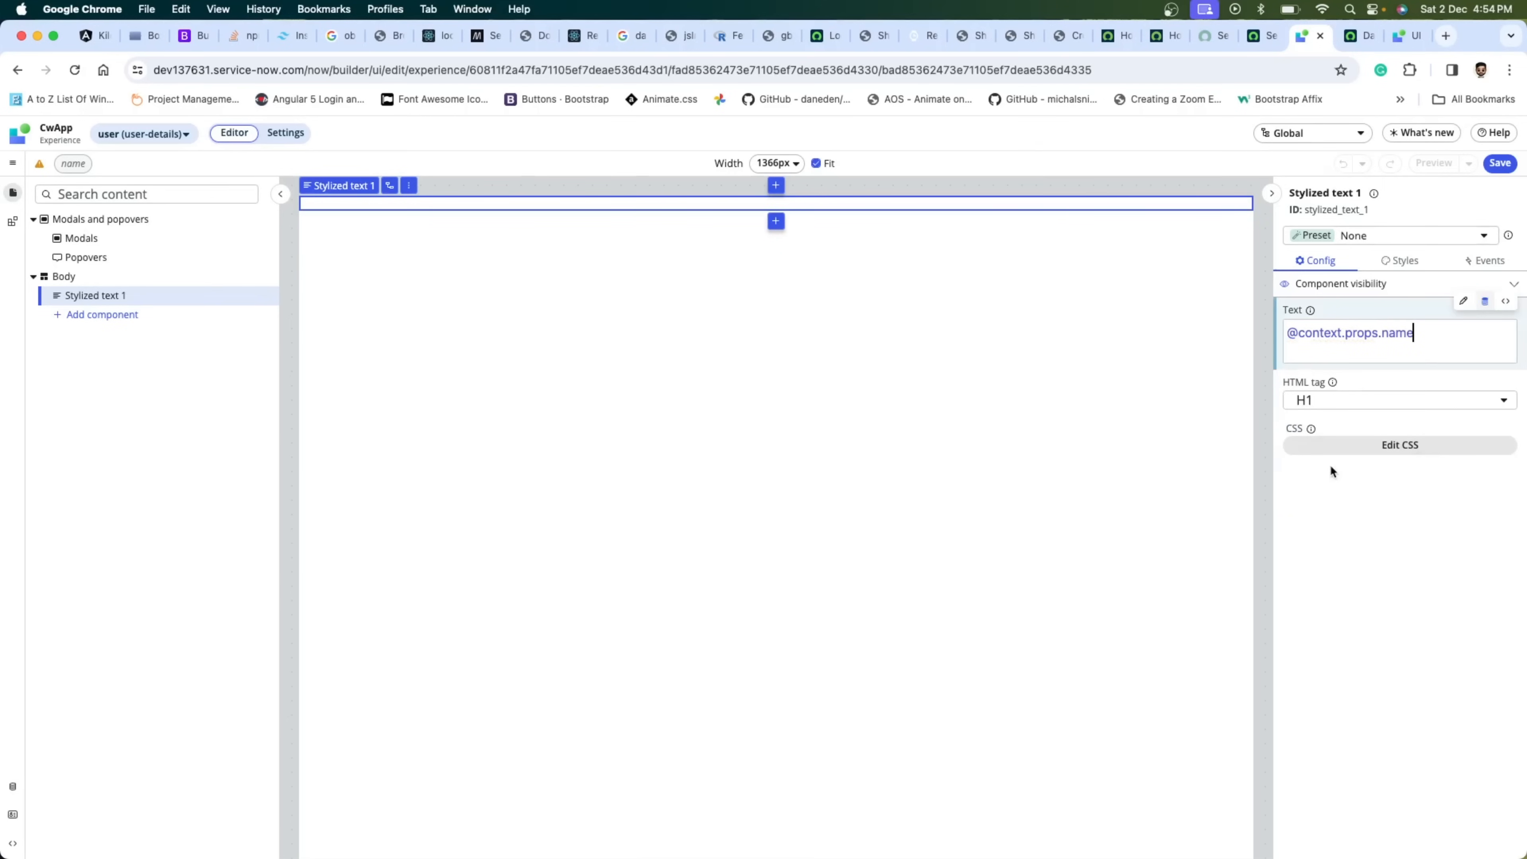
pyautogui.click(1499, 163)
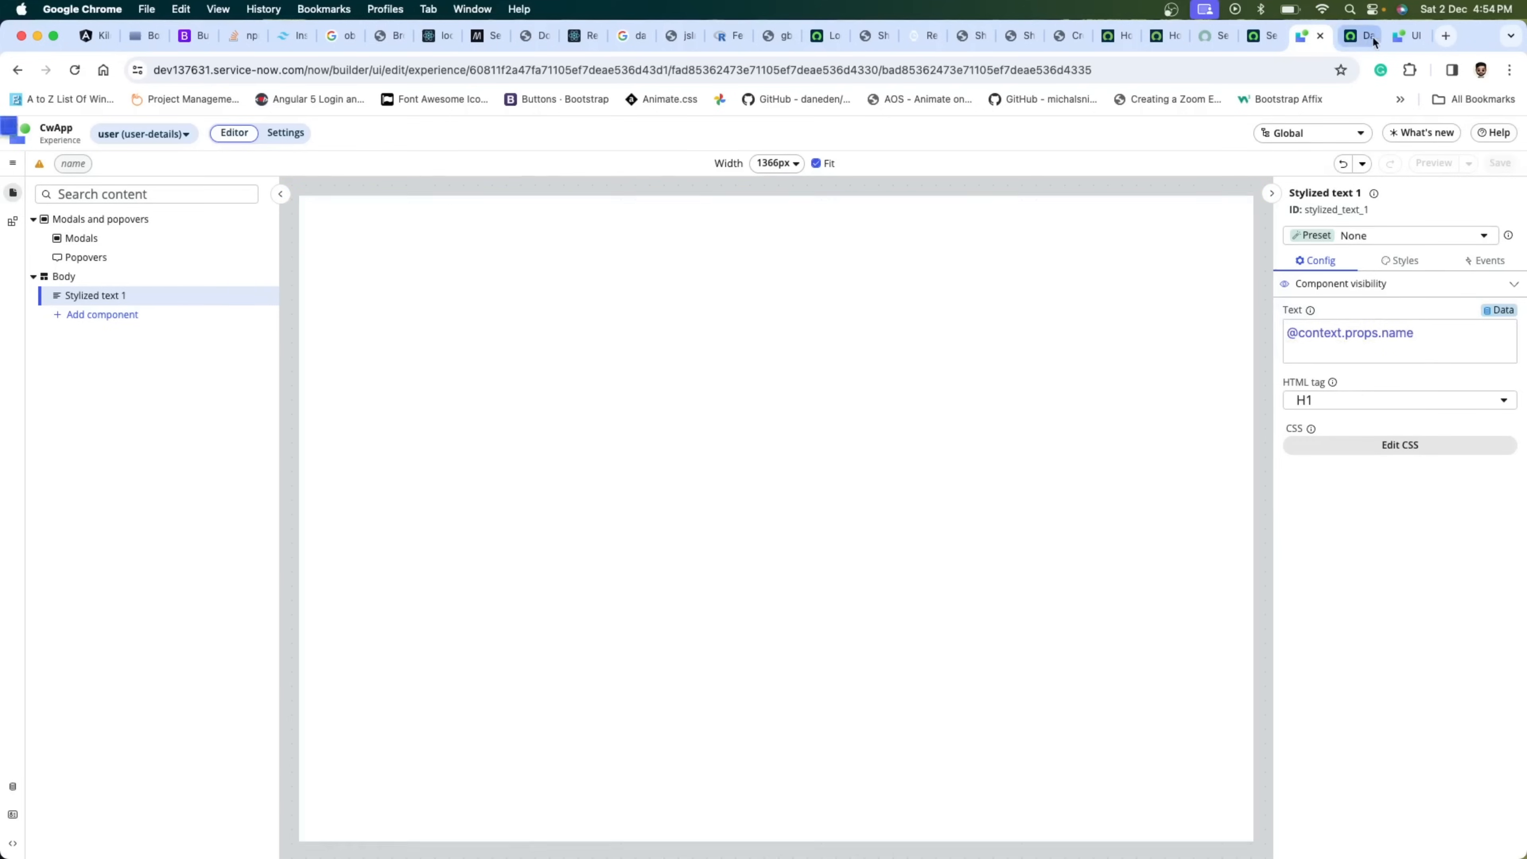
# - Reload the live dashboard, test its button, check the name parameter in the user page's URL, and return to the dashboard
pyautogui.click(1350, 38)
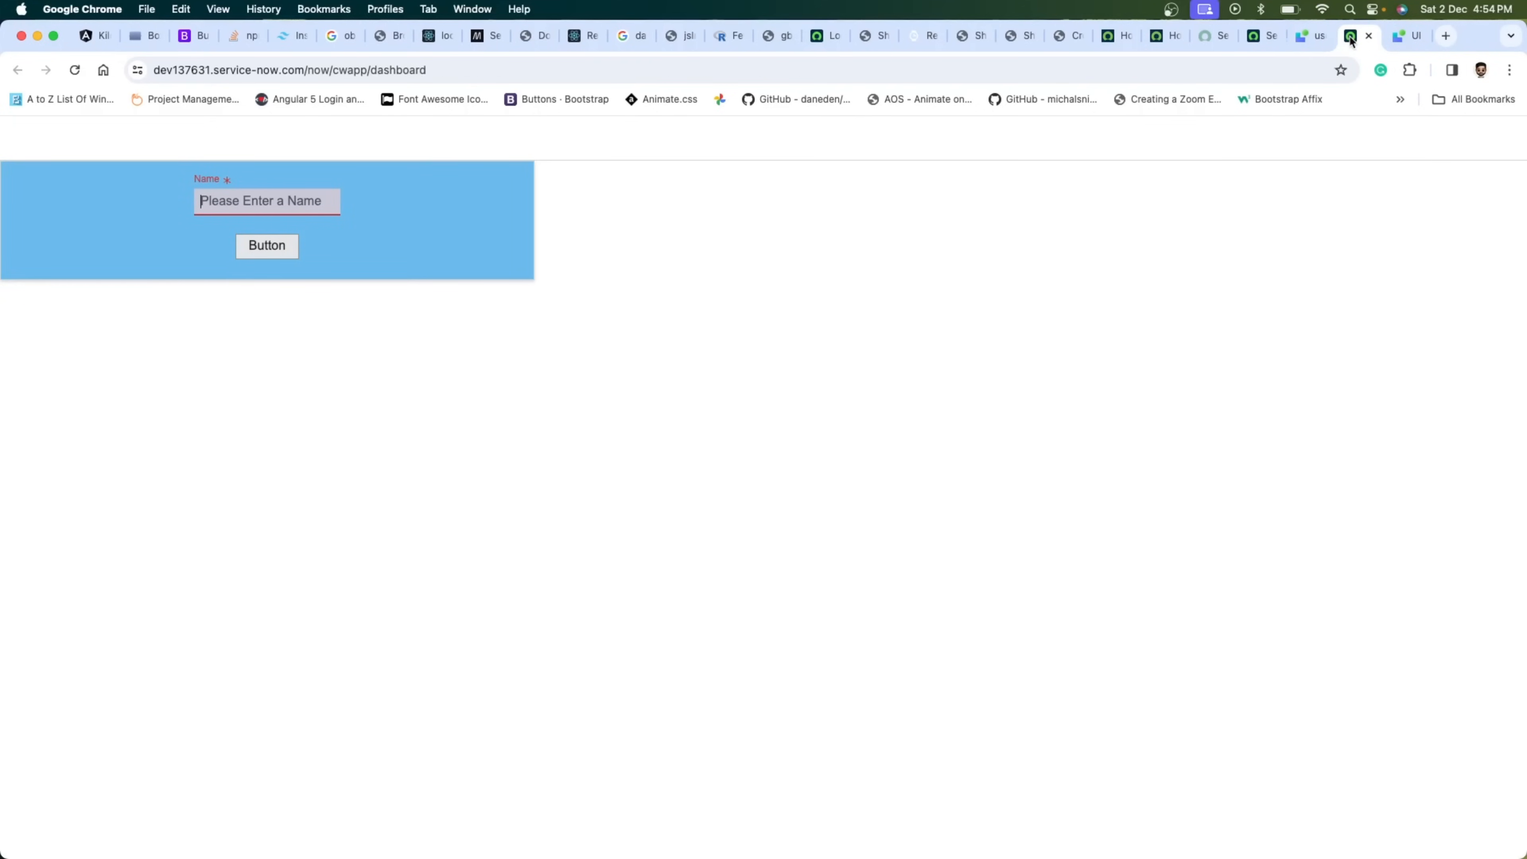
pyautogui.click(787, 68)
pyautogui.press('Return')
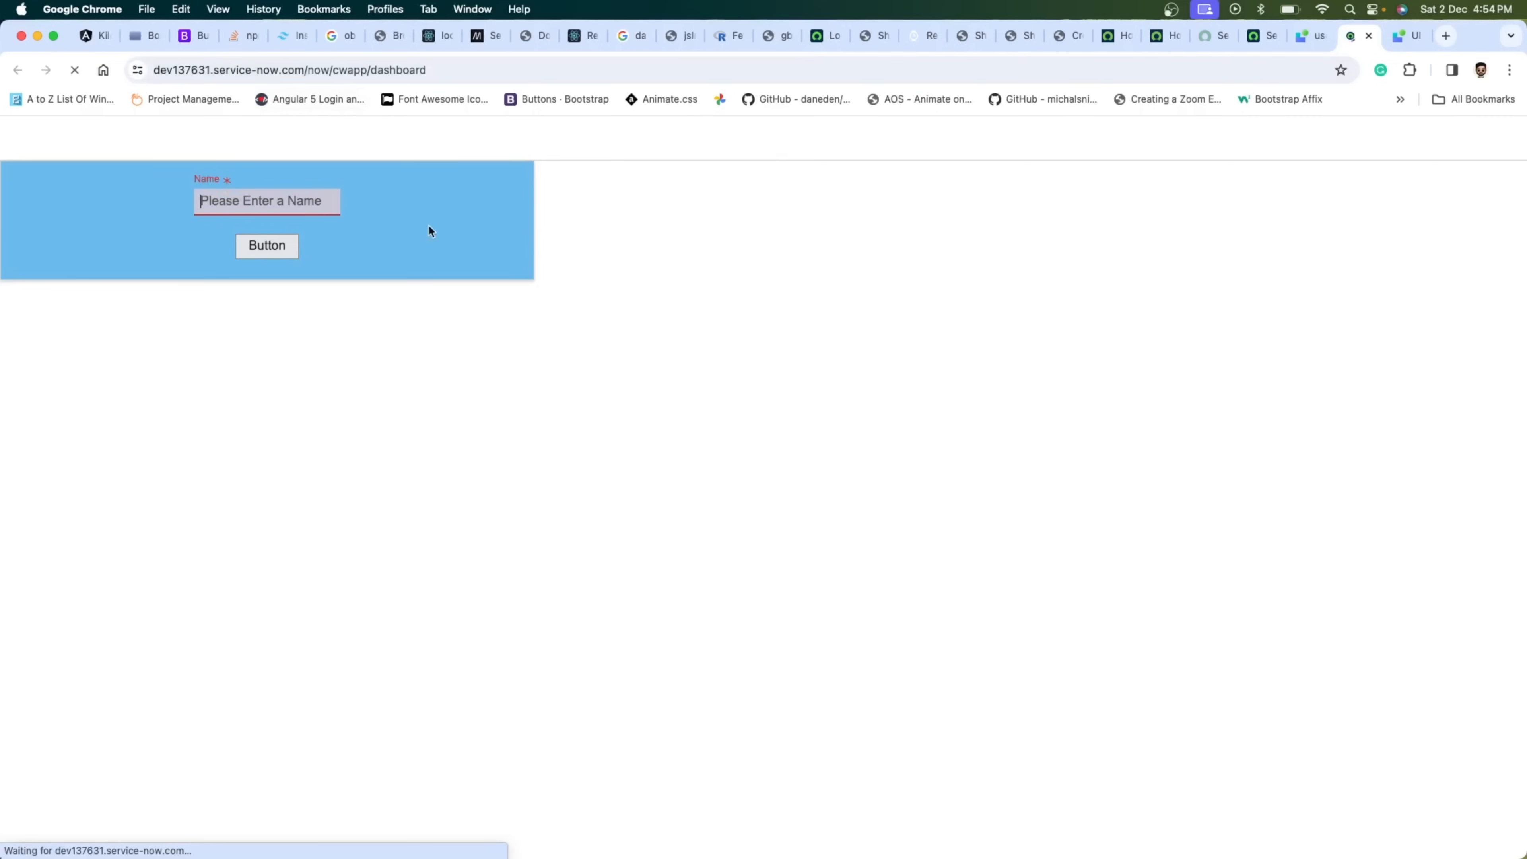
pyautogui.click(277, 256)
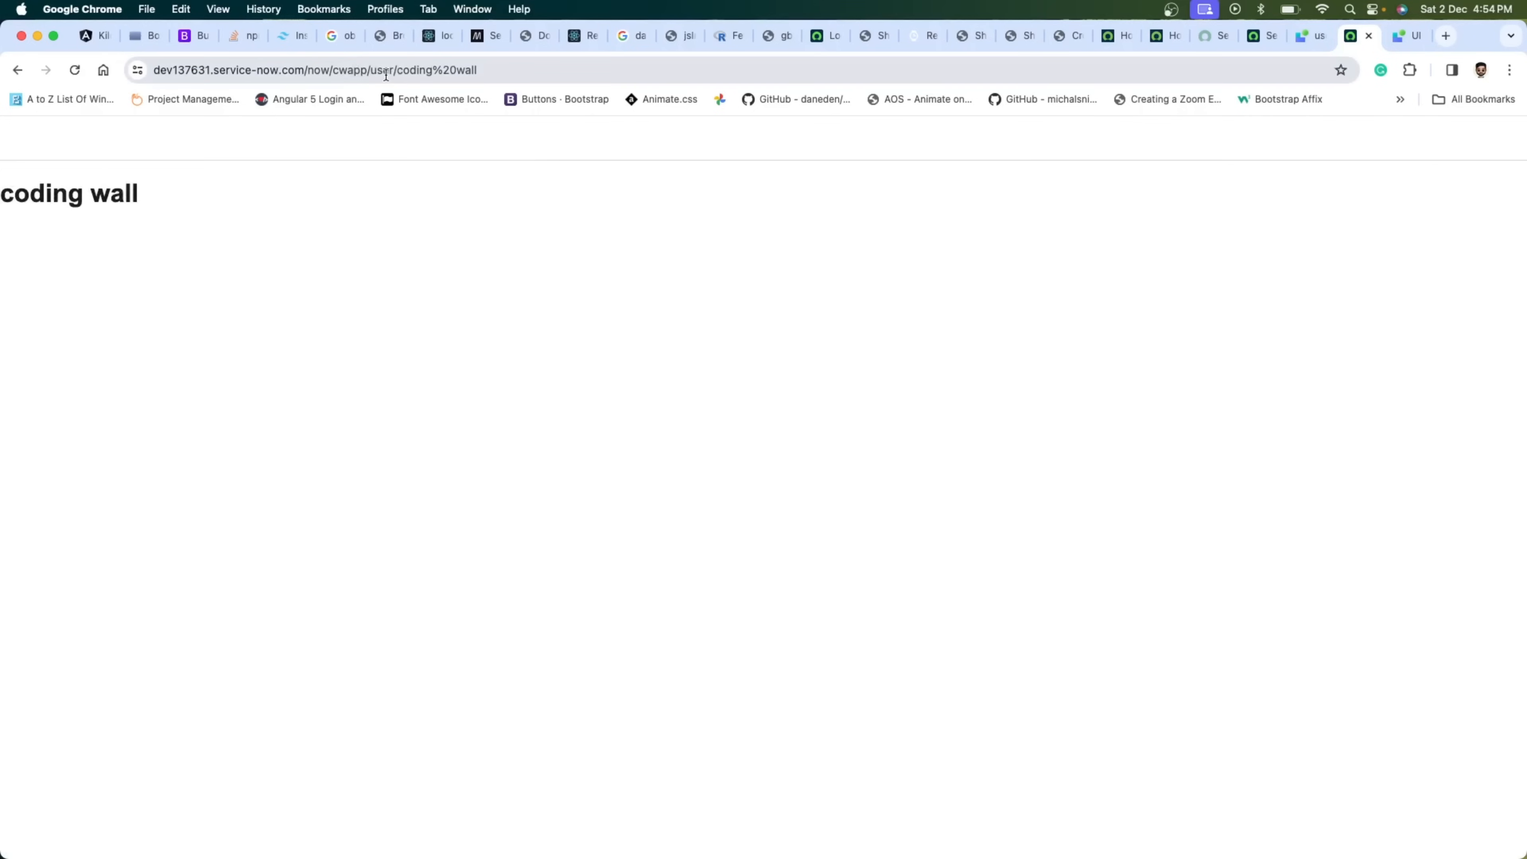
pyautogui.moveTo(489, 69); pyautogui.dragTo(395, 68)
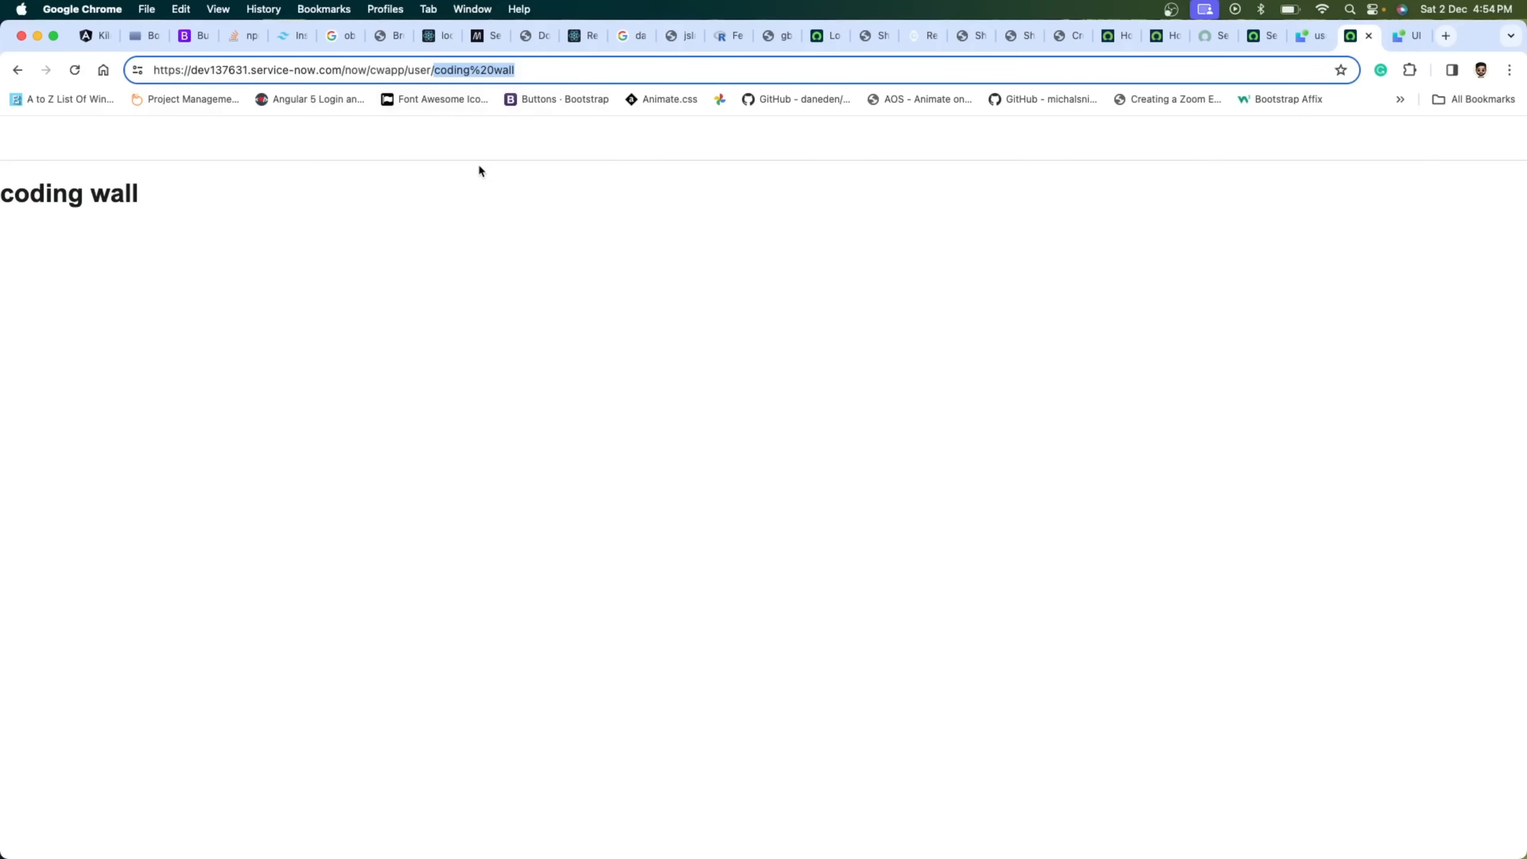
pyautogui.click(17, 70)
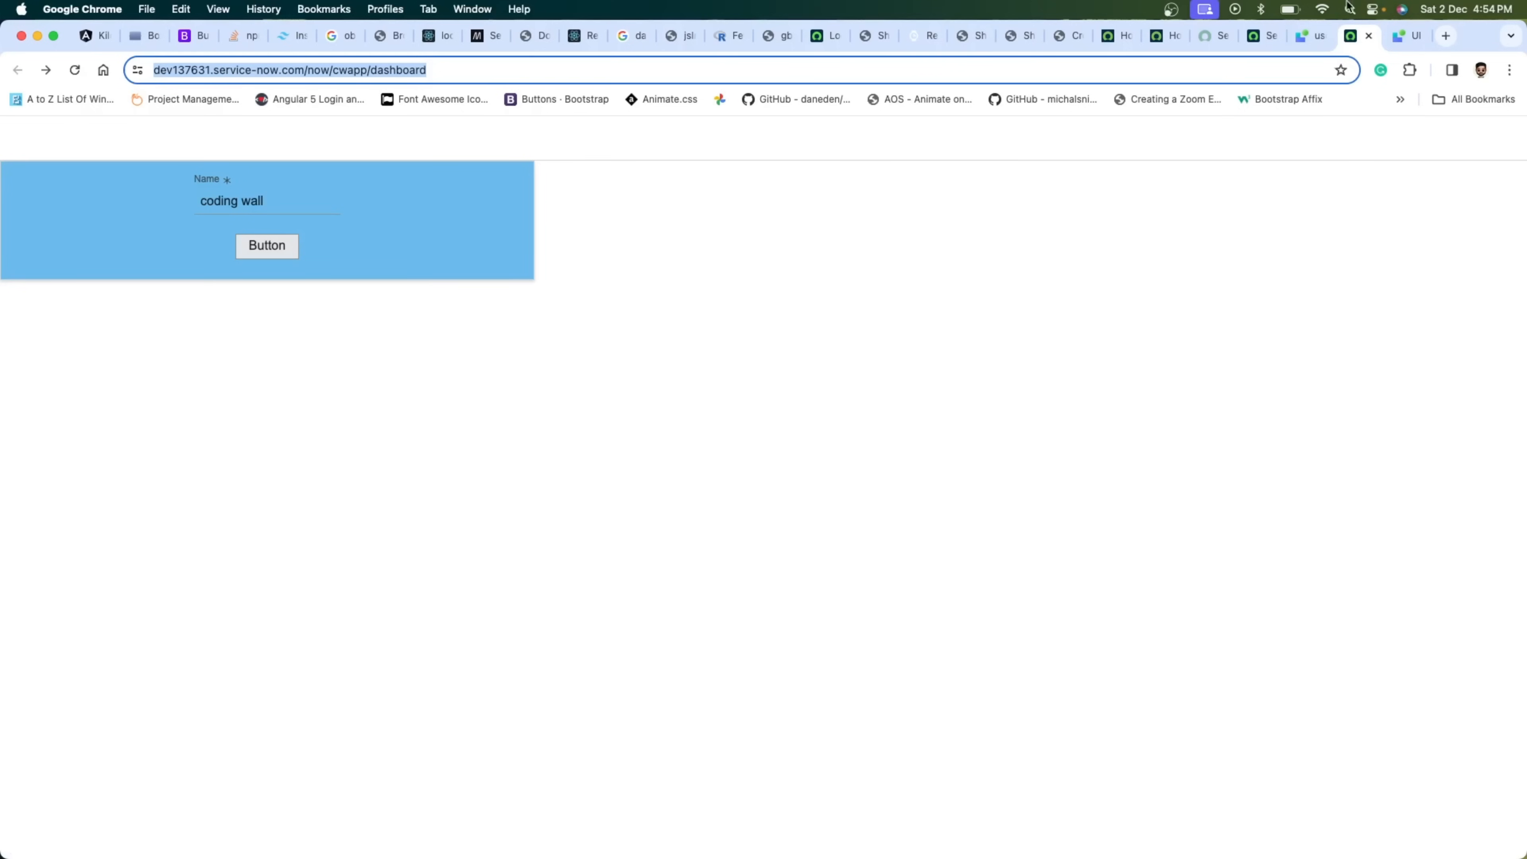
# - Reopen the dashboard variant in UI Builder and review the Link to destination handler on Button 1's "Button clicked" event
pyautogui.click(1311, 36)
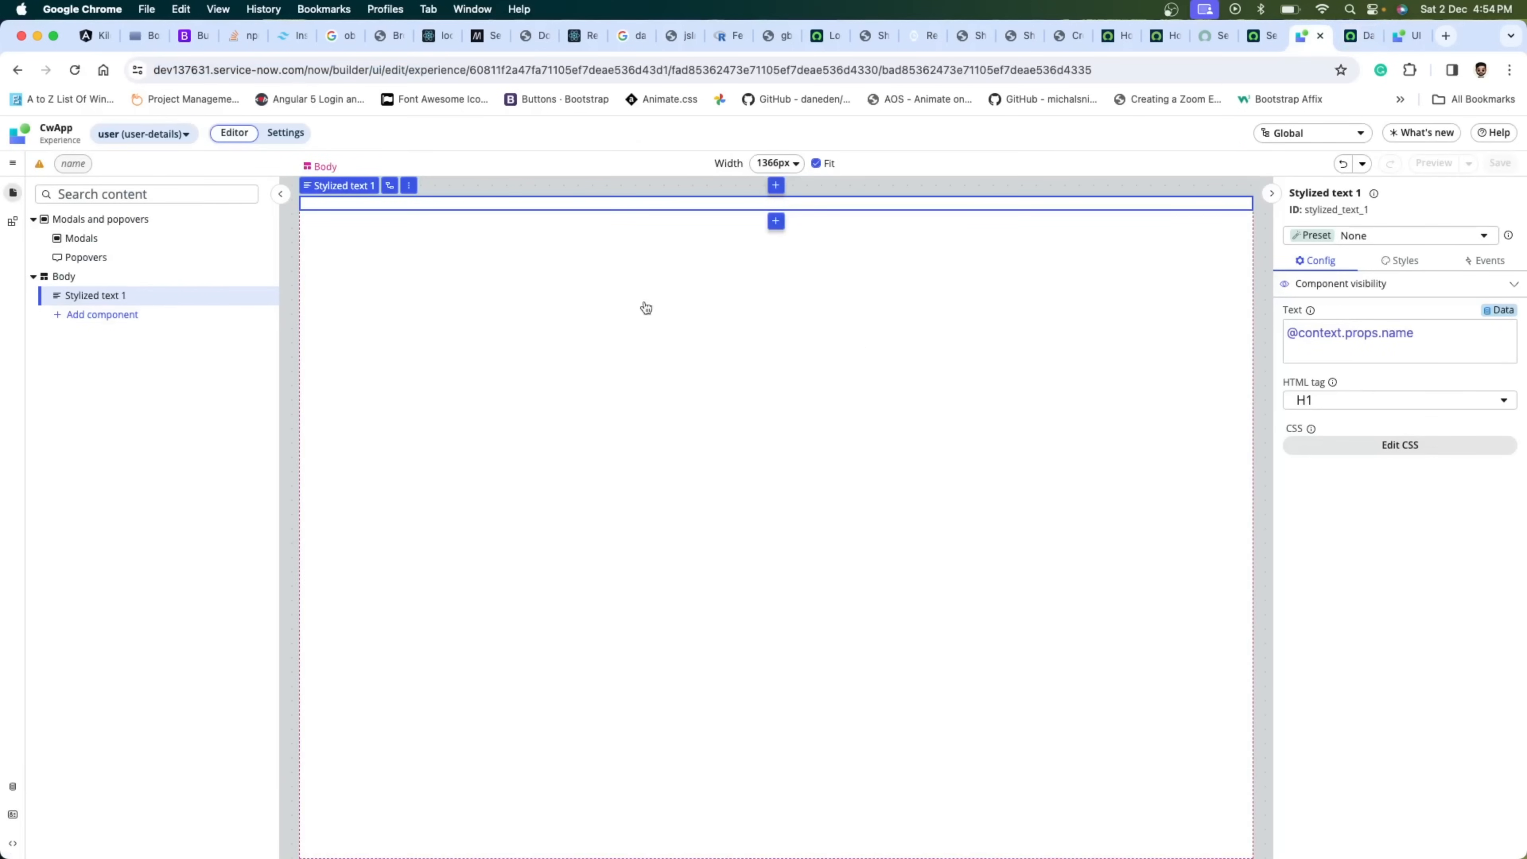
pyautogui.click(151, 133)
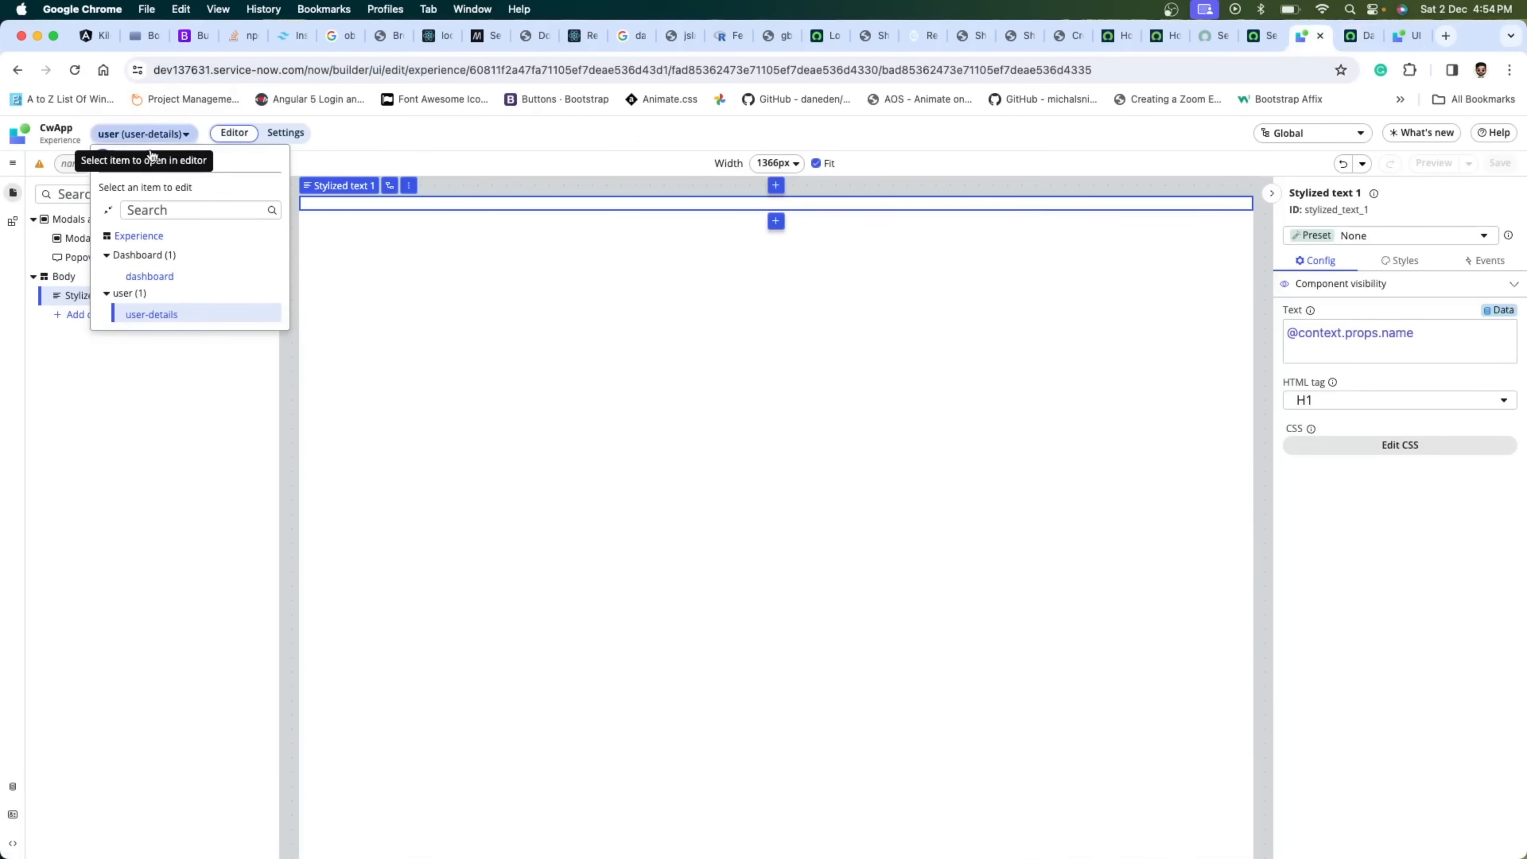
pyautogui.click(160, 278)
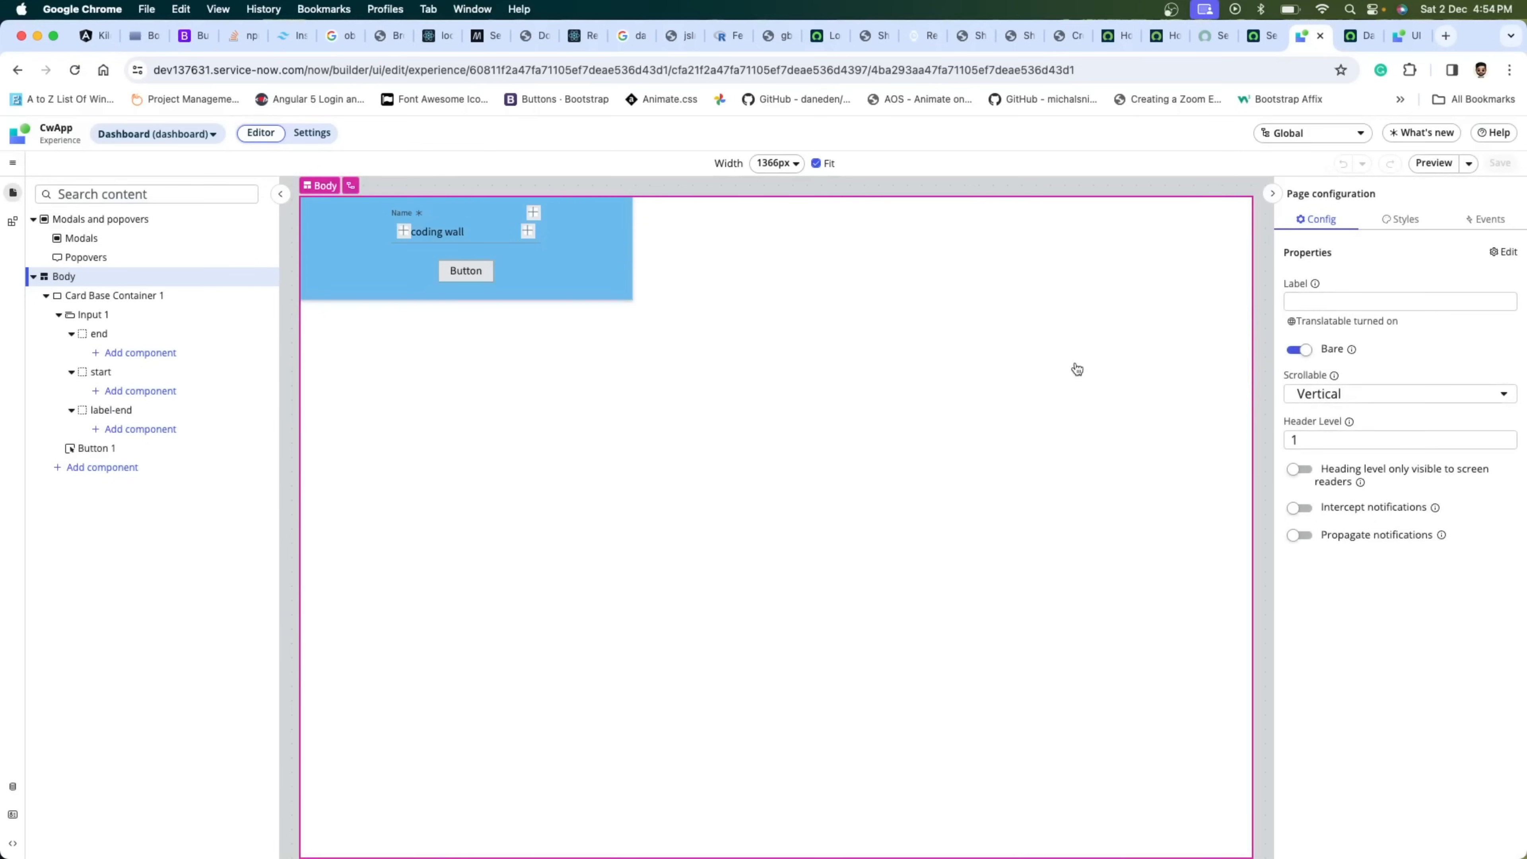
pyautogui.click(467, 274)
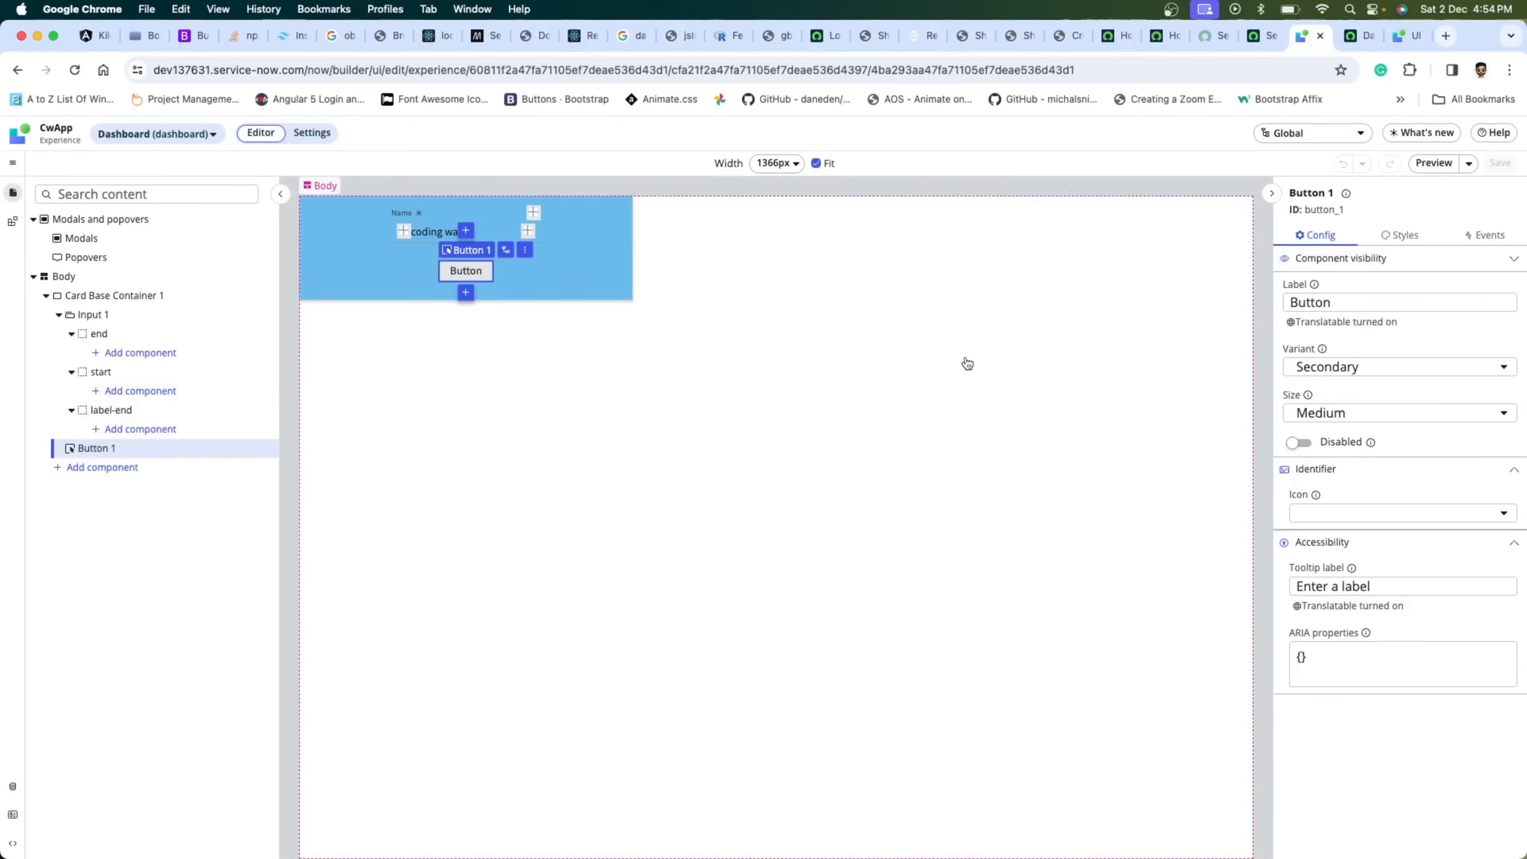
pyautogui.click(1490, 235)
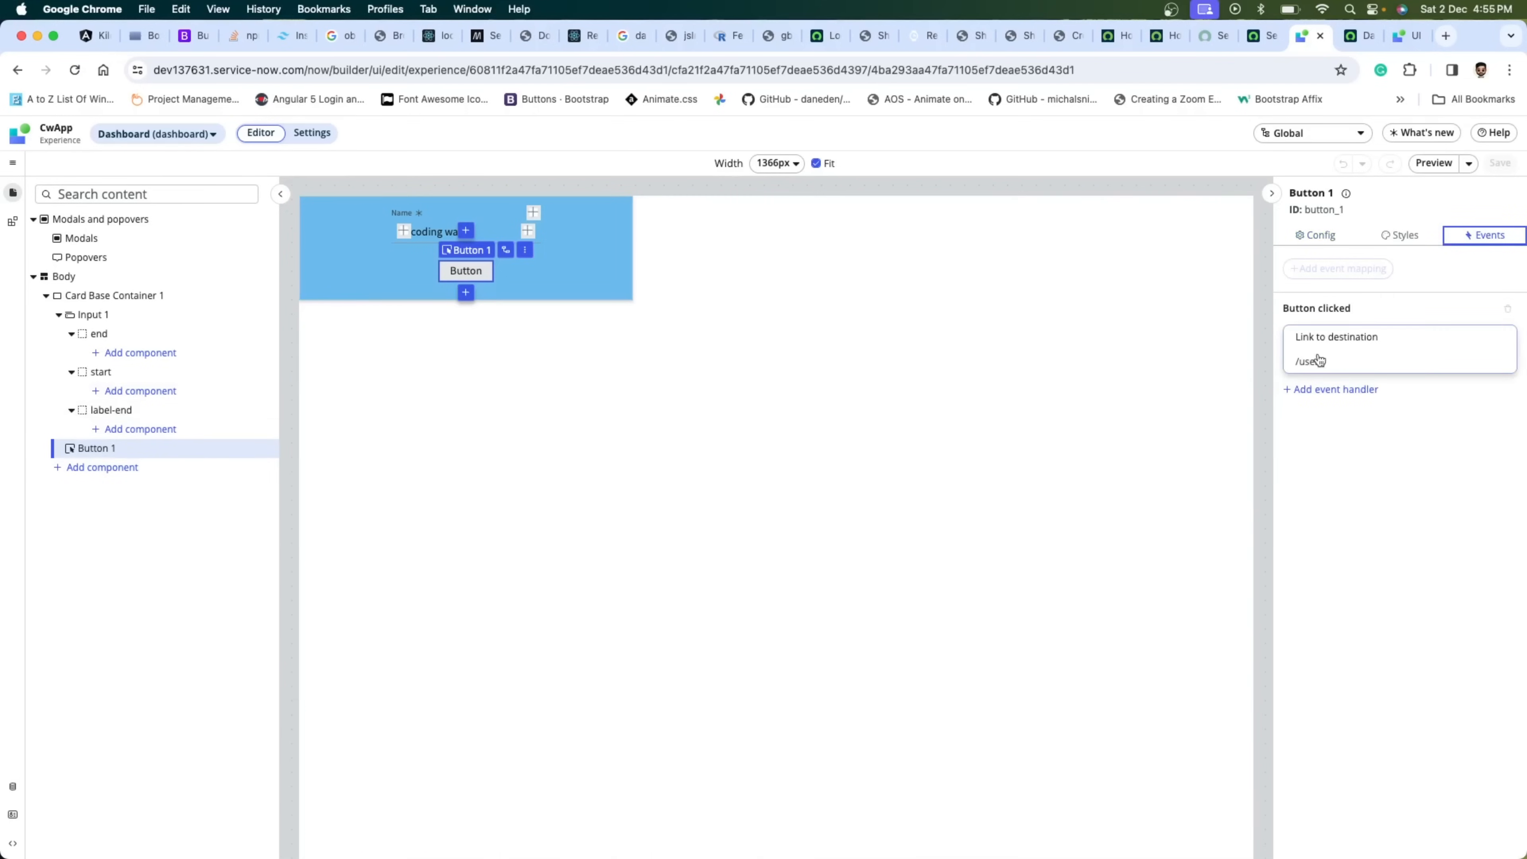
pyautogui.click(1379, 350)
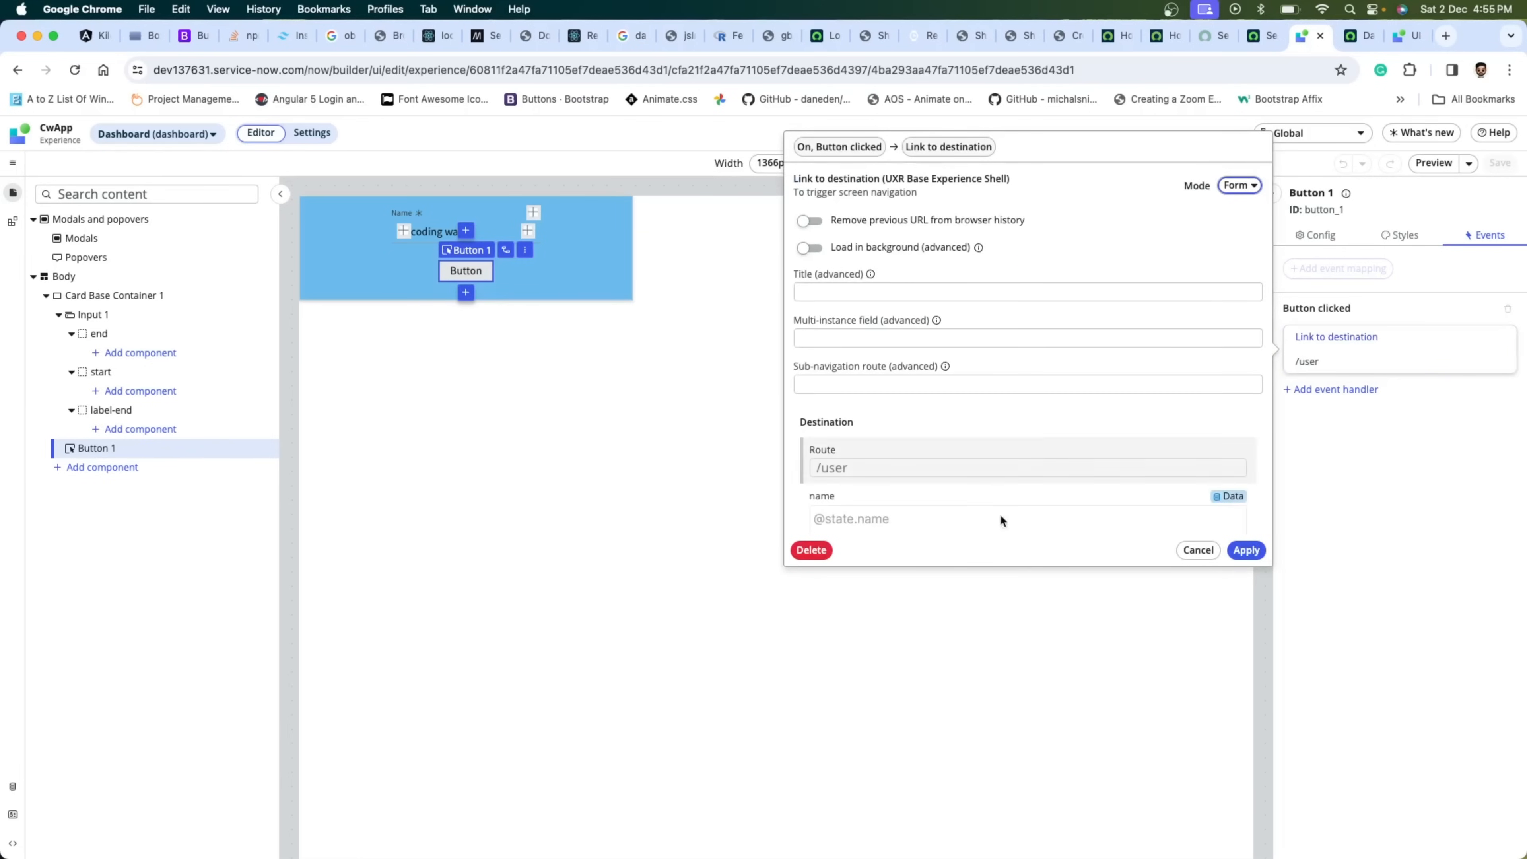
# - Replace the Link to destination handler on Button 1's "Button clicked" event with the onSubmitButton client script
pyautogui.click(812, 550)
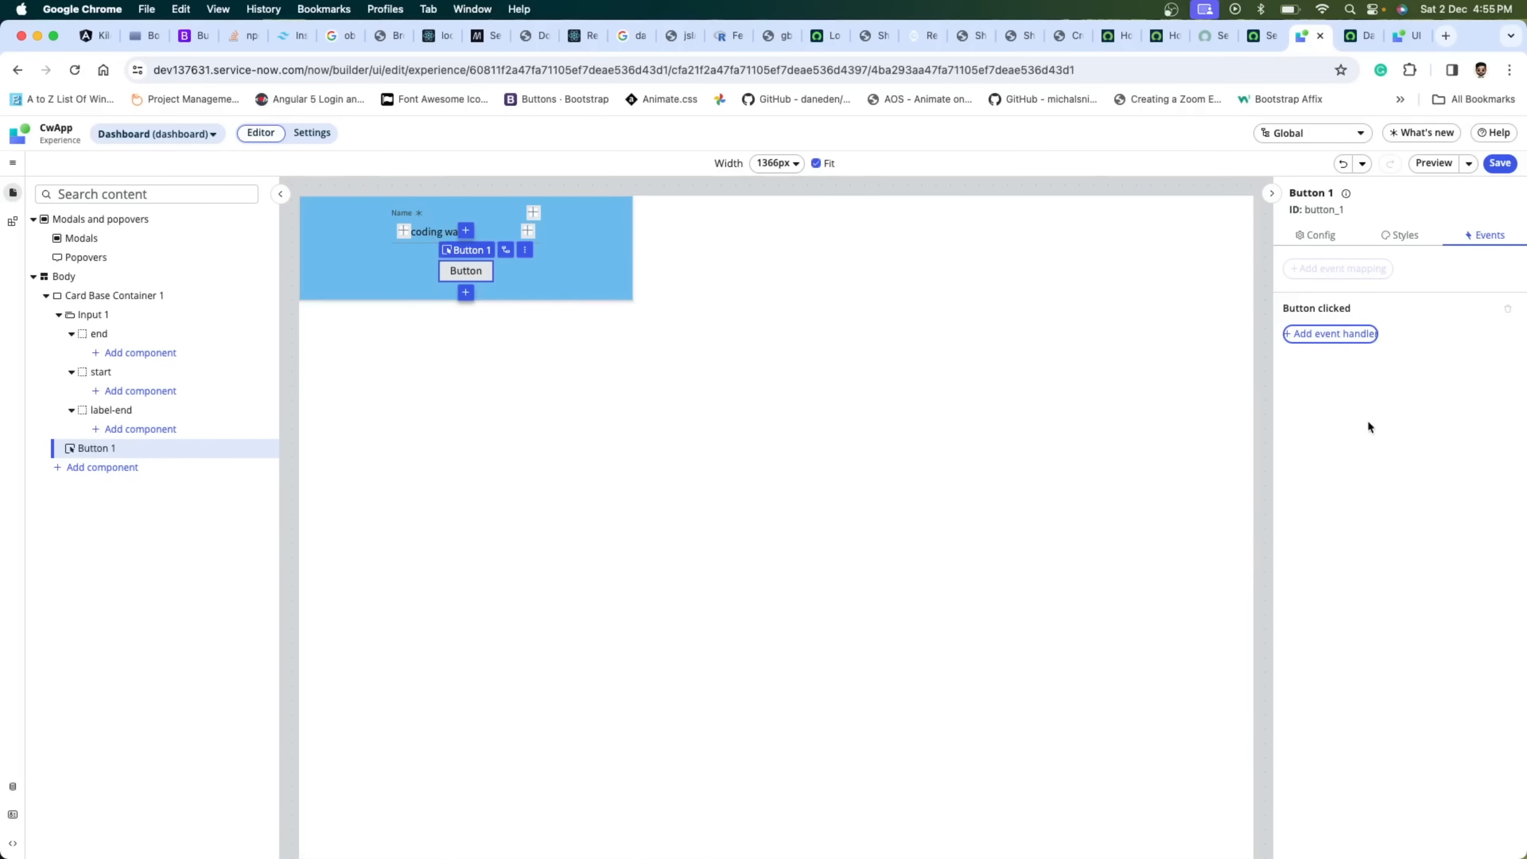
pyautogui.click(1313, 341)
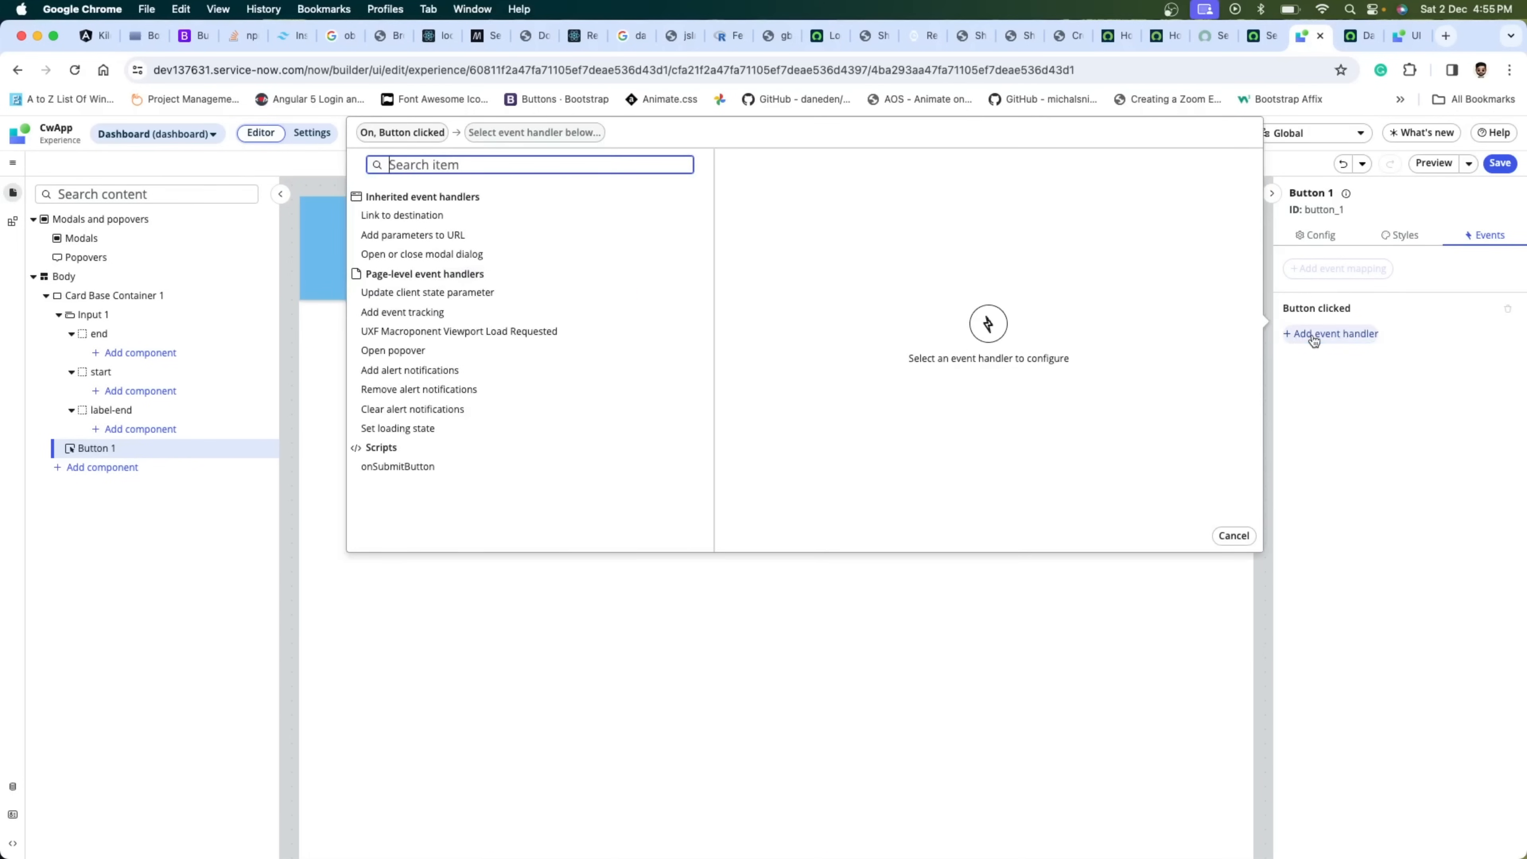
pyautogui.click(426, 469)
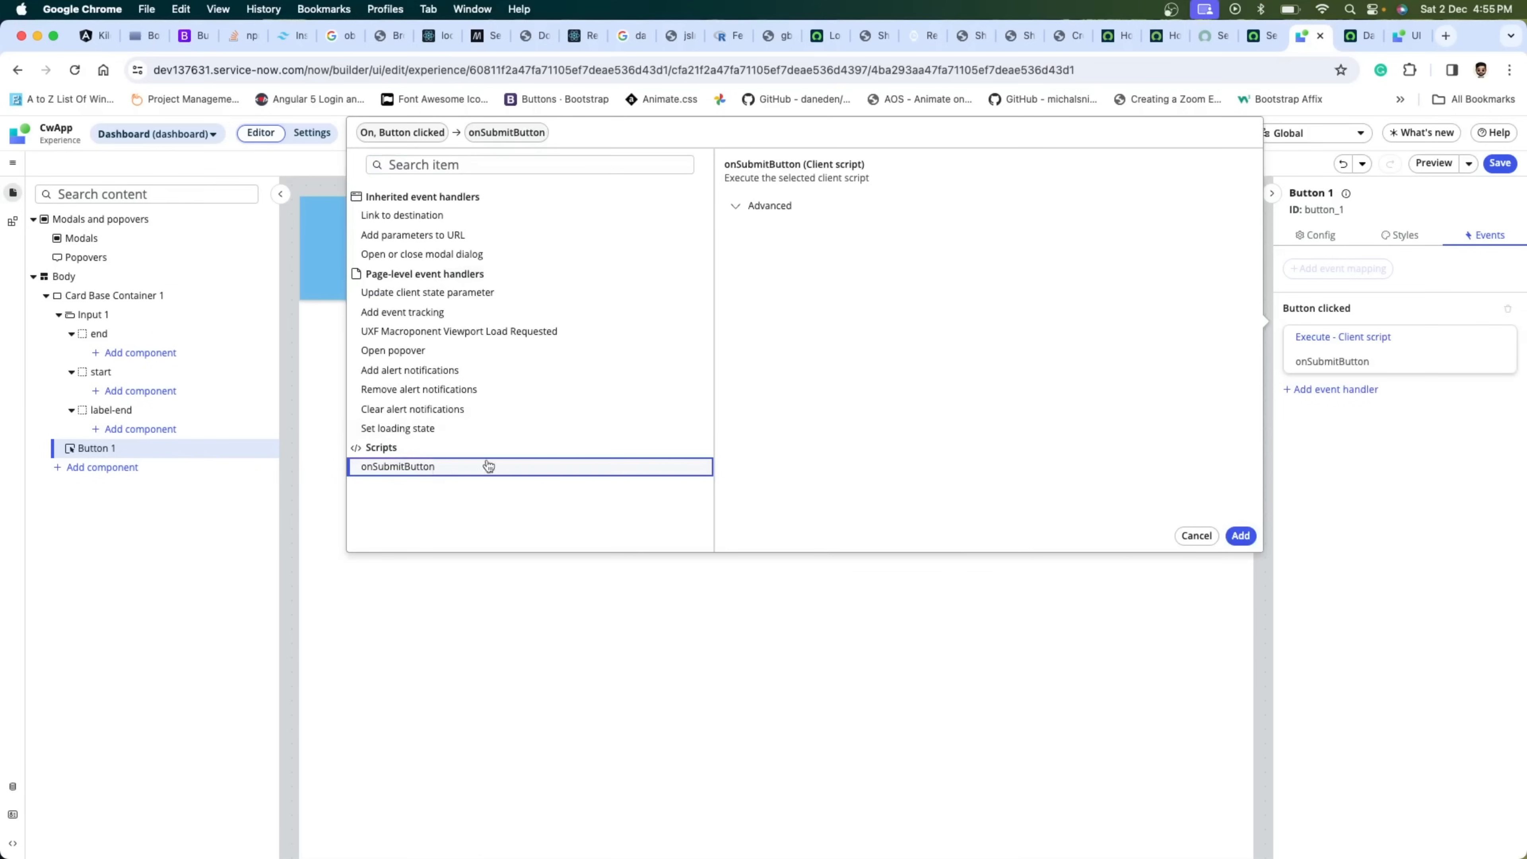
pyautogui.click(1241, 536)
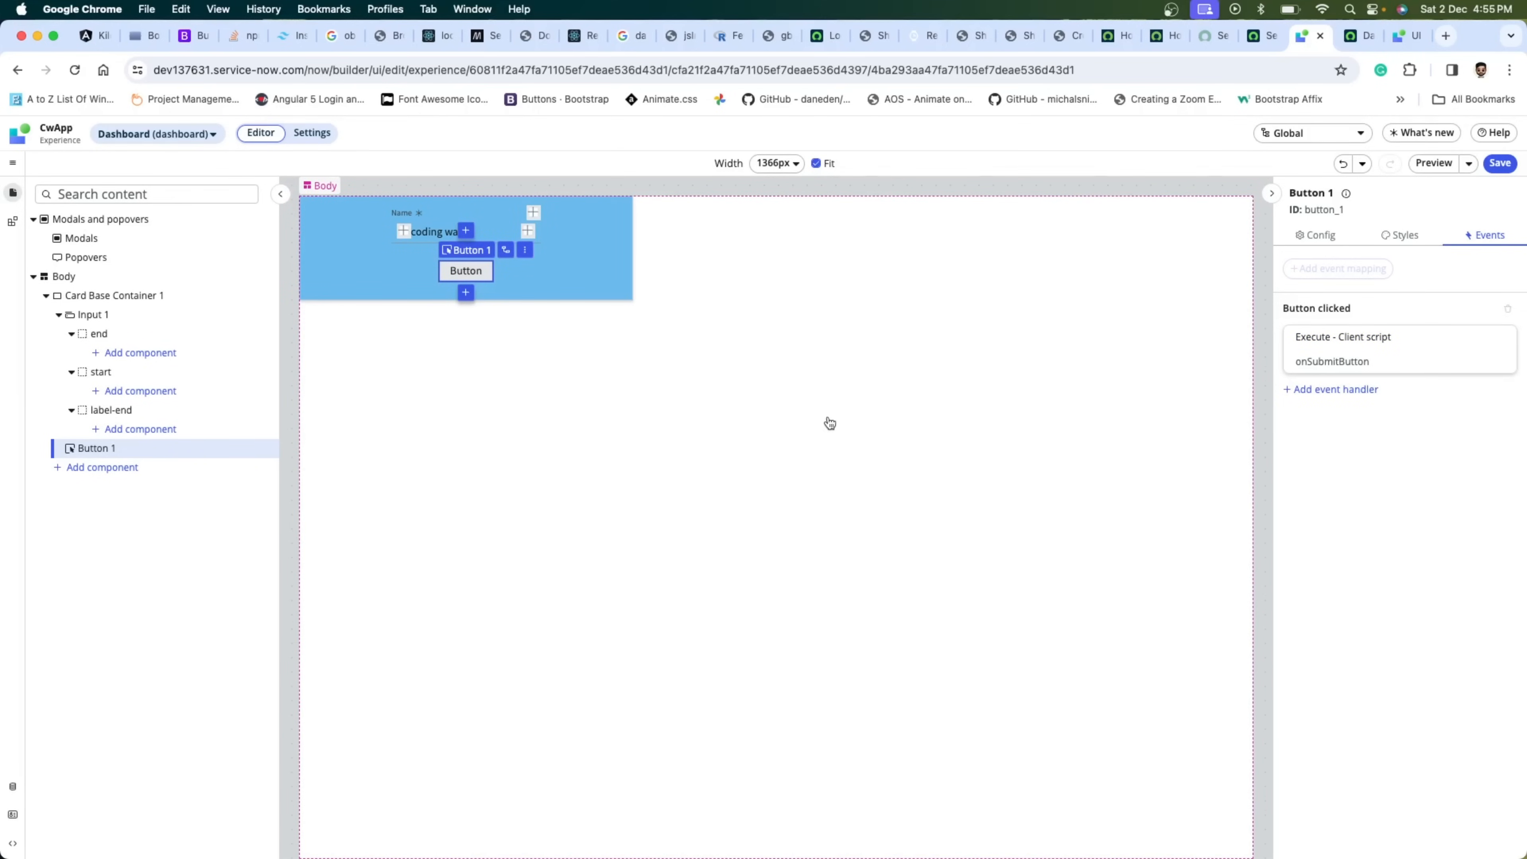
# - Change the onSubmitButton client script's log line to console.log(api.state.name); and save the dashboard
pyautogui.click(12, 842)
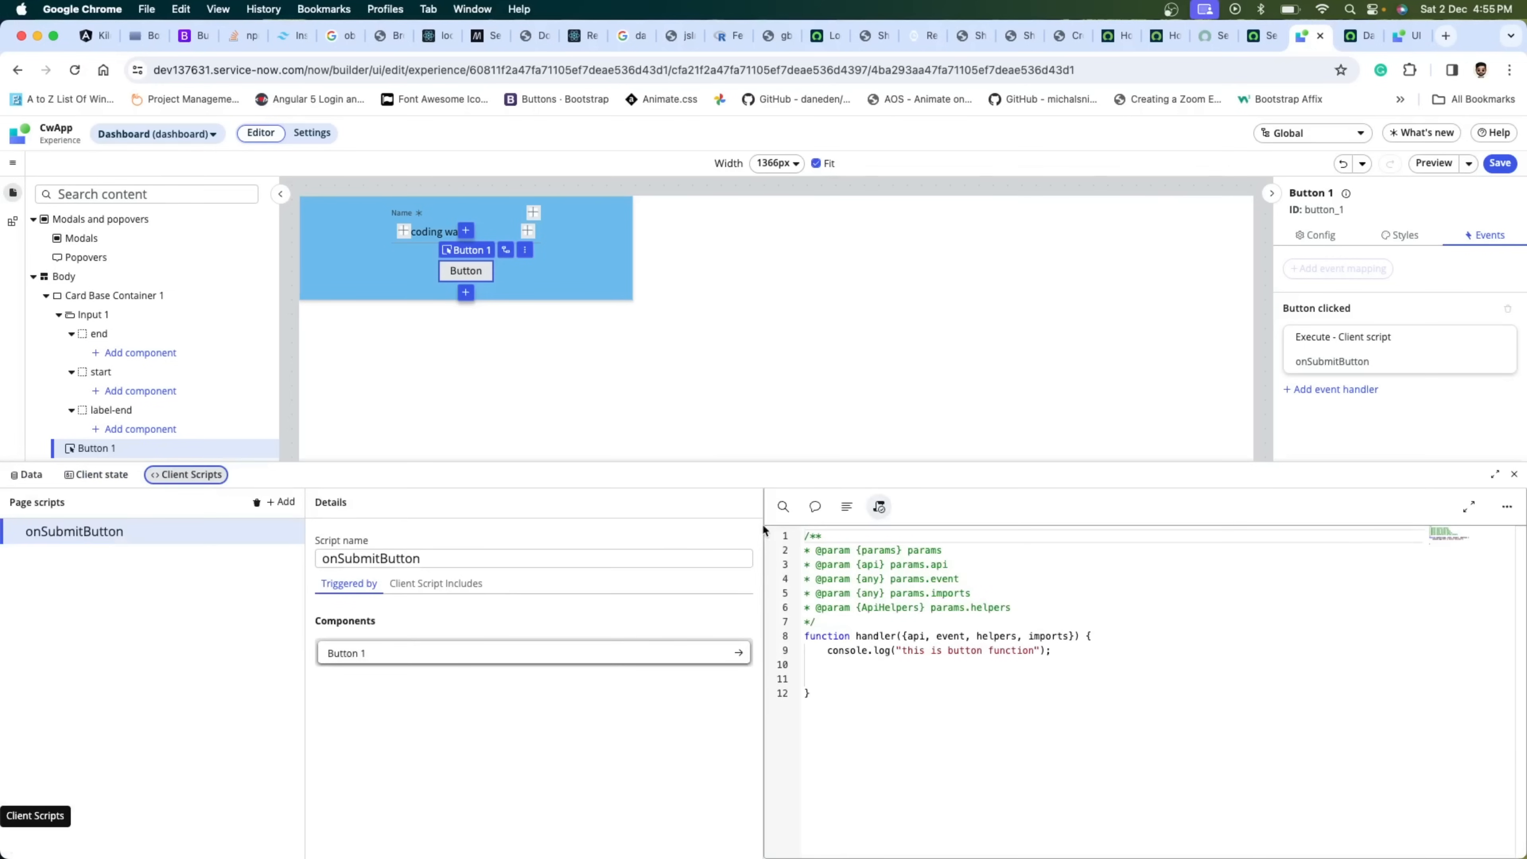
pyautogui.moveTo(1053, 650); pyautogui.dragTo(826, 651)
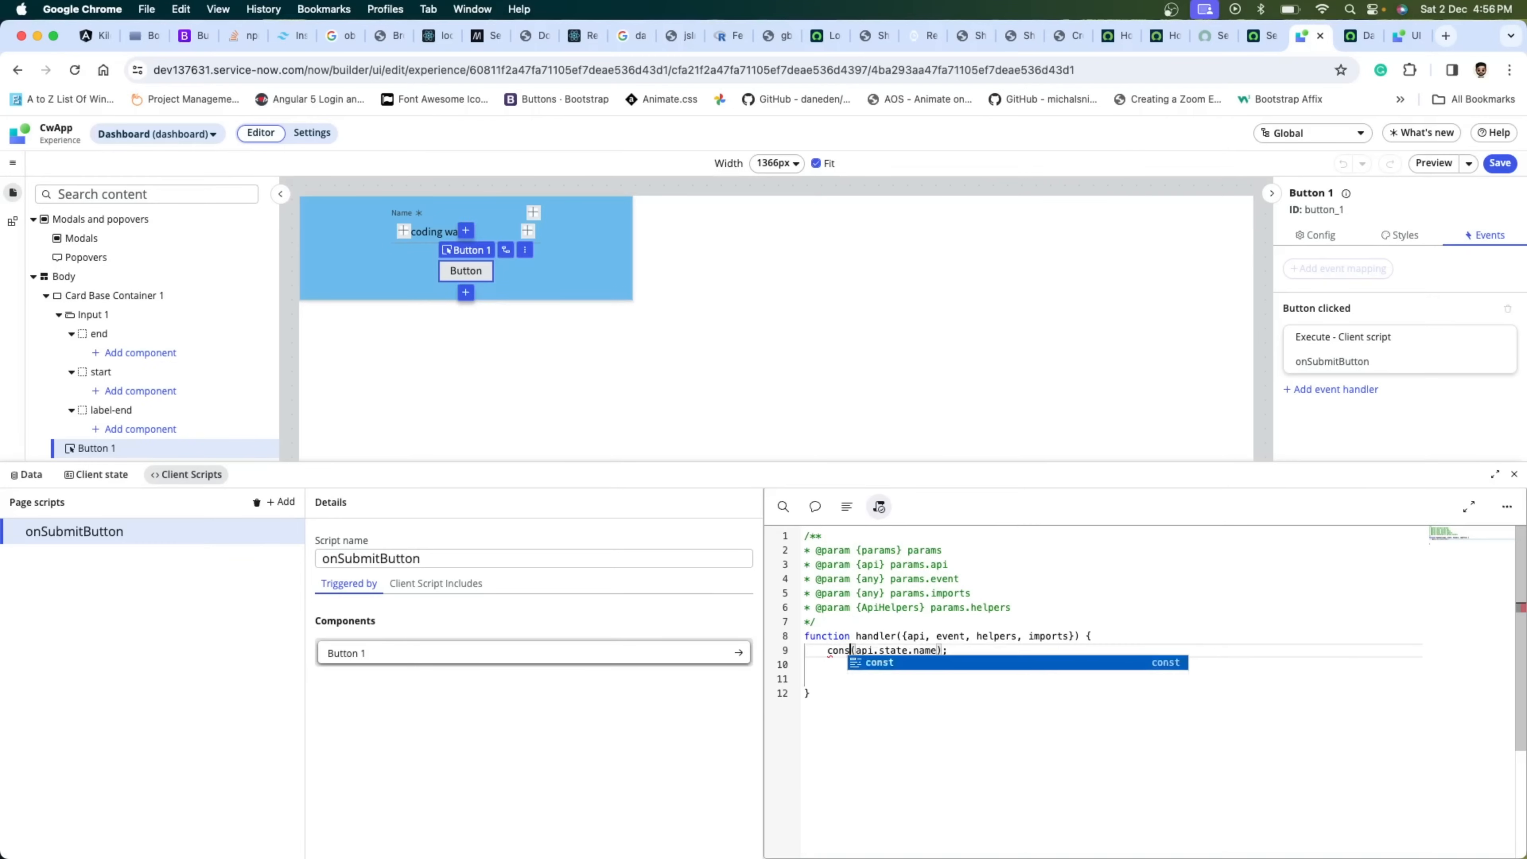
pyautogui.write('ole.log(api.state.name')
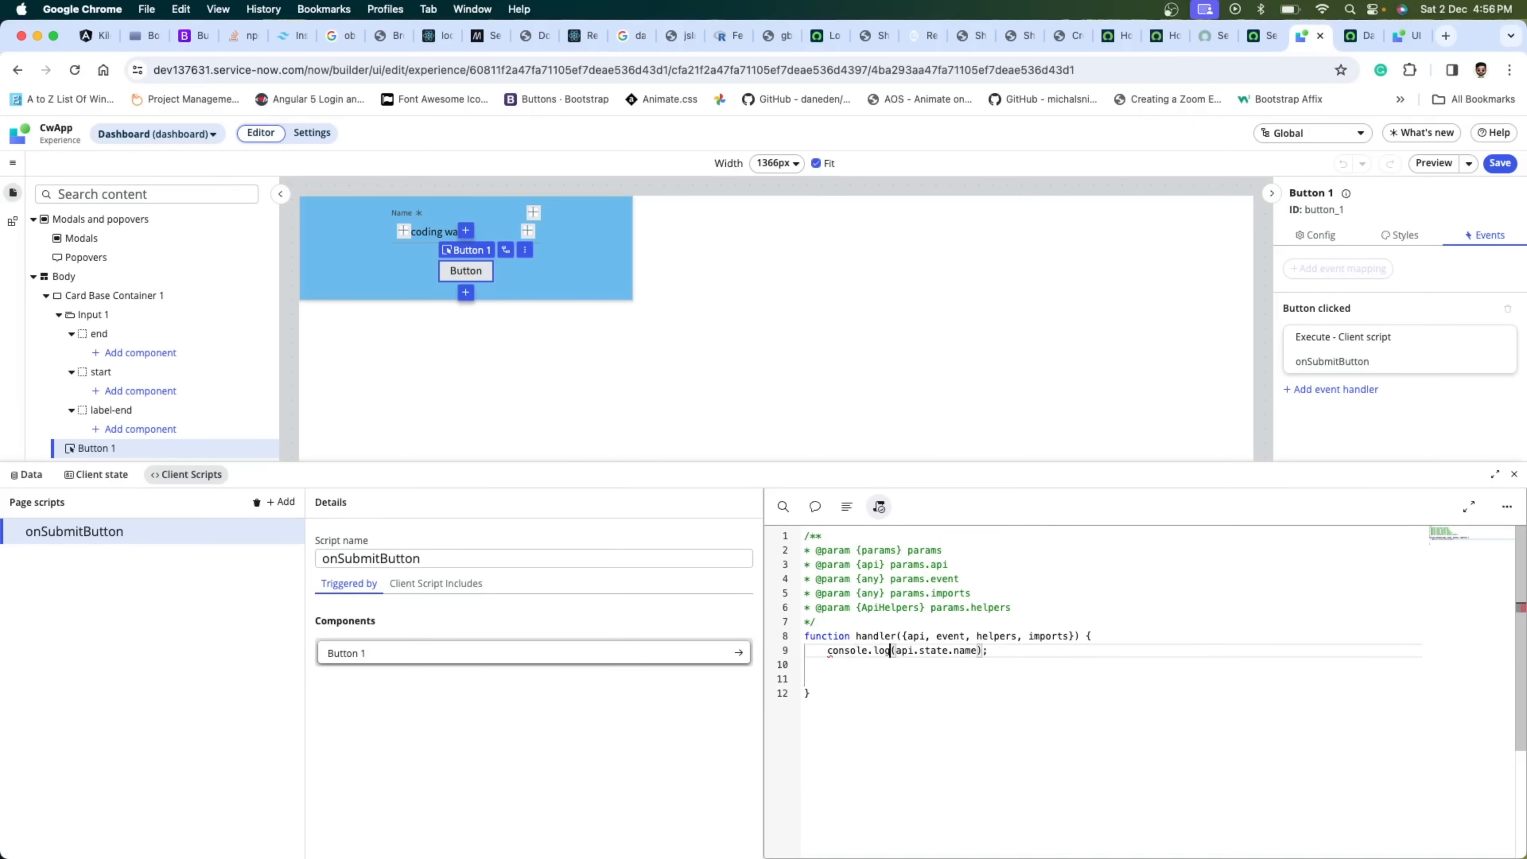
pyautogui.click(1499, 163)
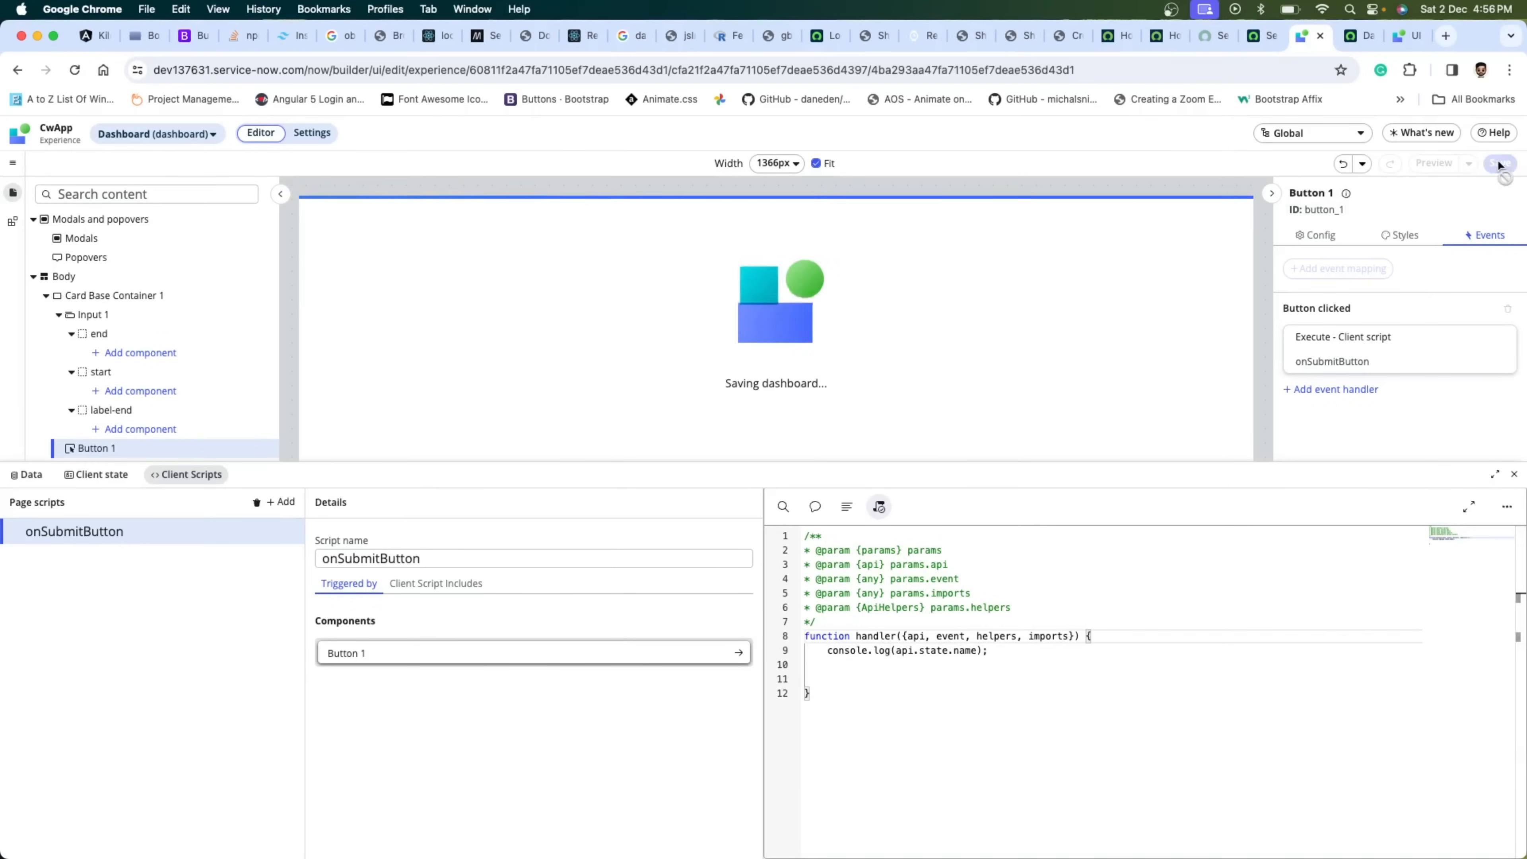
# - Switch to the live dashboard page, open the browser's developer console and clear its messages
pyautogui.click(1445, 36)
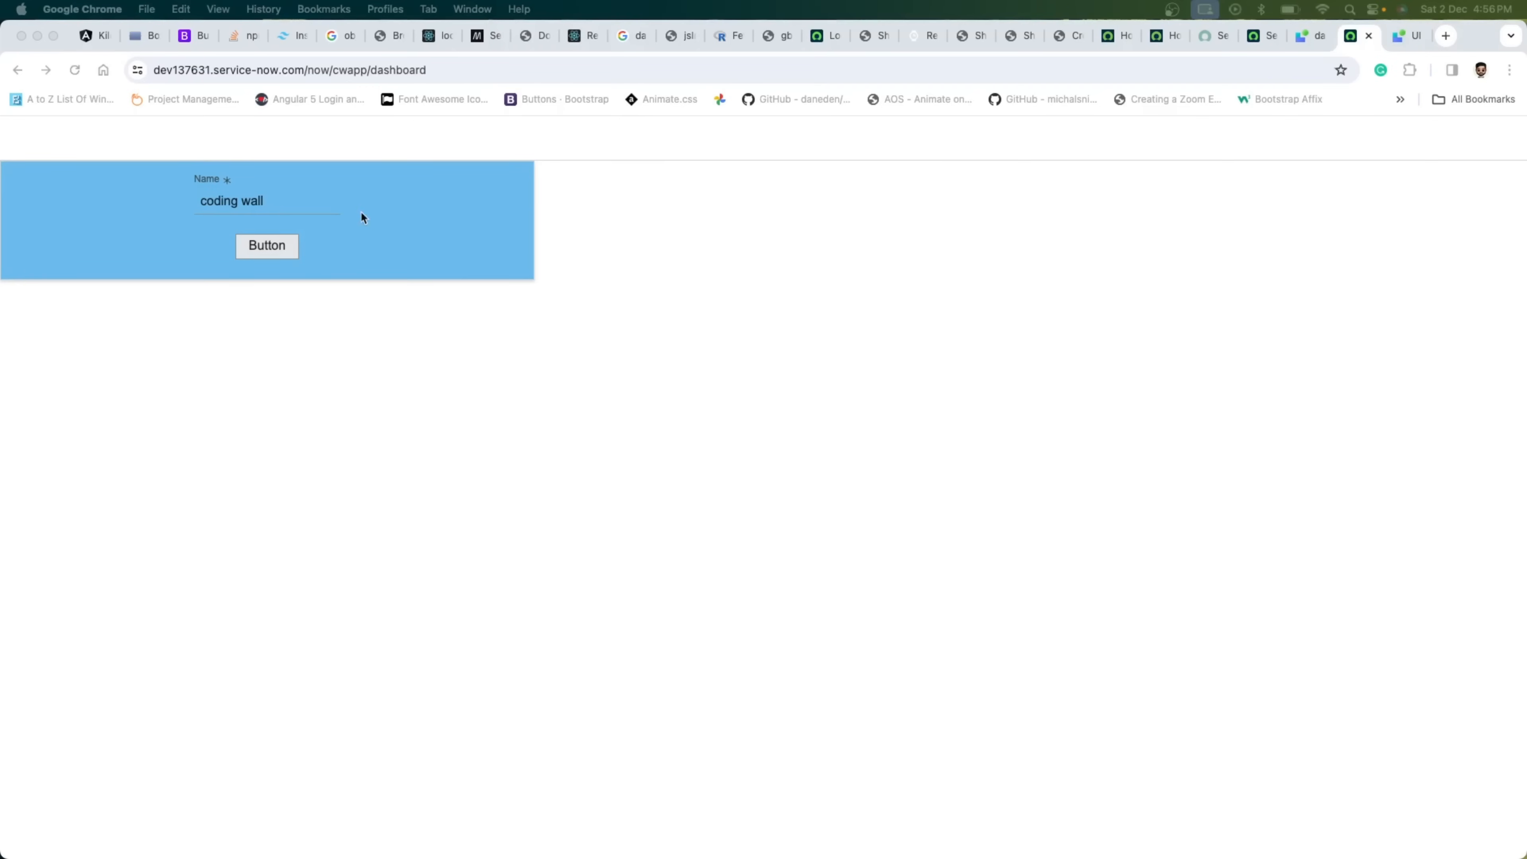
pyautogui.click(291, 195)
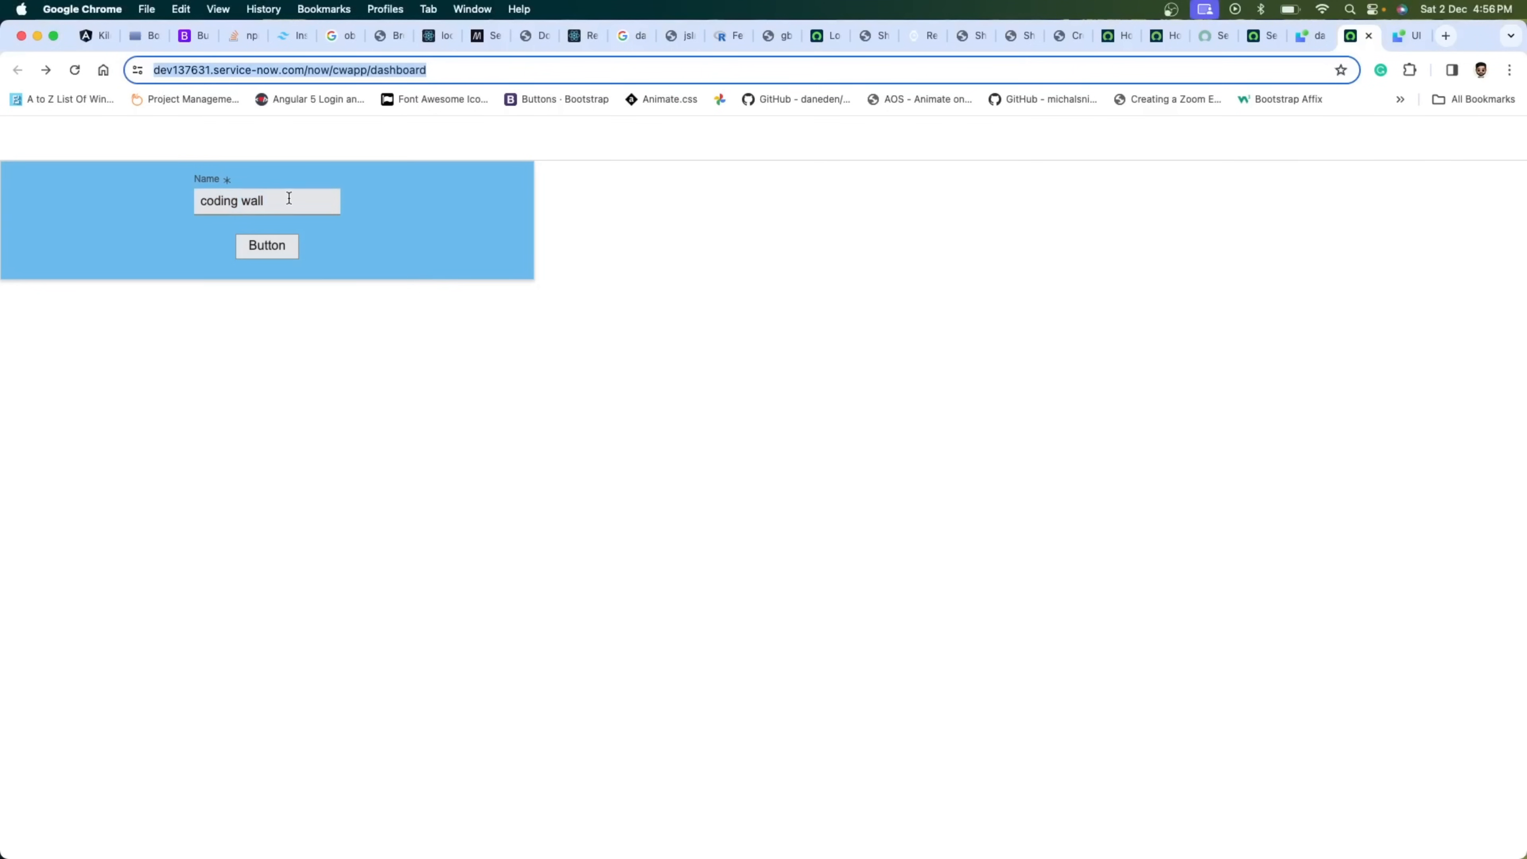
pyautogui.rightClick(195, 678)
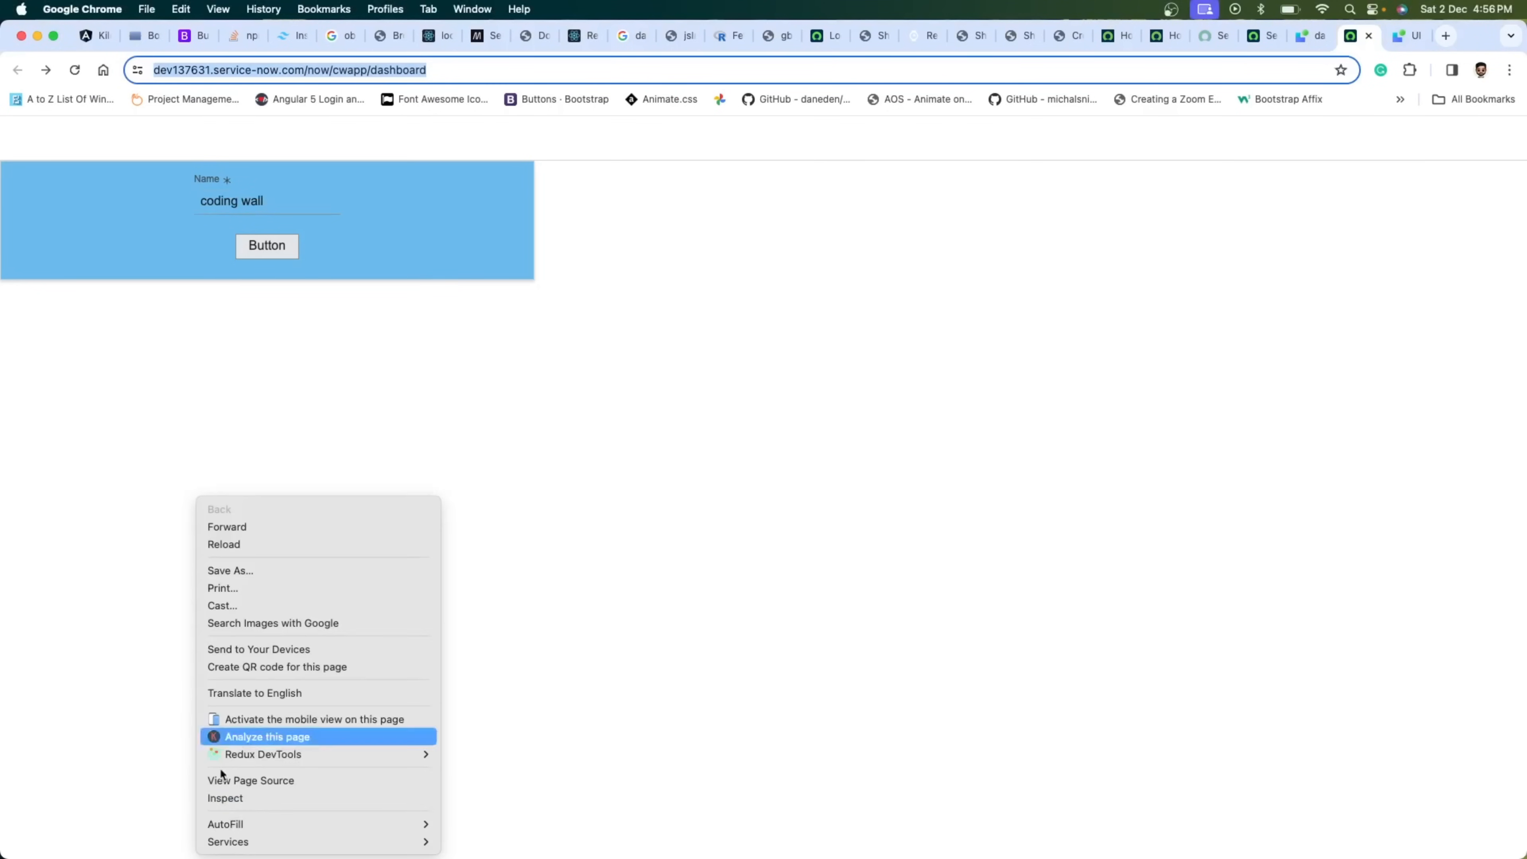
pyautogui.click(242, 798)
pyautogui.click(139, 658)
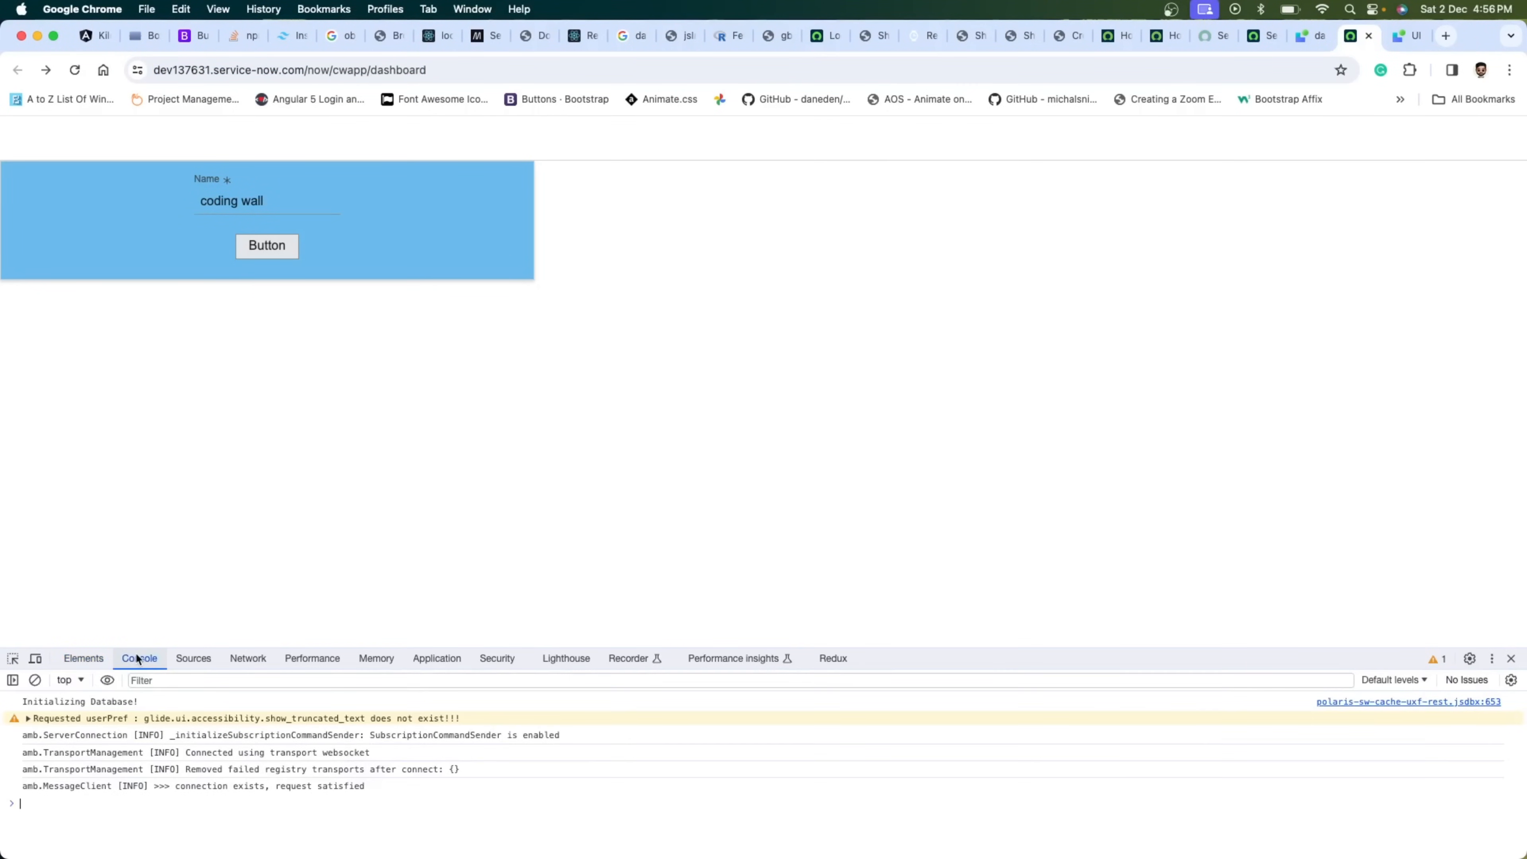
pyautogui.click(139, 658)
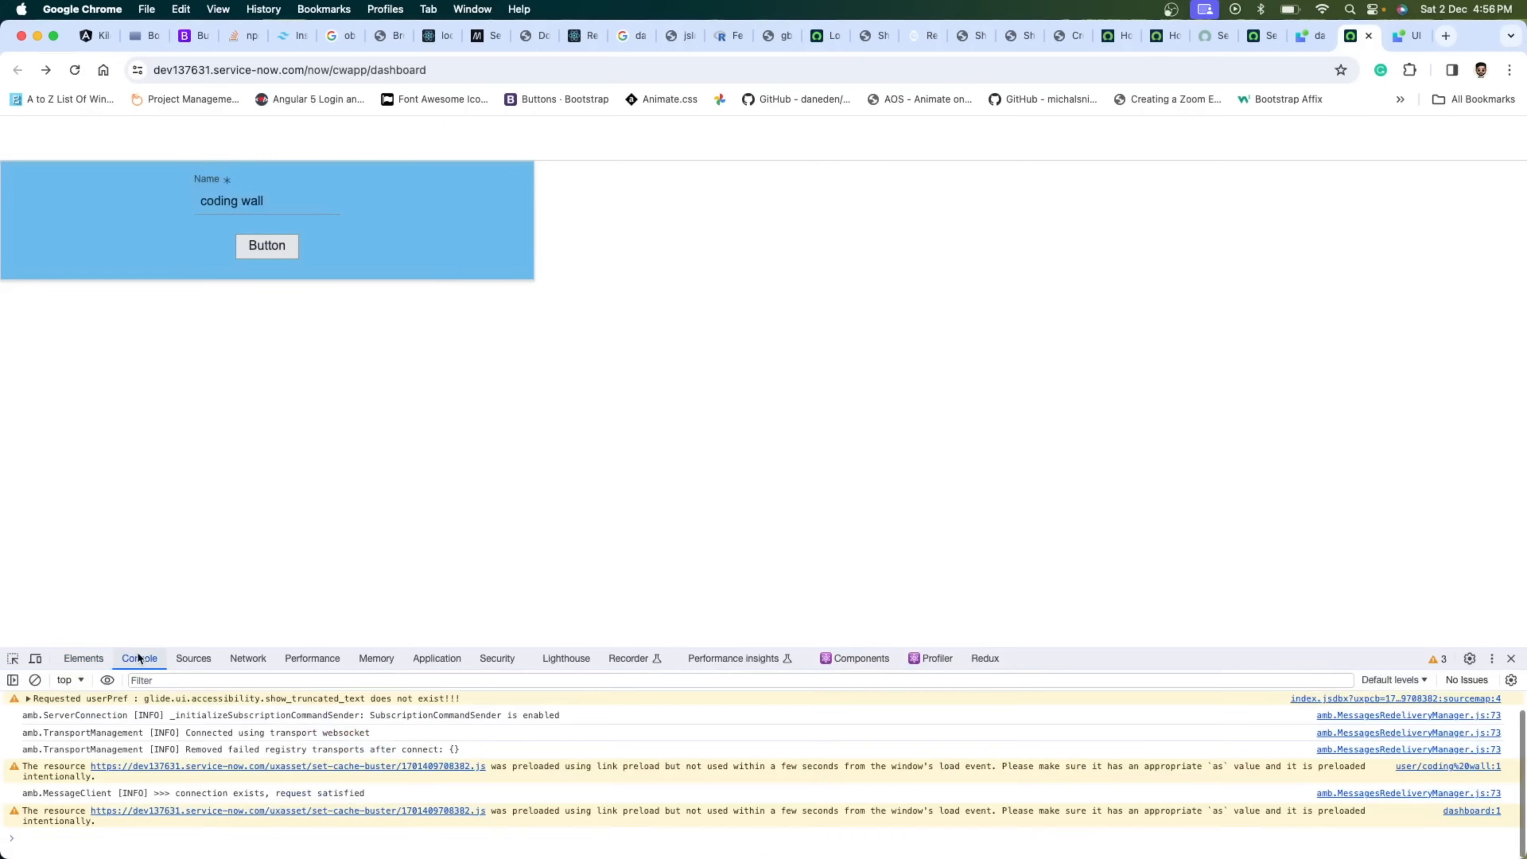
pyautogui.click(34, 680)
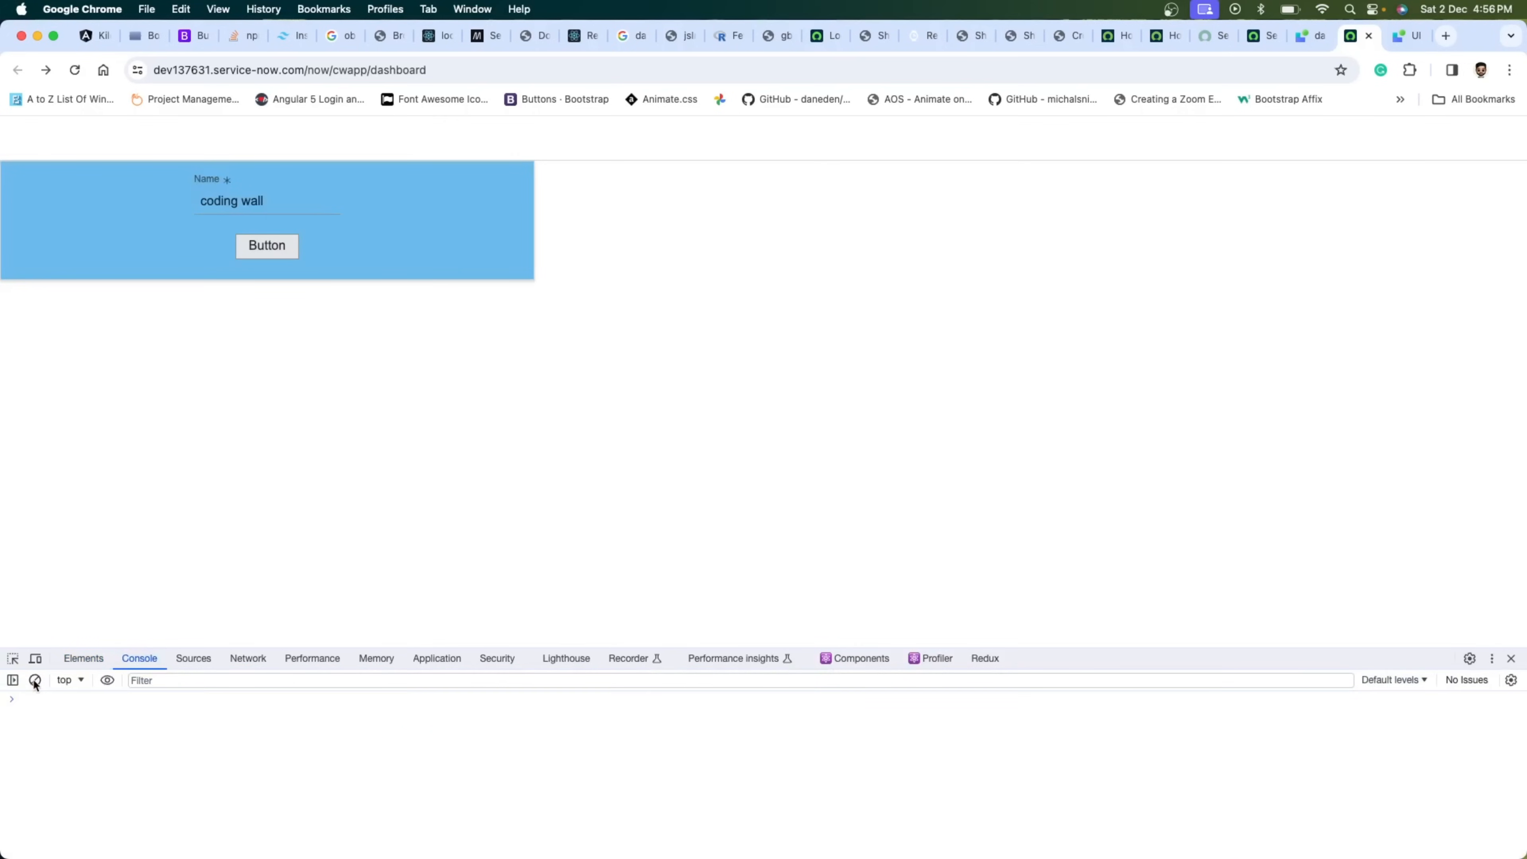
# - Reload the live dashboard, clear the console, and trigger the page's button to test the onSubmitButton script
pyautogui.click(679, 76)
pyautogui.press('Return')
pyautogui.click(35, 679)
pyautogui.click(1301, 46)
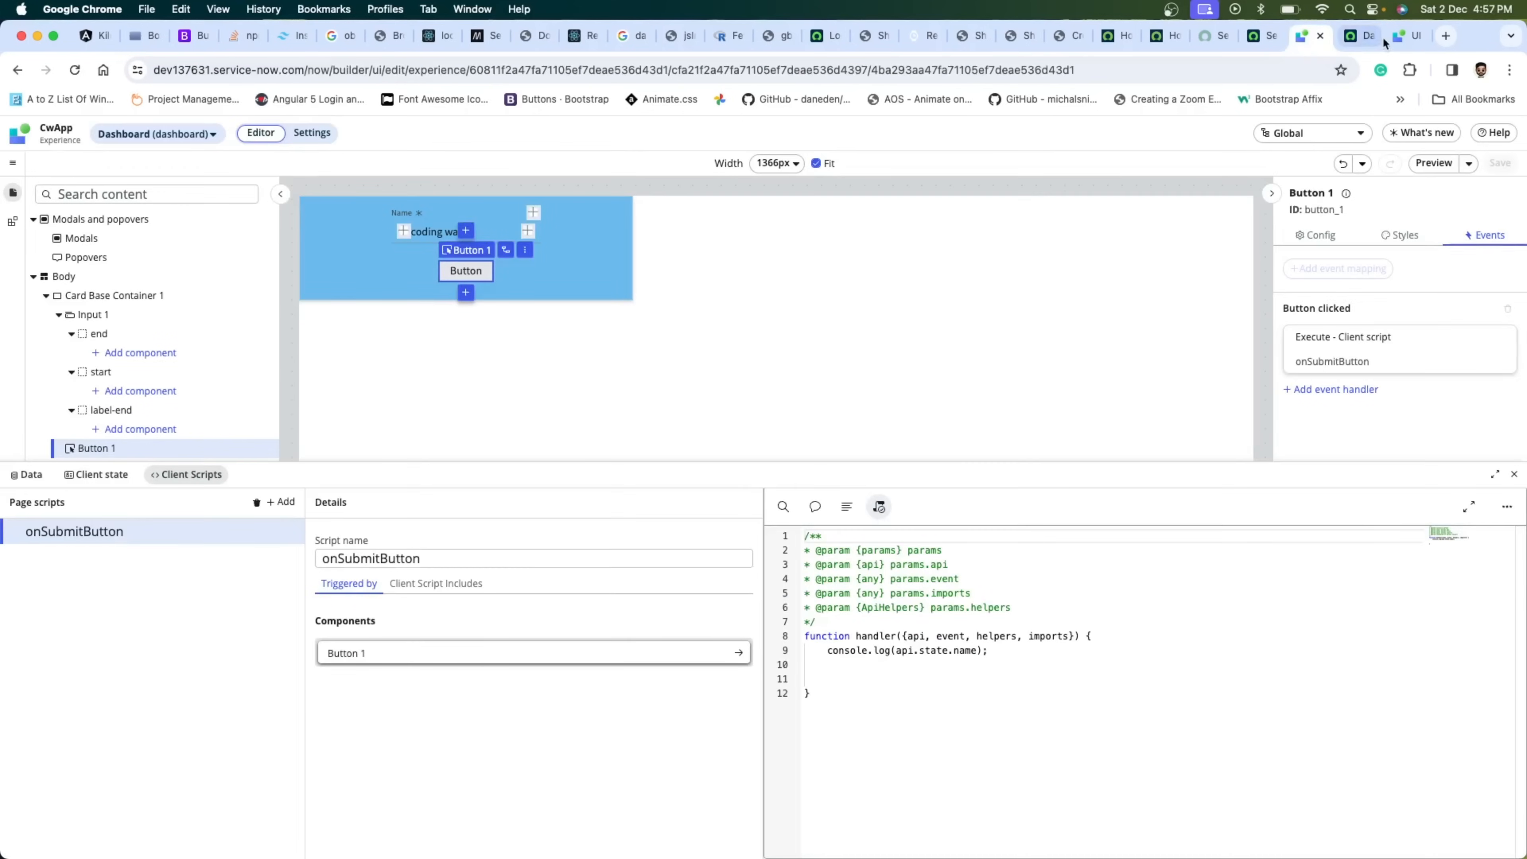
pyautogui.click(1359, 35)
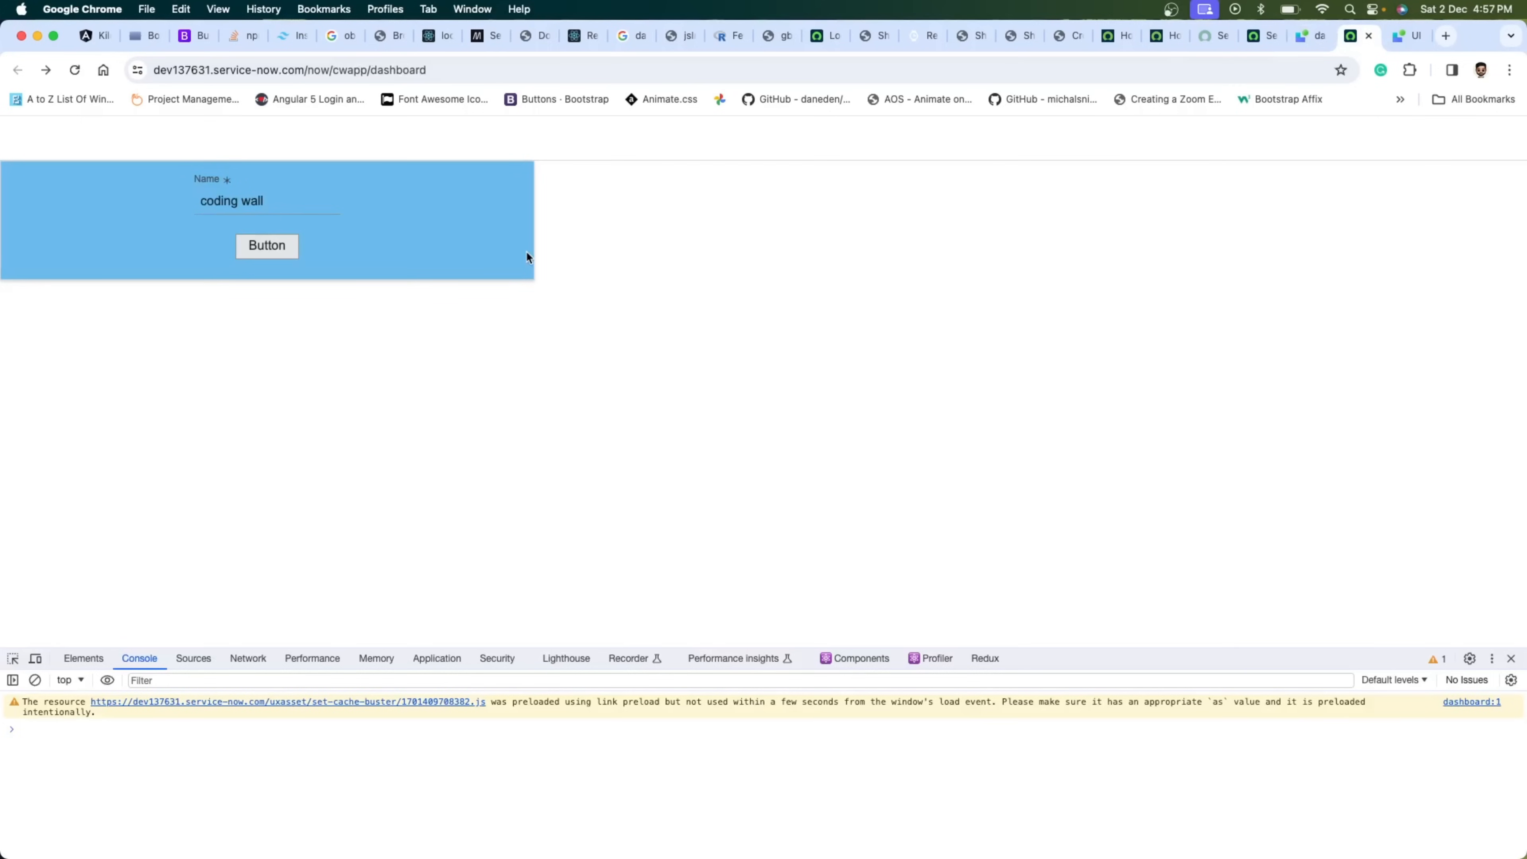
pyautogui.click(268, 249)
pyautogui.click(267, 248)
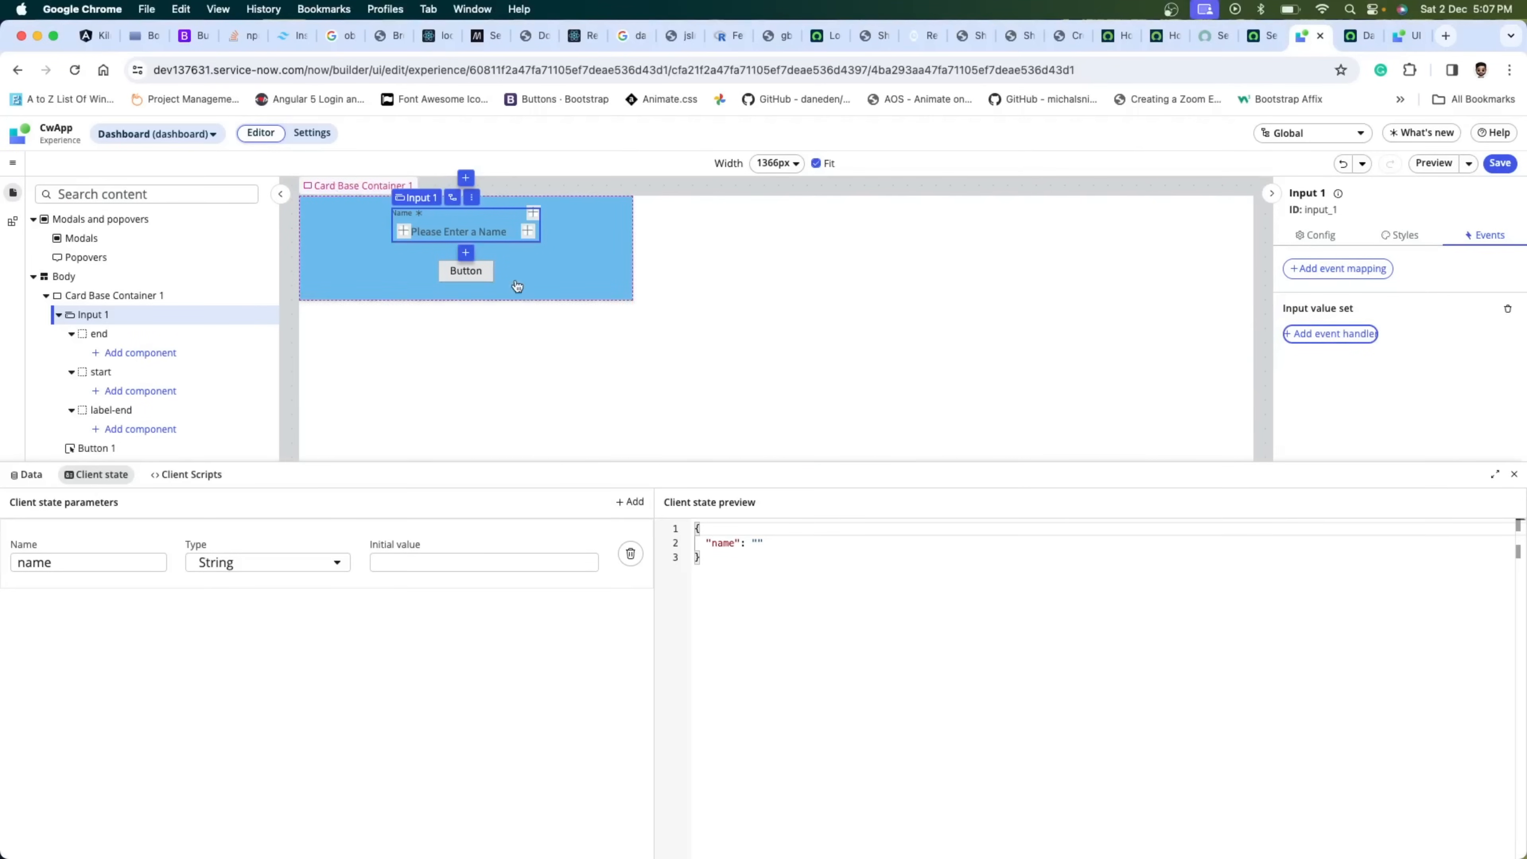
# - Start an Update client state parameter handler on Input 1's "Input value set" event, targeting the name parameter
pyautogui.click(485, 276)
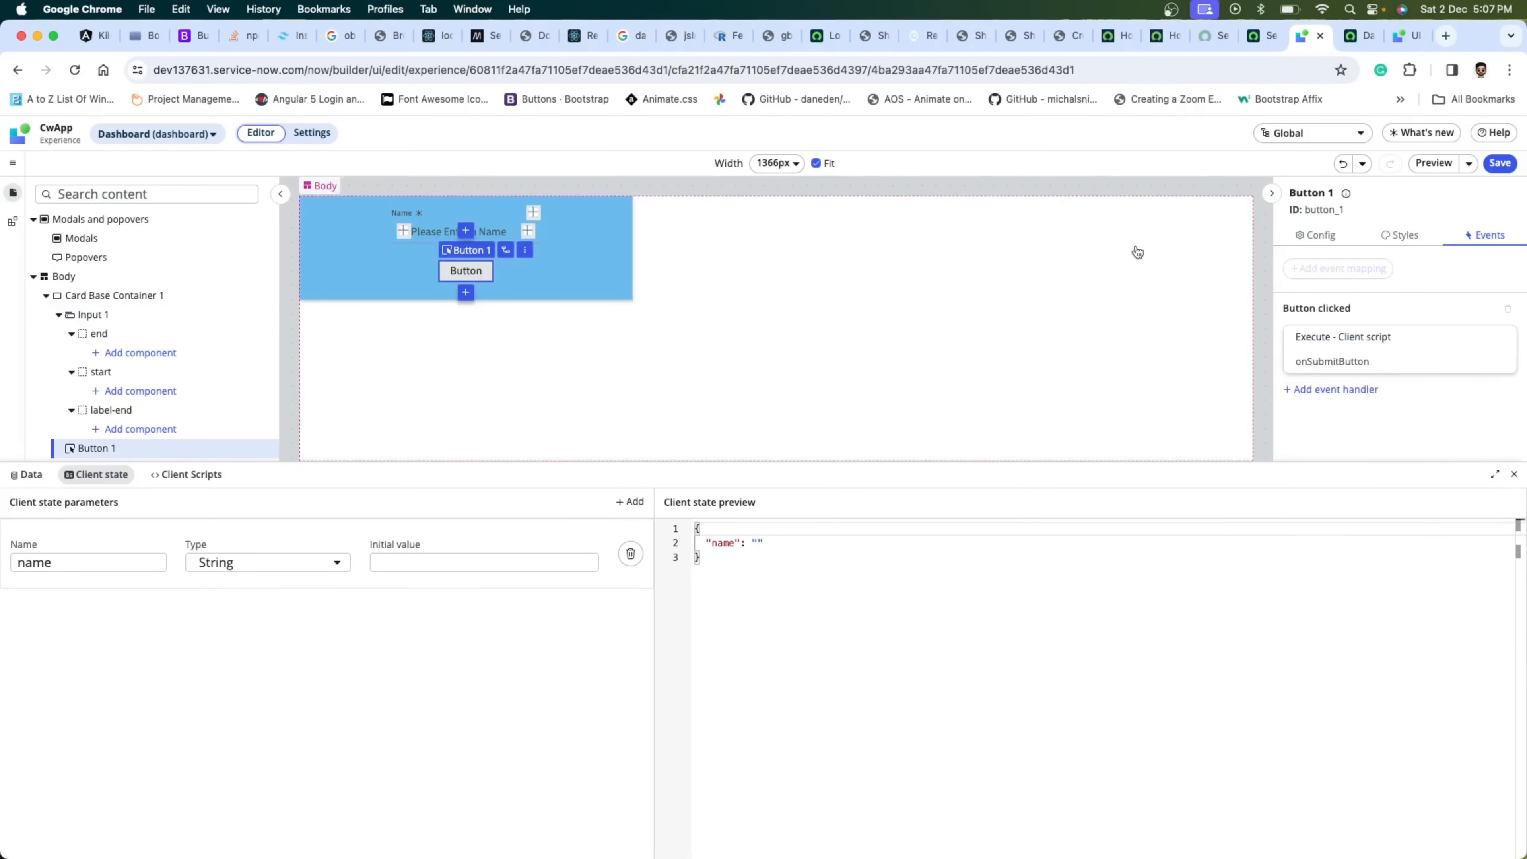
pyautogui.click(492, 228)
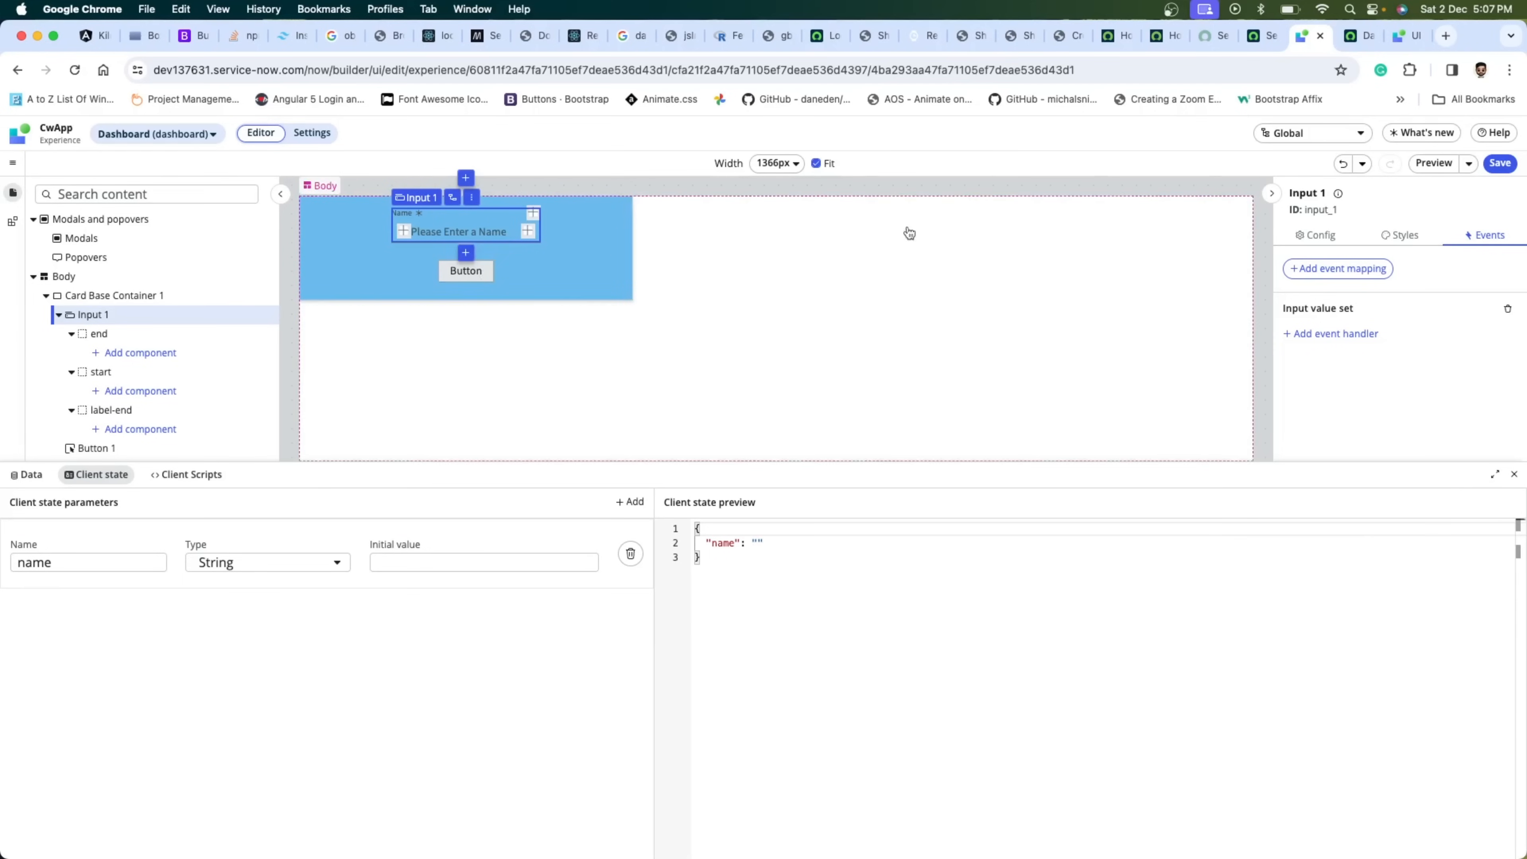
pyautogui.click(1335, 340)
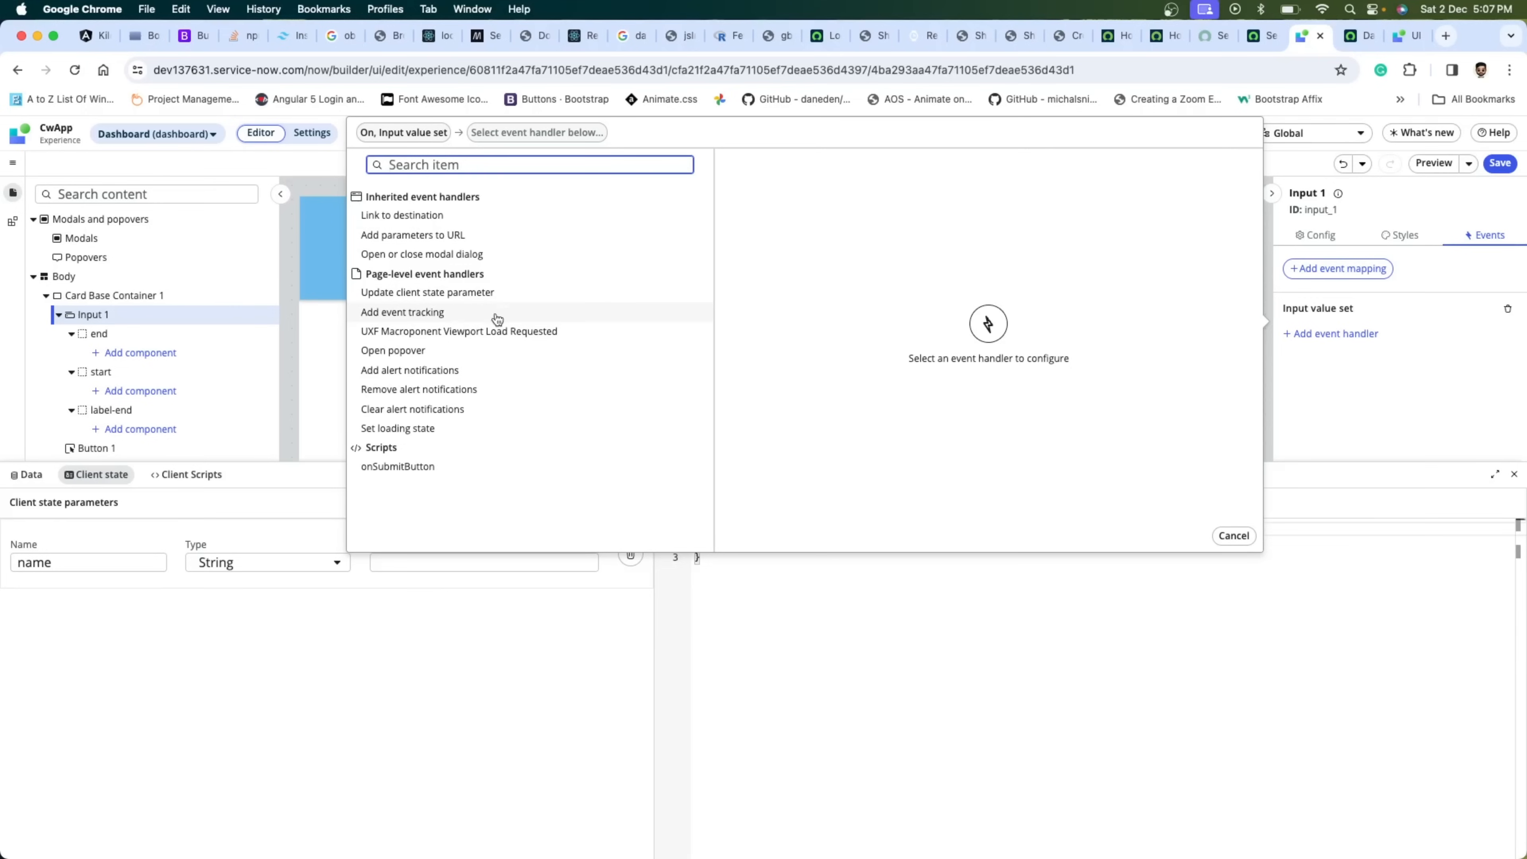
pyautogui.click(478, 293)
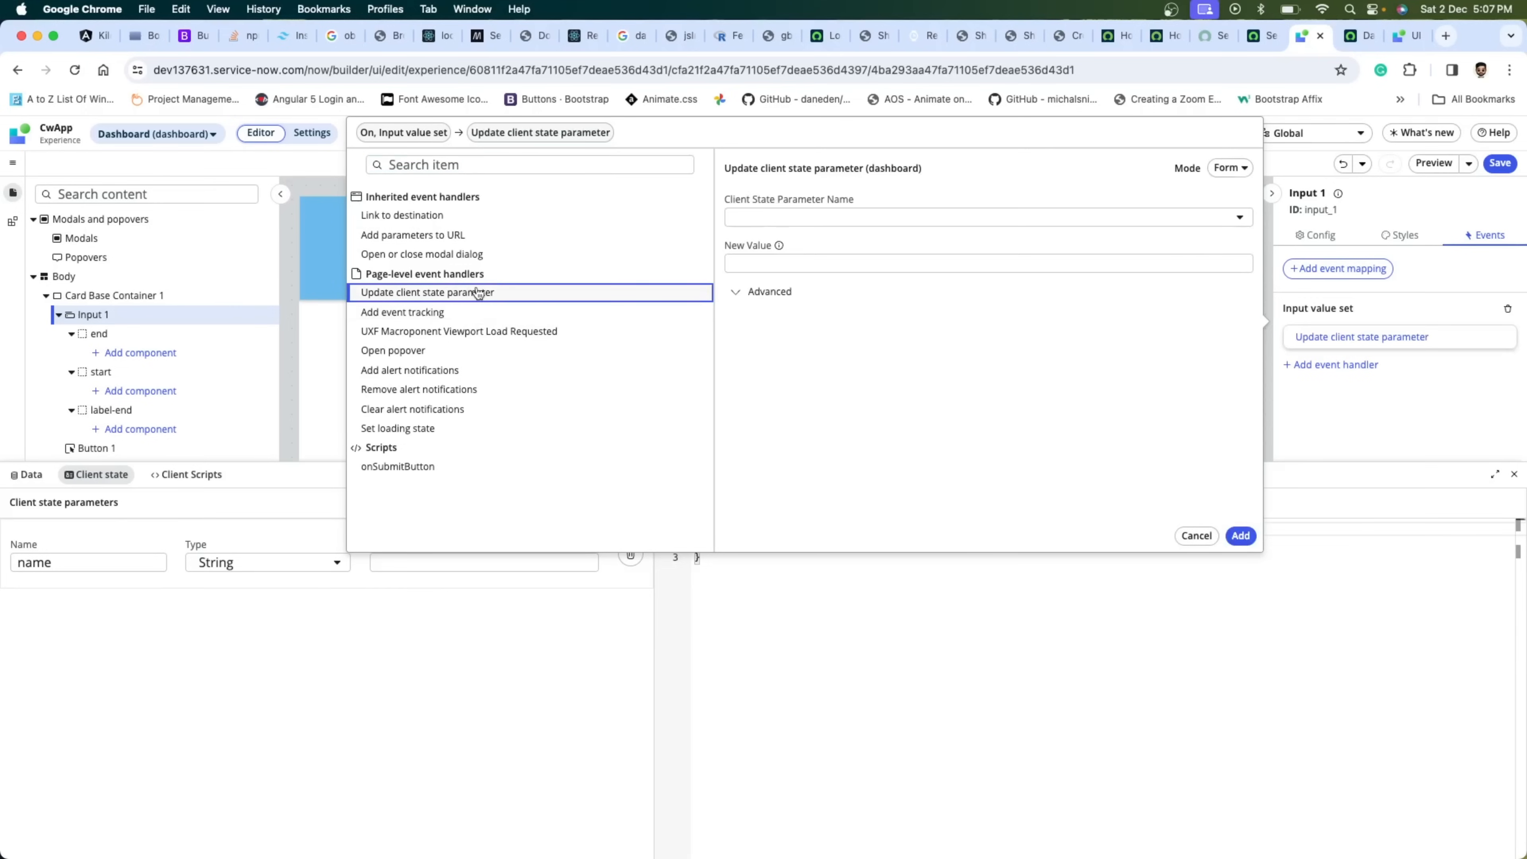
pyautogui.click(904, 218)
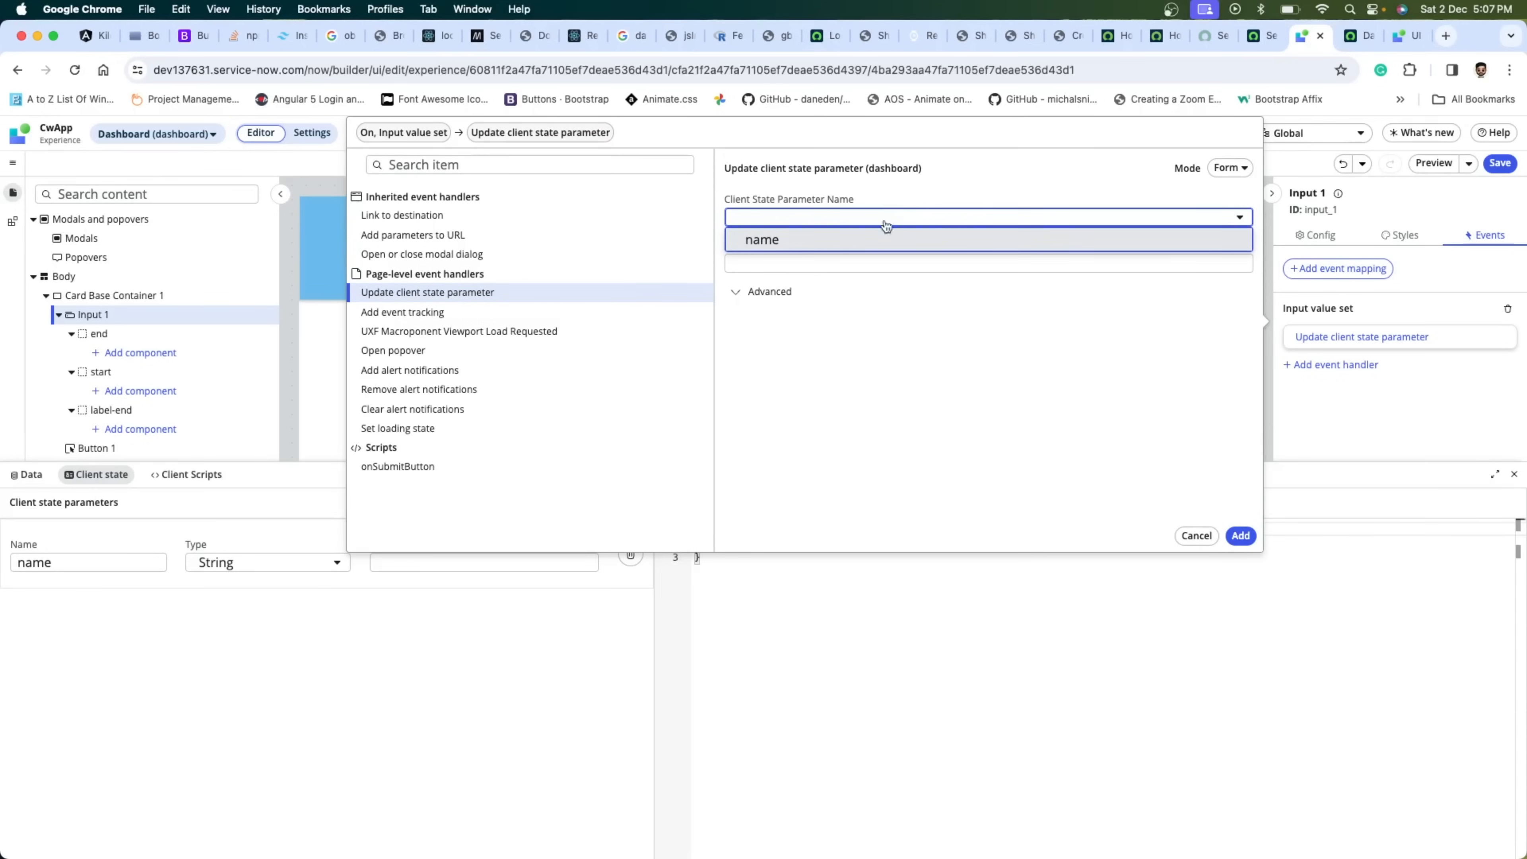
pyautogui.click(847, 240)
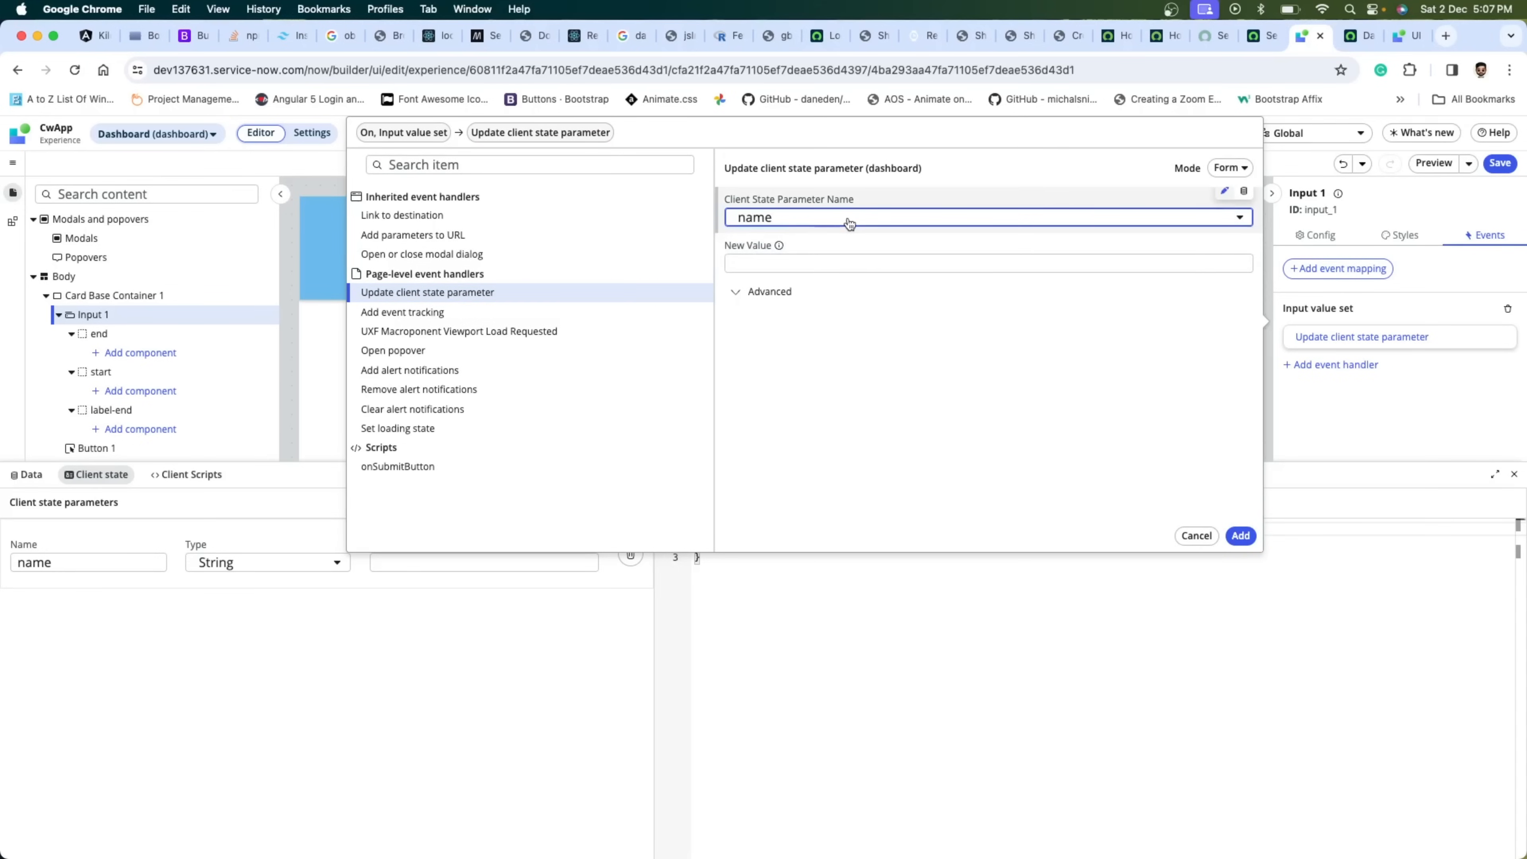
pyautogui.click(840, 265)
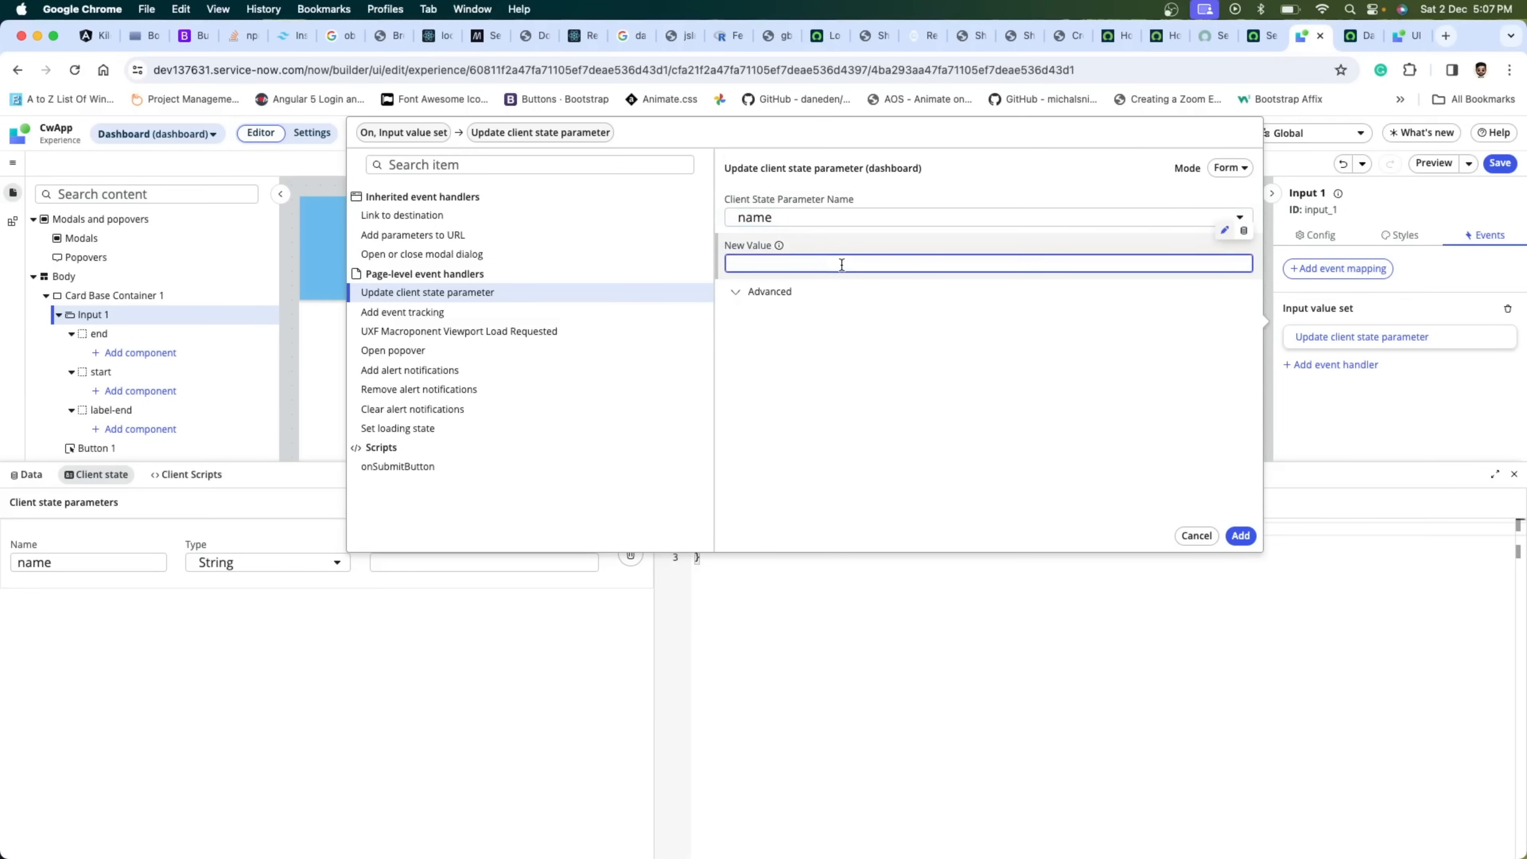
pyautogui.click(1243, 230)
pyautogui.click(1061, 266)
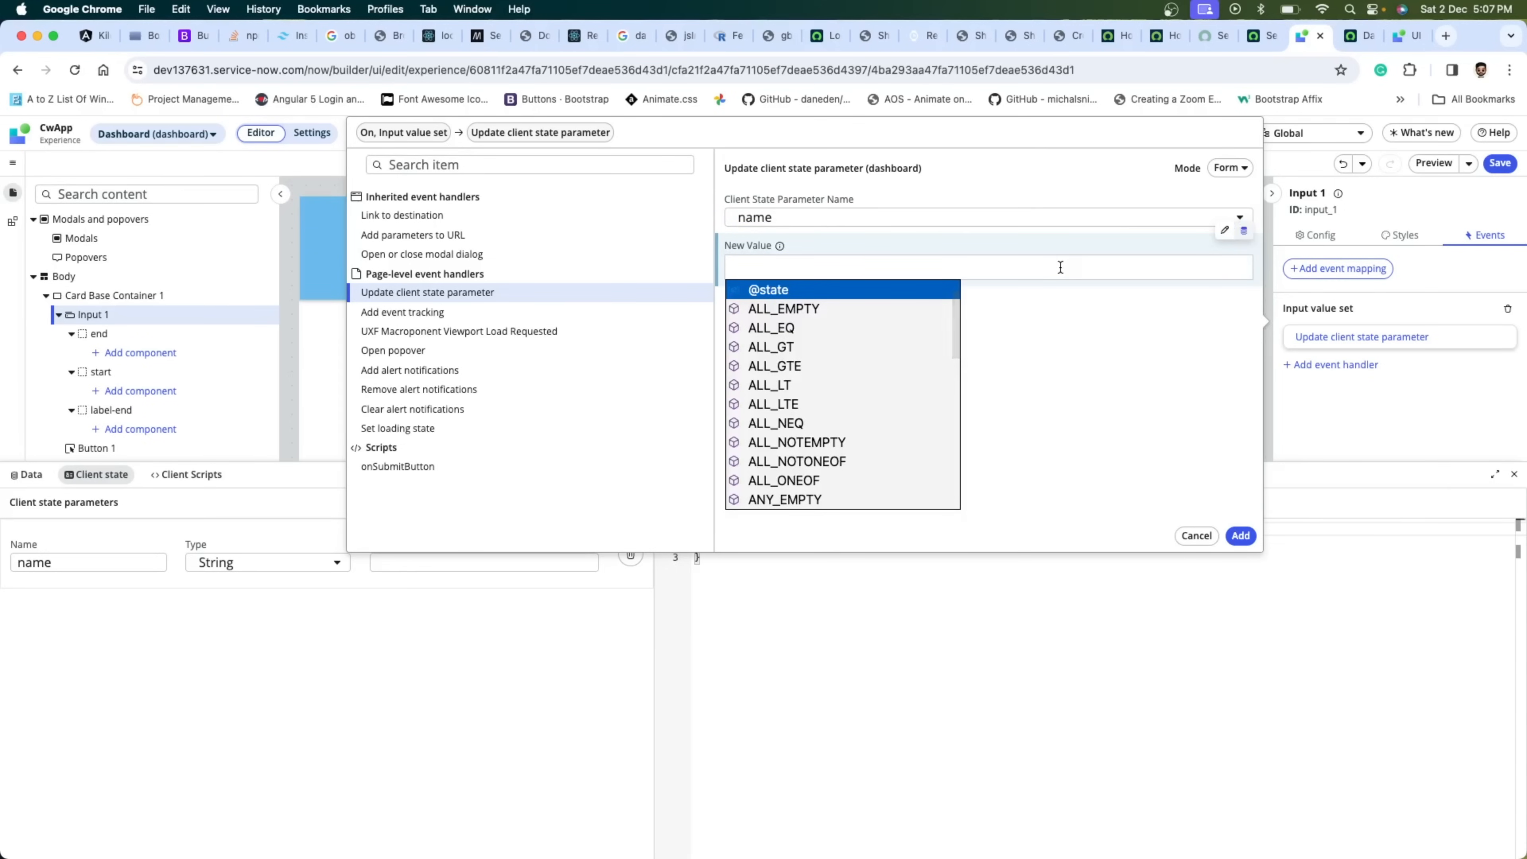
pyautogui.write('@')
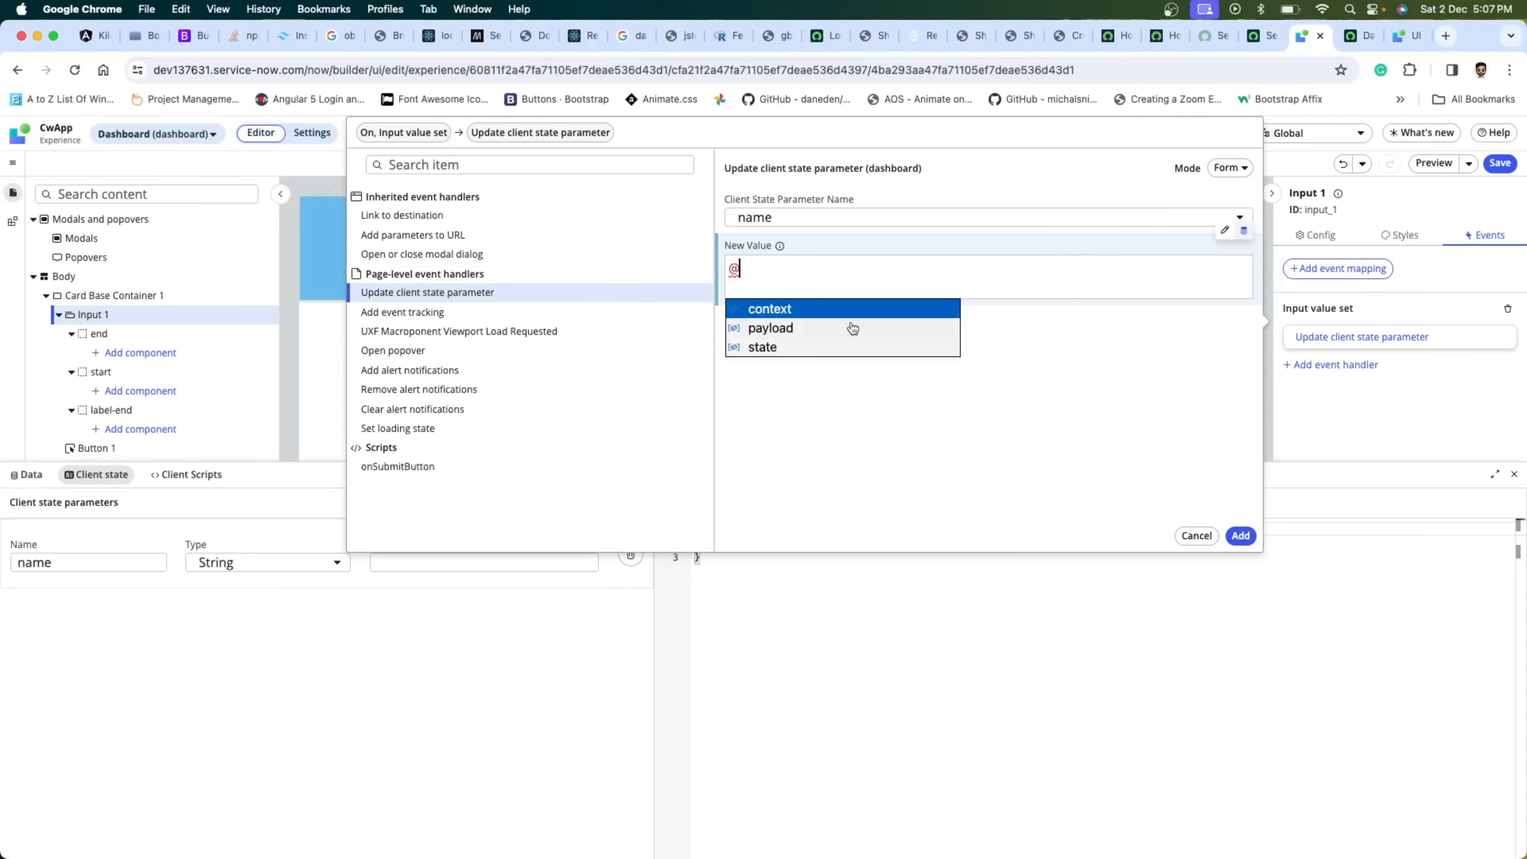
pyautogui.click(824, 330)
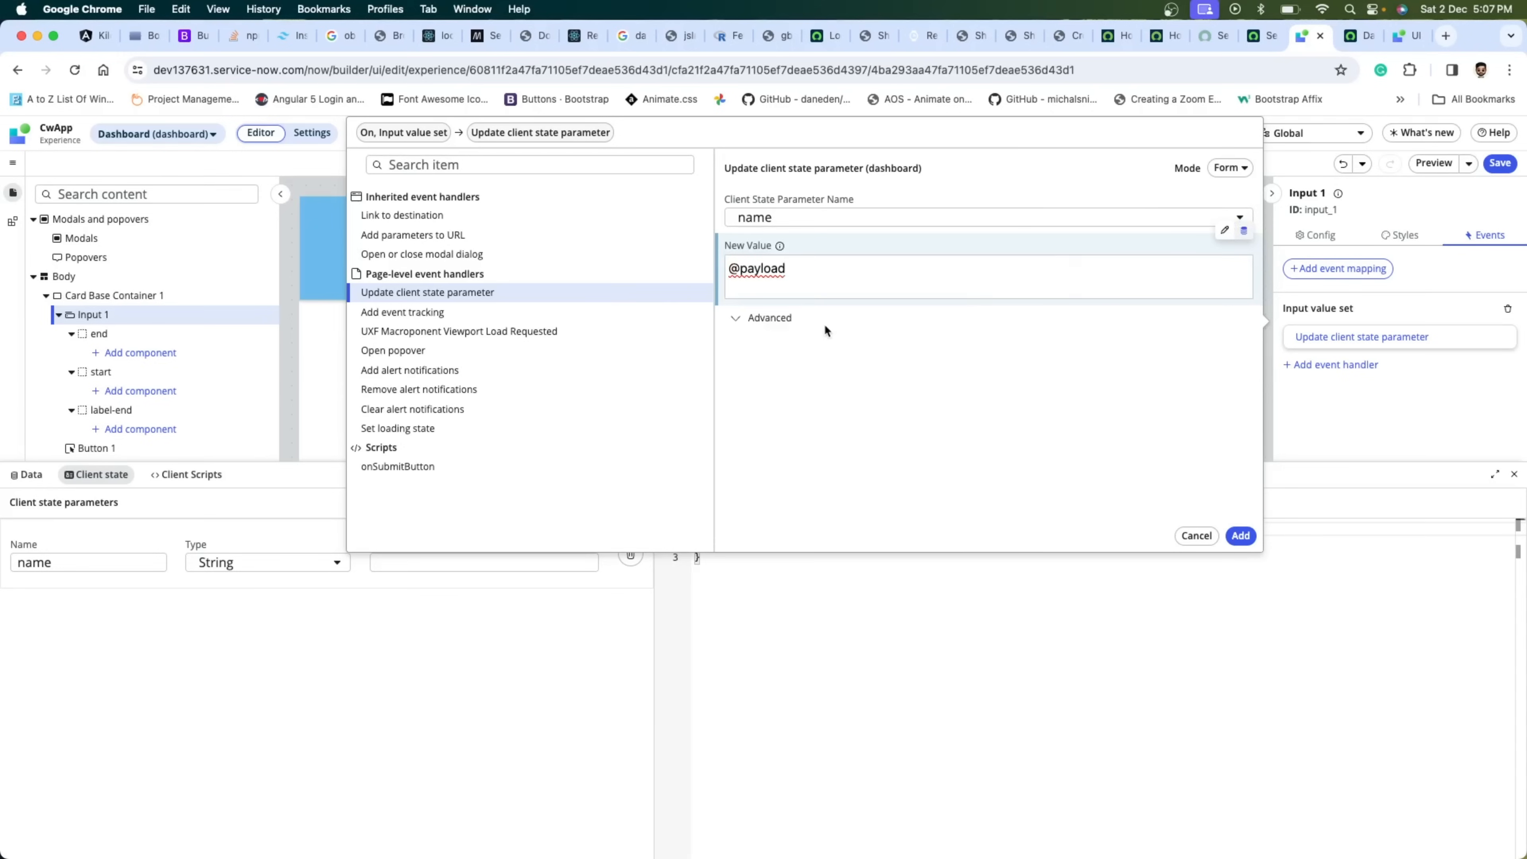
pyautogui.write('.')
pyautogui.click(806, 334)
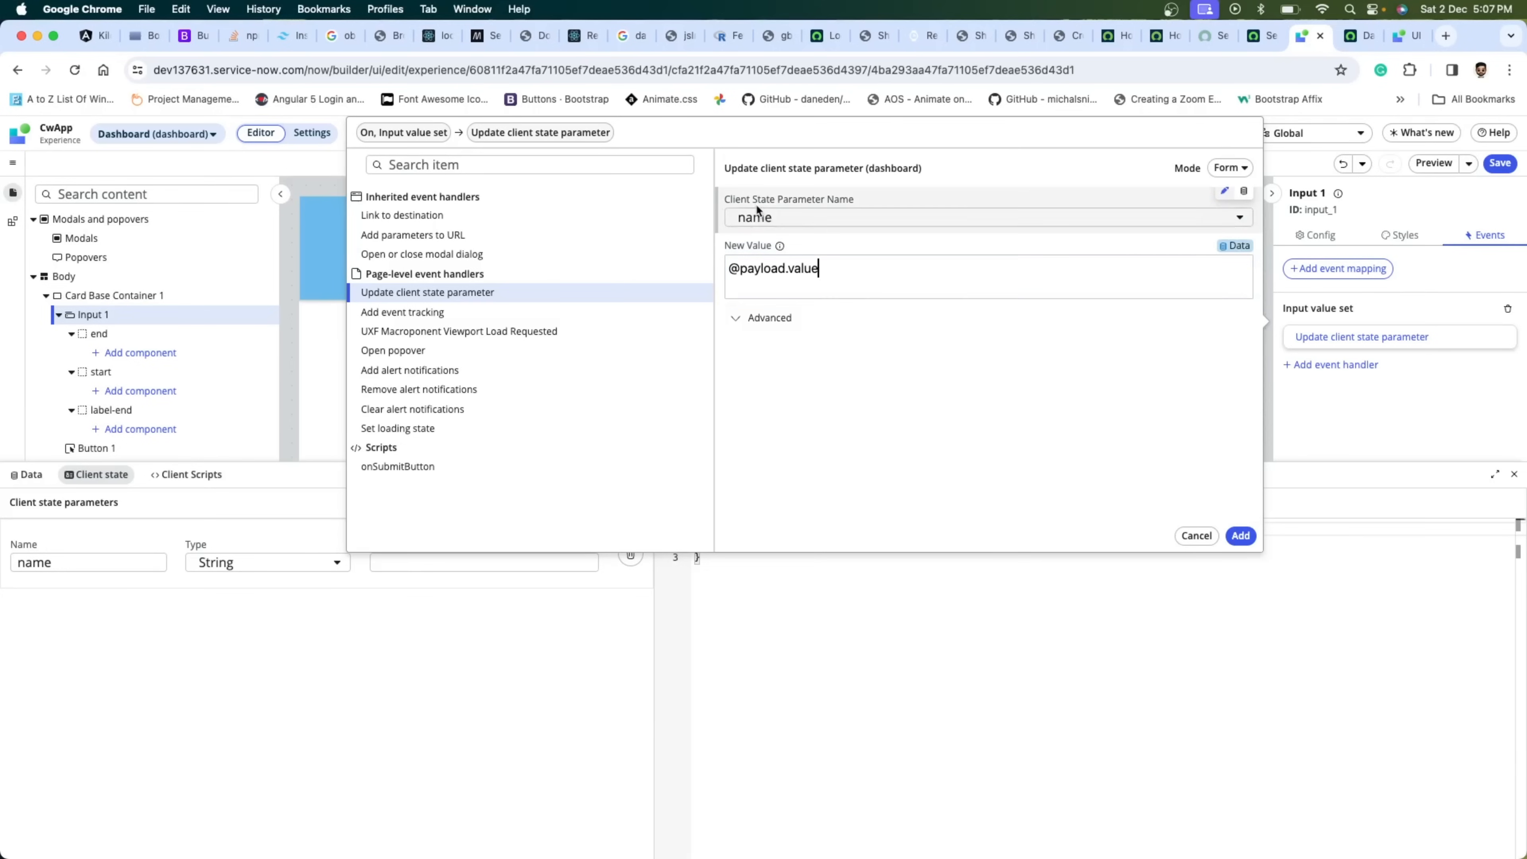
pyautogui.click(1240, 535)
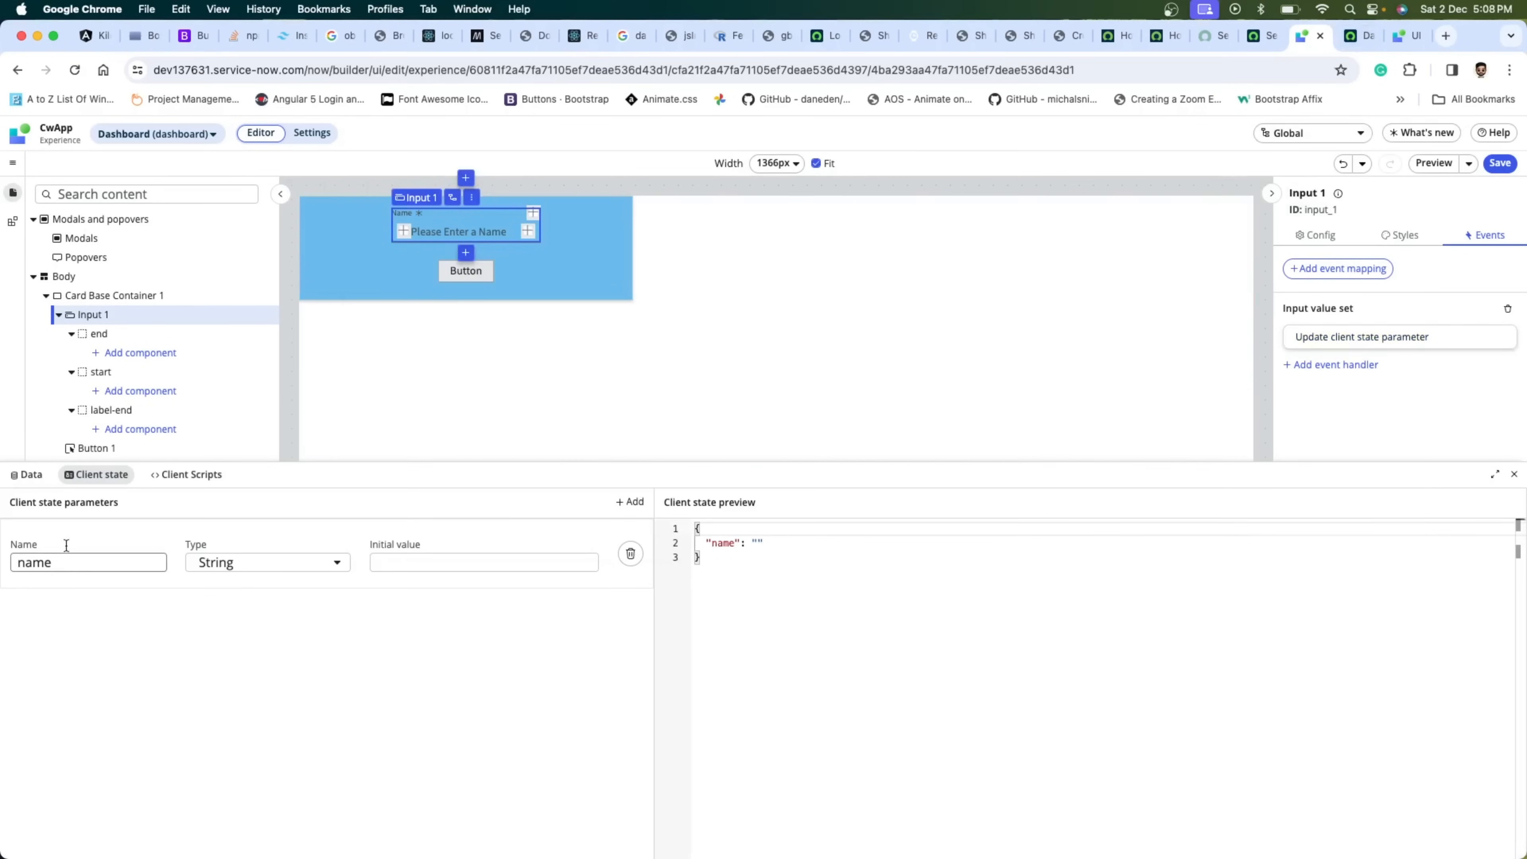
# - Review the name assignment and log lines in the onSubmitButton client script, and save the dashboard
pyautogui.click(186, 474)
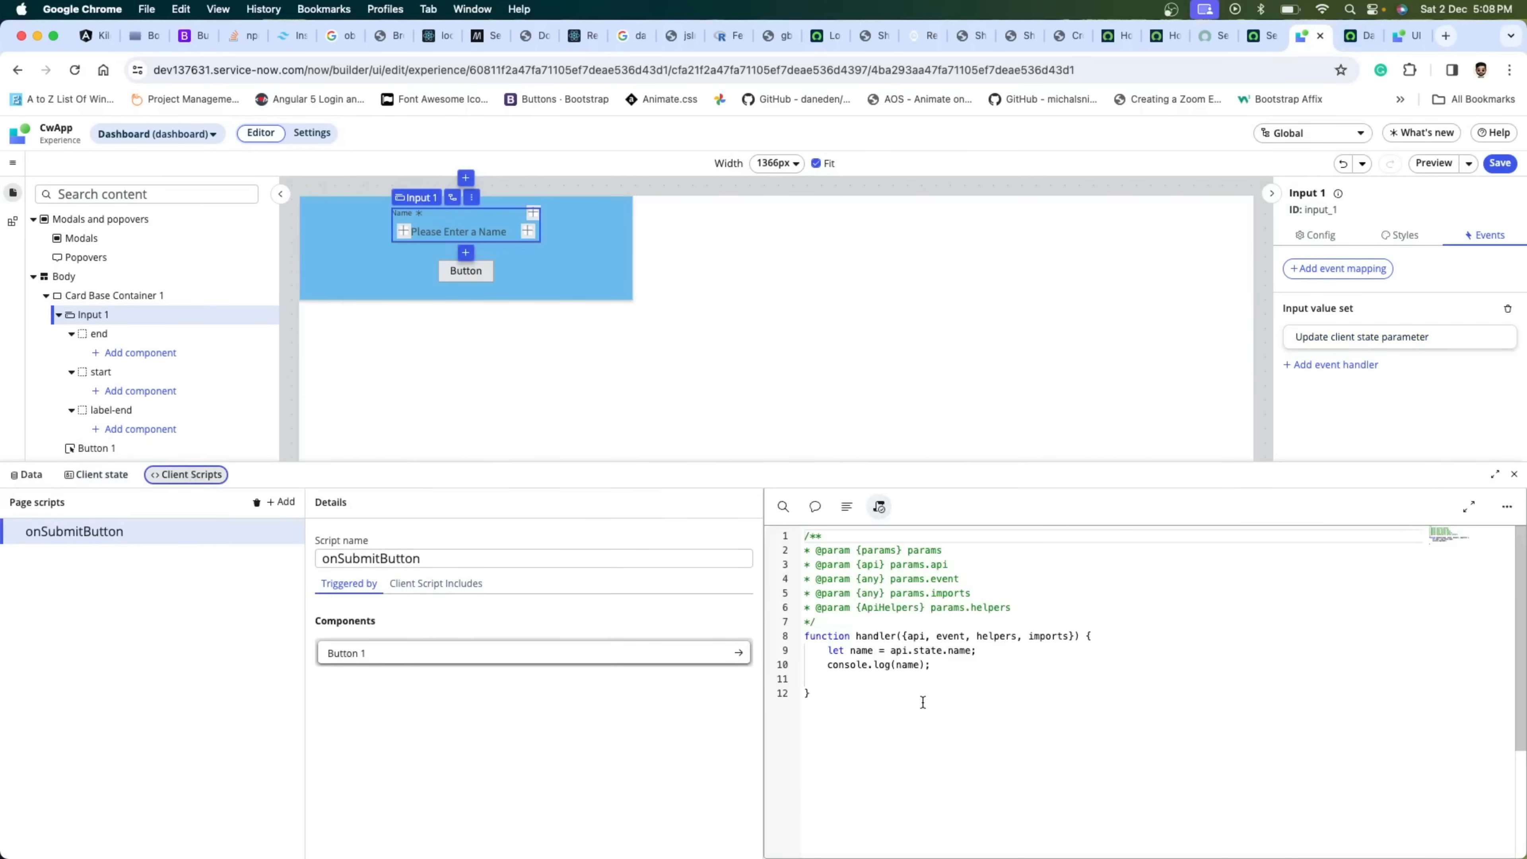
pyautogui.moveTo(941, 663); pyautogui.dragTo(821, 650)
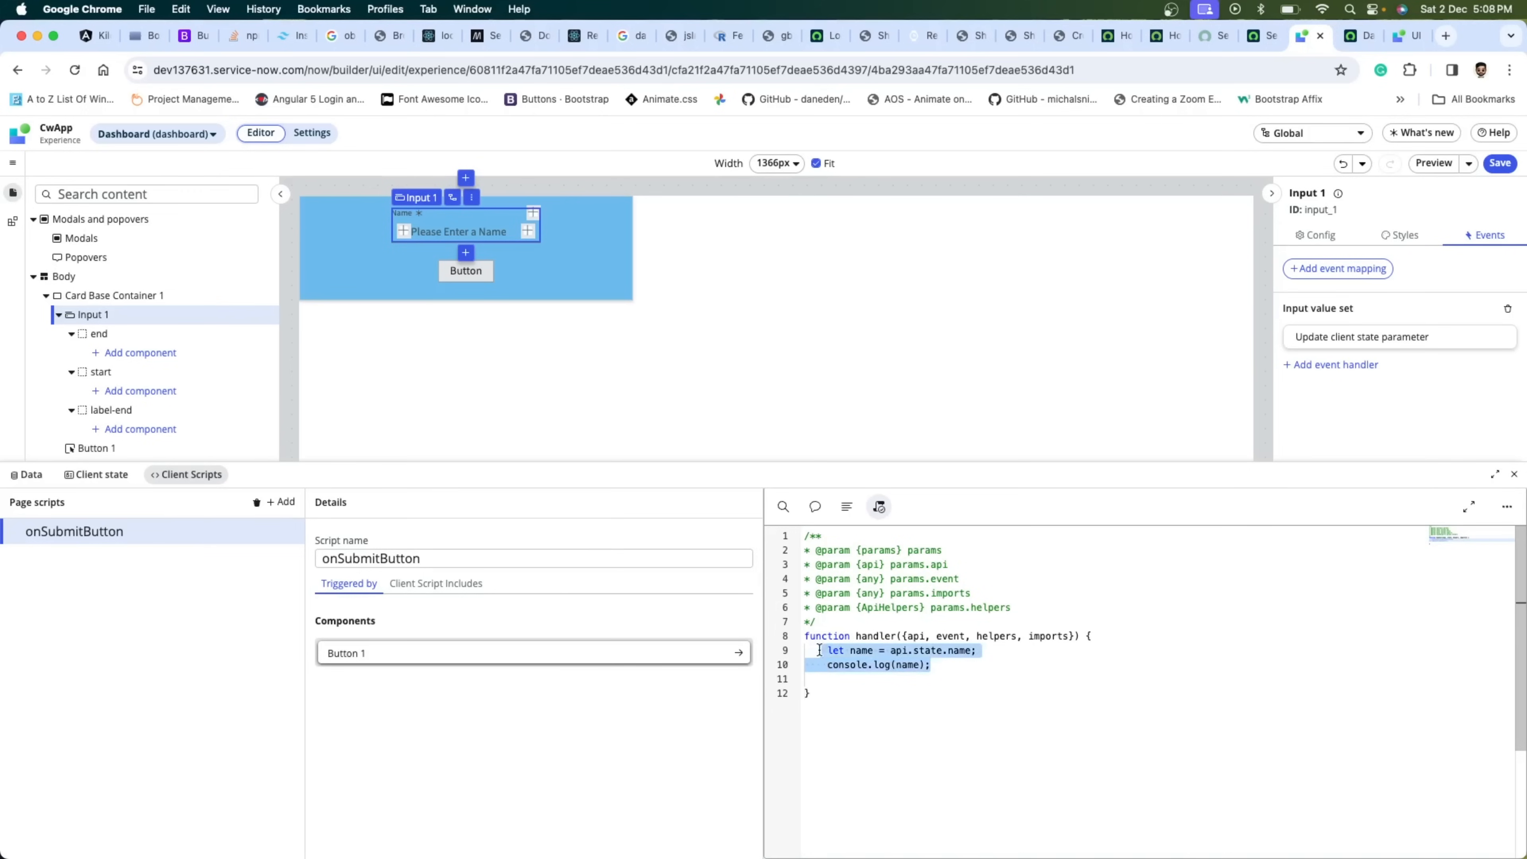
pyautogui.click(860, 650)
pyautogui.click(937, 664)
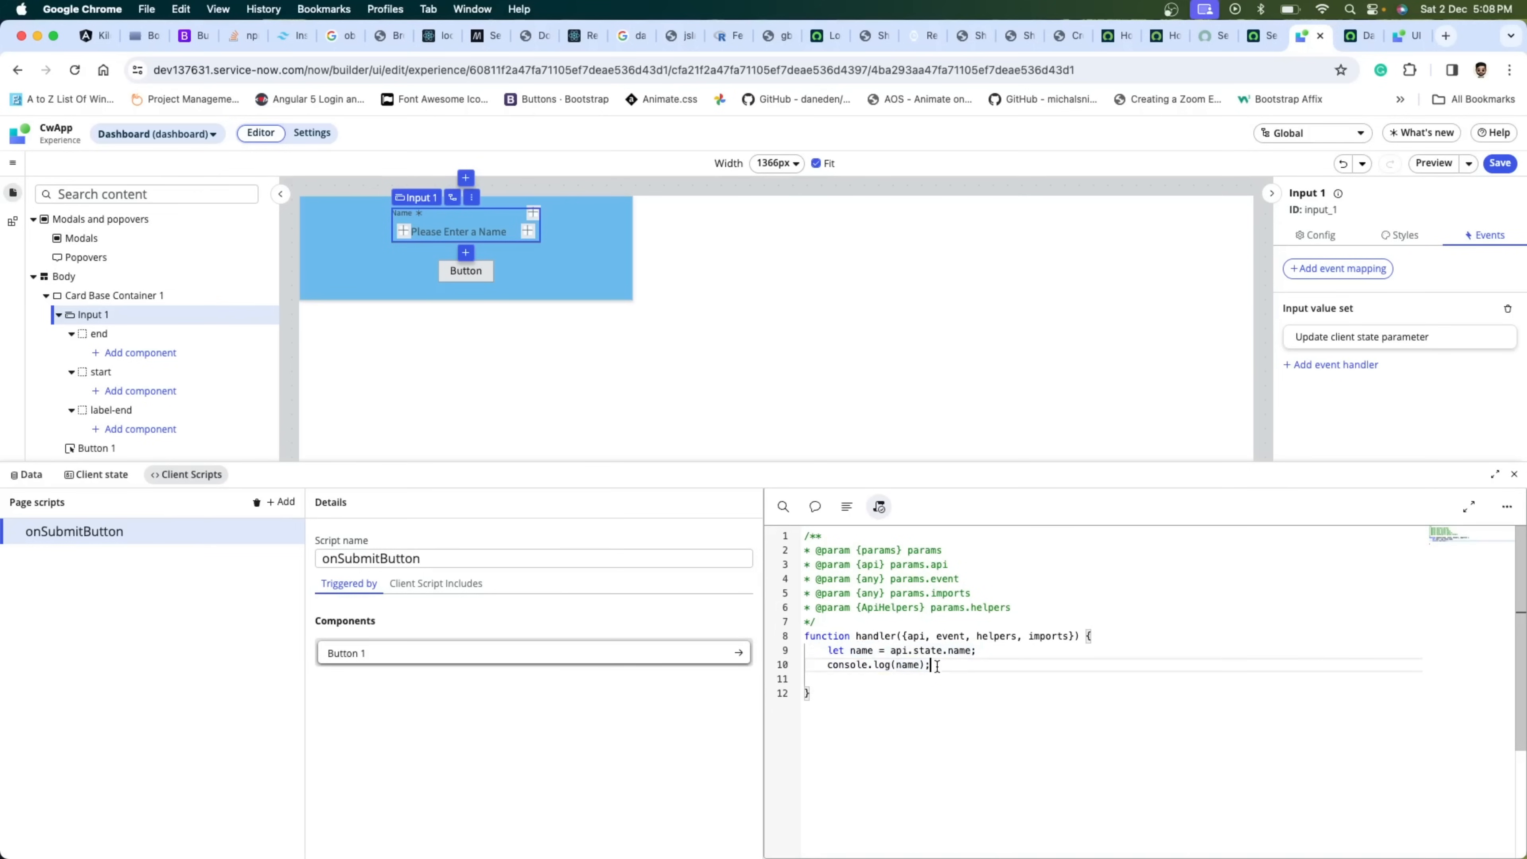
pyautogui.click(1499, 163)
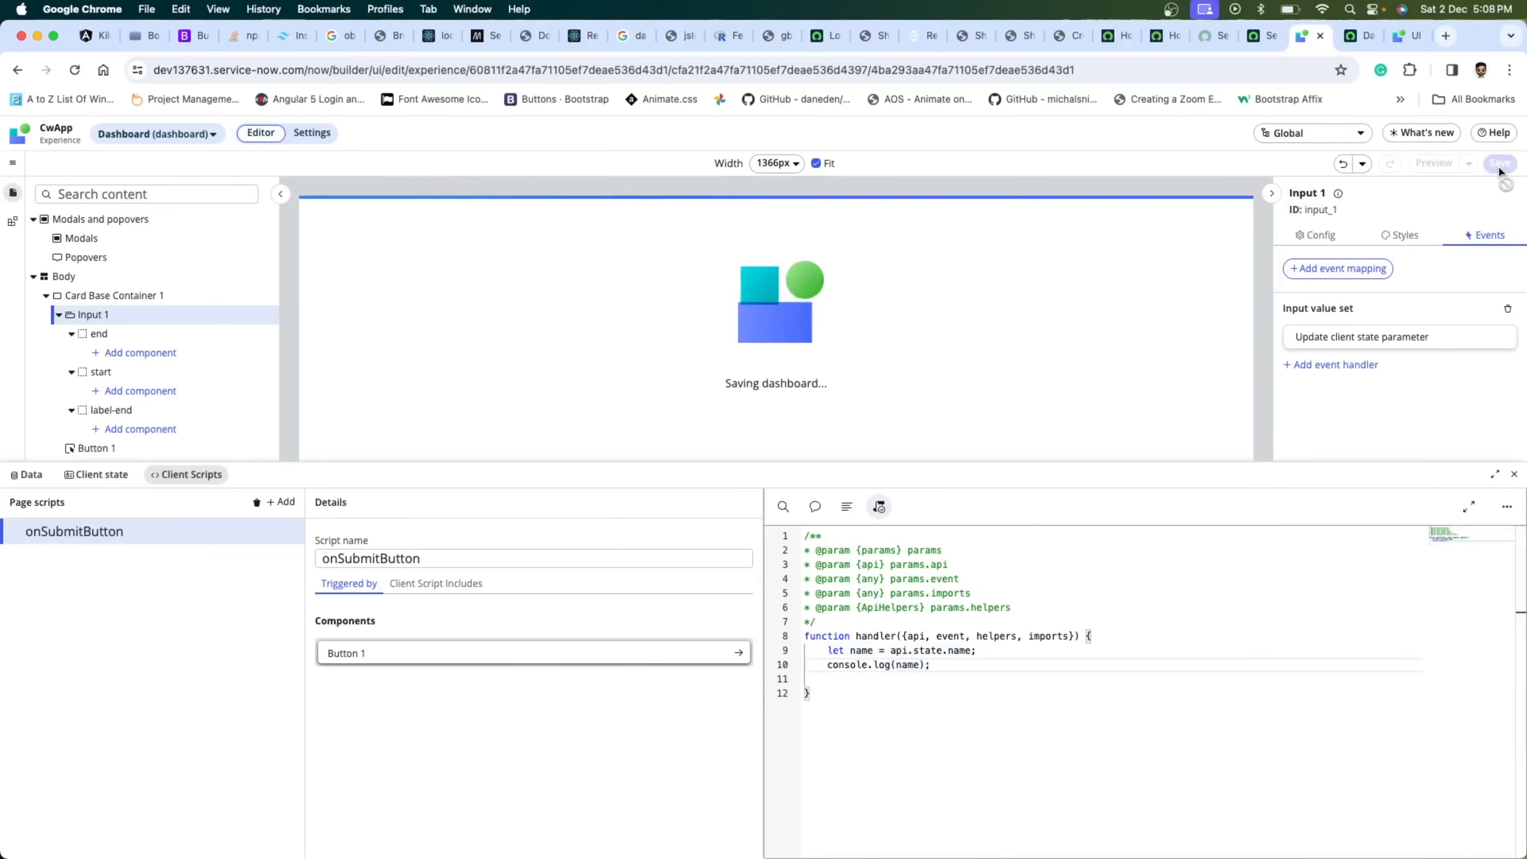
# - Switch to the live dashboard, reload it, enter "coding" as the name, and trigger the page's button
pyautogui.click(1375, 34)
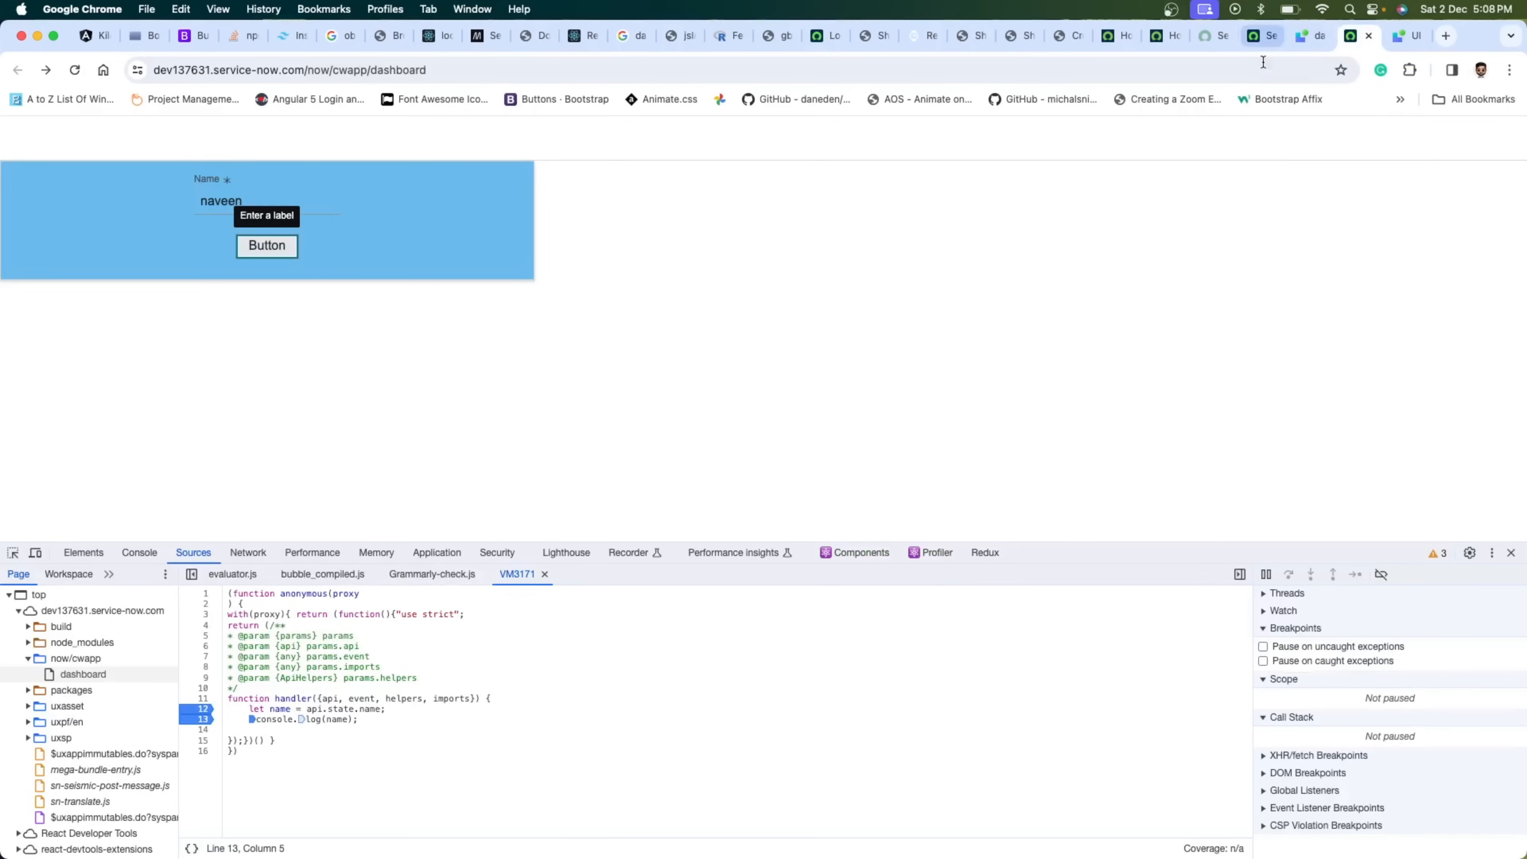
pyautogui.press('super+r')
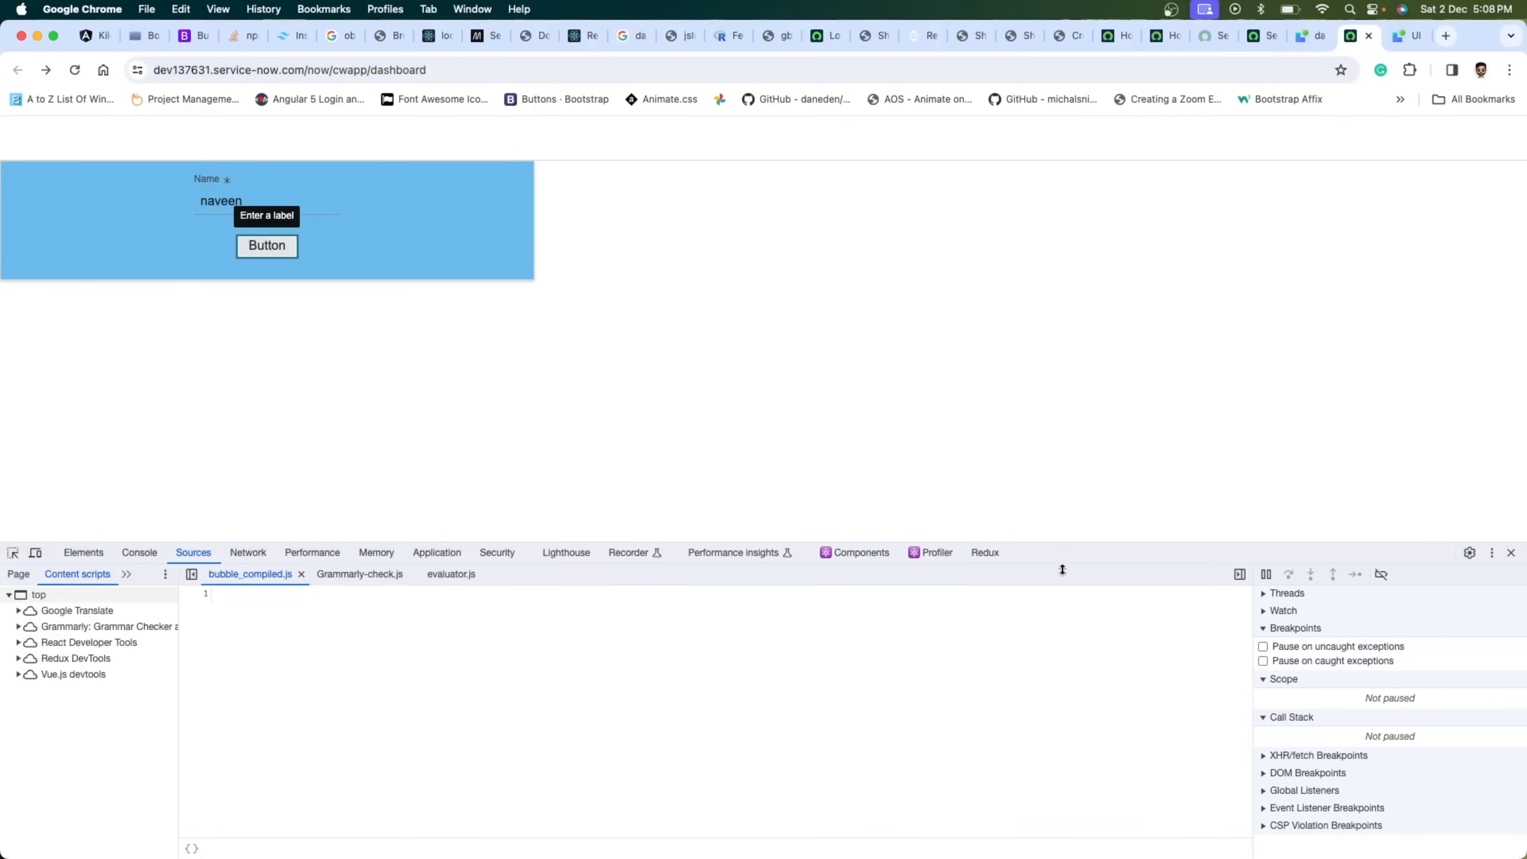
pyautogui.moveTo(1063, 553); pyautogui.dragTo(1063, 593)
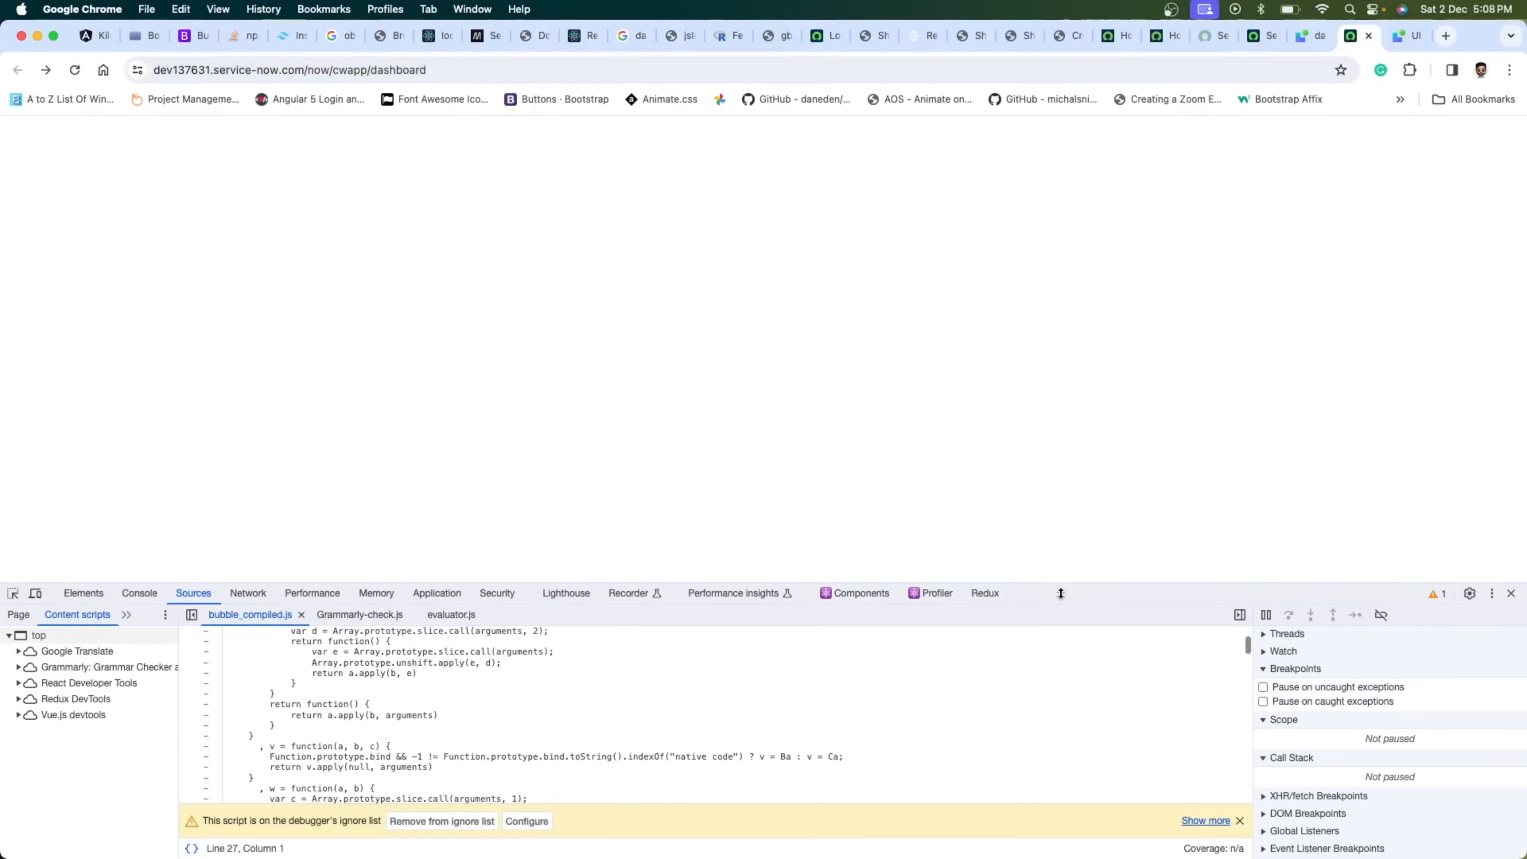
pyautogui.click(140, 593)
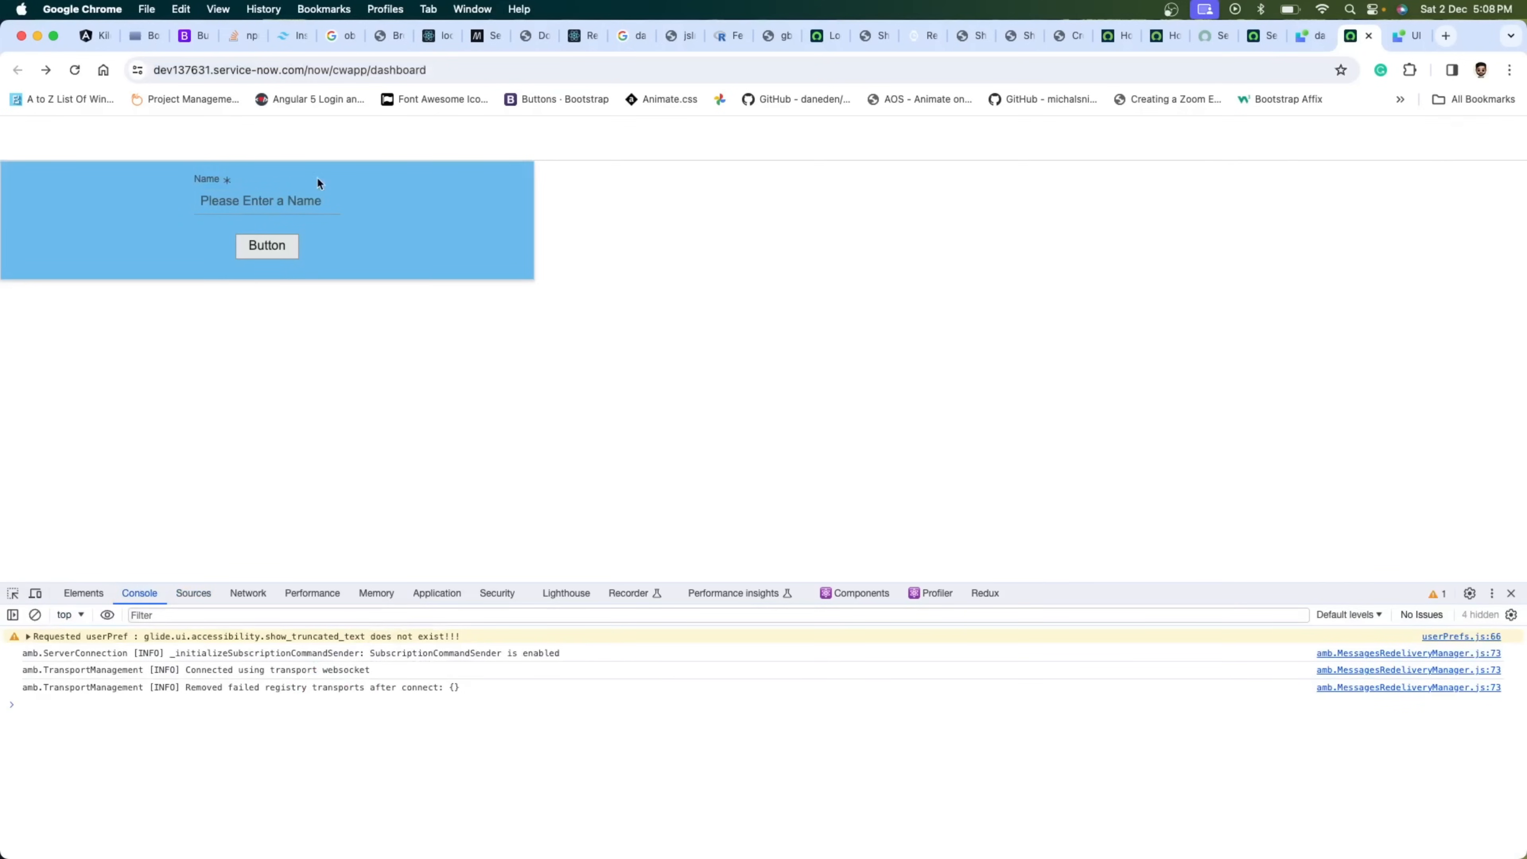
pyautogui.click(289, 197)
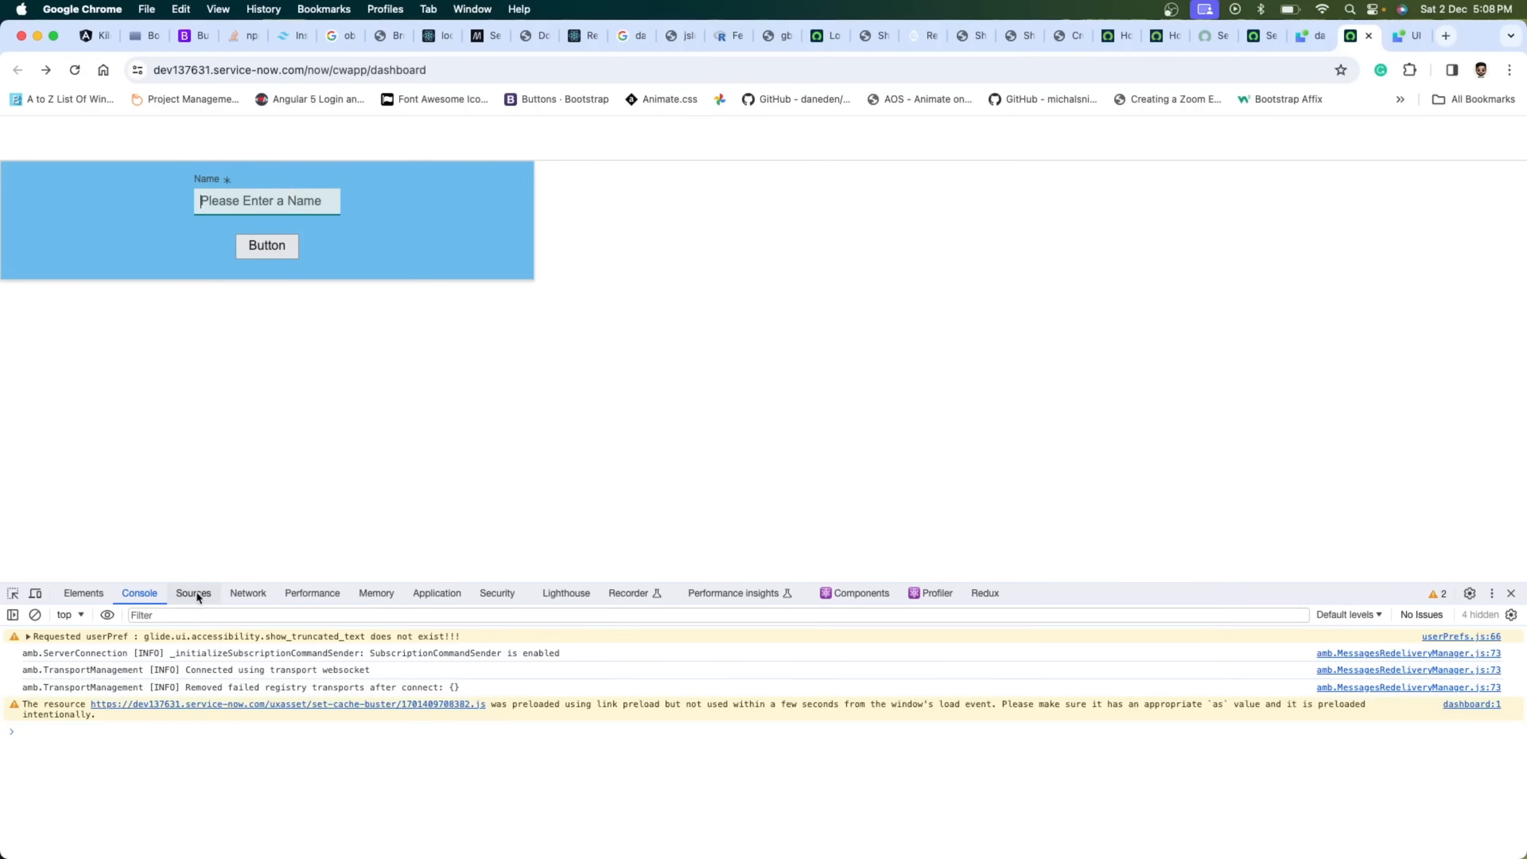
pyautogui.click(1511, 592)
pyautogui.click(287, 191)
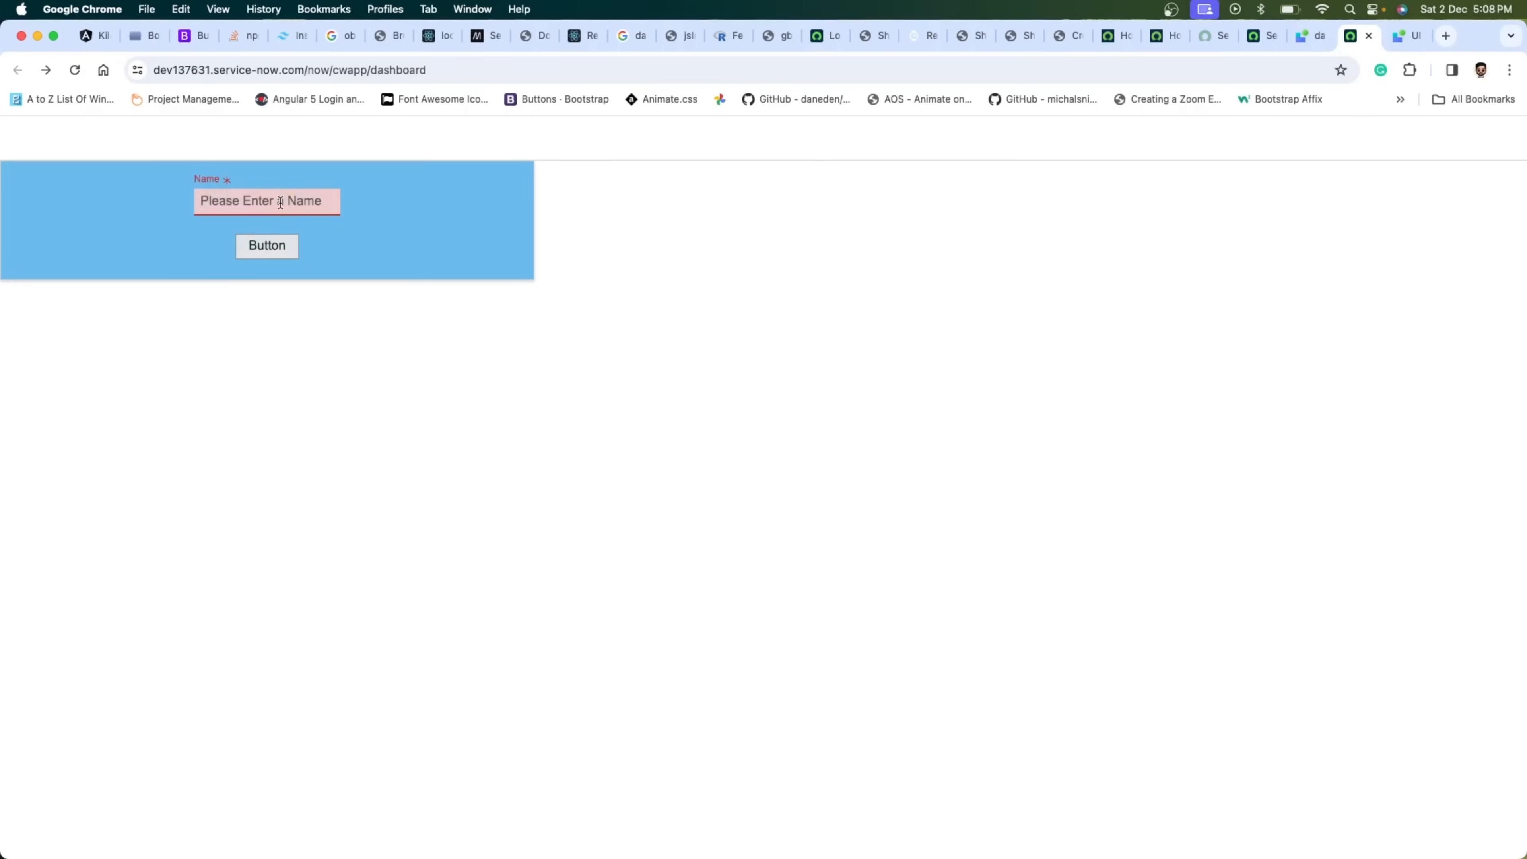
pyautogui.write('coding')
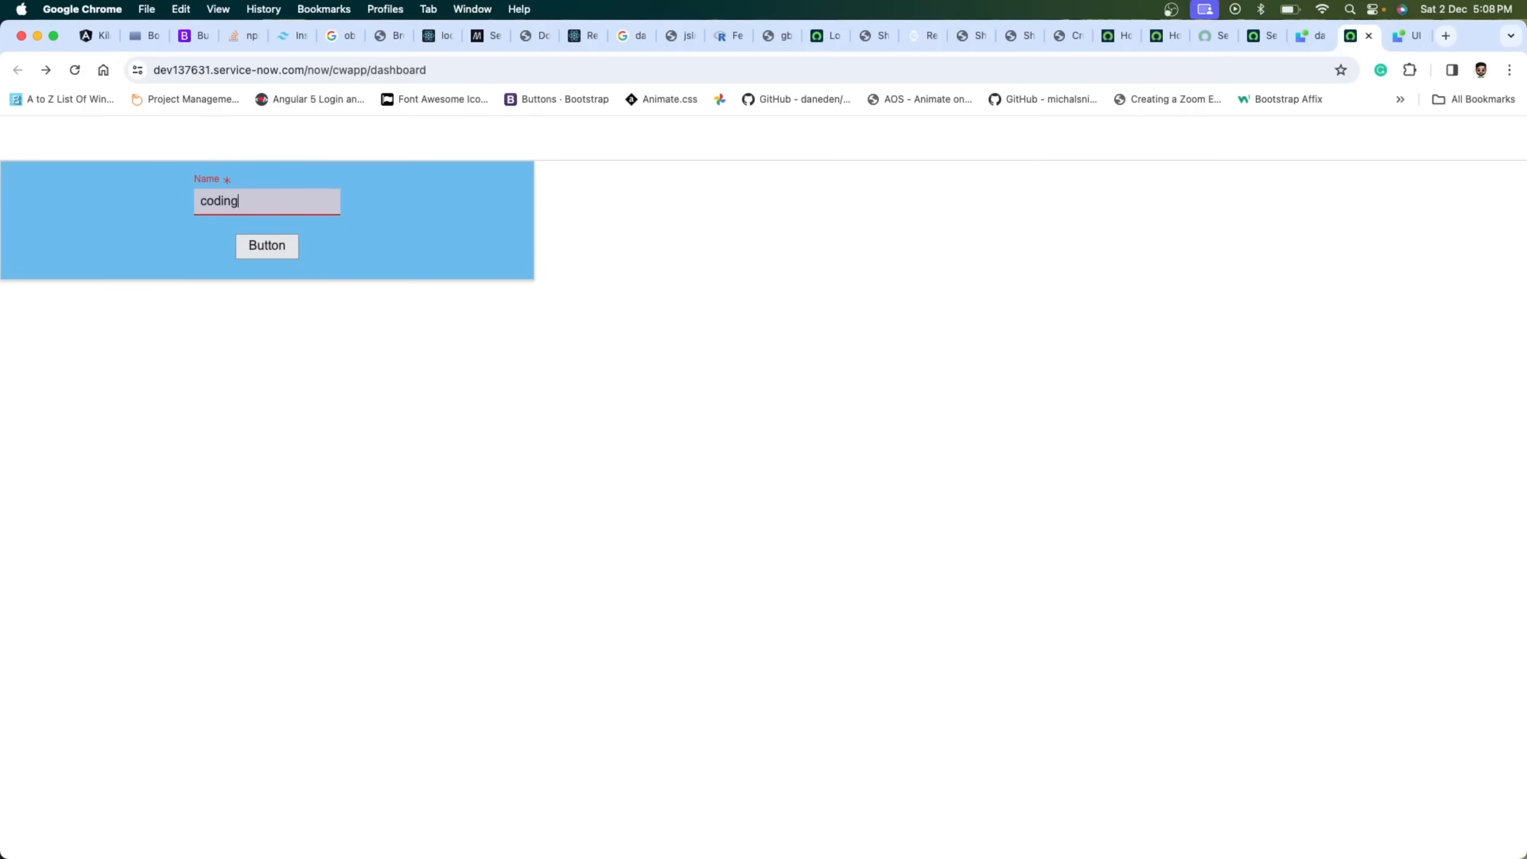
pyautogui.click(259, 245)
# - Open the script behind the logged name from the developer console and set breakpoints on lines 12 and 13
pyautogui.rightClick(157, 569)
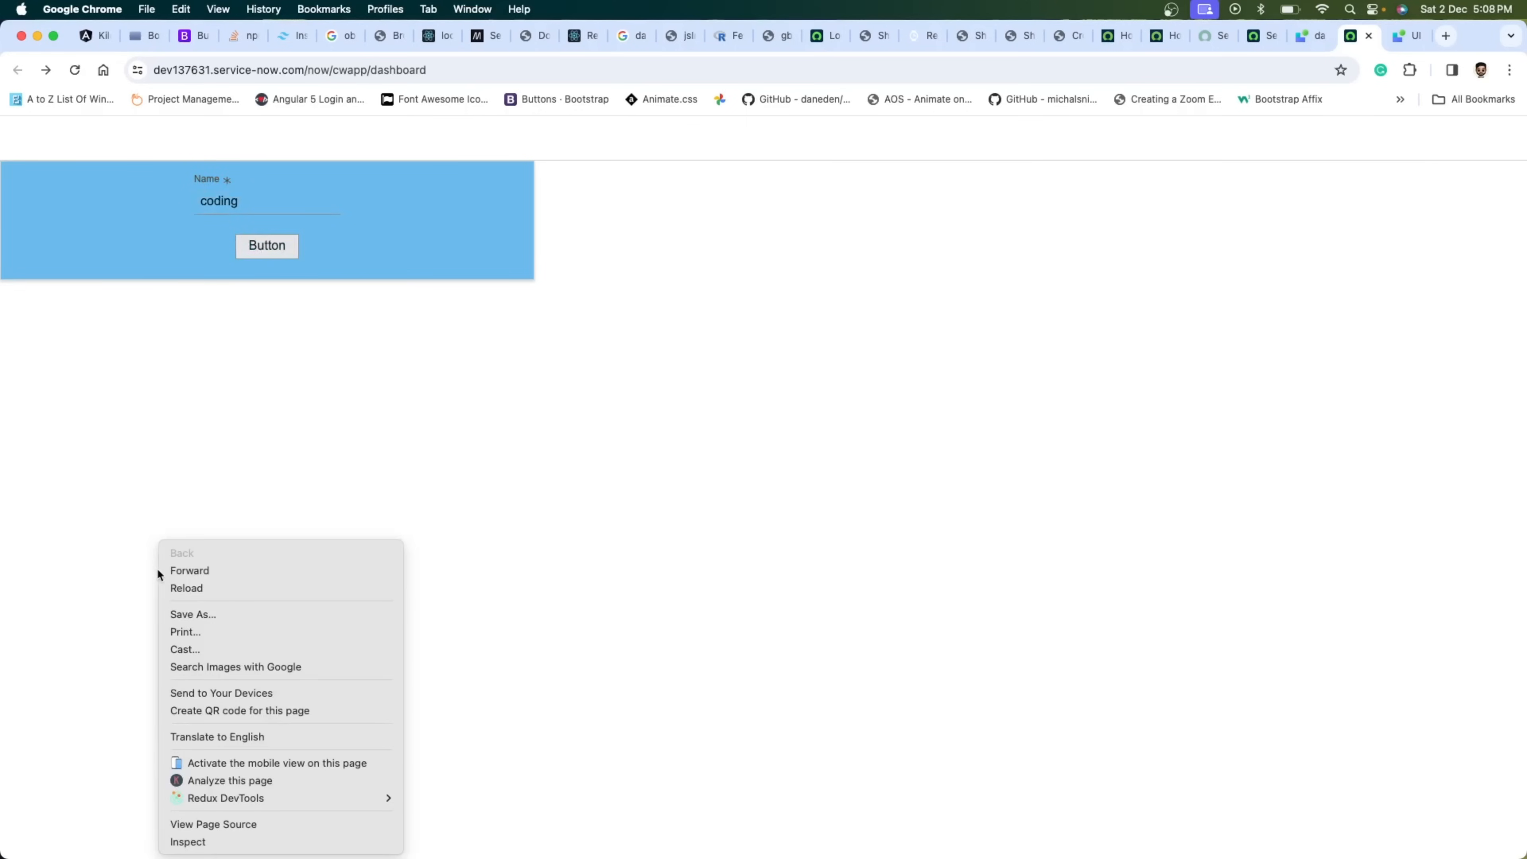
pyautogui.click(209, 841)
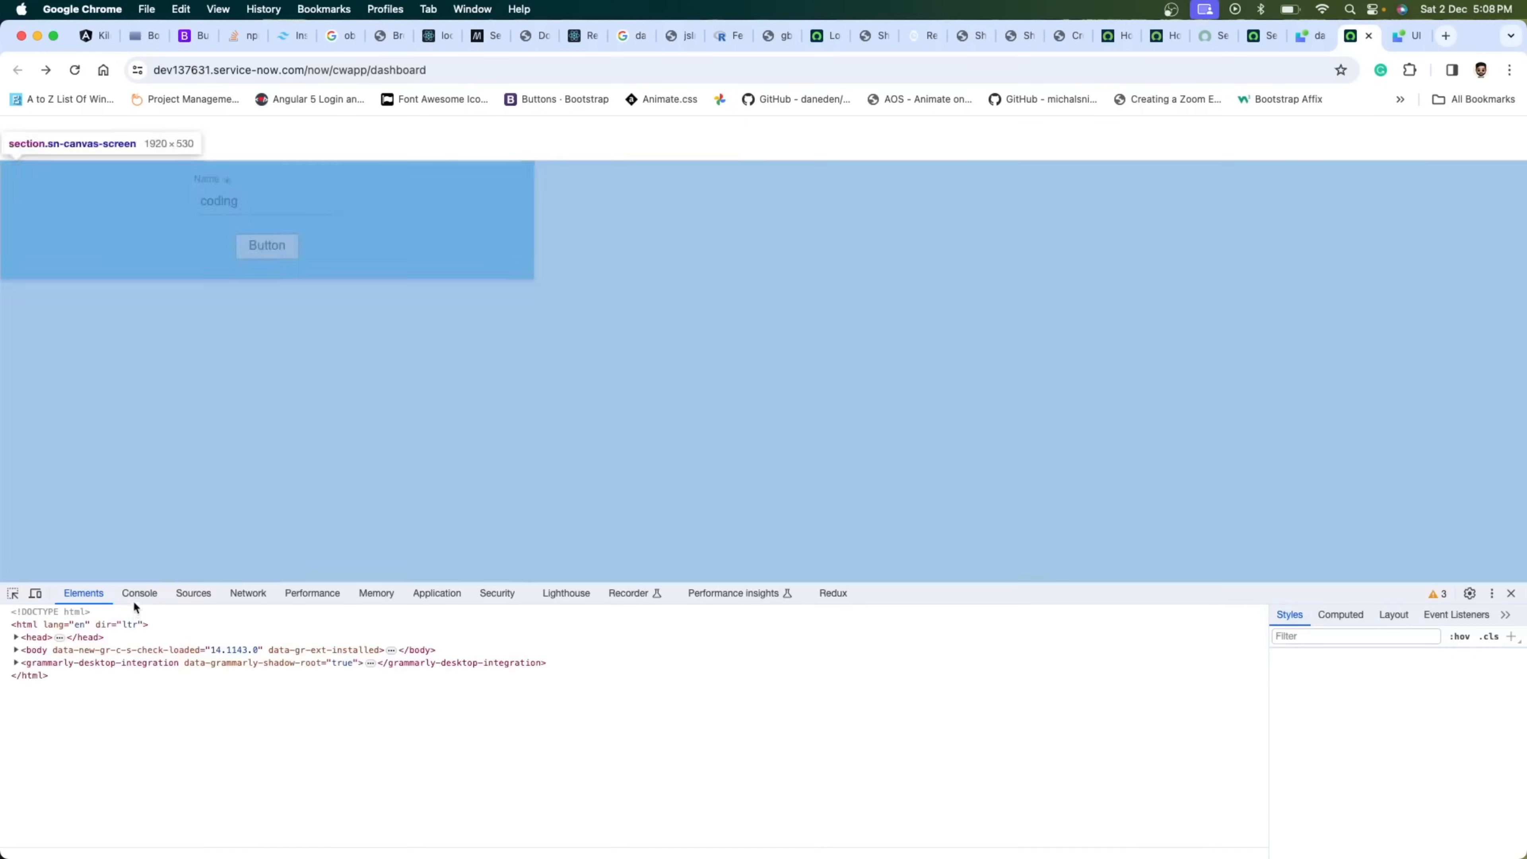
pyautogui.click(139, 593)
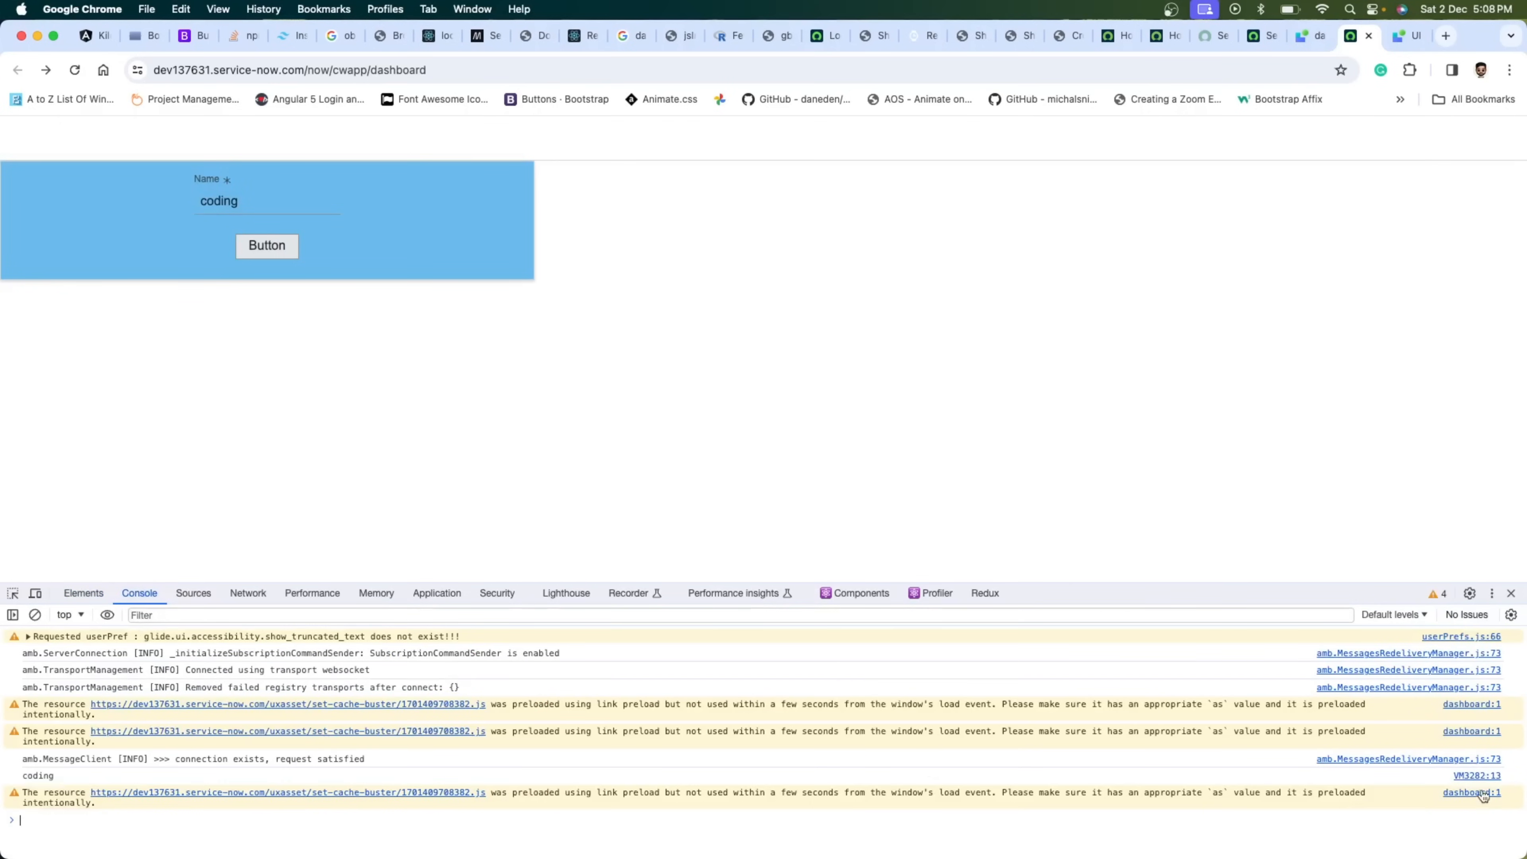
pyautogui.click(1486, 776)
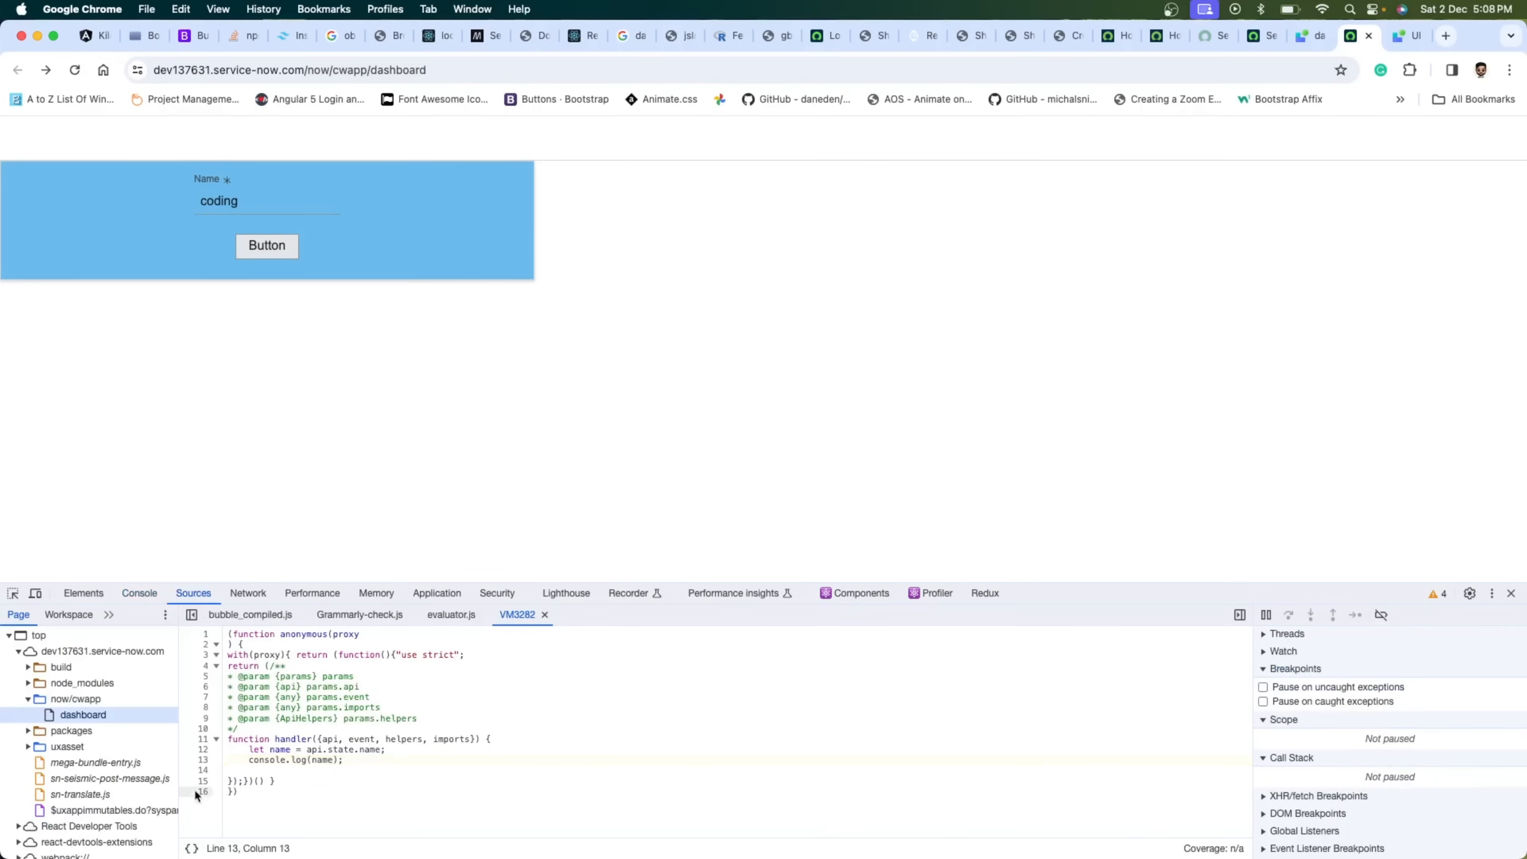
pyautogui.click(202, 749)
pyautogui.click(202, 759)
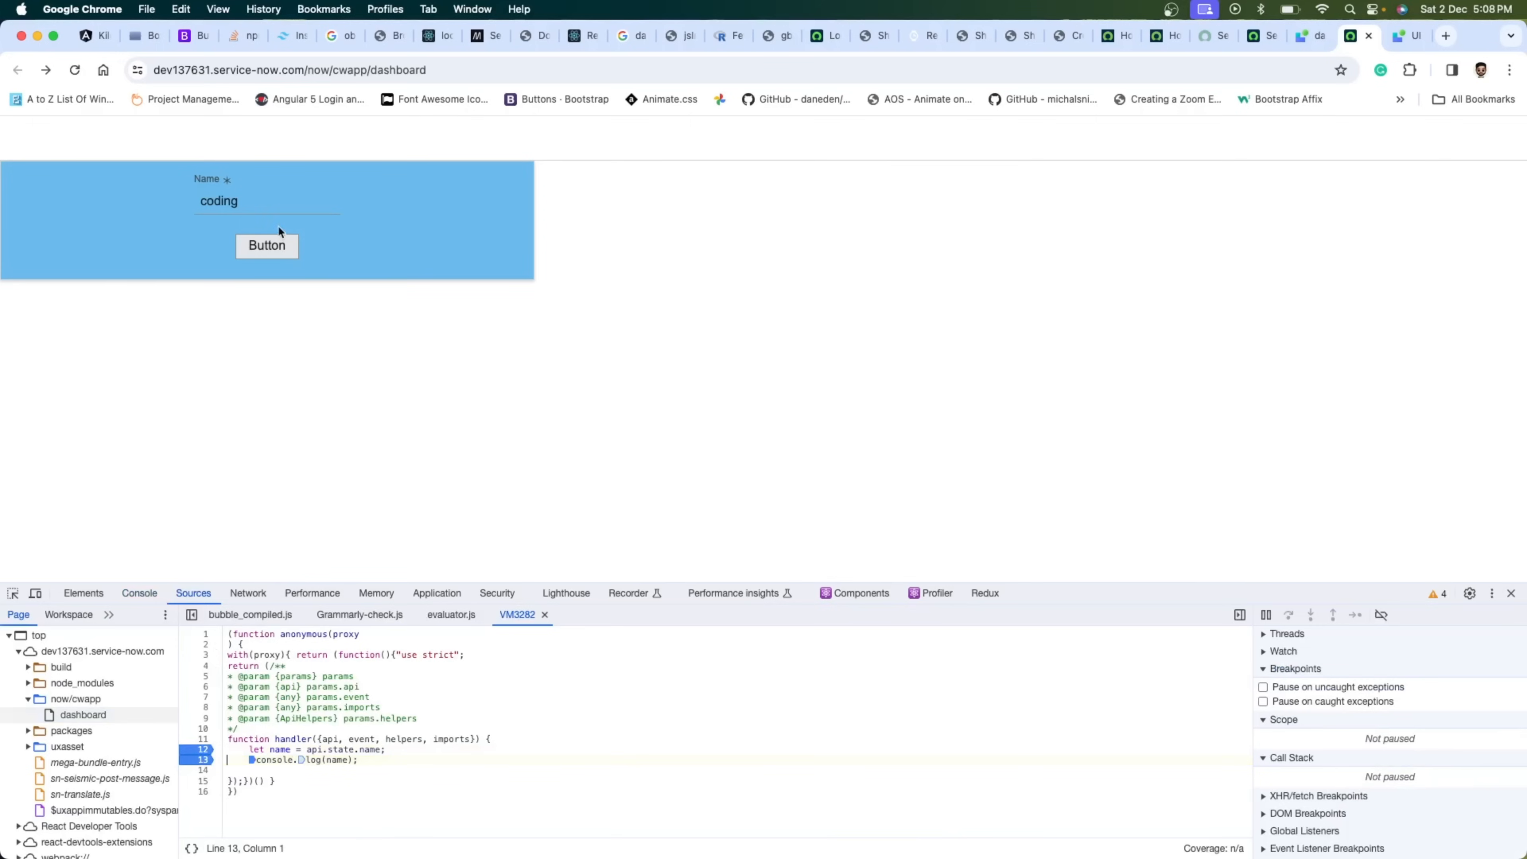
# - Run the page's button with the name "coding wall" and step through the paused handler before resuming execution
pyautogui.click(273, 206)
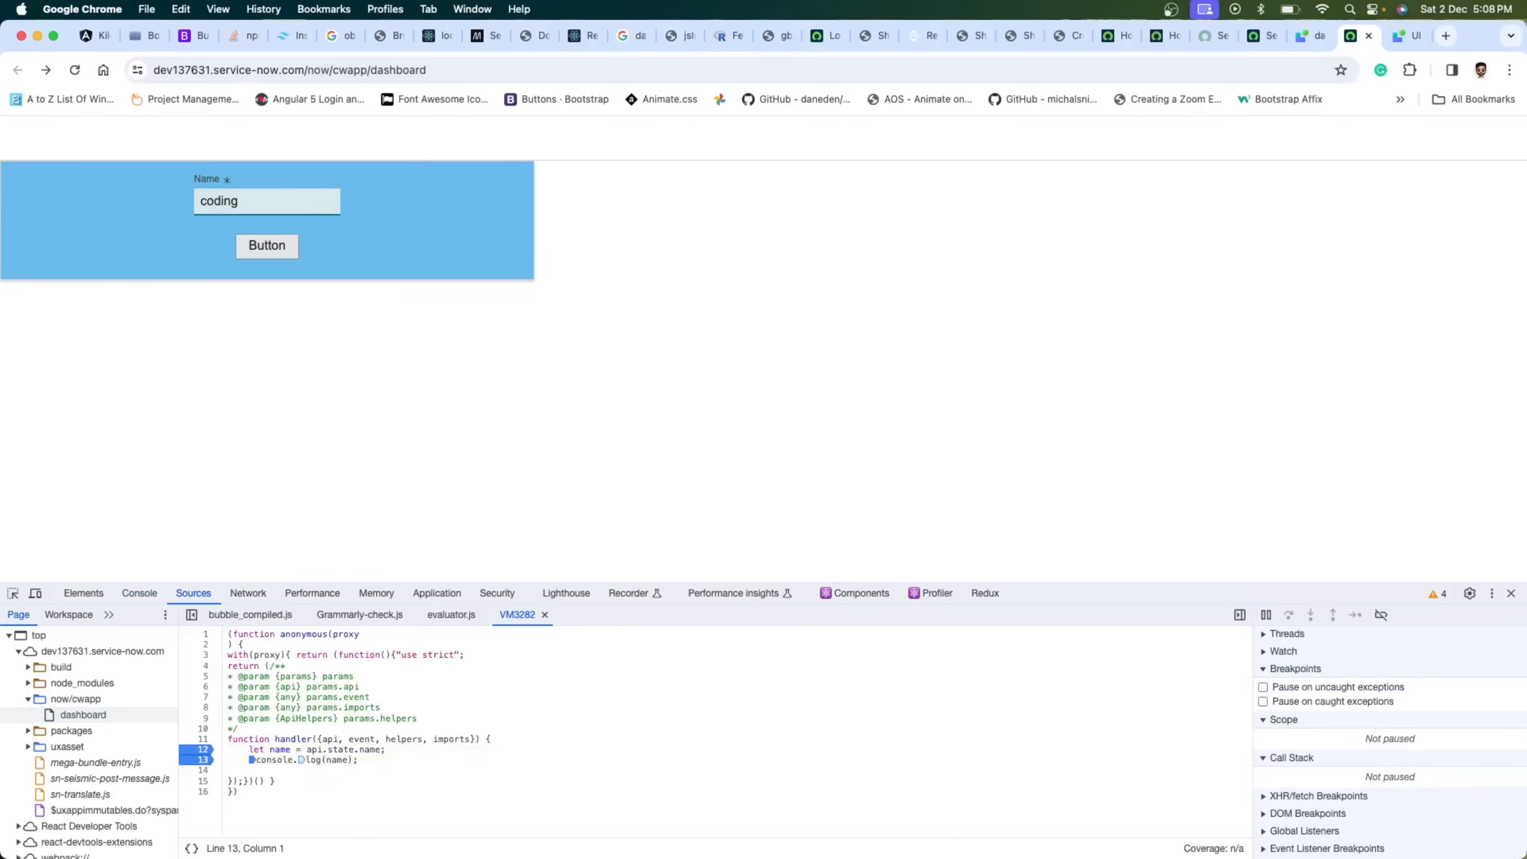
pyautogui.click(273, 245)
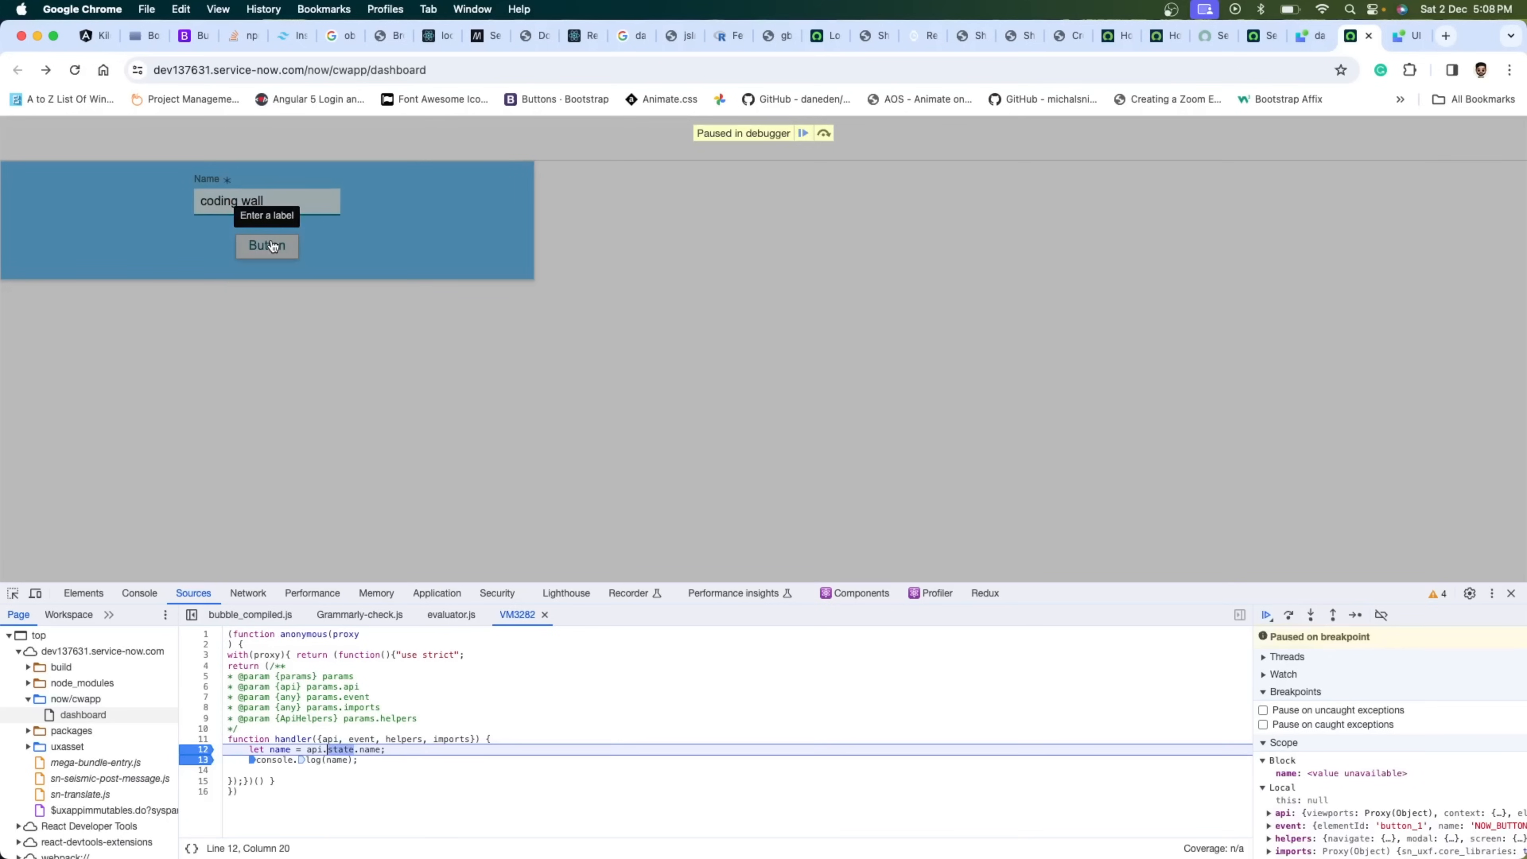
pyautogui.click(823, 134)
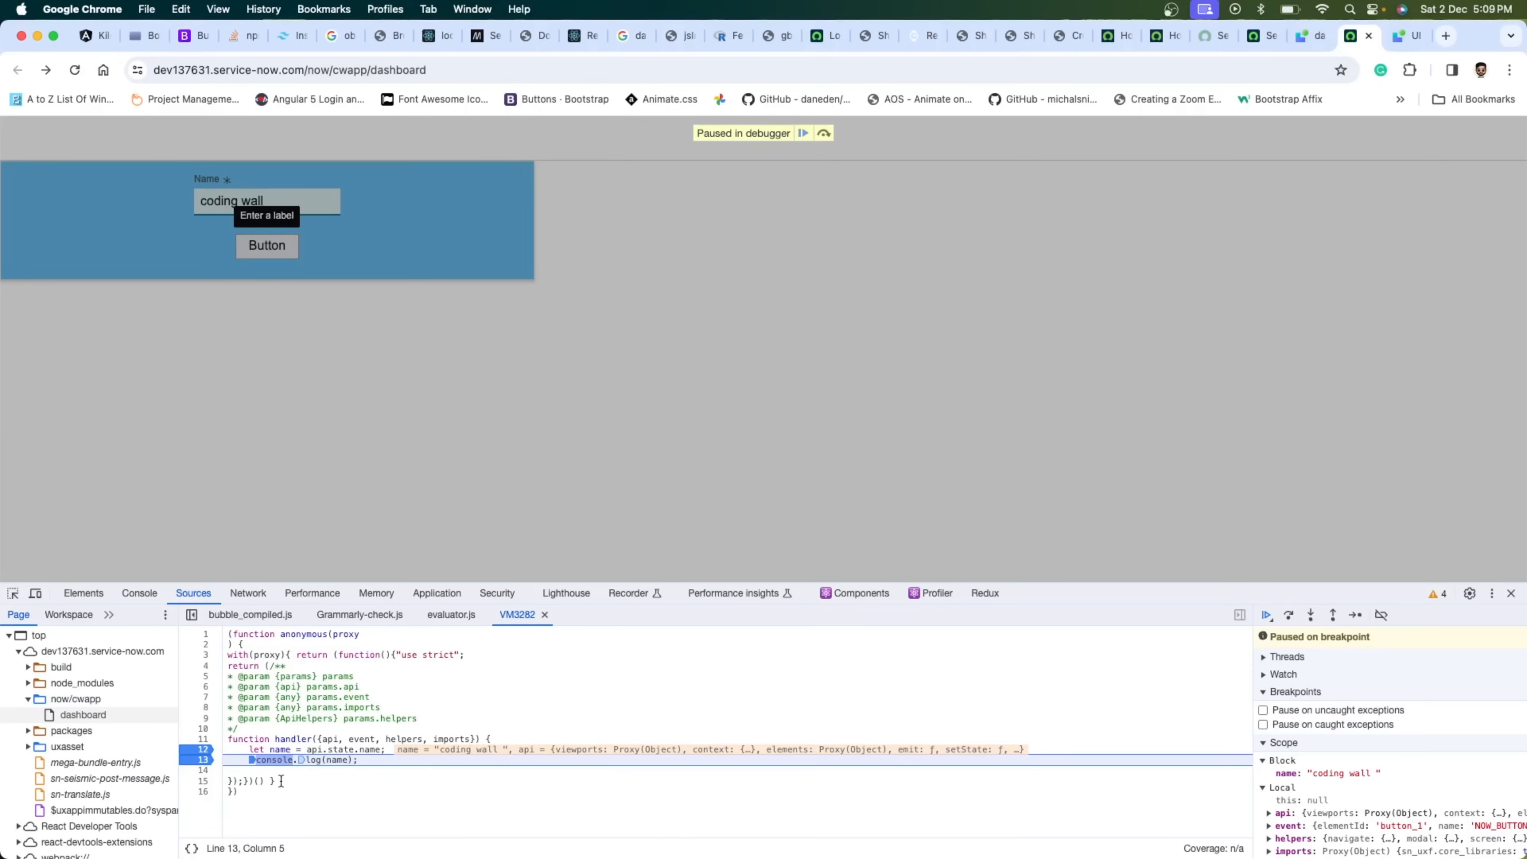
pyautogui.click(824, 133)
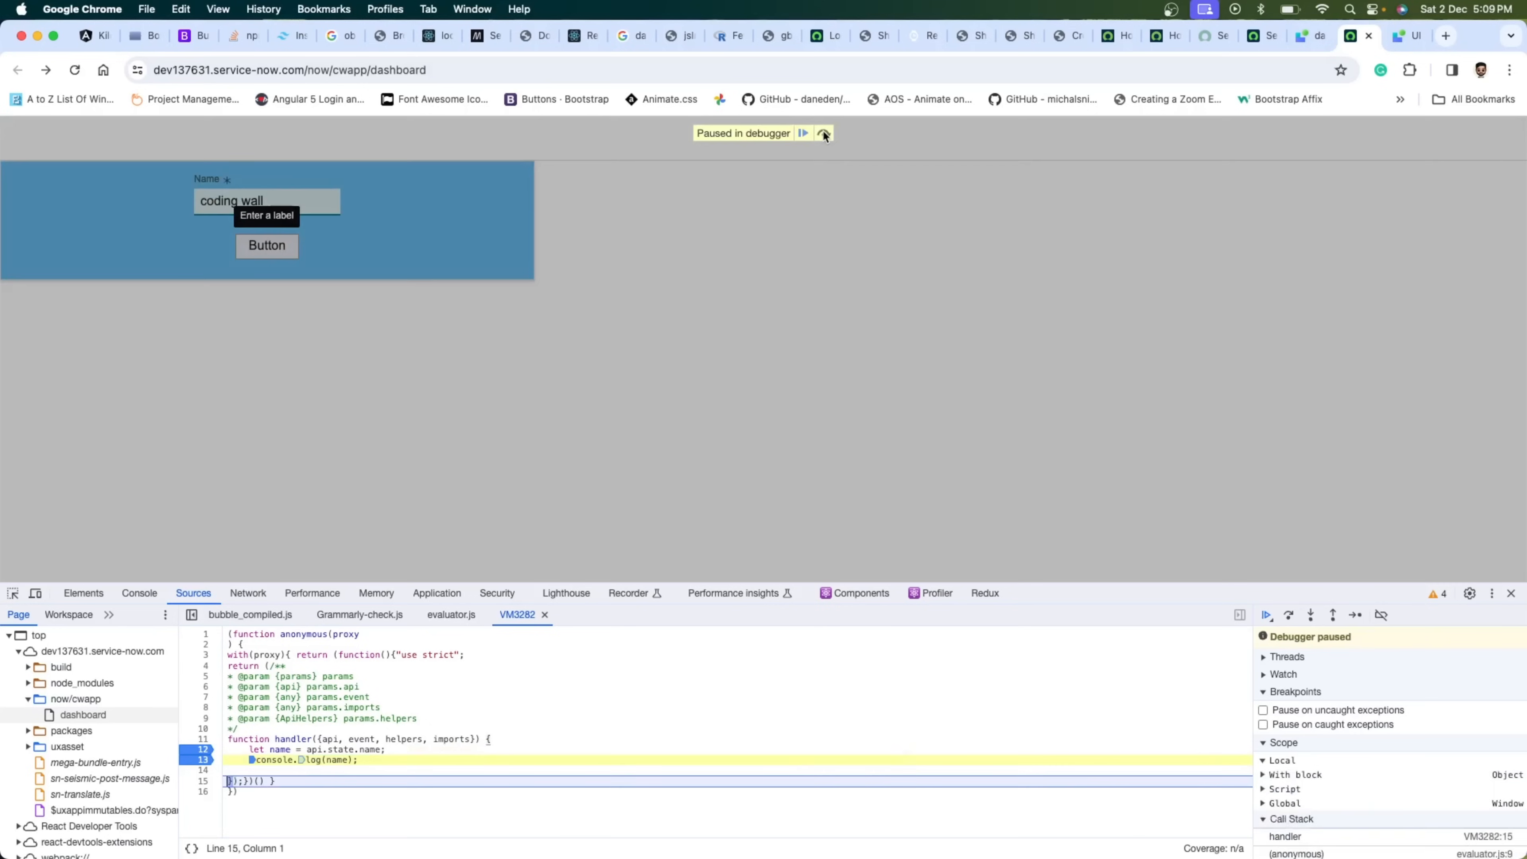
pyautogui.moveTo(338, 759)
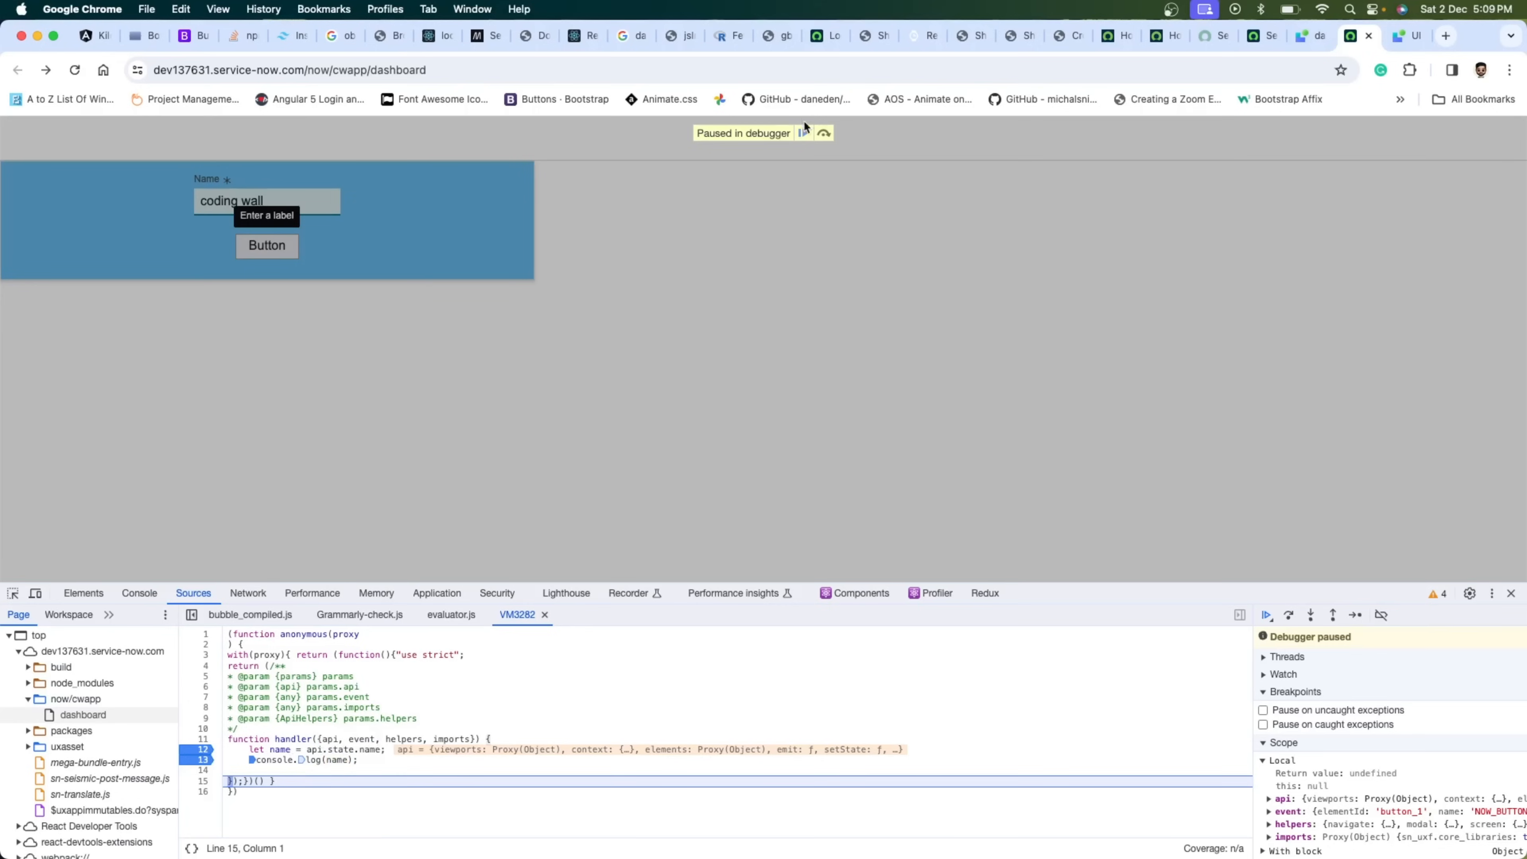
pyautogui.click(804, 132)
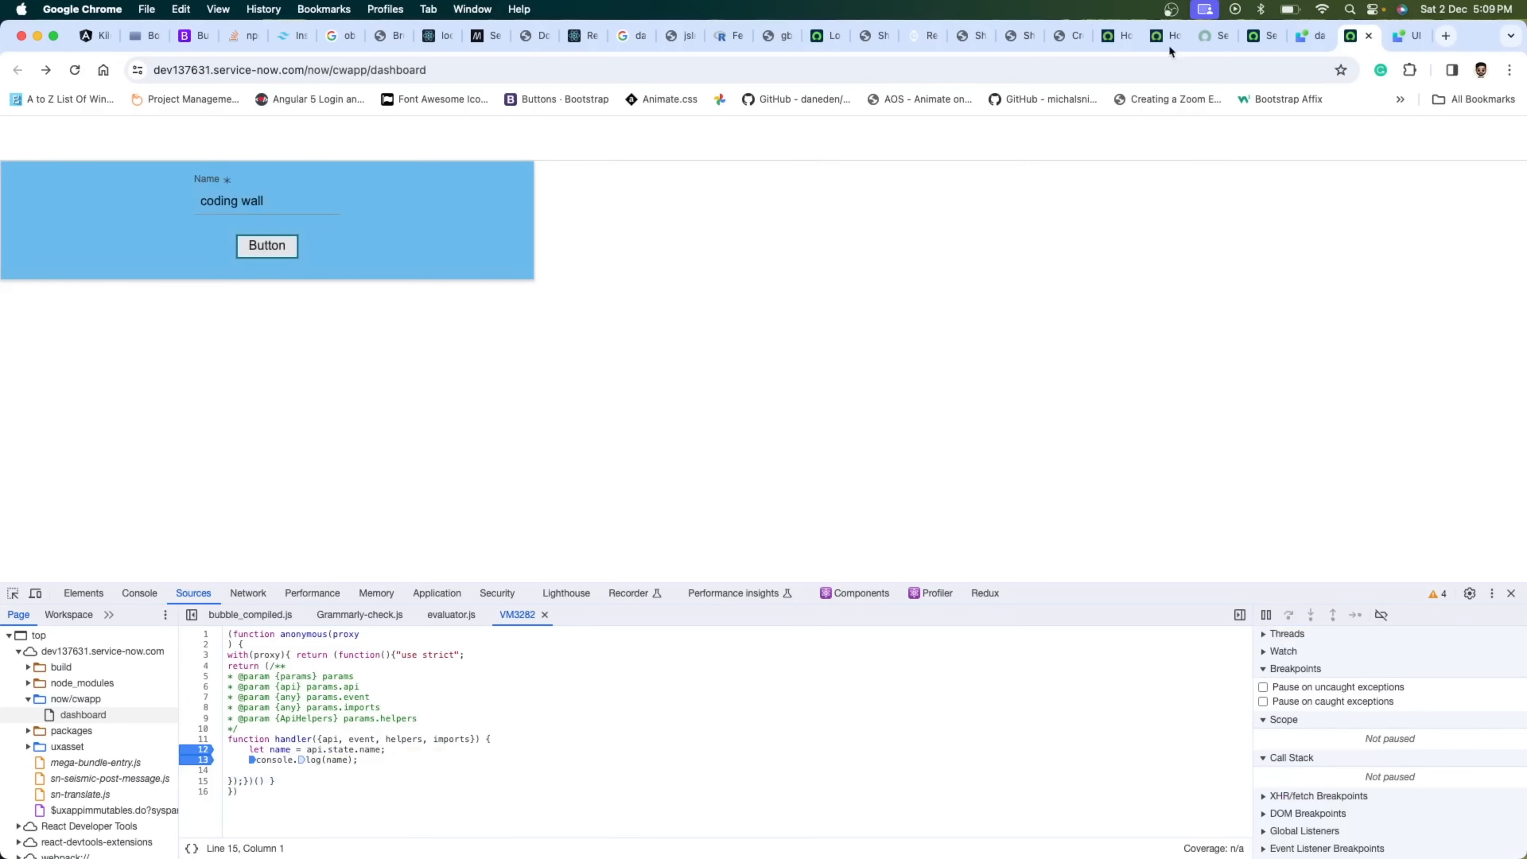
# - Return to the dashboard editor and add a second client state parameter of type JSON
pyautogui.click(1310, 36)
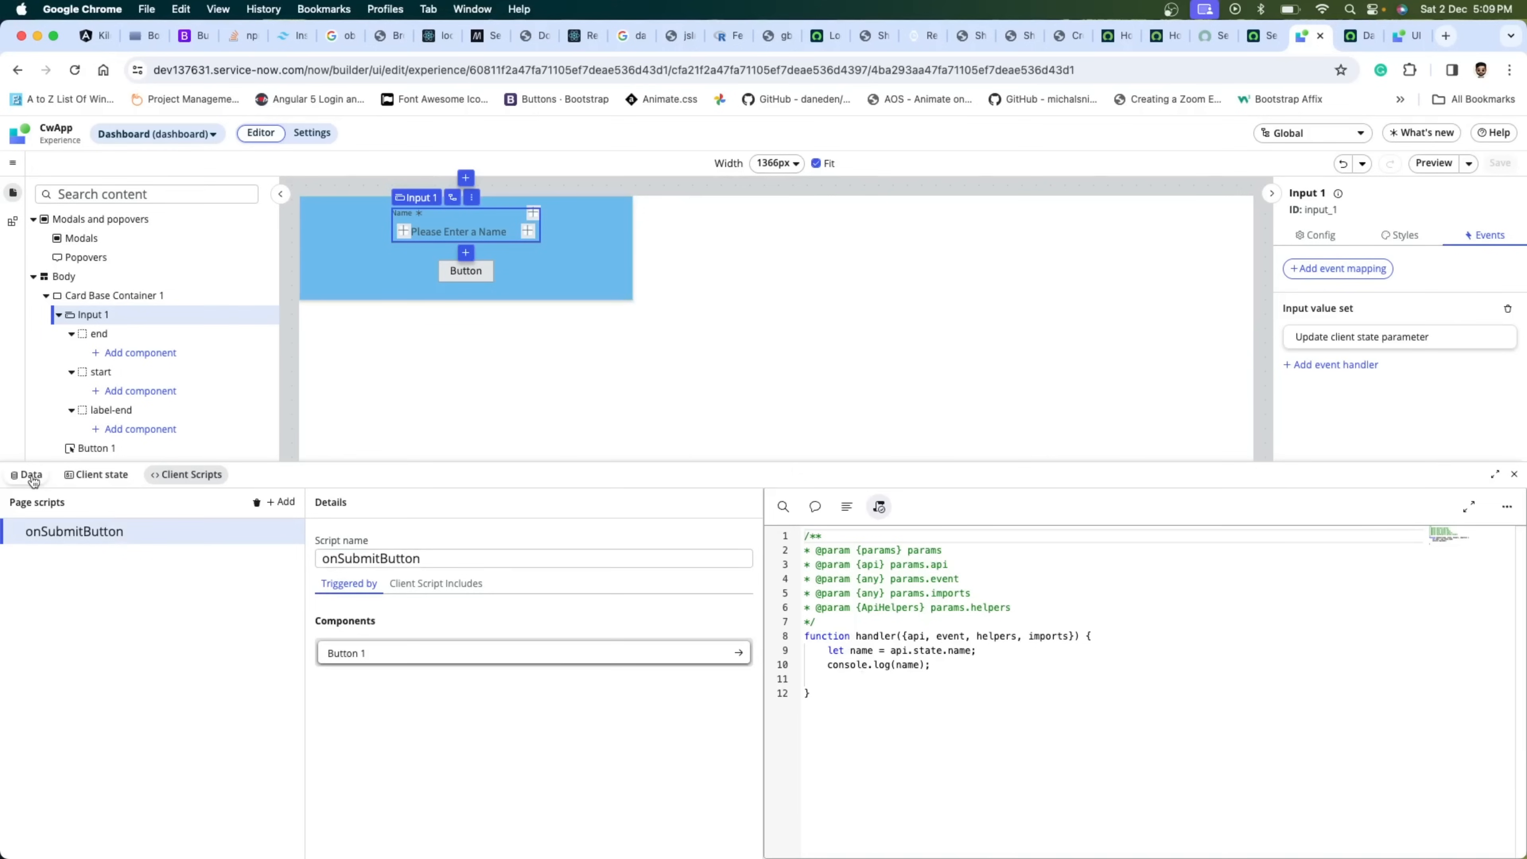
pyautogui.click(31, 478)
pyautogui.click(93, 481)
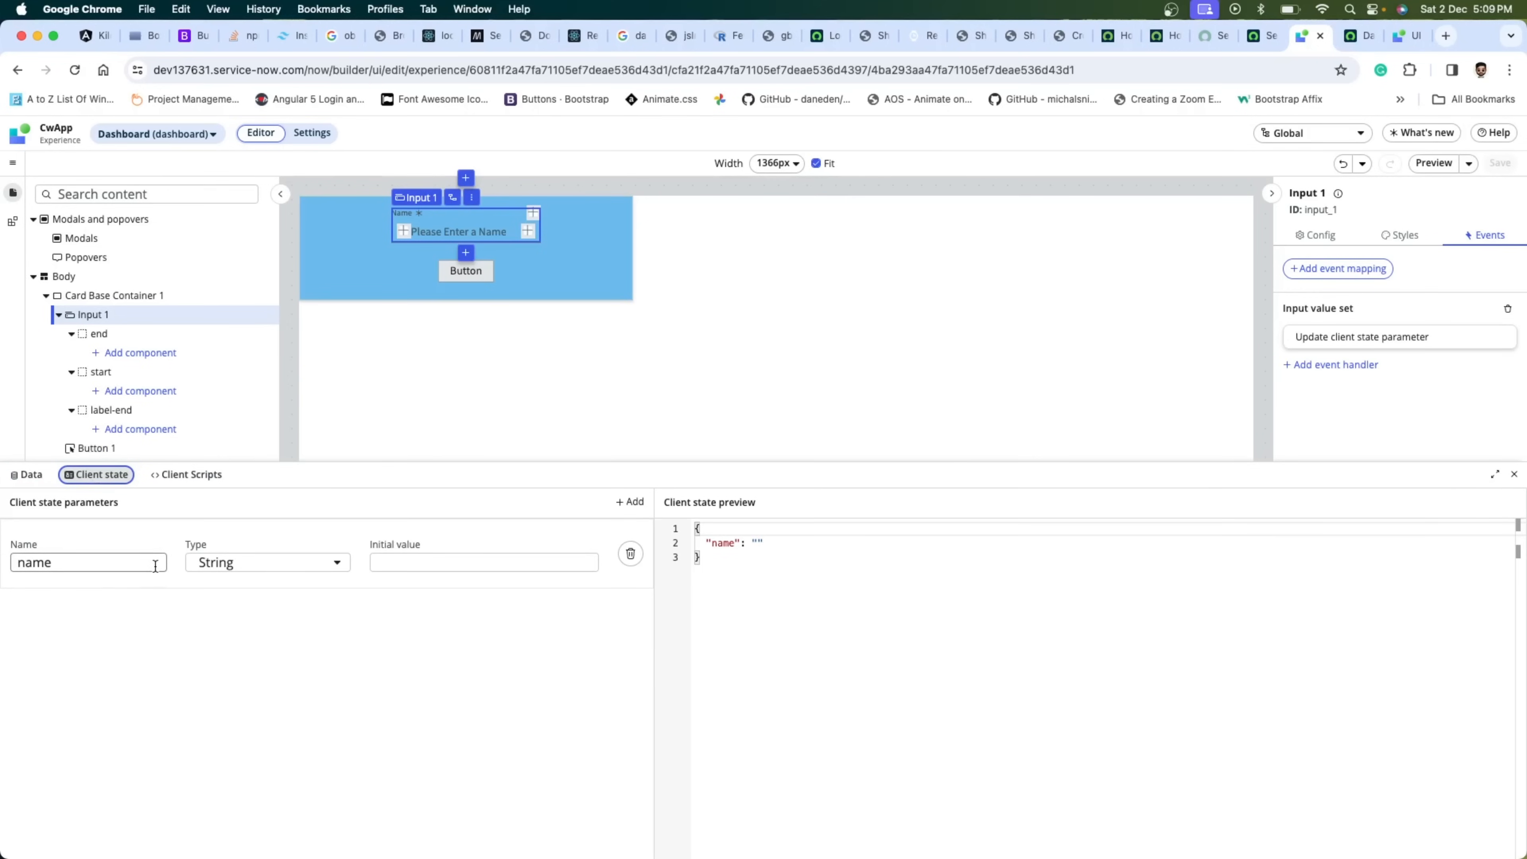
pyautogui.click(630, 502)
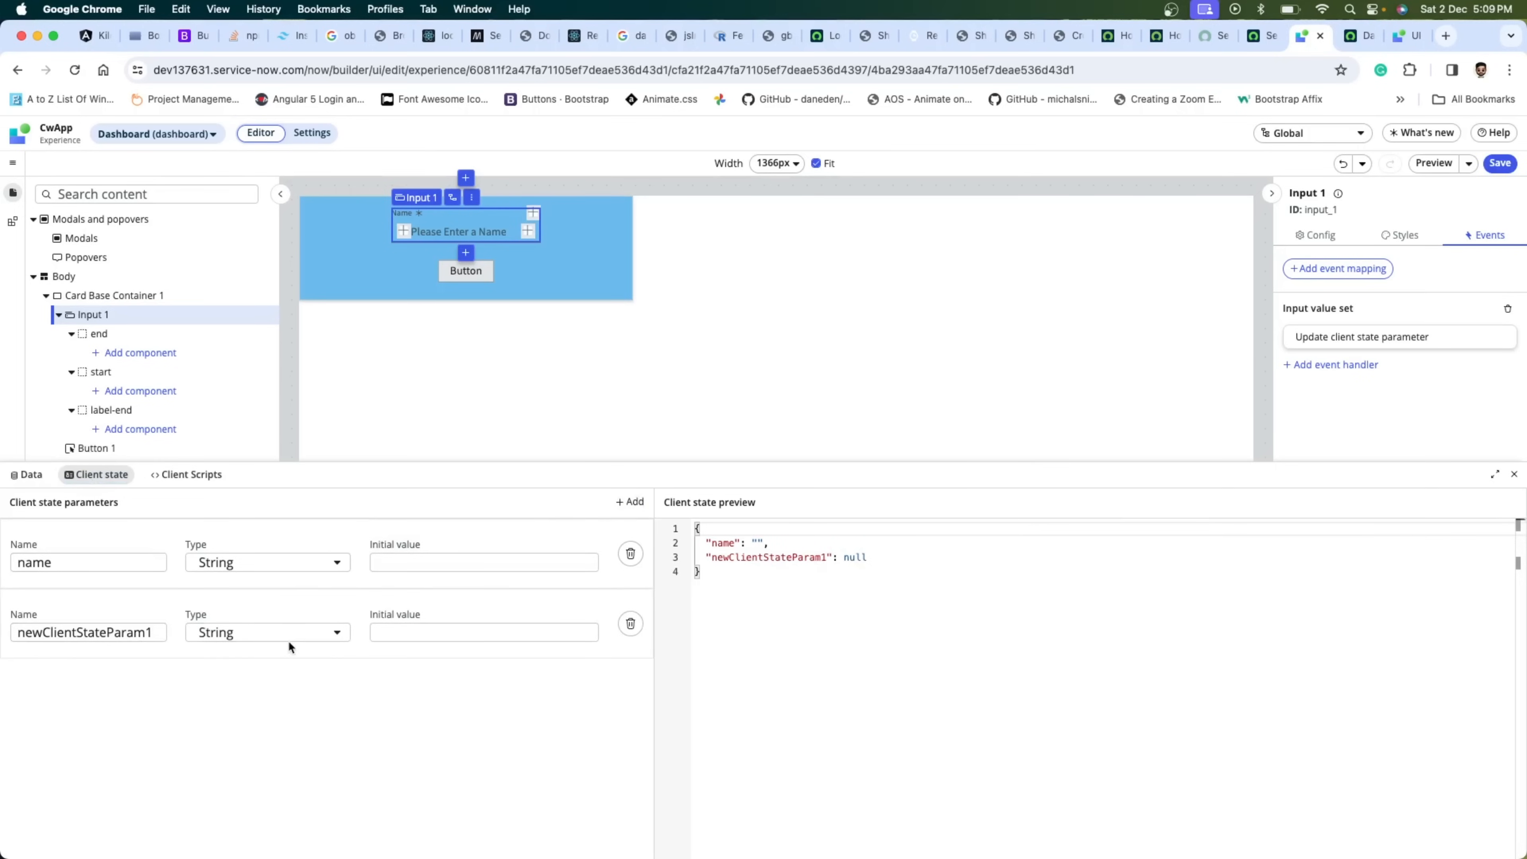
pyautogui.click(305, 637)
pyautogui.click(304, 637)
pyautogui.click(257, 727)
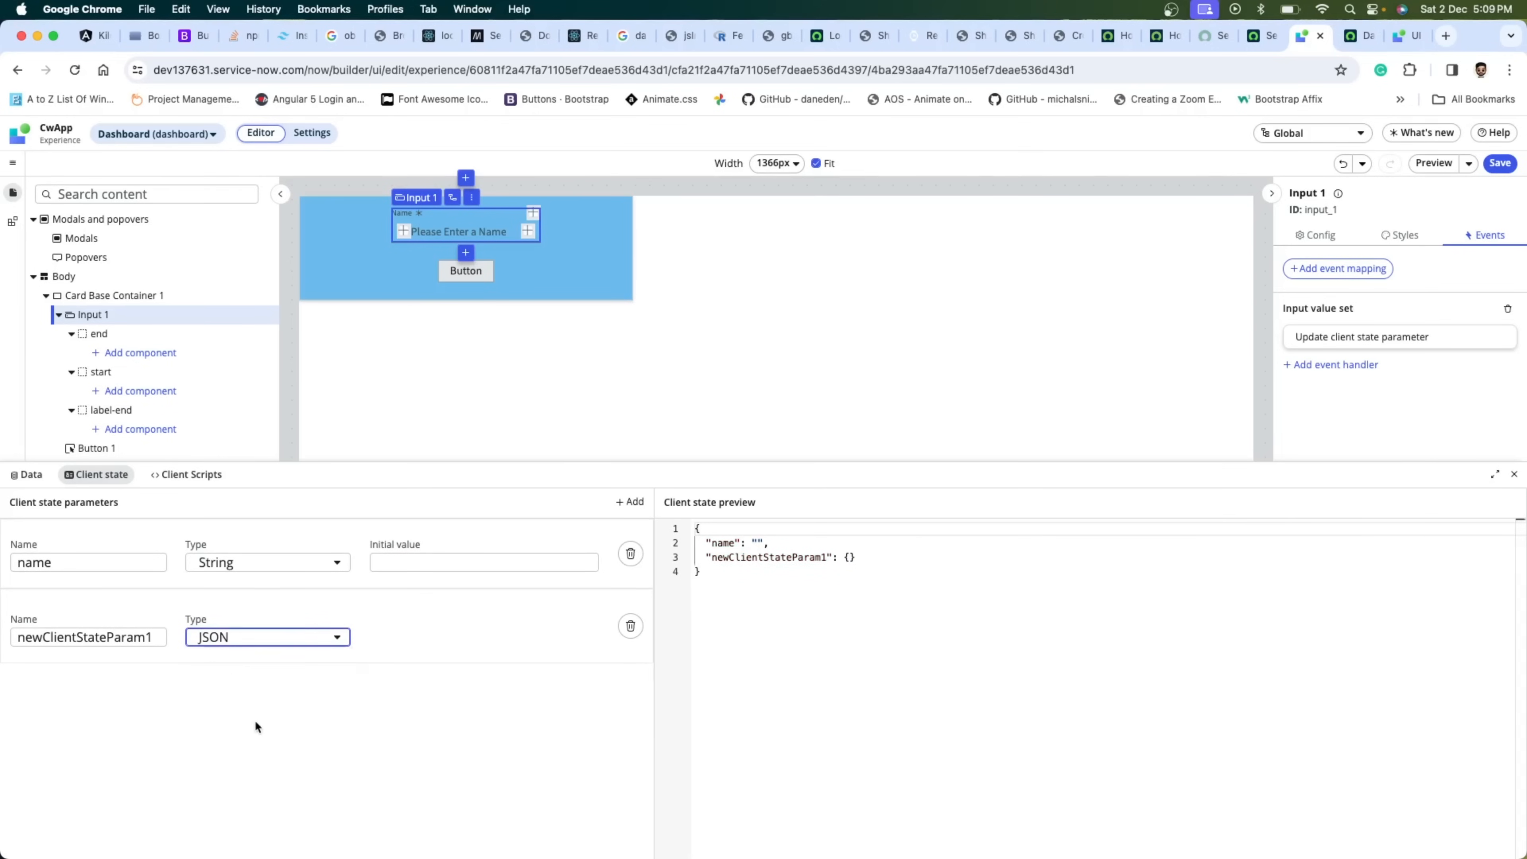
# - Set the new JSON parameter's initial value to an empty simple array
pyautogui.click(381, 636)
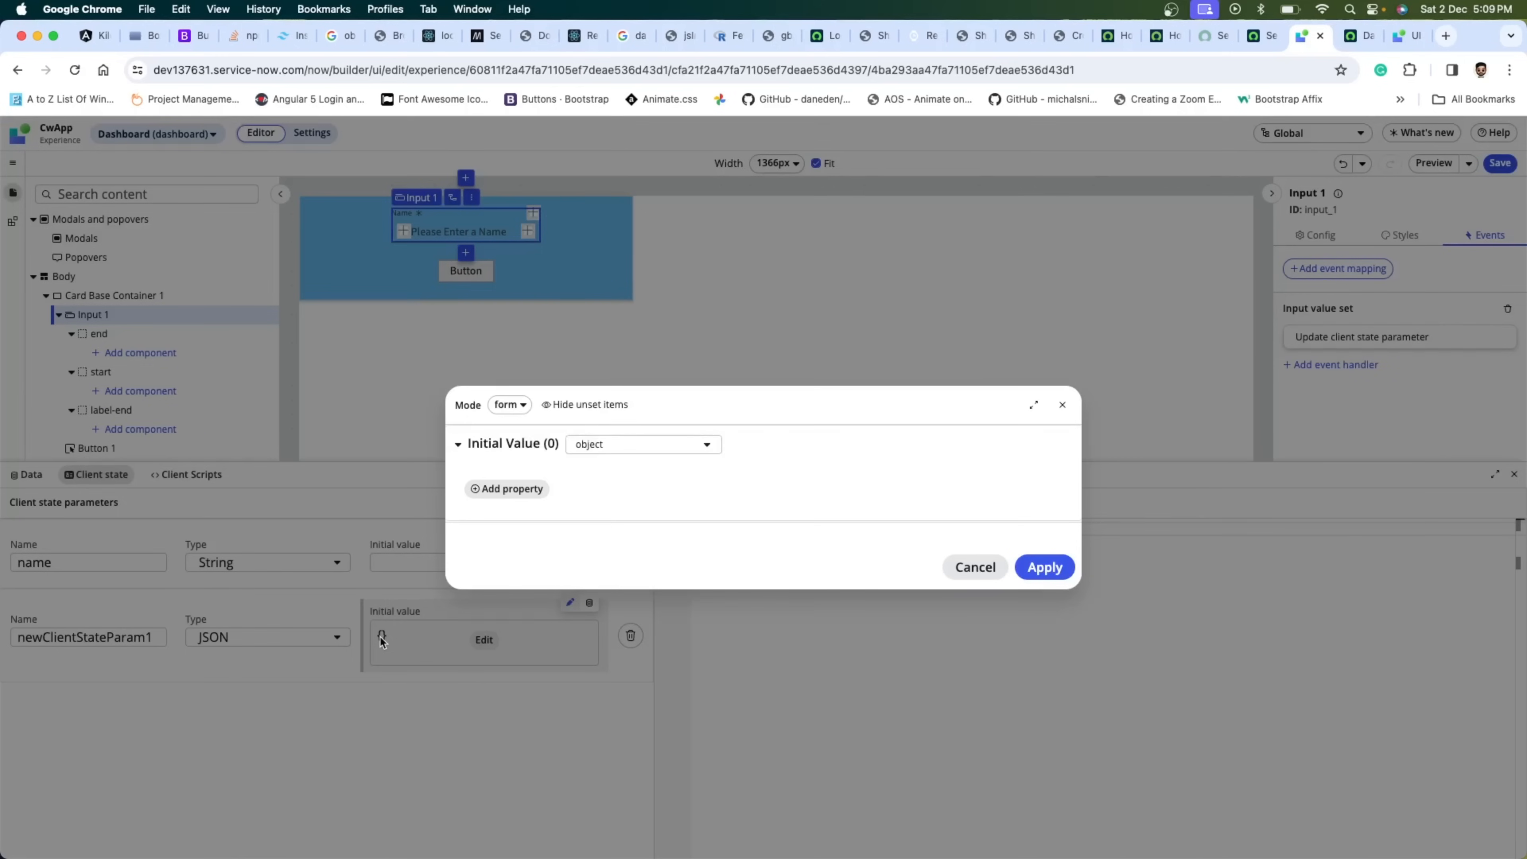
pyautogui.click(606, 444)
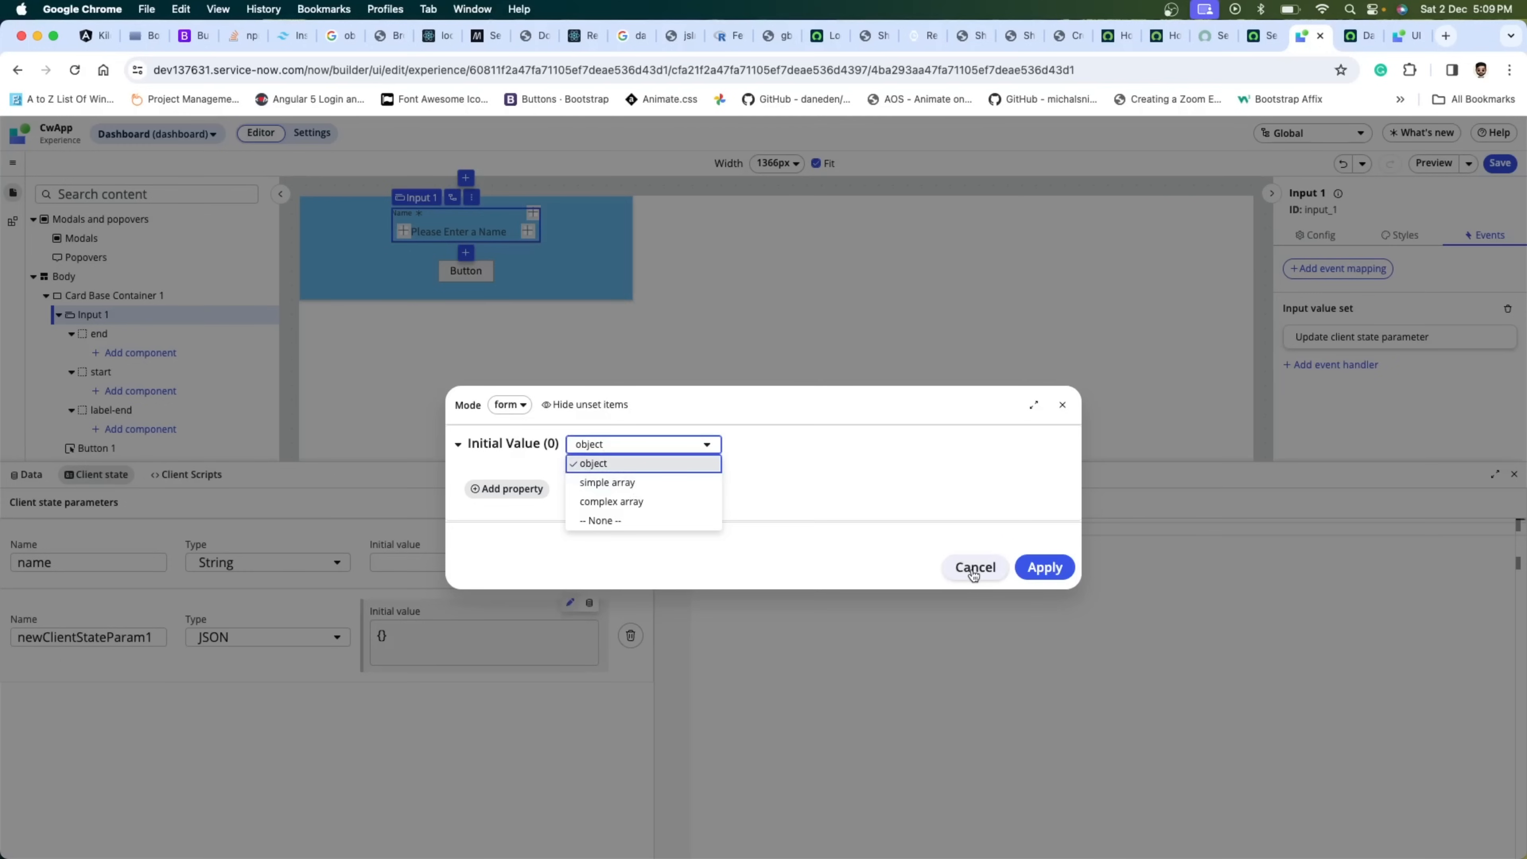
pyautogui.click(649, 482)
pyautogui.click(655, 444)
pyautogui.click(1045, 567)
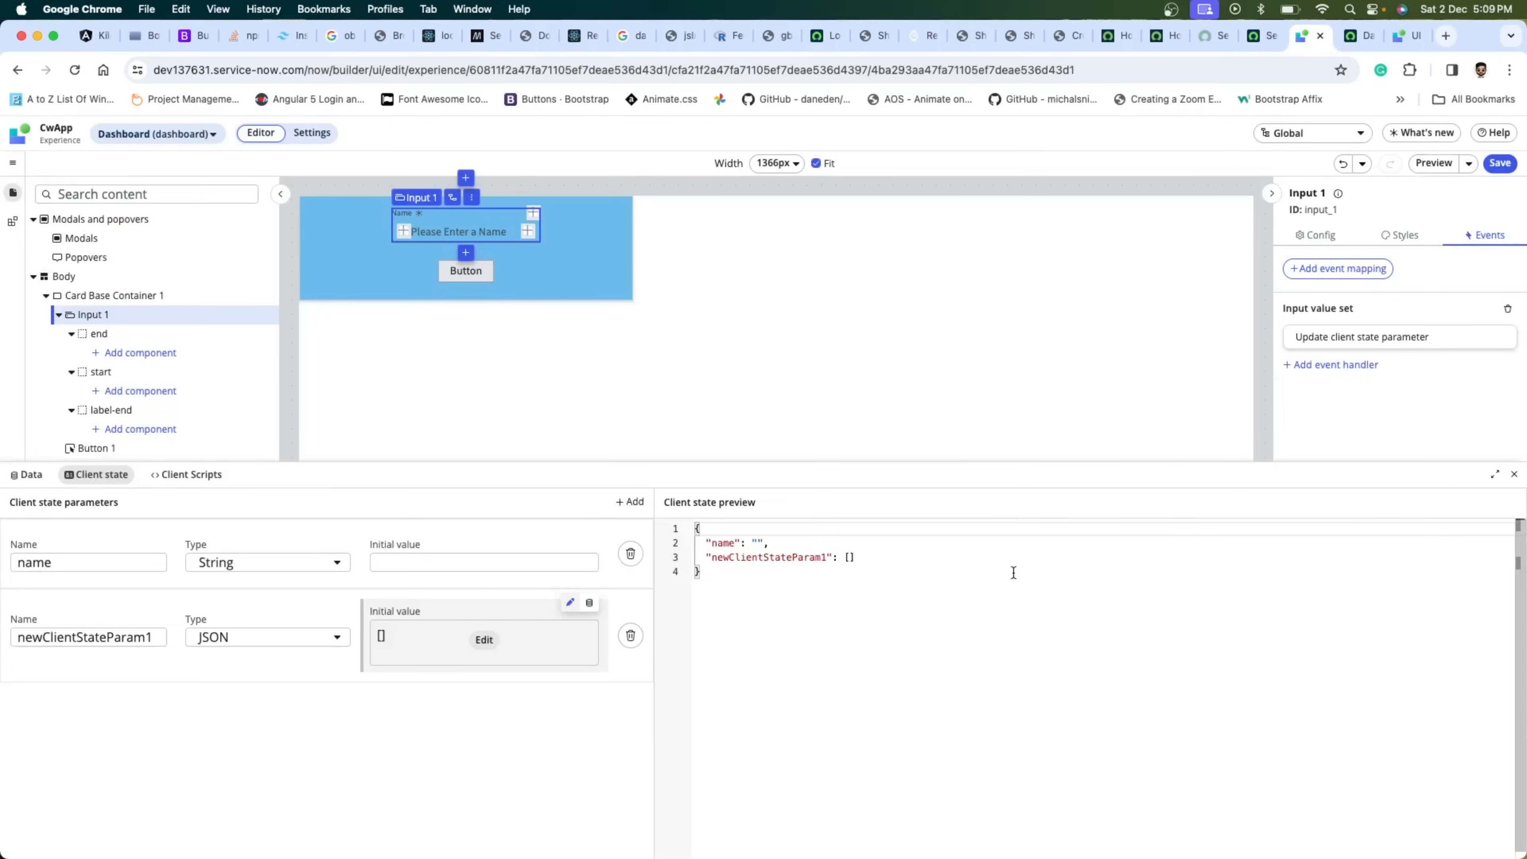
# - Try to change the JSON parameter's initial value to a complex array
pyautogui.click(484, 641)
pyautogui.click(613, 446)
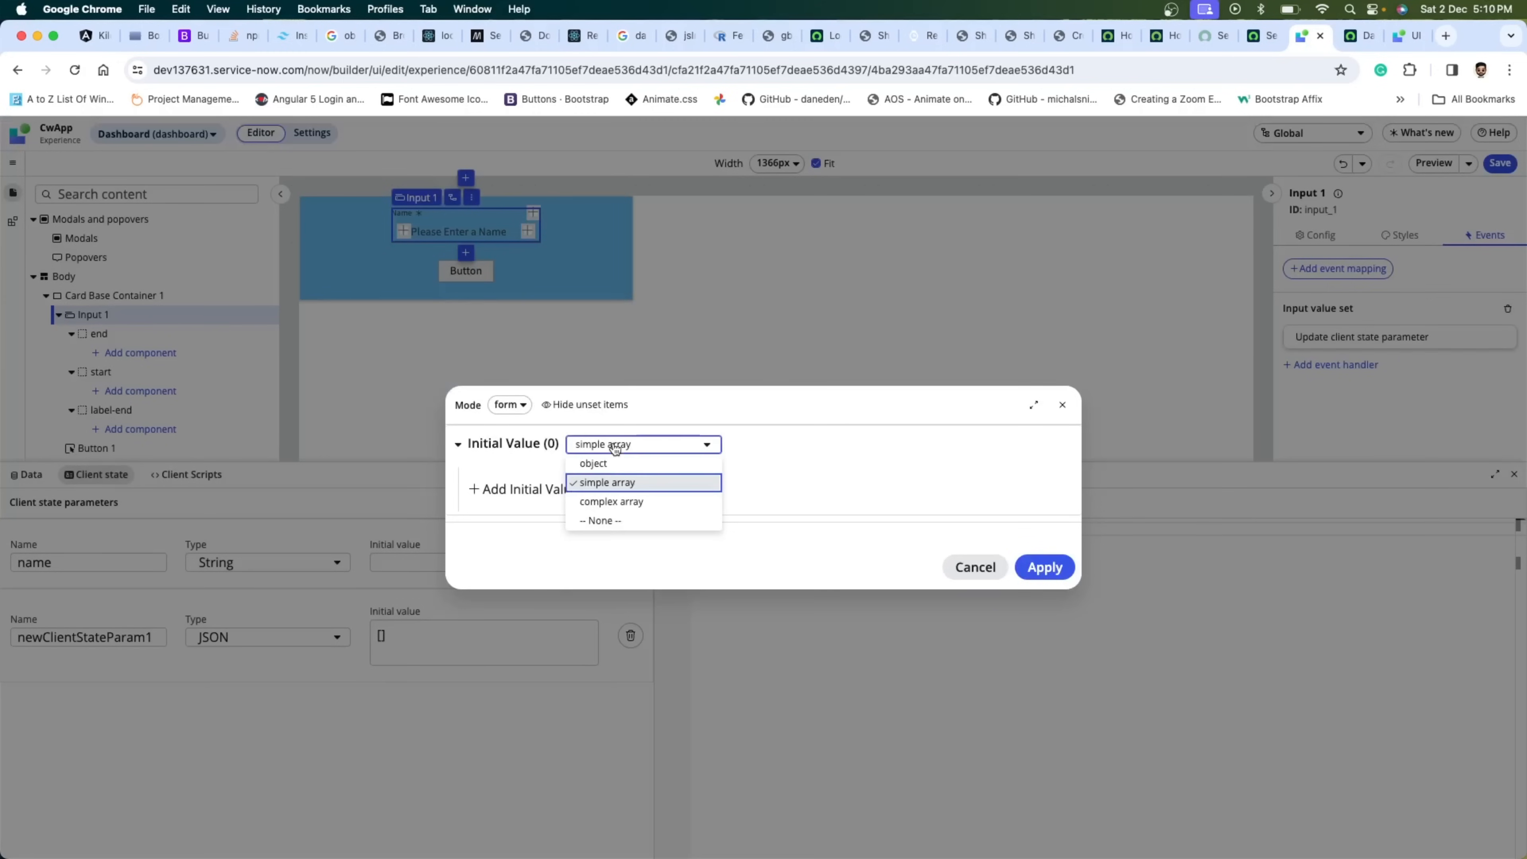
pyautogui.click(618, 503)
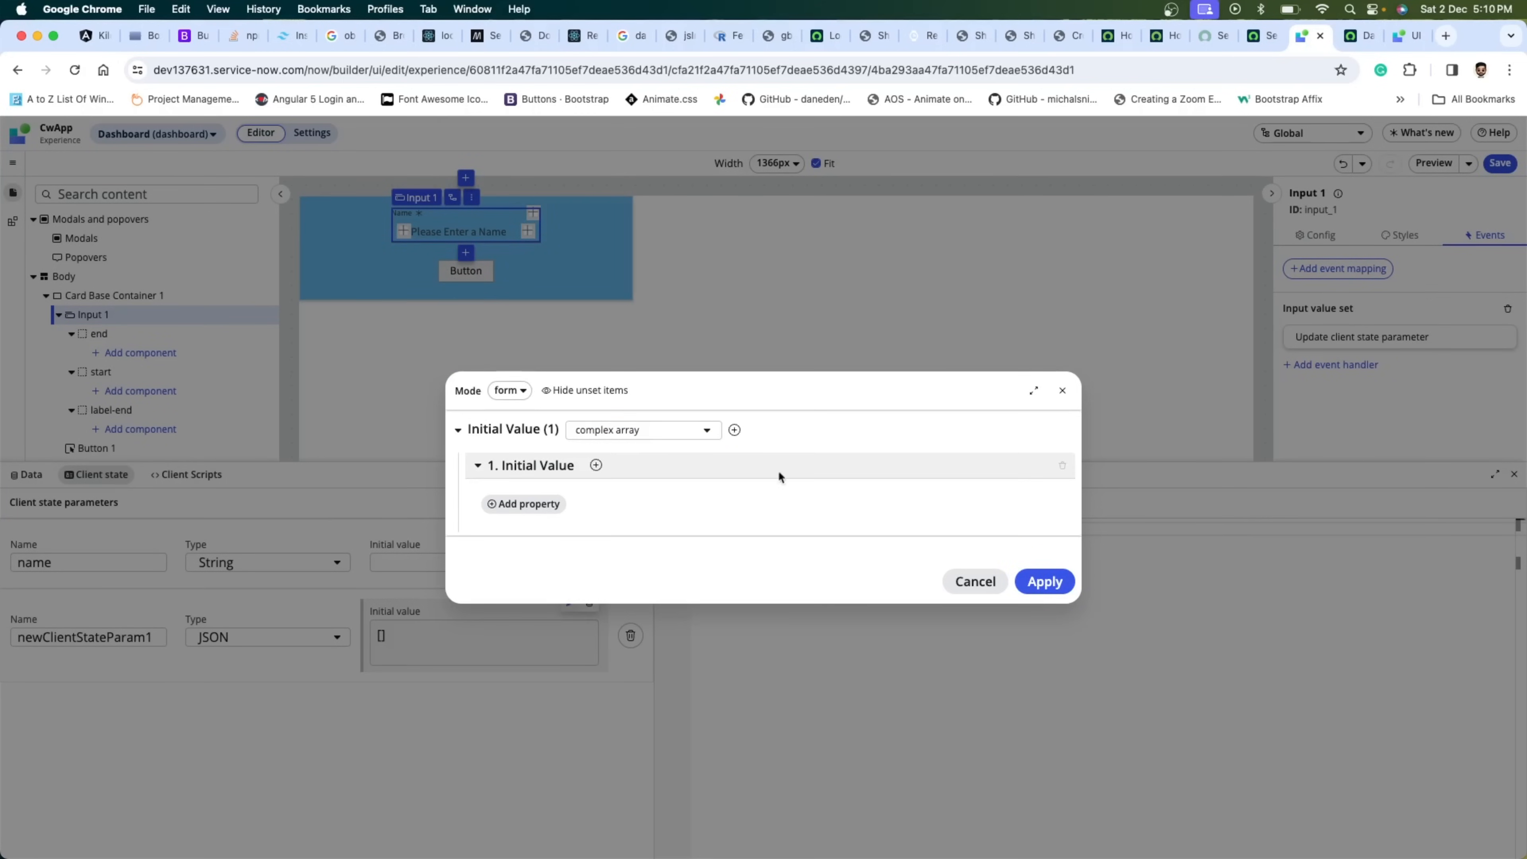
pyautogui.click(1045, 581)
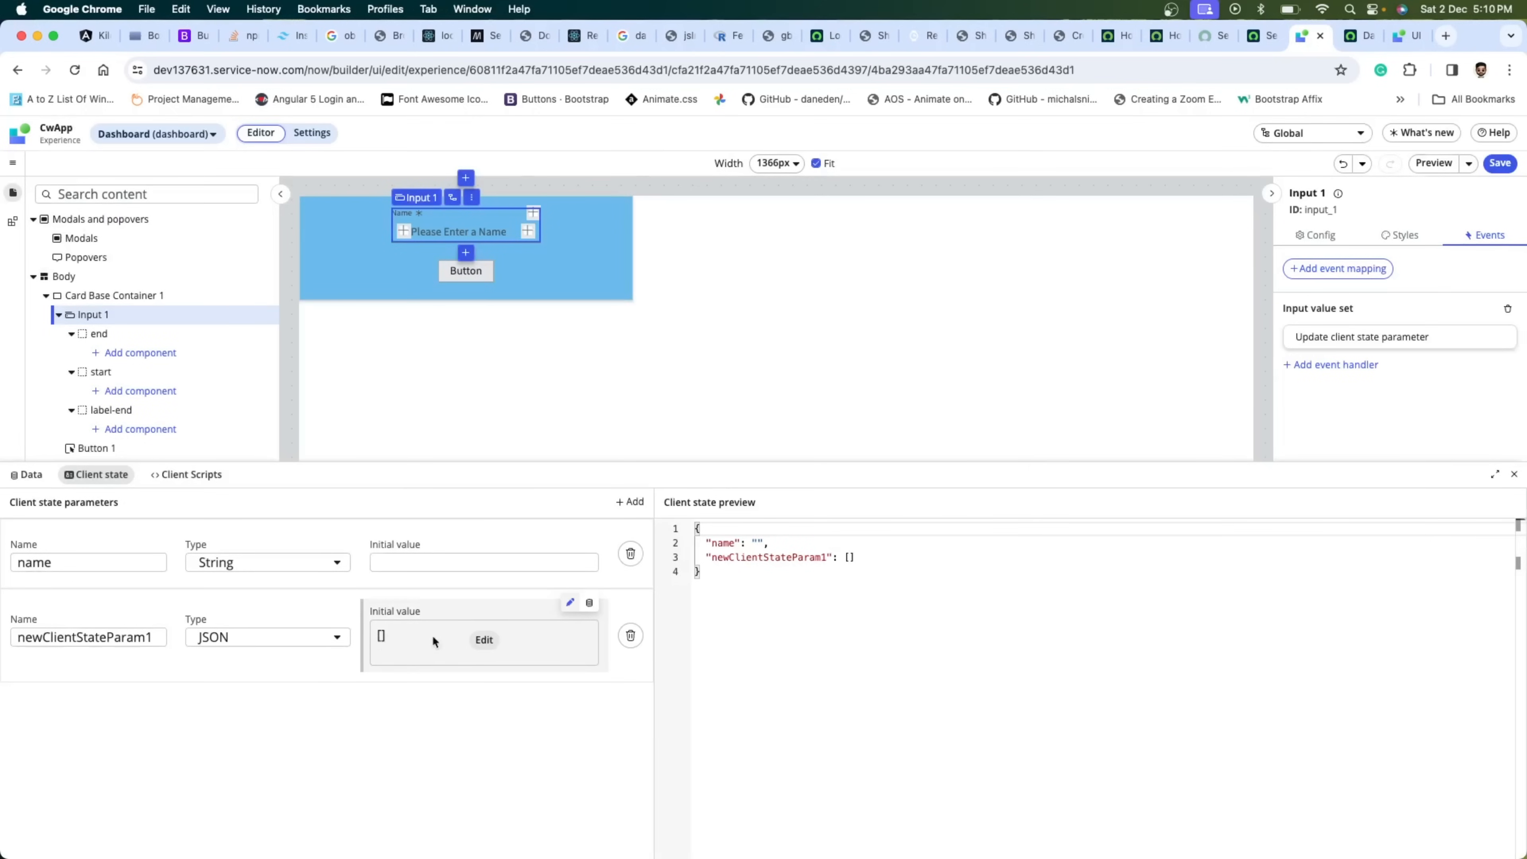
# - Check the available types for newClientStateParam1, and delete that client state parameter
pyautogui.click(288, 637)
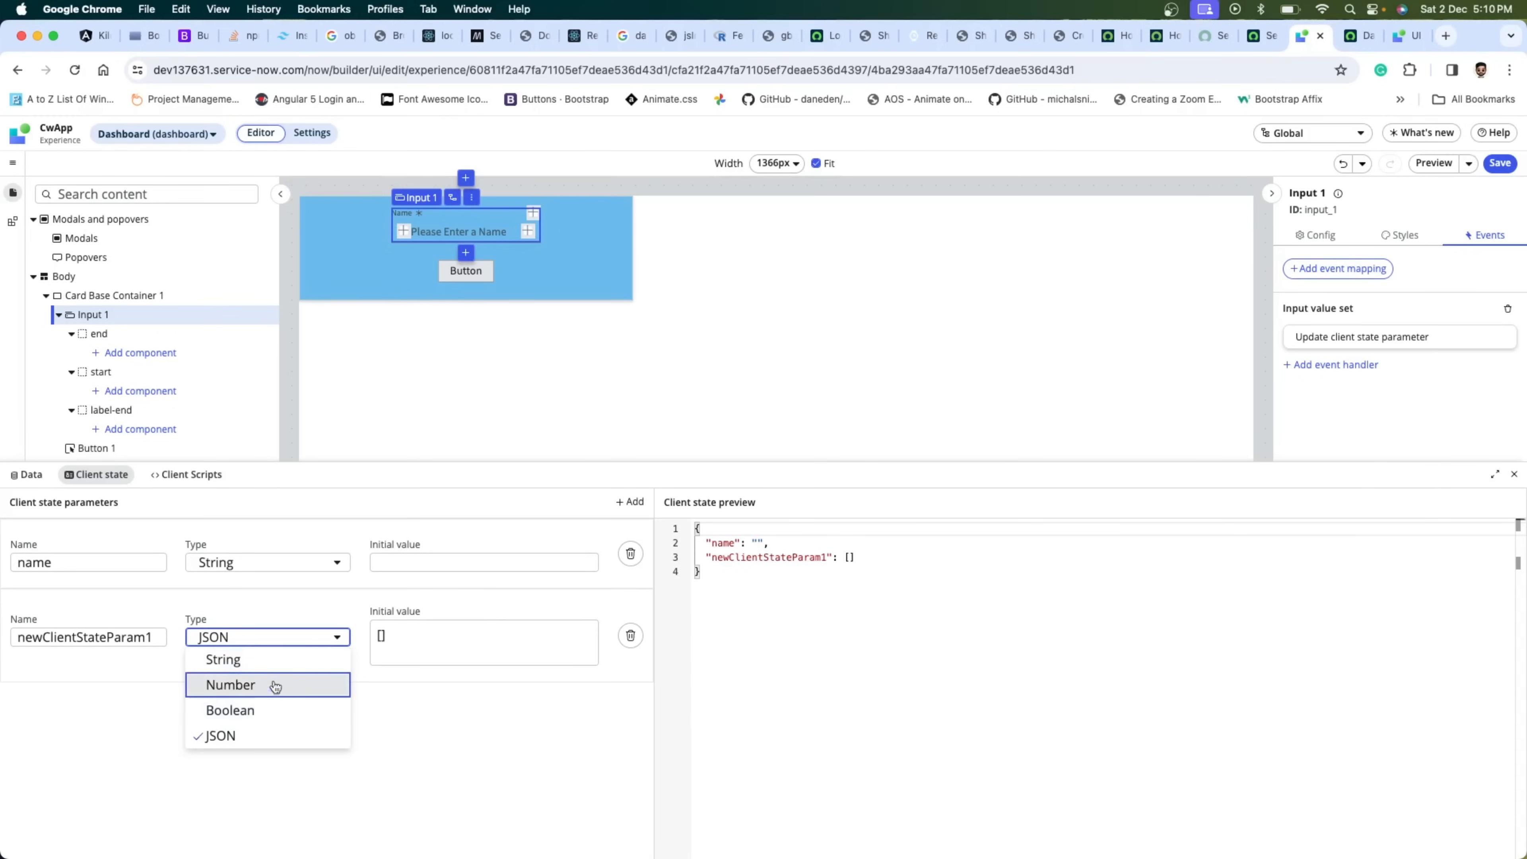
pyautogui.click(157, 775)
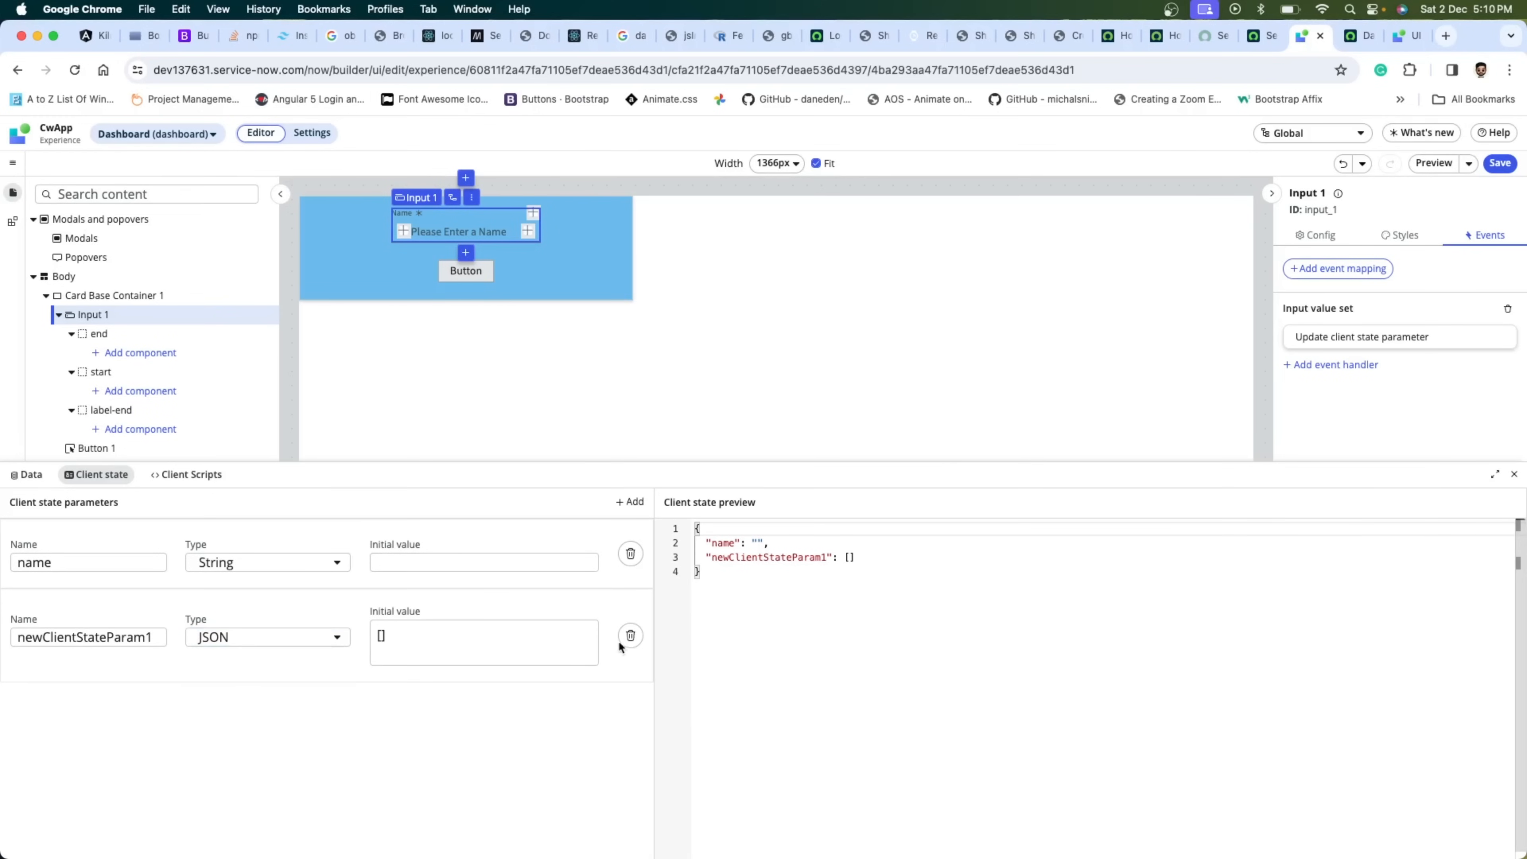
pyautogui.click(629, 636)
# - Start adding a data resource to the dashboard and browse the Global application's server data resources
pyautogui.click(31, 475)
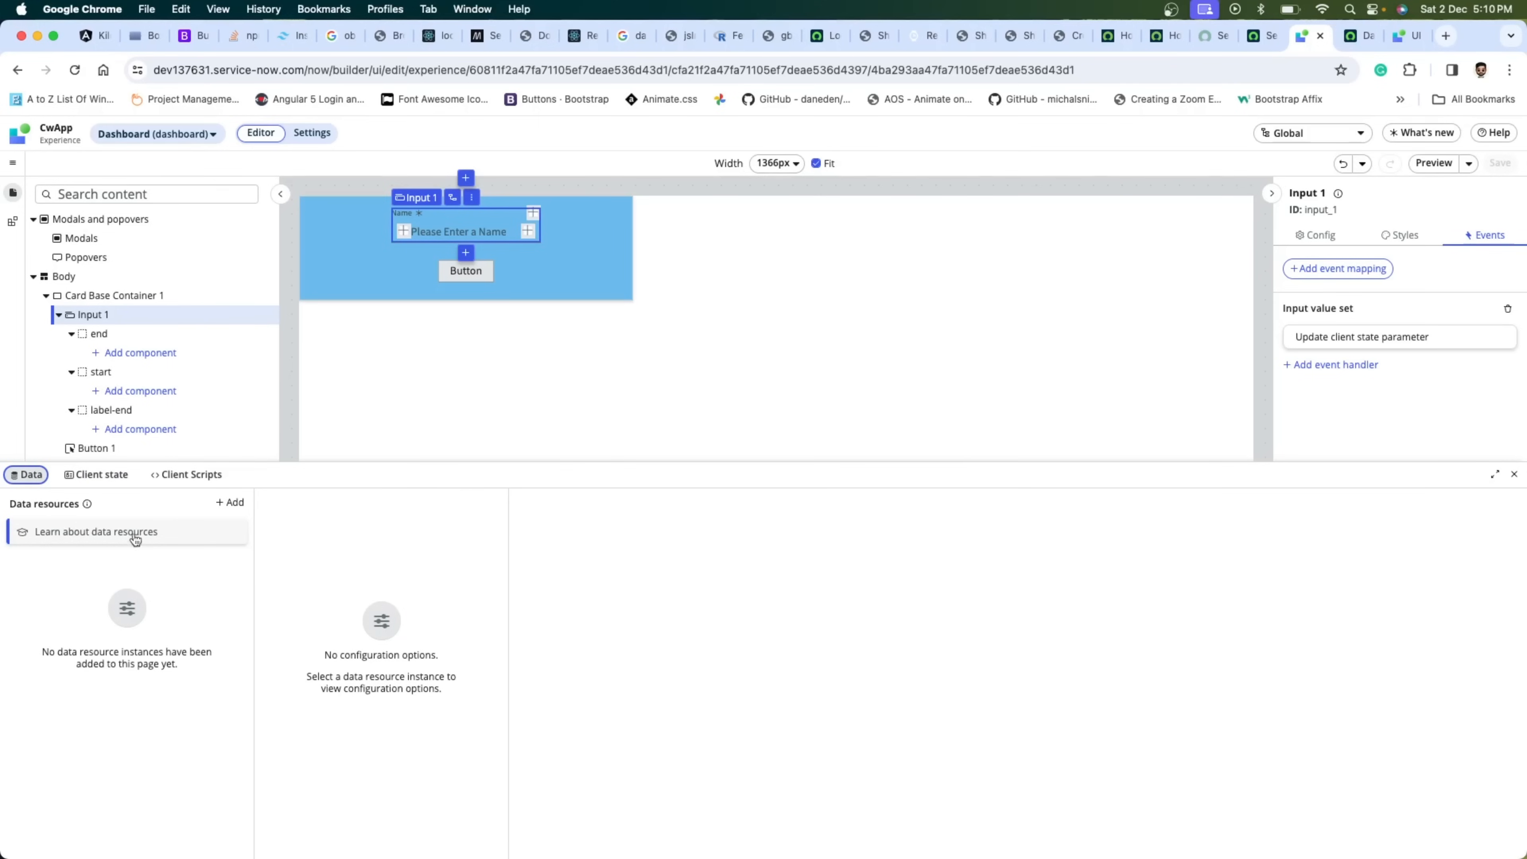
pyautogui.click(233, 505)
pyautogui.scroll(-10, 233, 344)
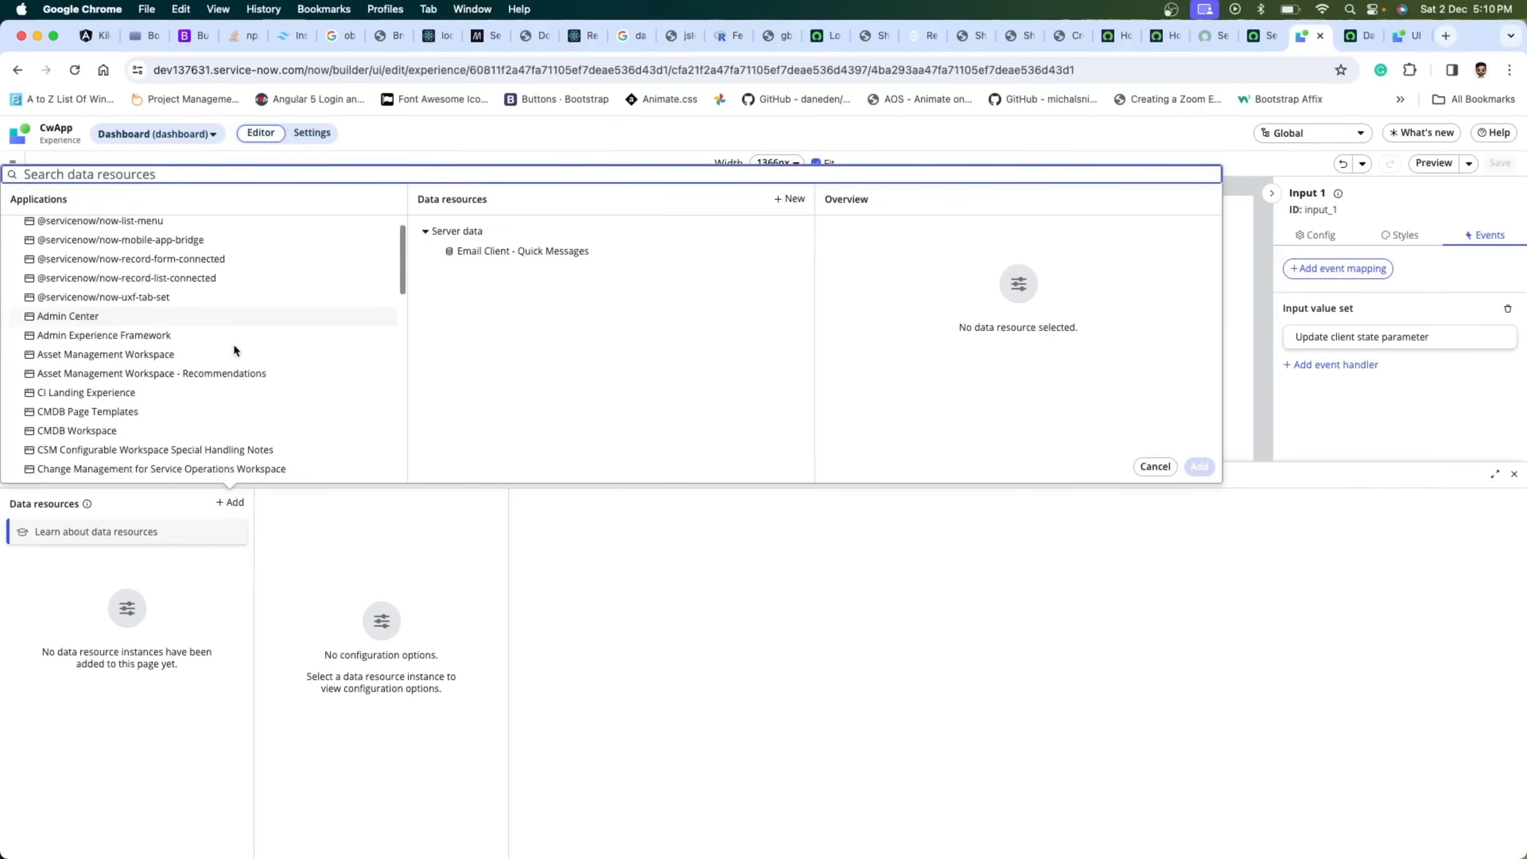
pyautogui.scroll(-5, 234, 349)
pyautogui.scroll(10, 234, 346)
pyautogui.scroll(2, 234, 346)
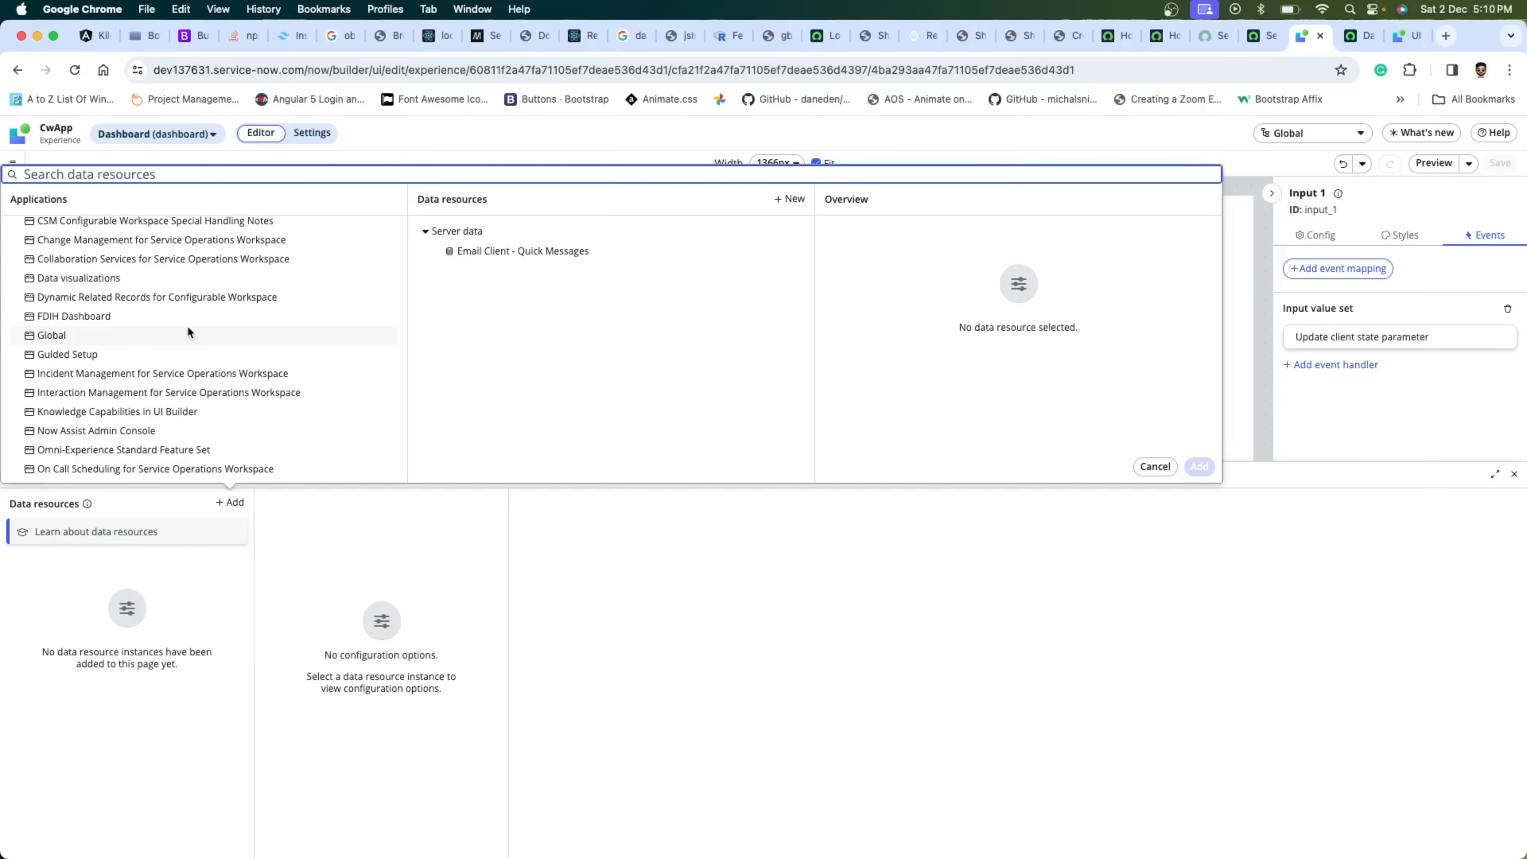
pyautogui.click(166, 335)
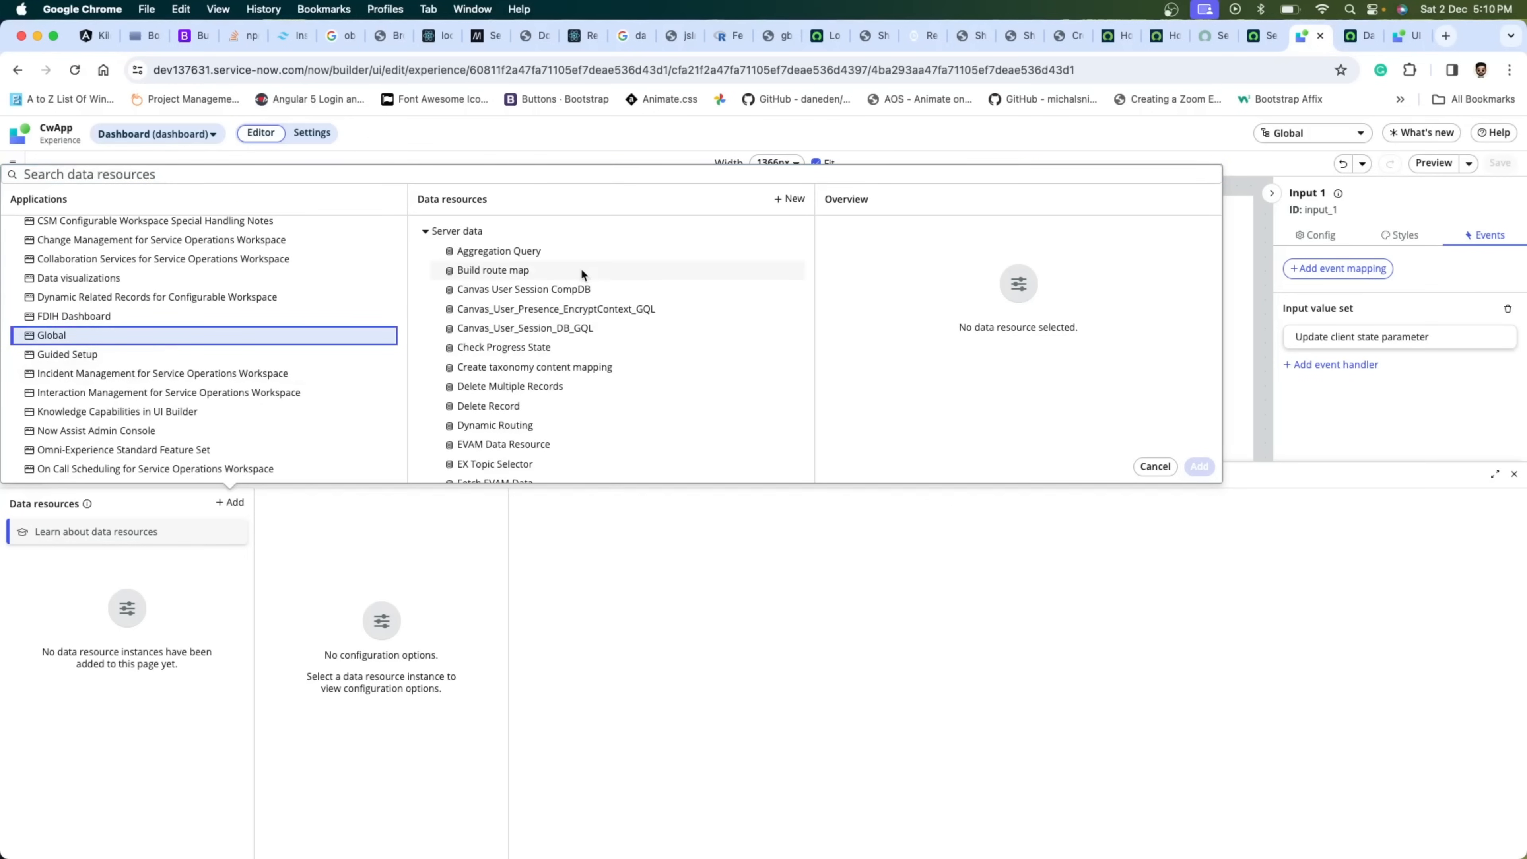
pyautogui.scroll(-5, 581, 271)
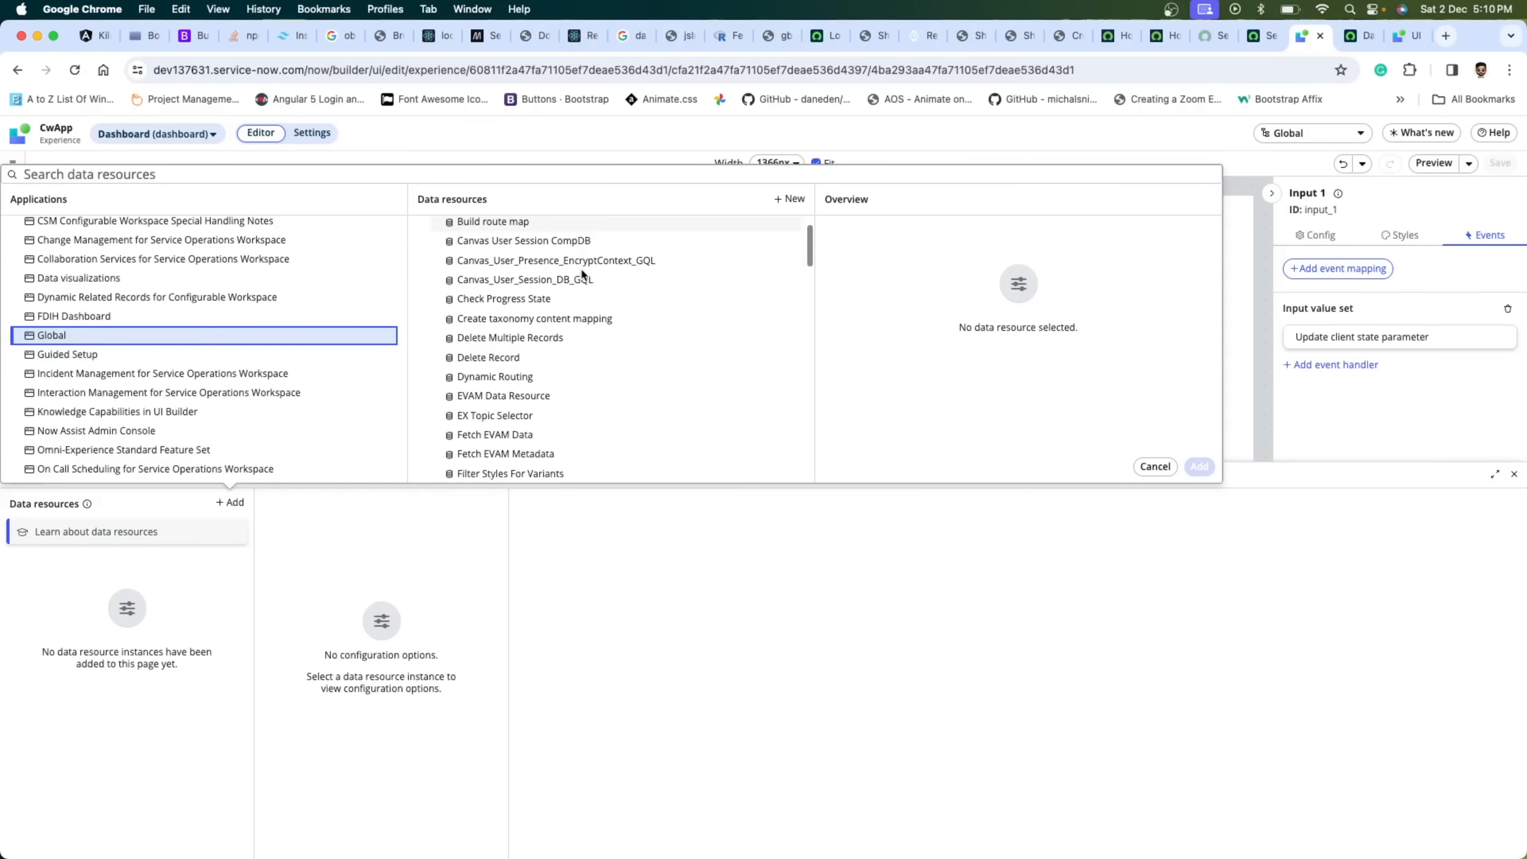
pyautogui.scroll(-4, 581, 271)
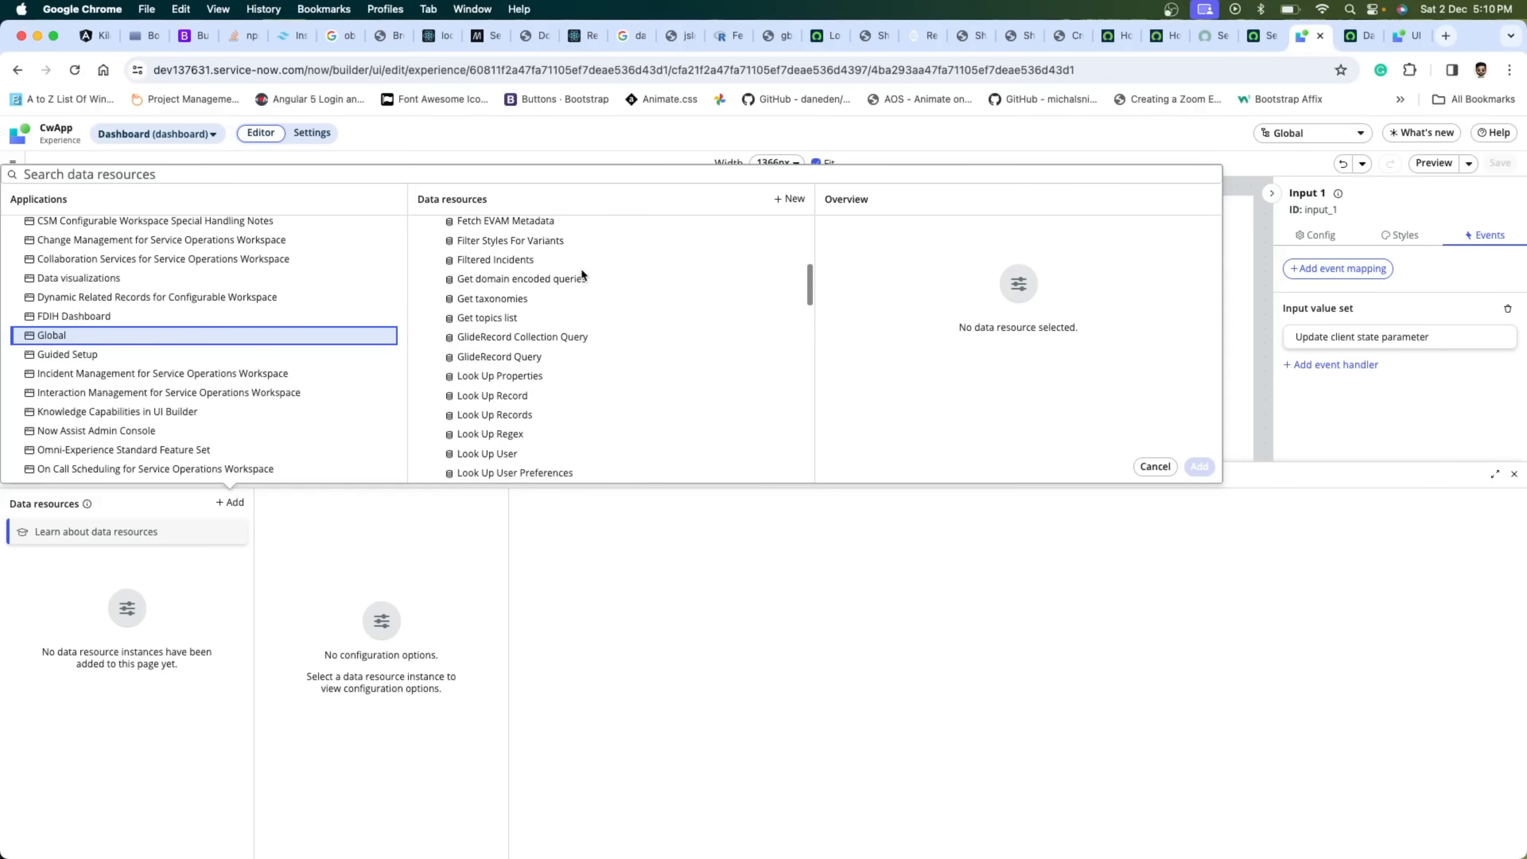
pyautogui.scroll(-2, 581, 270)
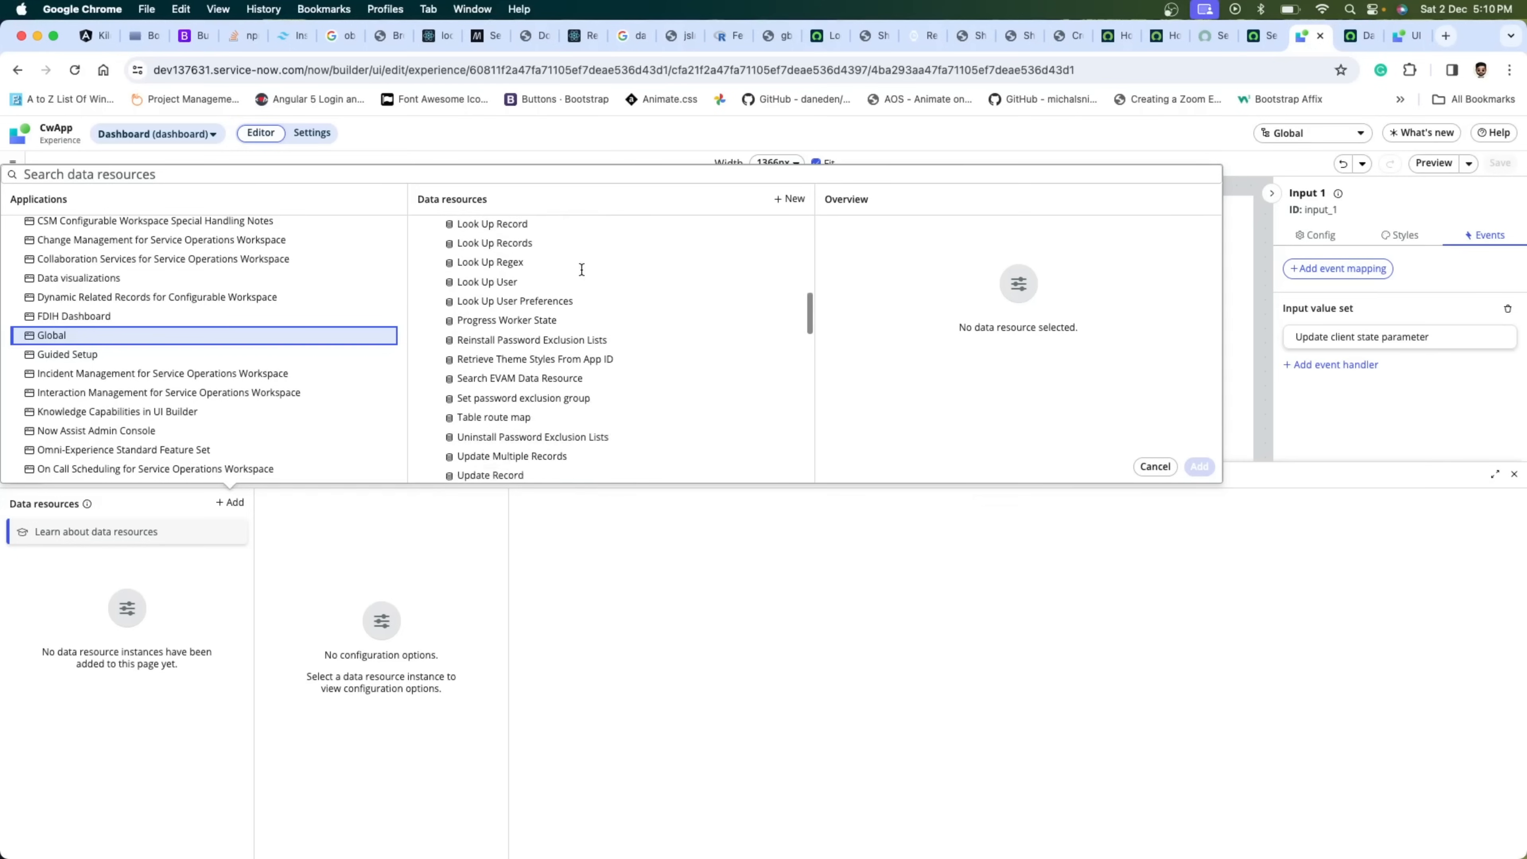
pyautogui.scroll(1, 581, 271)
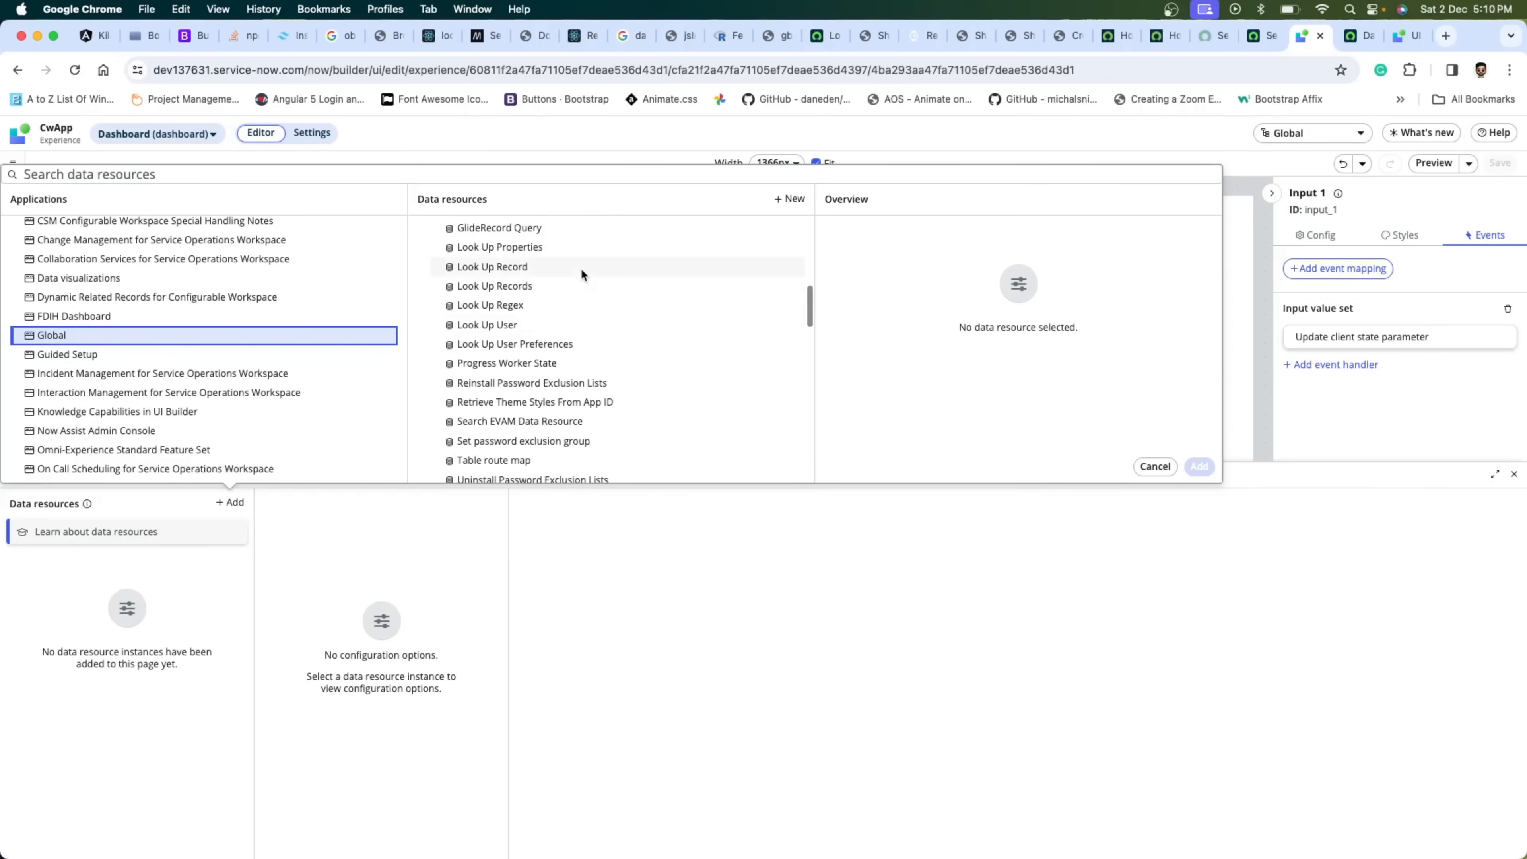
# - Review the configuration description of the Look Up Records data resource and add it to the page
pyautogui.click(536, 285)
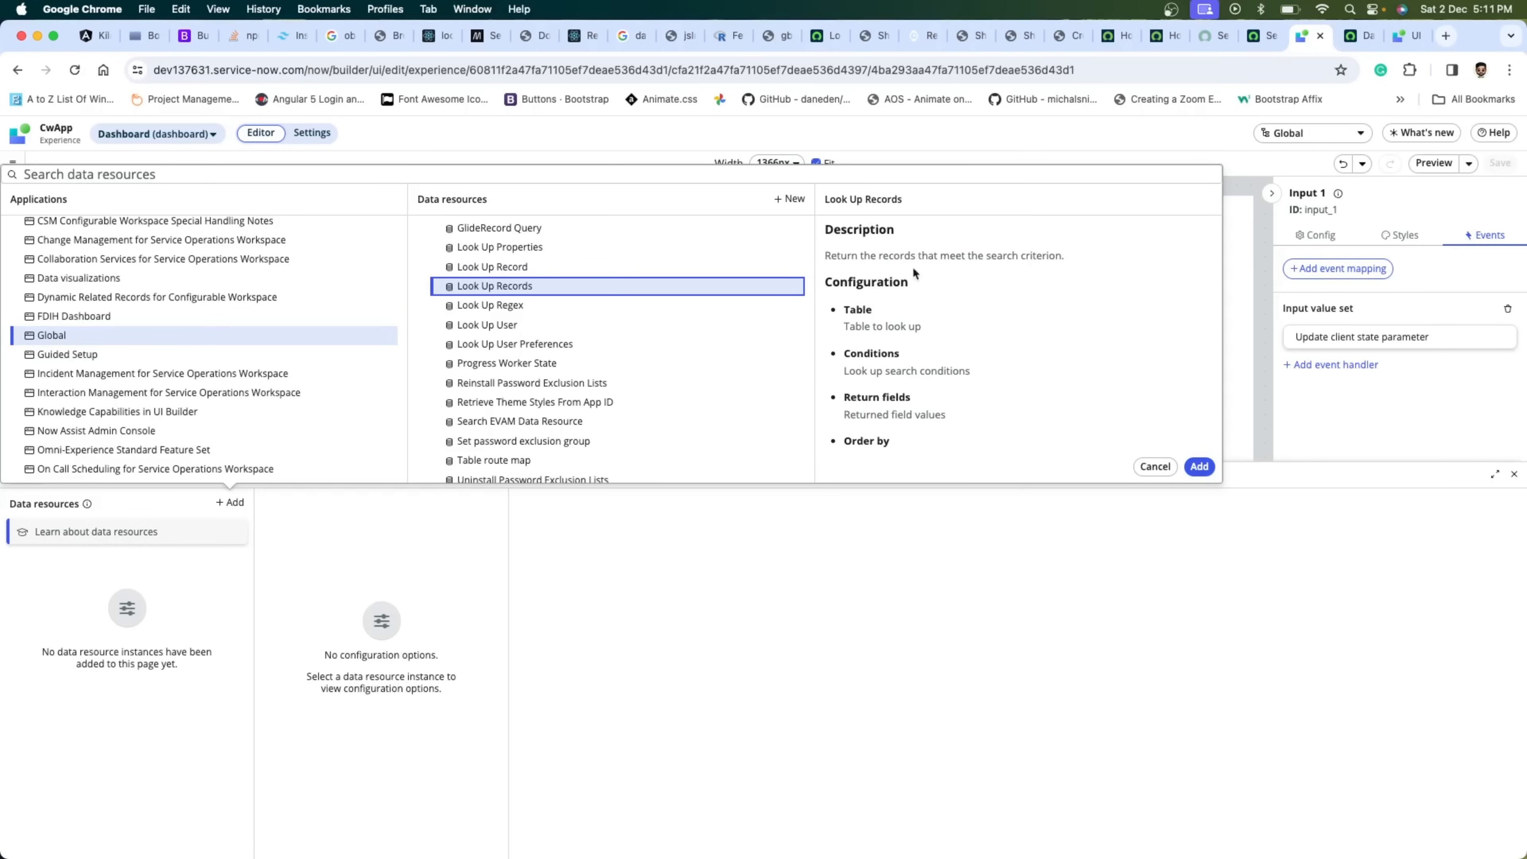
pyautogui.scroll(-4, 902, 277)
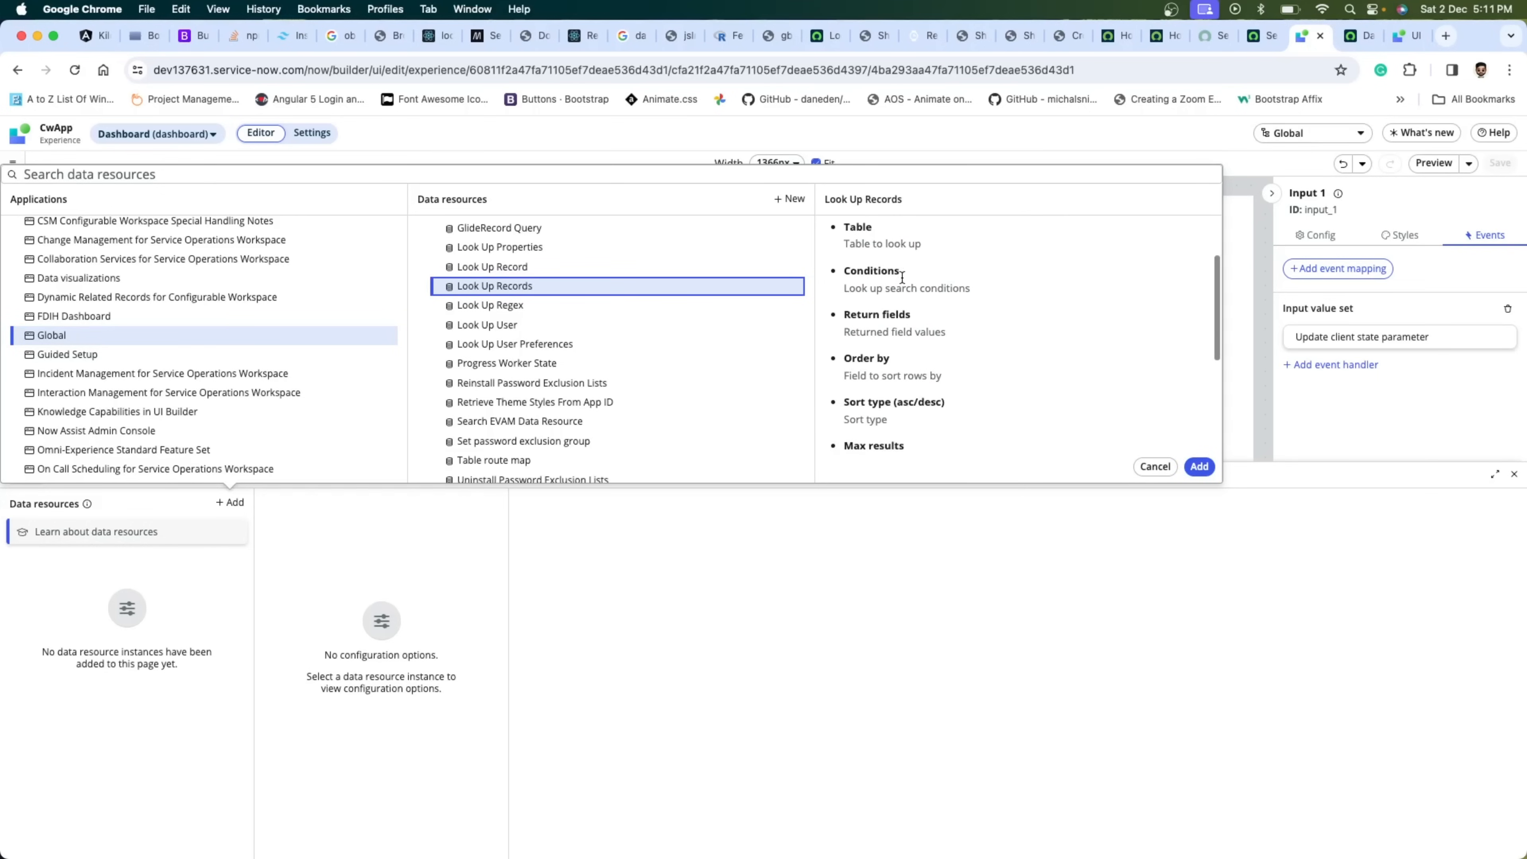
pyautogui.scroll(-2, 903, 282)
pyautogui.scroll(-4, 904, 283)
pyautogui.scroll(-1, 901, 278)
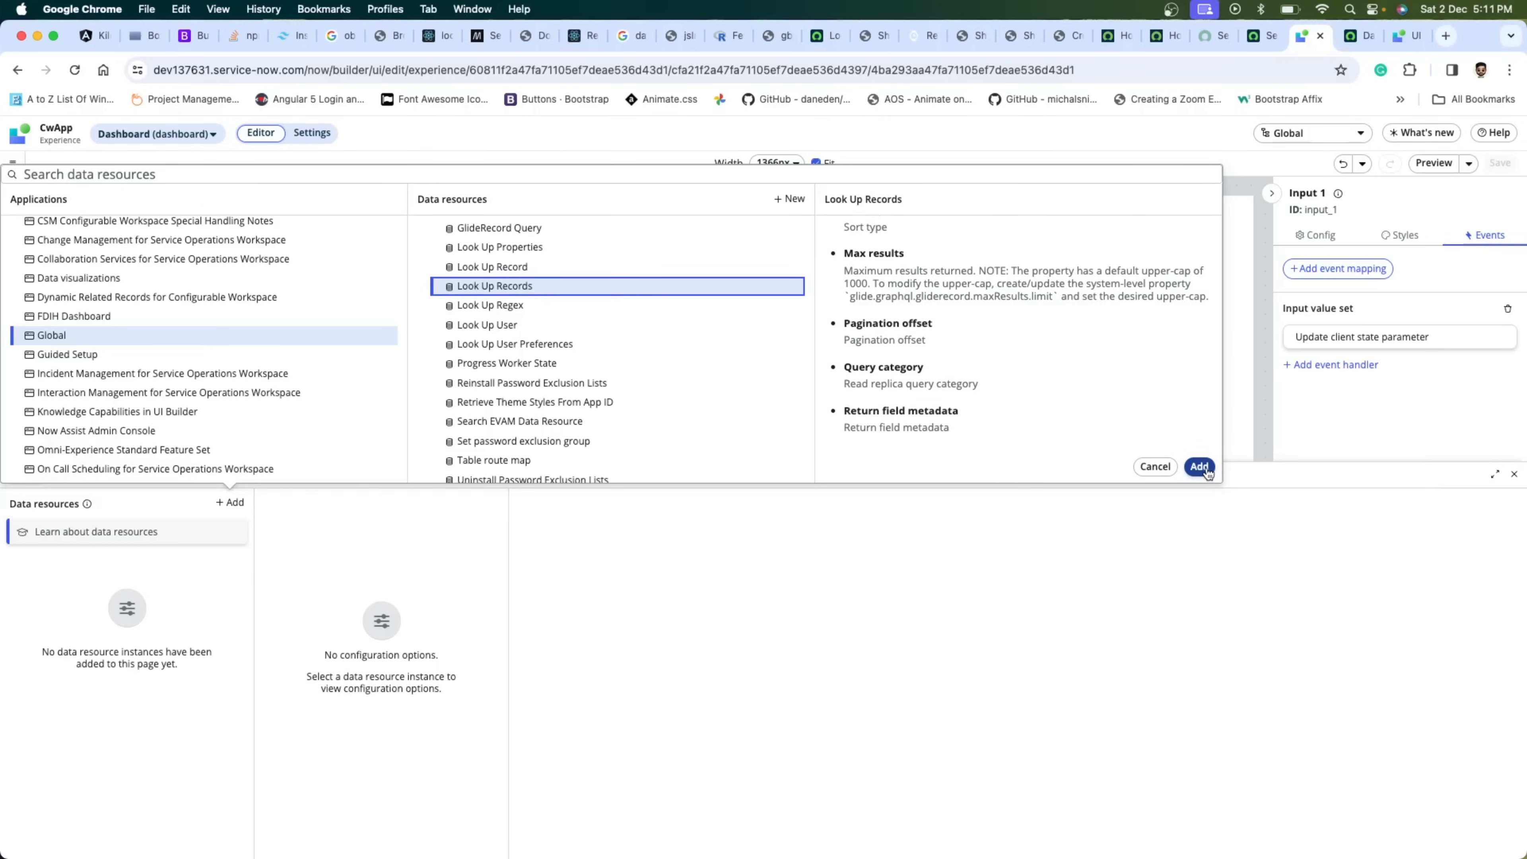
pyautogui.scroll(2, 1157, 391)
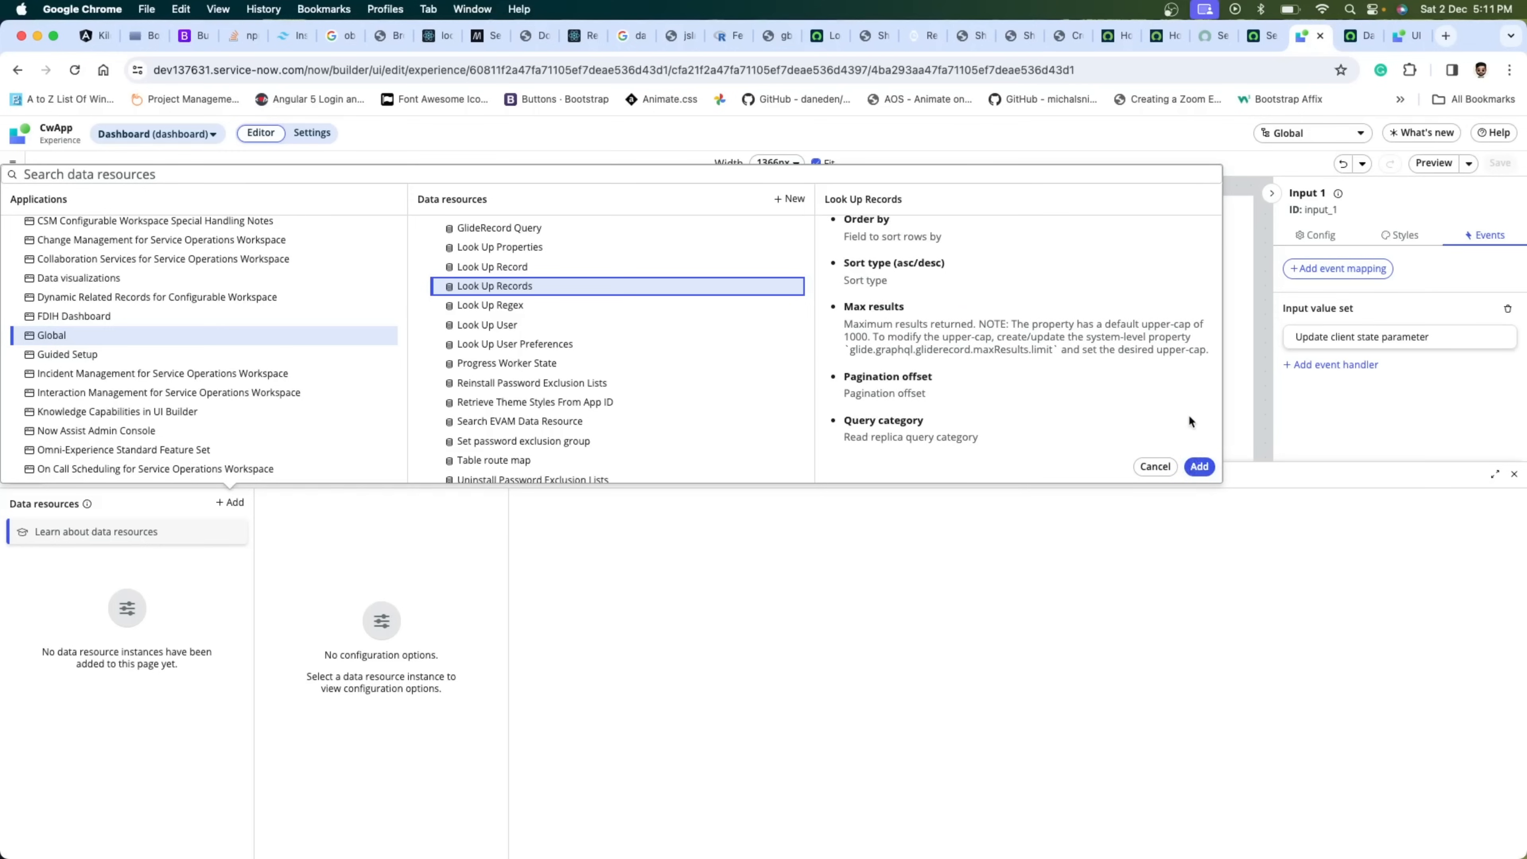
pyautogui.click(1199, 467)
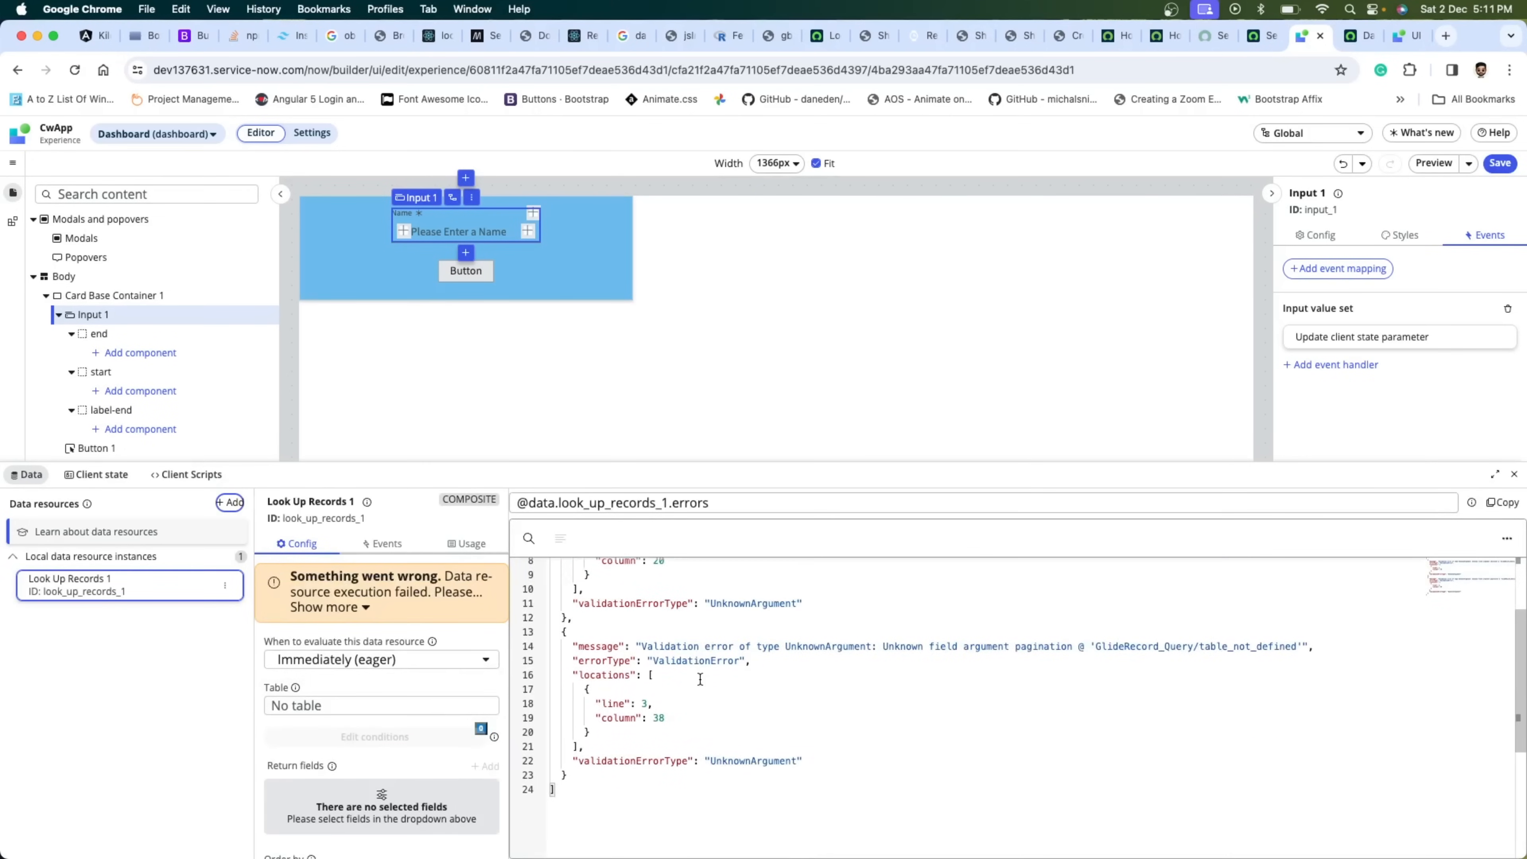
# - Set the Look Up Records data resource's table to Incident
pyautogui.click(413, 707)
pyautogui.write('i')
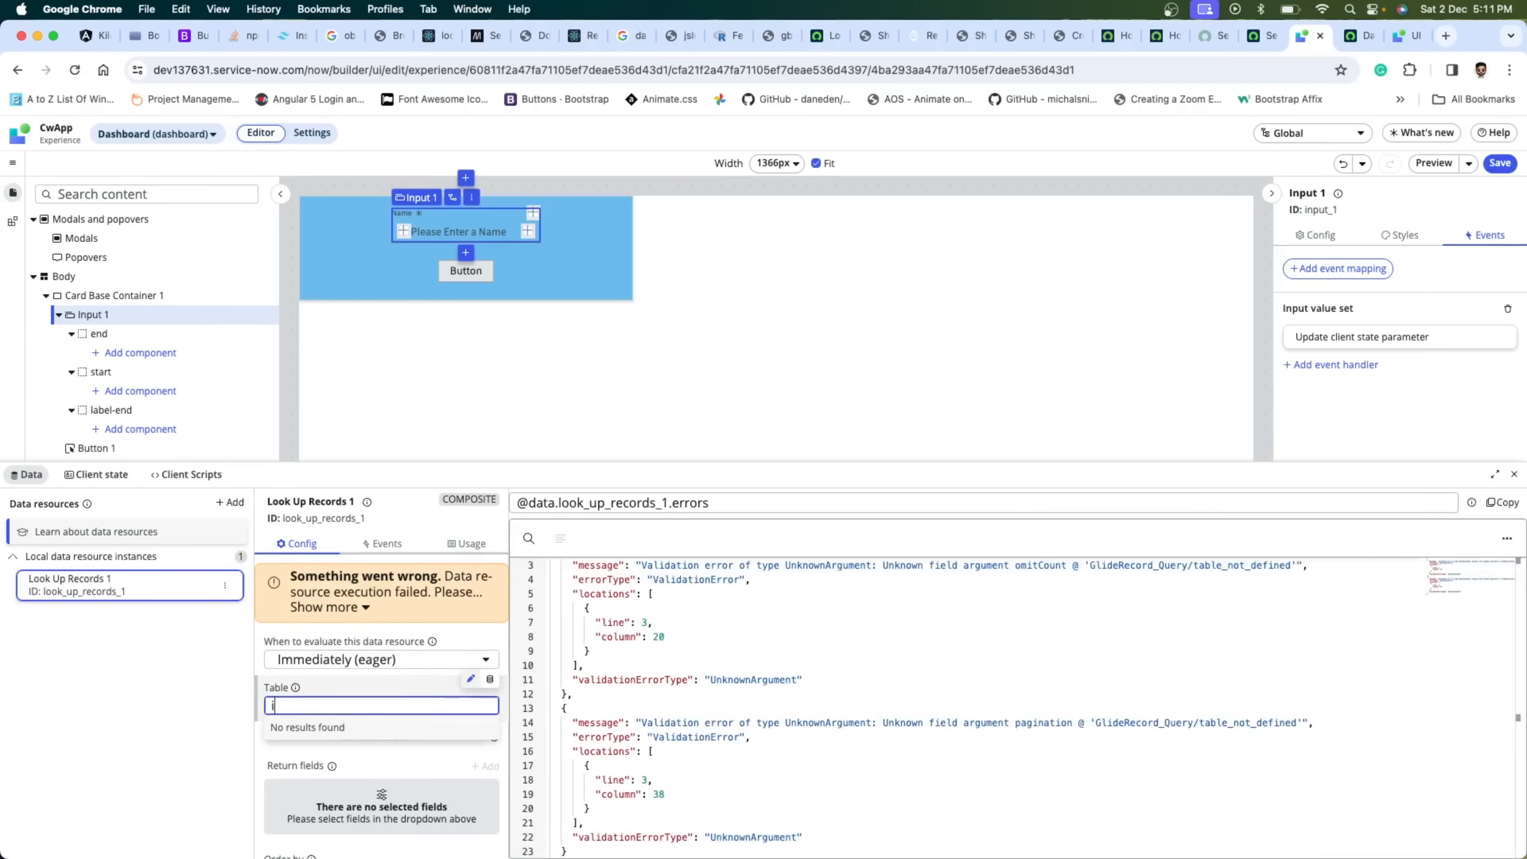
pyautogui.write('nci')
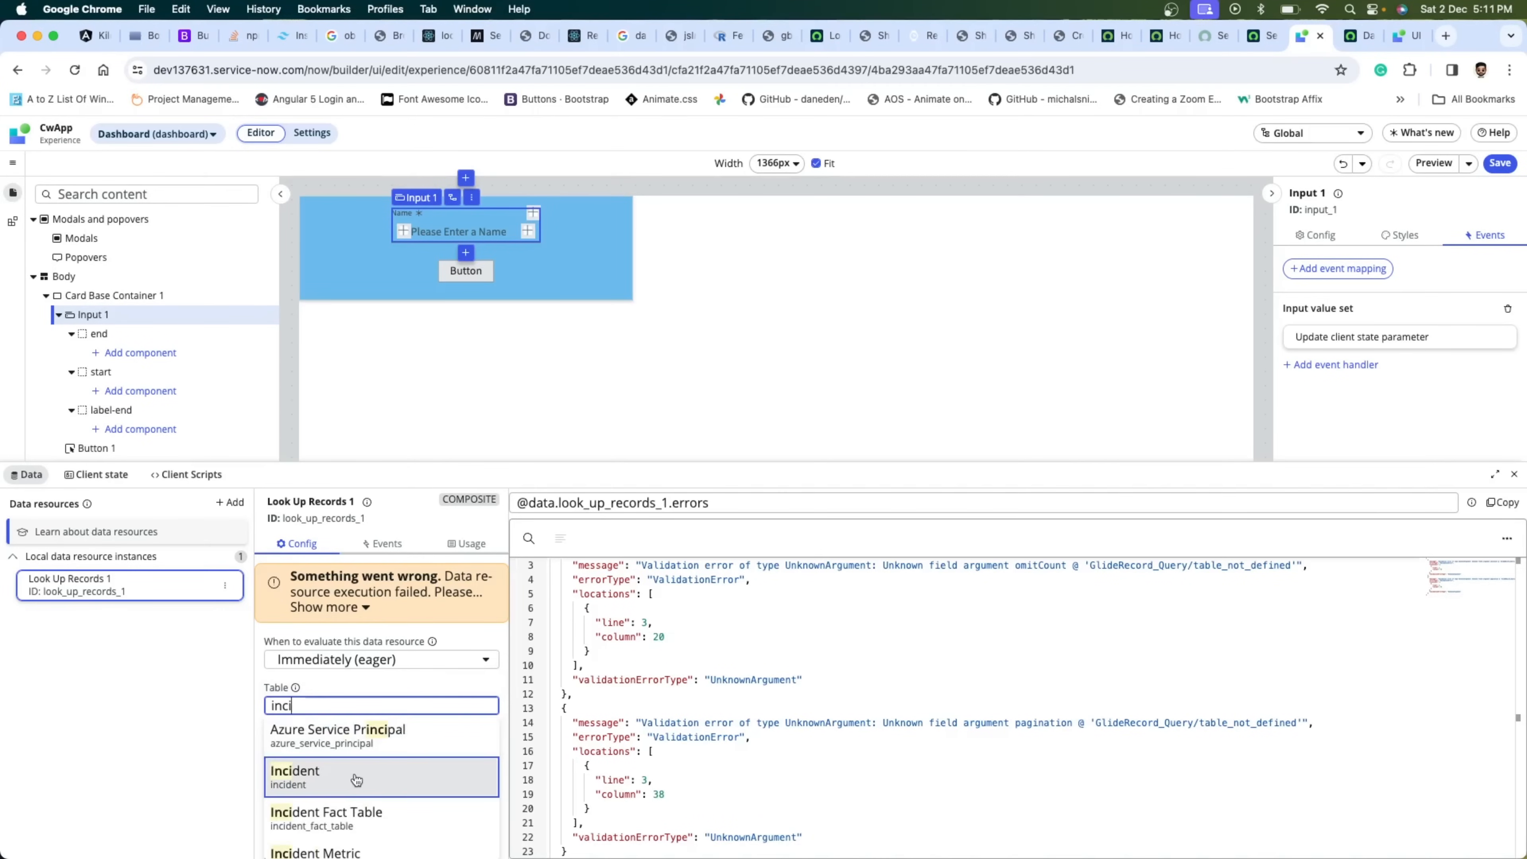
pyautogui.click(356, 779)
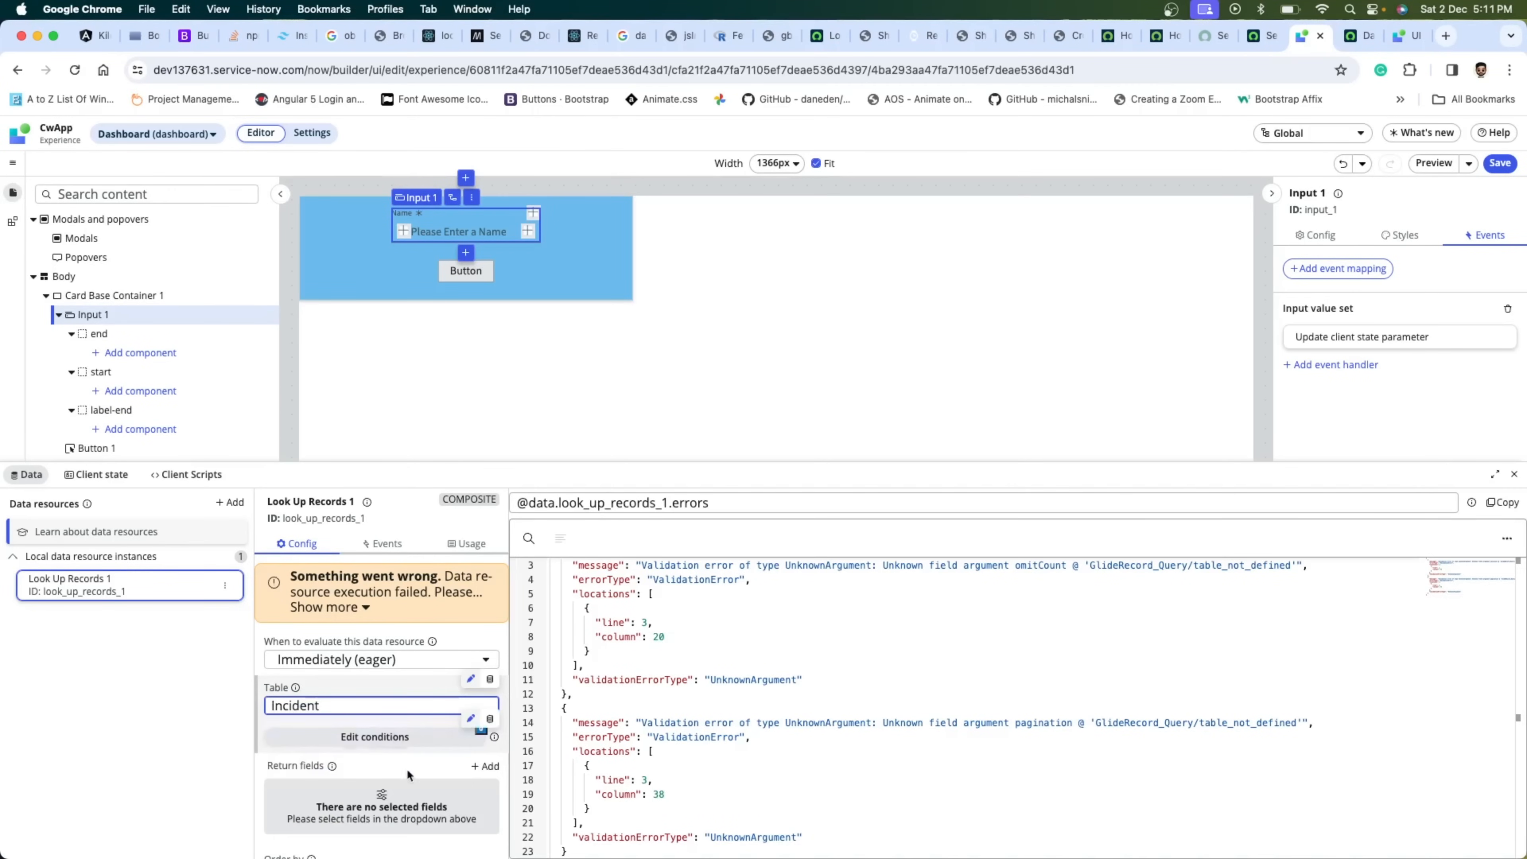
pyautogui.scroll(-3, 399, 796)
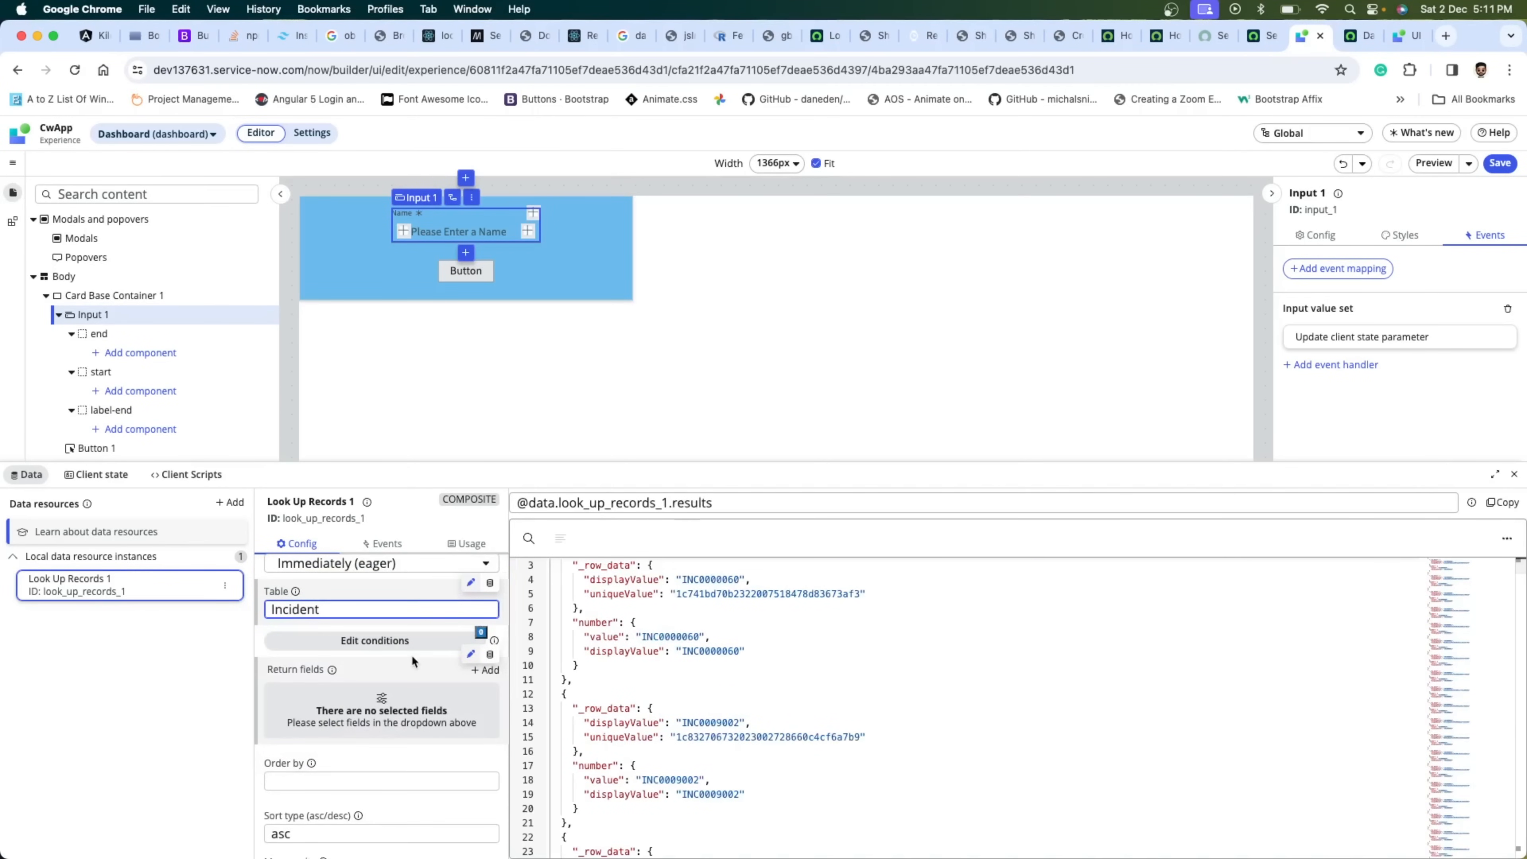
pyautogui.scroll(1, 419, 645)
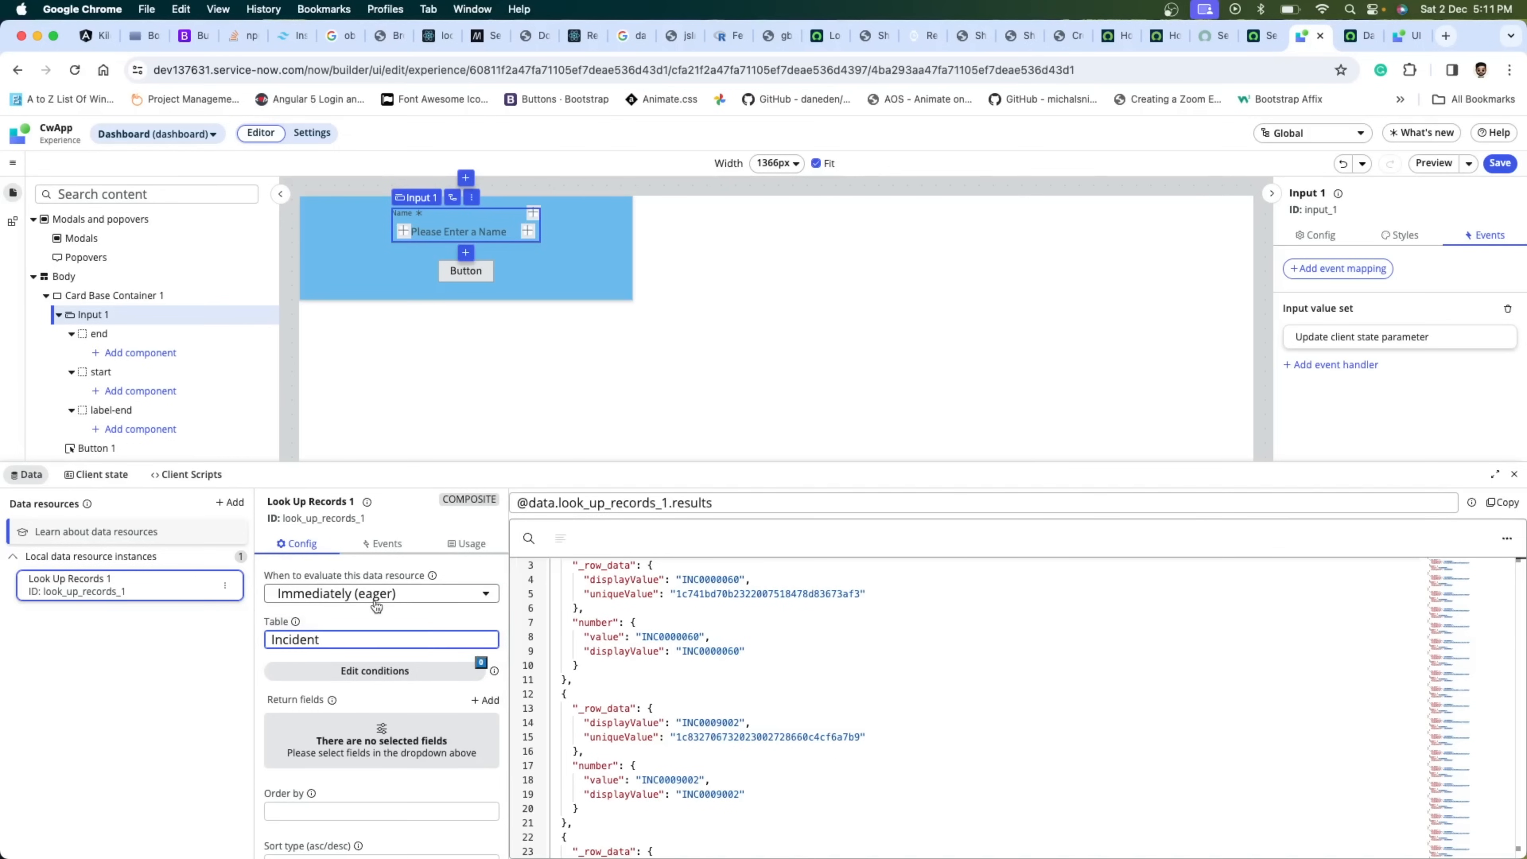
# - Check the data resource's evaluation timing options and the Incident fields available for building filter conditions
pyautogui.click(404, 599)
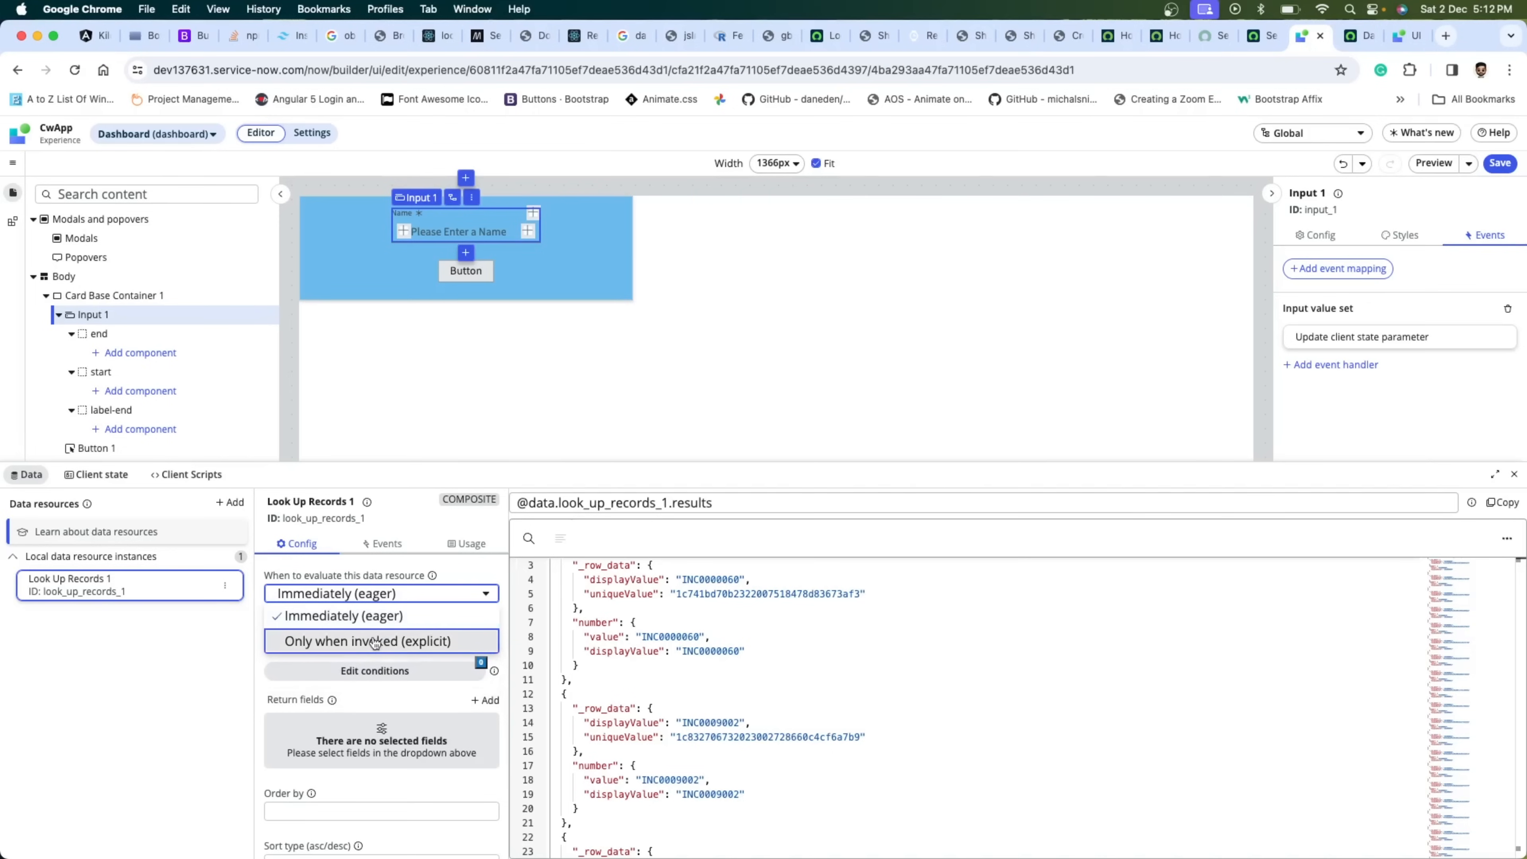
pyautogui.click(191, 736)
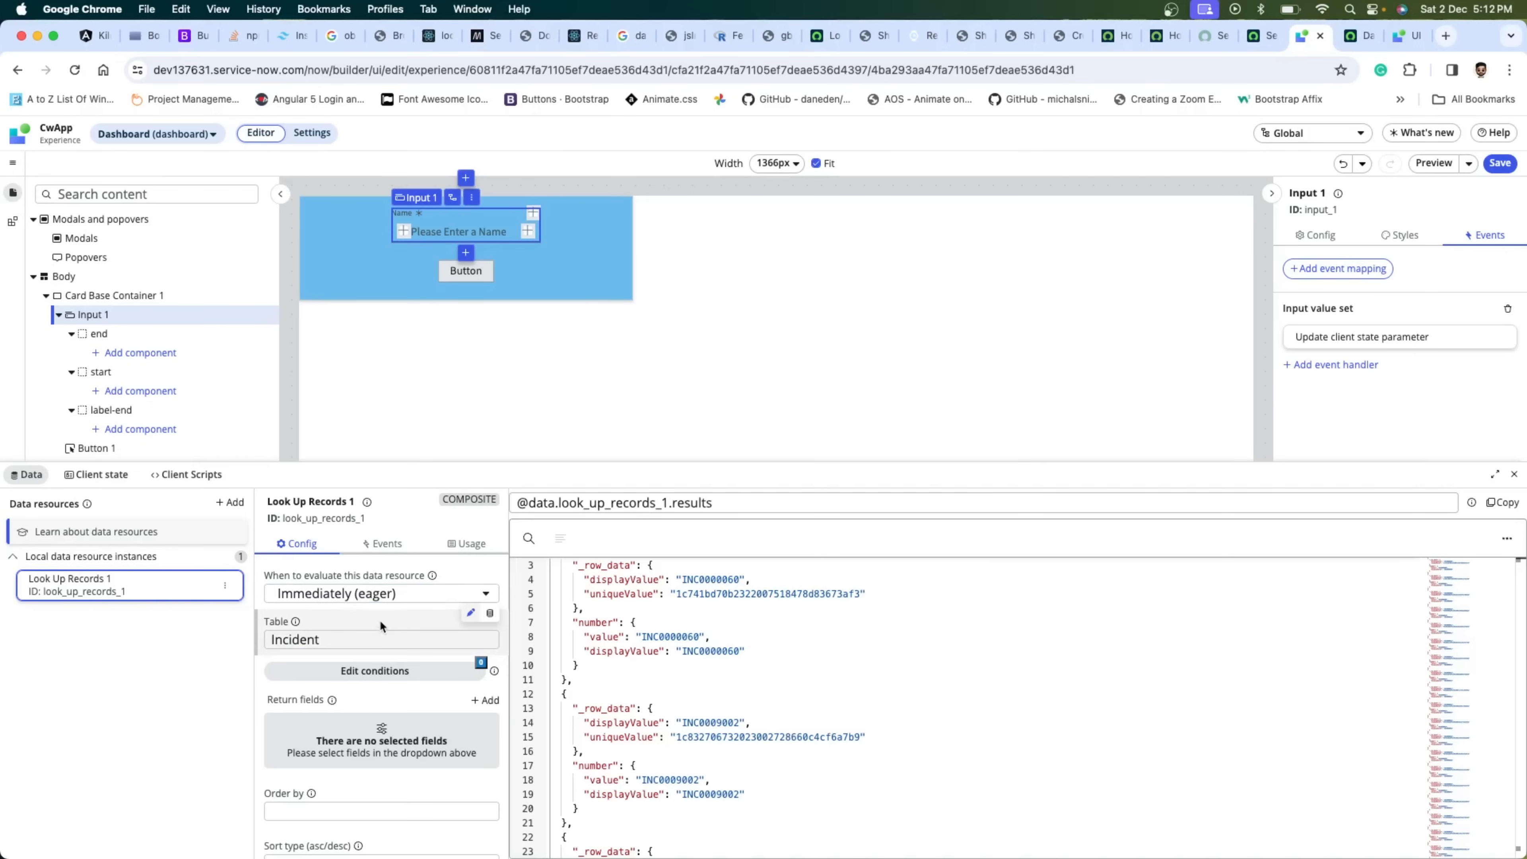
pyautogui.click(386, 673)
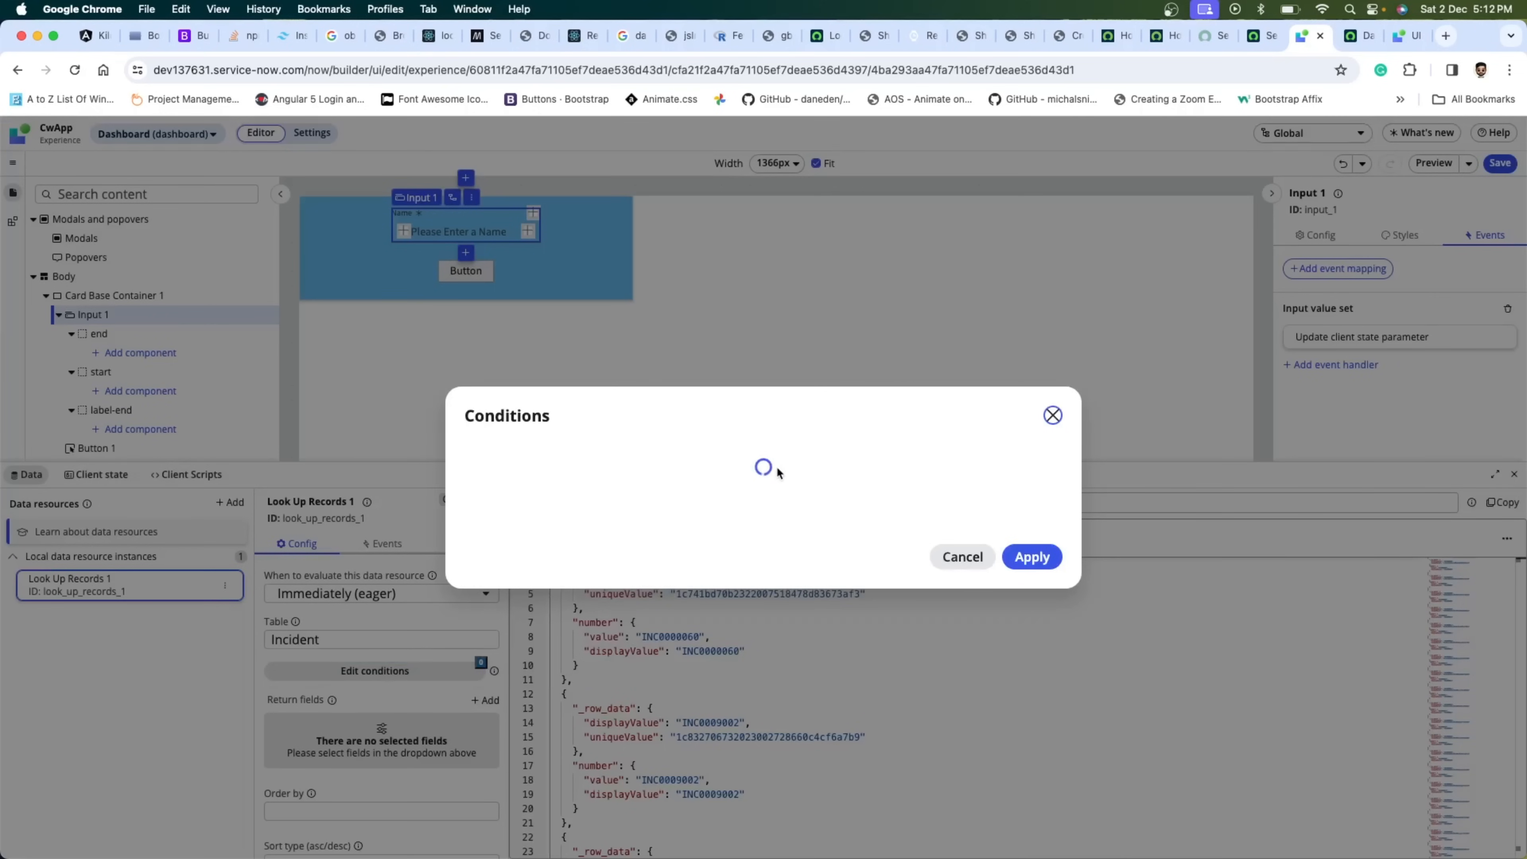
pyautogui.click(581, 478)
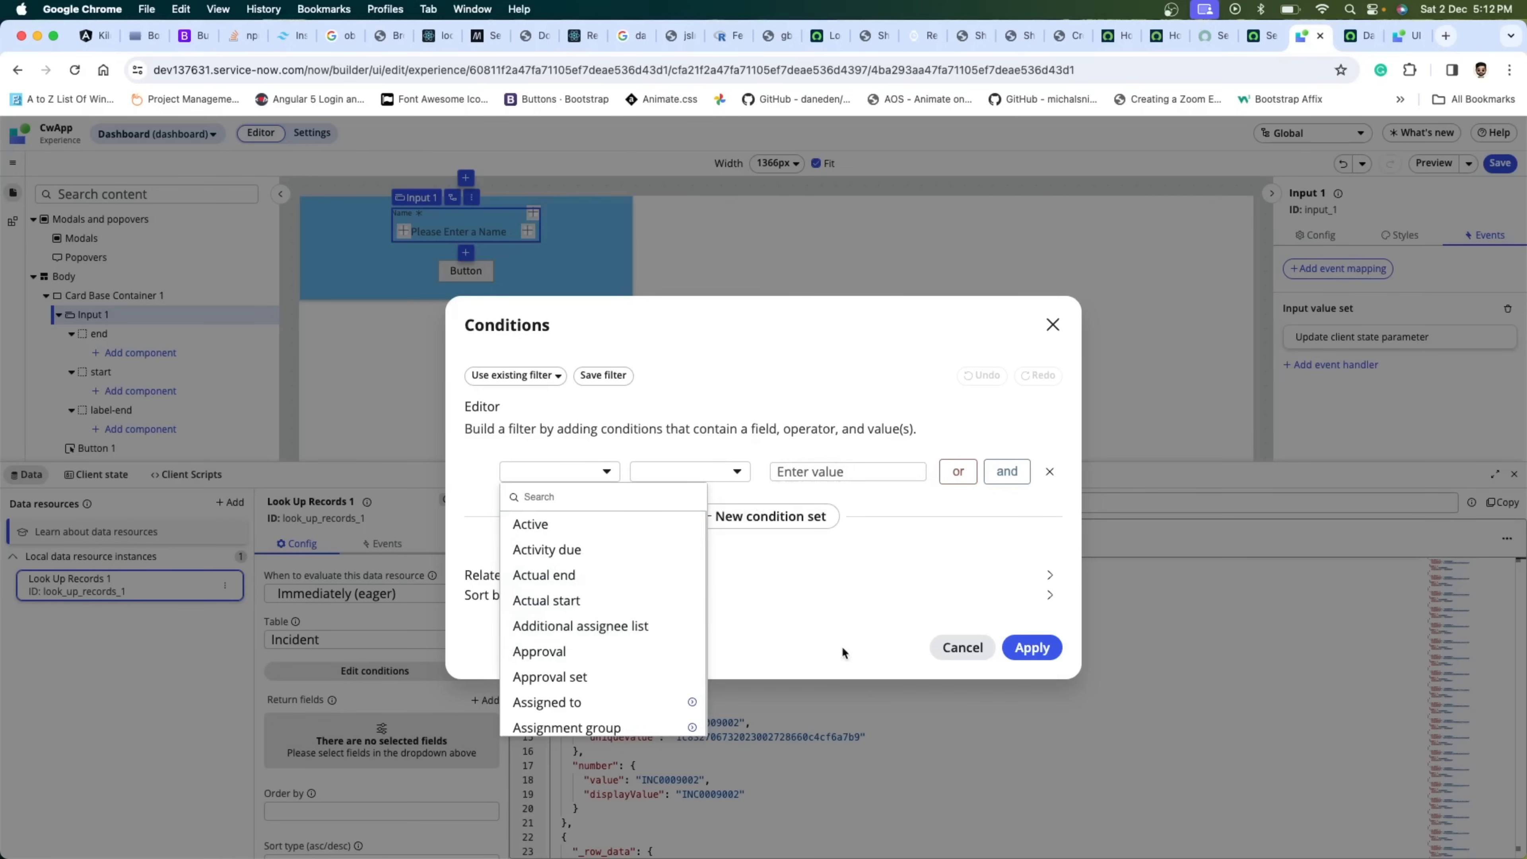
pyautogui.scroll(-2, 574, 696)
pyautogui.scroll(-4, 574, 696)
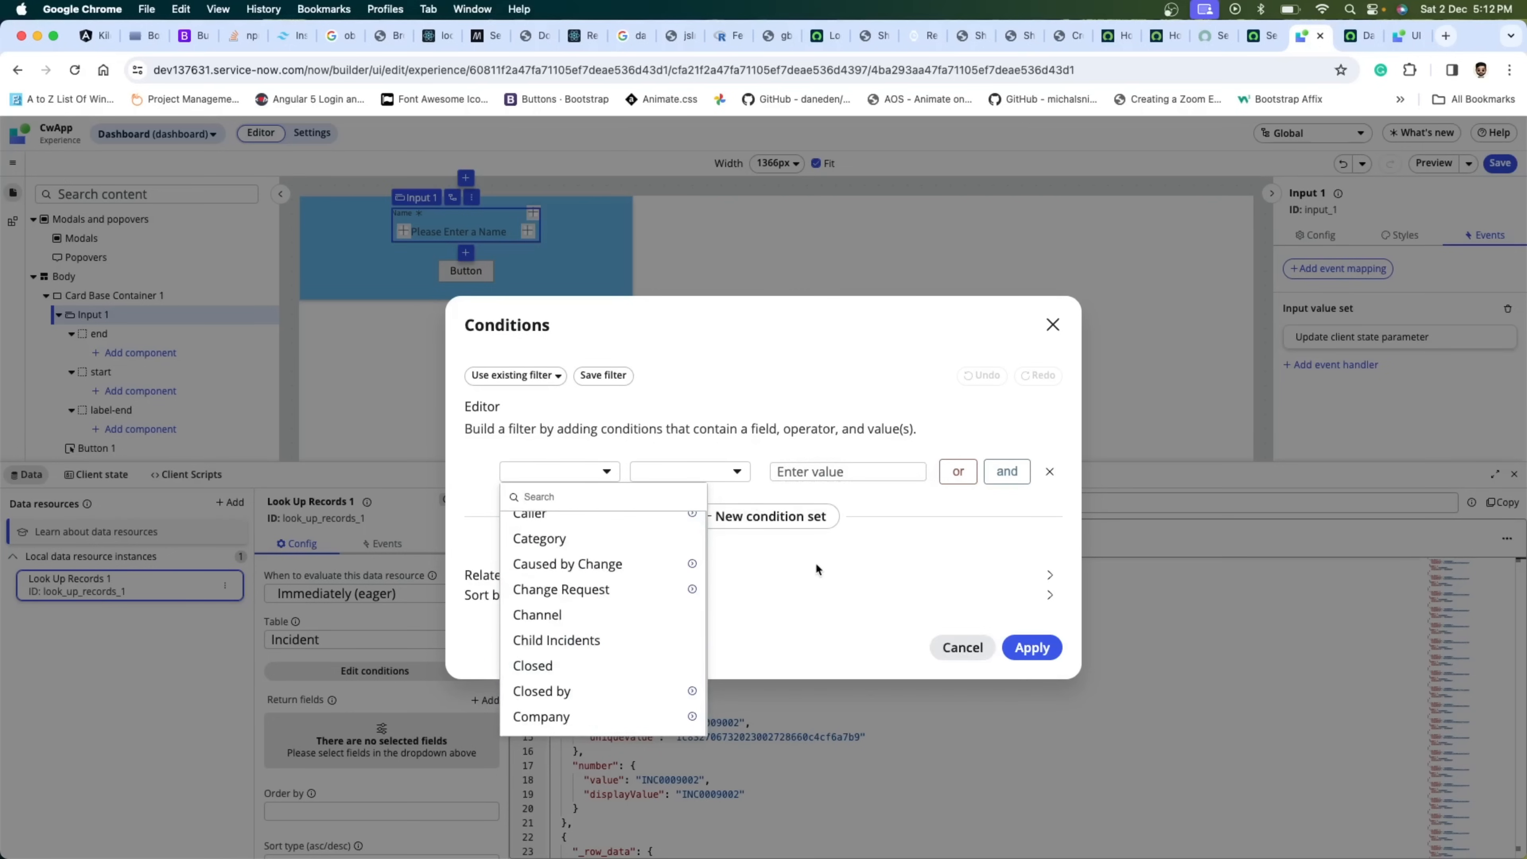
pyautogui.click(947, 647)
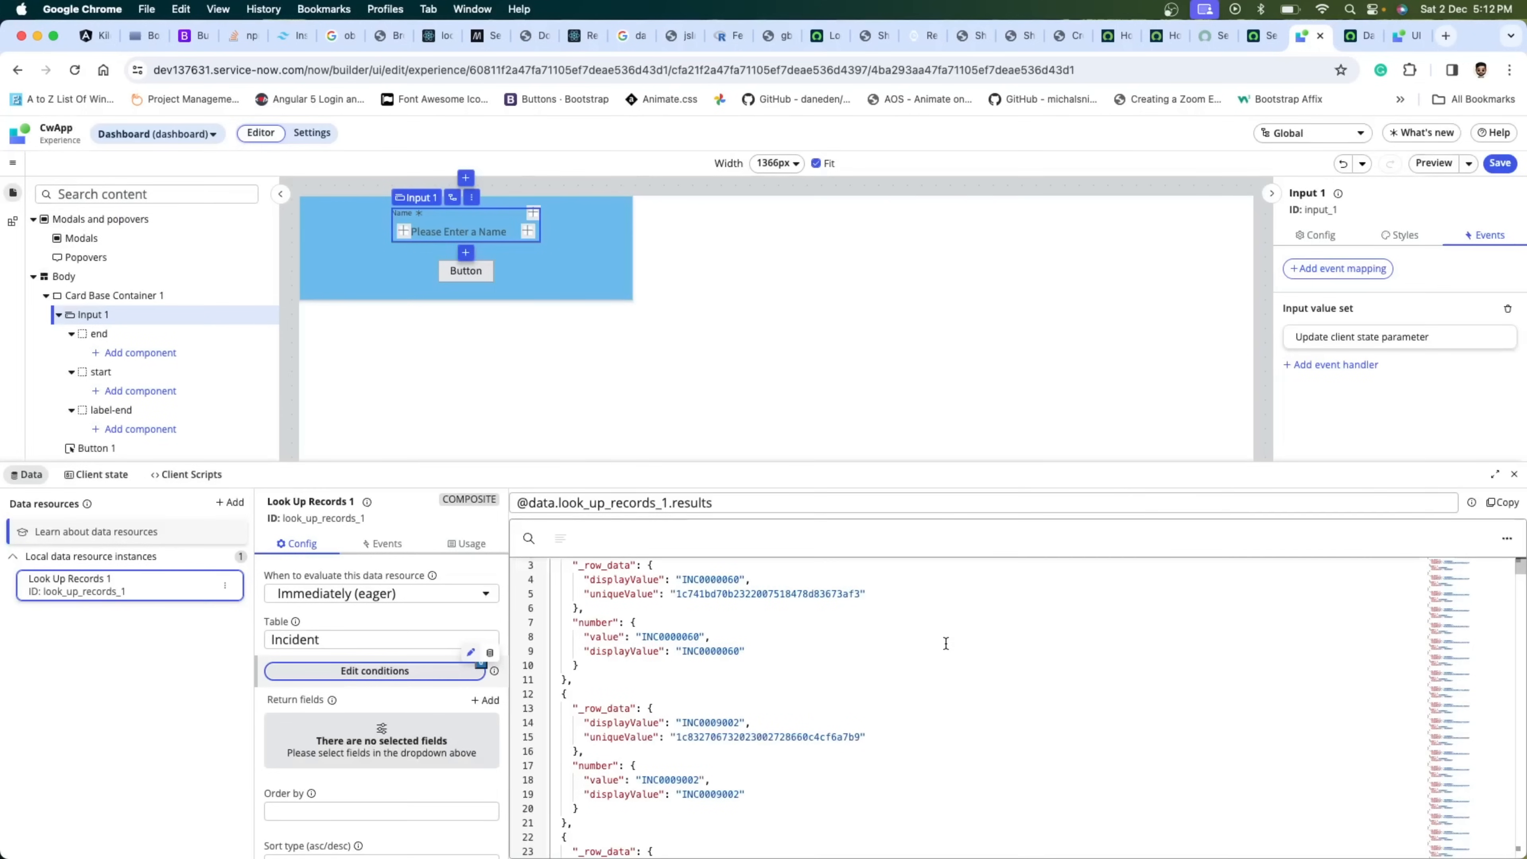
# - Set the maximum results of the Look Up Records data resource to 10
pyautogui.scroll(-2, 450, 730)
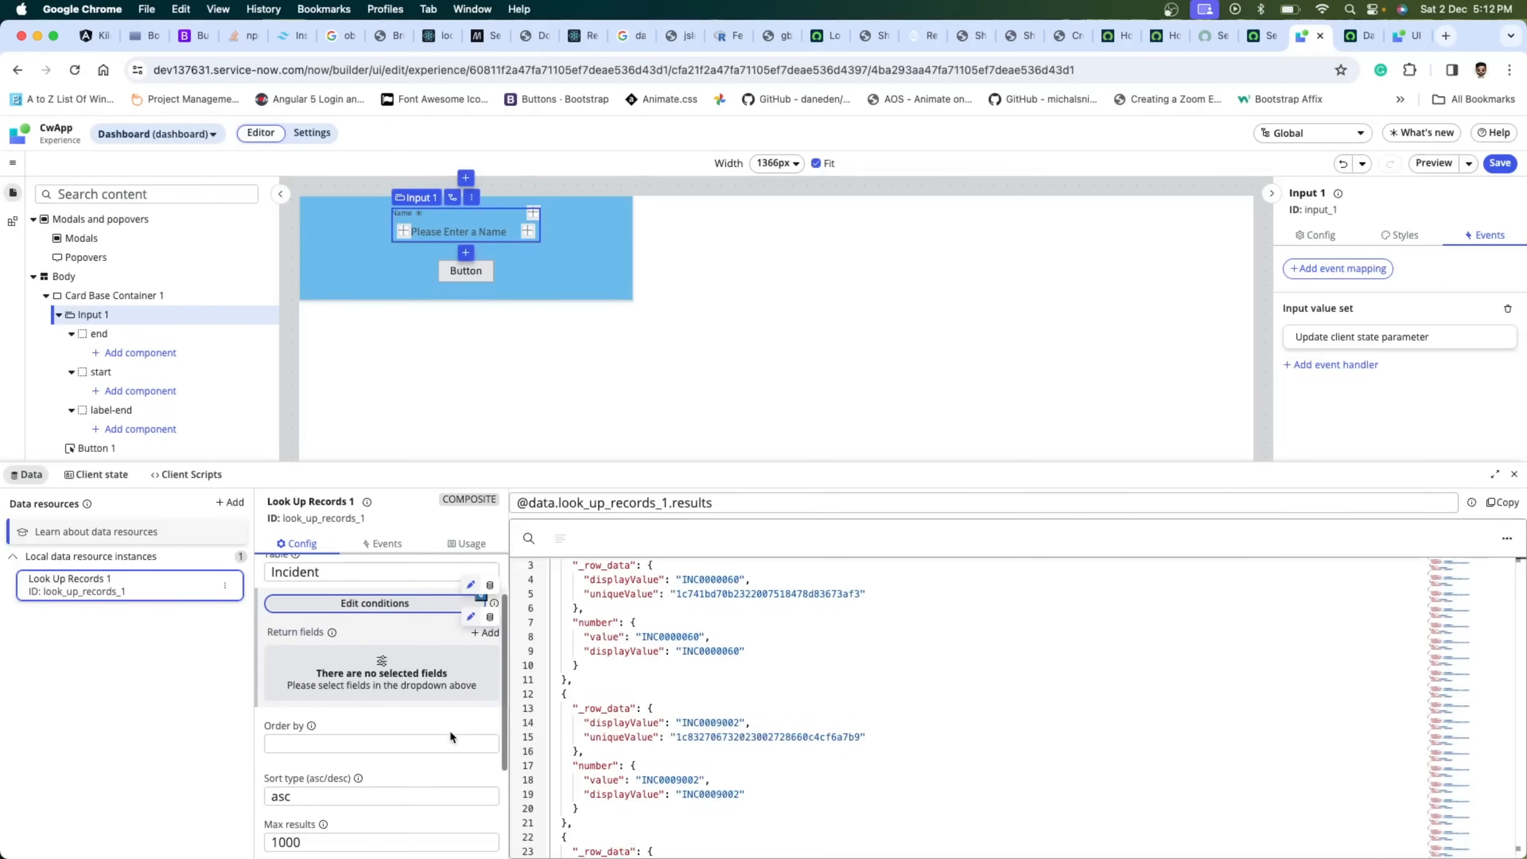
pyautogui.scroll(-2, 392, 809)
pyautogui.click(319, 770)
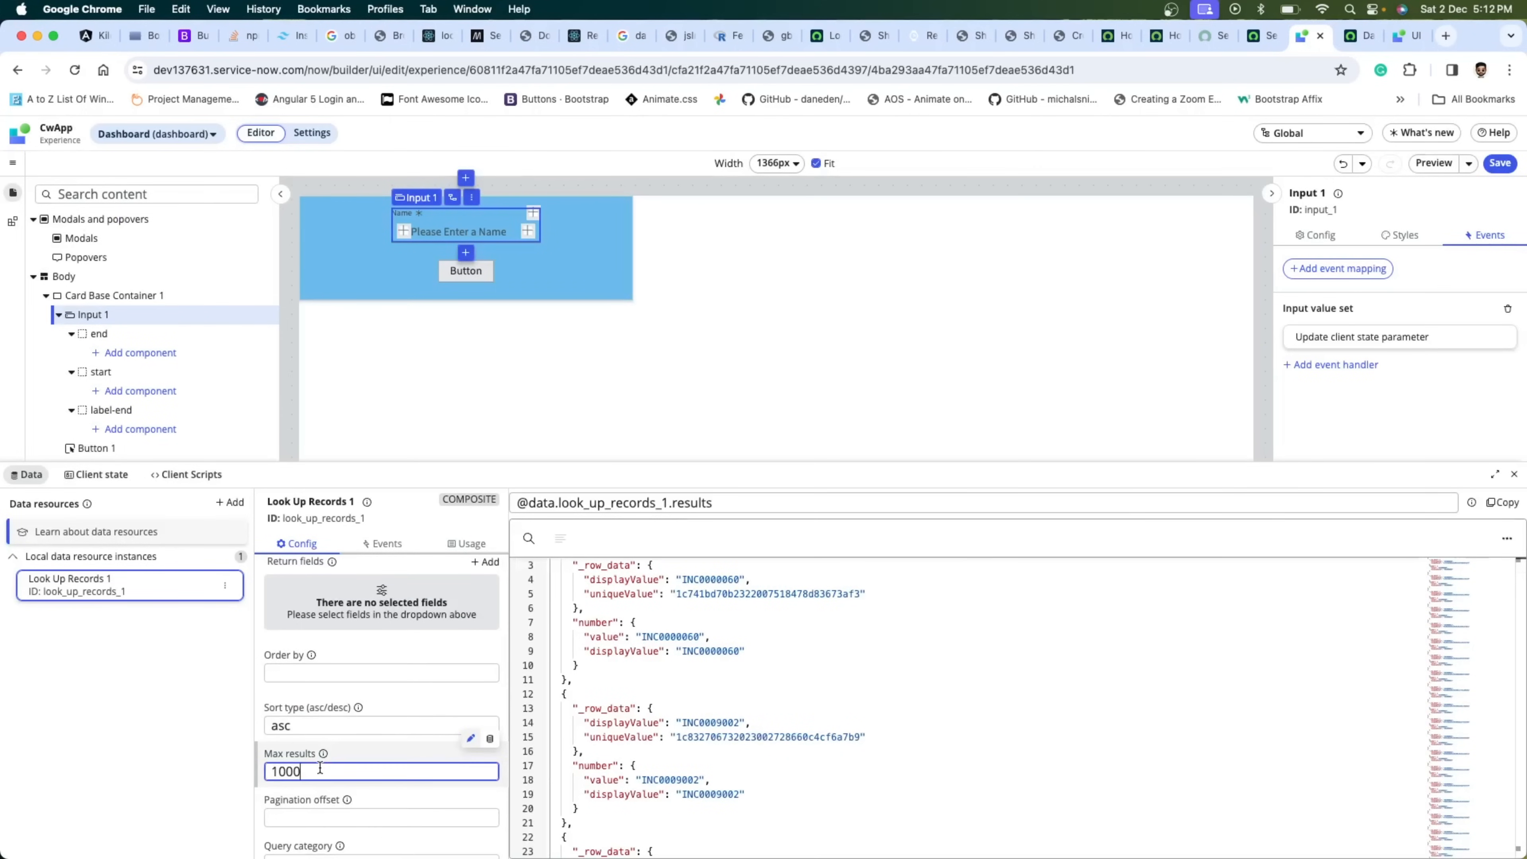
pyautogui.press('BackSpace')
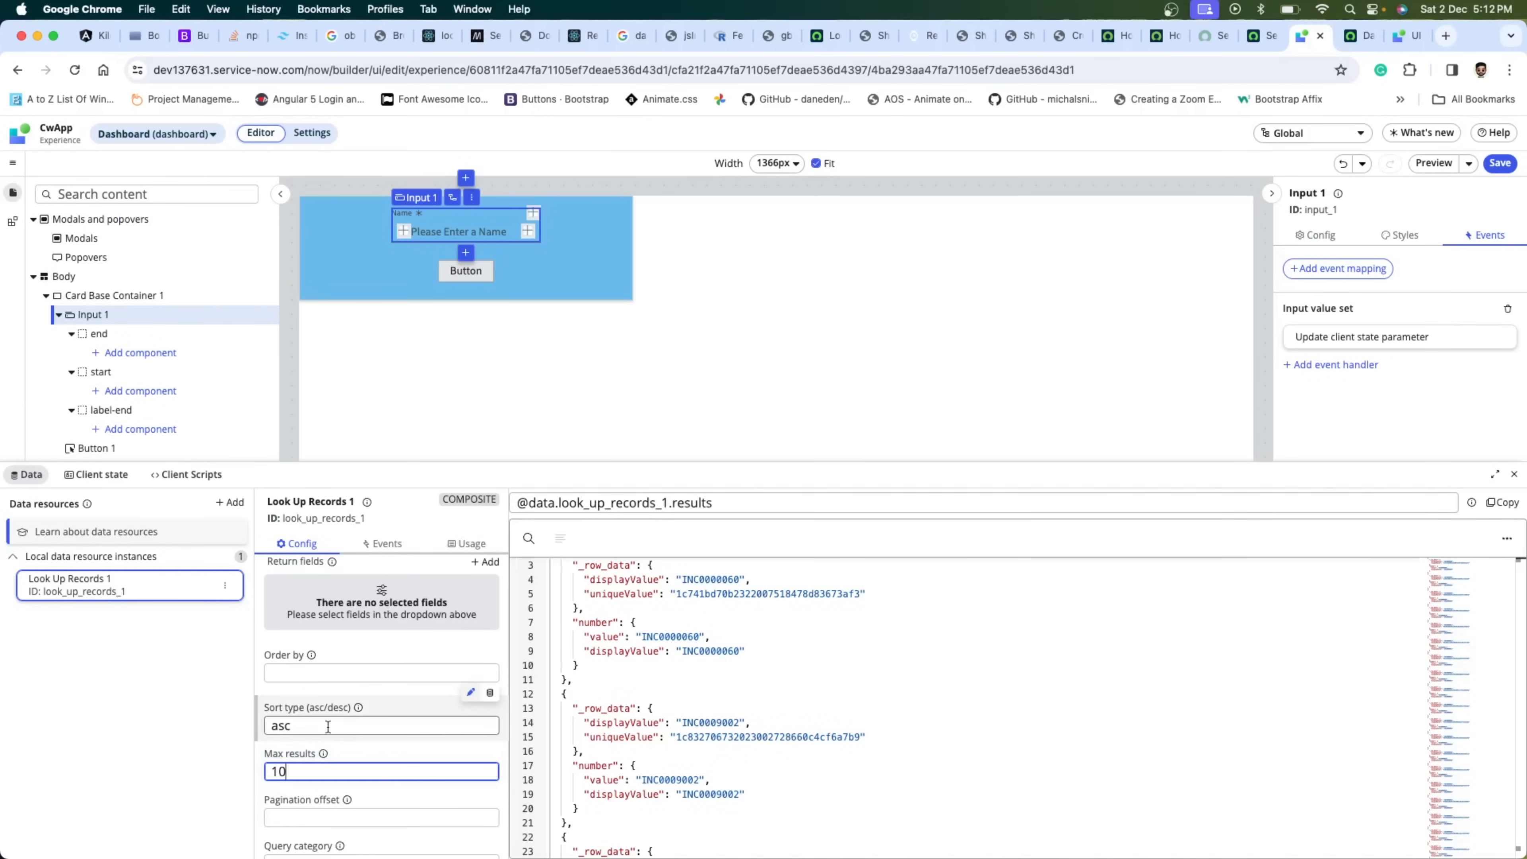
pyautogui.click(413, 602)
# - Add the Active and Assigned to fields as return fields of the Look Up Records data resource
pyautogui.scroll(2, 413, 602)
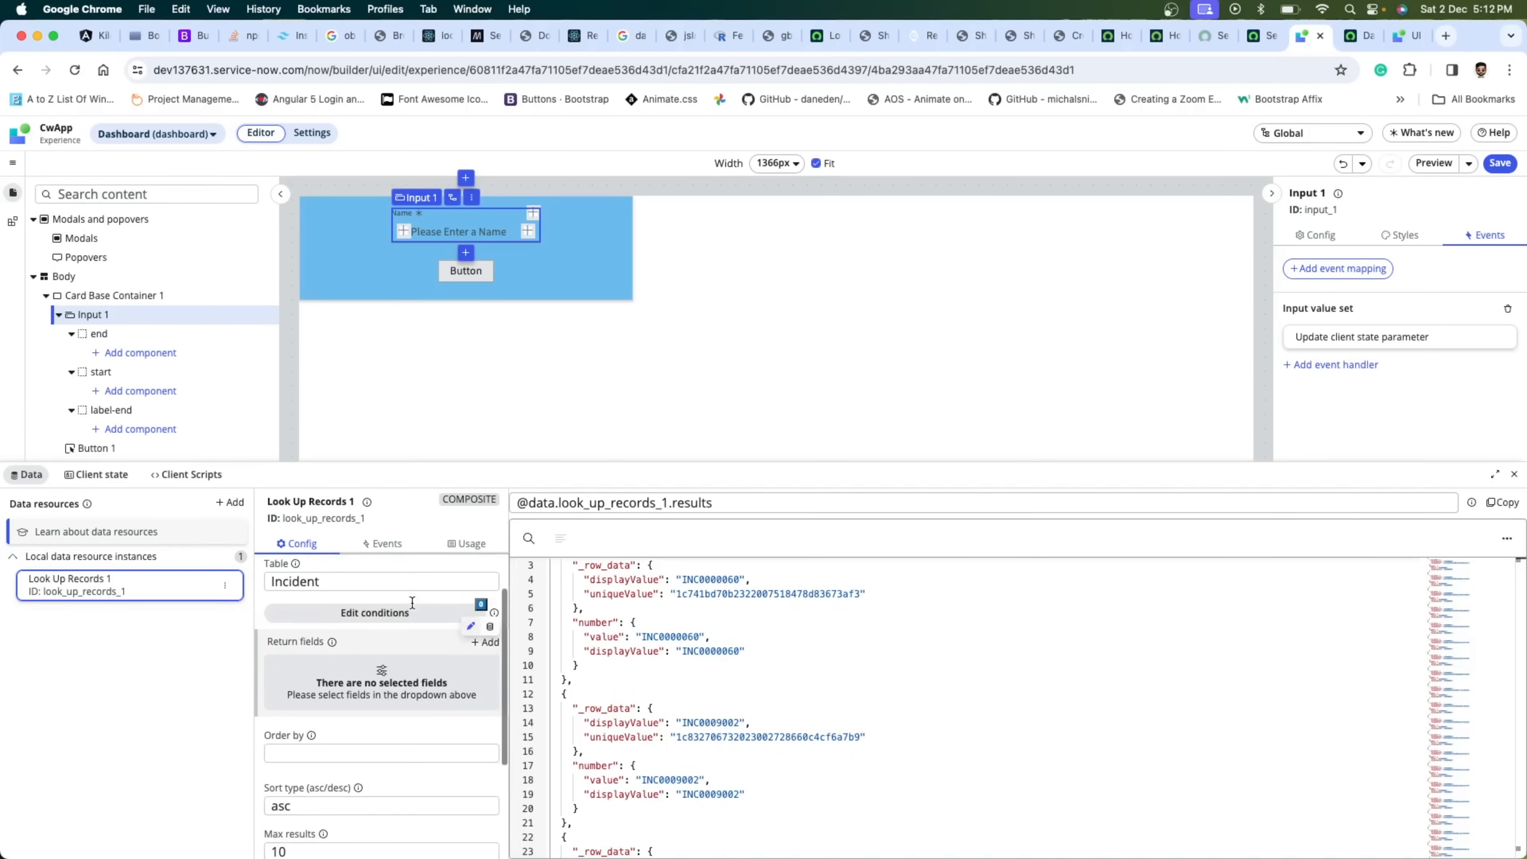
pyautogui.click(485, 642)
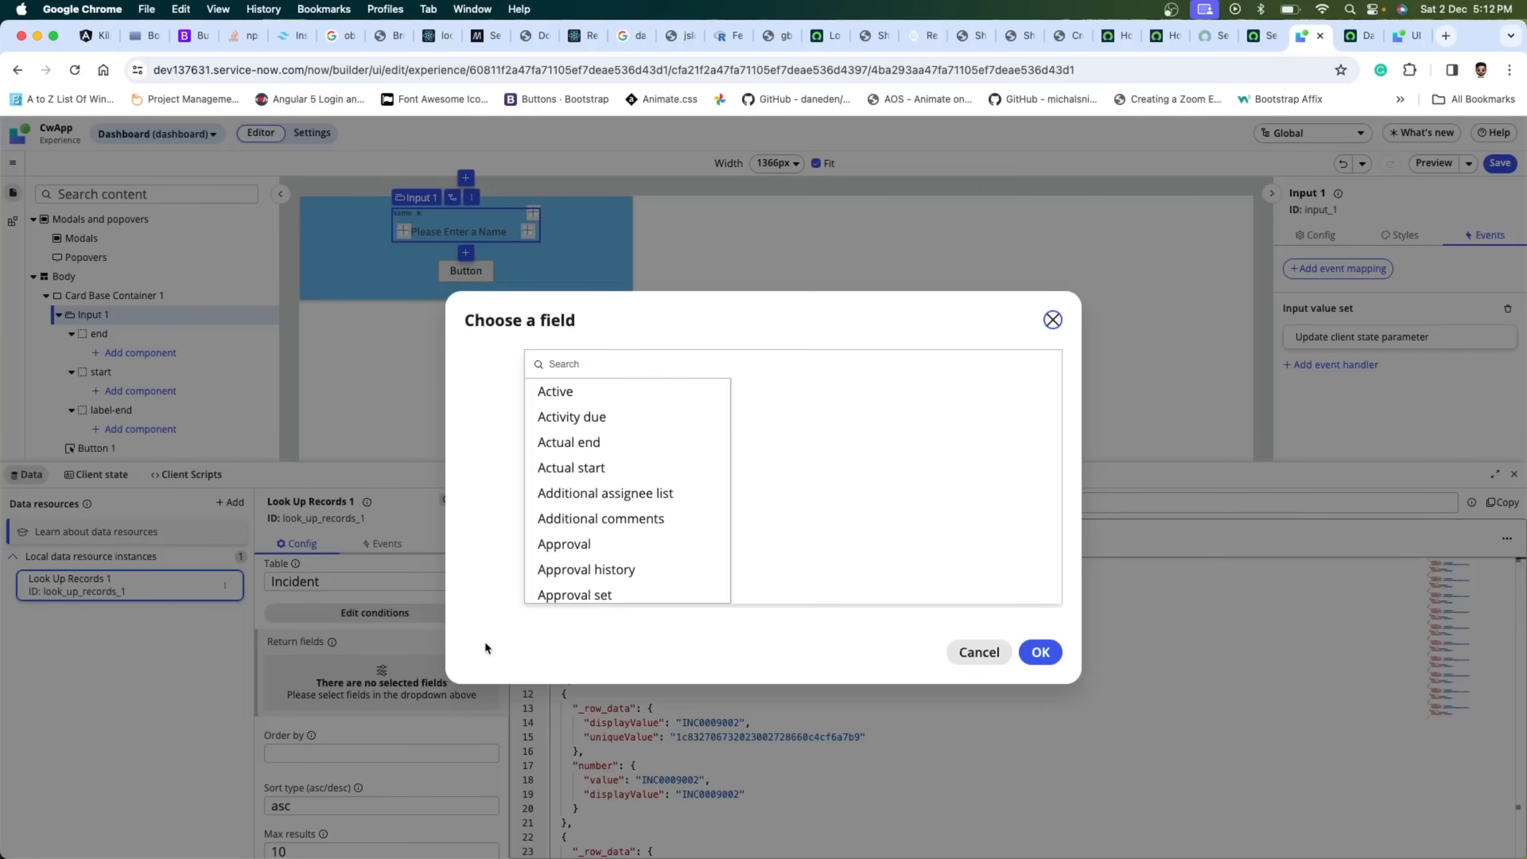
pyautogui.click(582, 391)
pyautogui.click(1038, 653)
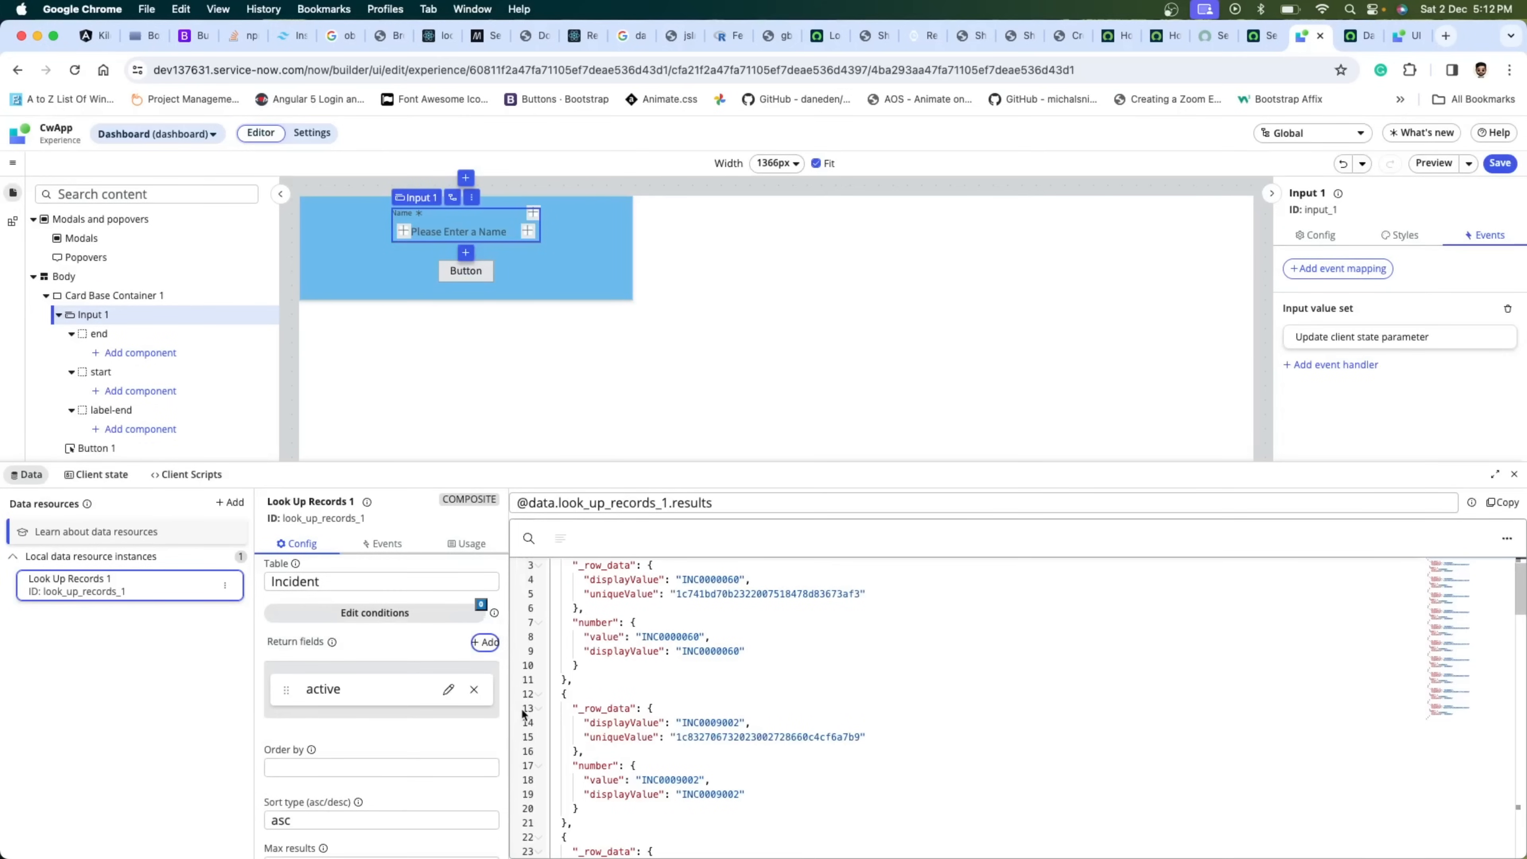
pyautogui.click(482, 645)
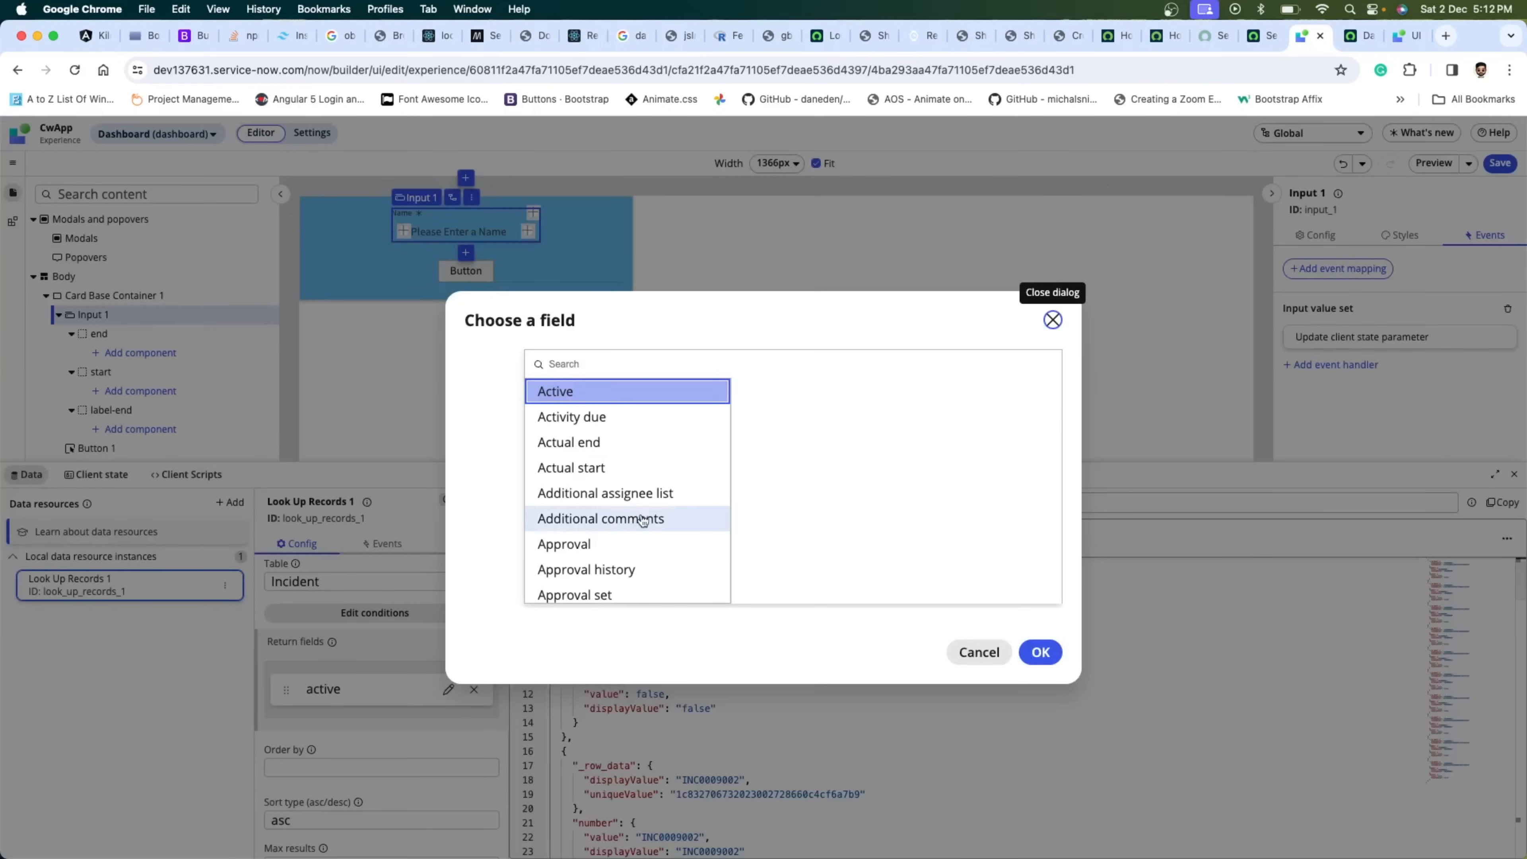
pyautogui.scroll(-5, 637, 518)
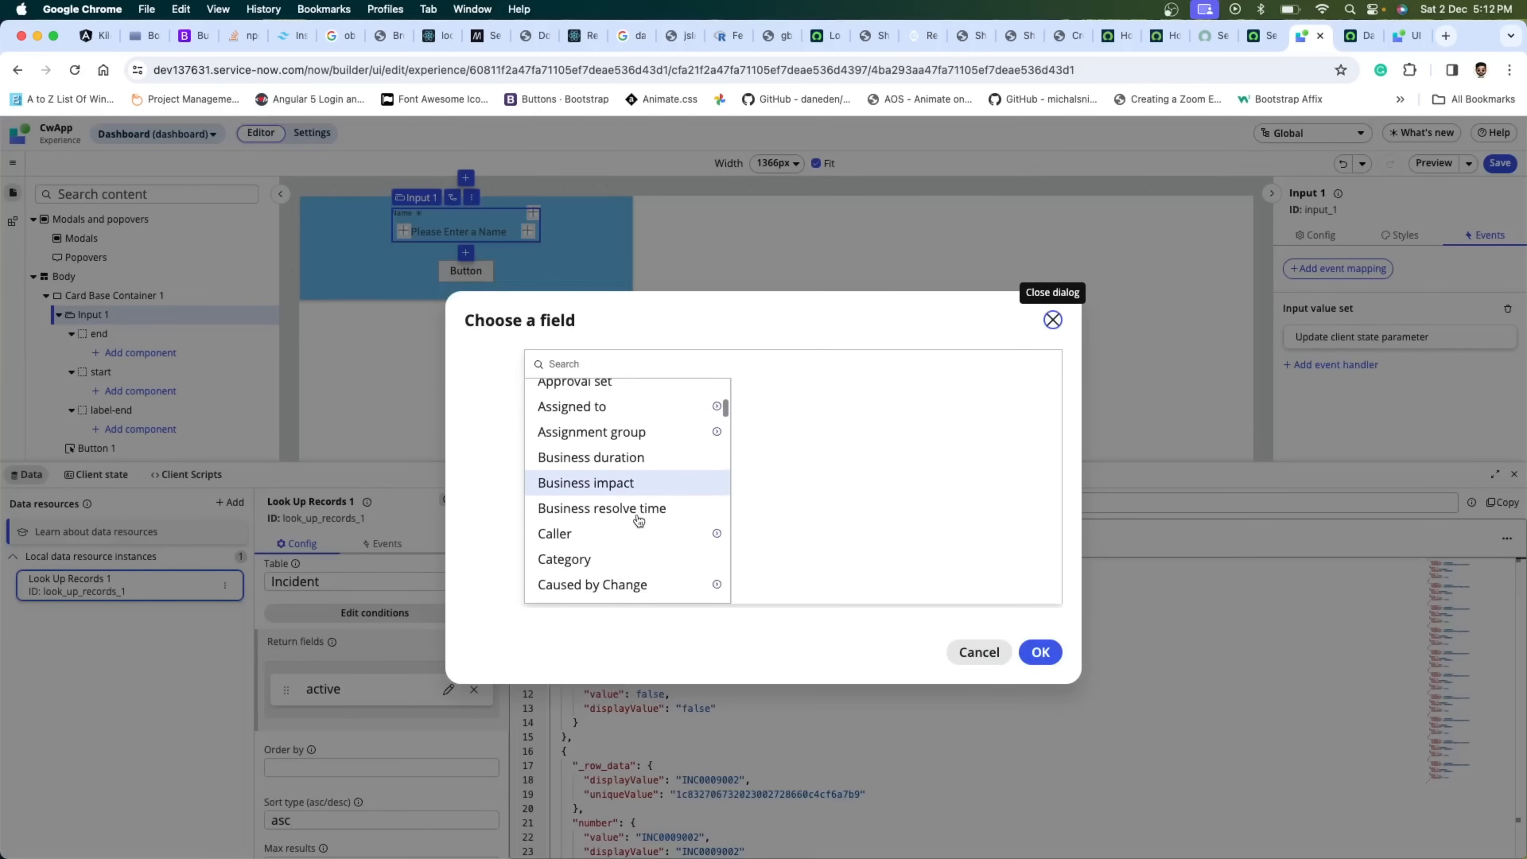
pyautogui.click(617, 401)
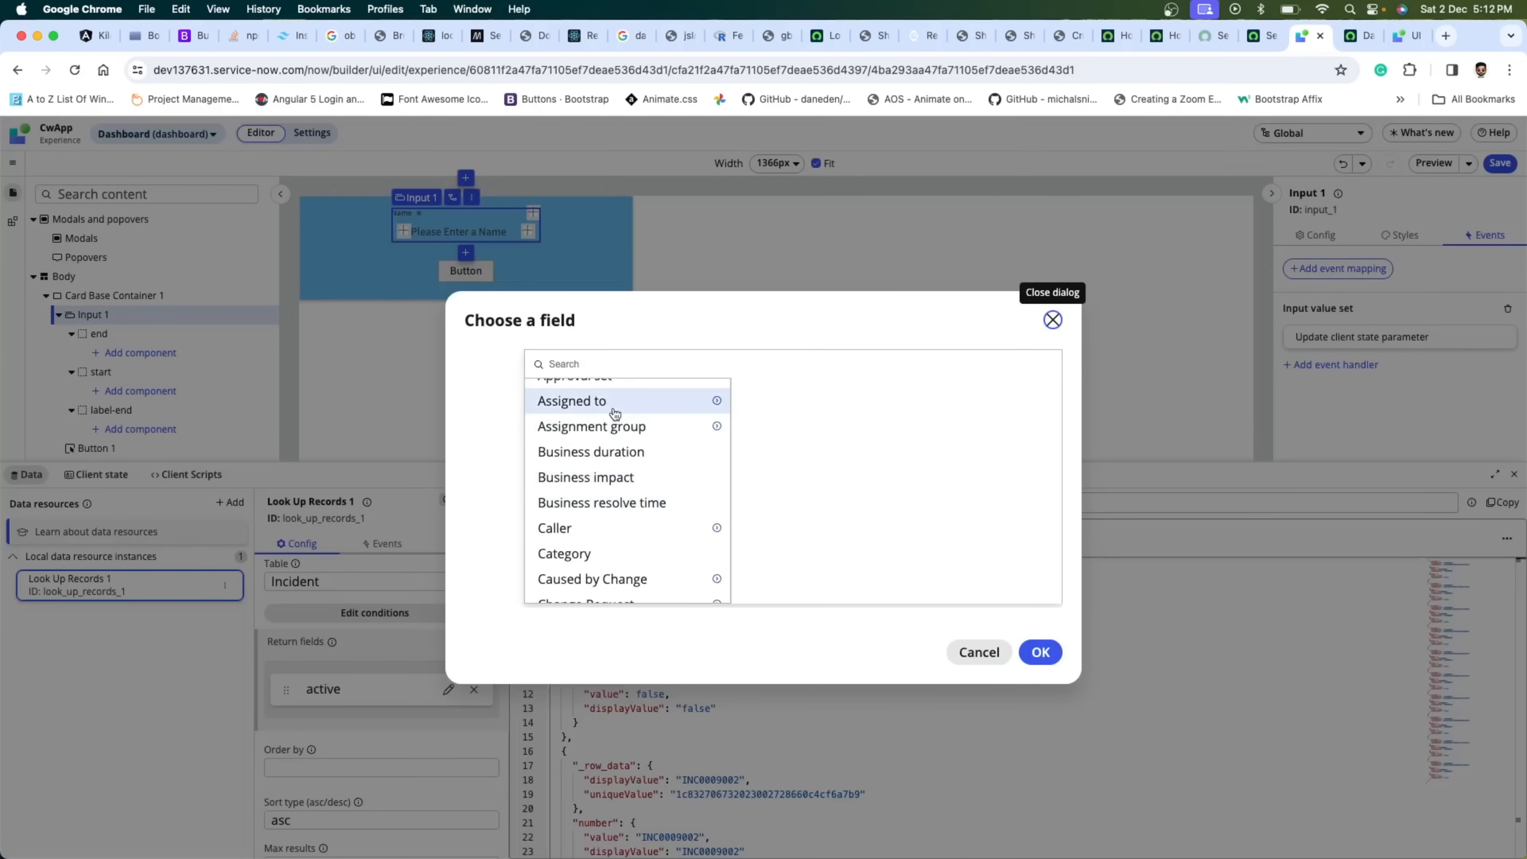
pyautogui.click(1041, 652)
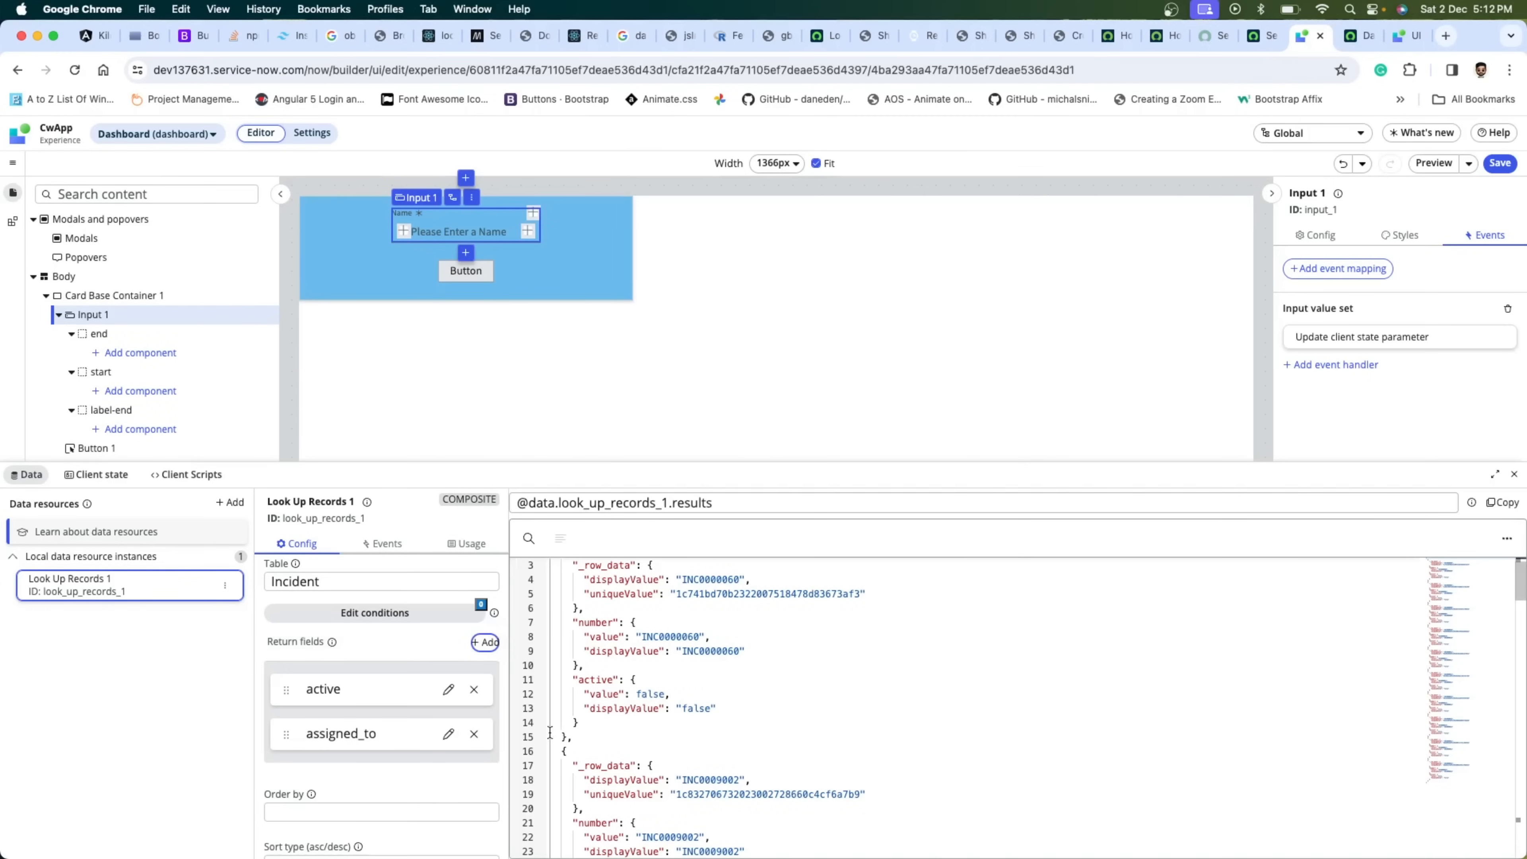
pyautogui.scroll(-1, 406, 726)
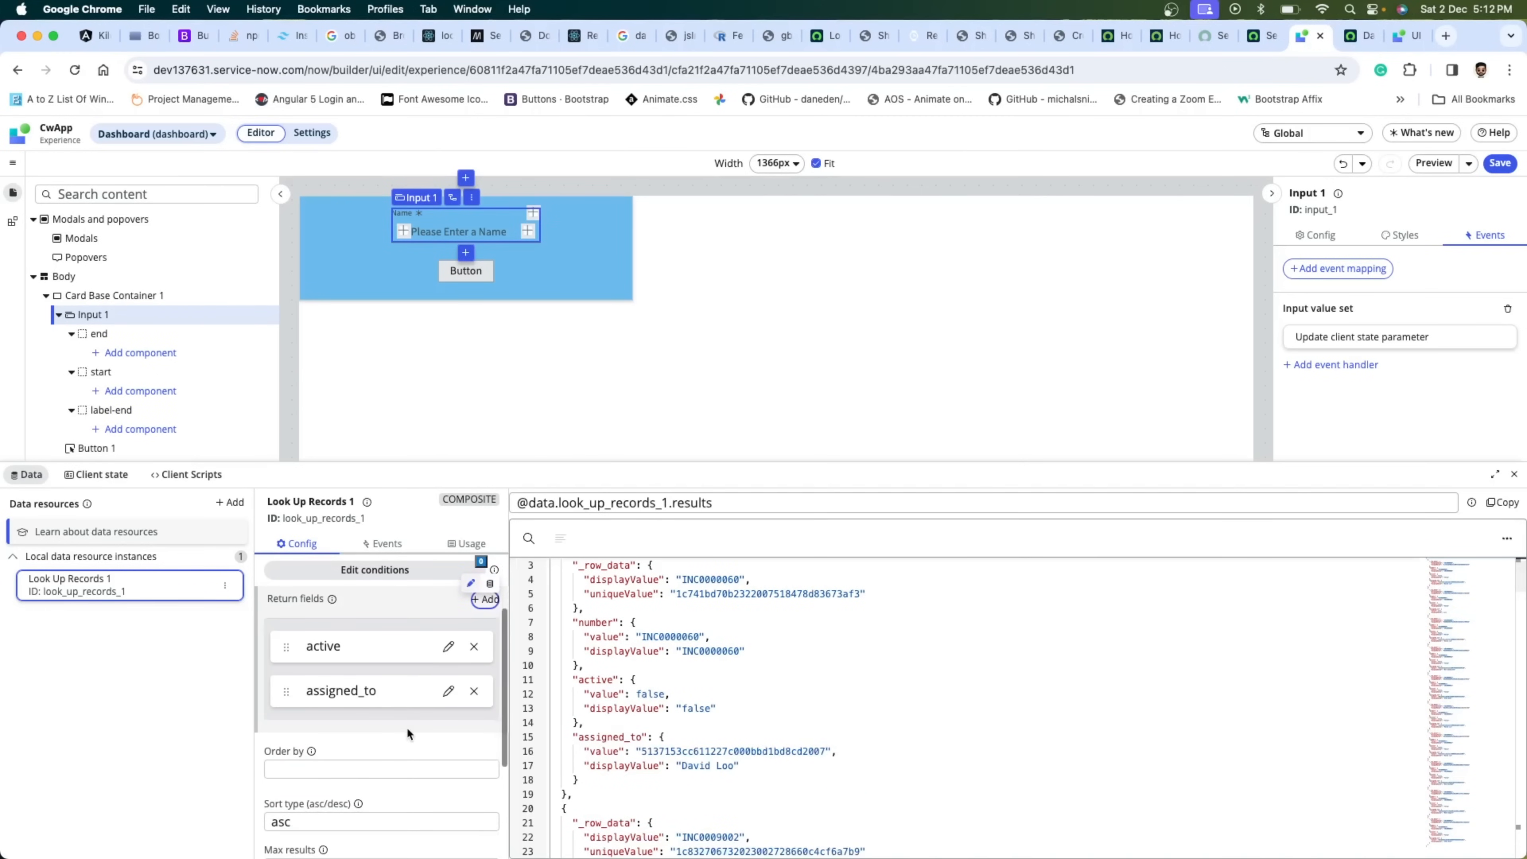
# - Review the Incident records returned by the Look Up Records data resource and the data path used to reference its results
pyautogui.scroll(-10, 685, 734)
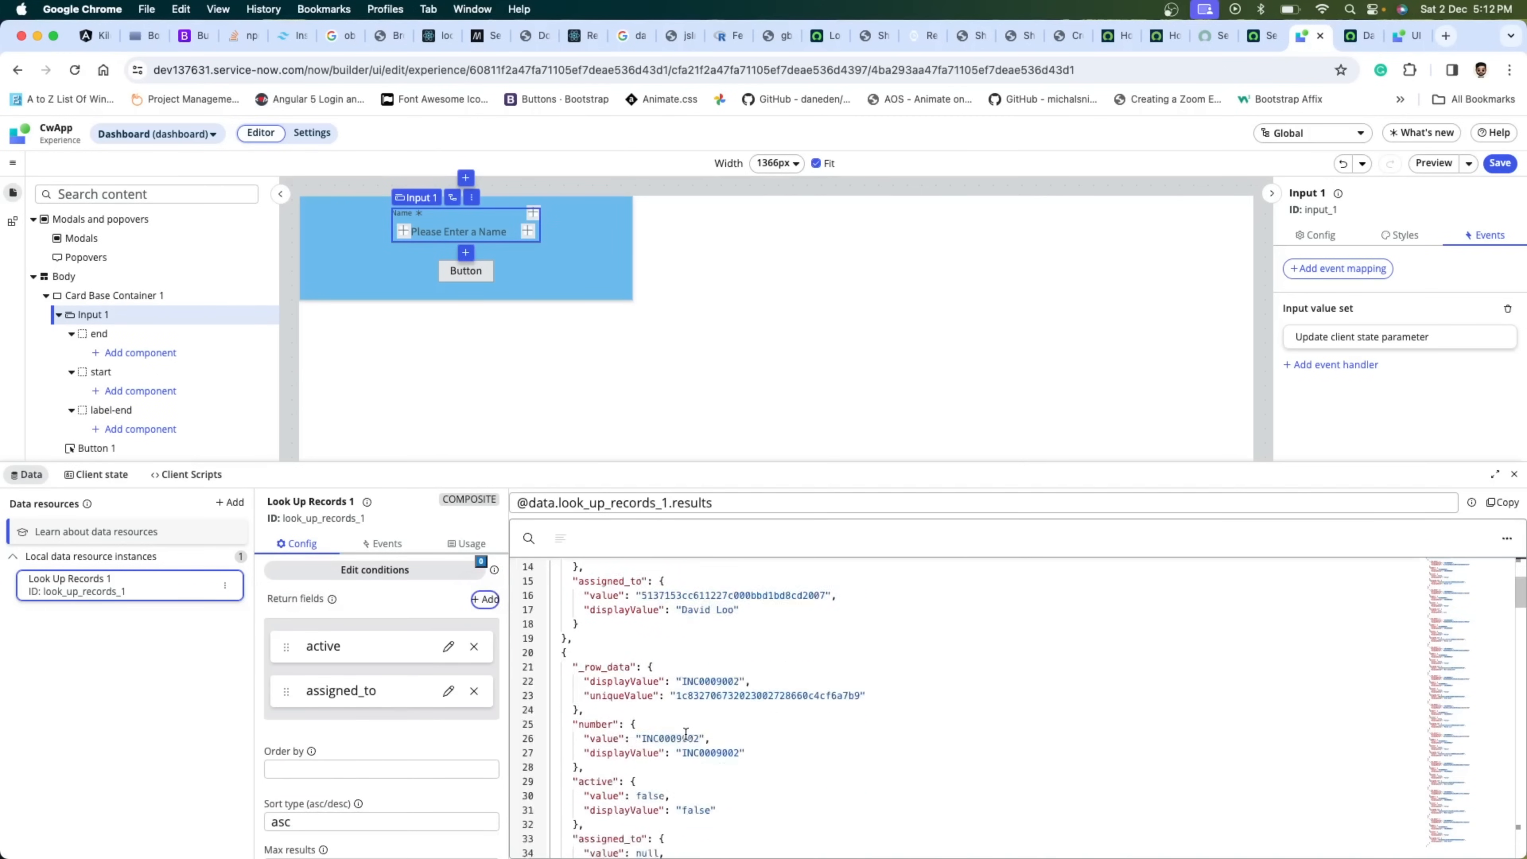
pyautogui.scroll(-7, 685, 733)
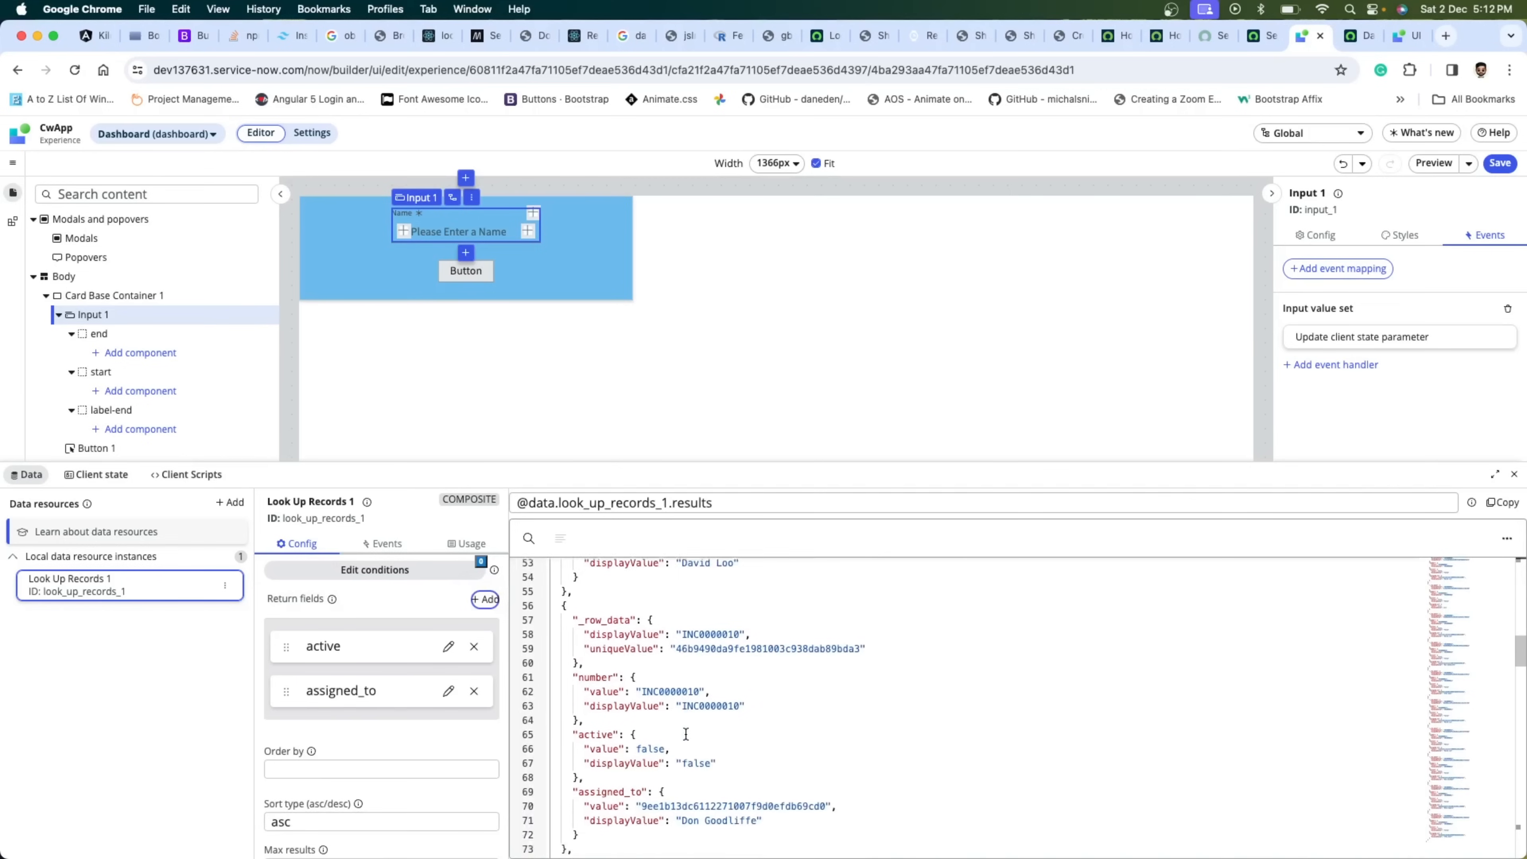
pyautogui.scroll(10, 685, 734)
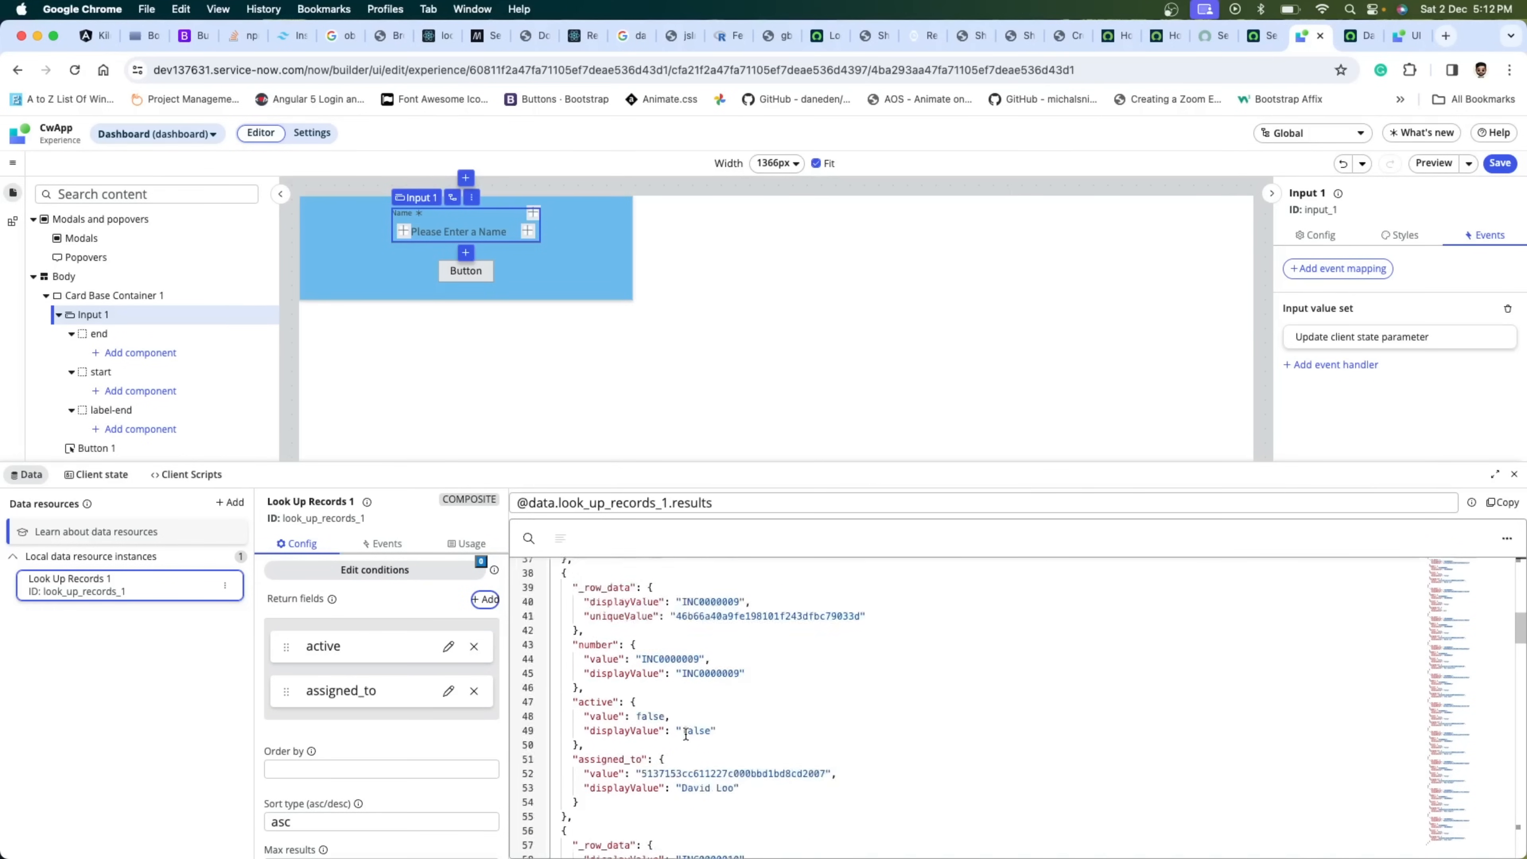
pyautogui.scroll(-3, 383, 727)
pyautogui.scroll(5, 384, 728)
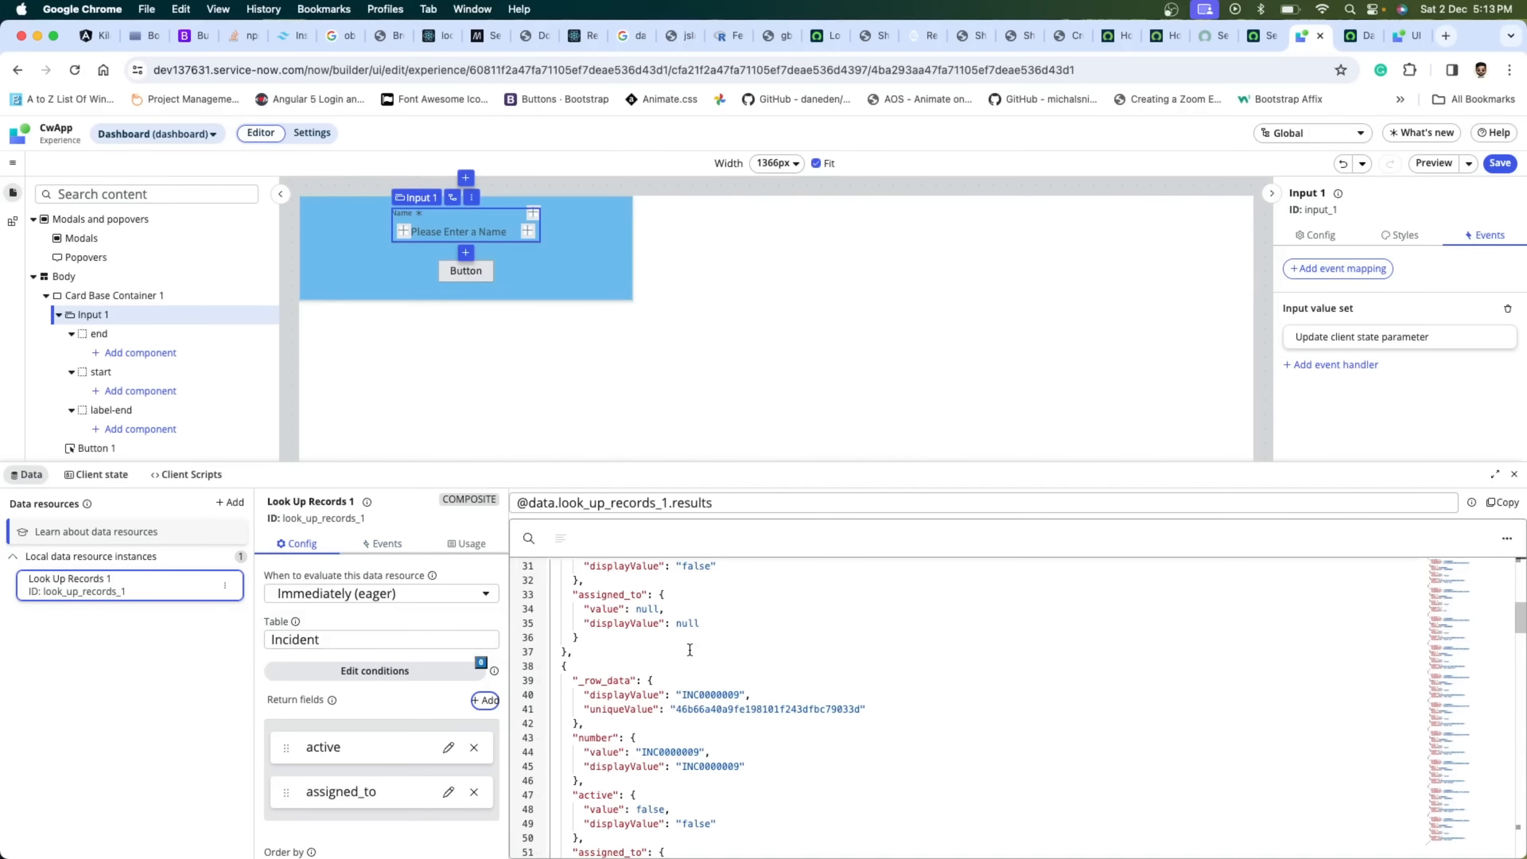
pyautogui.scroll(10, 690, 650)
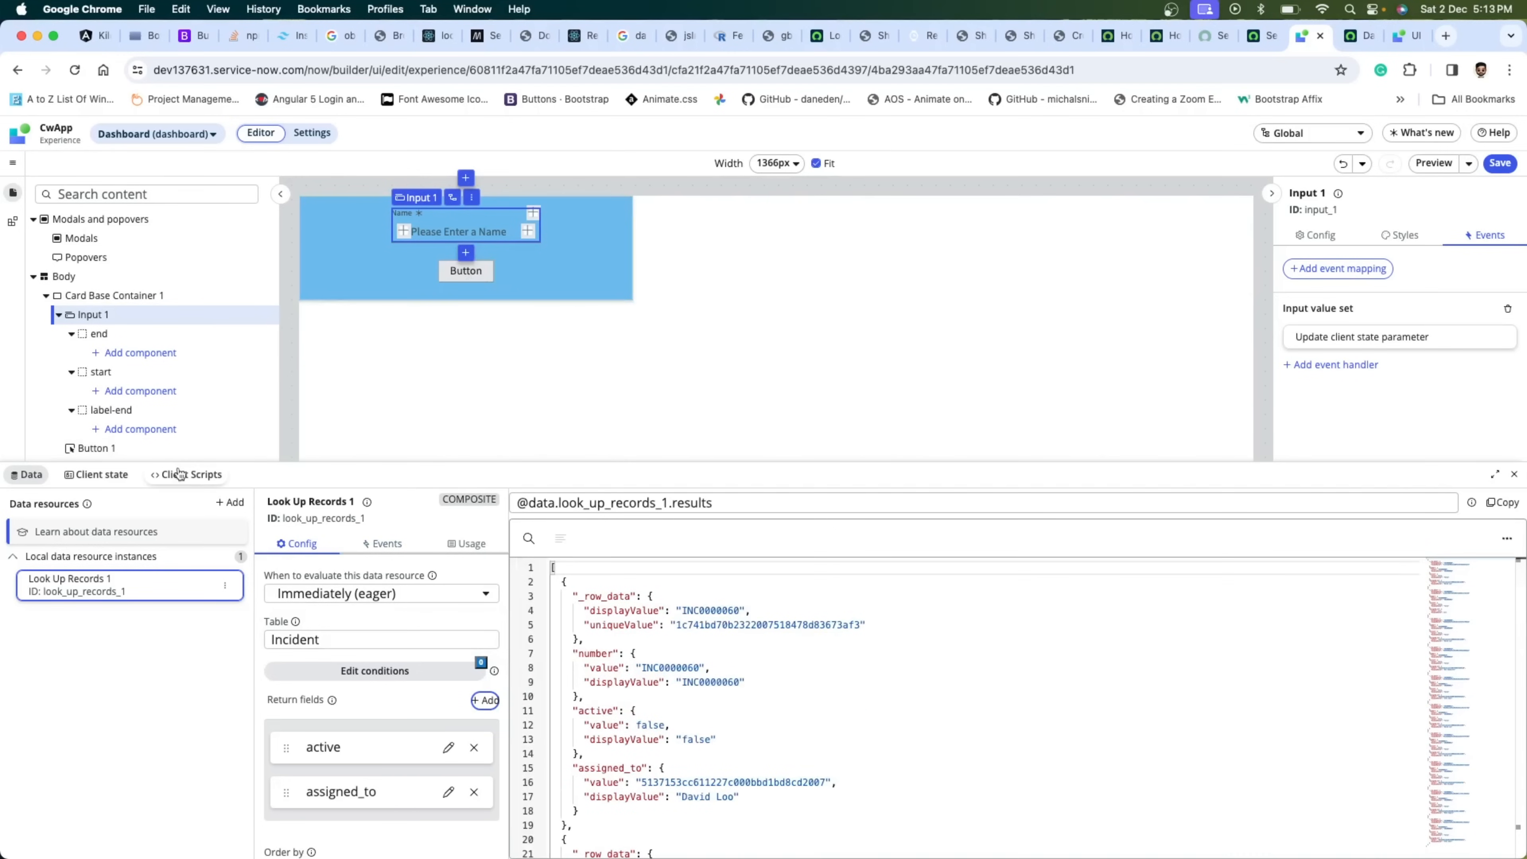
pyautogui.click(719, 504)
pyautogui.moveTo(714, 504); pyautogui.dragTo(531, 504)
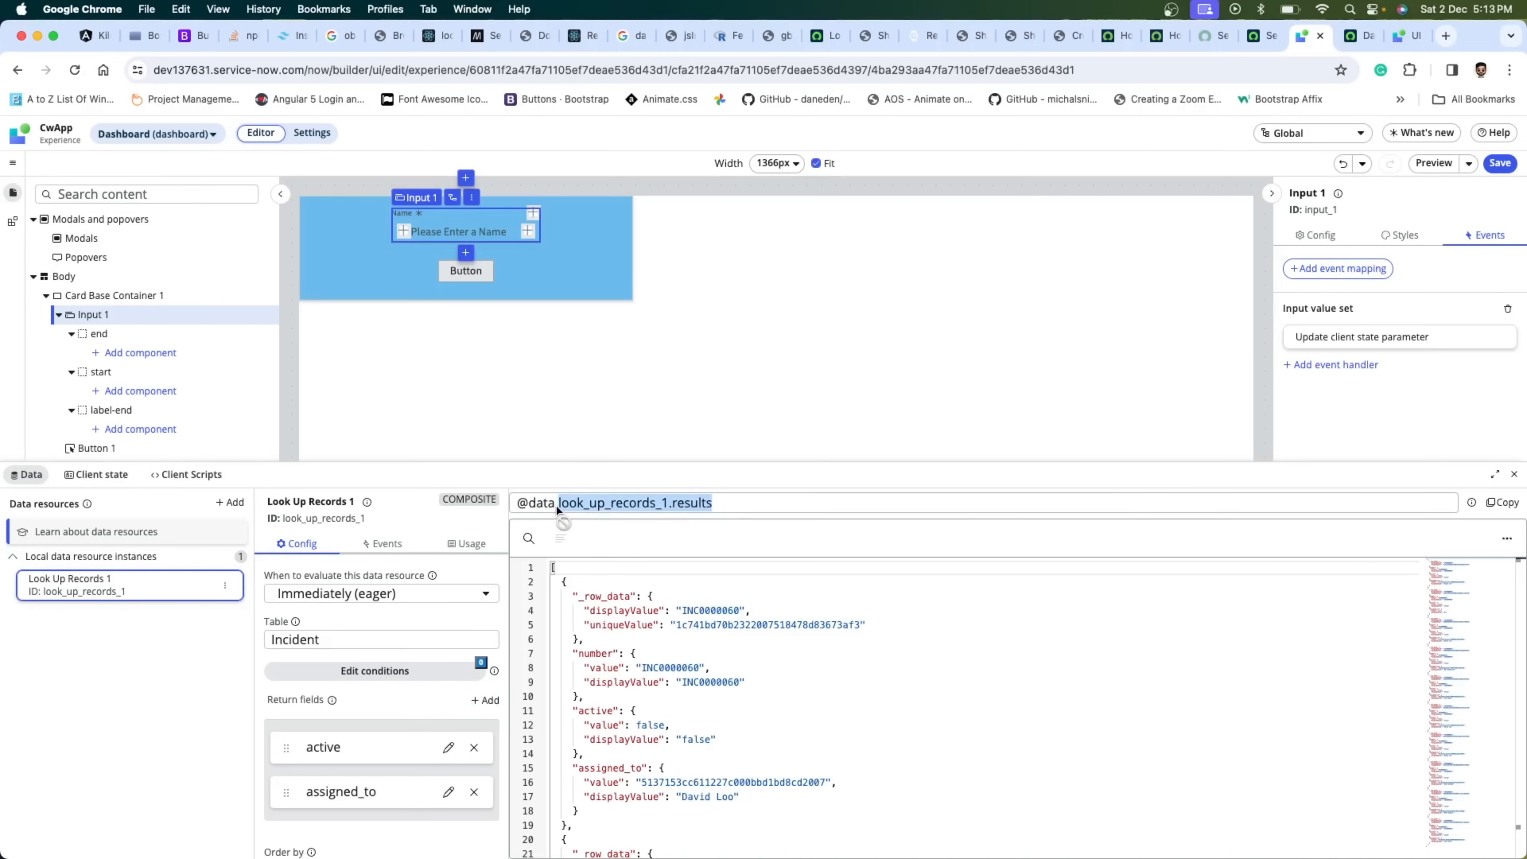
# - In the onSubmitButton client script, replace the name logic with "let userTable = api.data.look_up_records_1.results;"
pyautogui.click(187, 474)
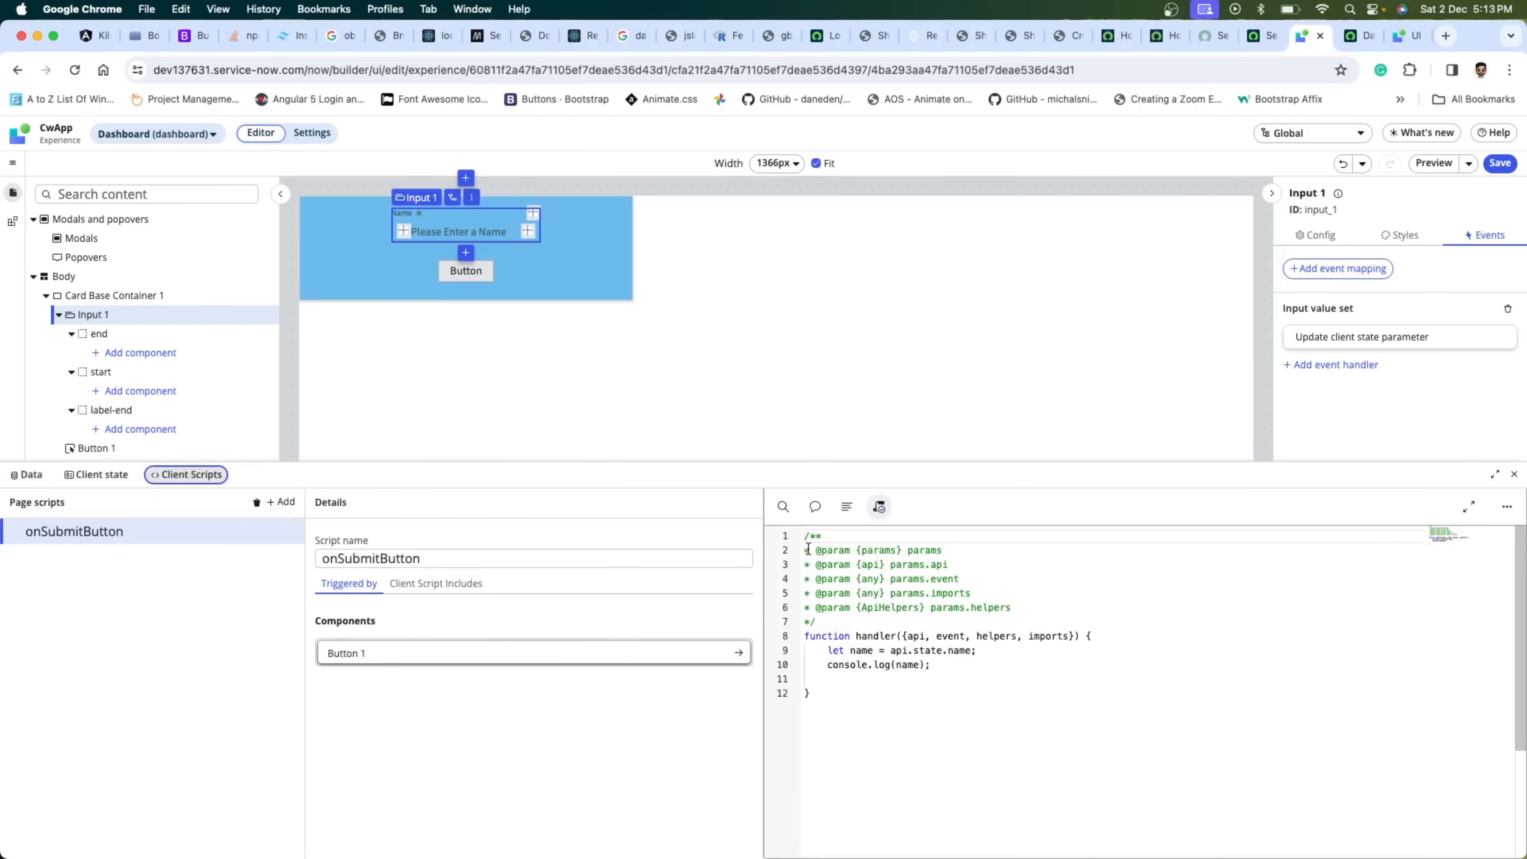
pyautogui.moveTo(932, 664); pyautogui.dragTo(851, 650)
pyautogui.press('BackSpace')
pyautogui.write('userT')
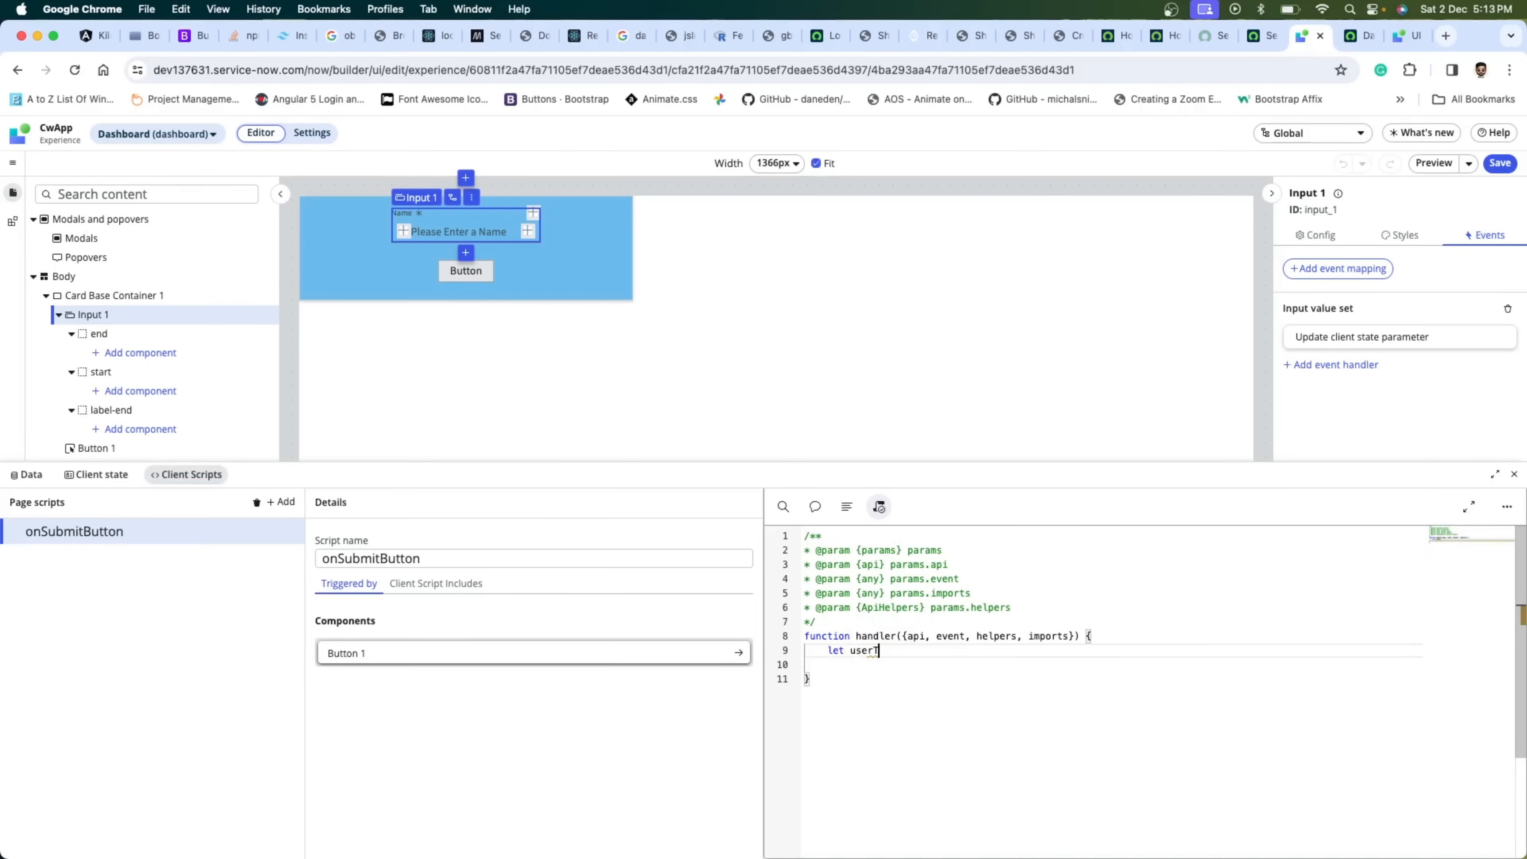
pyautogui.write('able = a')
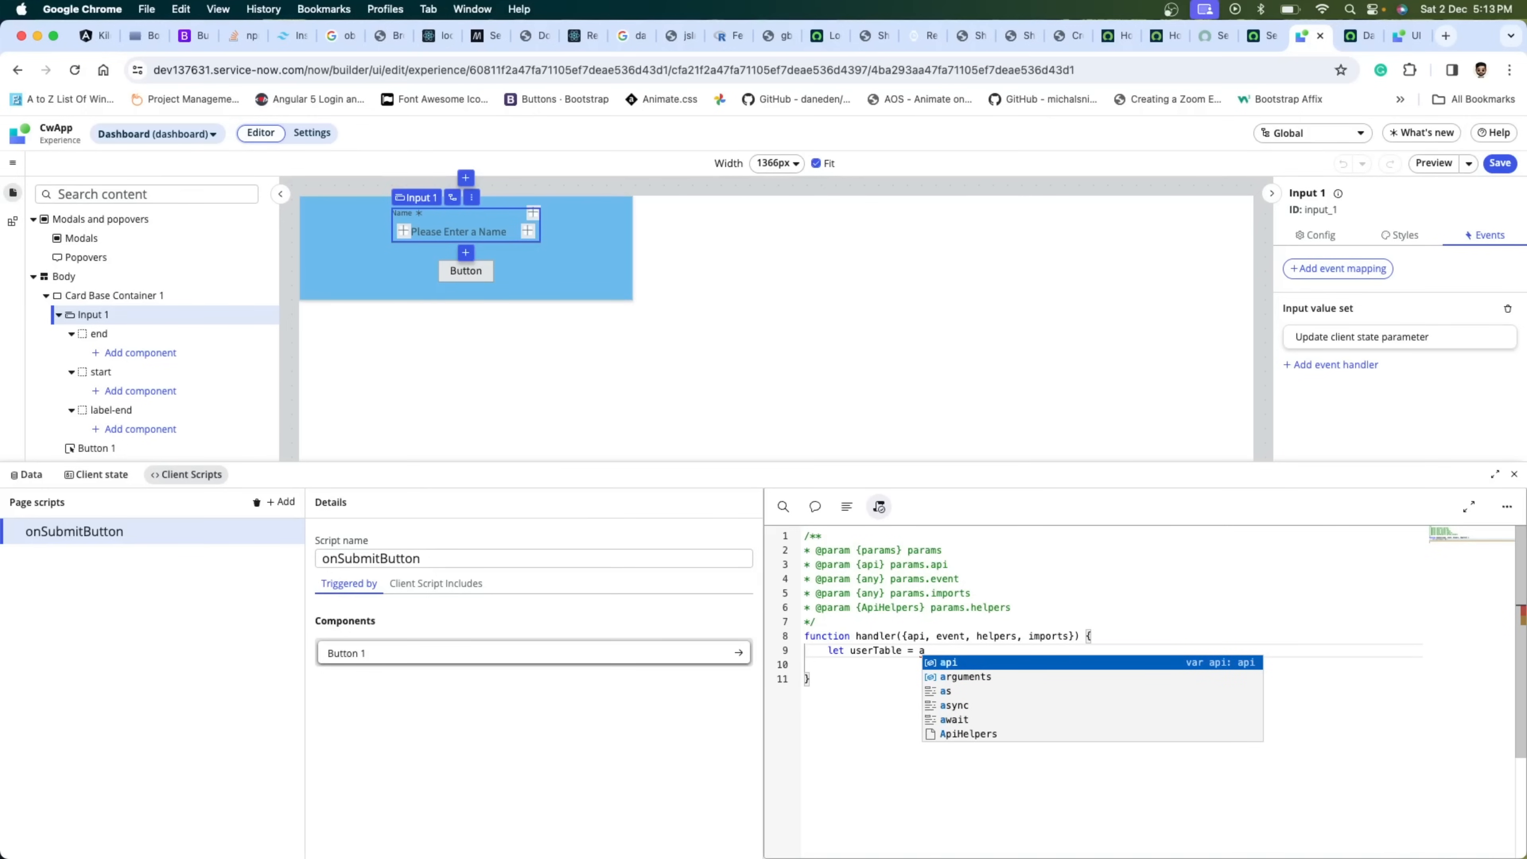
pyautogui.write('pi')
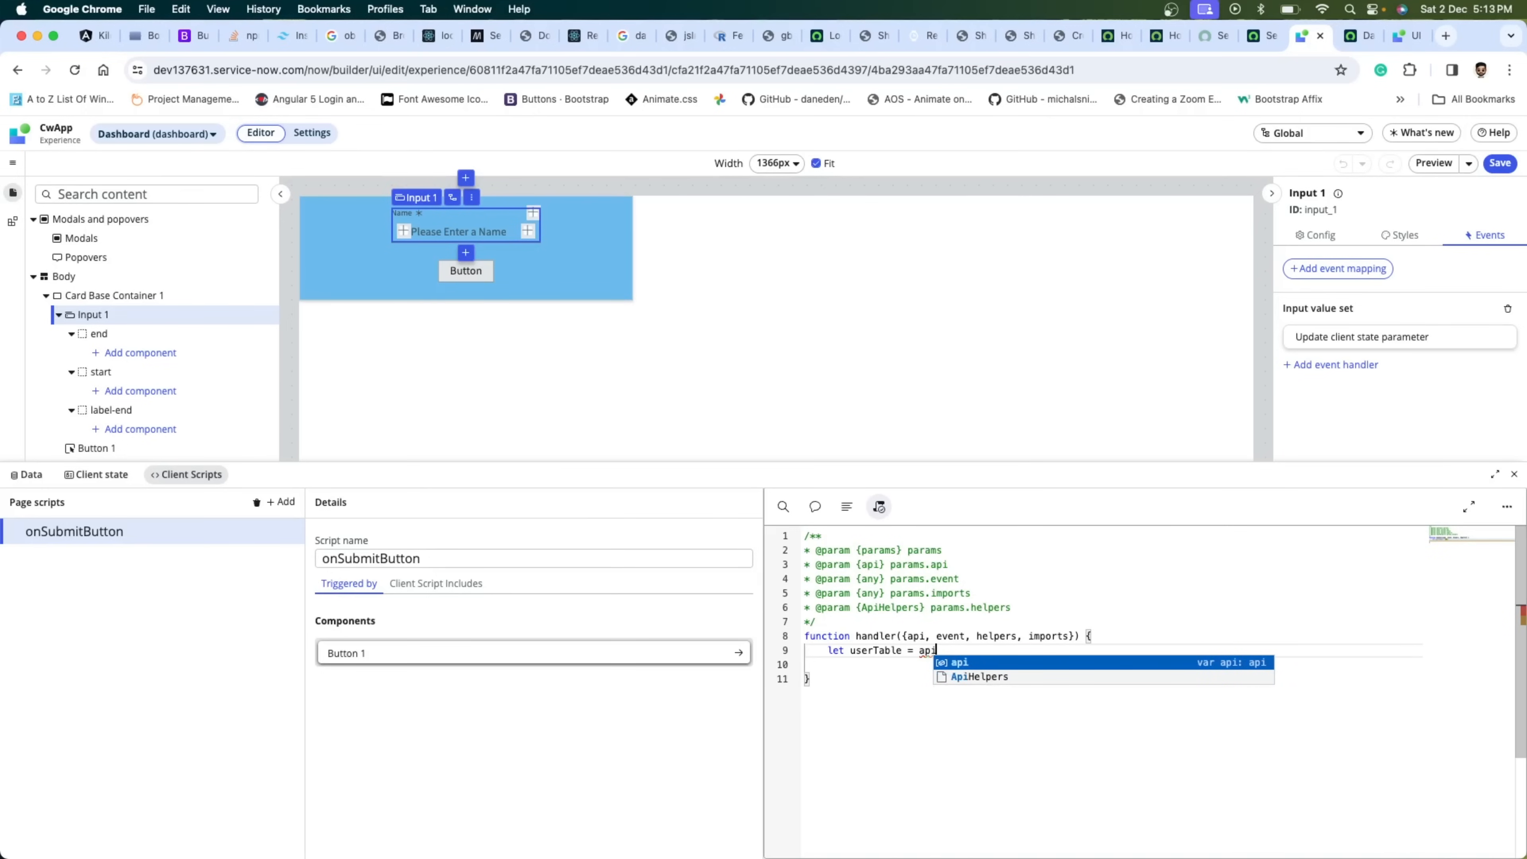
pyautogui.write('.da')
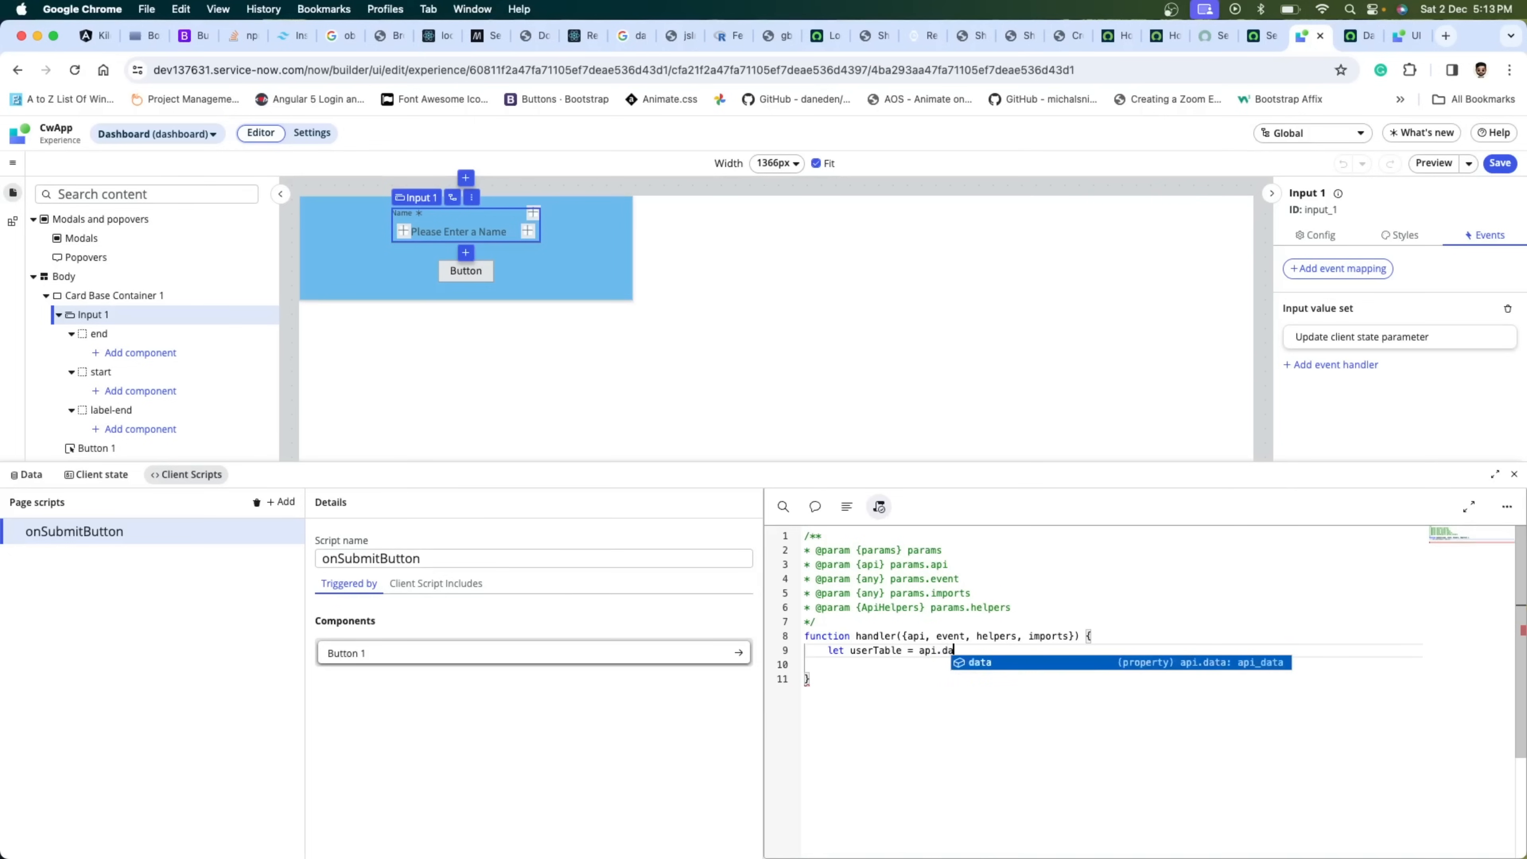
pyautogui.write('ta.')
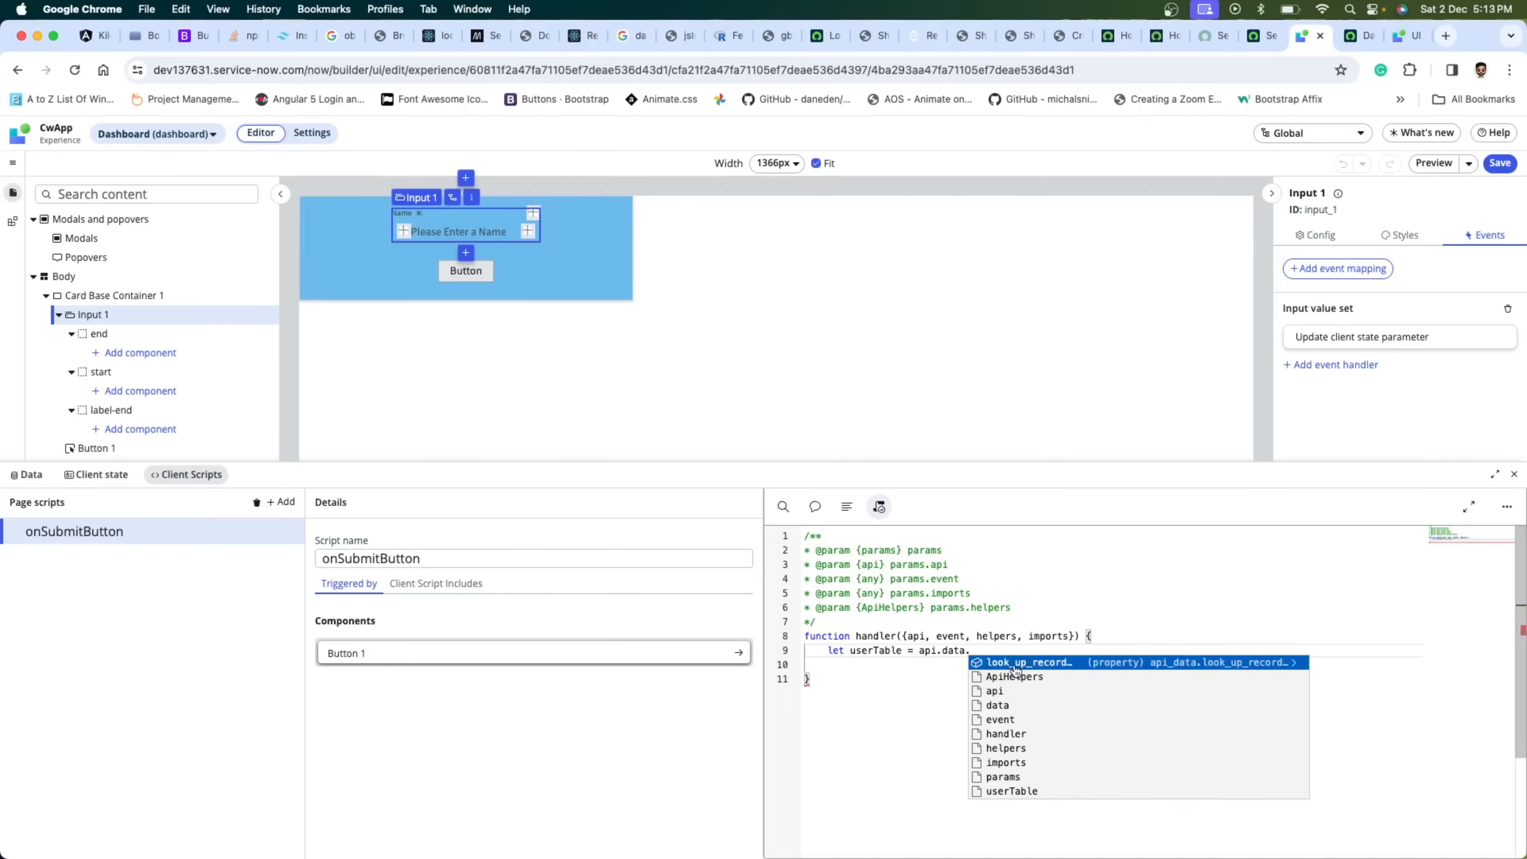
pyautogui.click(1015, 664)
pyautogui.write('.re')
pyautogui.press('Return')
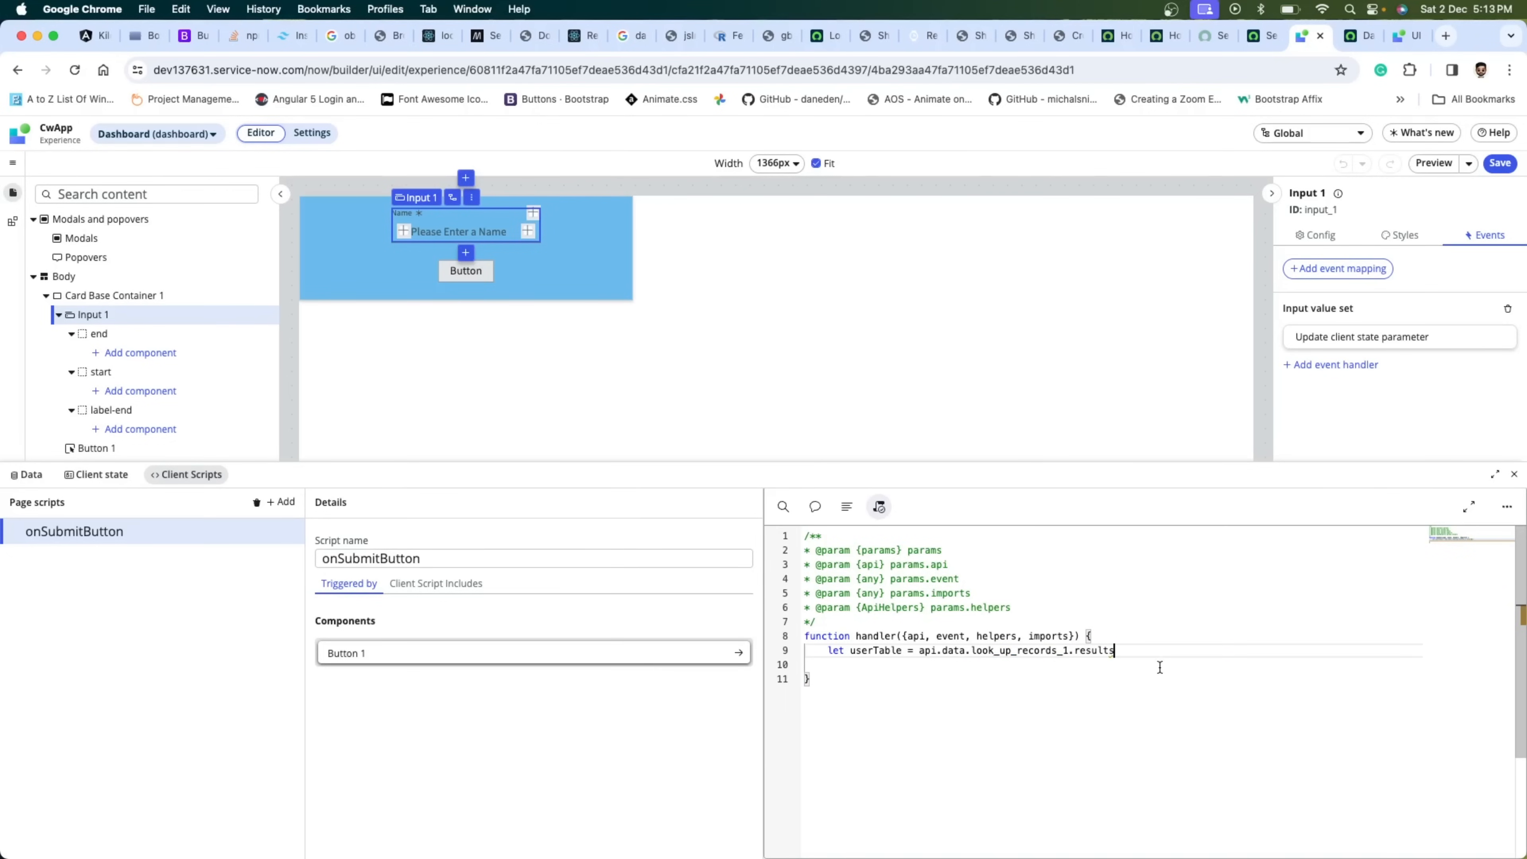
pyautogui.write(';')
pyautogui.press('Return')
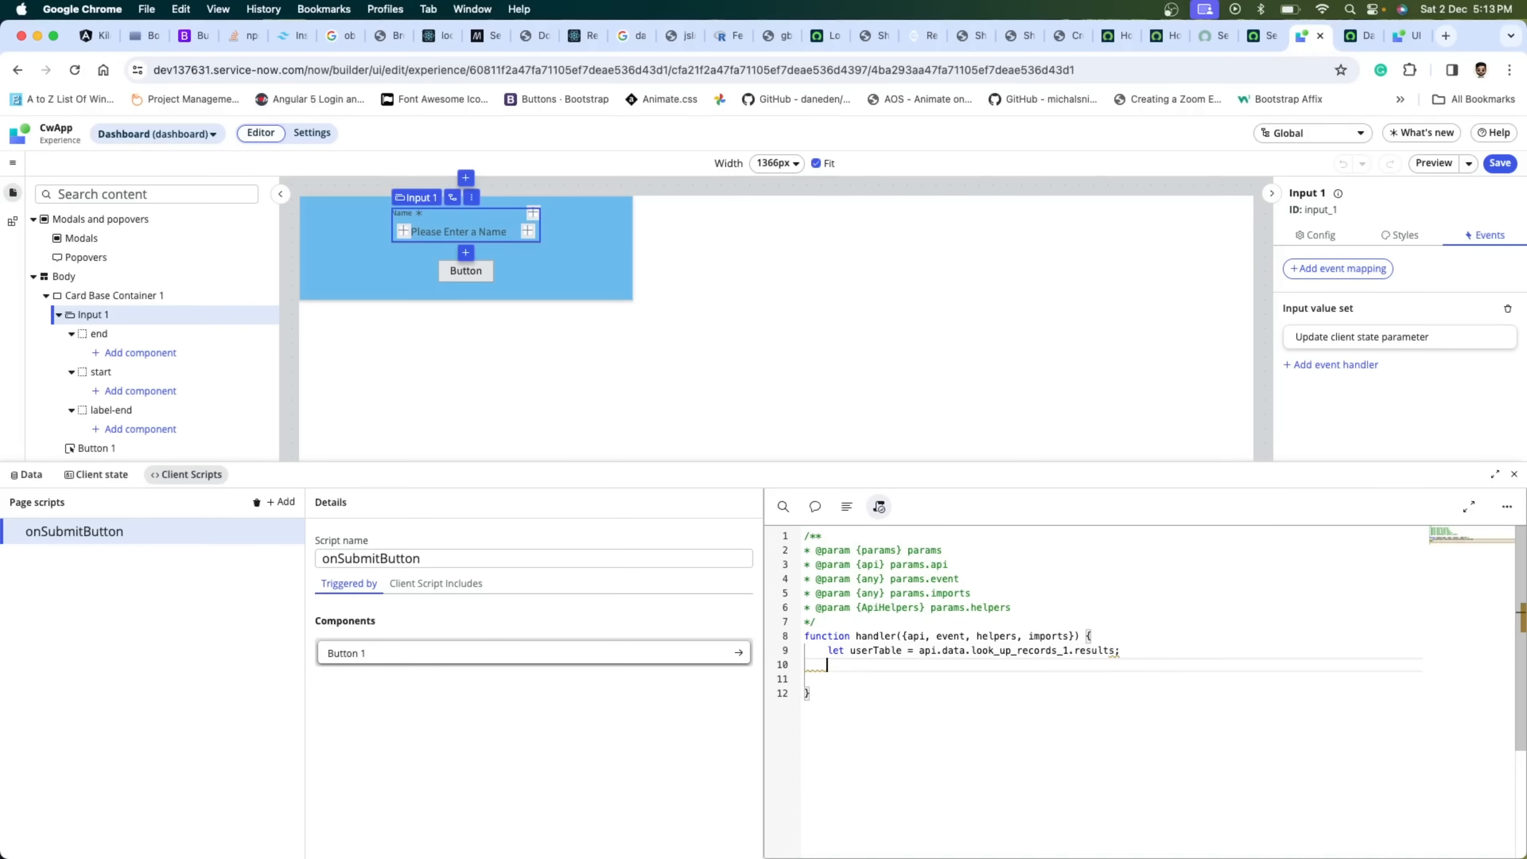
# - Add "console.log(userTable);" to the onSubmitButton script and save the dashboard
pyautogui.write('console.log(')
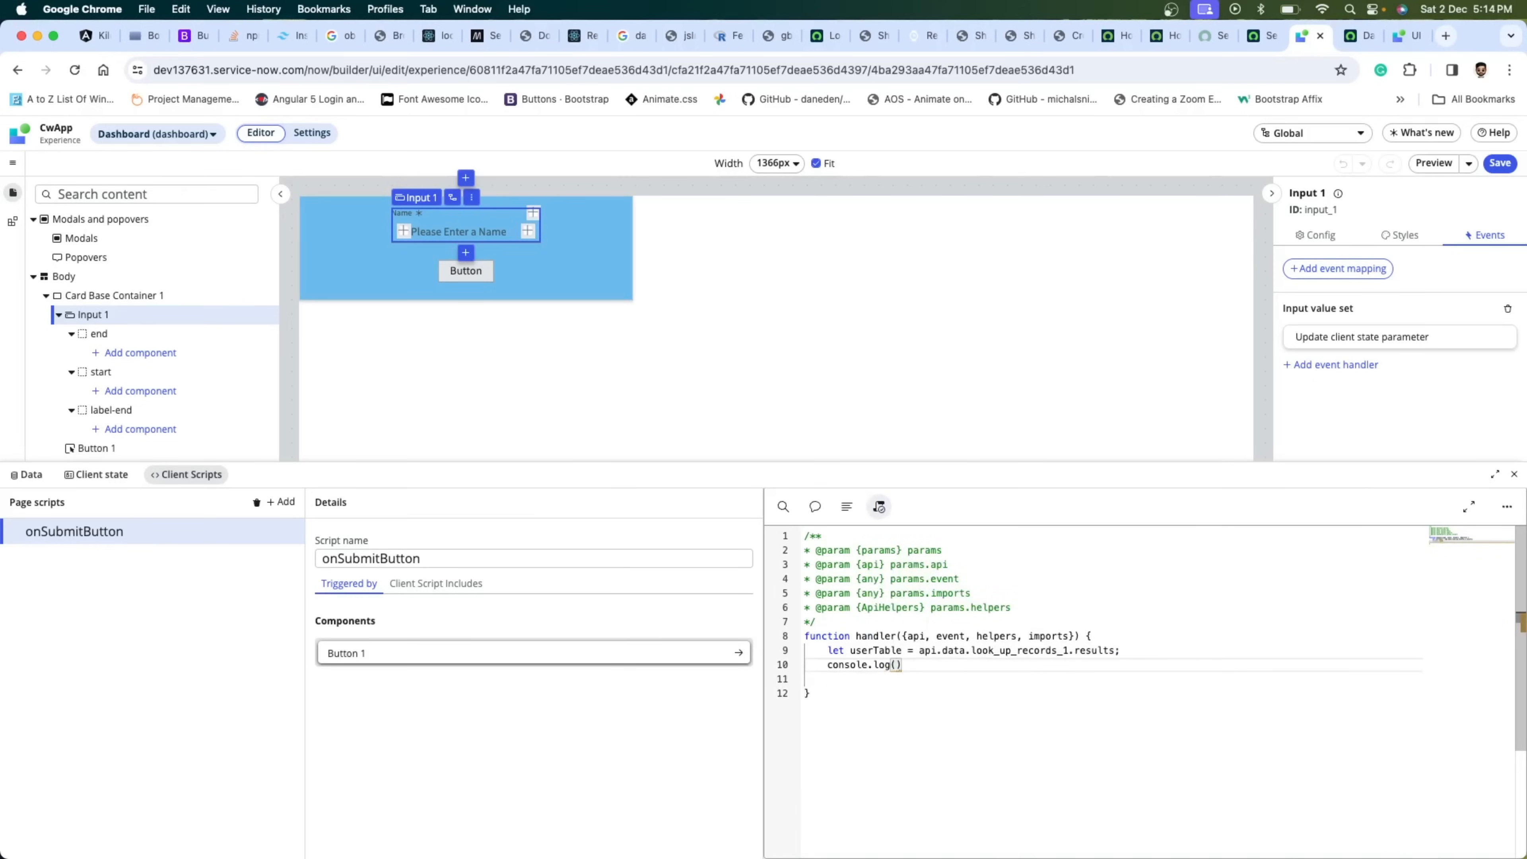
pyautogui.write('userTa')
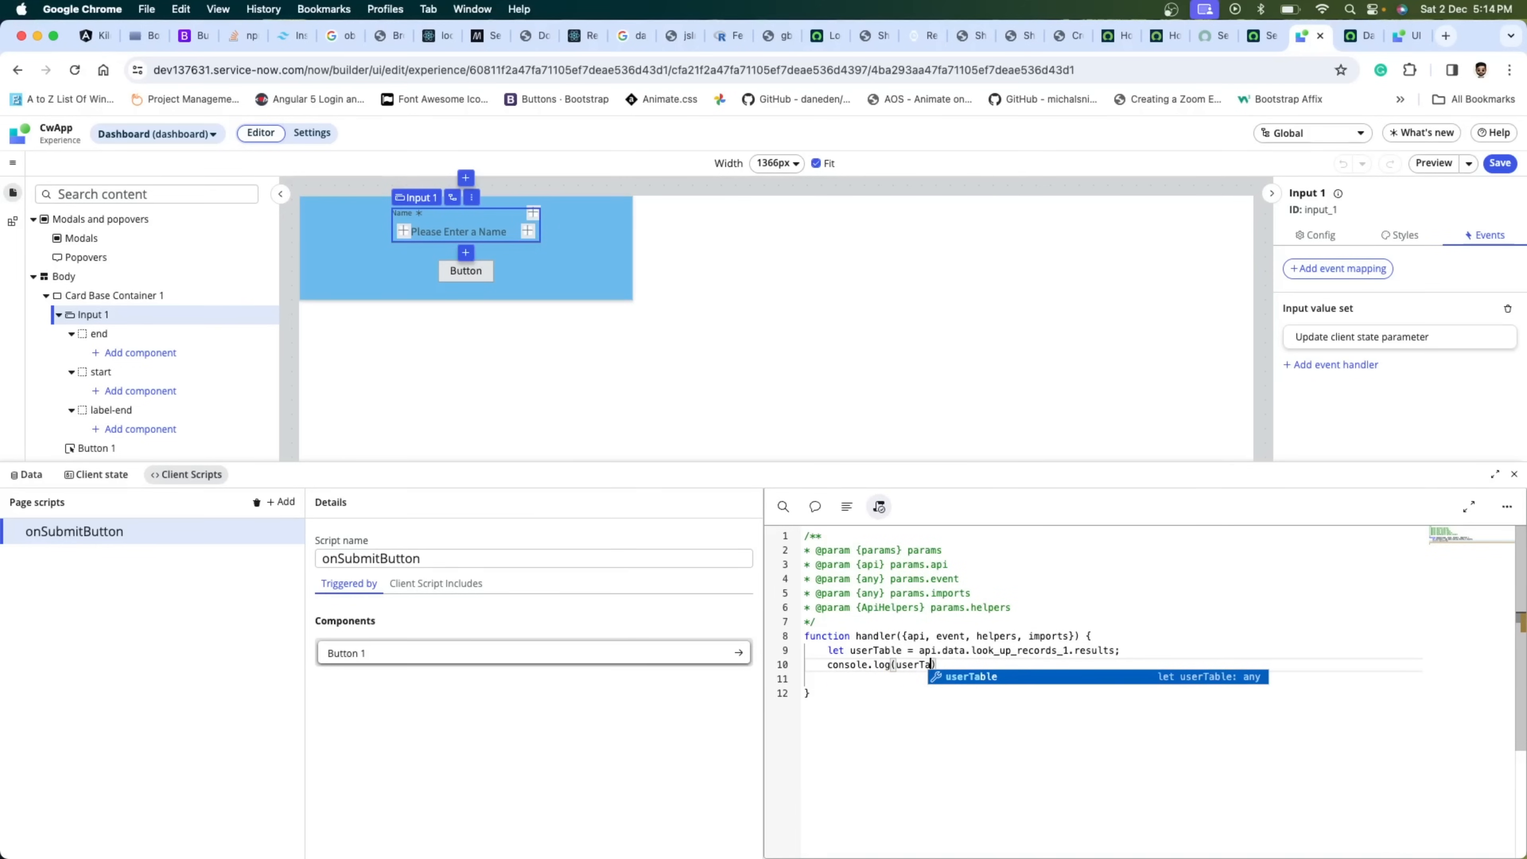
pyautogui.press('Return')
pyautogui.click(1047, 667)
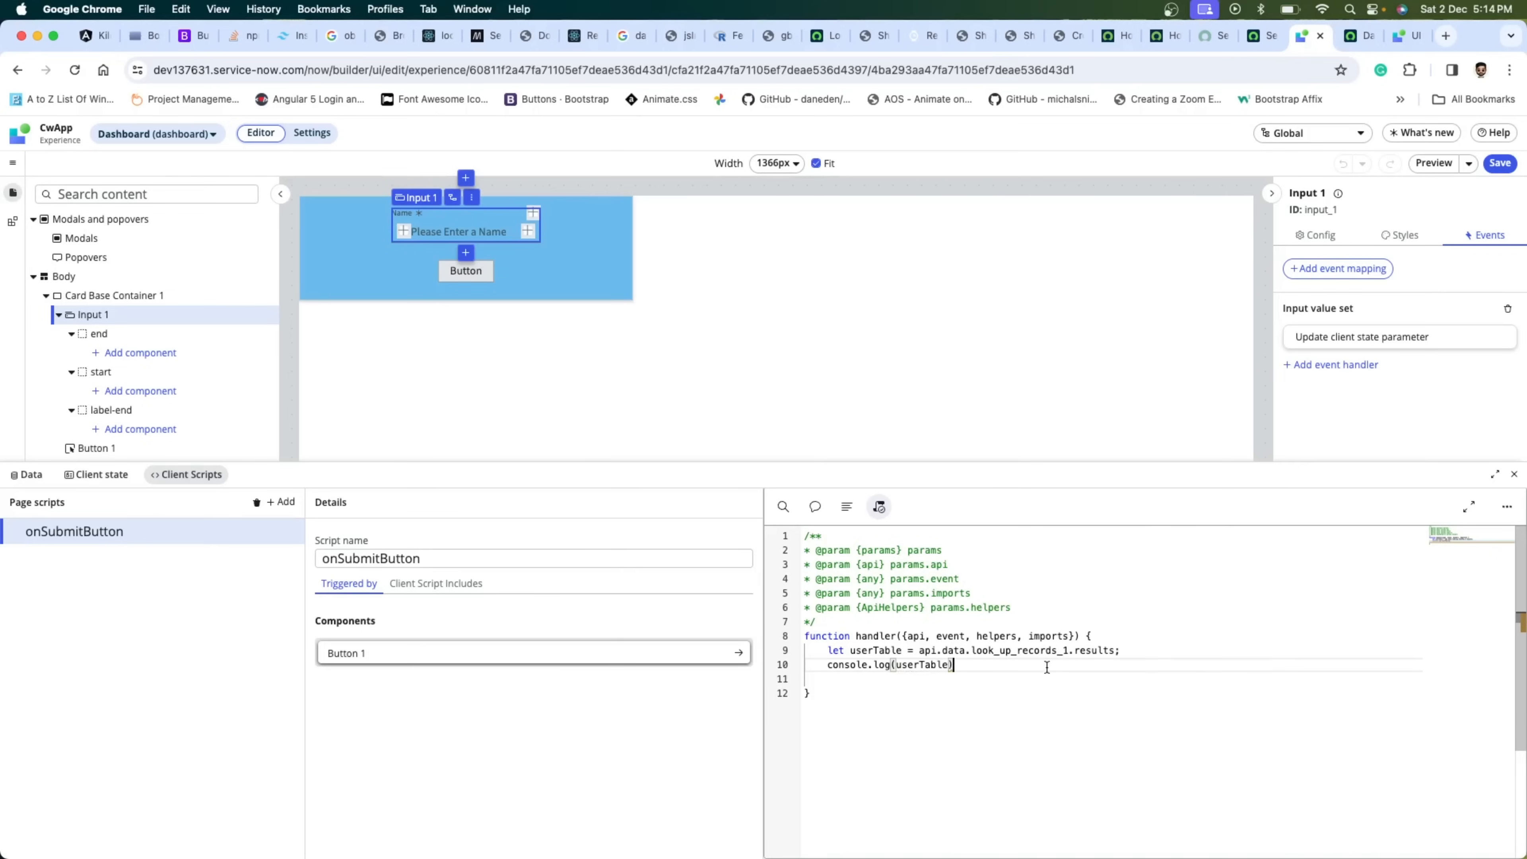
pyautogui.write(';')
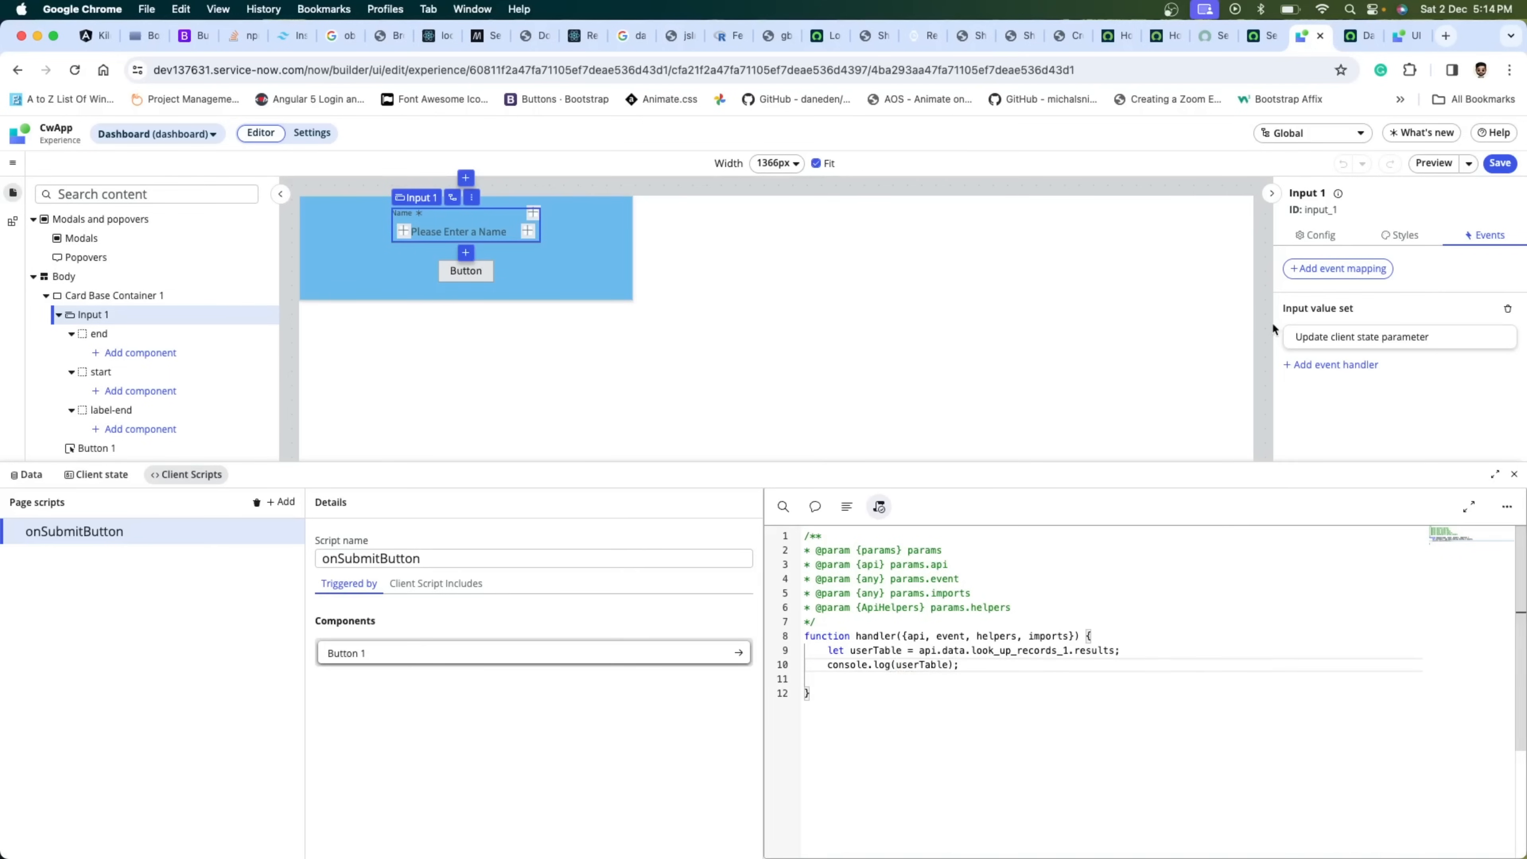
pyautogui.click(1499, 166)
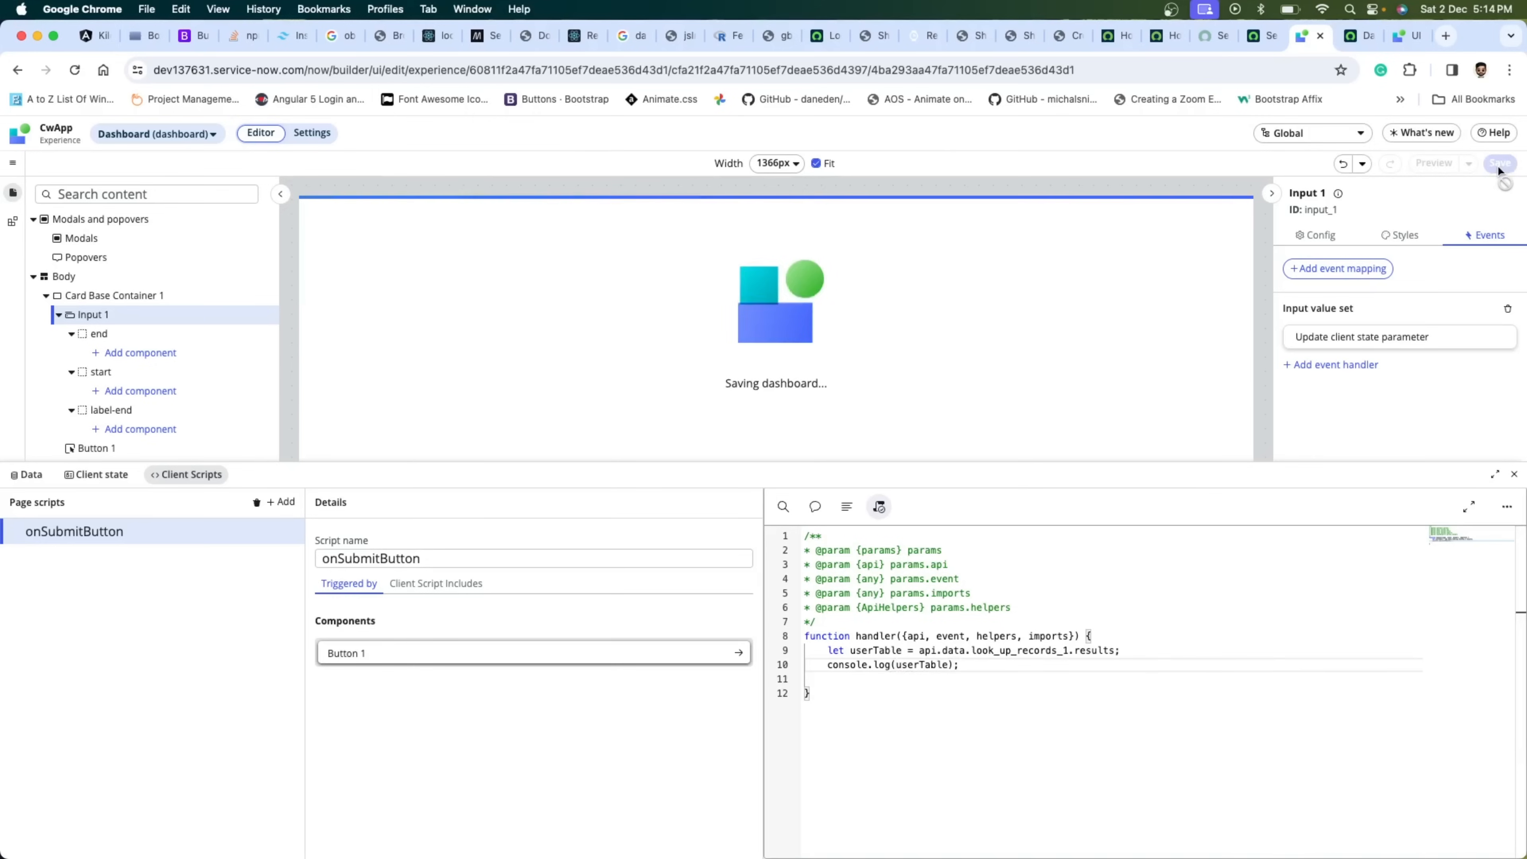
# - Reload the live dashboard page, trigger its button with a cleared browser console, and inspect the logged records array
pyautogui.click(1353, 37)
pyautogui.press('cmd+r')
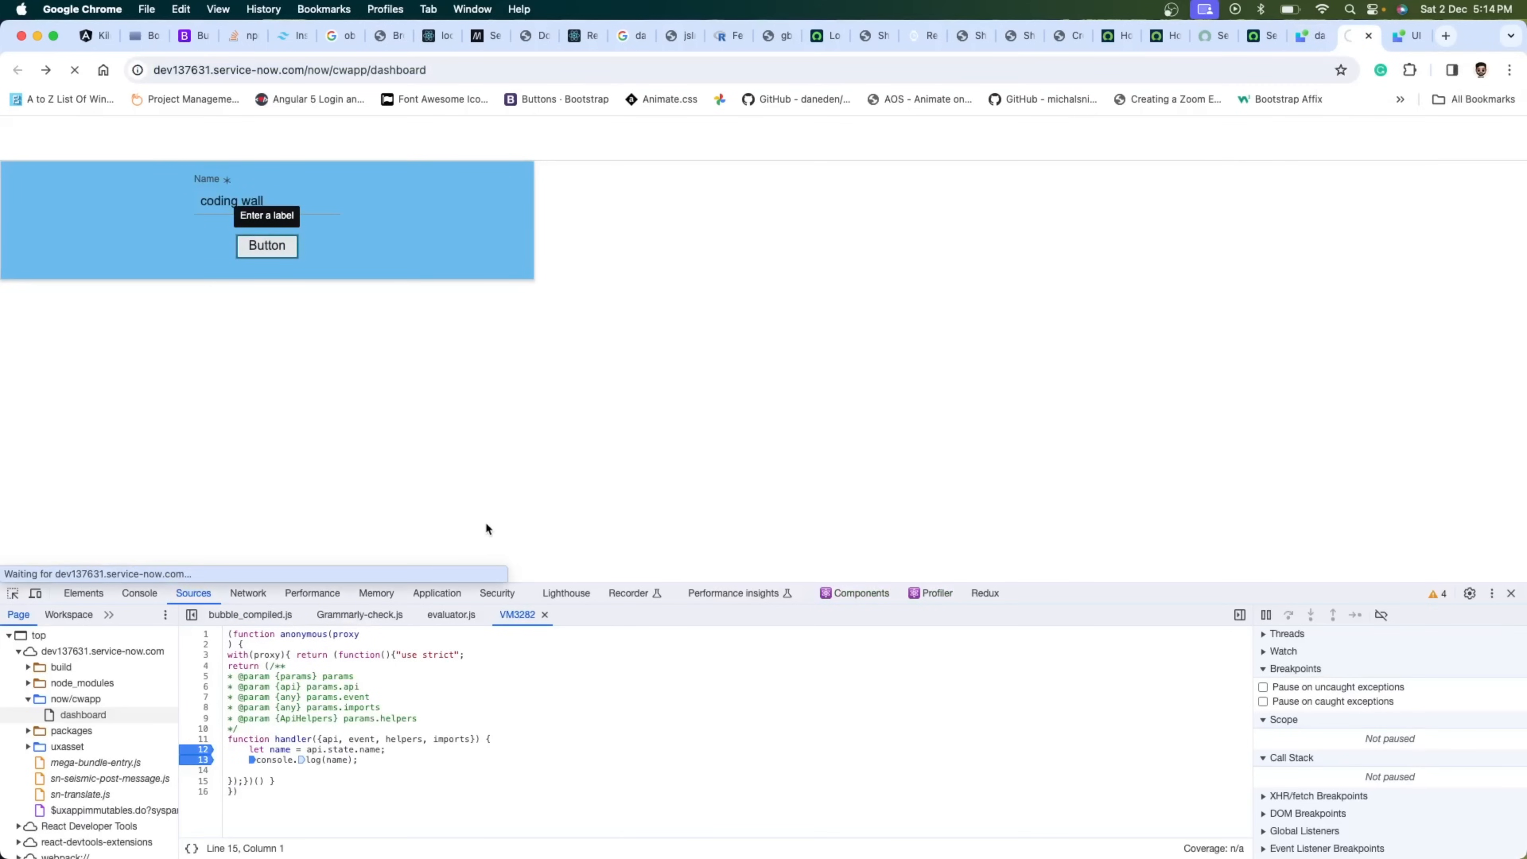
pyautogui.click(132, 592)
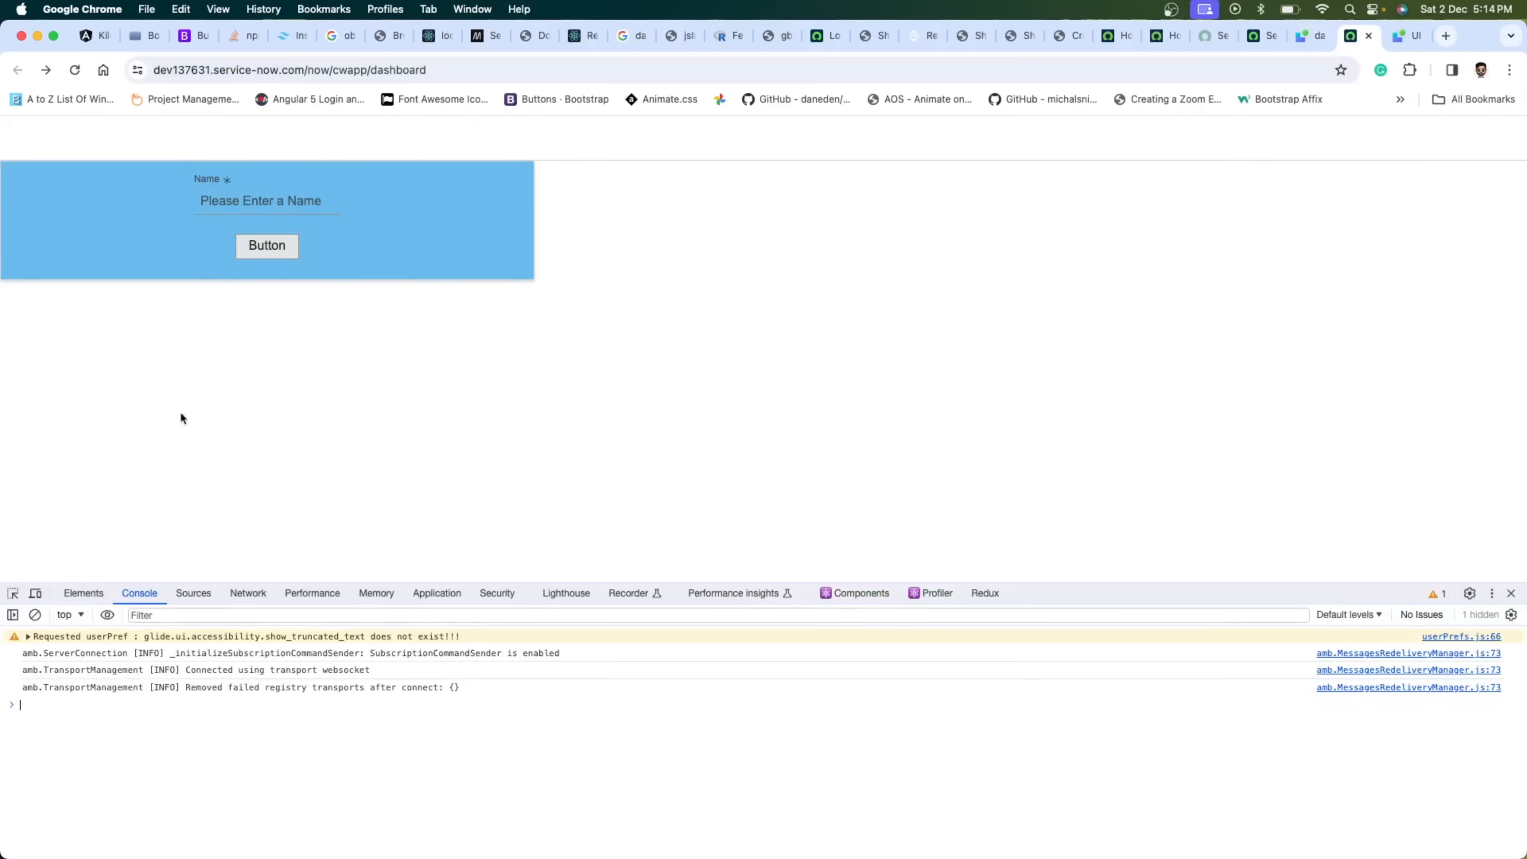
pyautogui.click(35, 614)
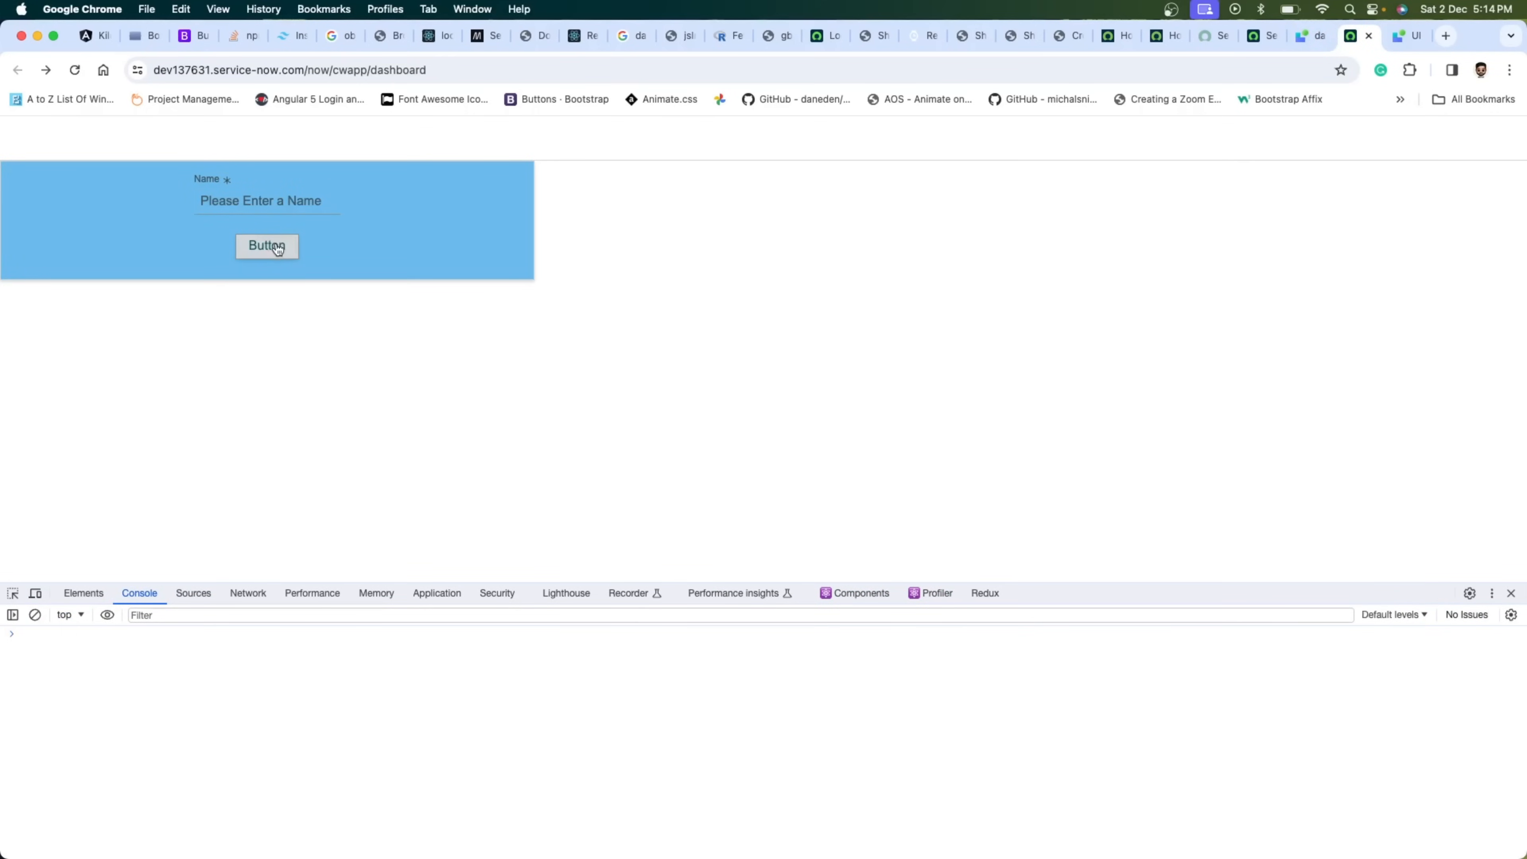
pyautogui.click(277, 248)
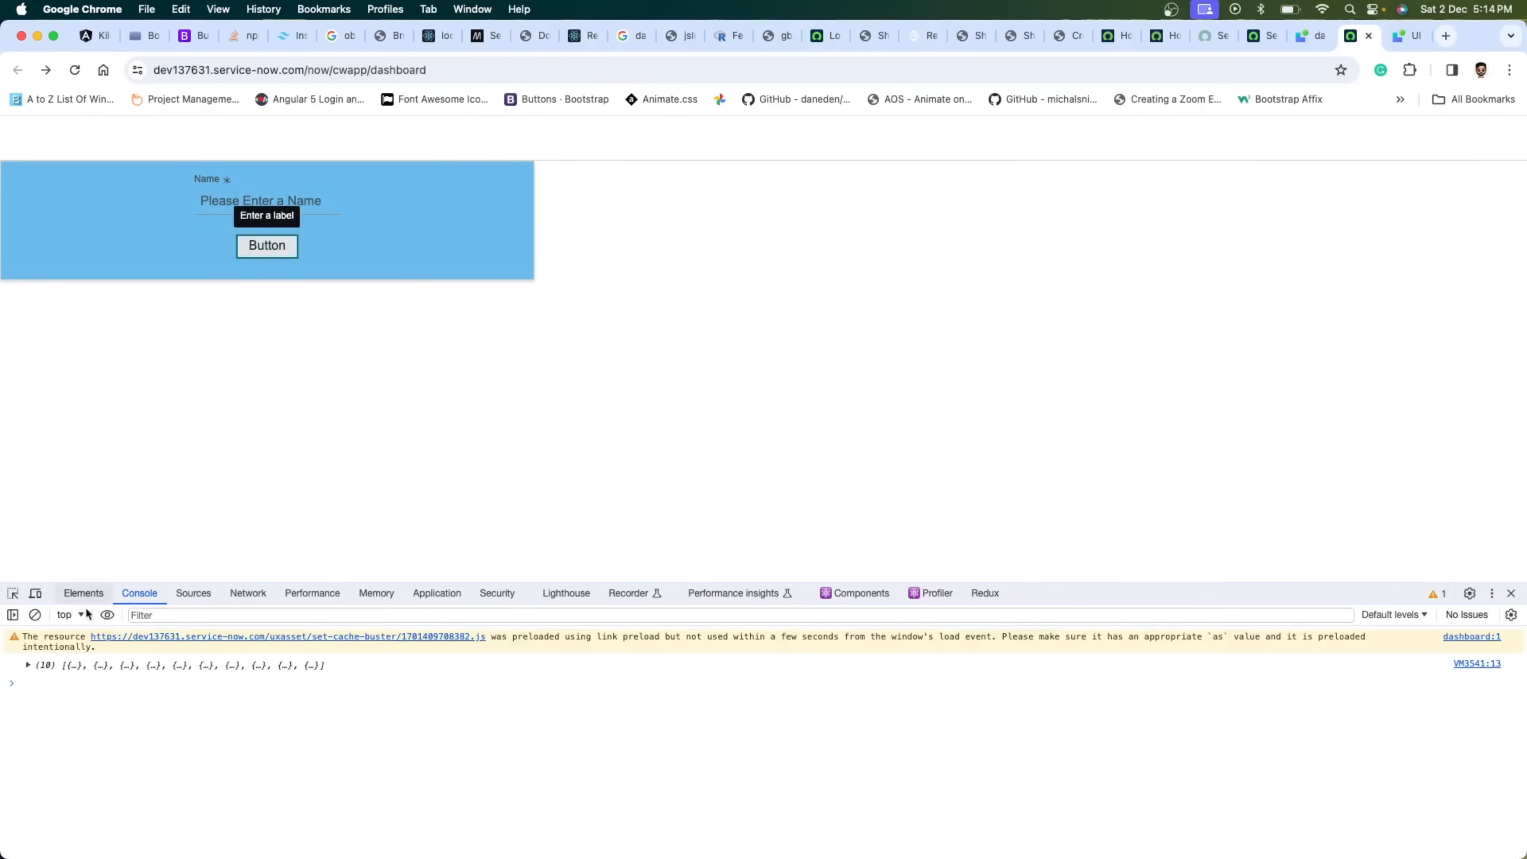
pyautogui.click(28, 665)
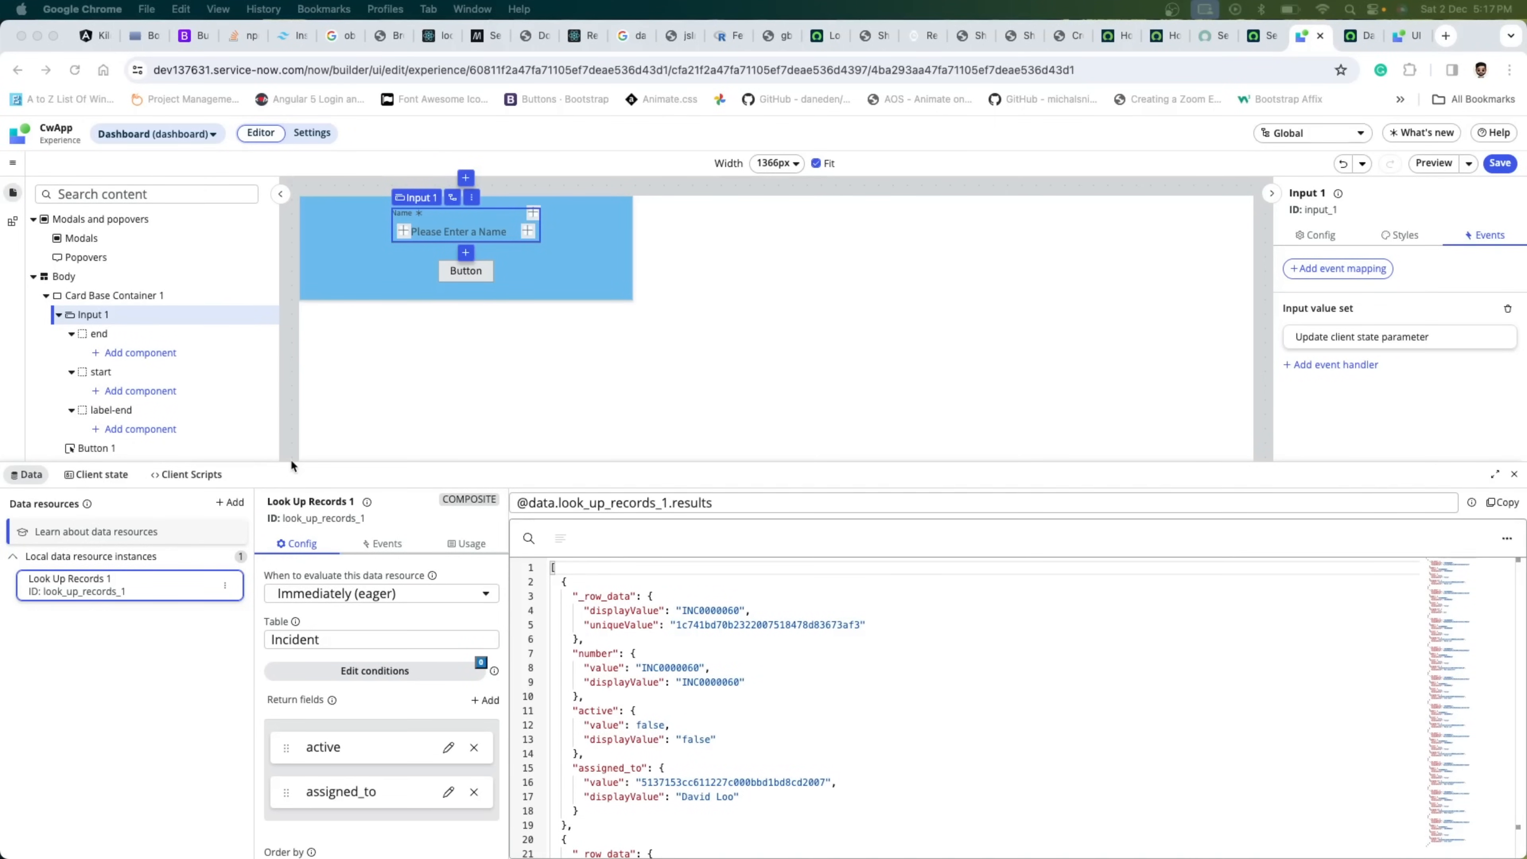
# - Look through the Look Up Records results to the end and check the data resource's evaluation timing options
pyautogui.scroll(-10, 676, 721)
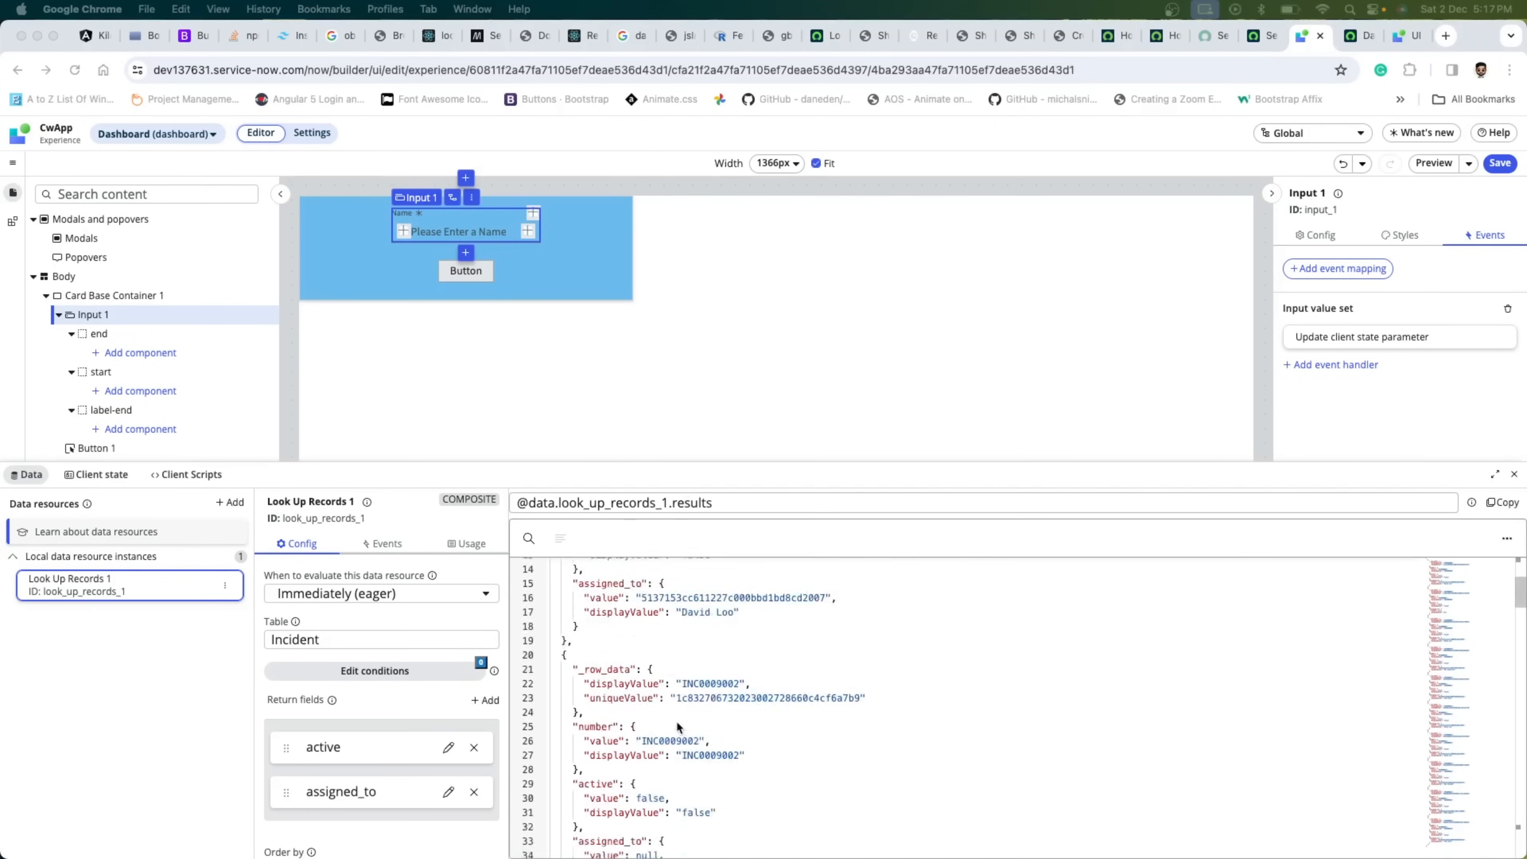
pyautogui.scroll(-19, 676, 721)
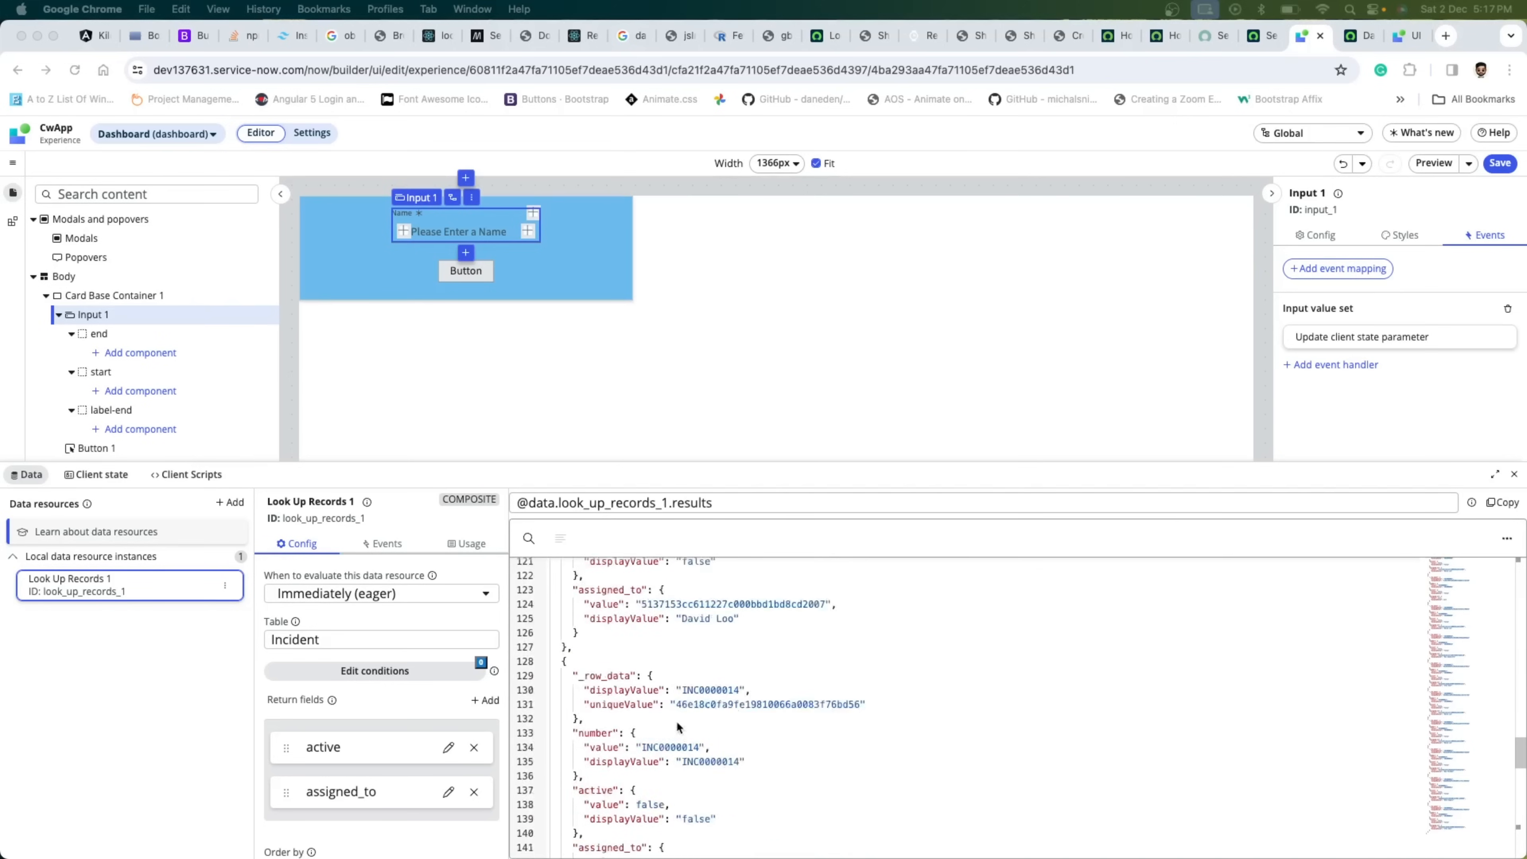
pyautogui.scroll(-7, 677, 721)
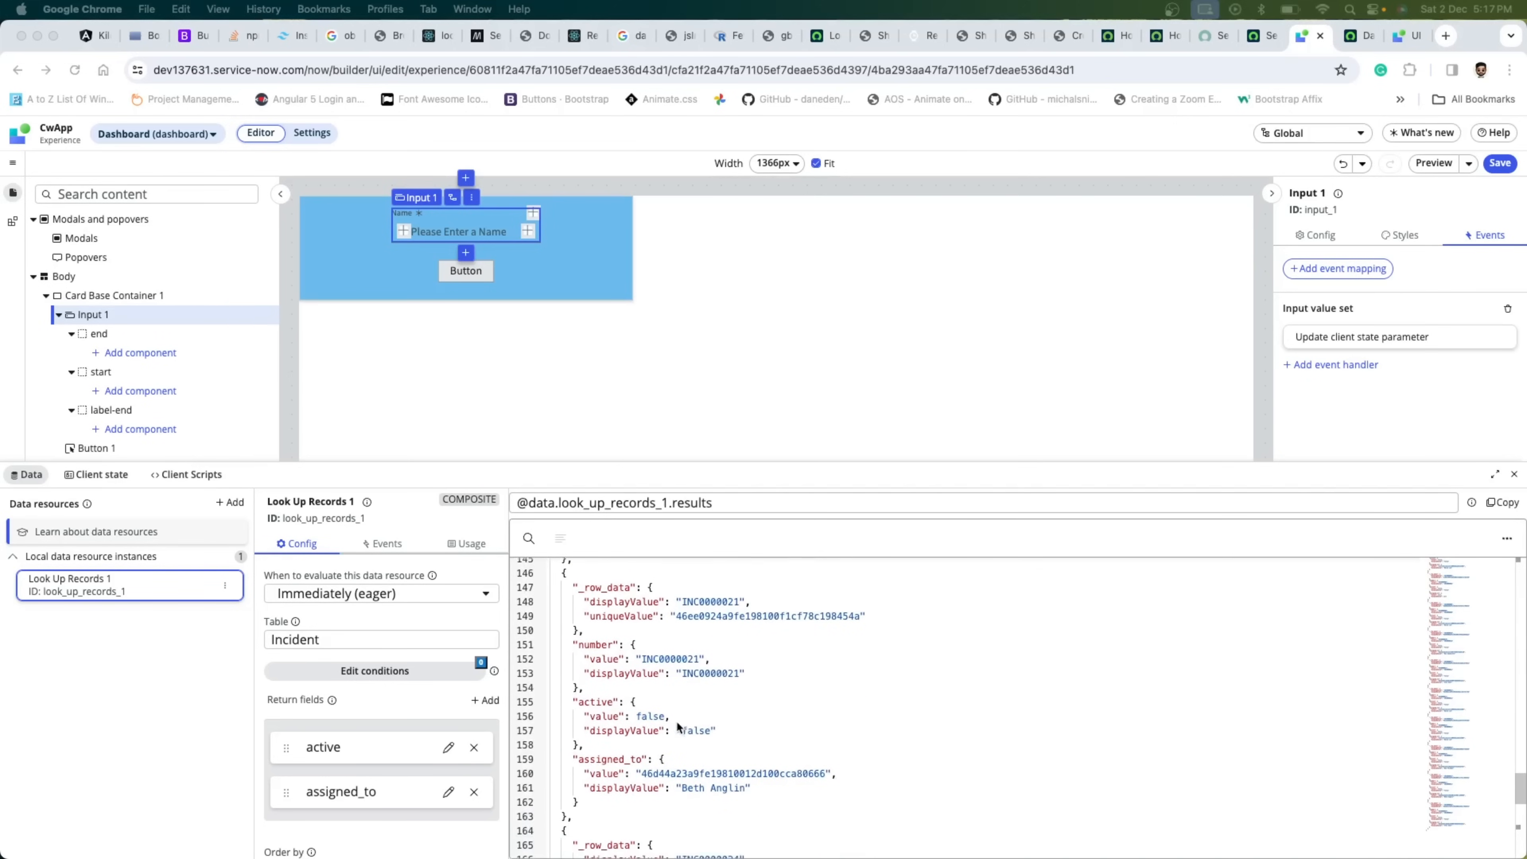
pyautogui.click(473, 594)
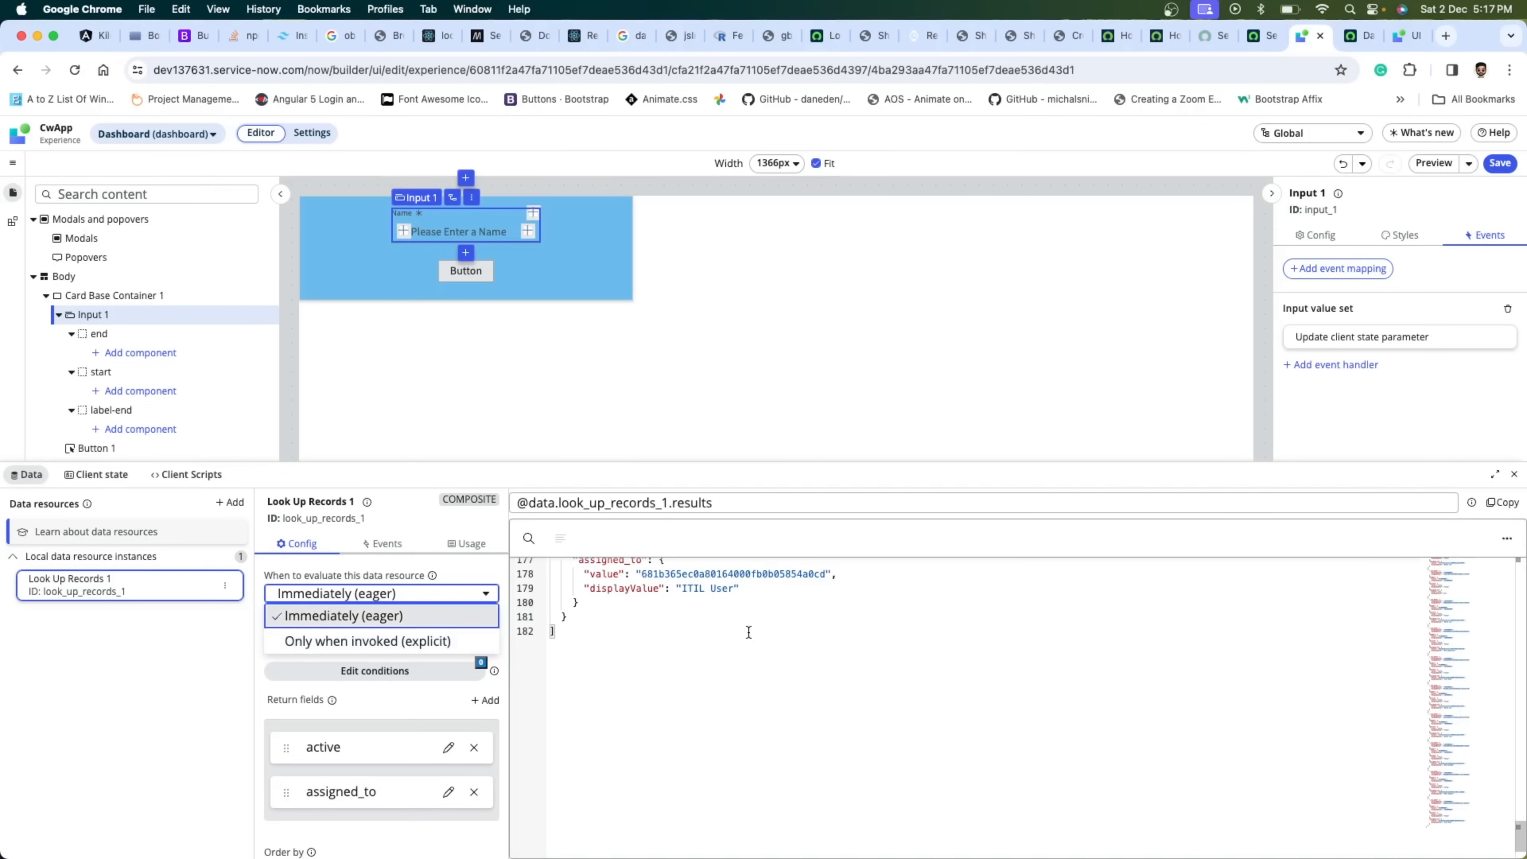
pyautogui.click(603, 627)
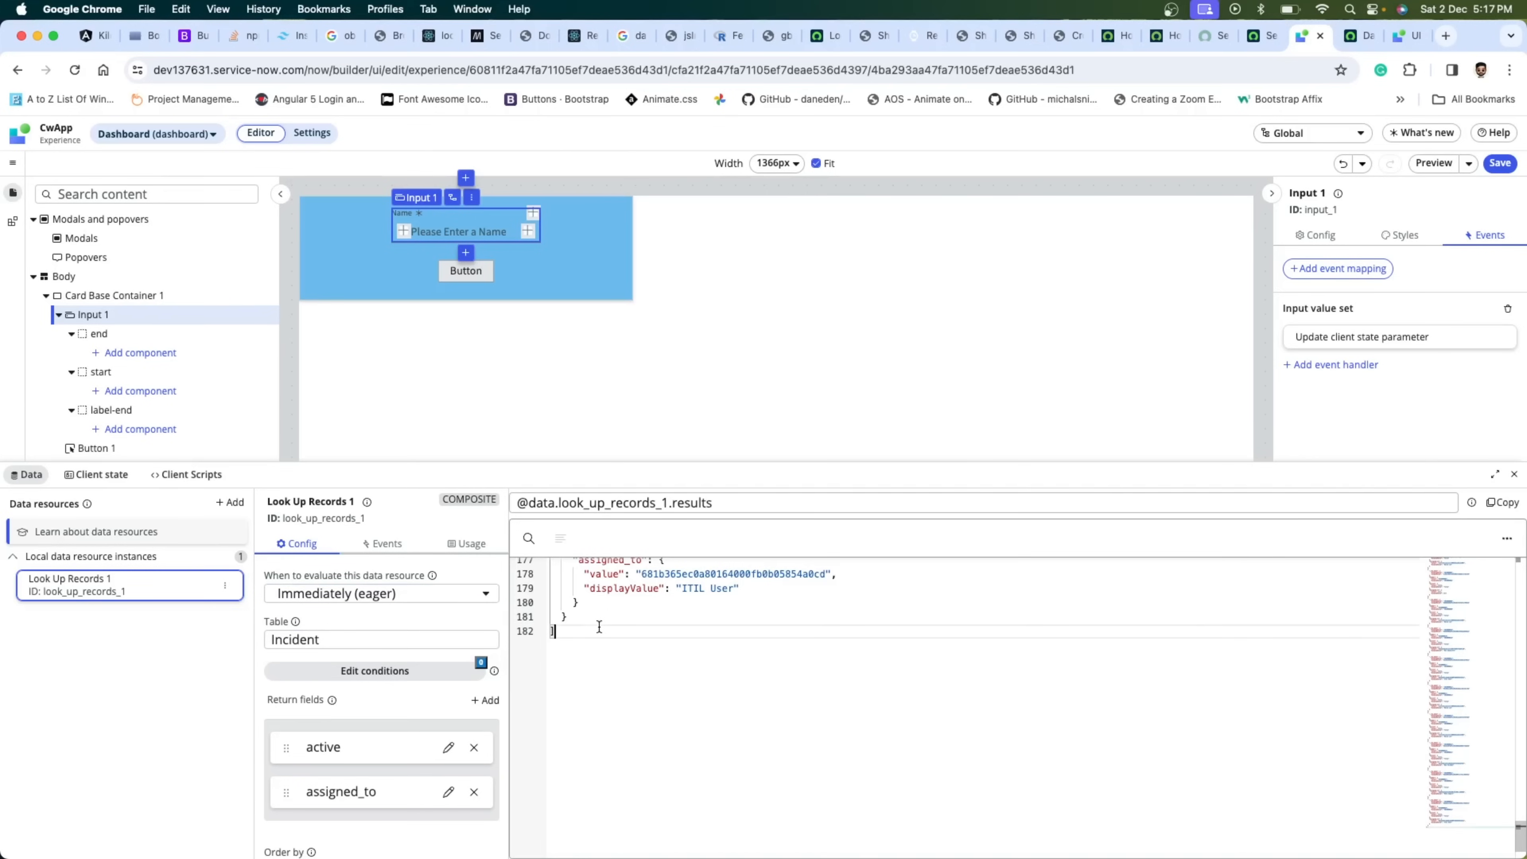
# - Check the data resource's available events and the handlers offered for Data Fetch Succeeded, then close the data resources view without adding one
pyautogui.click(385, 543)
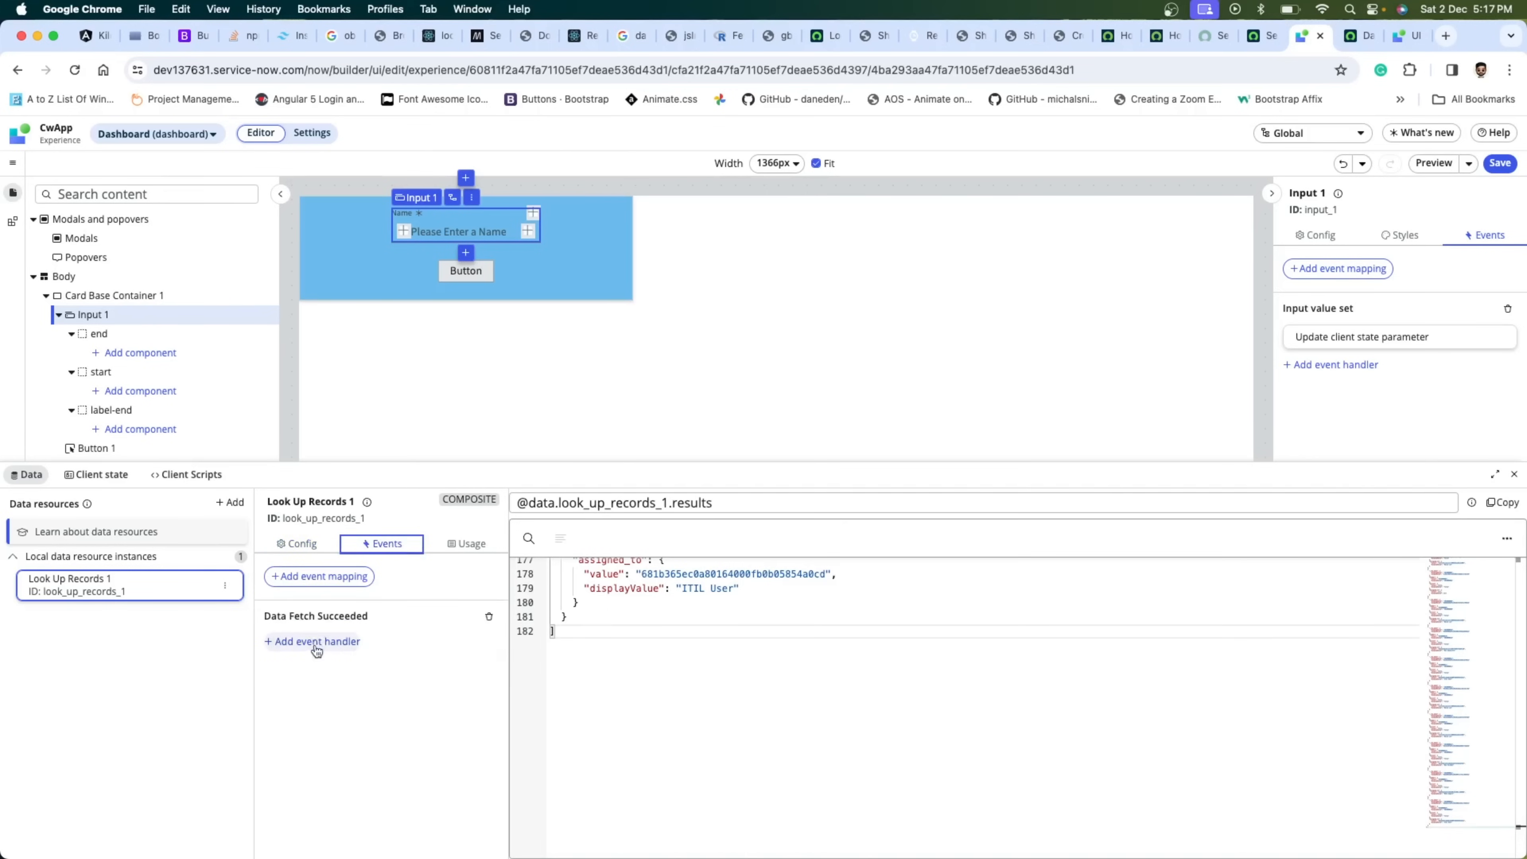
pyautogui.click(318, 576)
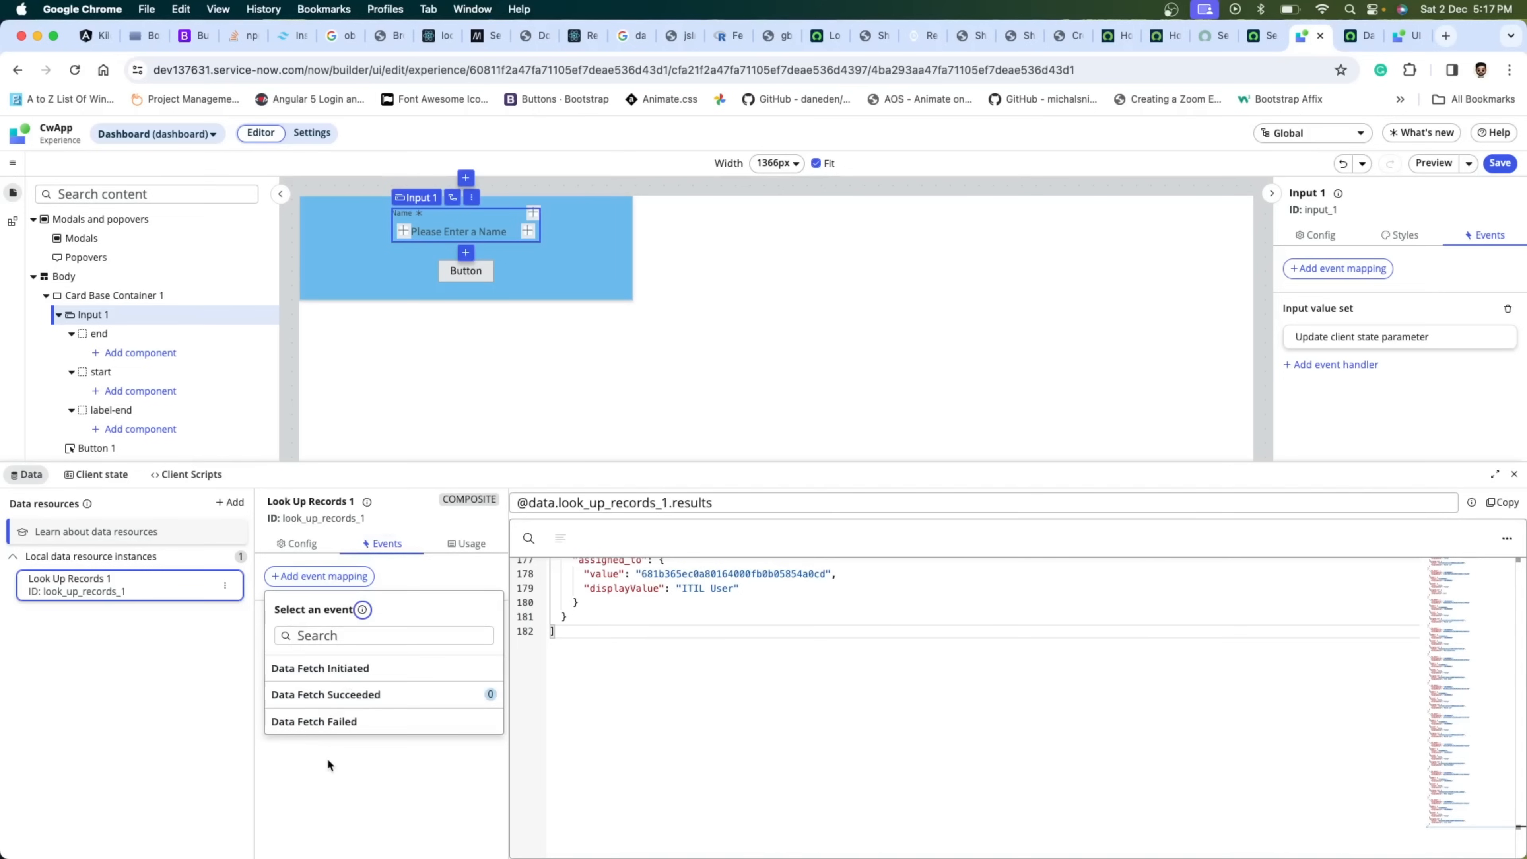
pyautogui.click(343, 696)
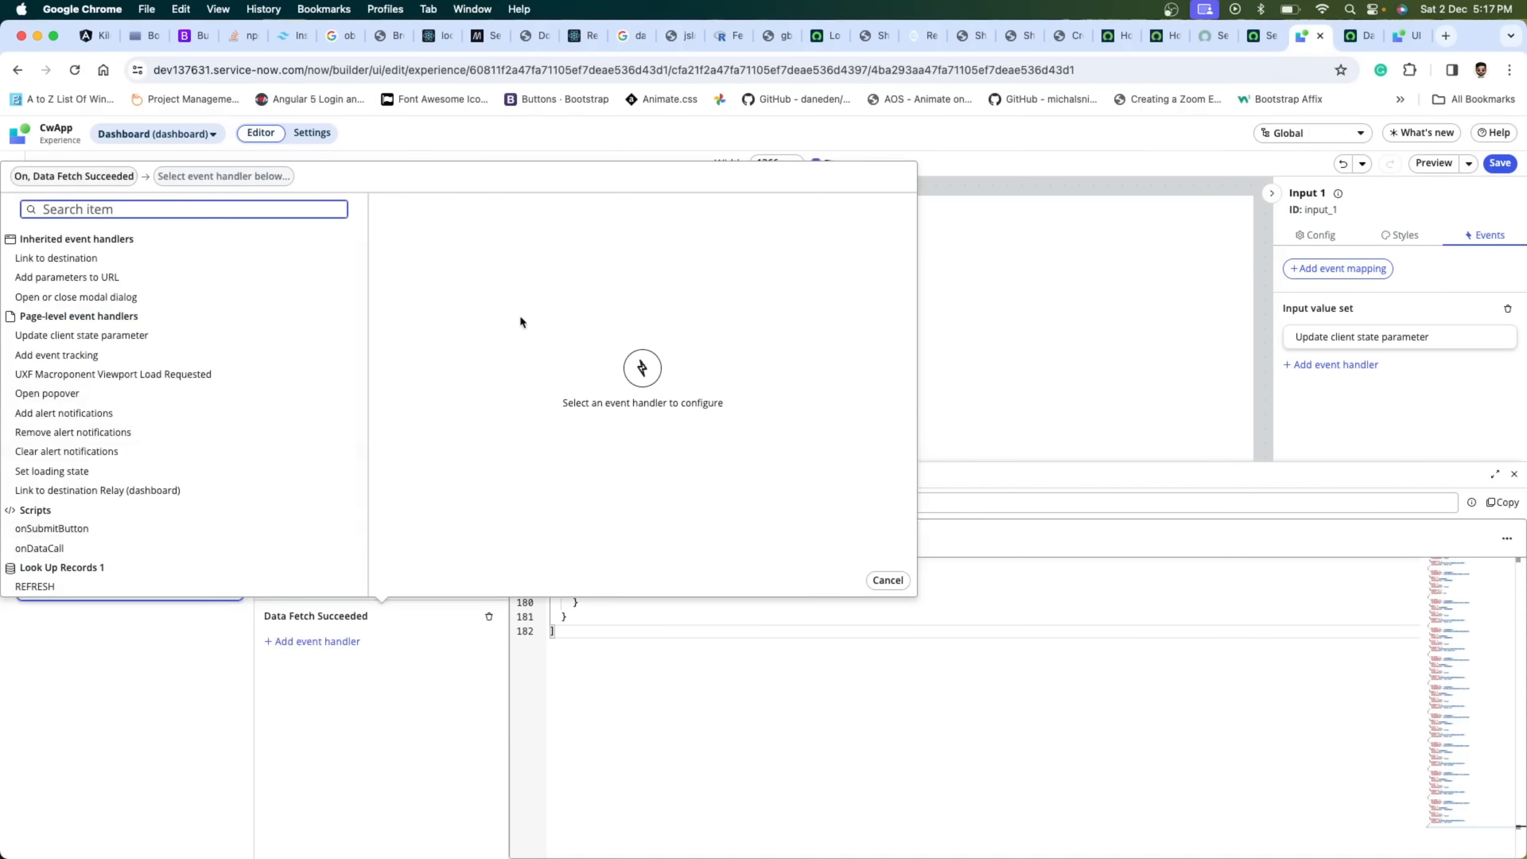
pyautogui.click(886, 579)
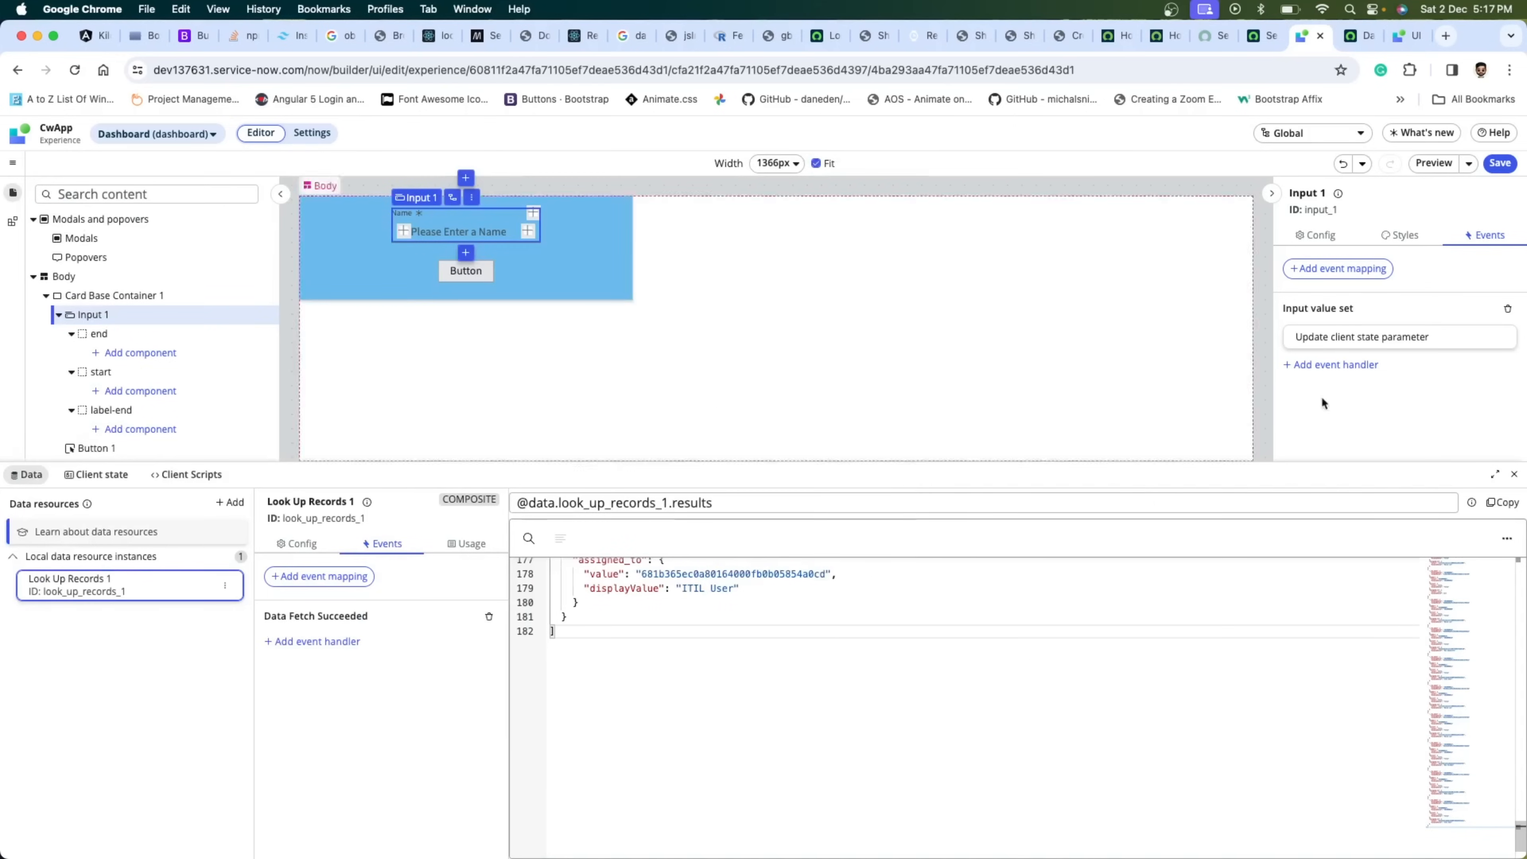
pyautogui.click(1509, 473)
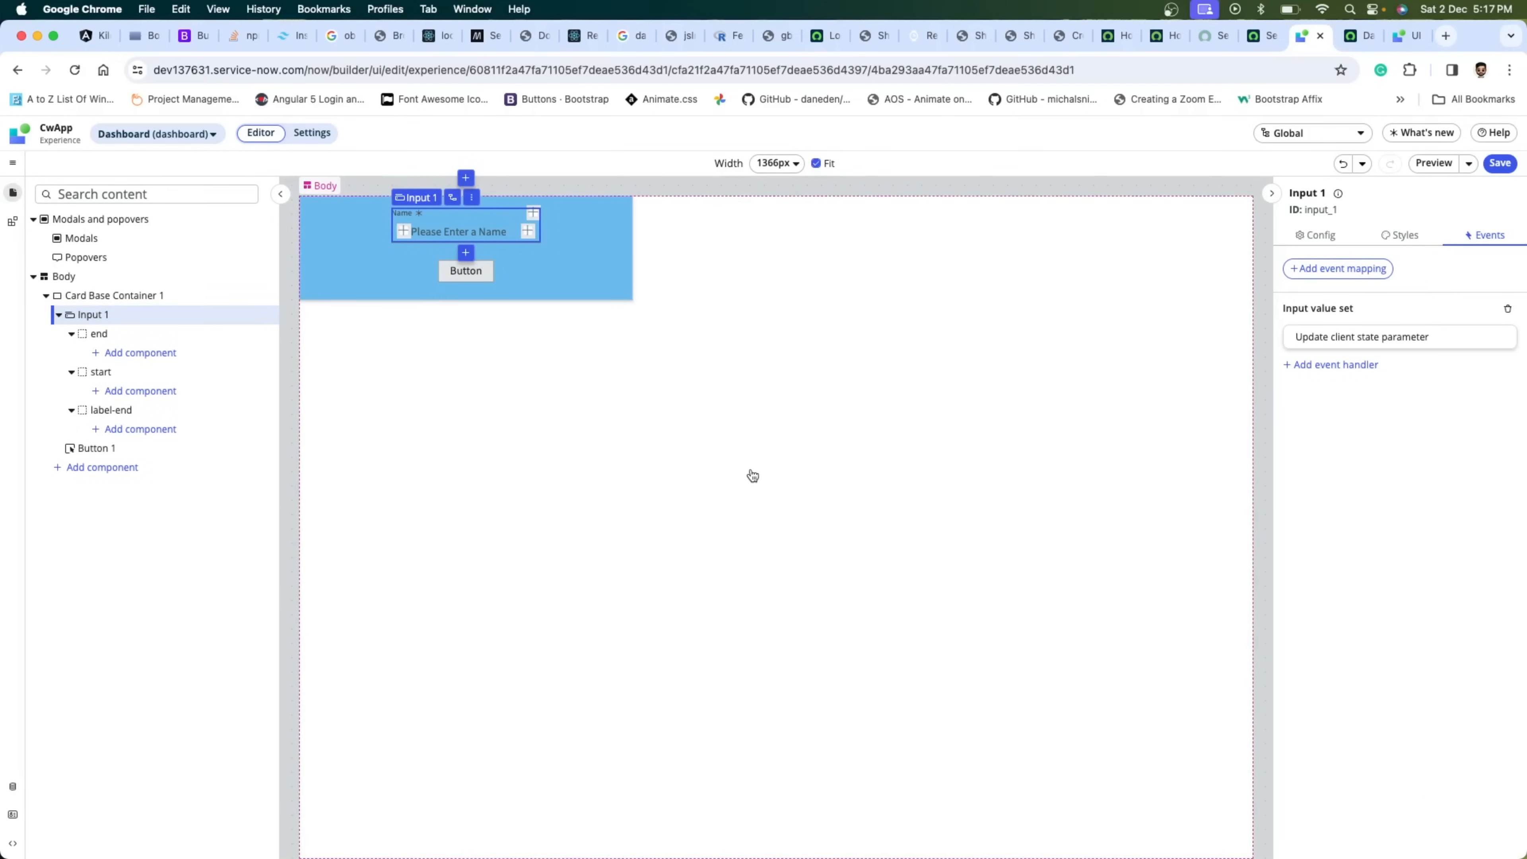